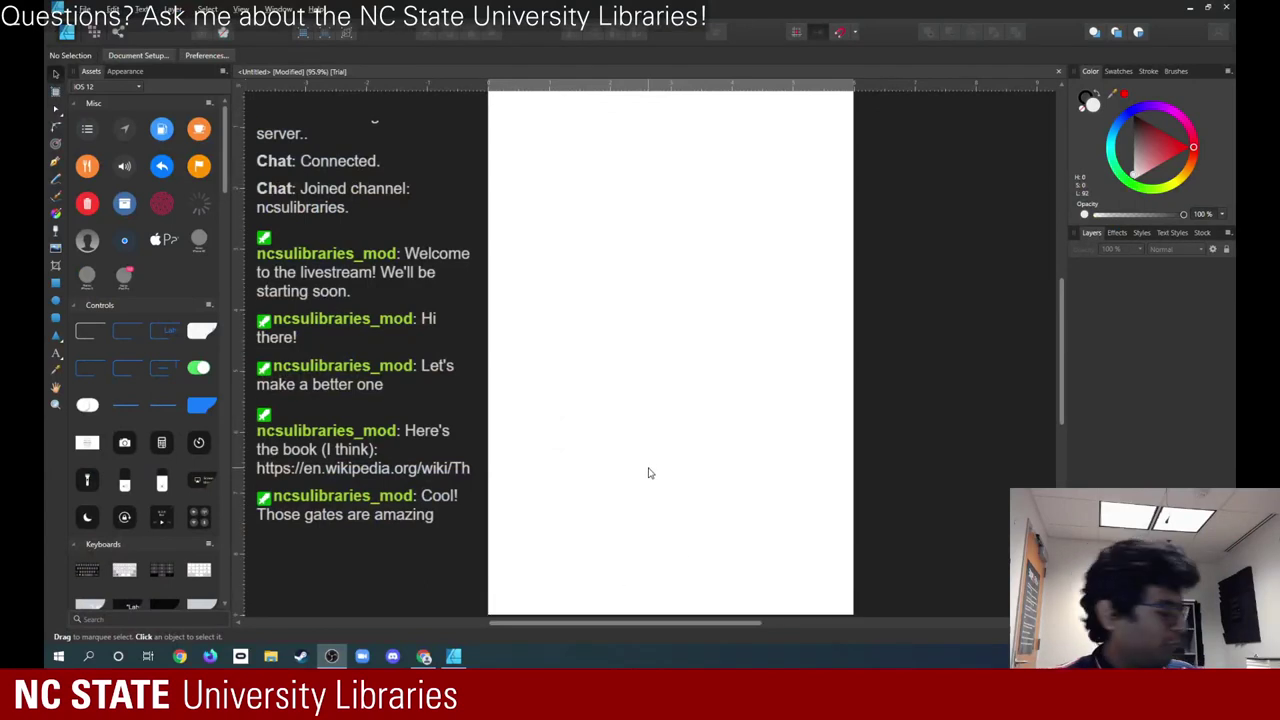
- Draw a rectangle and shrink it into a small square at the page's top-right corner
scroll(697, 440, down, 1)
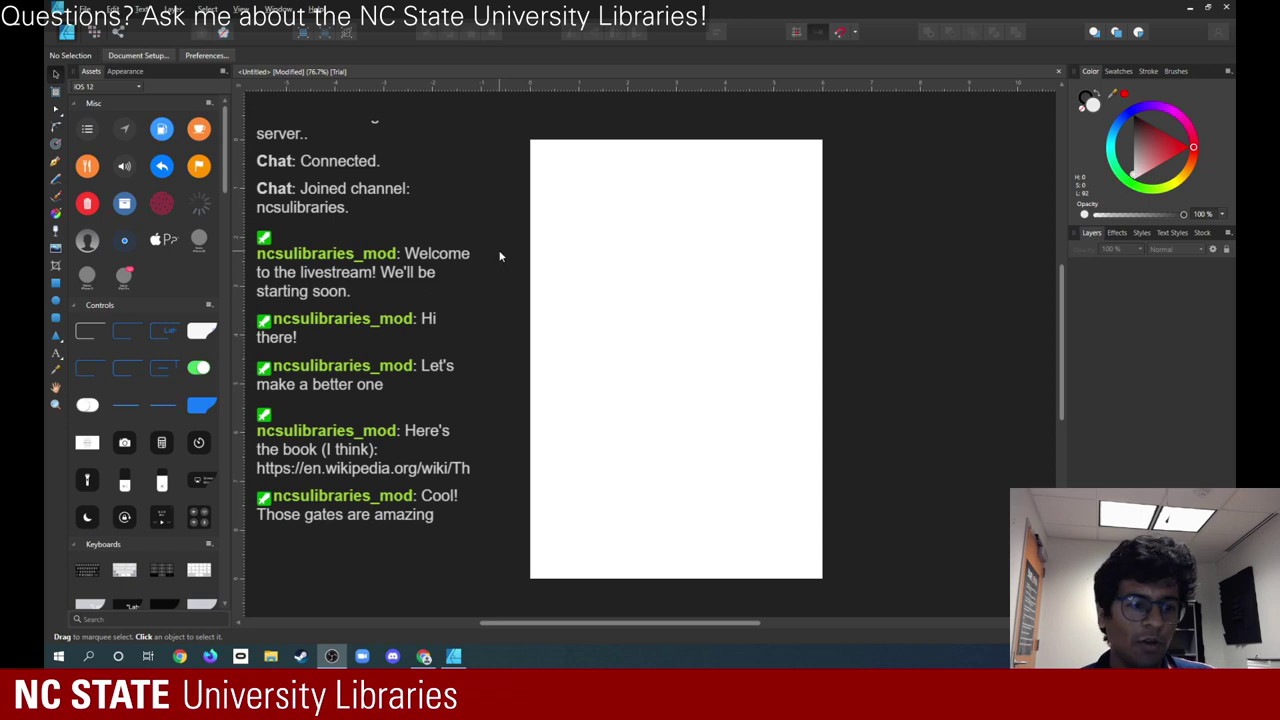
click(55, 284)
drag(378, 234, 455, 304)
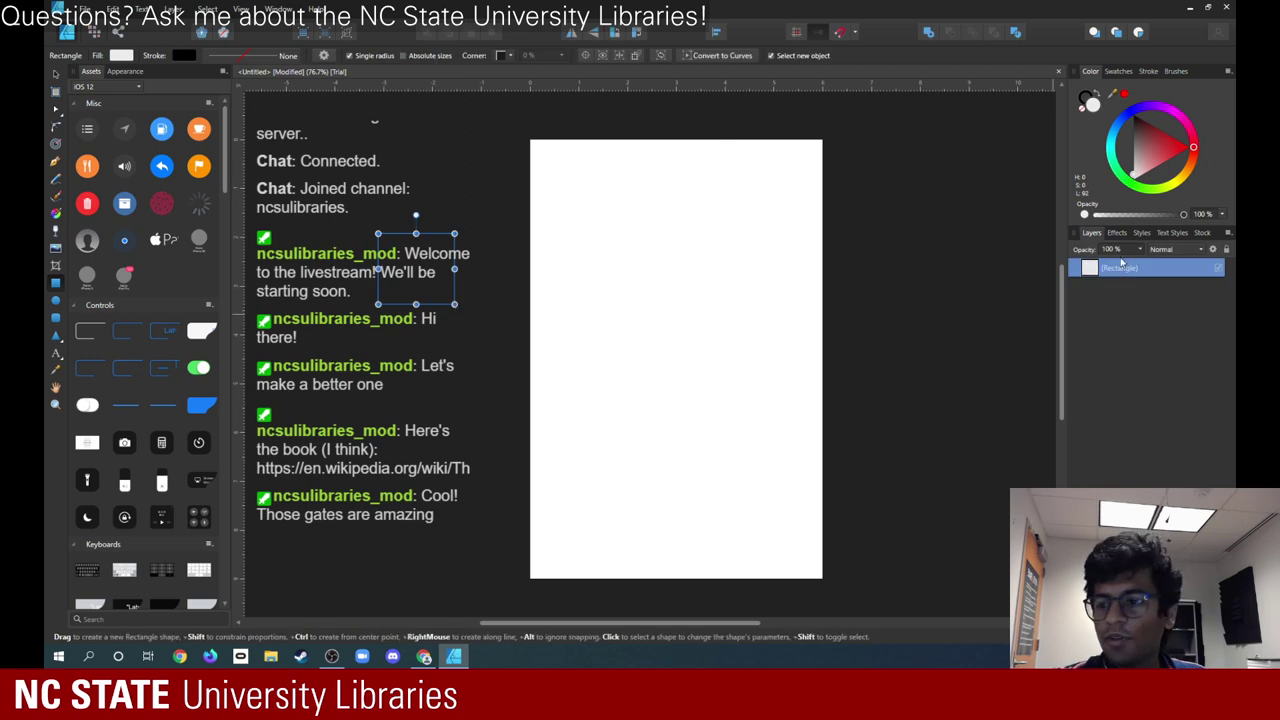
click(55, 76)
drag(391, 261, 554, 176)
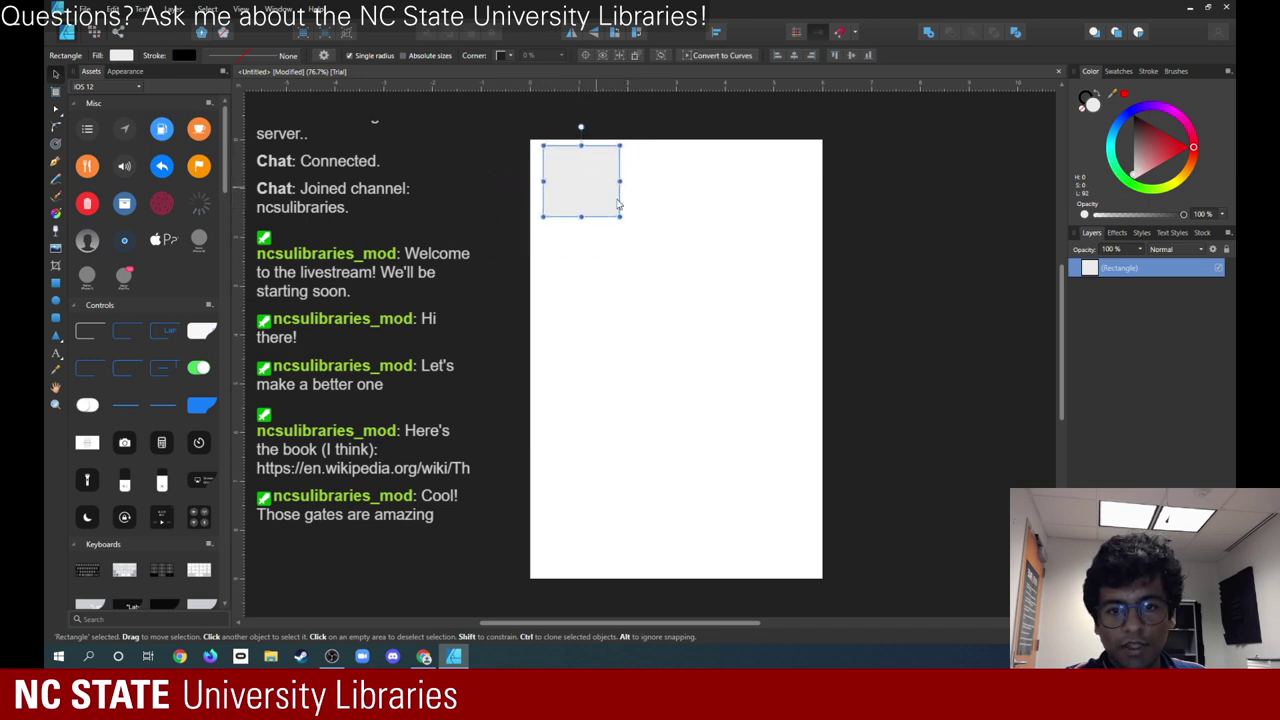
drag(620, 215, 802, 174)
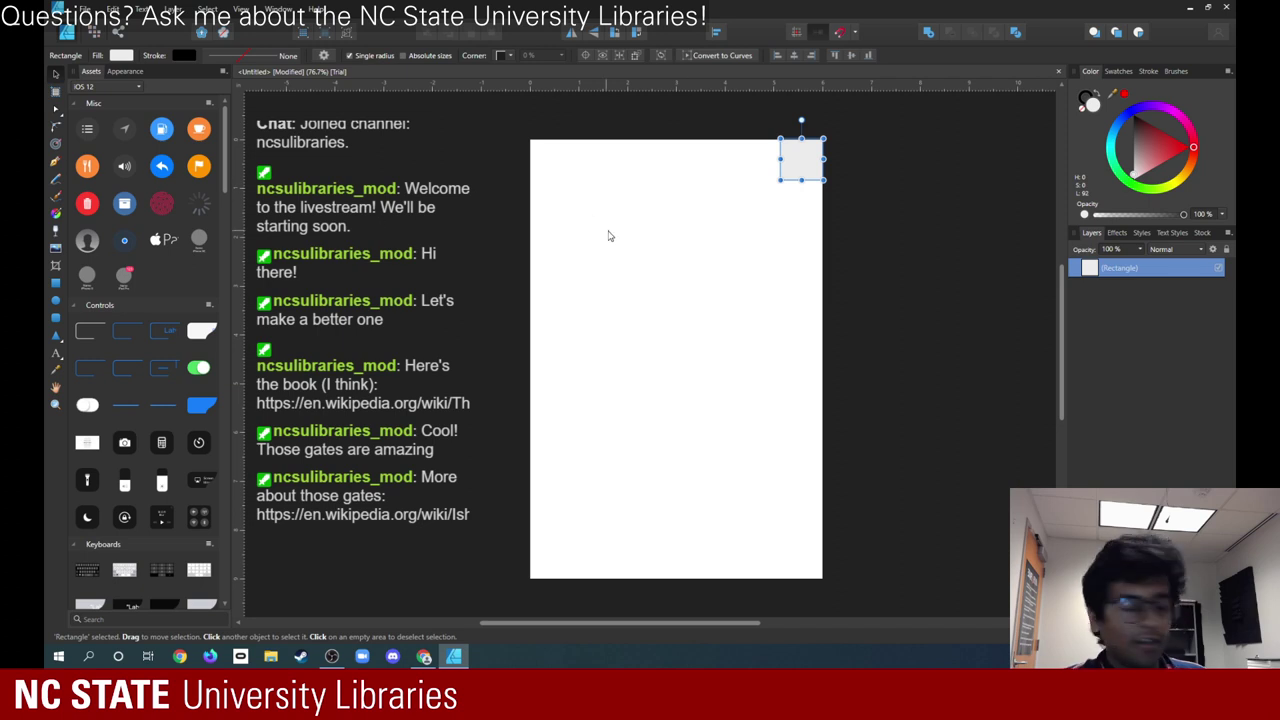
- Duplicate the small square just below itself at the top-right corner
mouse_move(811, 179)
mouse_down()
mouse_move(797, 210)
mouse_move(796, 186)
mouse_move(779, 178)
mouse_move(807, 156)
mouse_move(801, 198)
mouse_up()
click(754, 189)
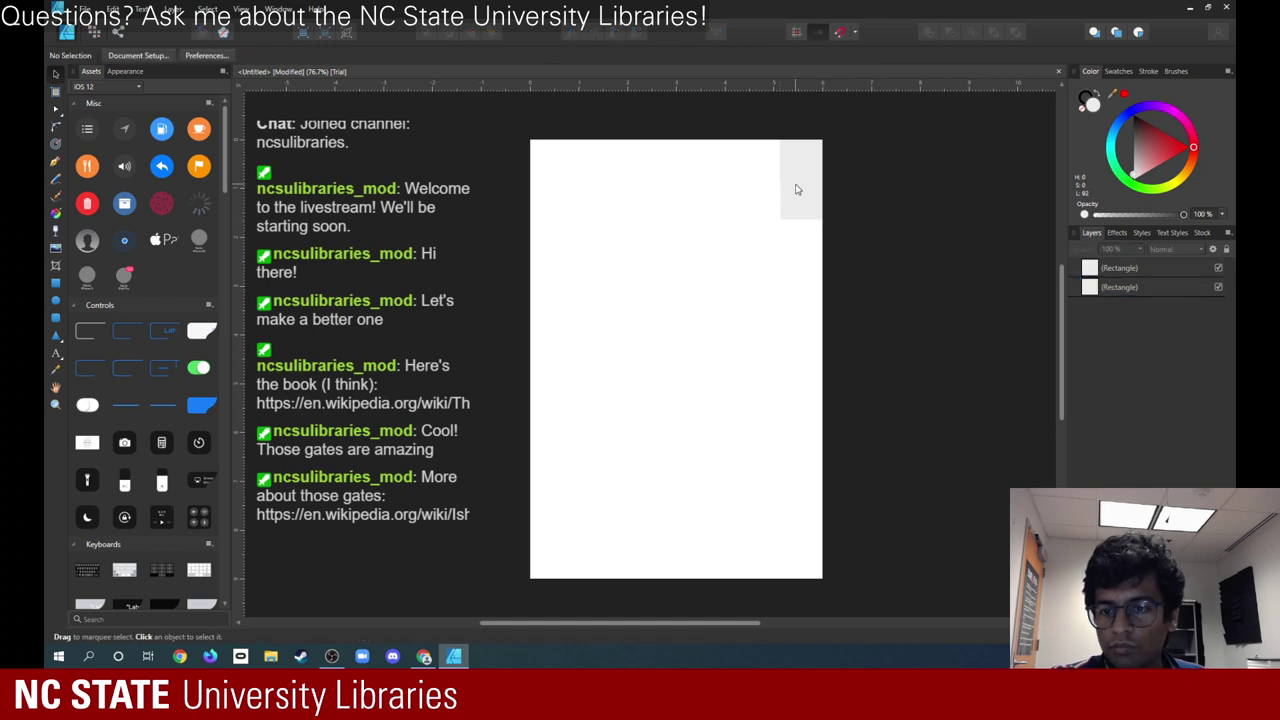
click(802, 177)
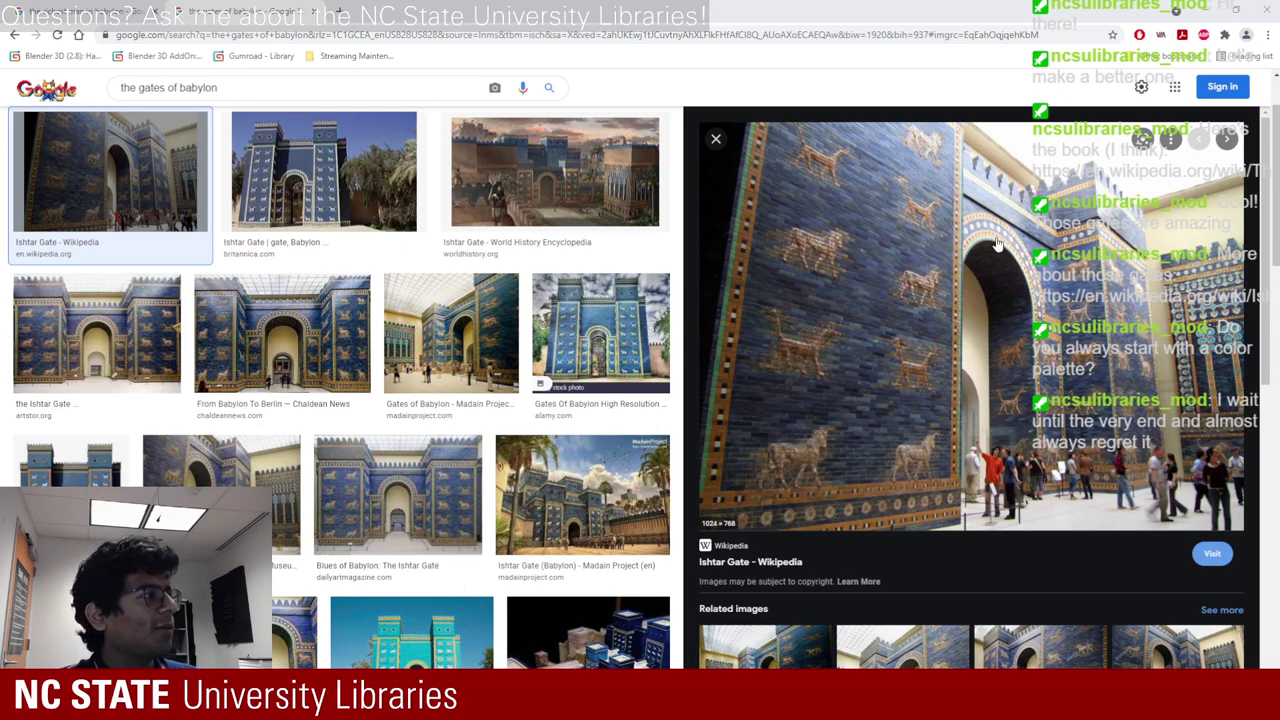
- Preview the Britannica, alamy and From Babylon To Berlin Ishtar Gate photos in turn
click(313, 175)
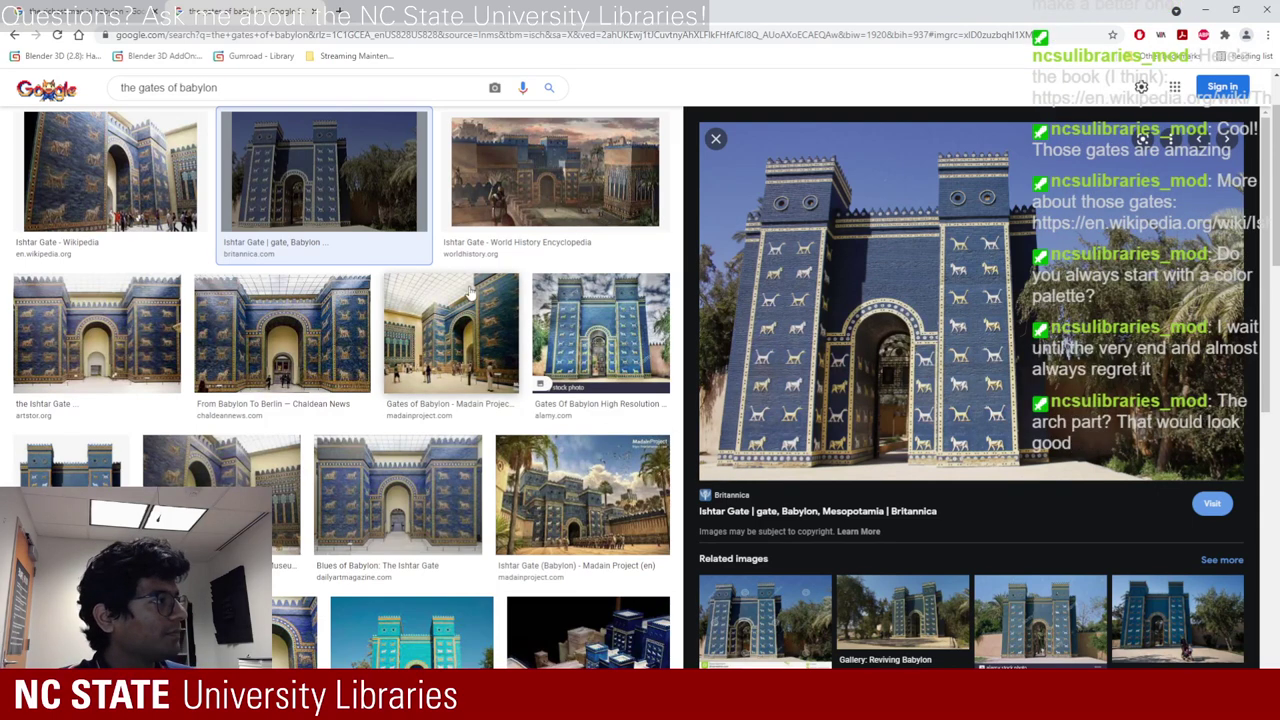
click(597, 352)
click(343, 366)
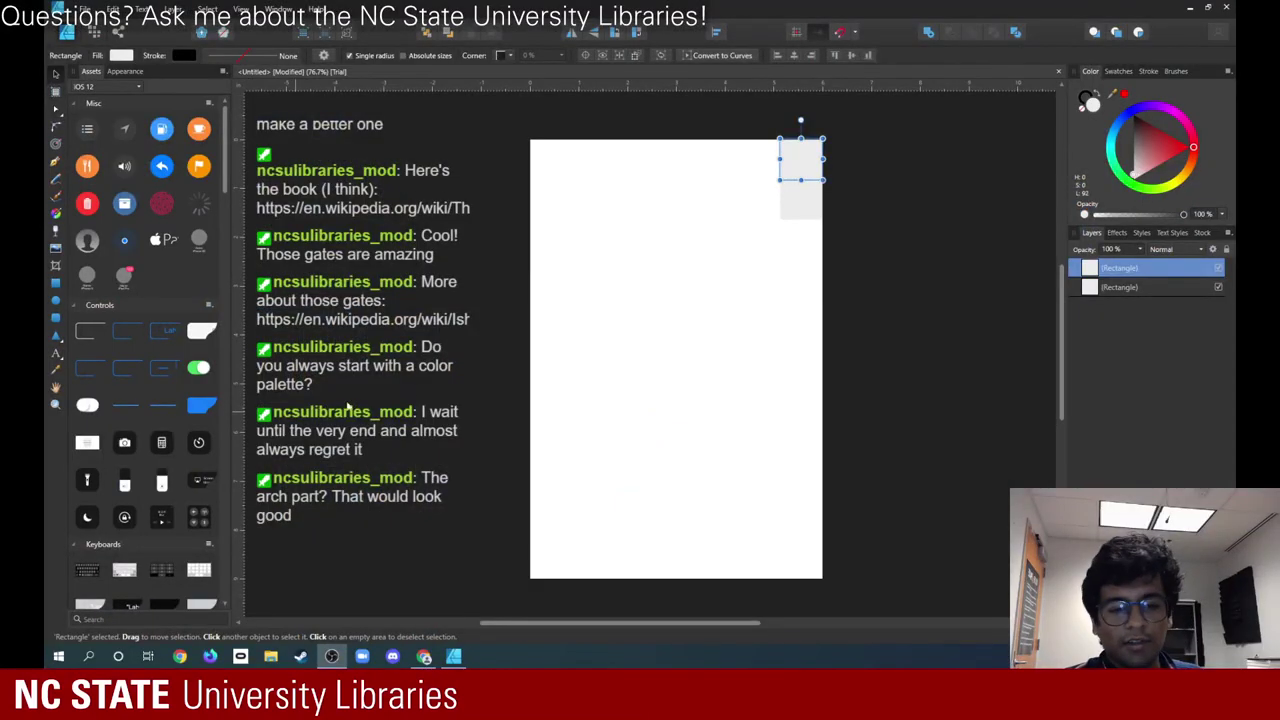
- Paste the Ishtar Gate photo onto the canvas, then enlarge and position it across the page's middle
click(348, 406)
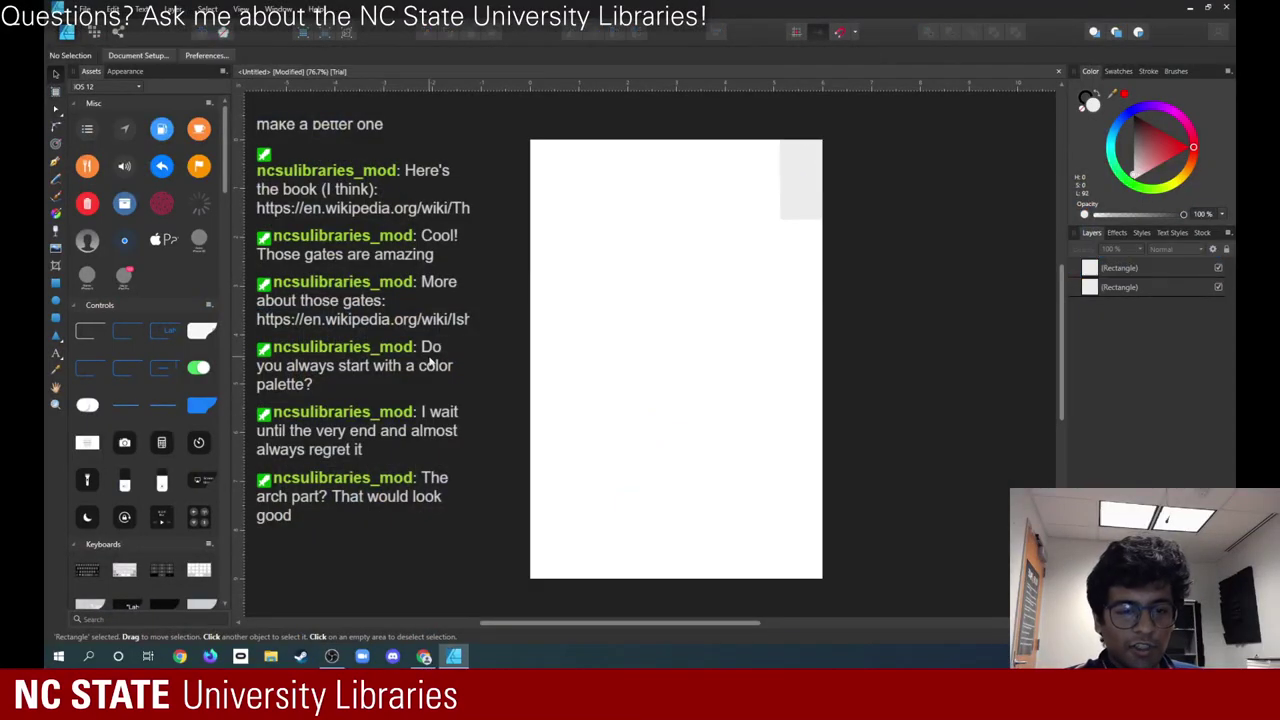
right_click(250, 52)
click(270, 80)
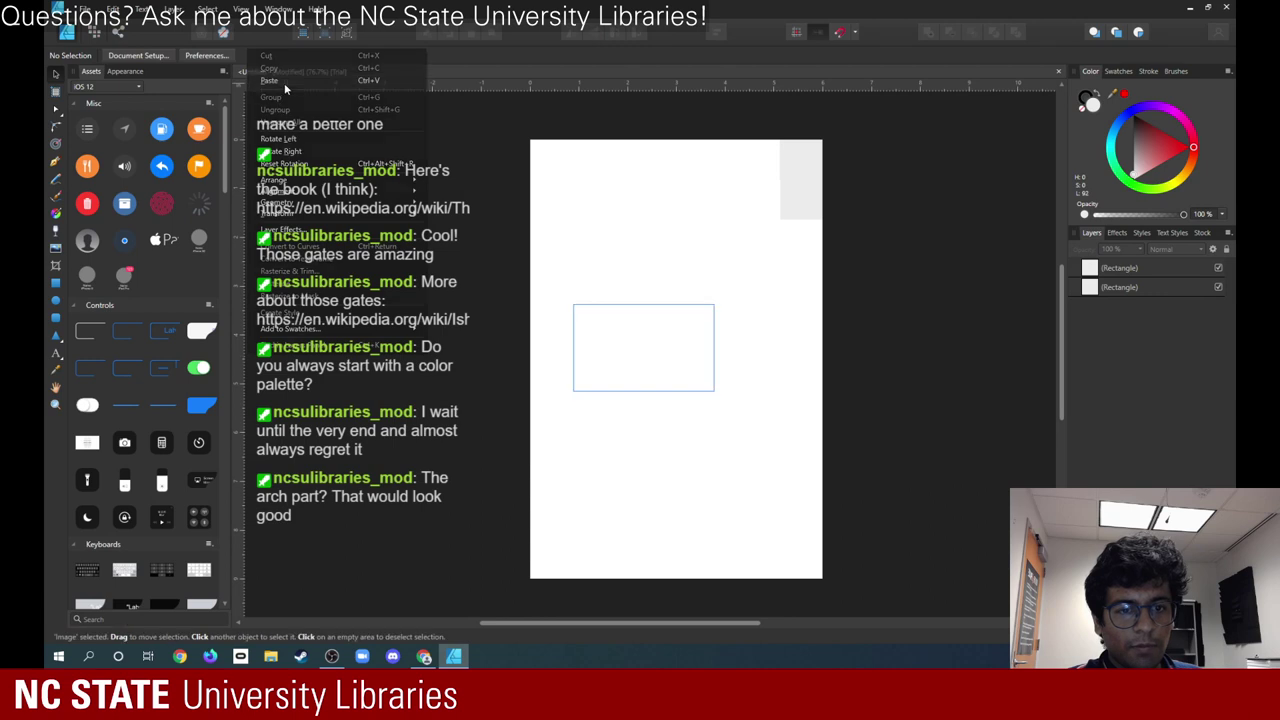
mouse_move(634, 362)
mouse_down()
mouse_move(500, 342)
mouse_move(623, 351)
mouse_move(660, 335)
mouse_move(502, 330)
mouse_move(658, 356)
mouse_move(565, 350)
mouse_move(663, 352)
mouse_move(575, 340)
mouse_move(646, 346)
mouse_move(600, 345)
mouse_move(656, 360)
mouse_up()
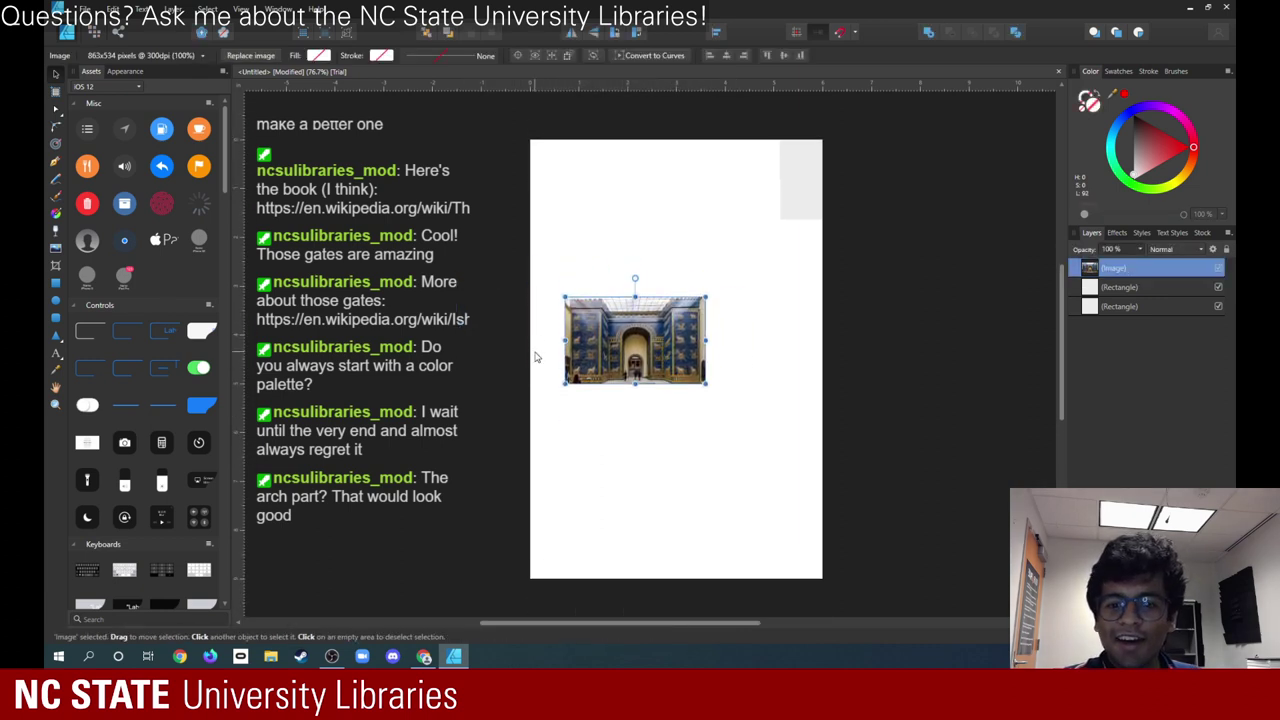
drag(626, 360, 611, 365)
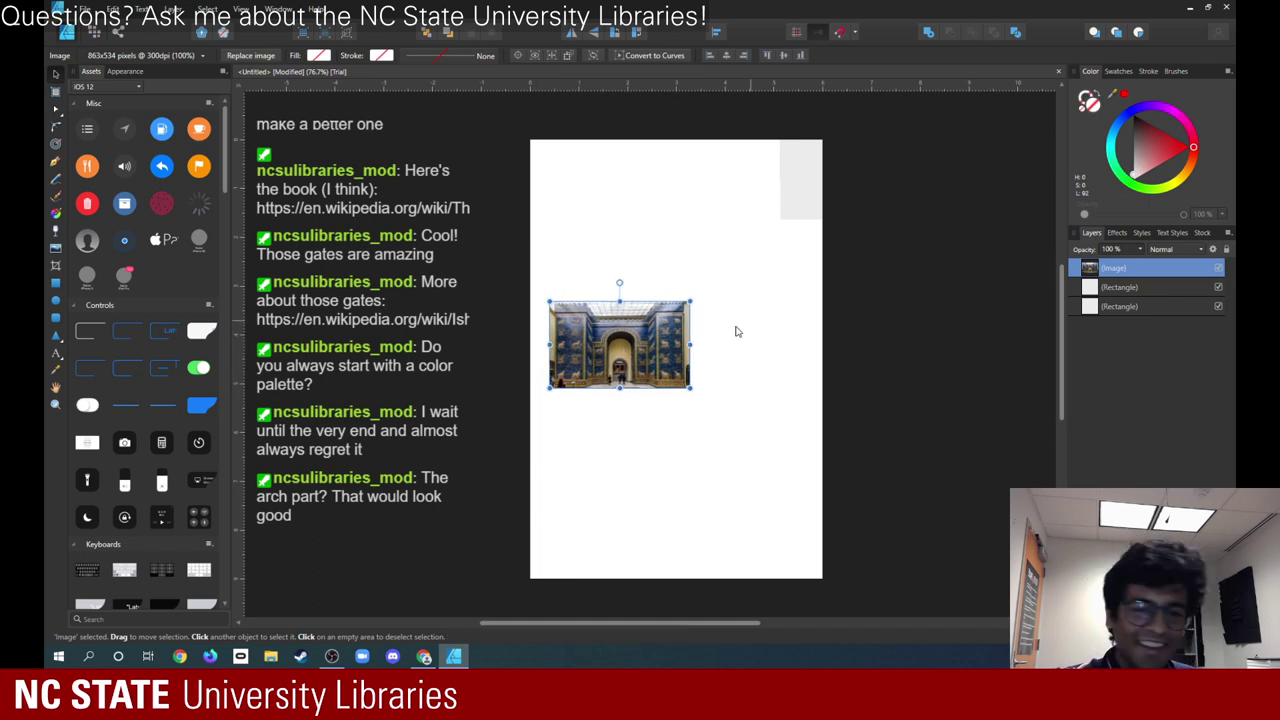
drag(690, 387, 803, 518)
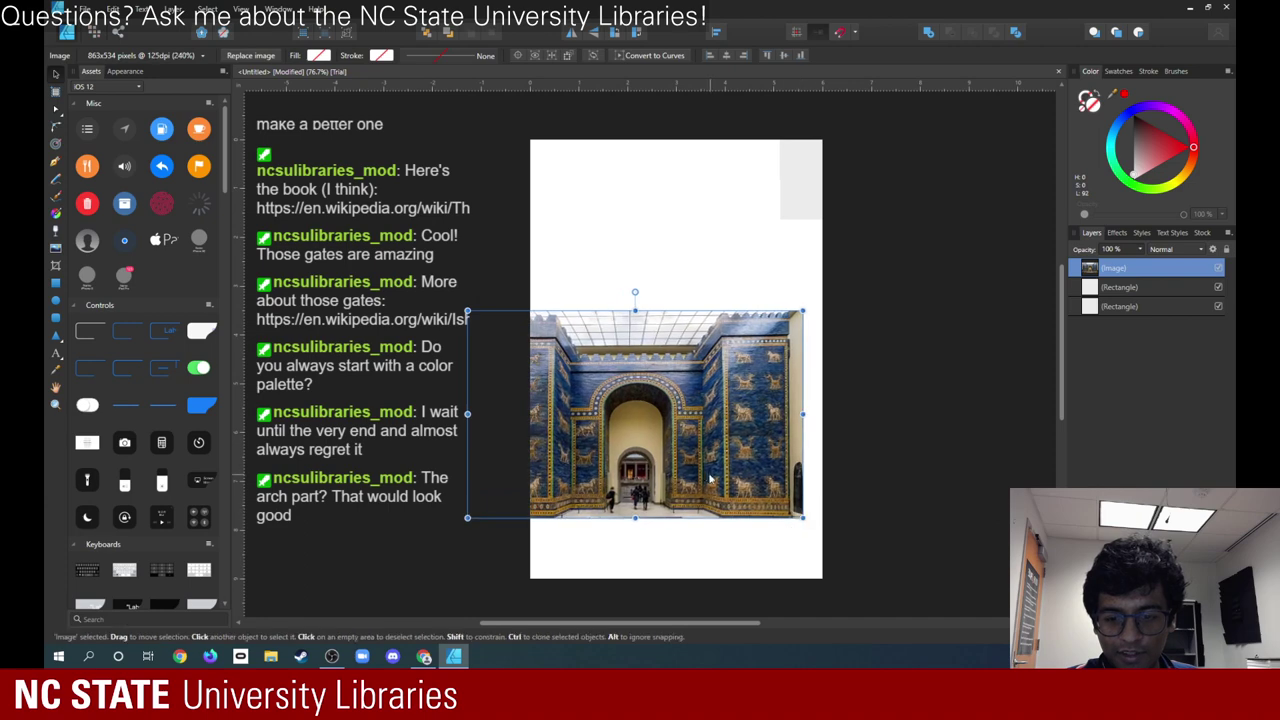
drag(642, 424, 668, 443)
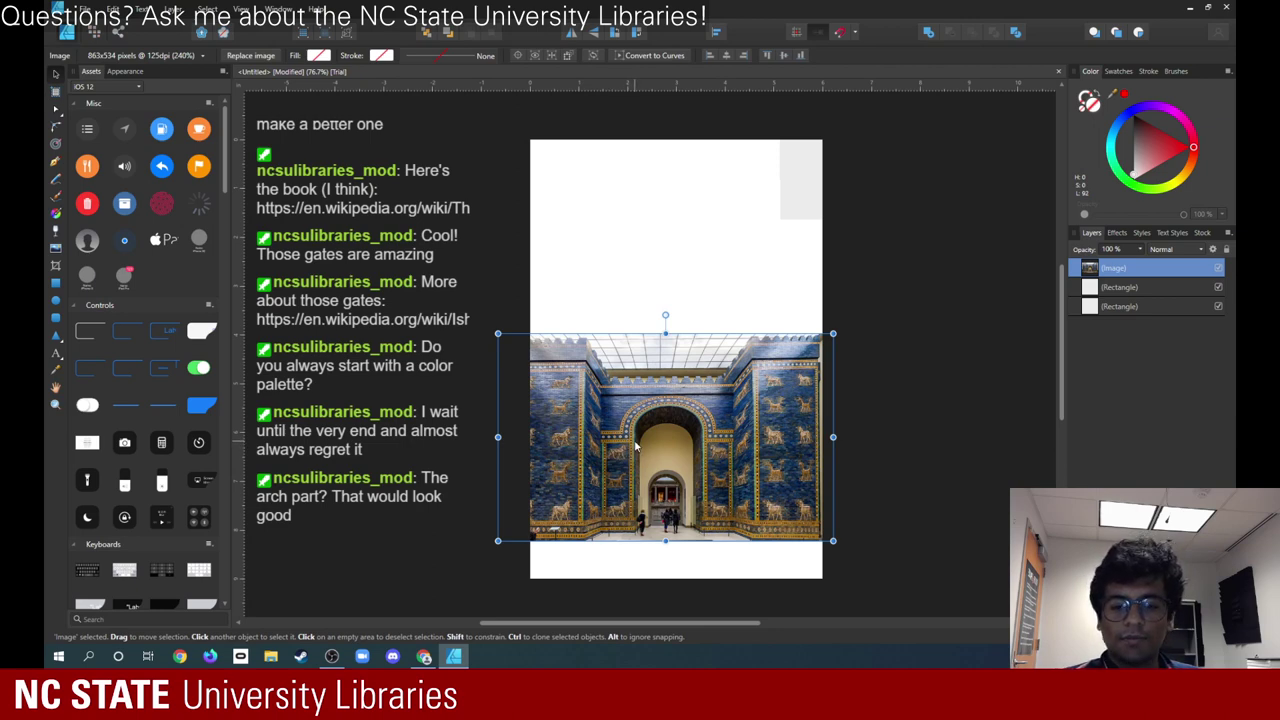
drag(656, 447, 644, 414)
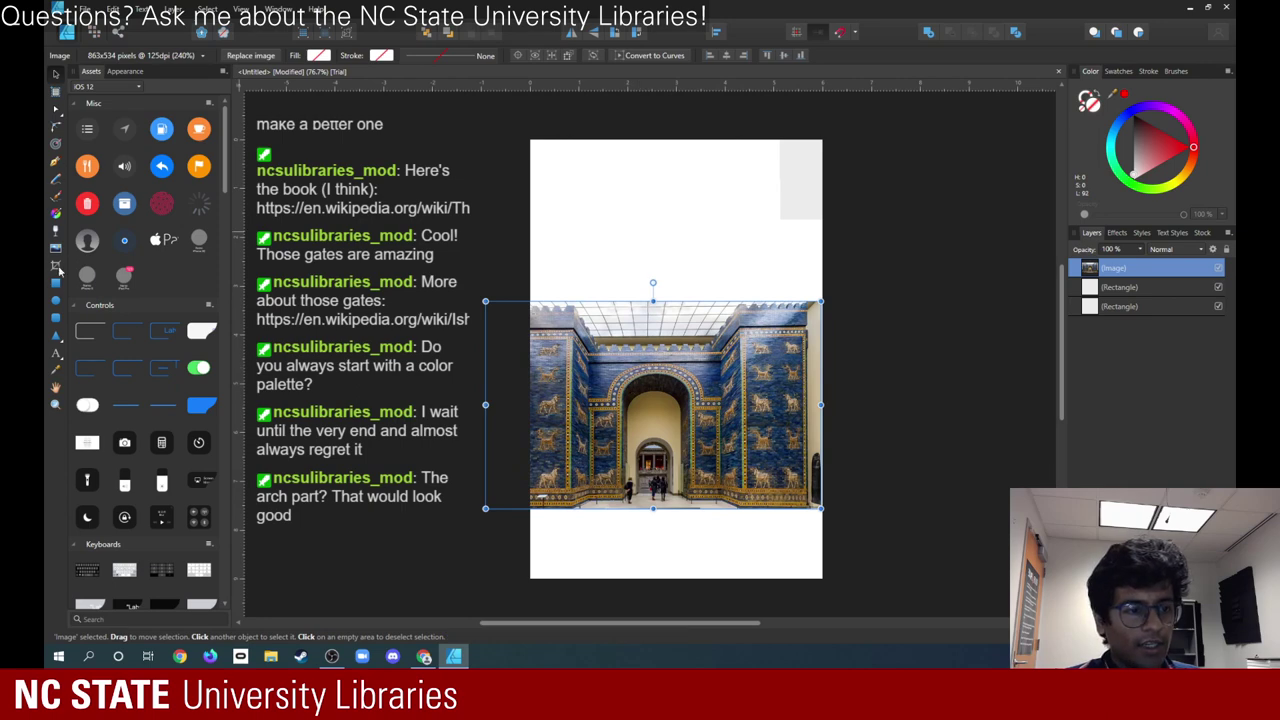
- Recolour the gate photo golden yellow, discarding the sampled blue-grey and olive-grey tints
click(55, 369)
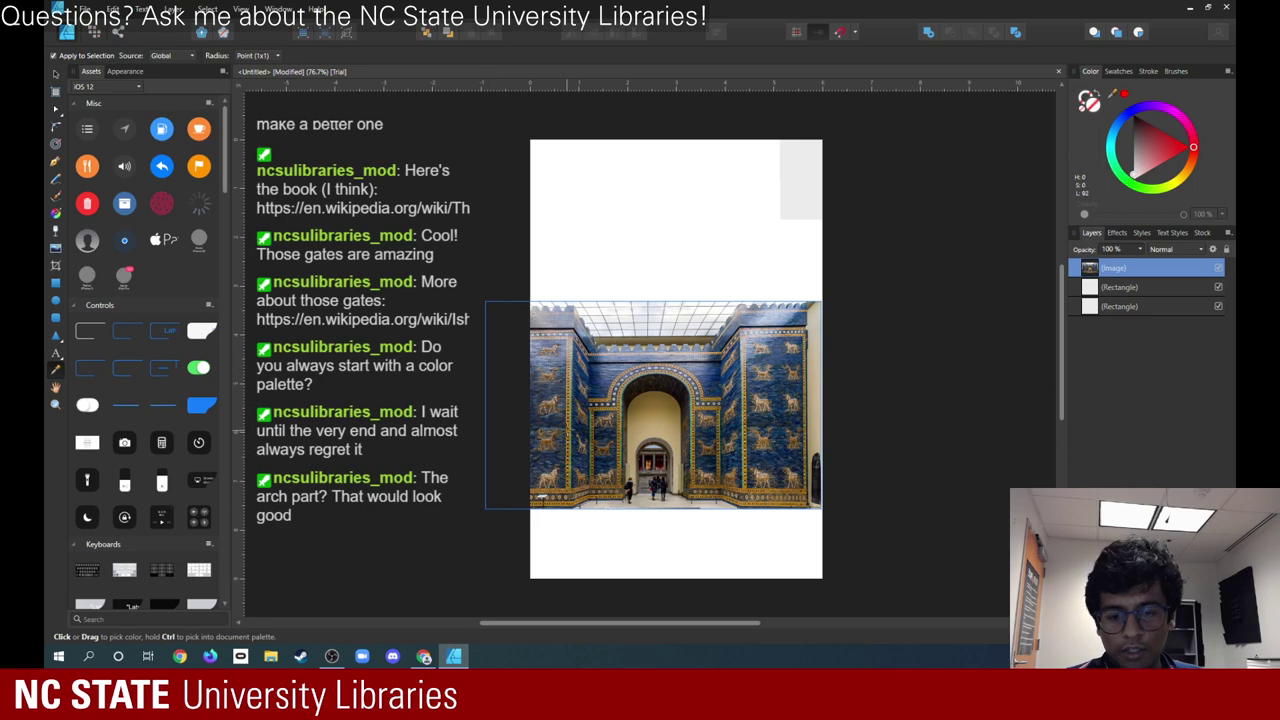
drag(542, 496, 566, 486)
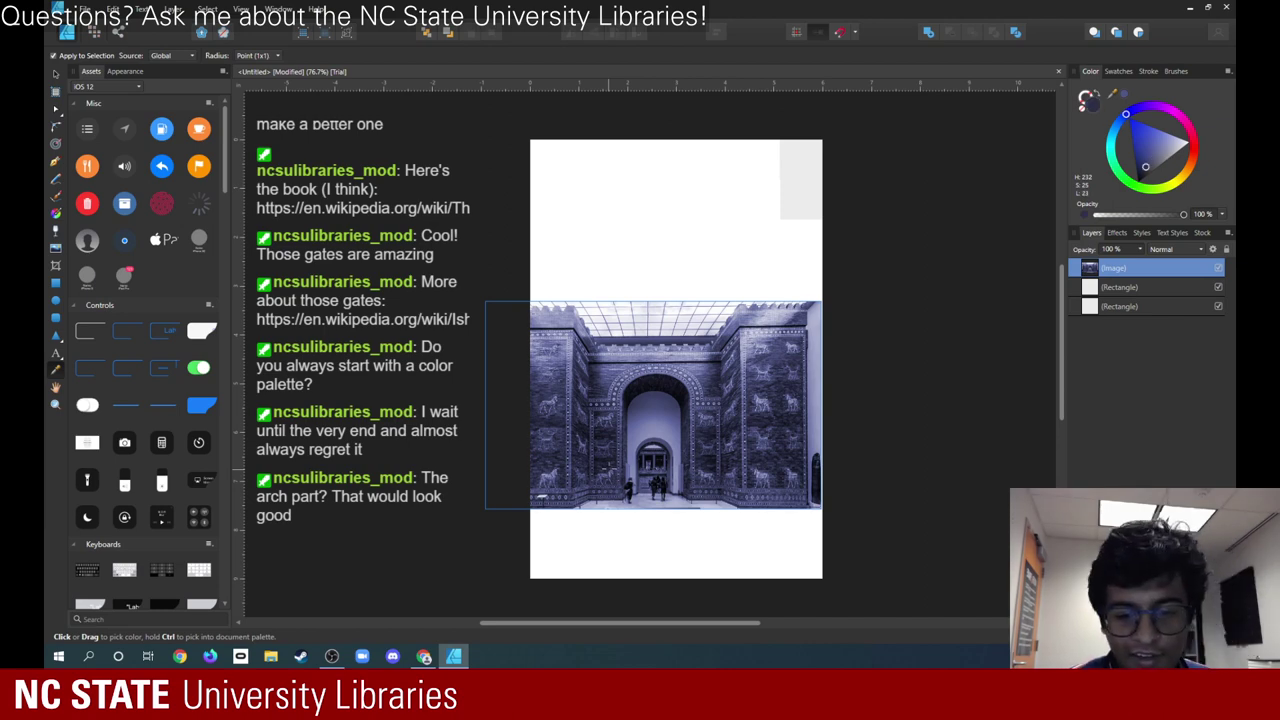
key(ctrl+z)
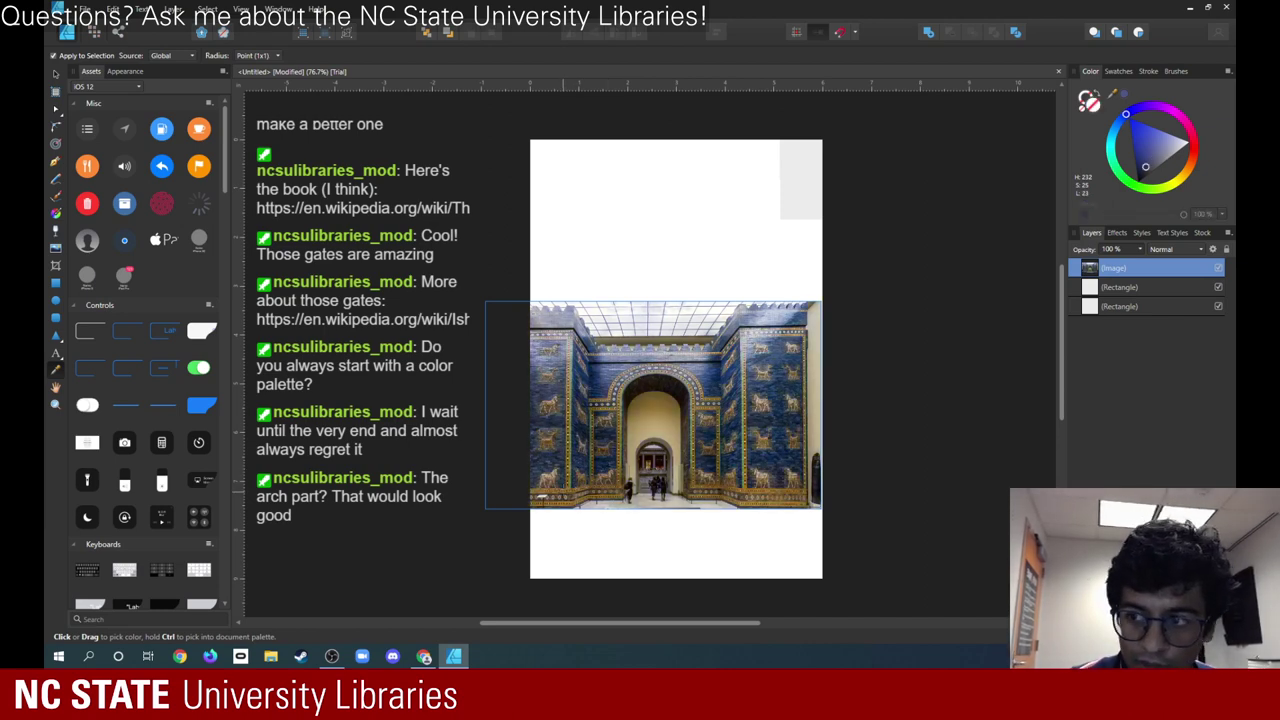
key(ctrl+z)
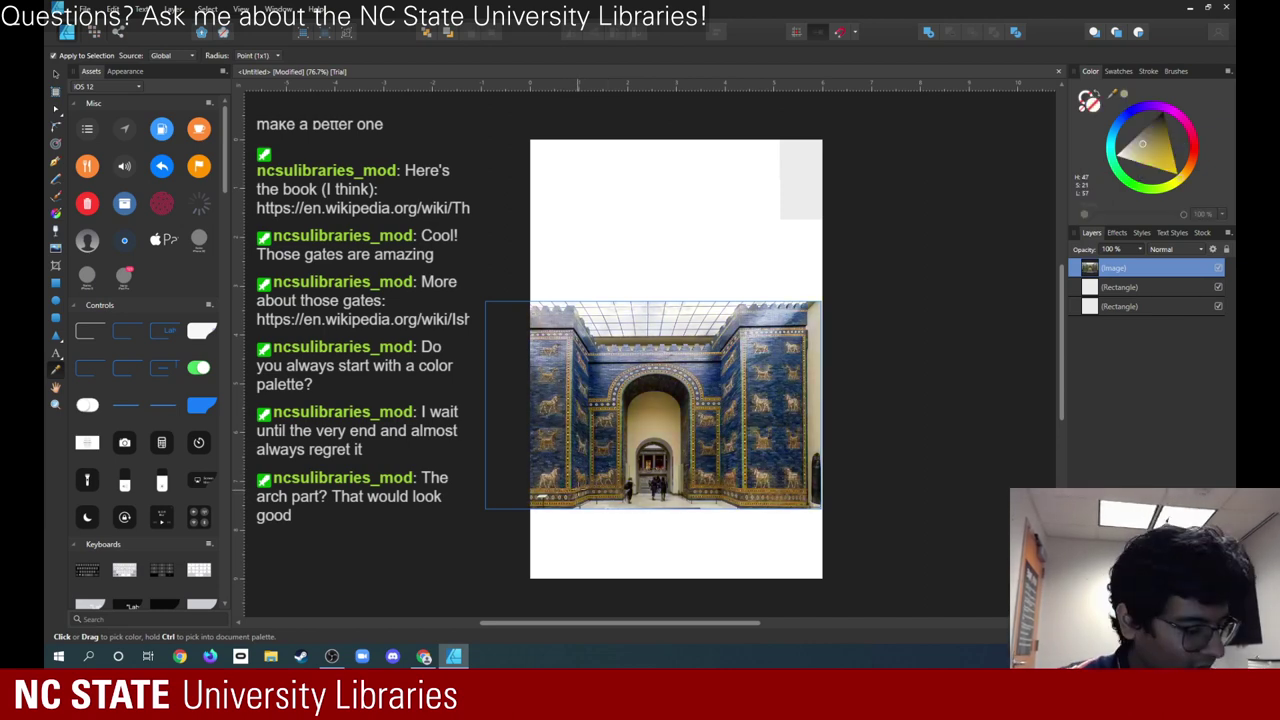
key(ctrl+alt+0)
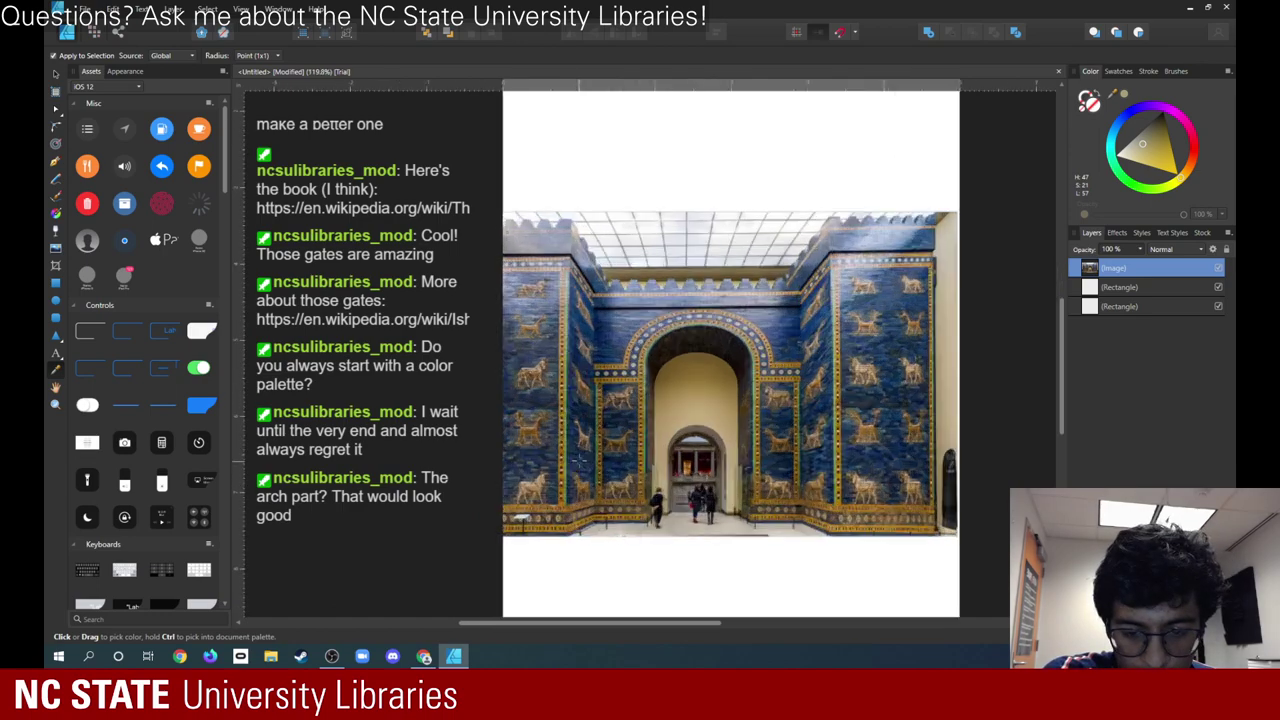
click(1173, 150)
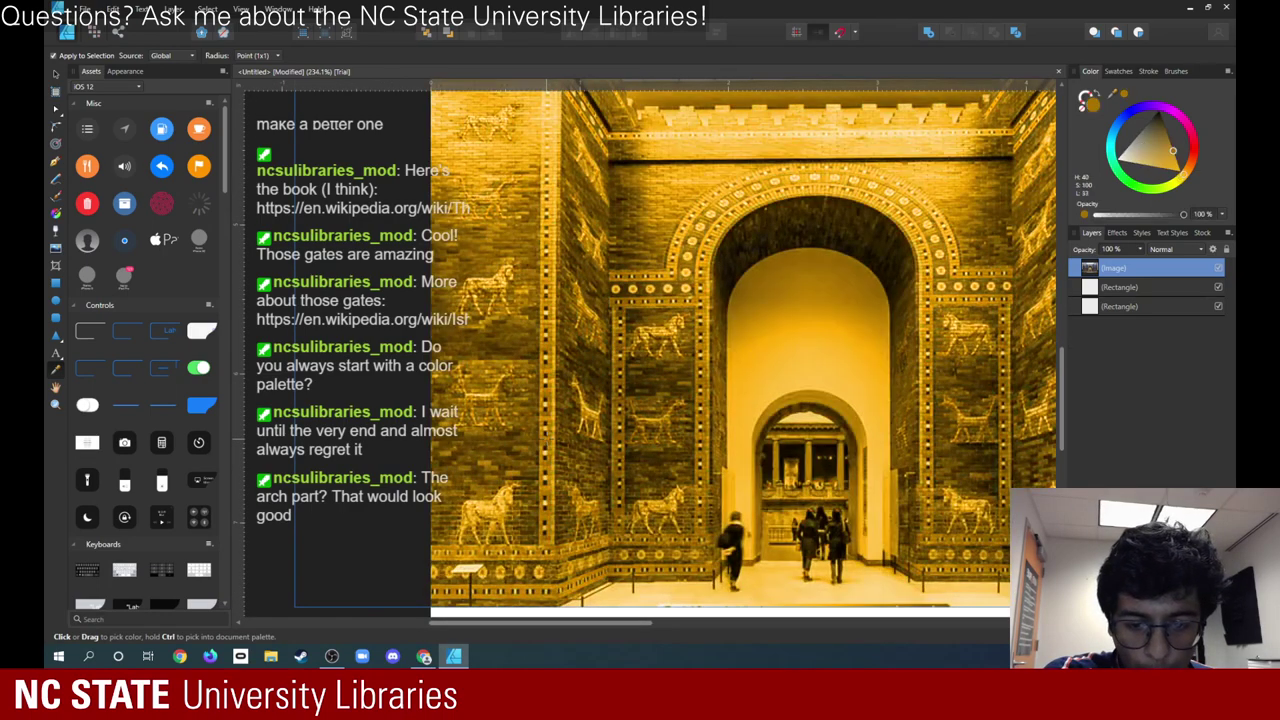
key(ctrl+0)
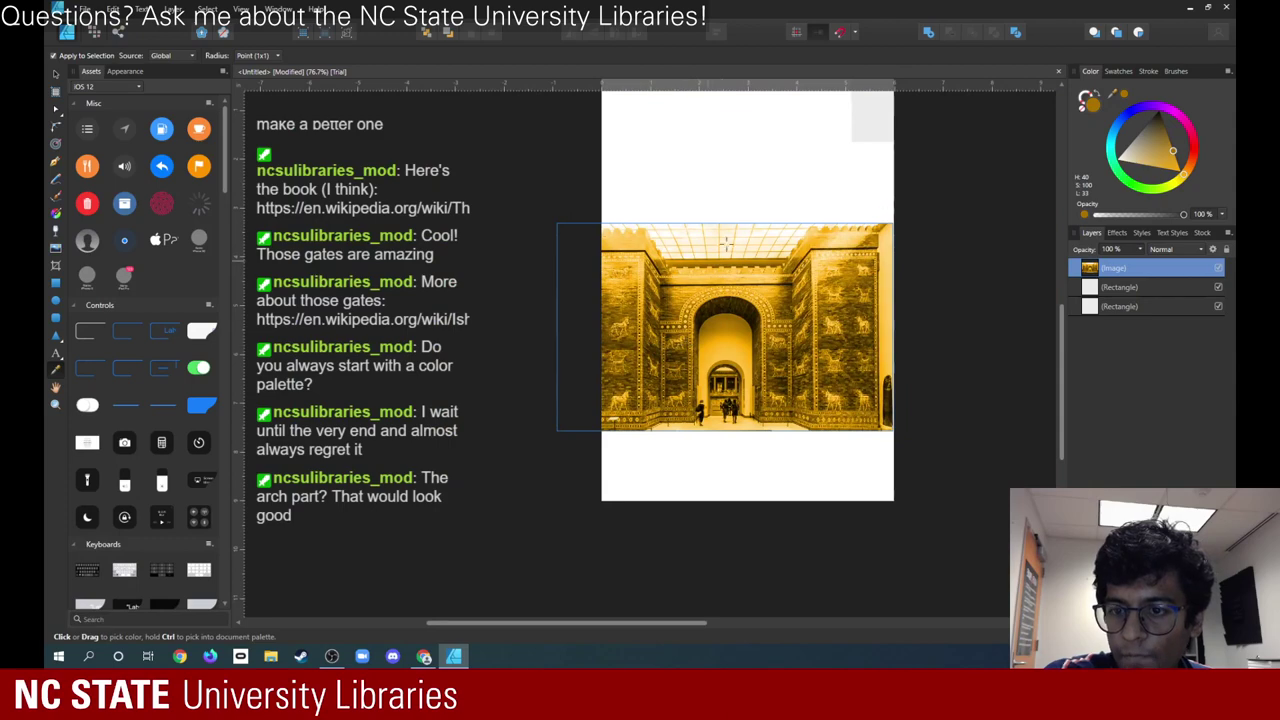
scroll(911, 209, up, 2)
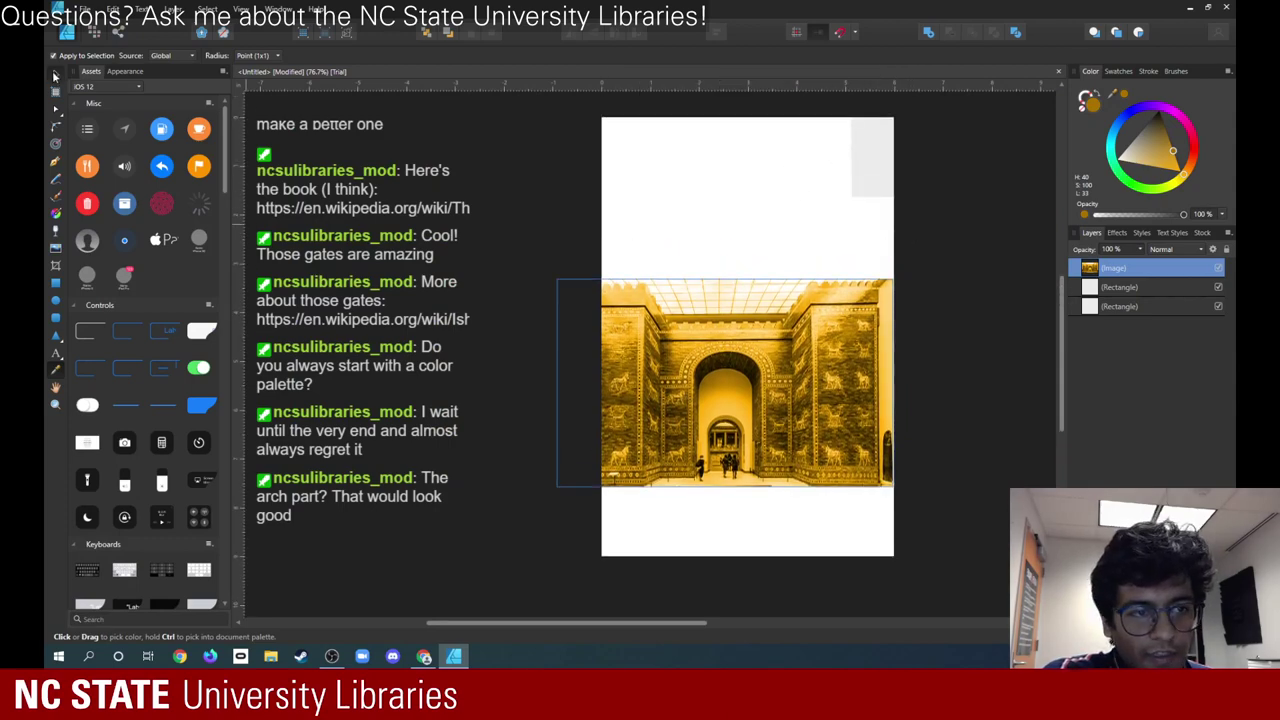
click(55, 74)
- Fill the lower top-right square with a bright orange that echoes the gold gate photo
click(886, 177)
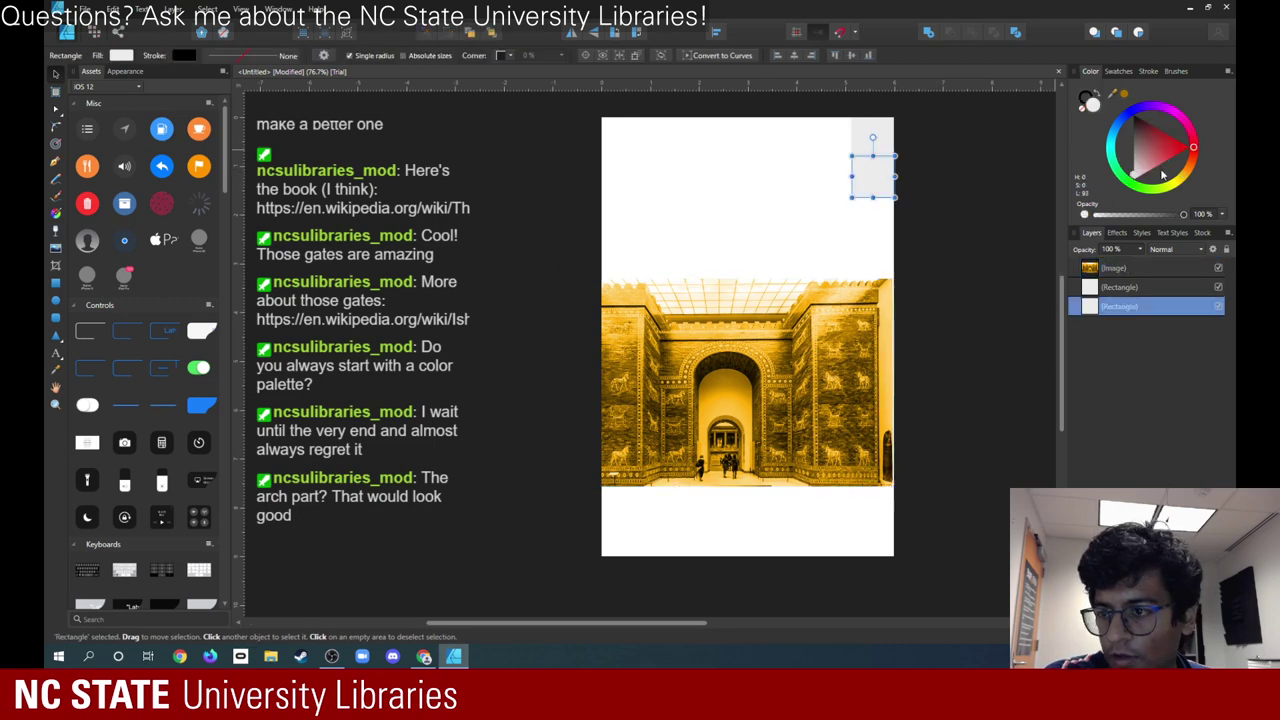
click(1120, 95)
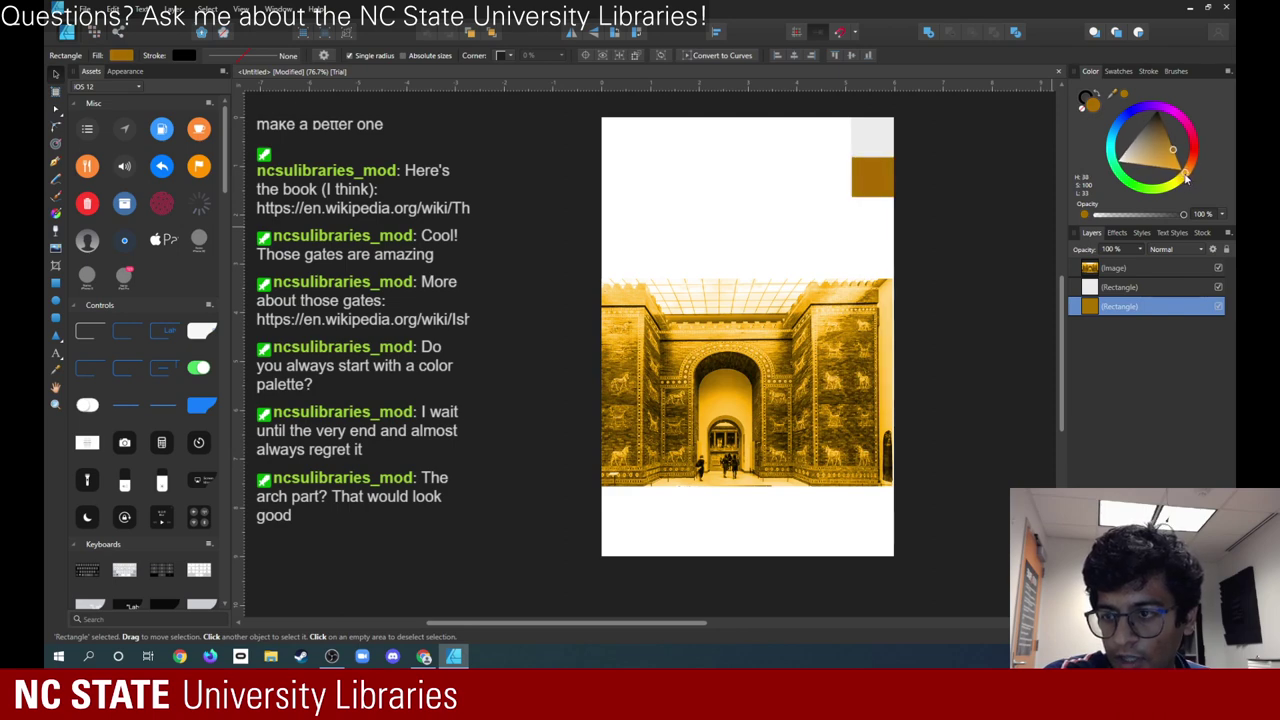
drag(1186, 178, 1179, 163)
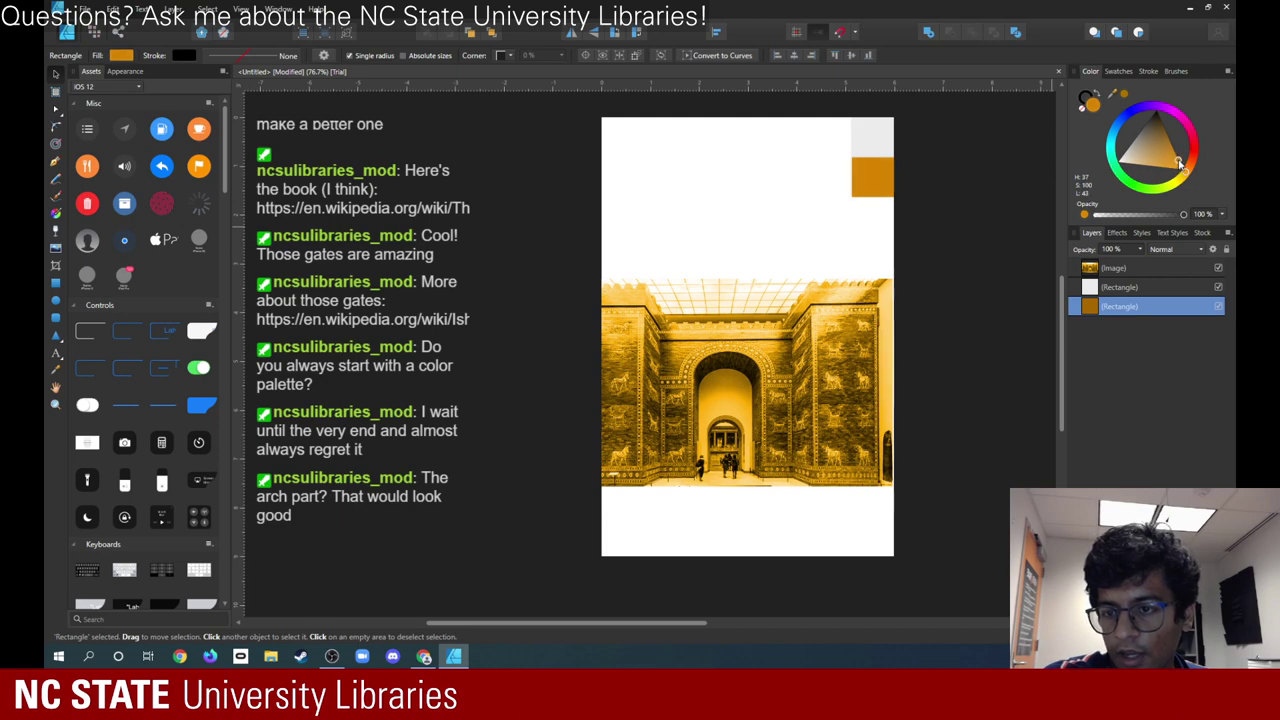
click(872, 177)
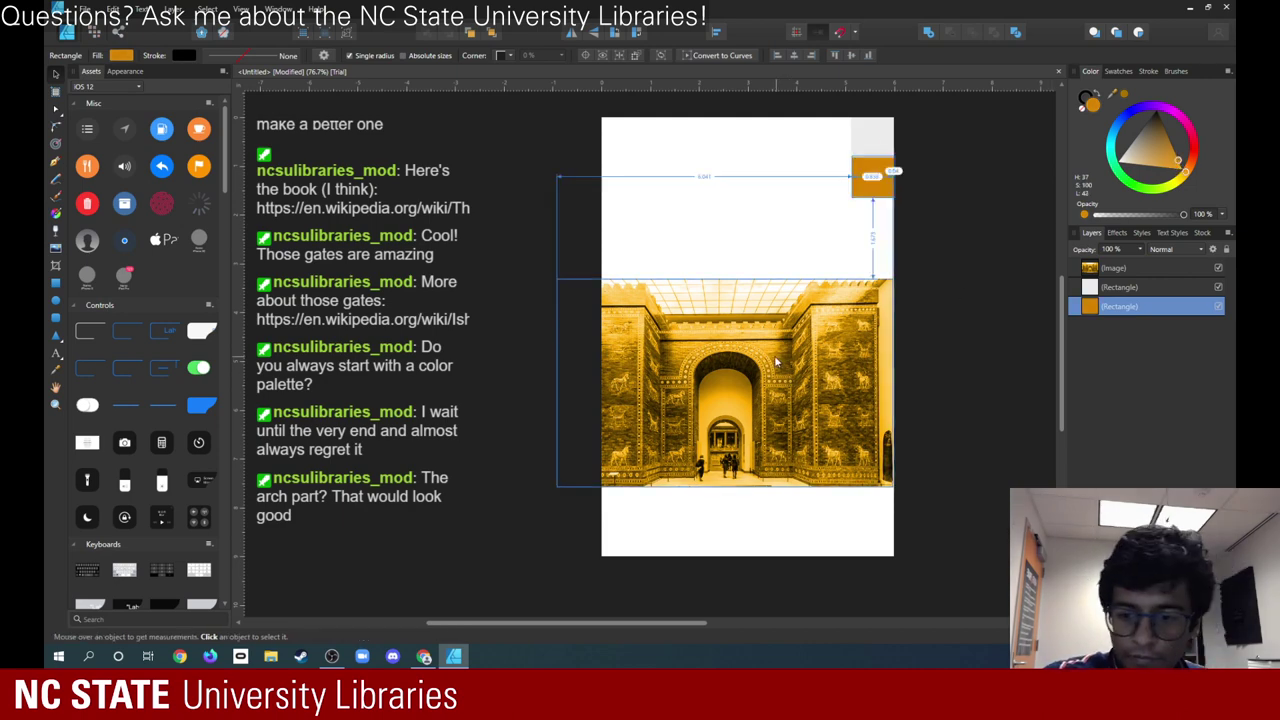
key(ctrl+z)
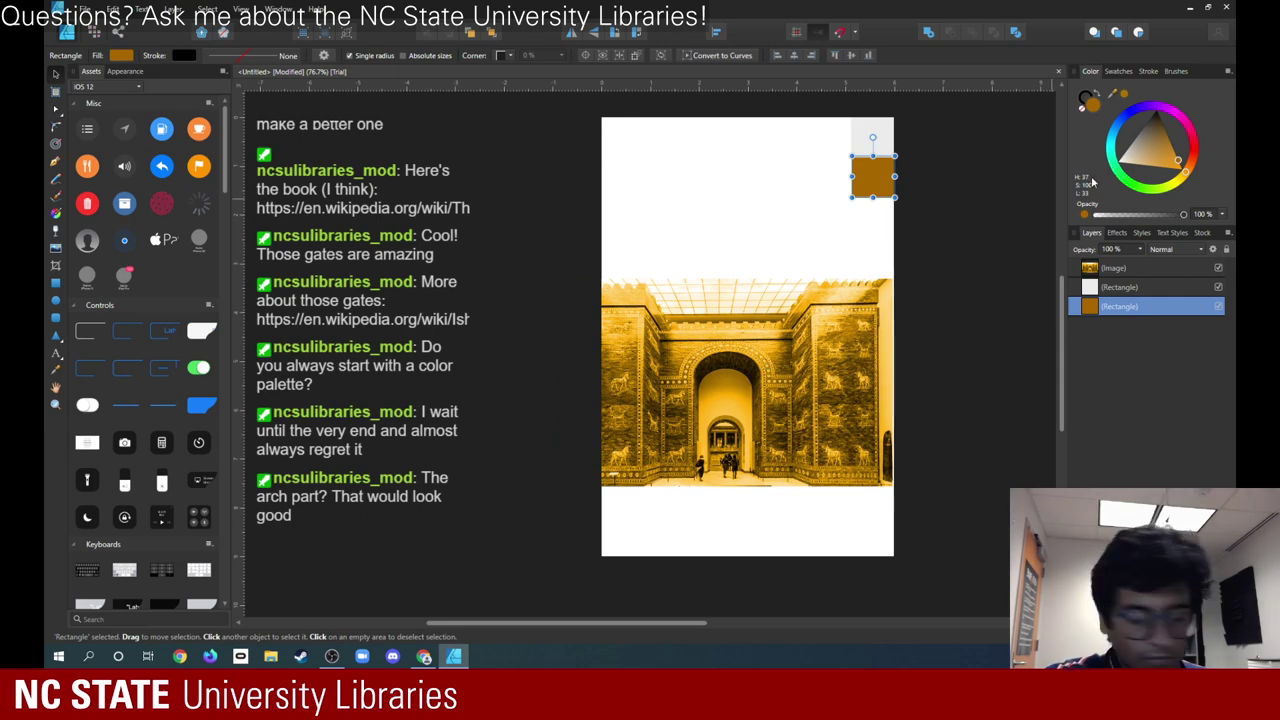
drag(1183, 172, 1177, 160)
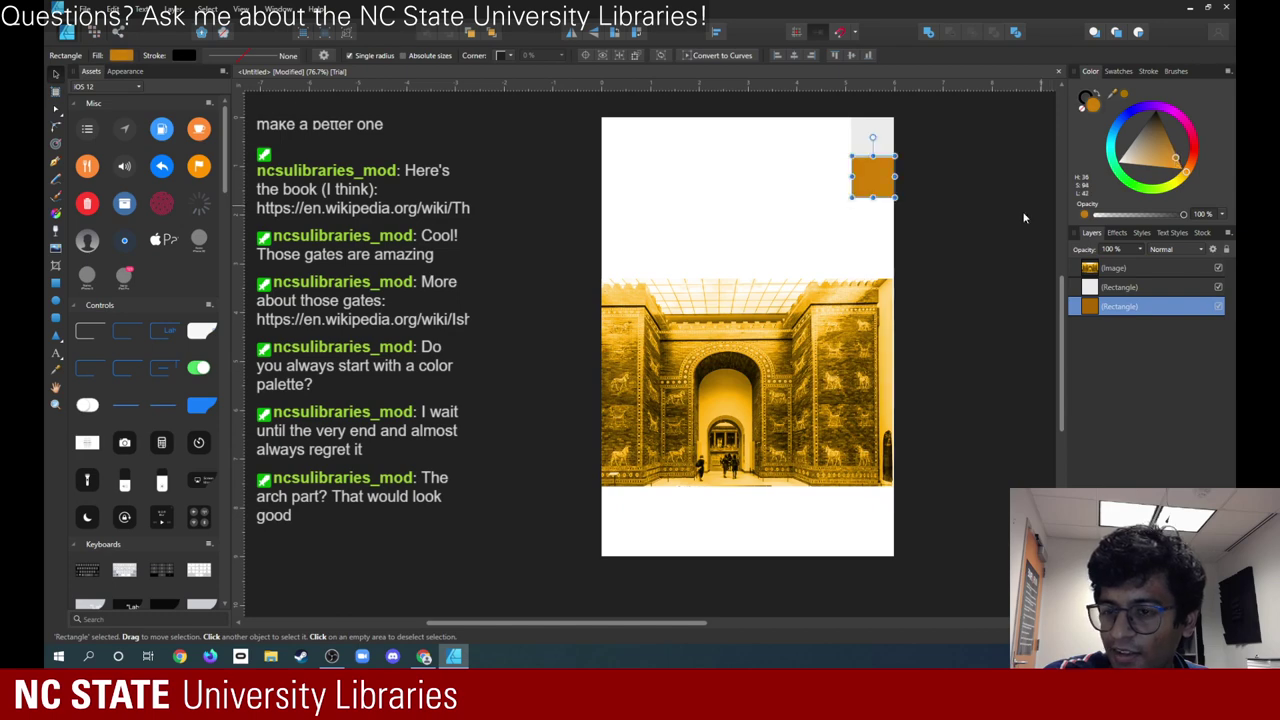
click(952, 232)
click(710, 360)
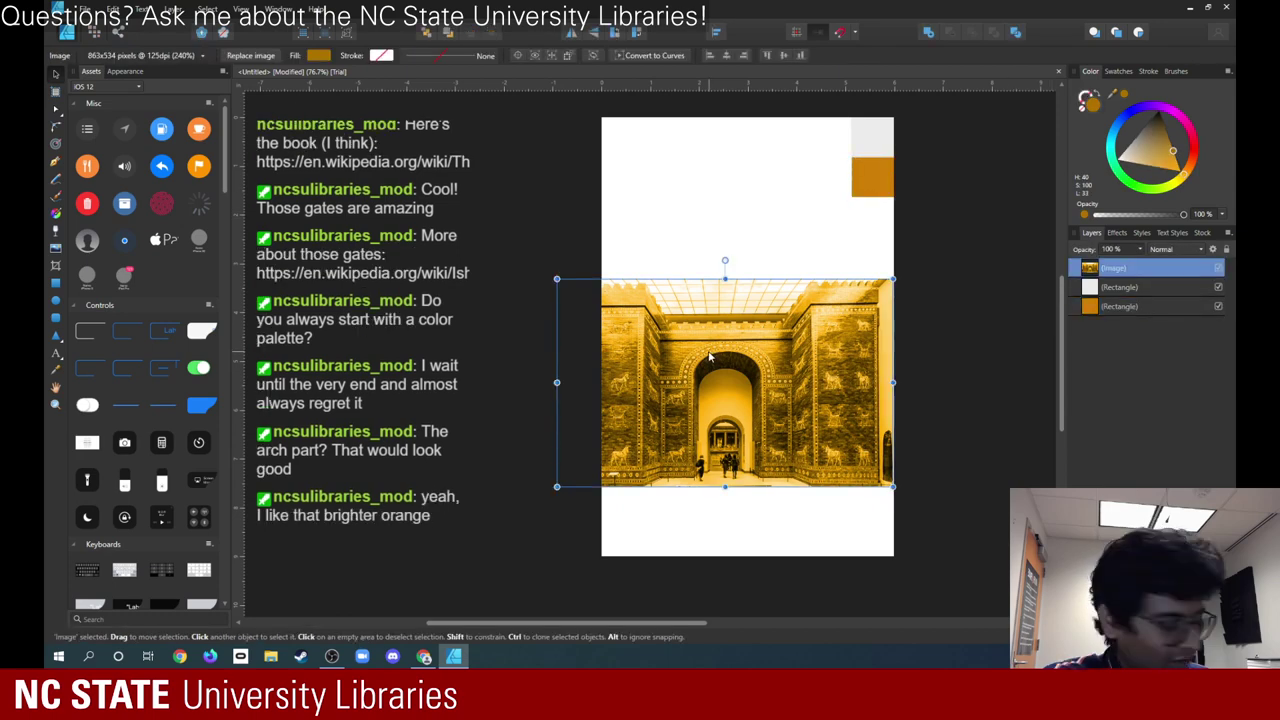
- Replace the orange-tinted gate photo with a freshly pasted, enlarged blue Ishtar Gate image
key(Delete)
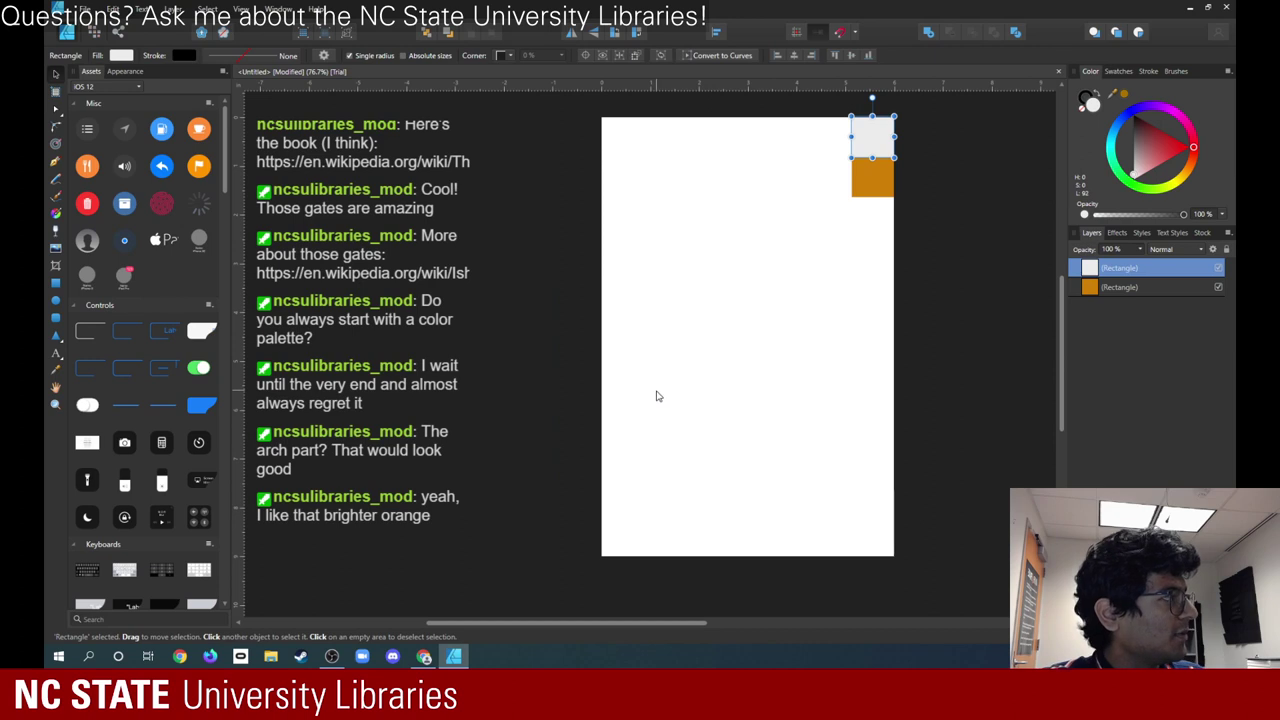
click(701, 379)
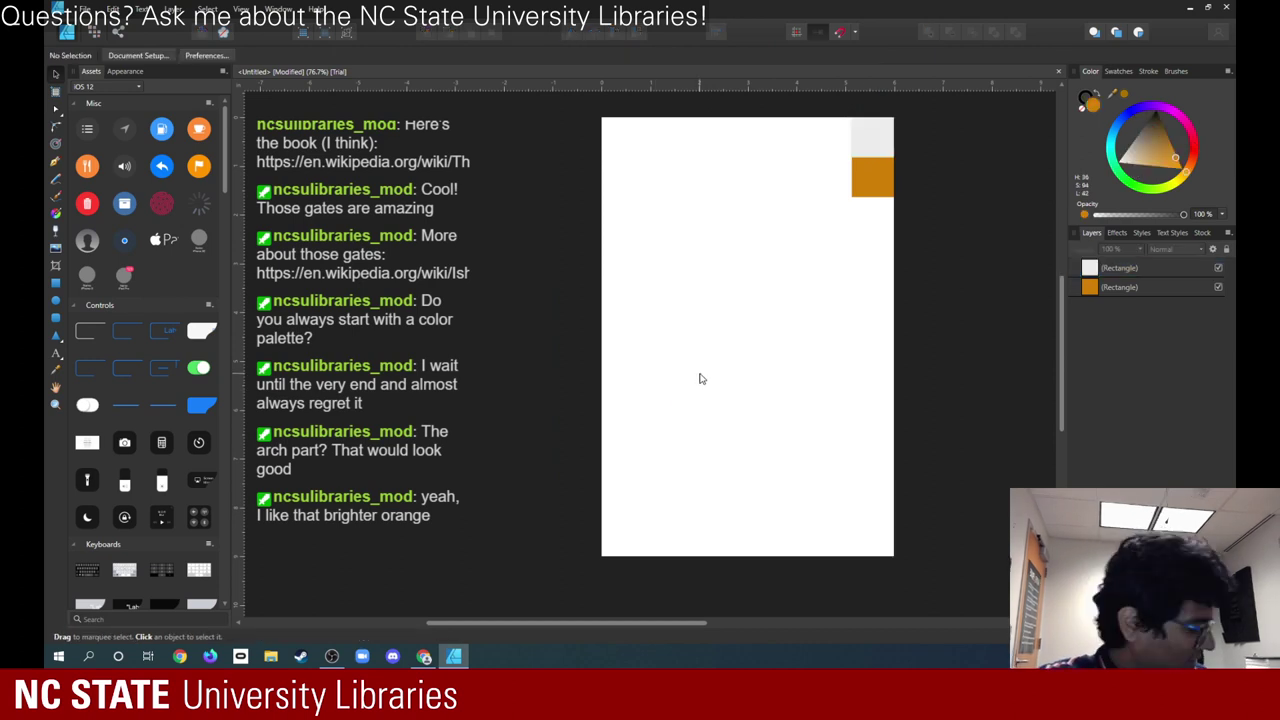
key(ctrl+v)
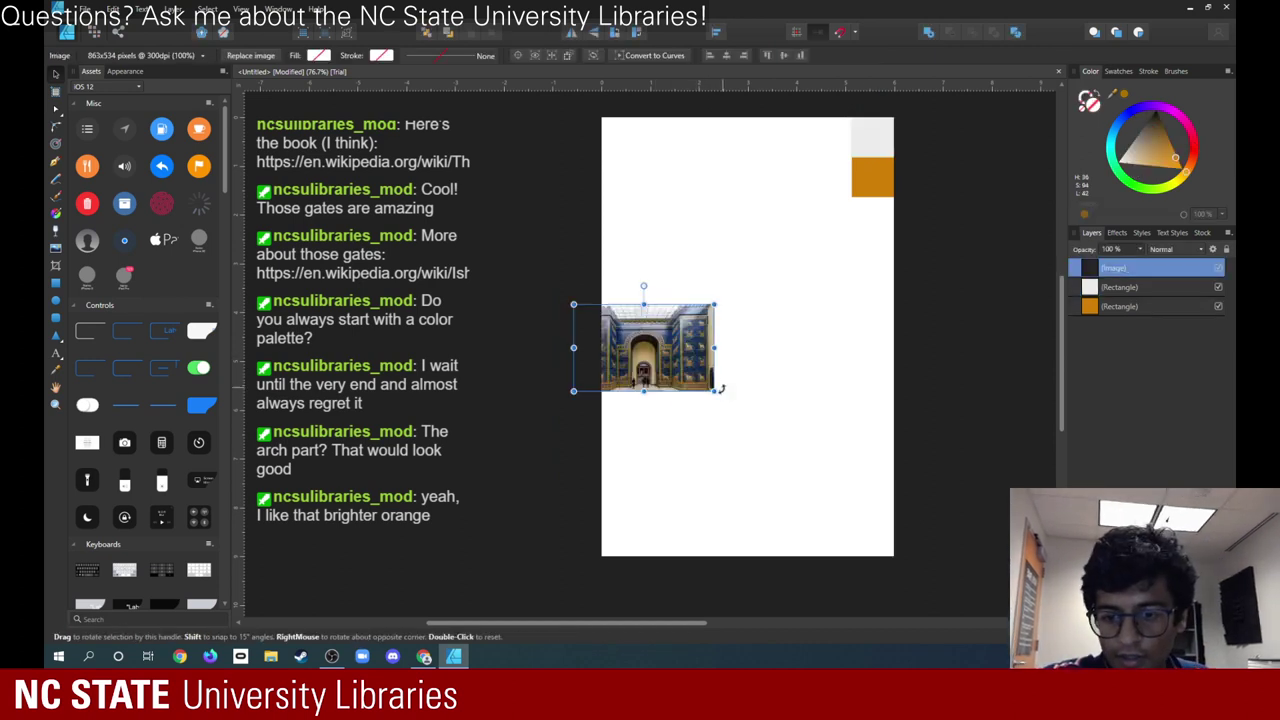
drag(714, 401, 863, 483)
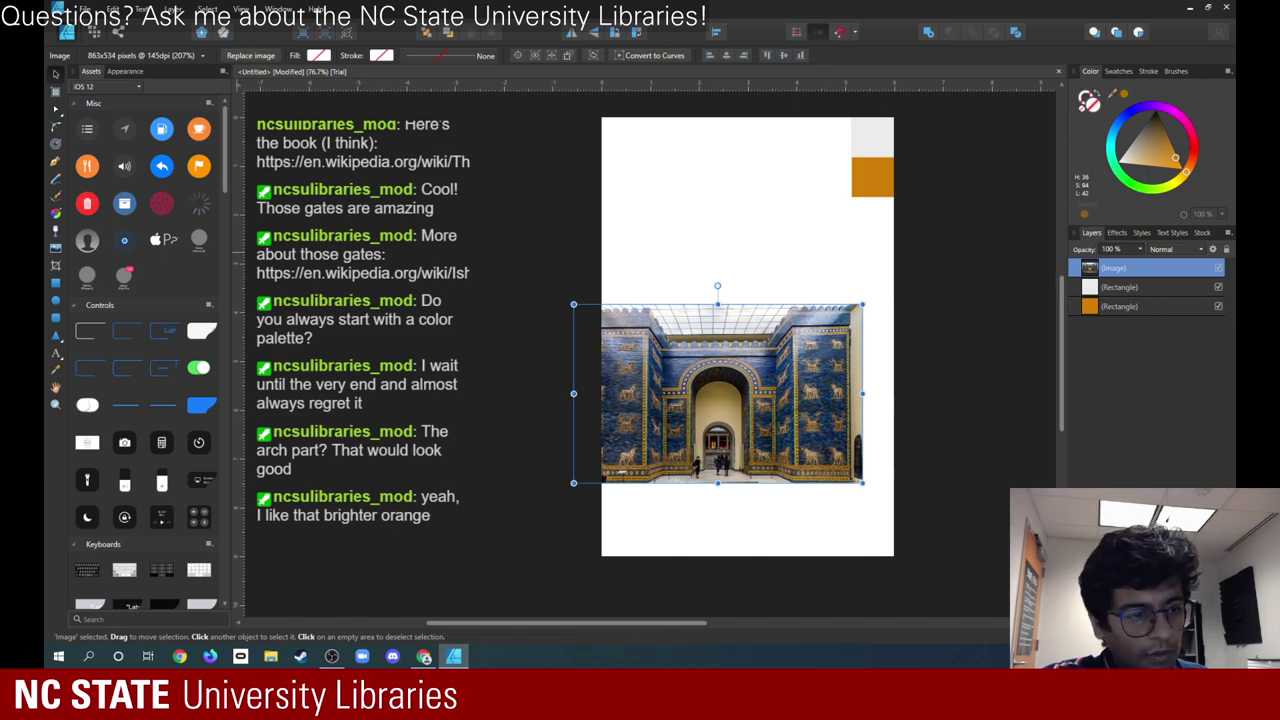
- Sample the gate photo's blue and fill the upper grey swatch square with it
click(56, 369)
click(640, 390)
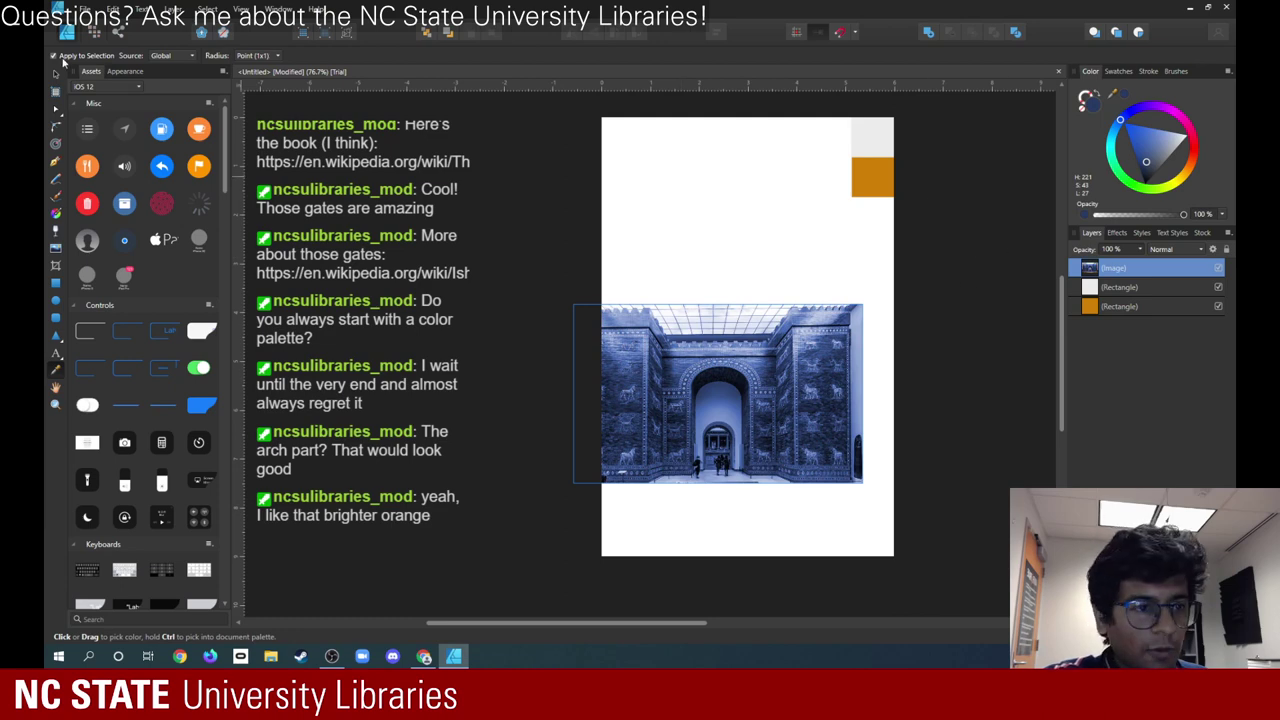
click(56, 74)
click(882, 140)
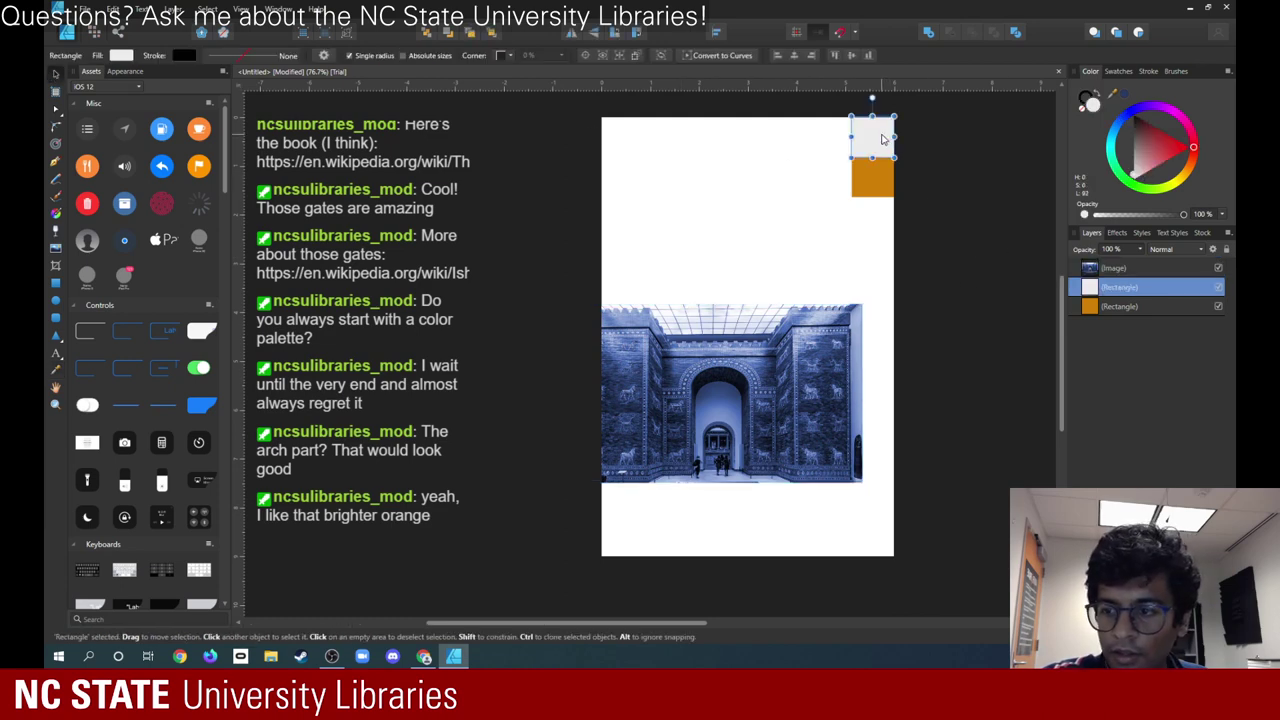
right_click(876, 140)
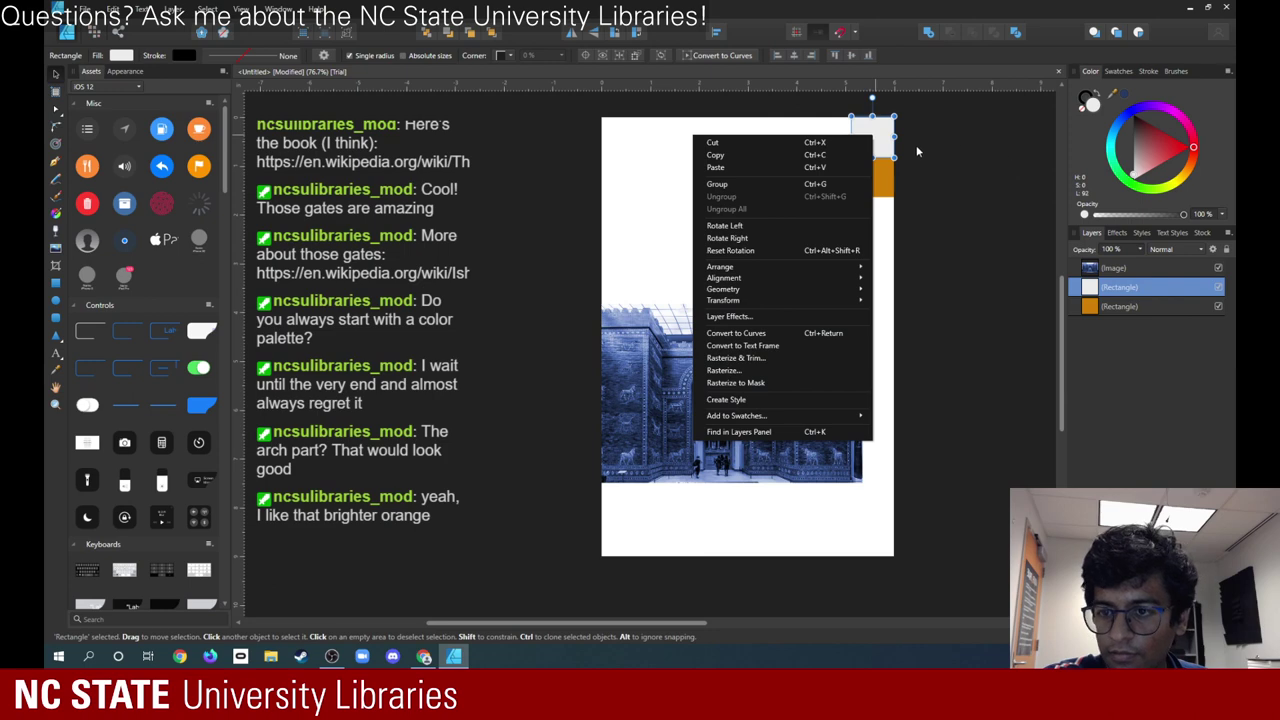
key(Escape)
drag(1088, 101, 858, 366)
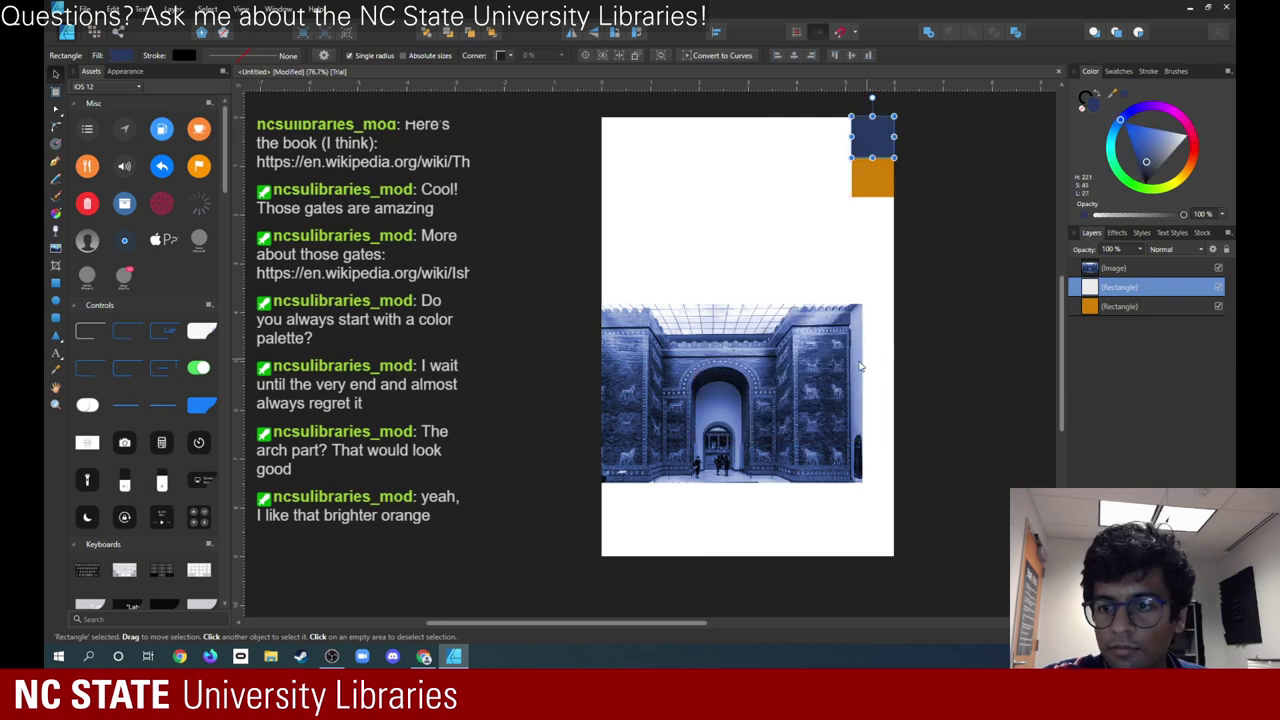
click(970, 190)
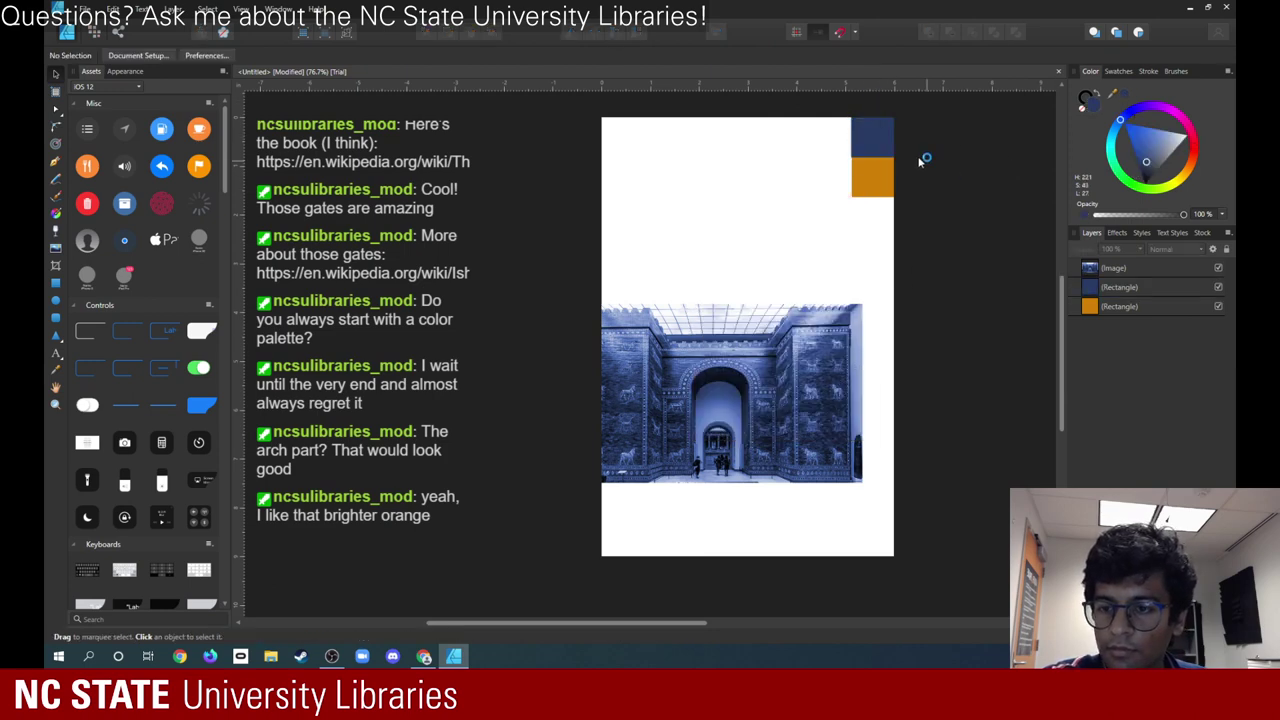
- Delete the blue-tinted gate photo from the page
click(865, 133)
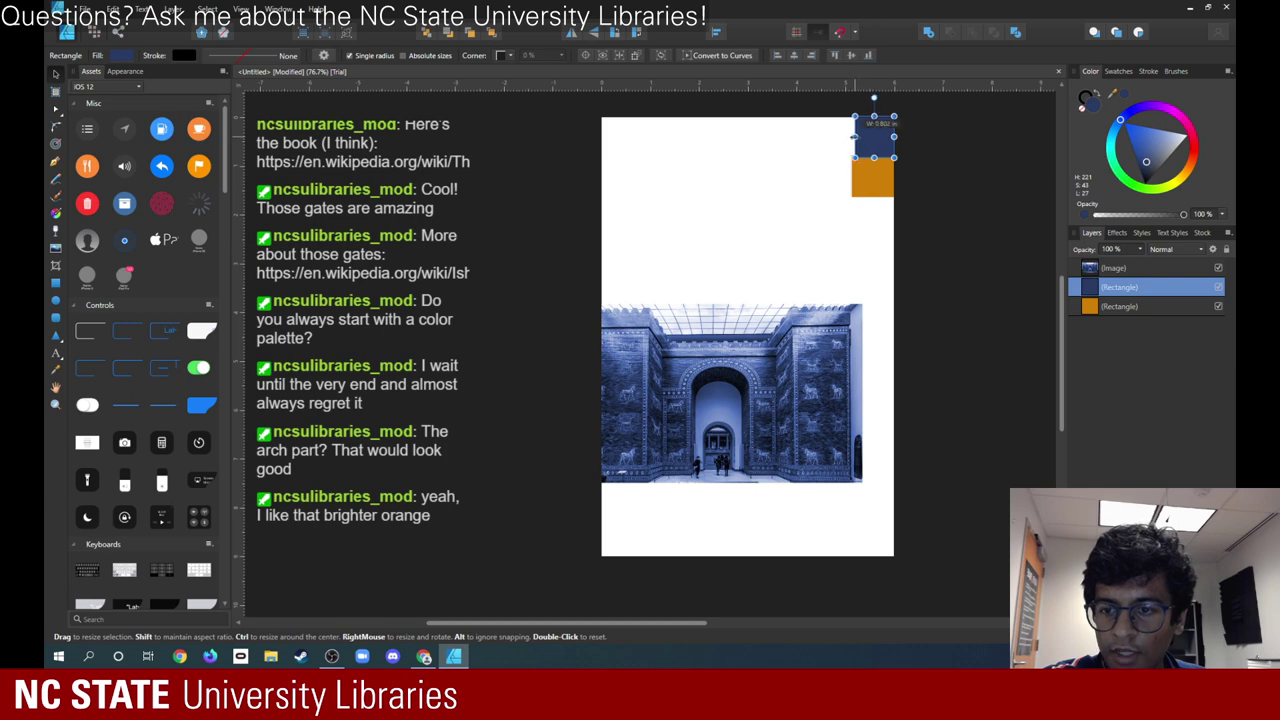
drag(850, 137, 853, 137)
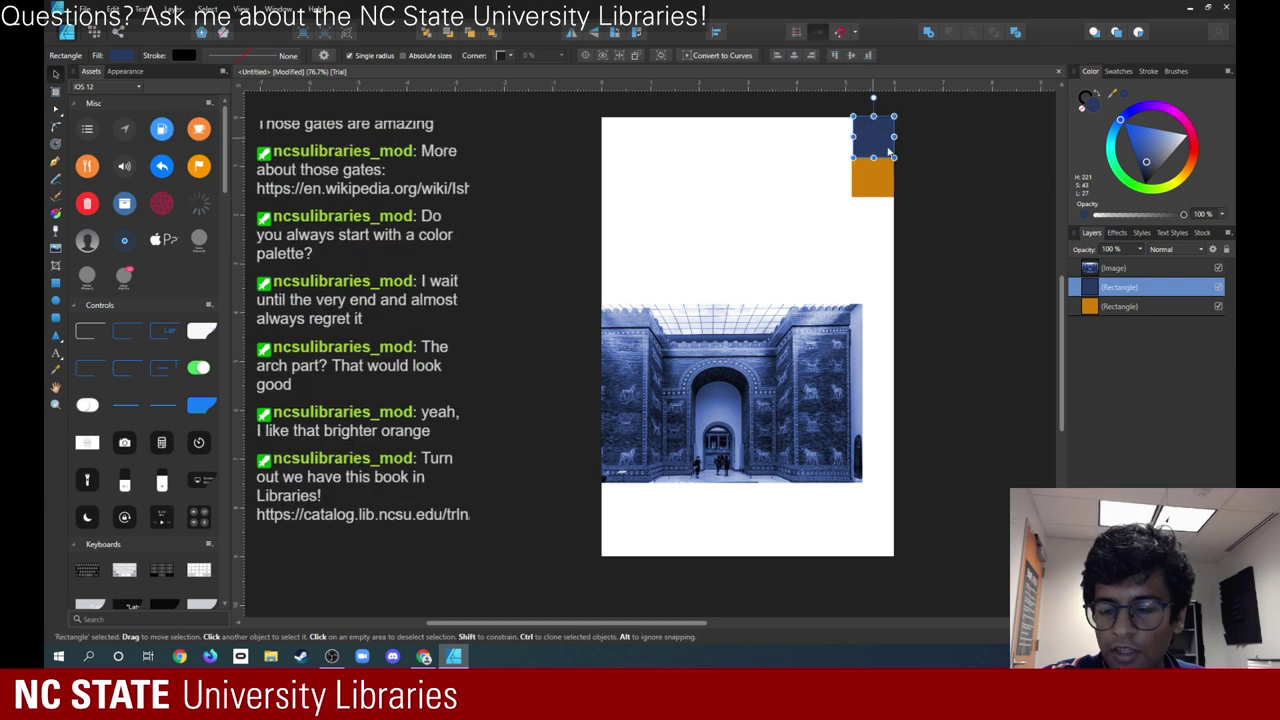
click(767, 365)
key(Delete)
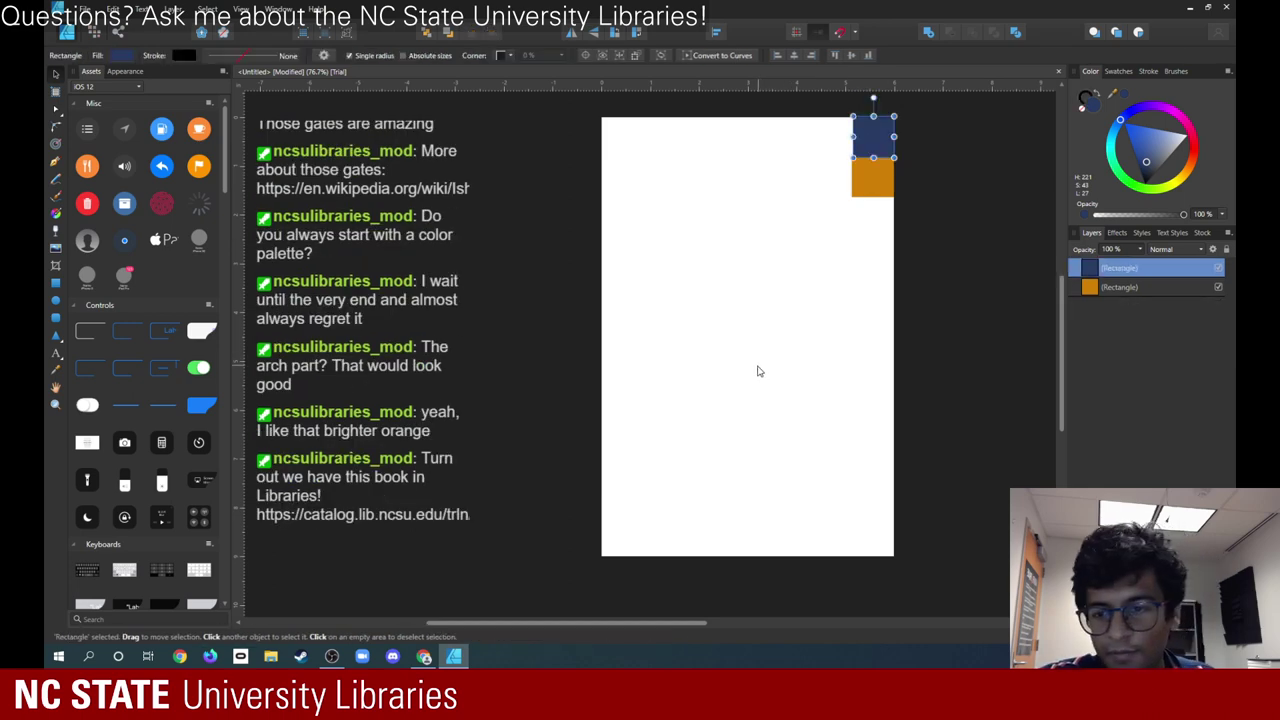
- Try moving the orange swatch onto the page, leaving it stacked at the top-right corner
click(850, 279)
click(875, 137)
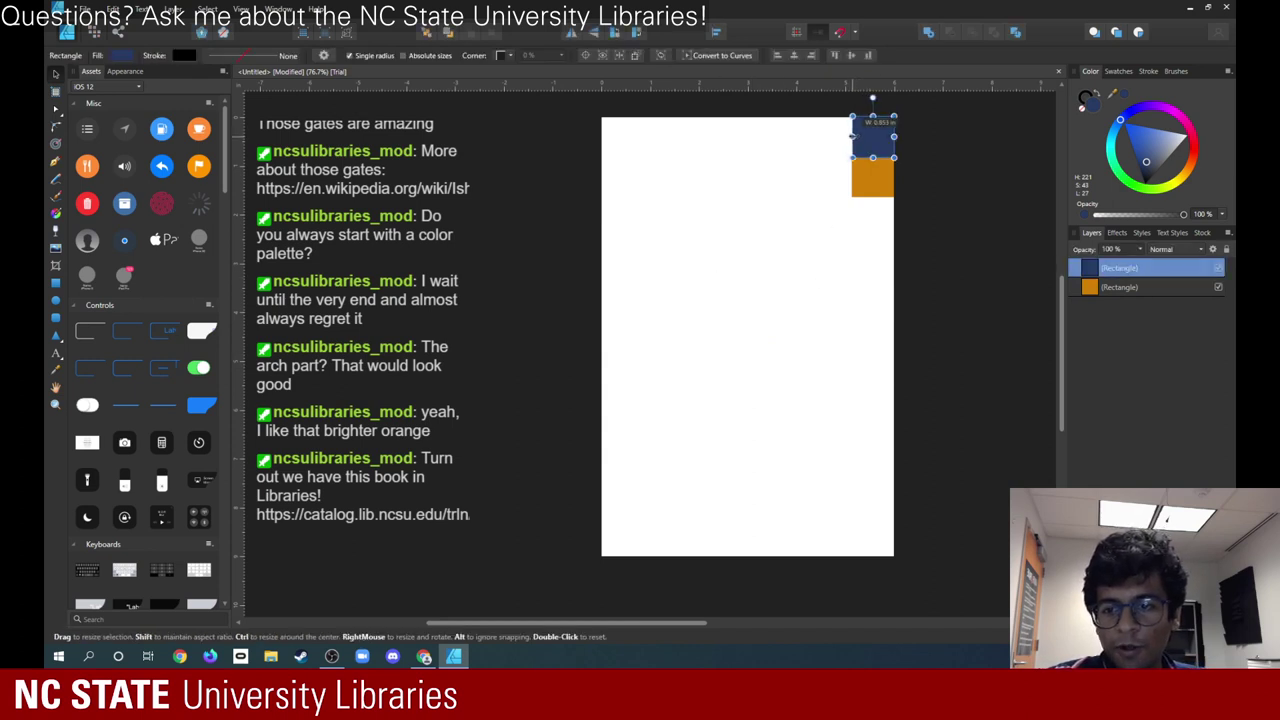
click(865, 238)
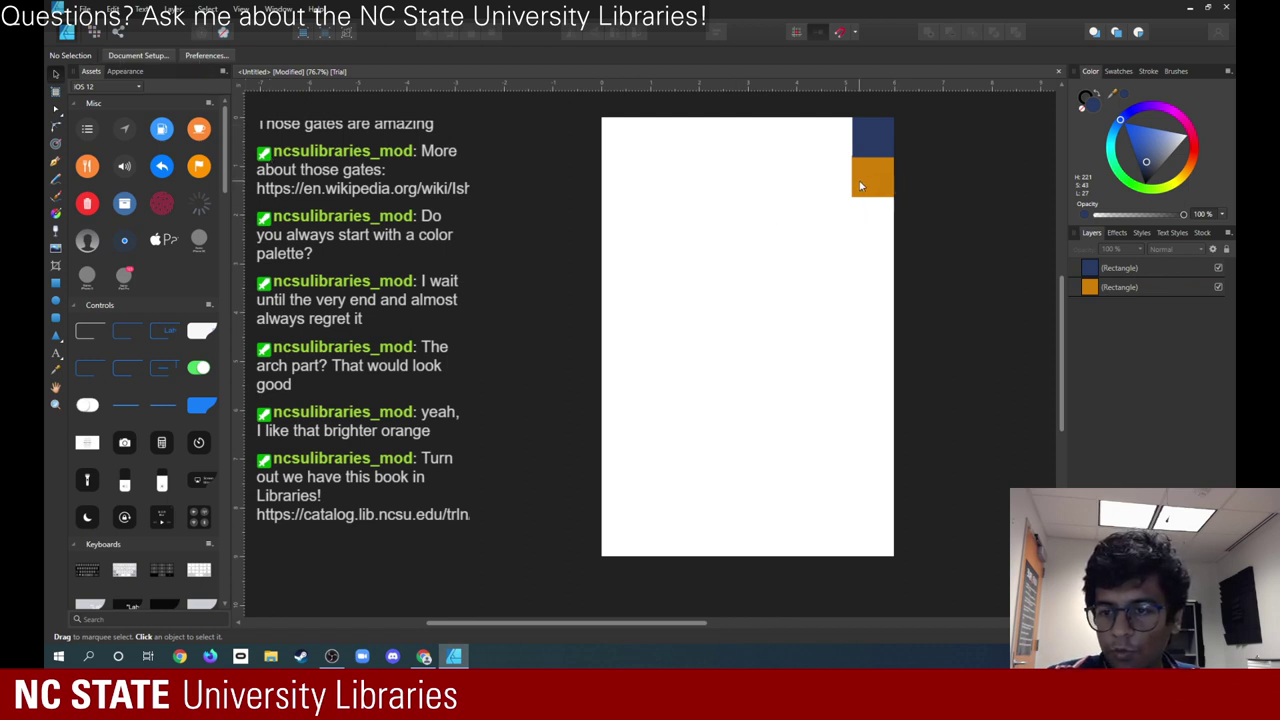
drag(865, 177, 714, 221)
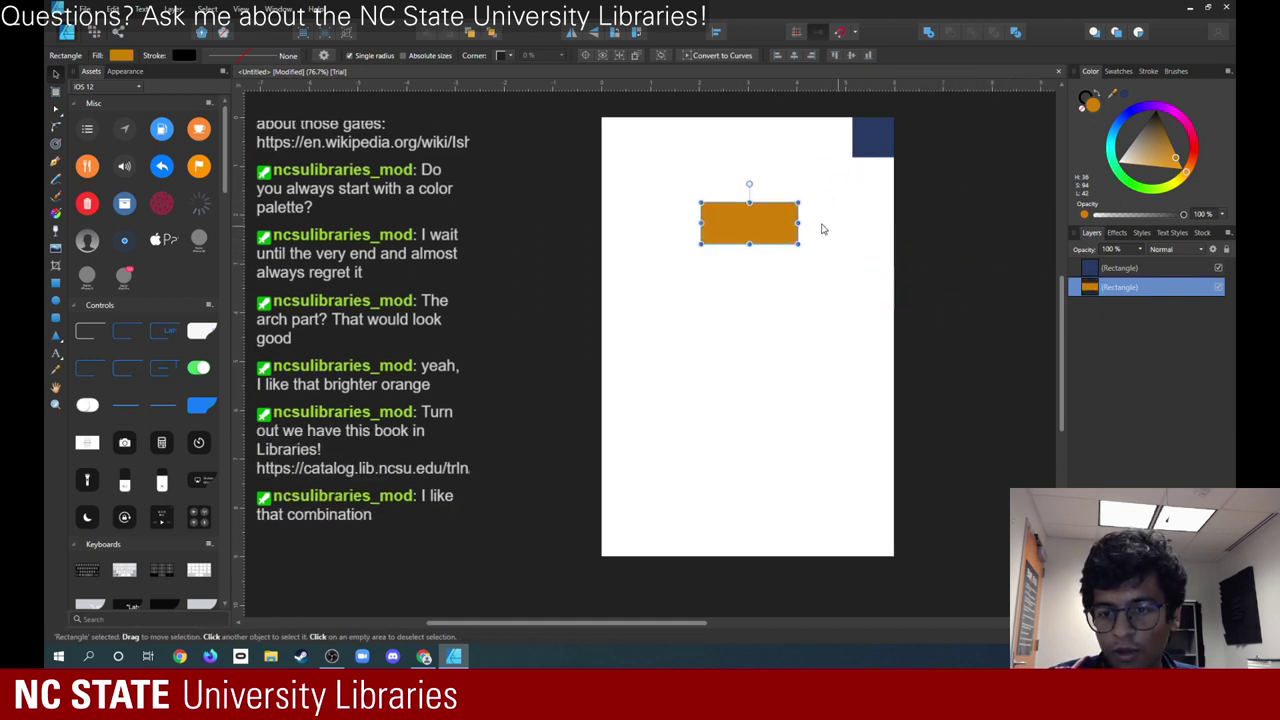
drag(800, 222, 876, 182)
click(766, 178)
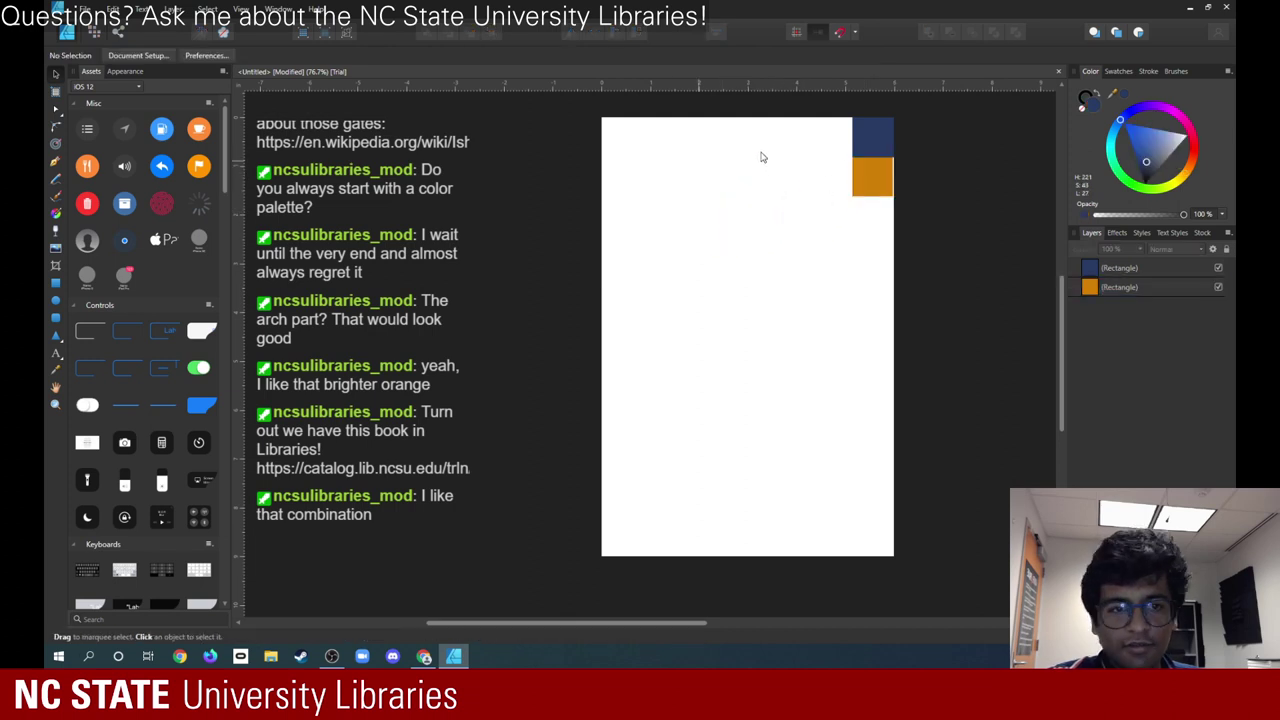
click(870, 177)
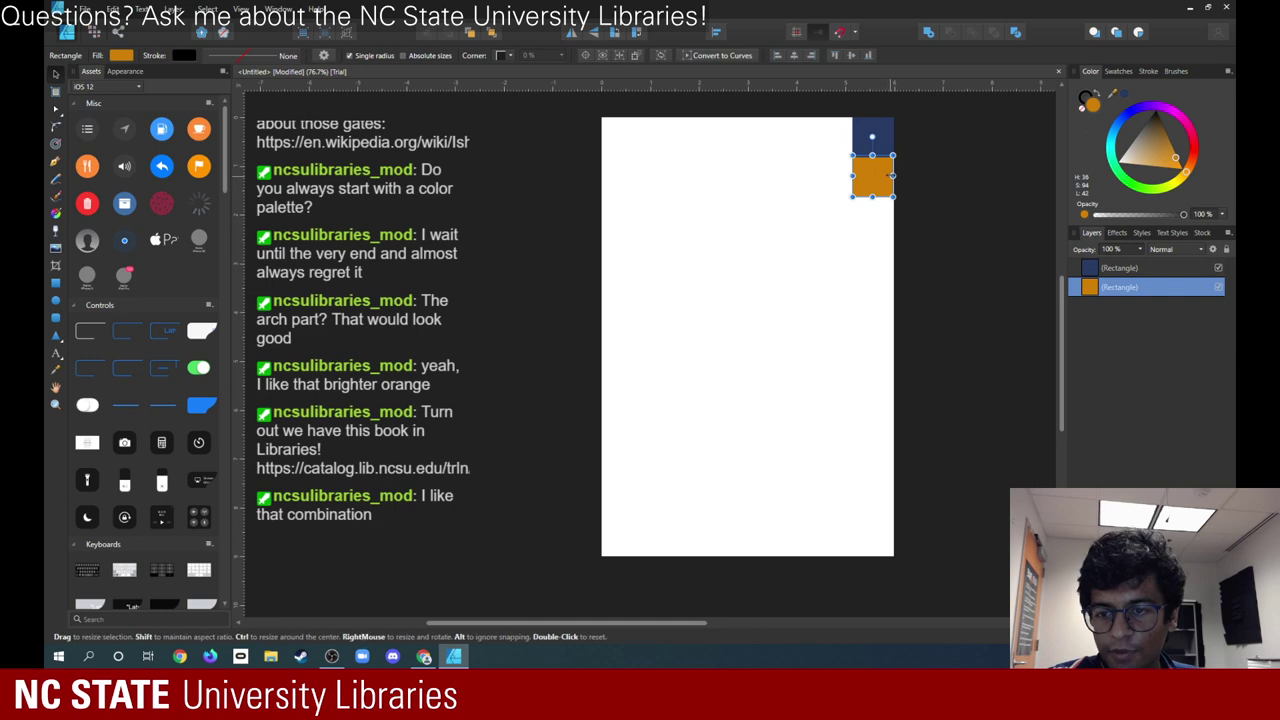
click(703, 157)
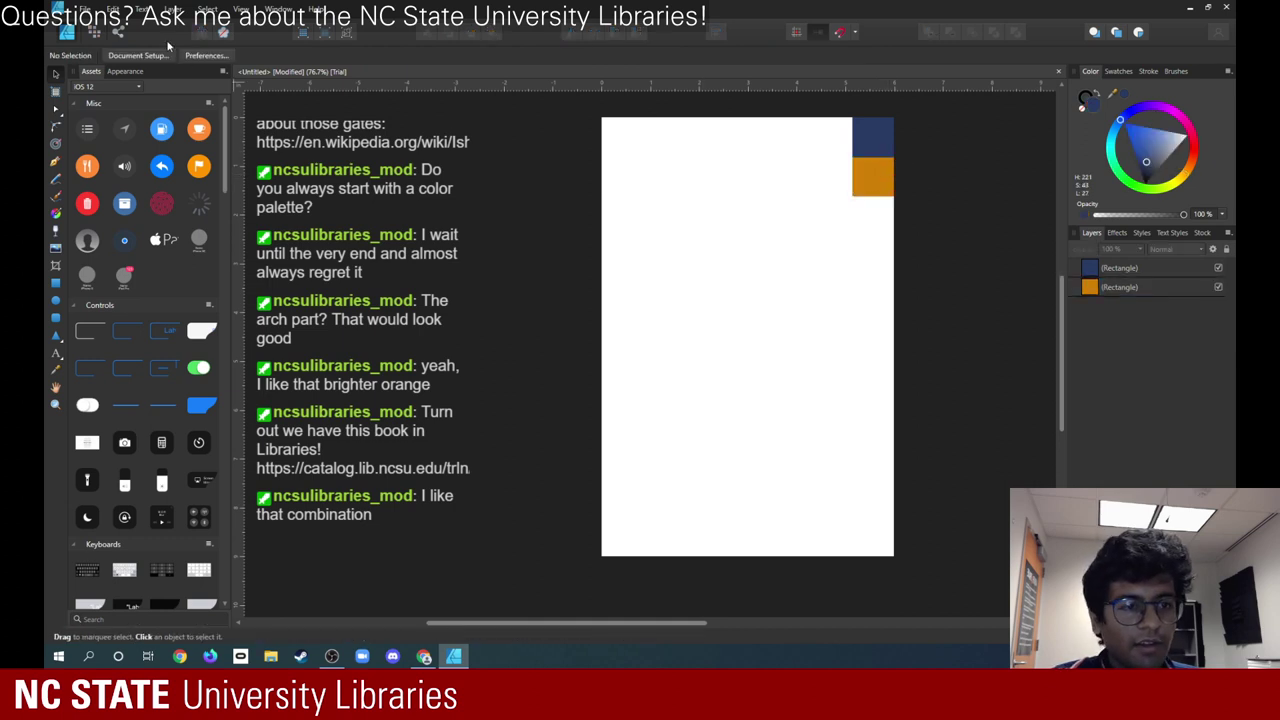
click(84, 8)
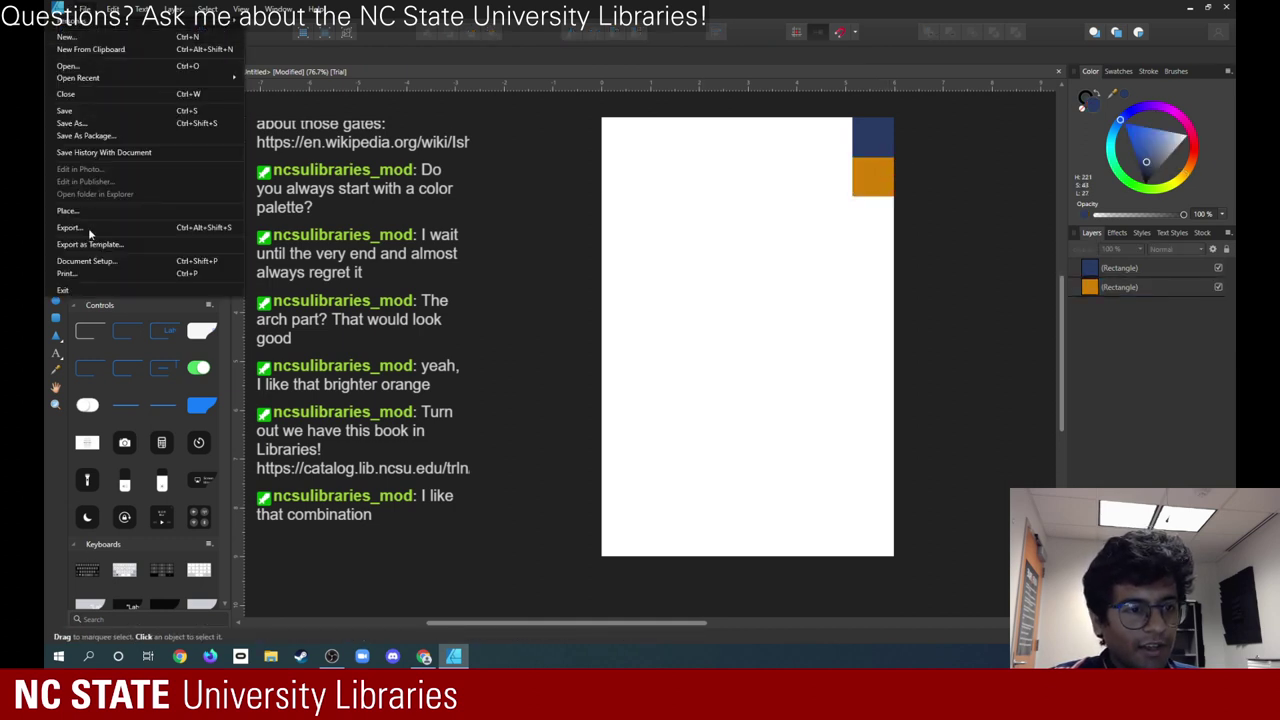
click(86, 8)
click(114, 8)
mouse_move(84, 8)
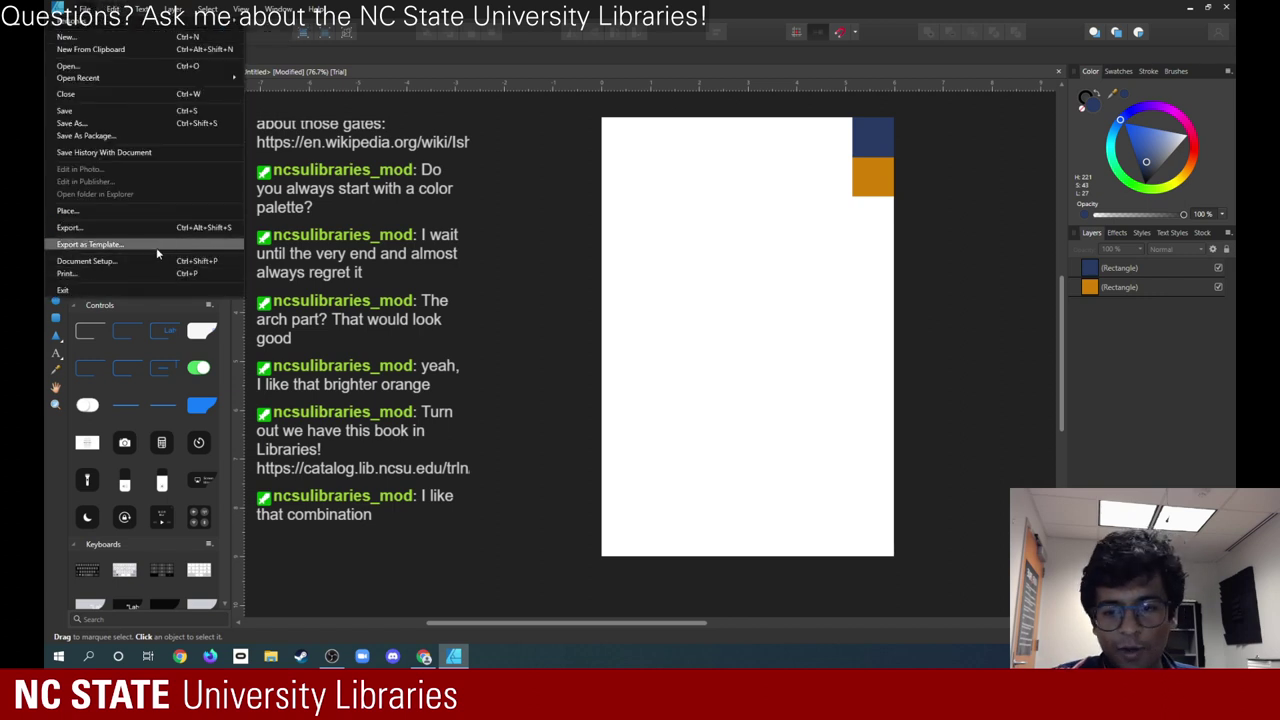
click(190, 30)
click(173, 9)
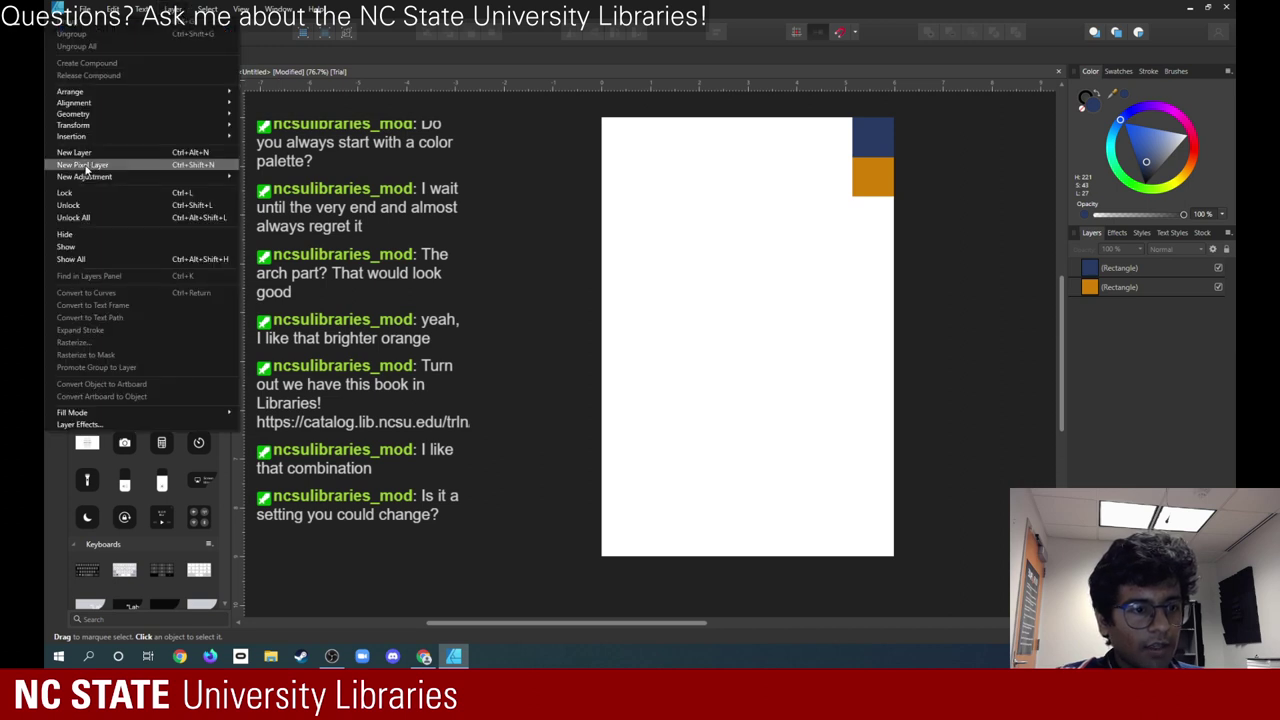
key(Escape)
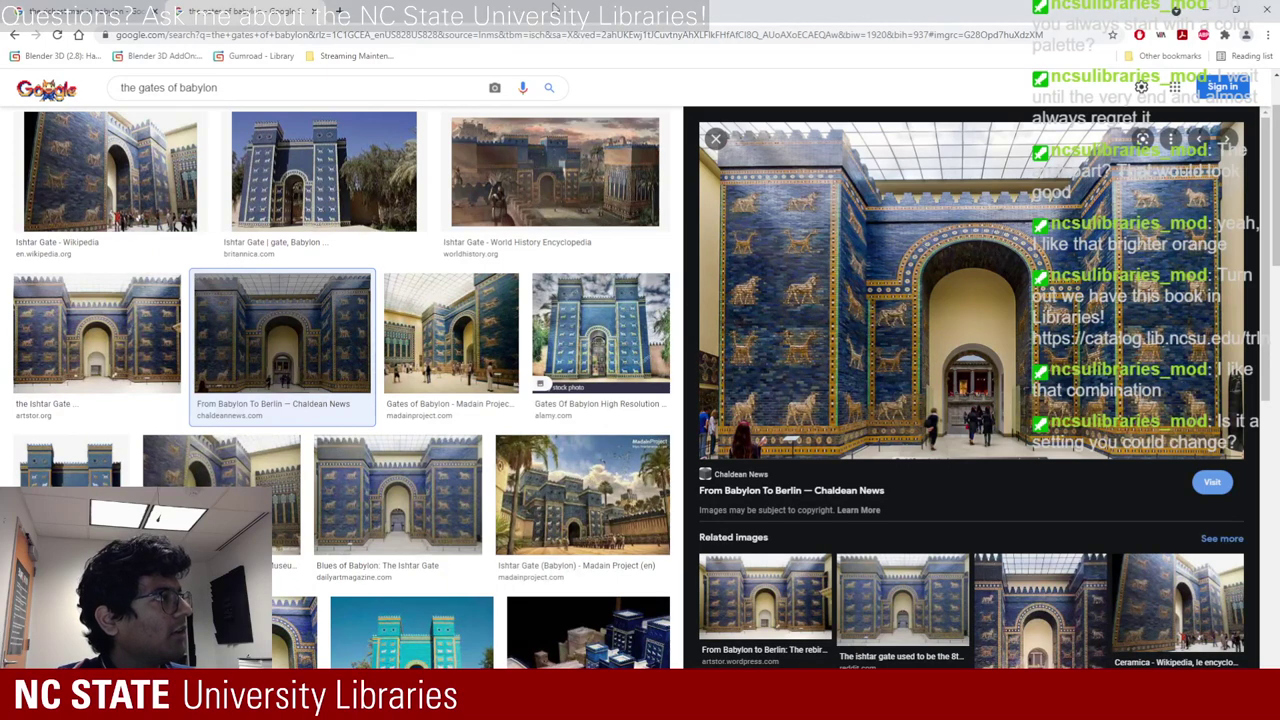
- Search Google in a new tab for 'how to make it so that i can have vectors off the page affinity designer'
drag(555, 8, 311, 24)
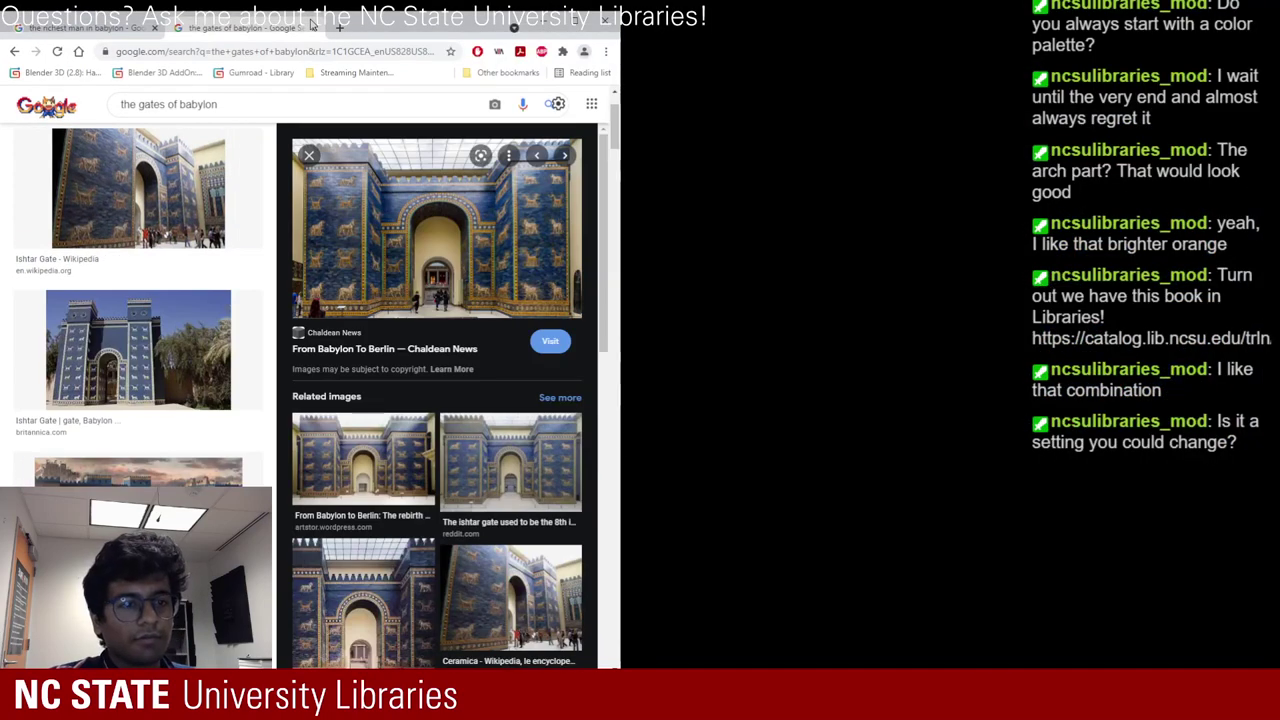
double_click(311, 24)
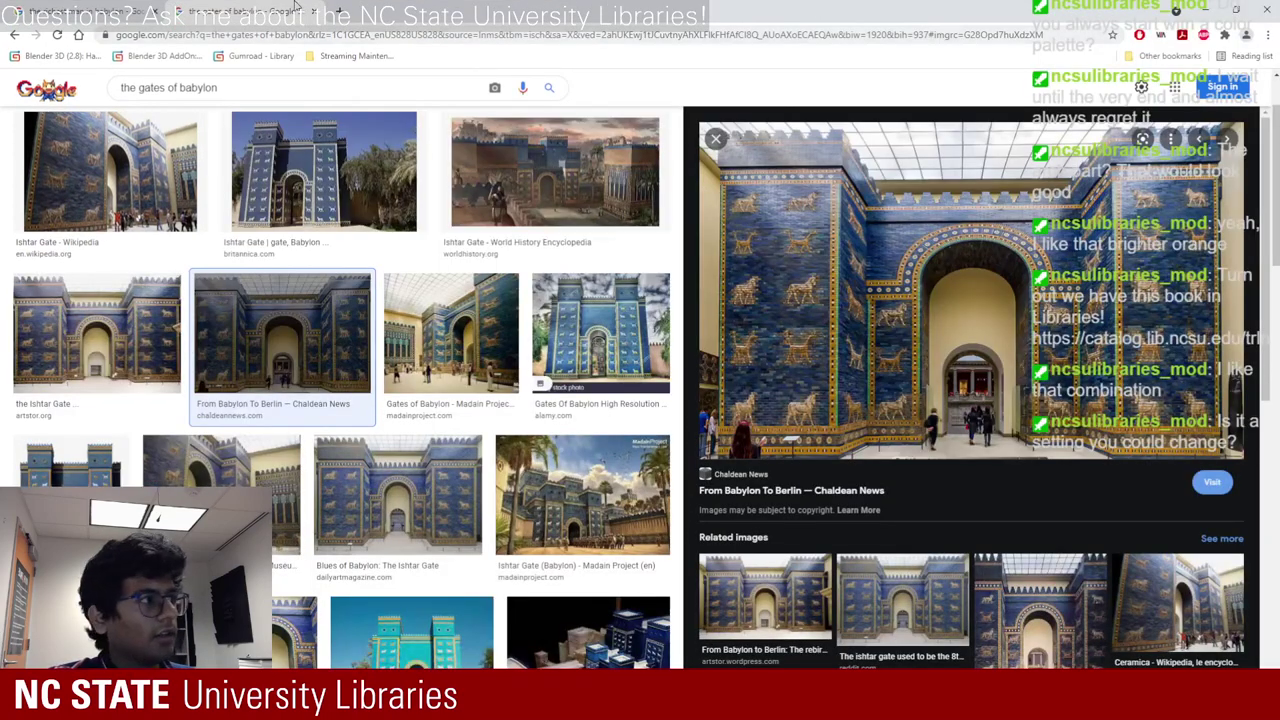
click(339, 12)
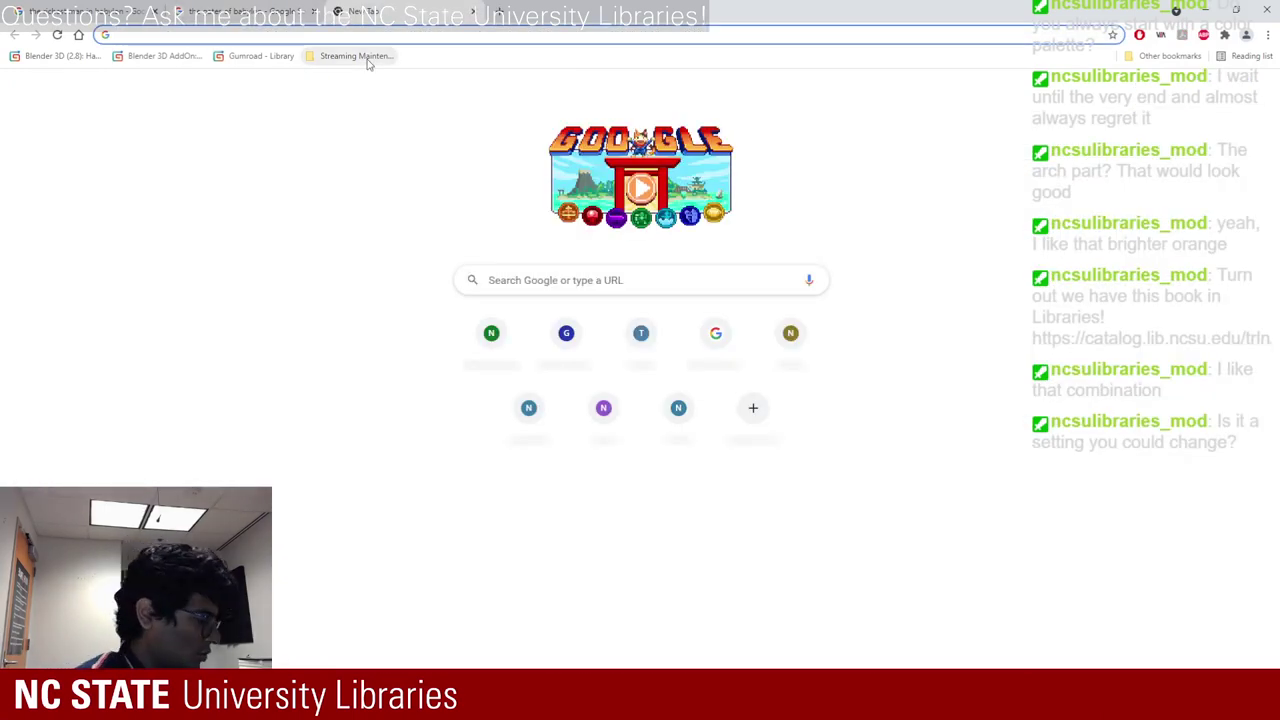
text(how to m)
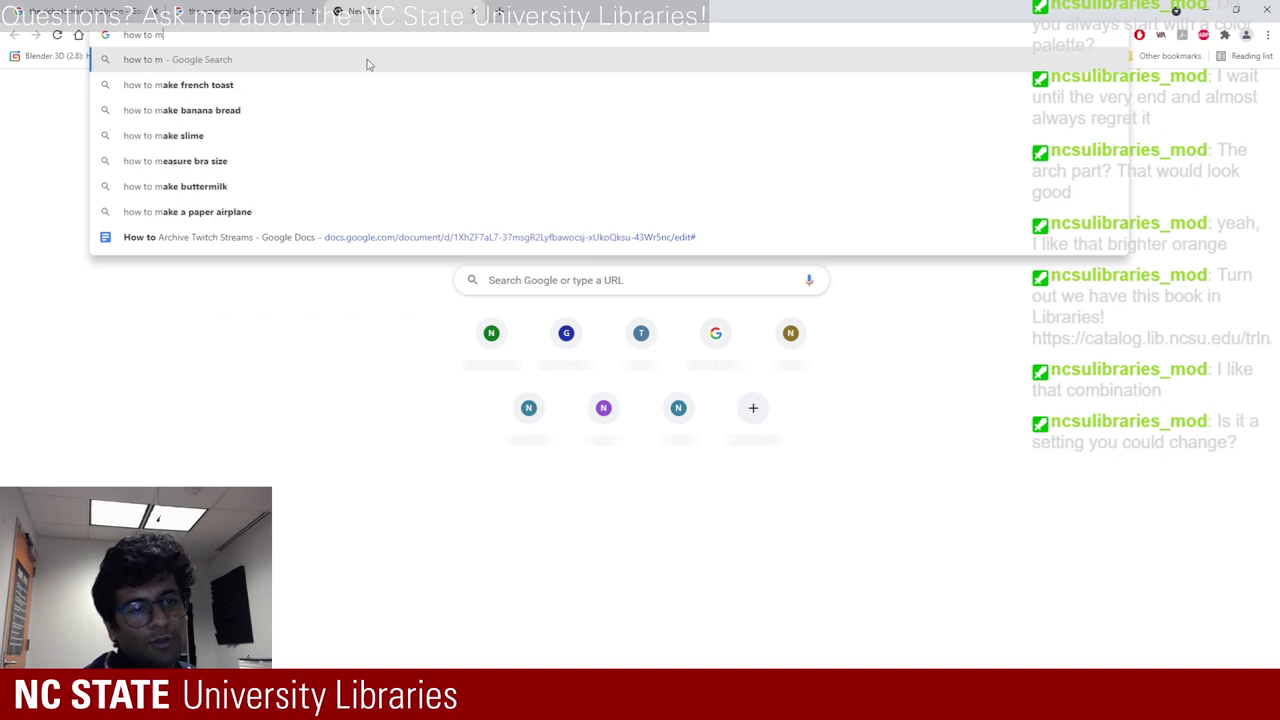
key(BackSpace)
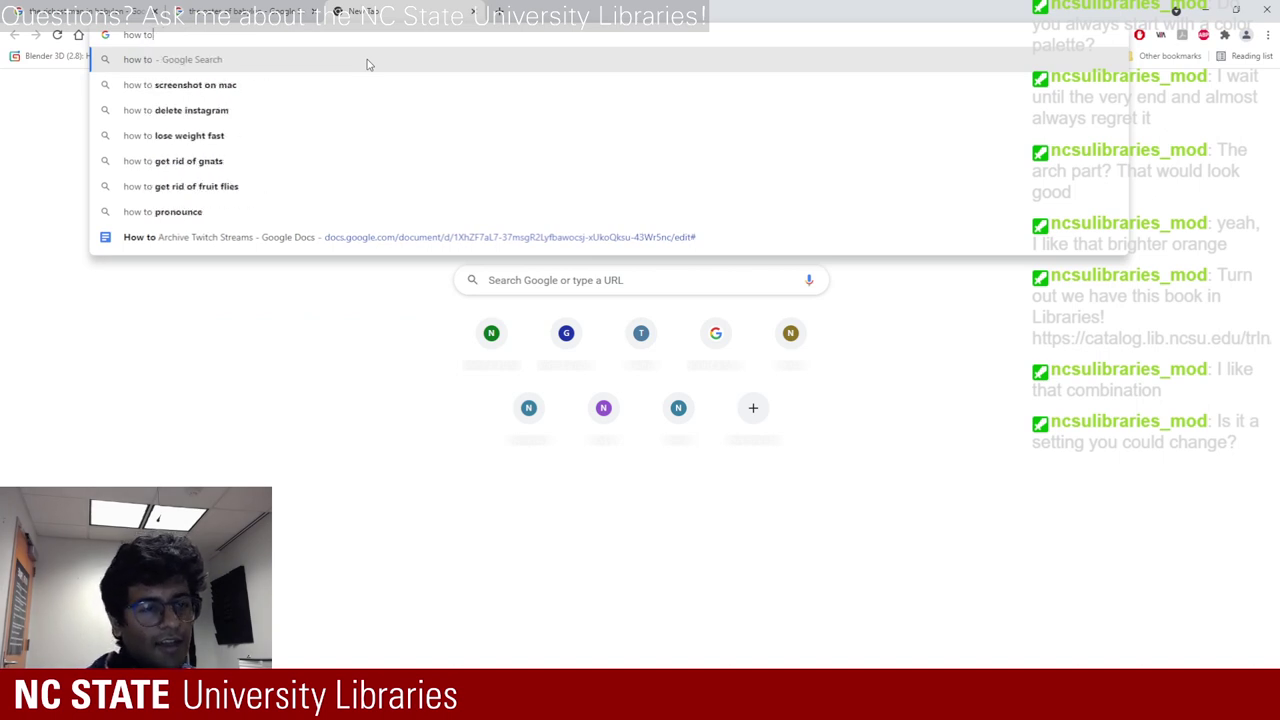
text(mak)
key(BackSpace)
key(BackSpace)
key(BackSpace)
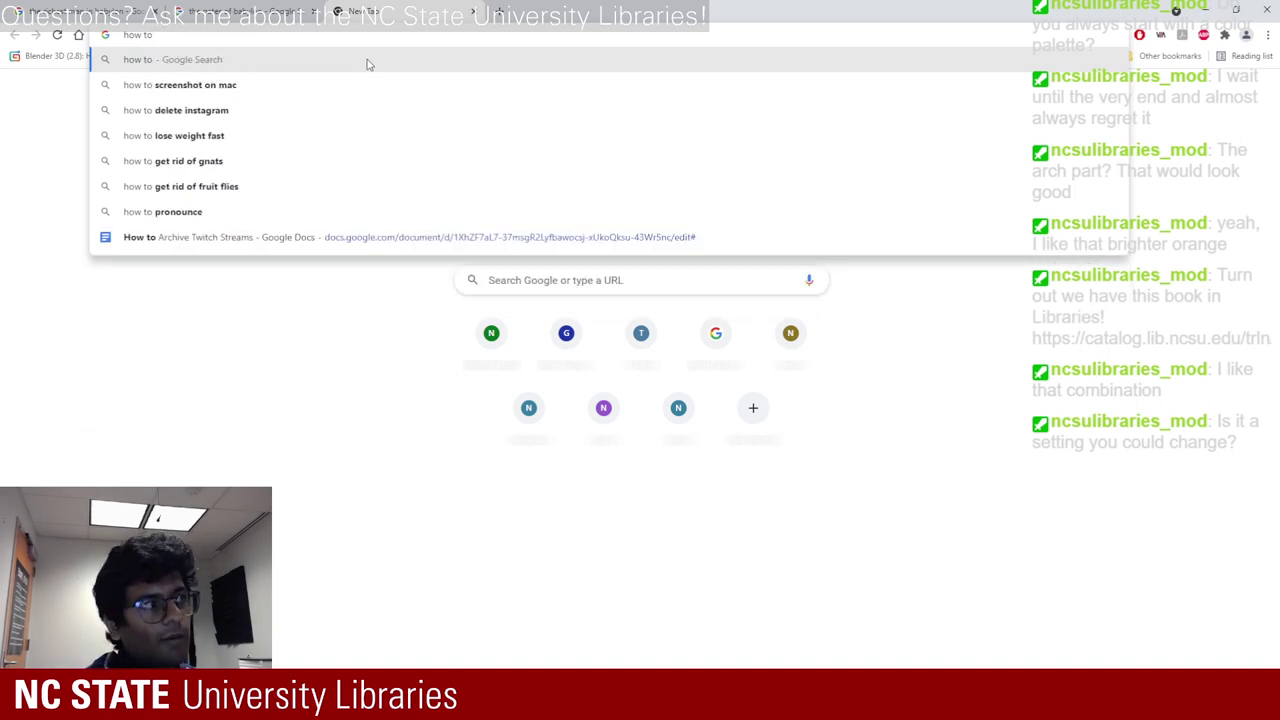
text(make it so )
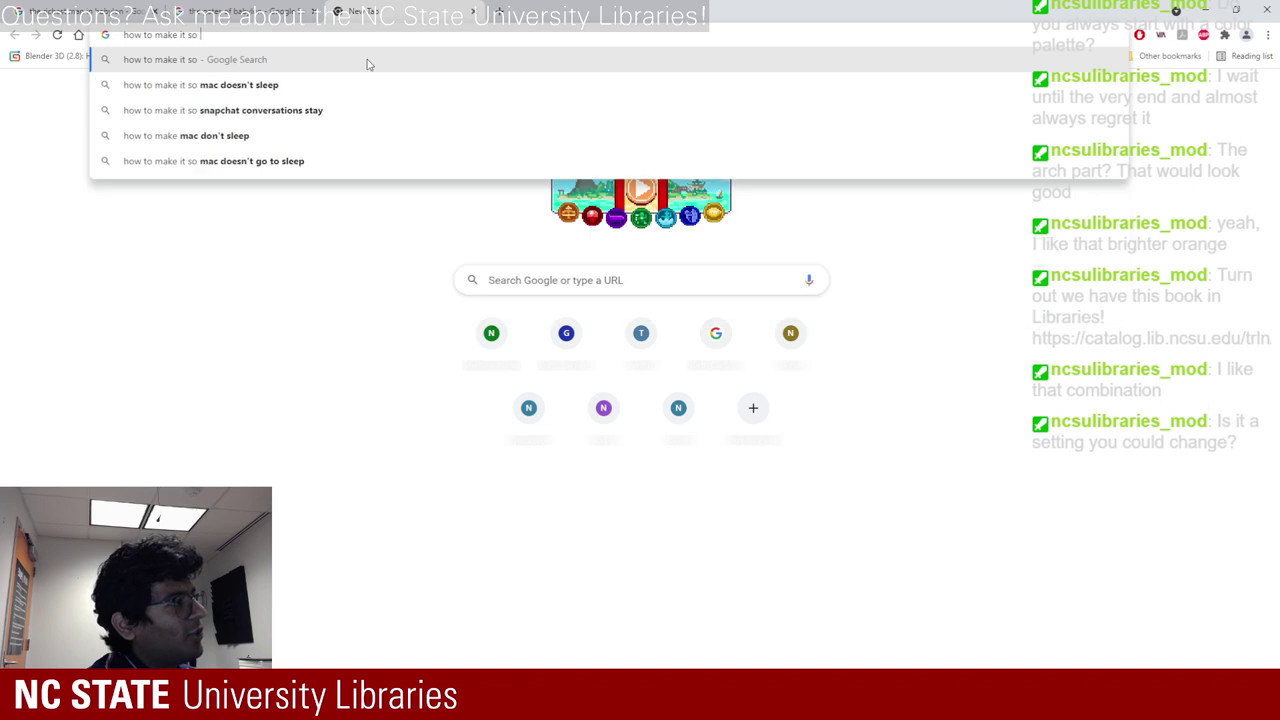
text(that)
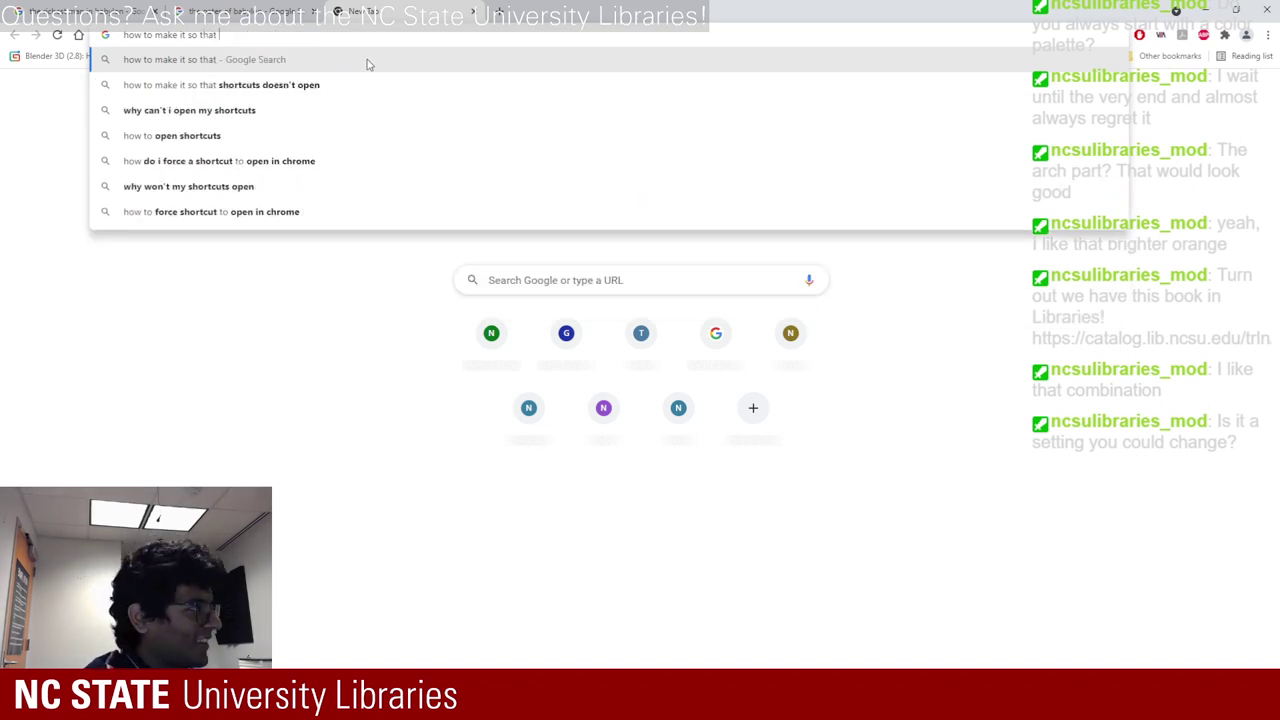
text( i can have vec)
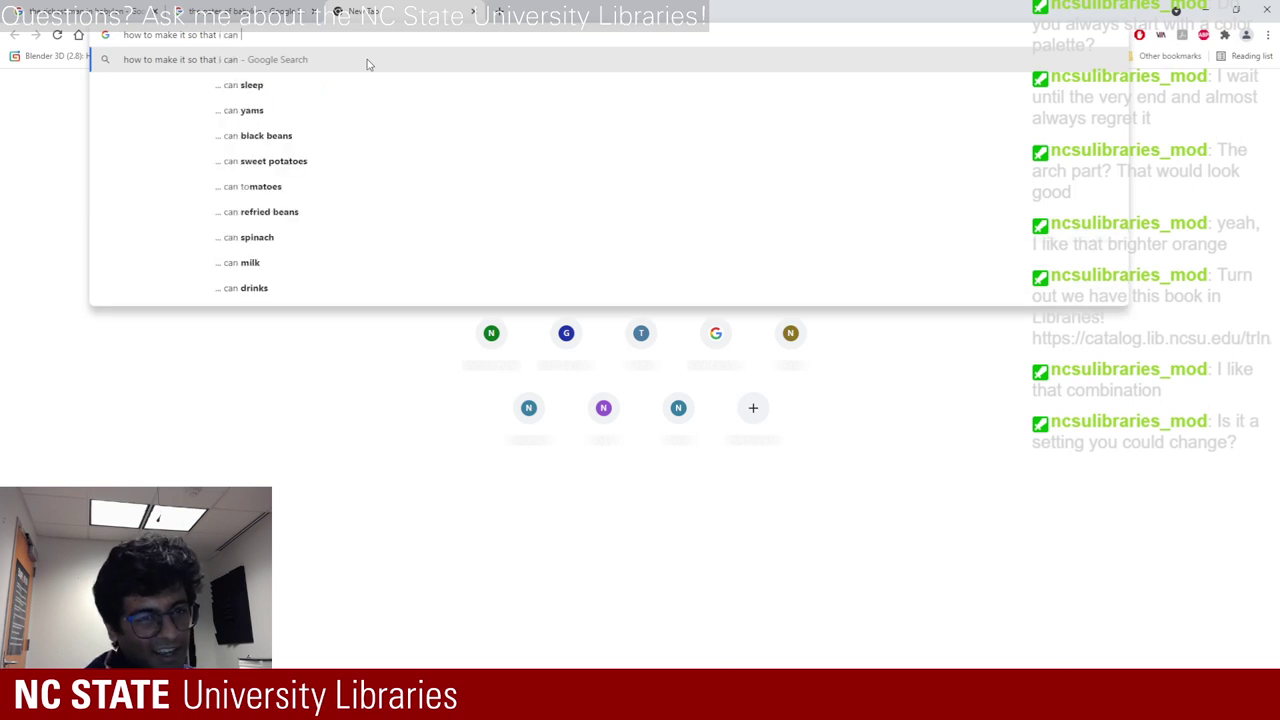
text(s off)
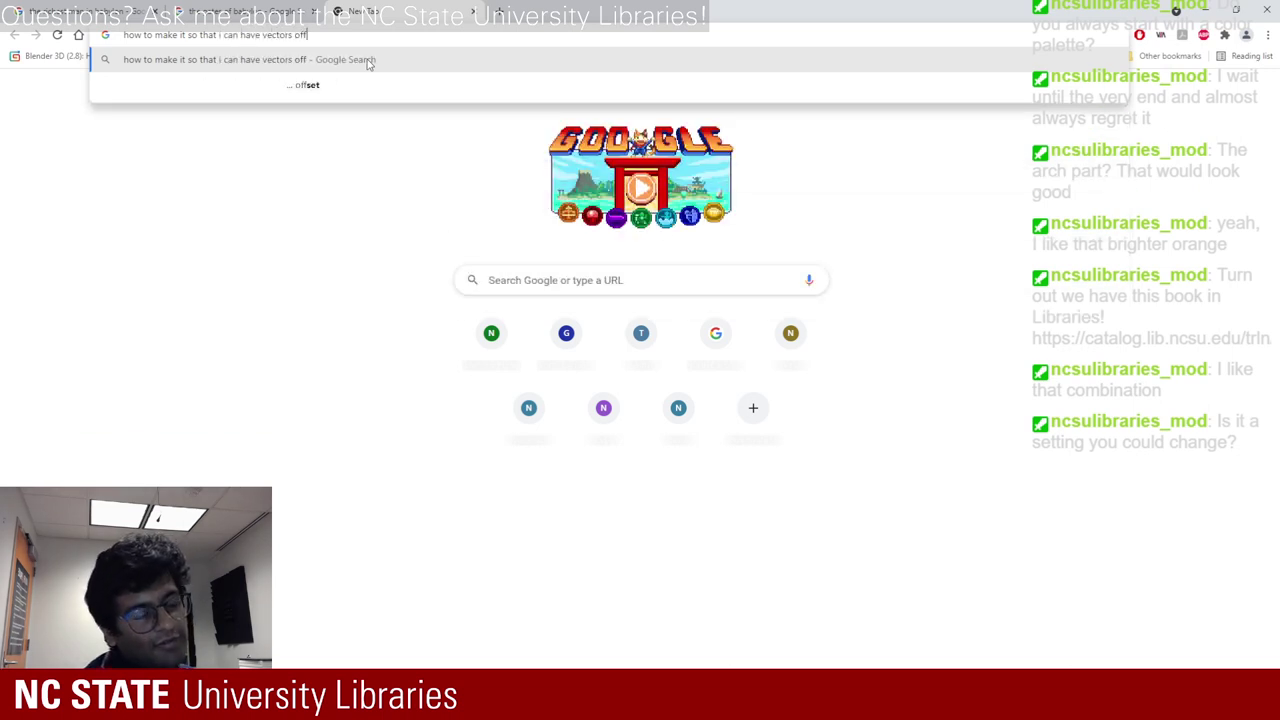
text( the )
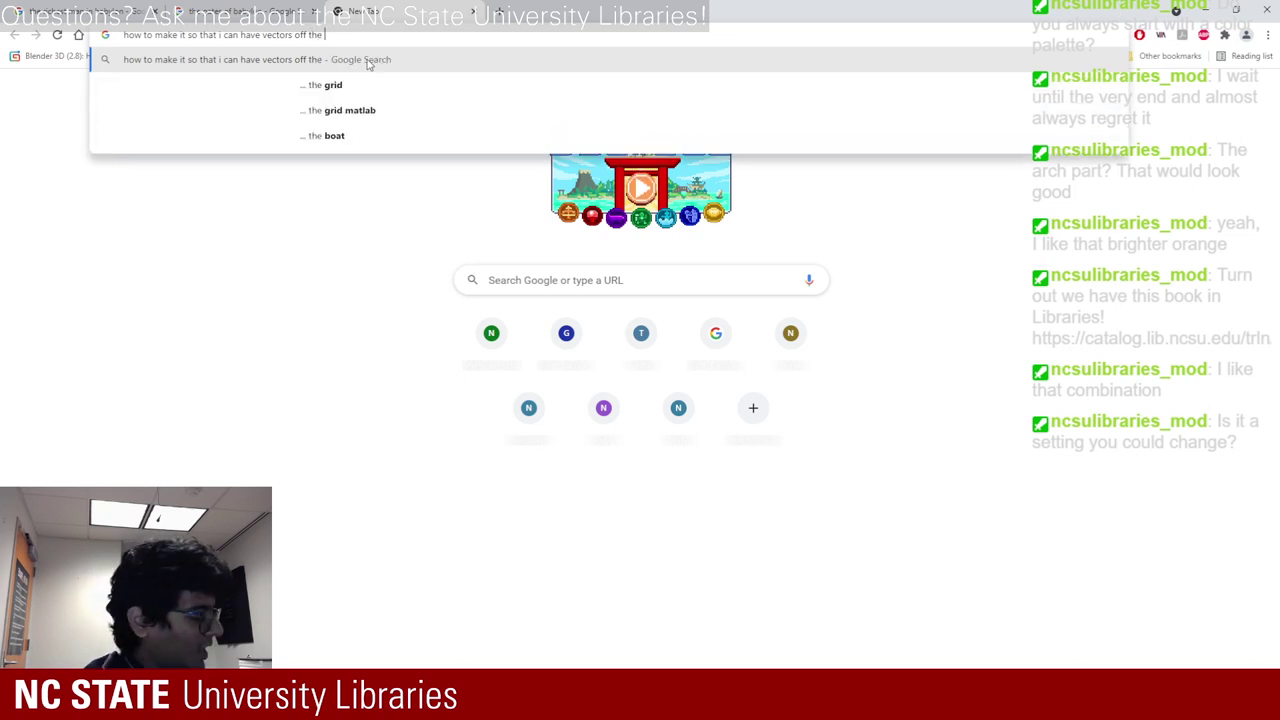
text(page a)
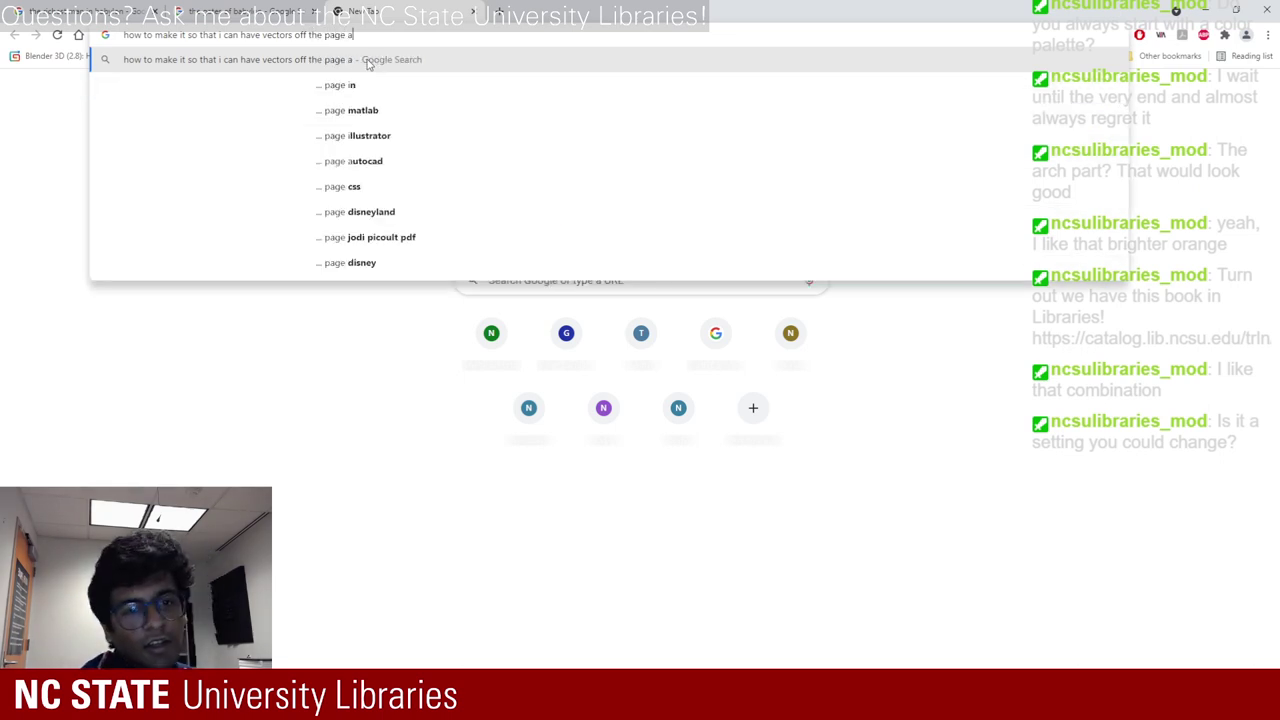
text(ffinity d)
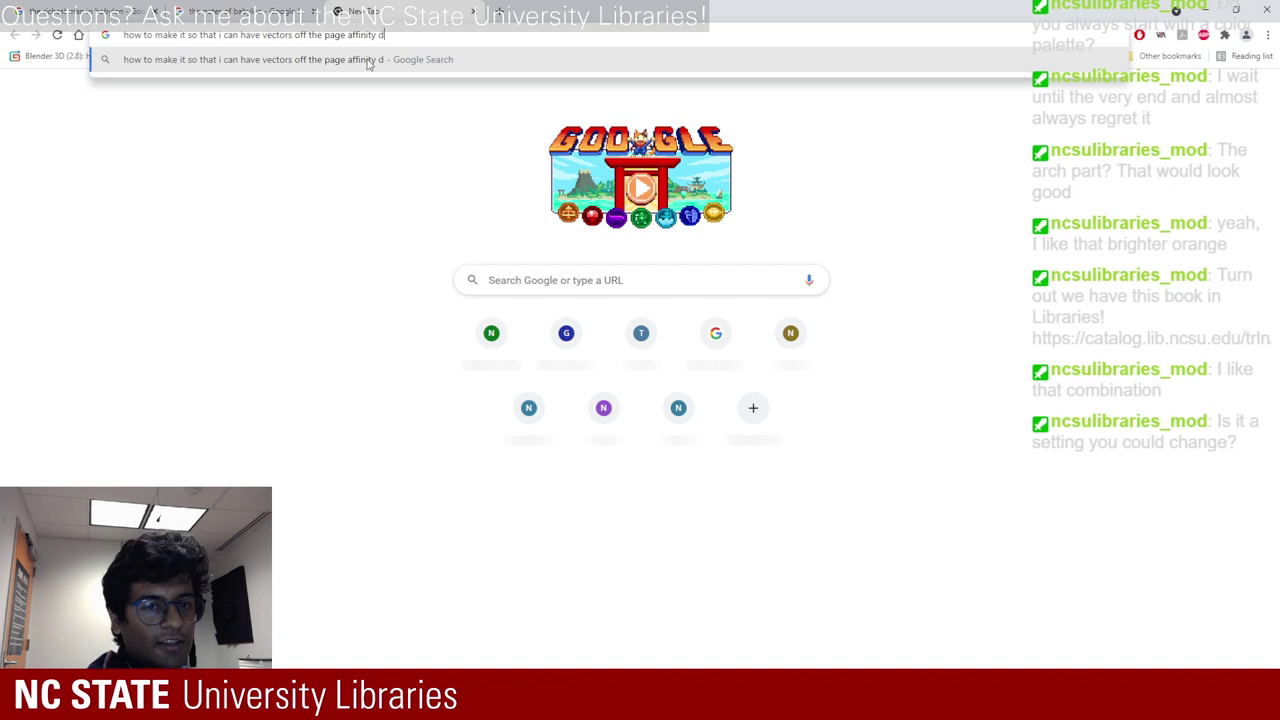
text(esigner)
key(Return)
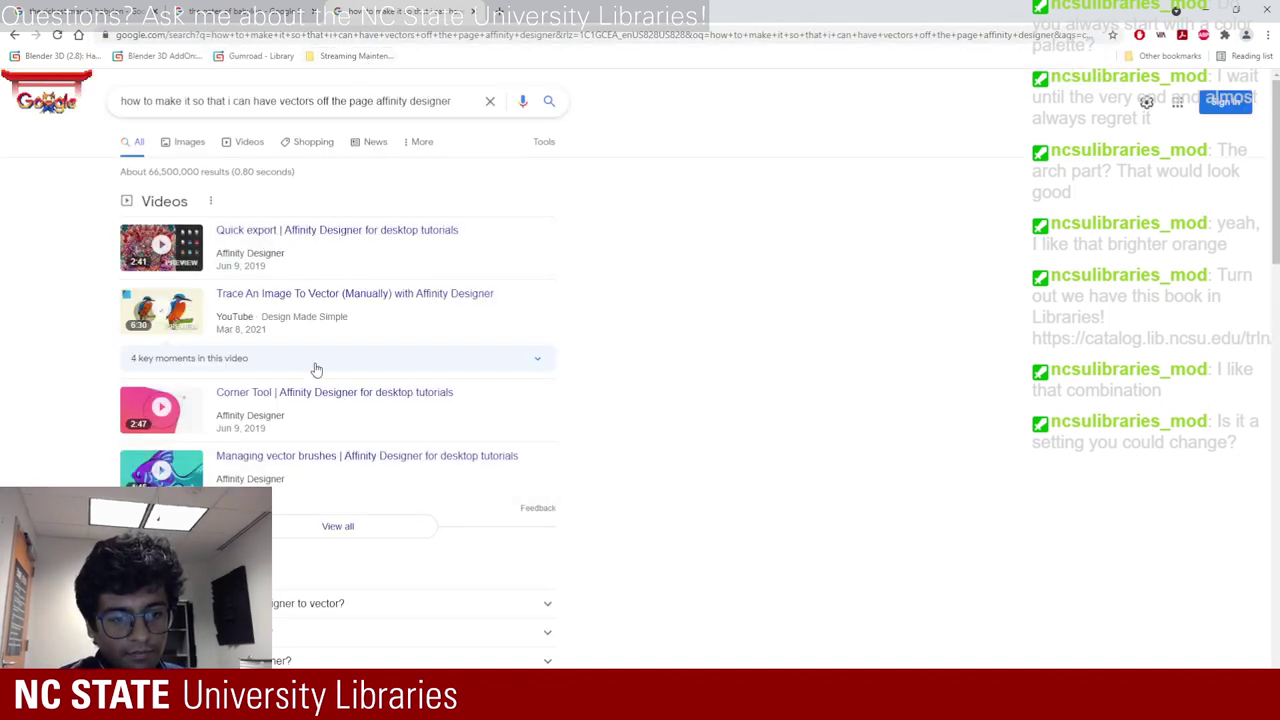
- Open the 'View objects outside artboard' forum result and scroll through its replies
scroll(310, 420, down, 3)
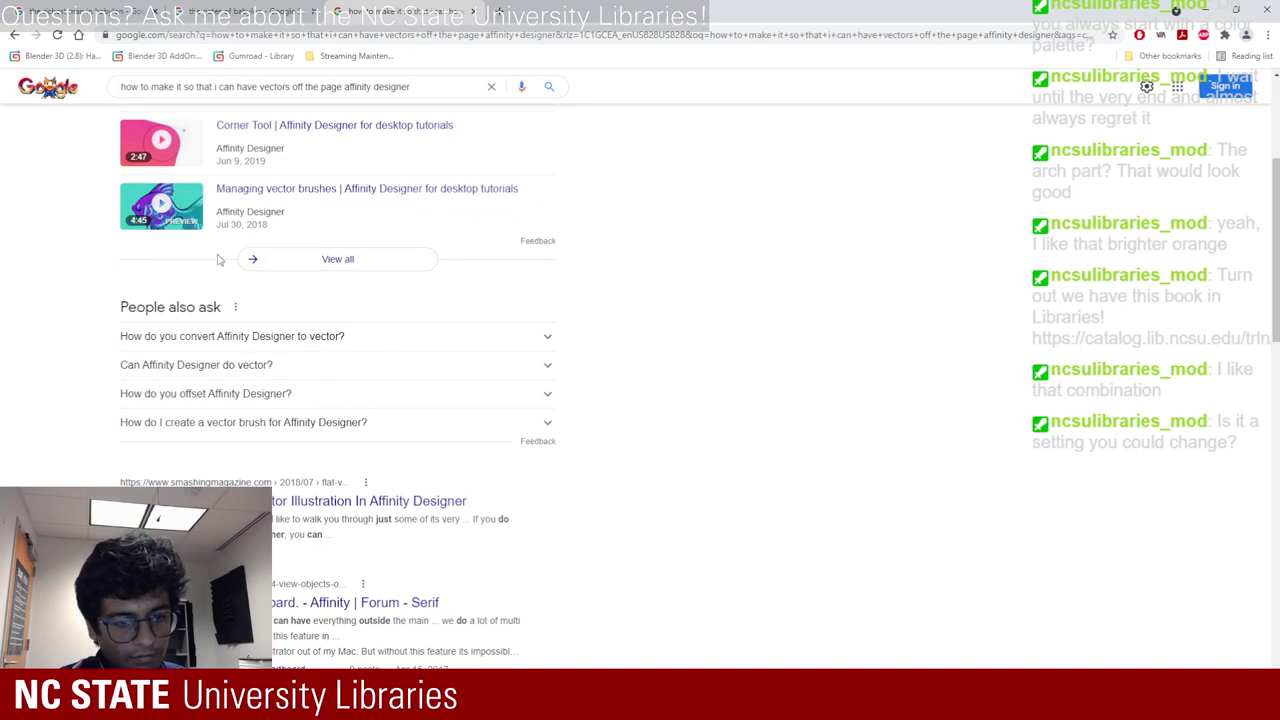
scroll(331, 578, down, 2)
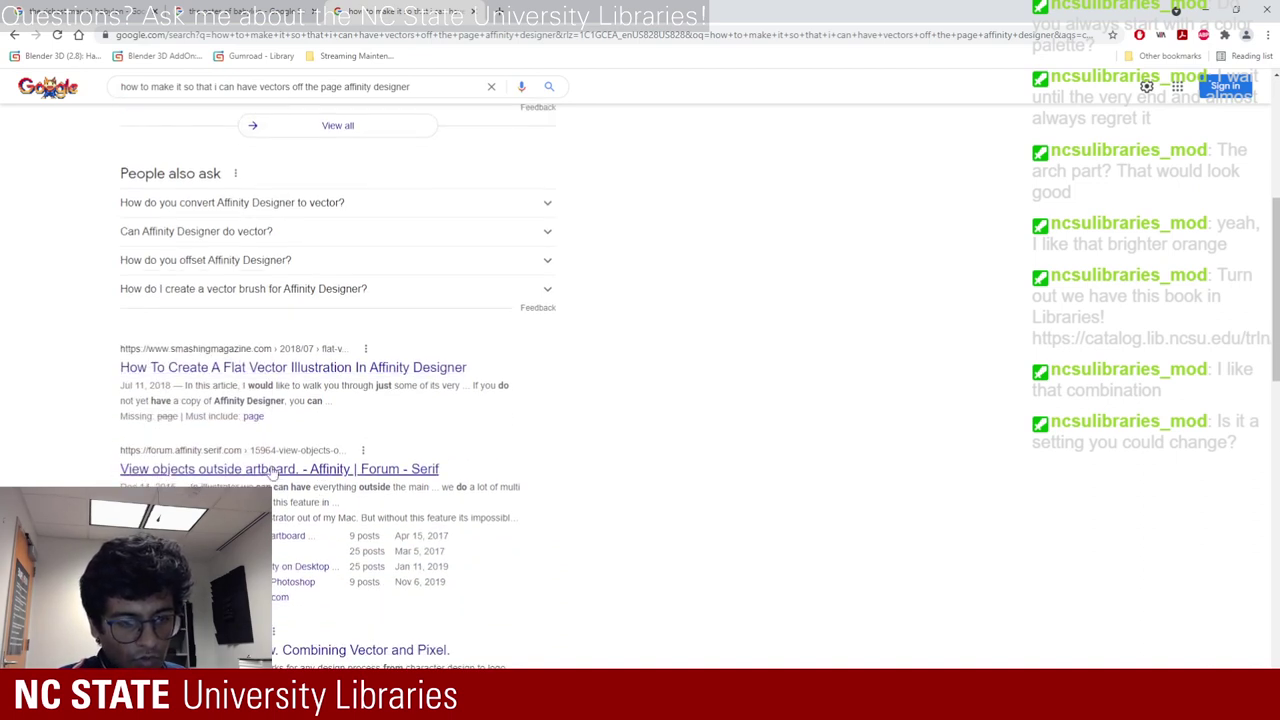
click(405, 470)
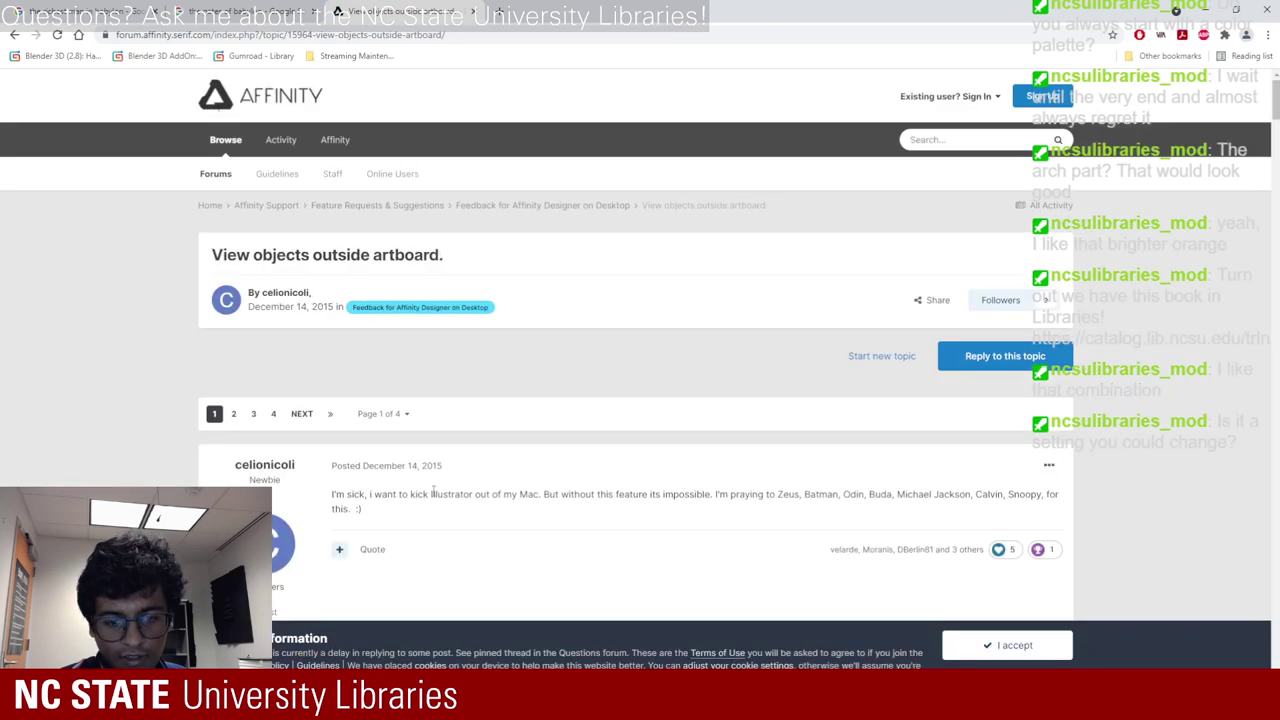
scroll(433, 490, down, 1)
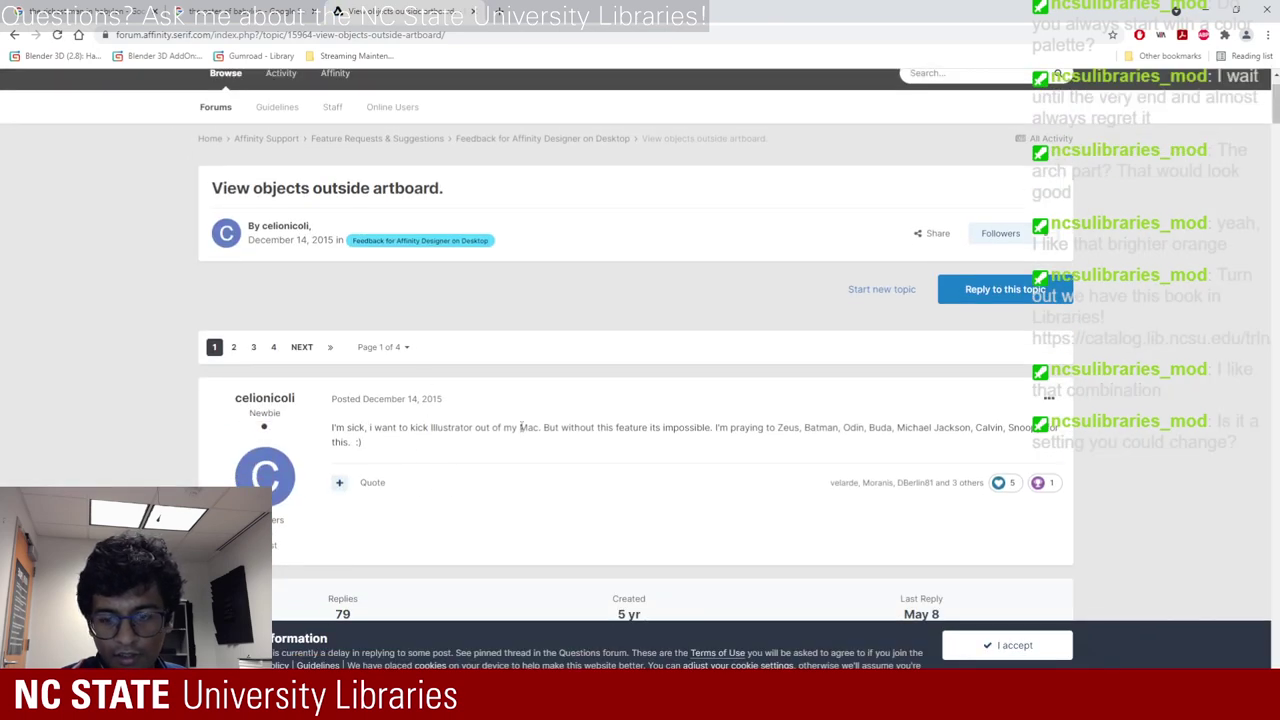
scroll(430, 455, down, 5)
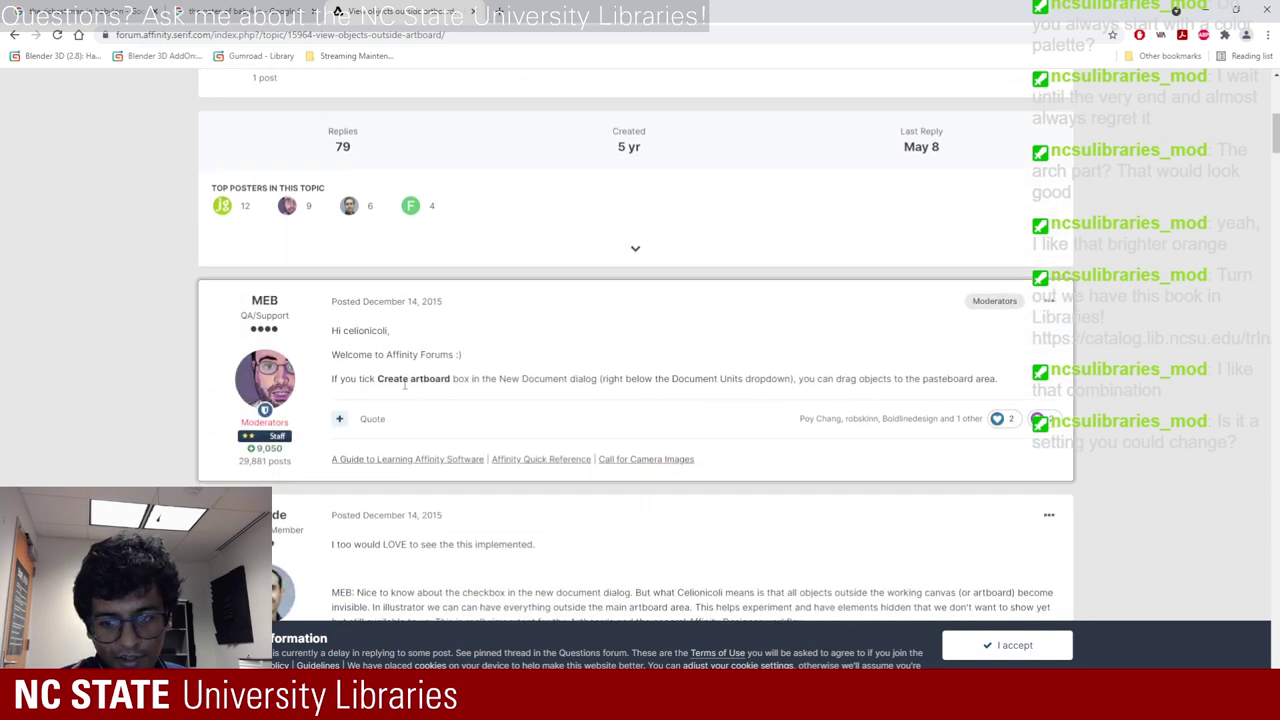
scroll(403, 390, down, 2)
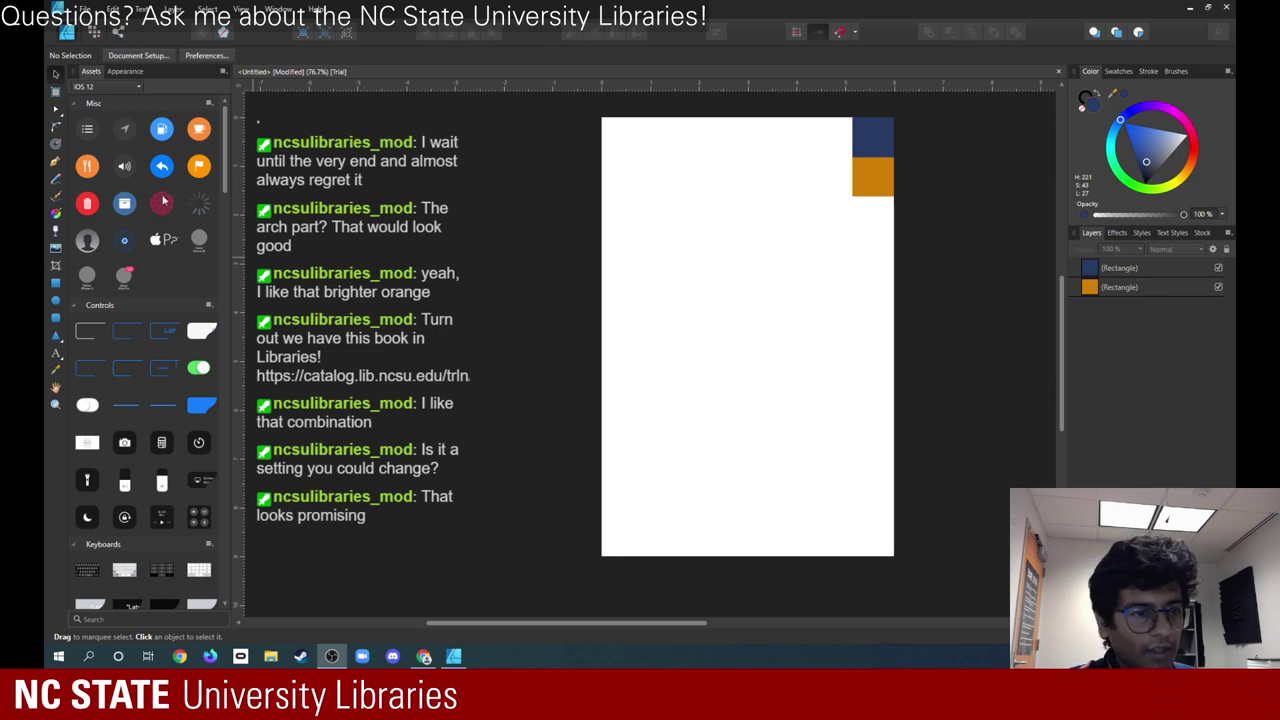
click(56, 91)
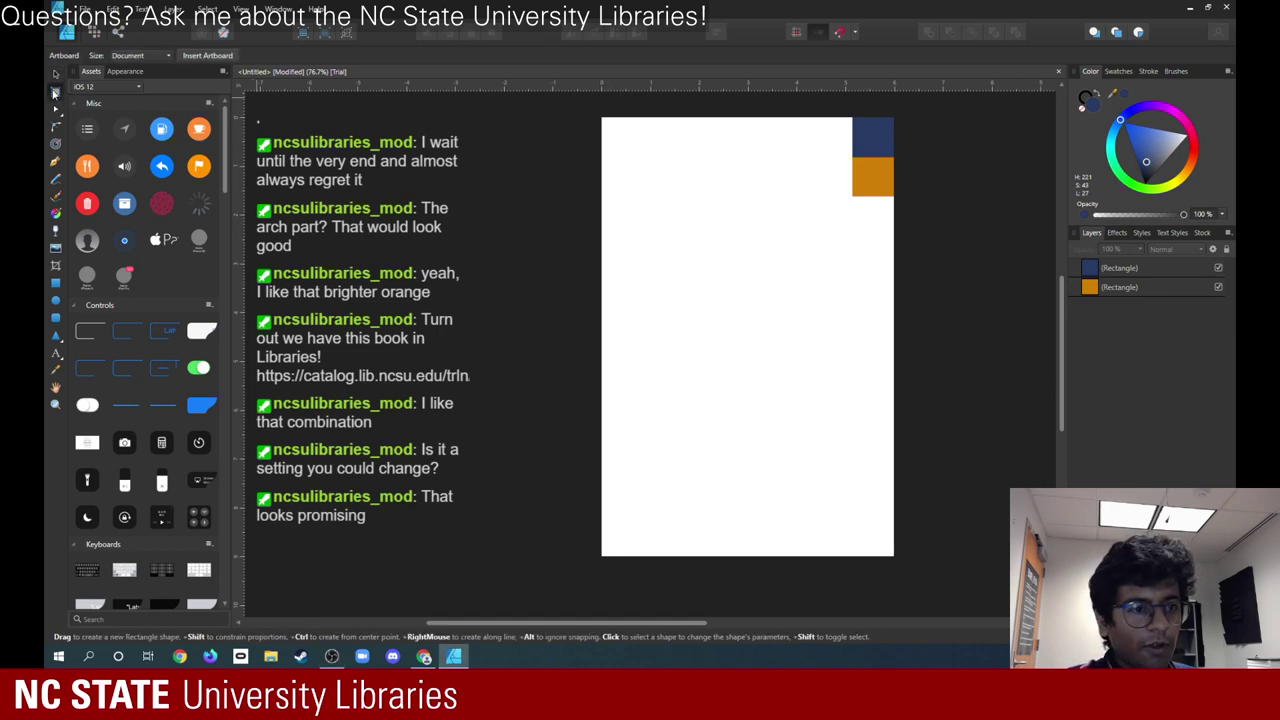
click(85, 9)
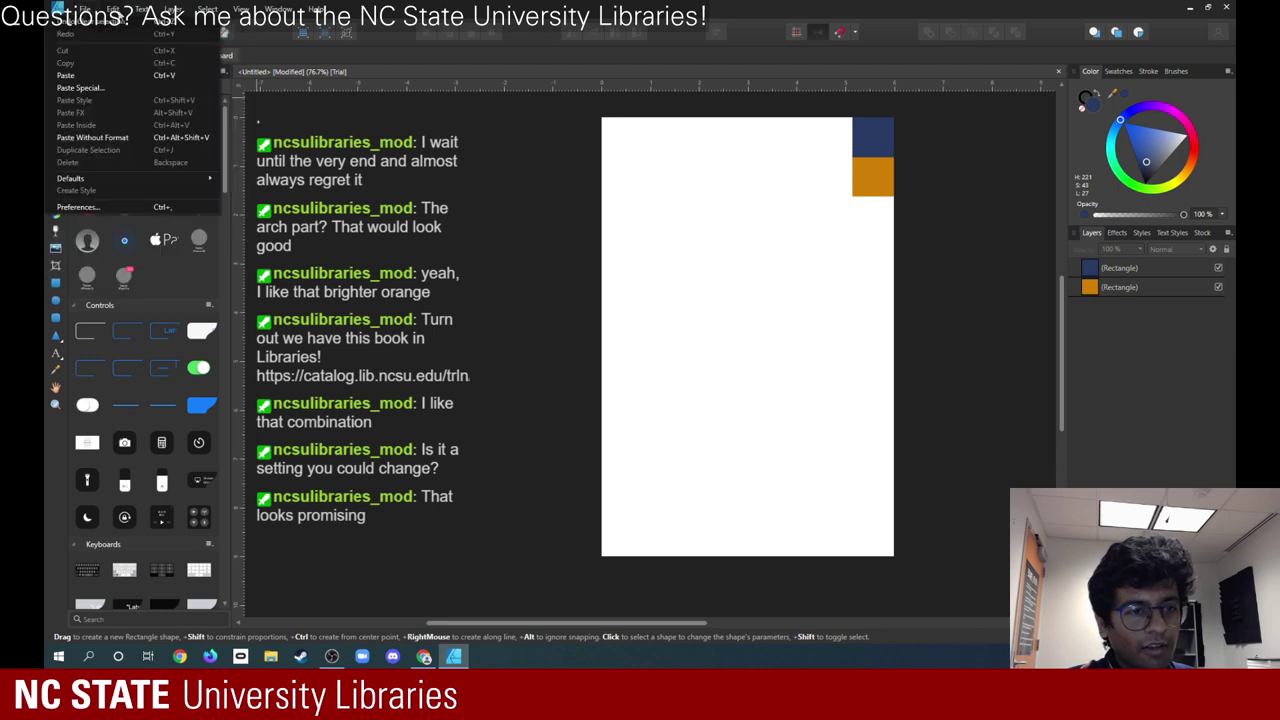
mouse_move(185, 9)
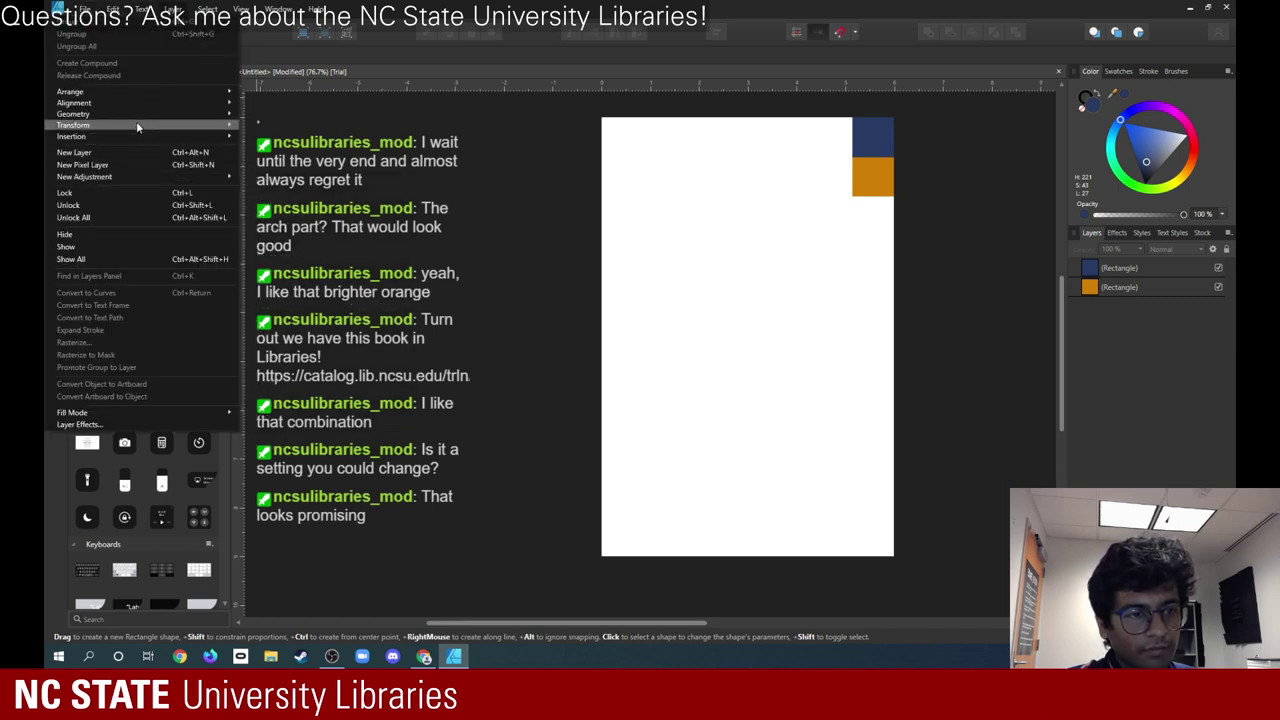
mouse_move(85, 9)
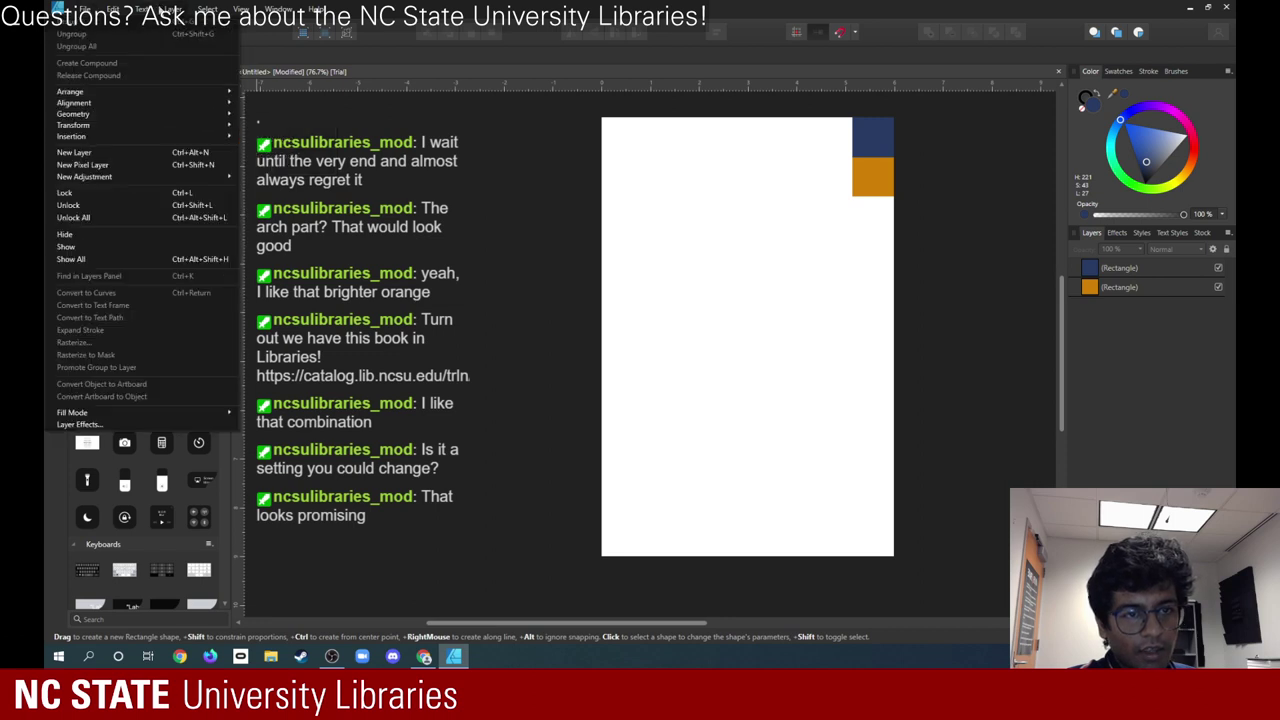
click(293, 118)
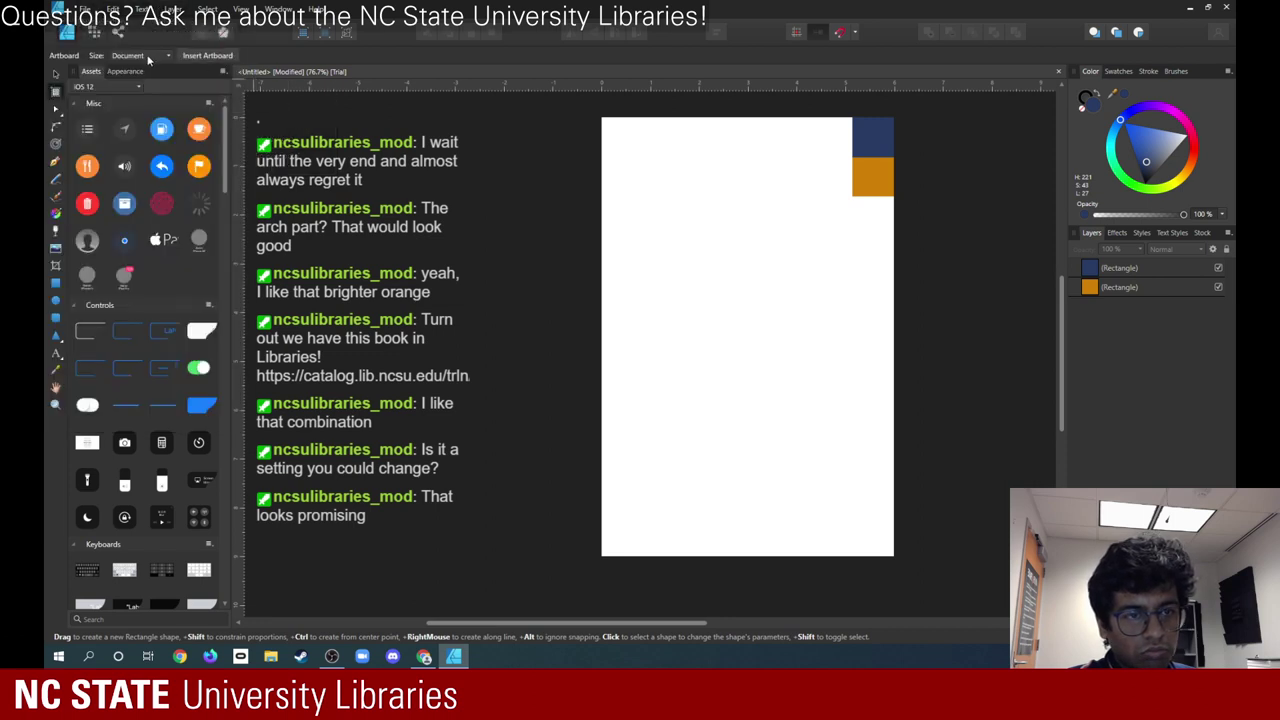
click(56, 73)
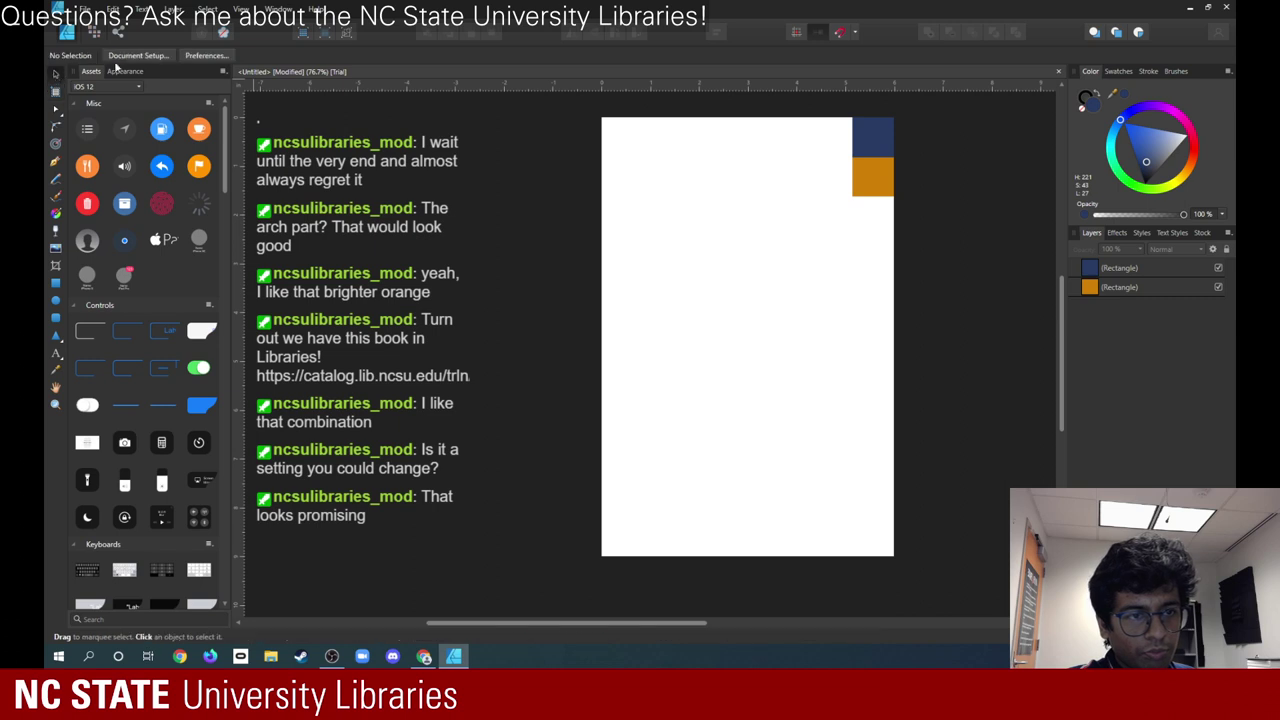
click(205, 55)
click(138, 55)
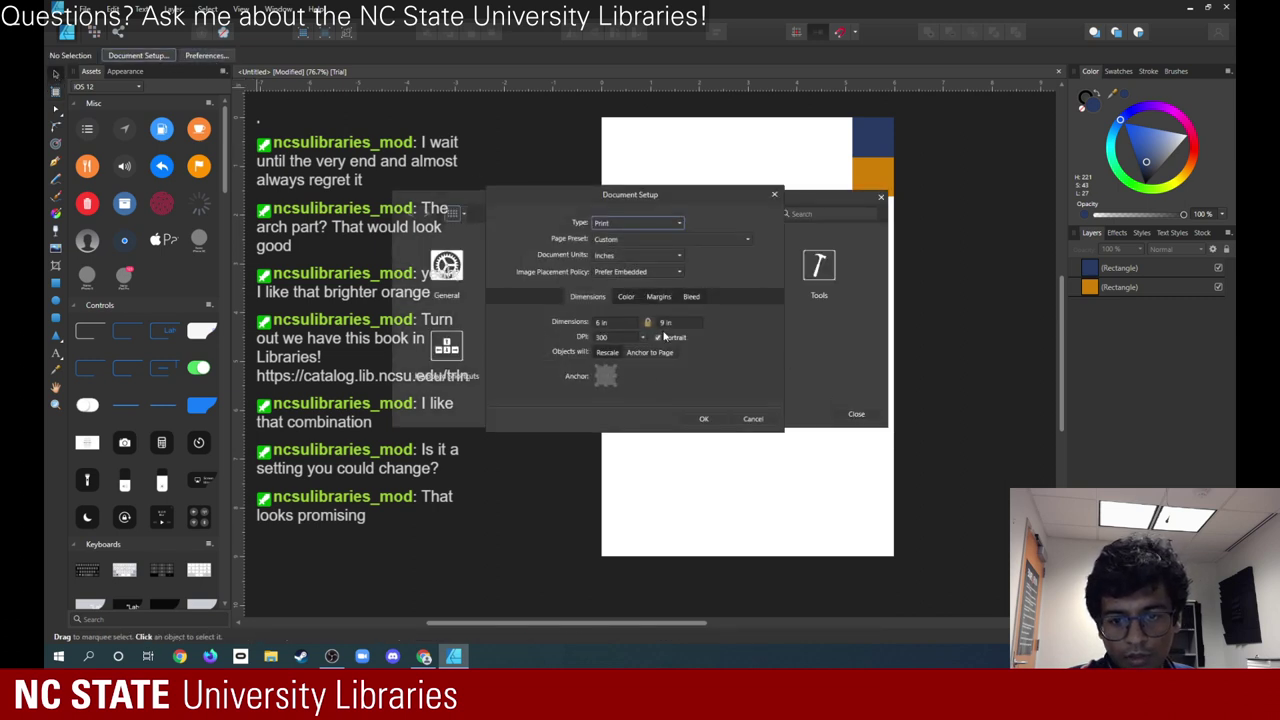
click(704, 420)
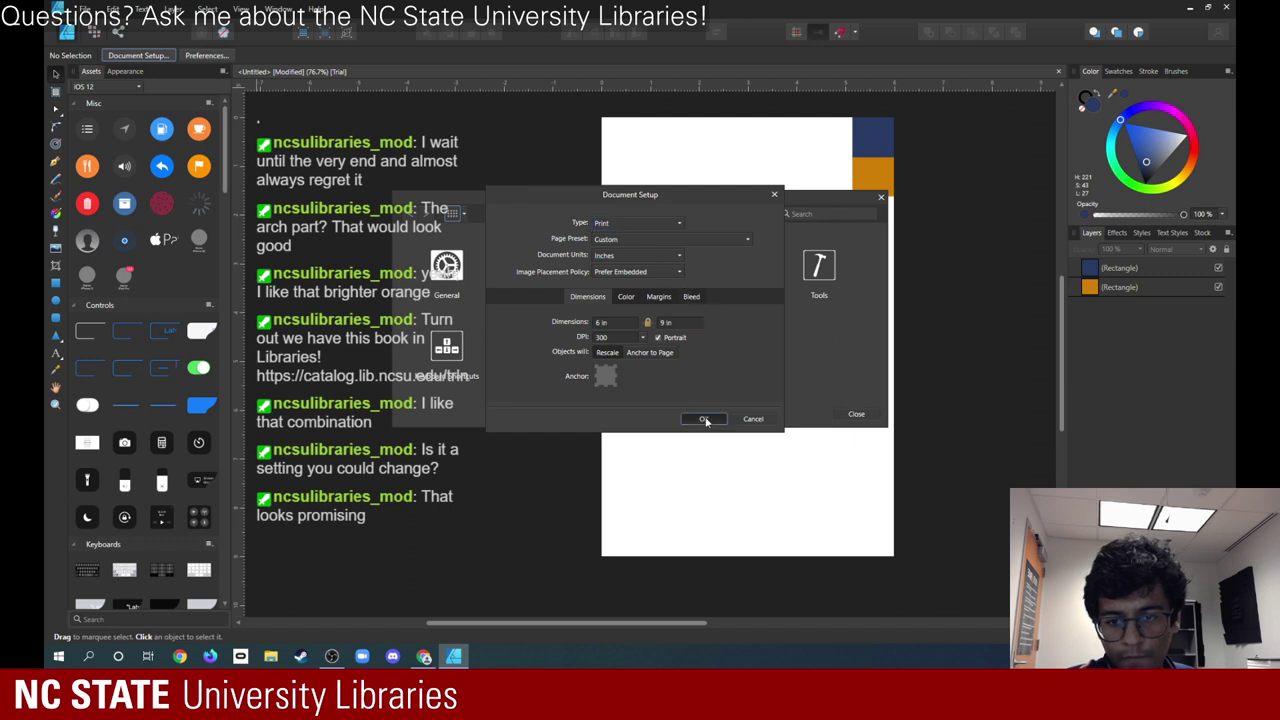
click(881, 202)
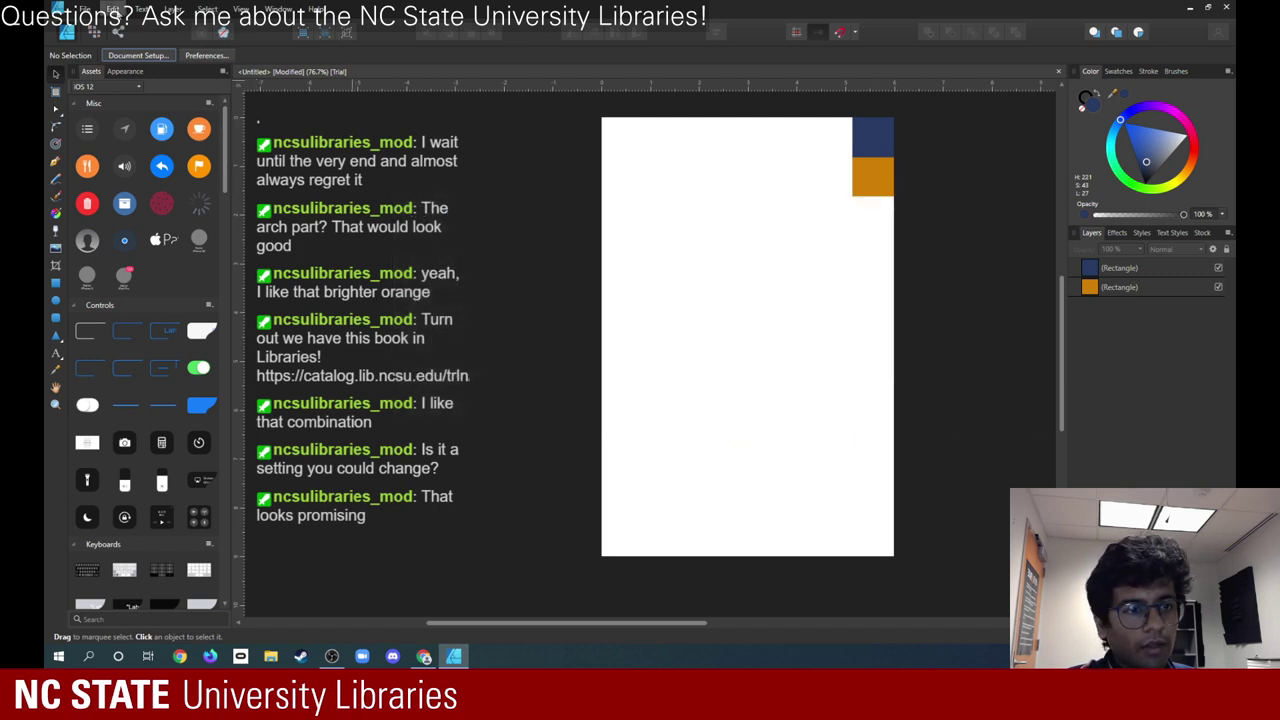
click(240, 8)
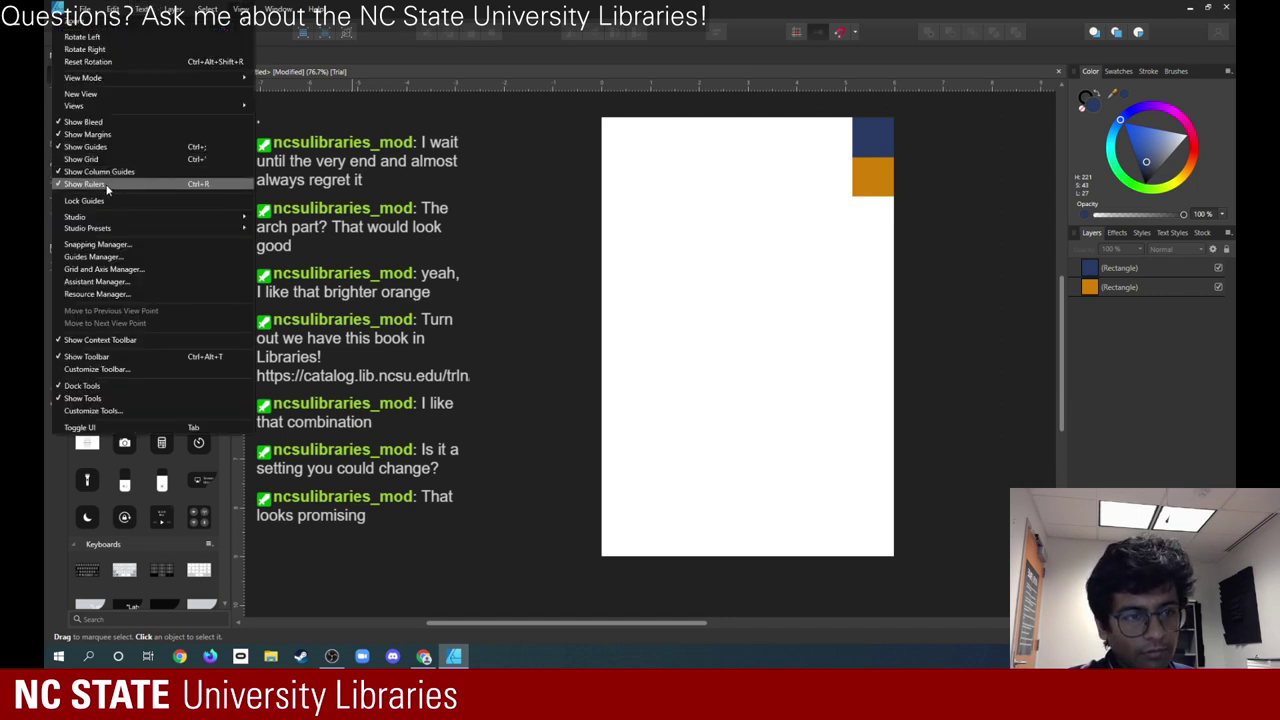
mouse_move(103, 220)
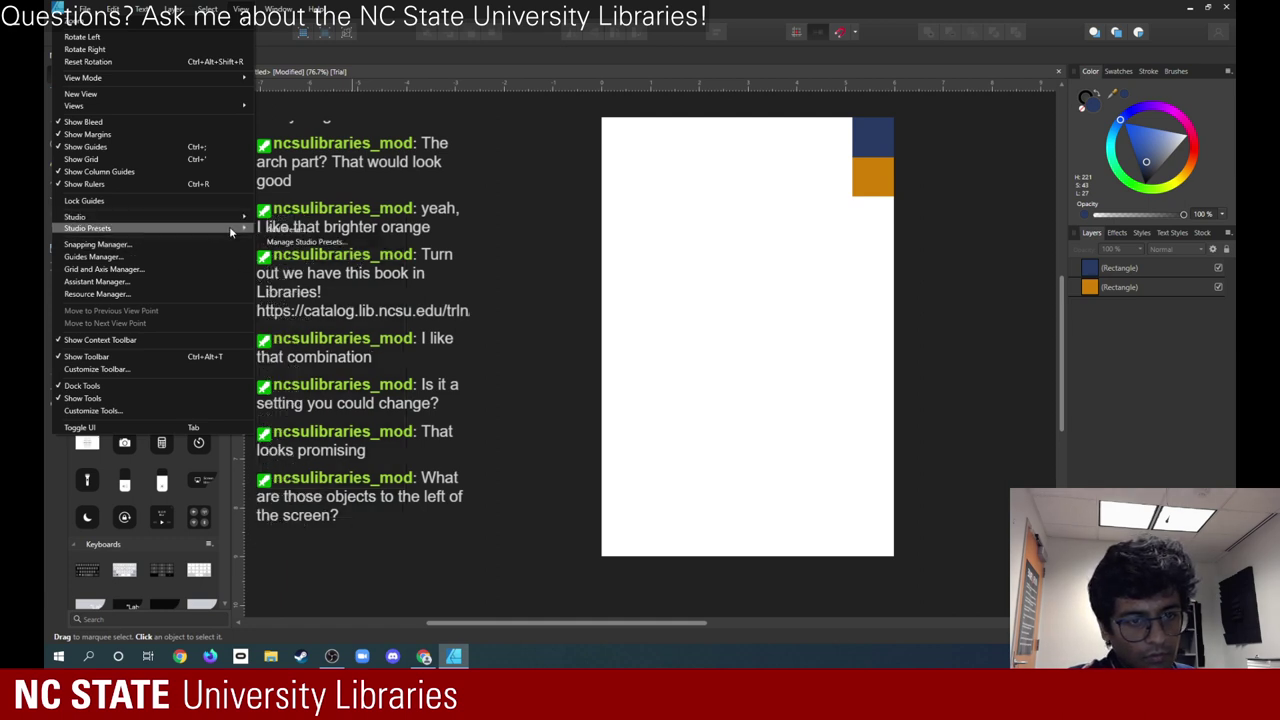
mouse_move(232, 217)
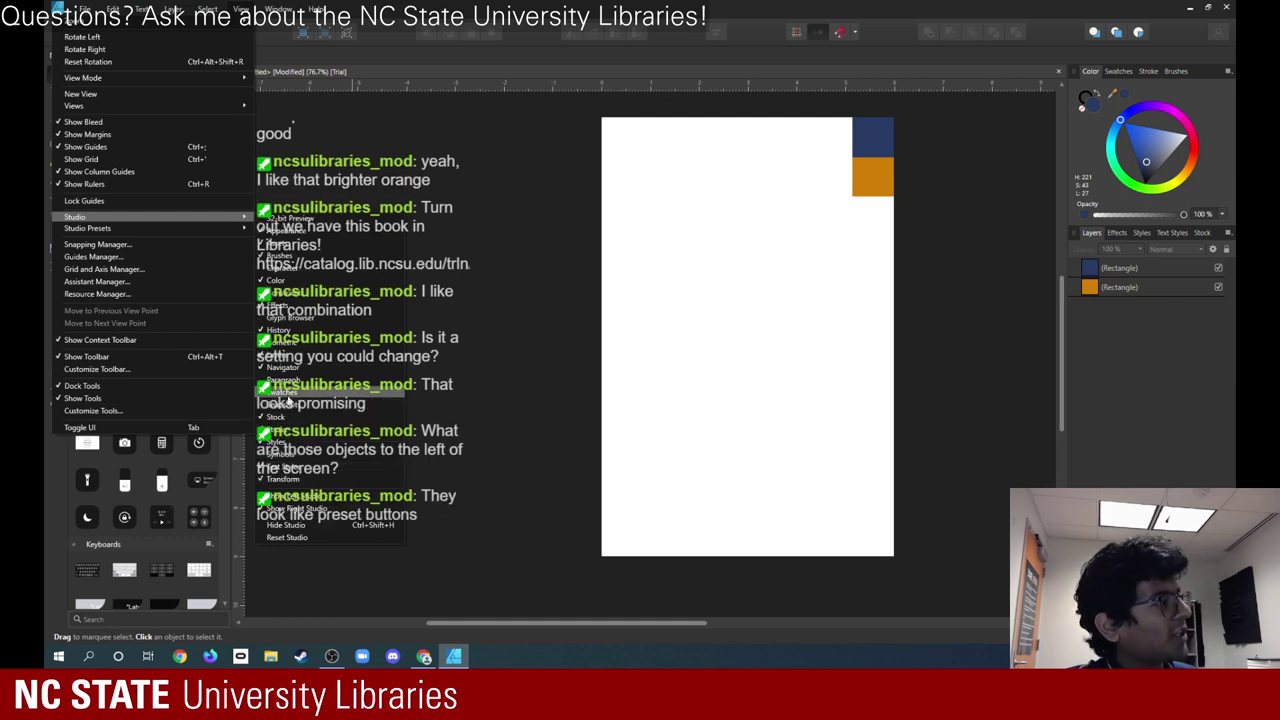
click(370, 163)
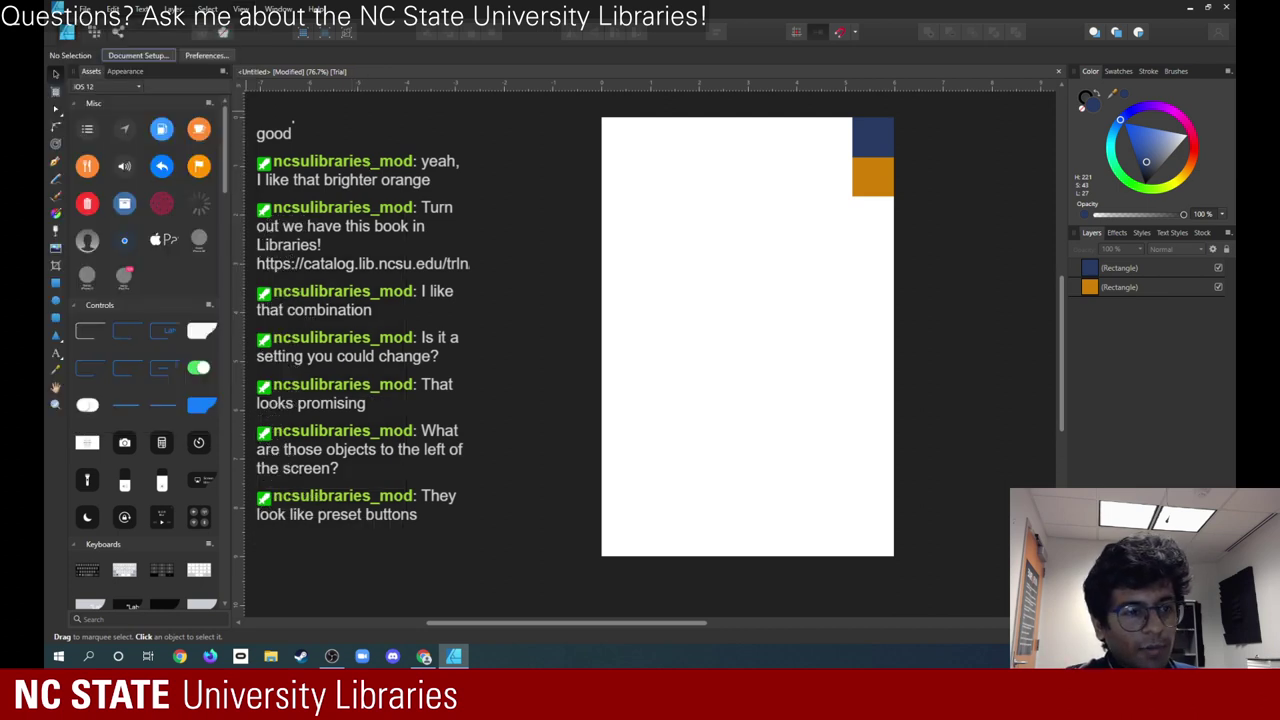
click(57, 285)
drag(740, 204, 948, 310)
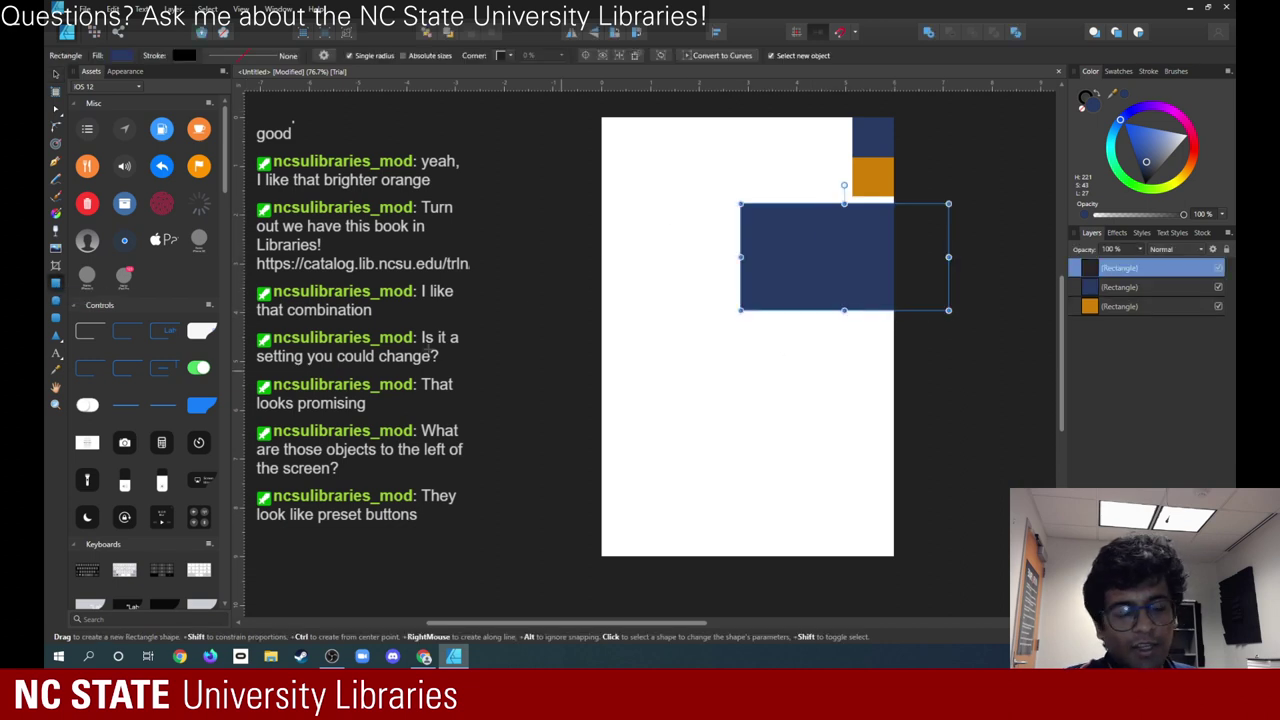
click(55, 163)
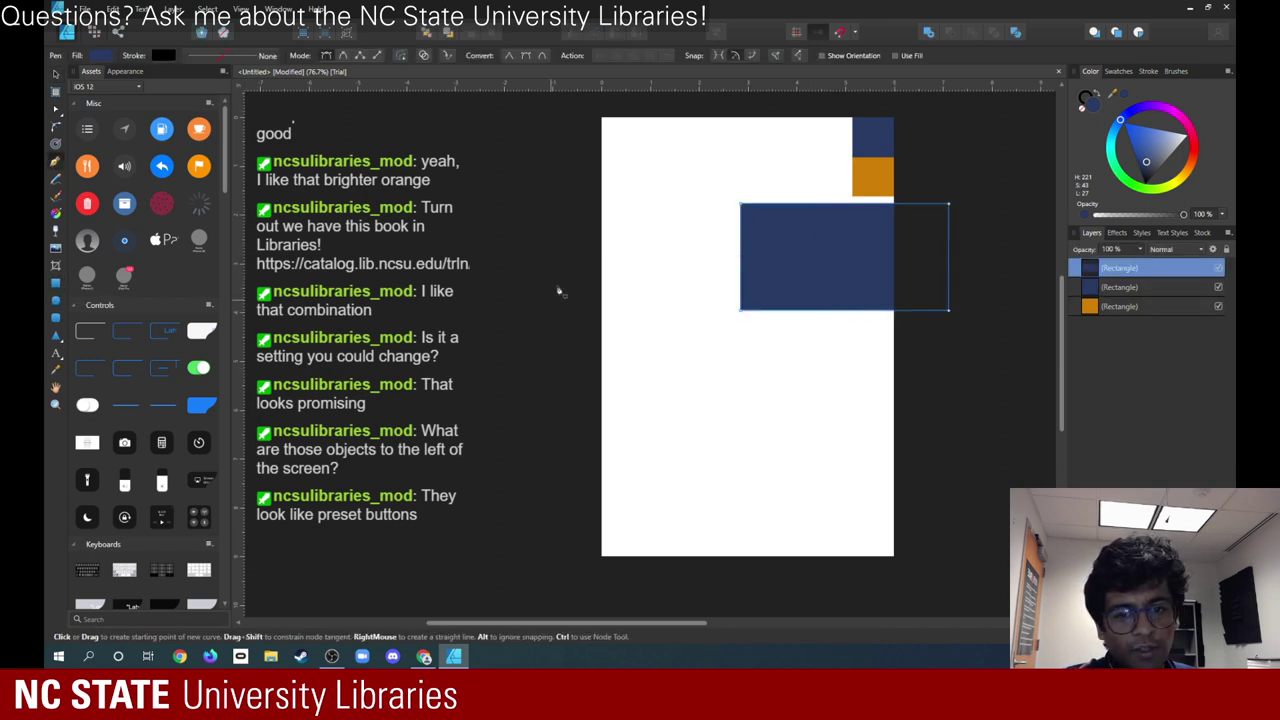
click(656, 233)
drag(651, 332, 673, 349)
mouse_move(773, 375)
mouse_down()
mouse_move(808, 380)
mouse_move(763, 460)
mouse_up()
drag(586, 447, 766, 529)
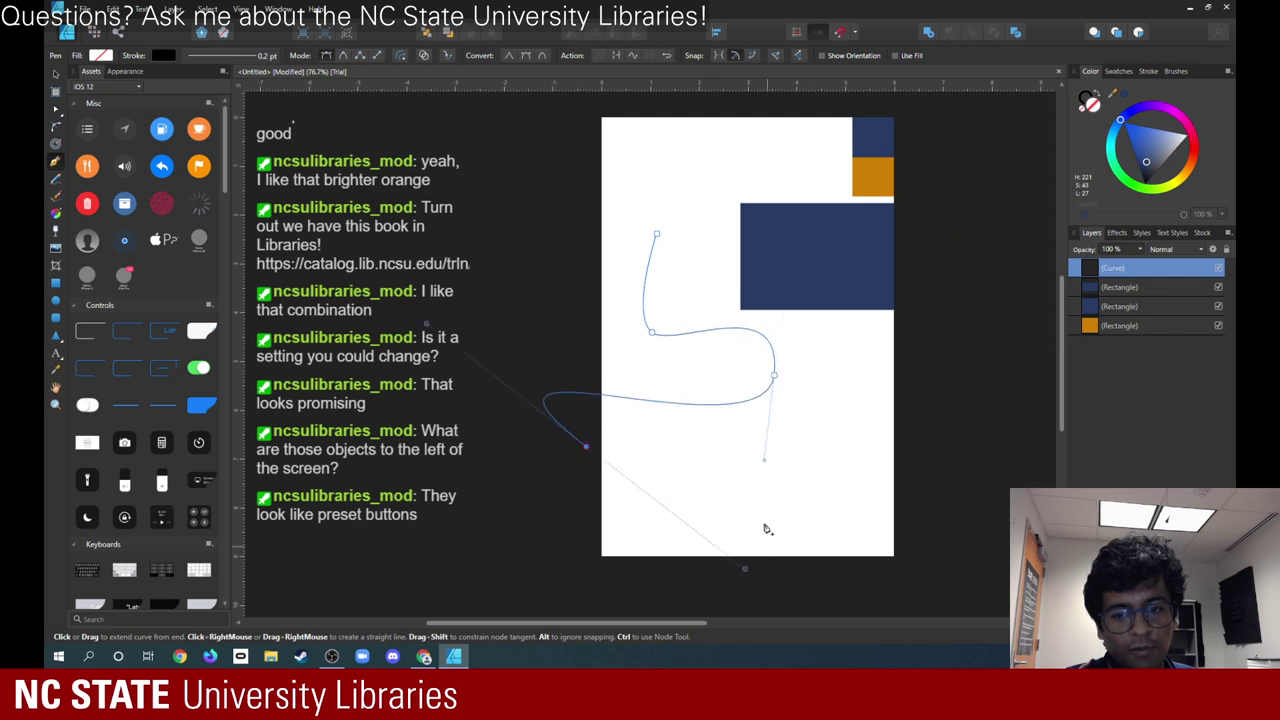
drag(802, 465, 616, 522)
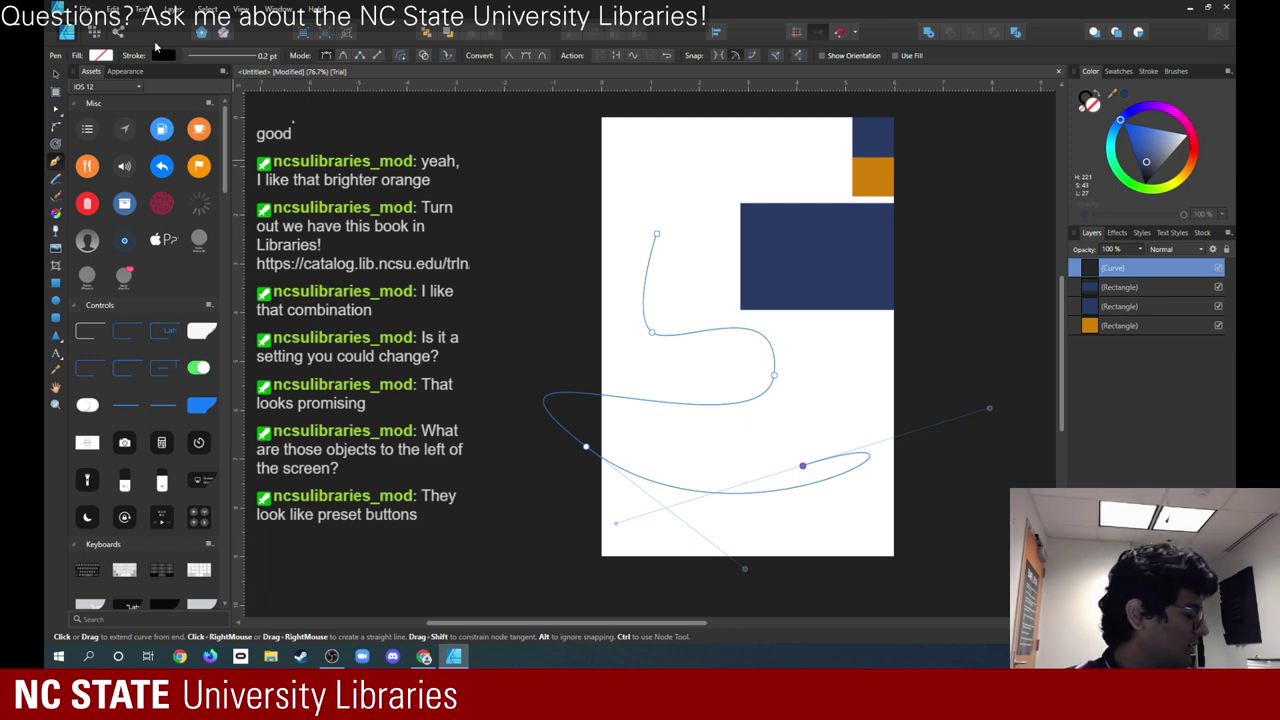
key(ctrl+z)
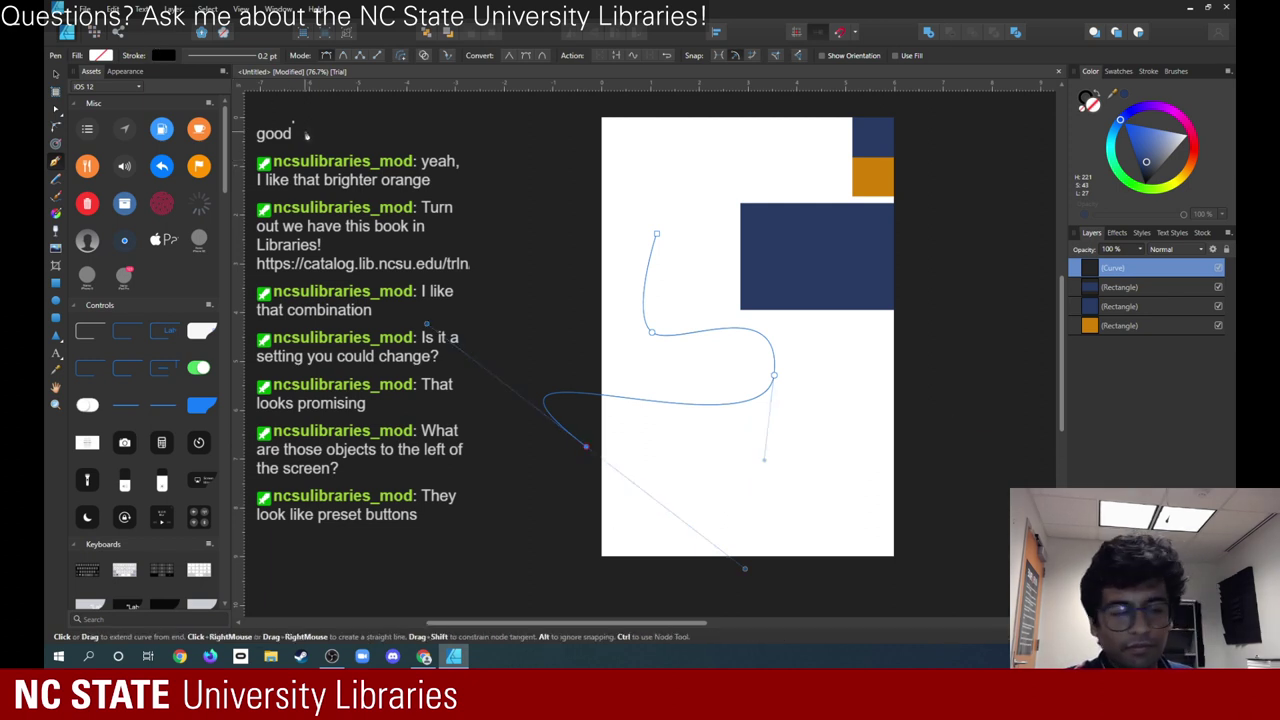
key(ctrl+z)
key(ctrl+z)
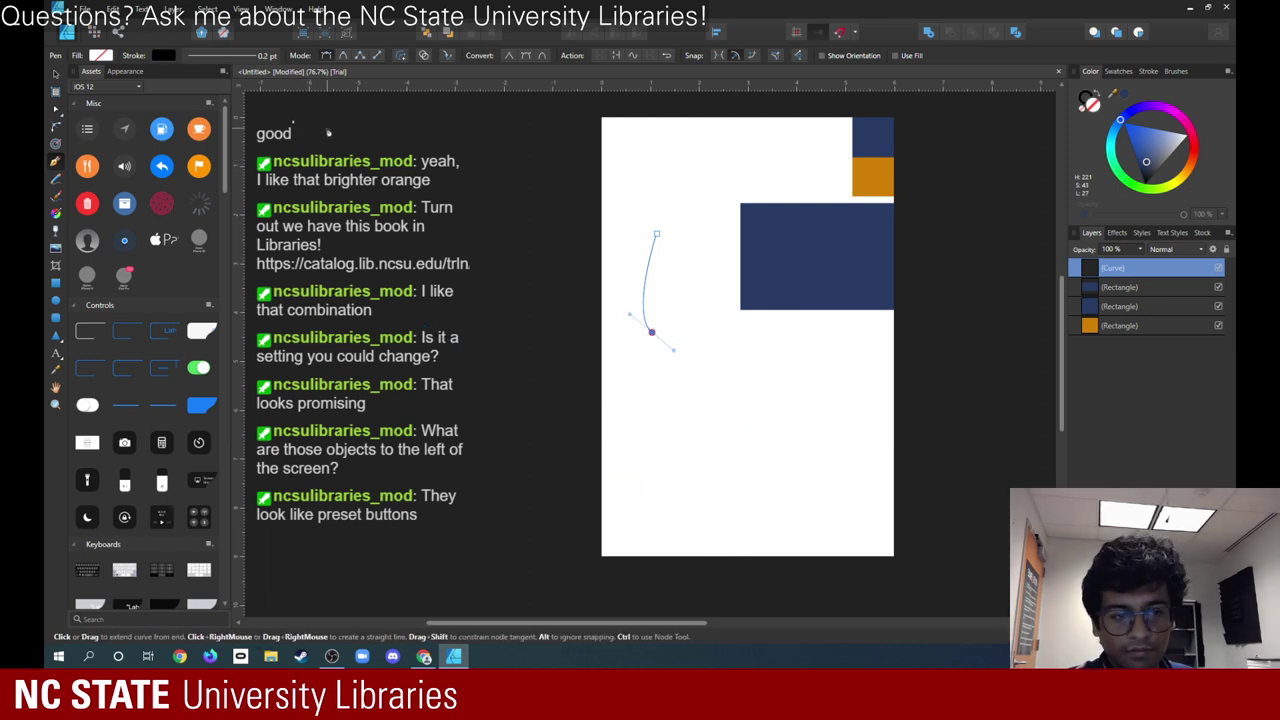
key(ctrl+z)
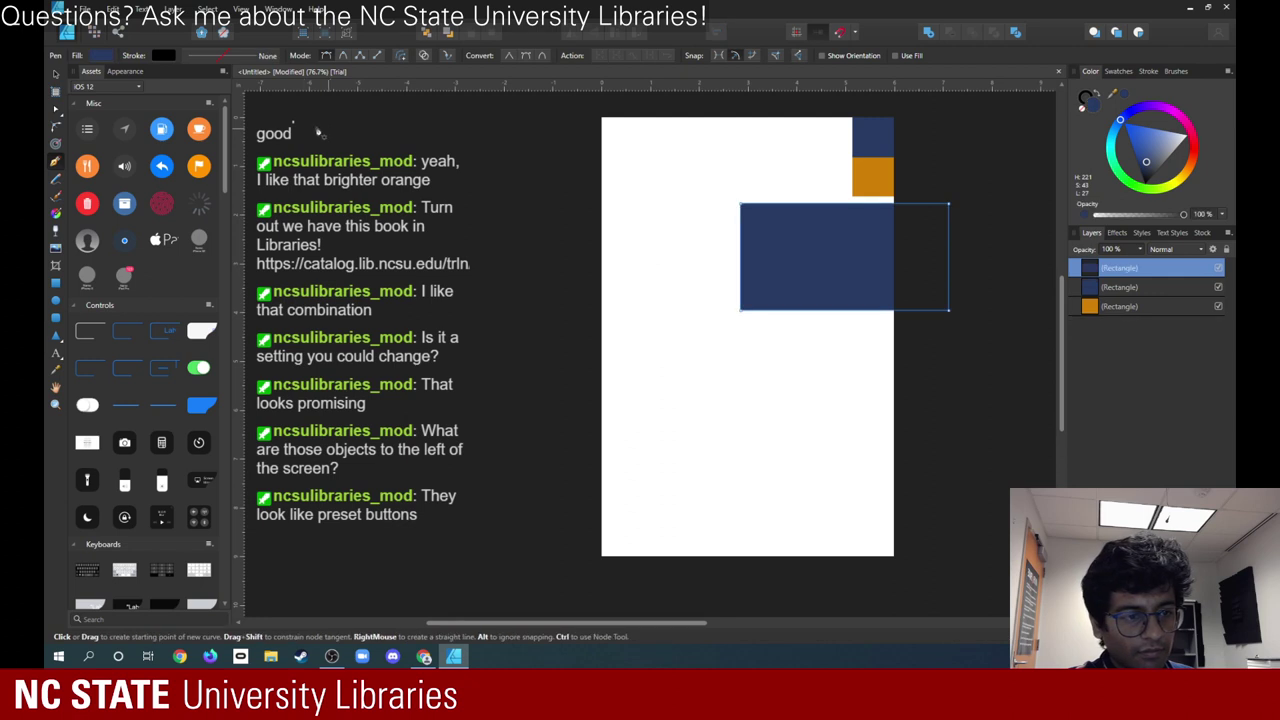
click(56, 74)
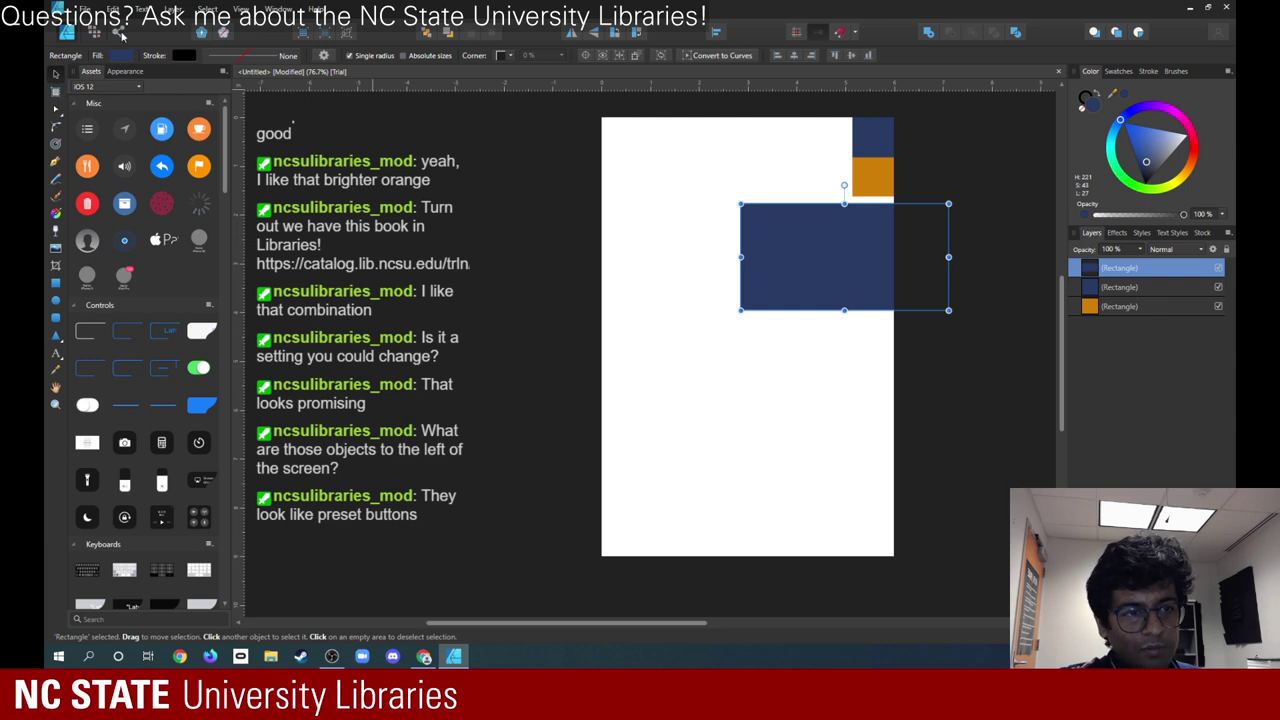
- Enable snapping in the Snapping Manager, snap the wide blue rectangle to the left edge, then delete it
click(141, 9)
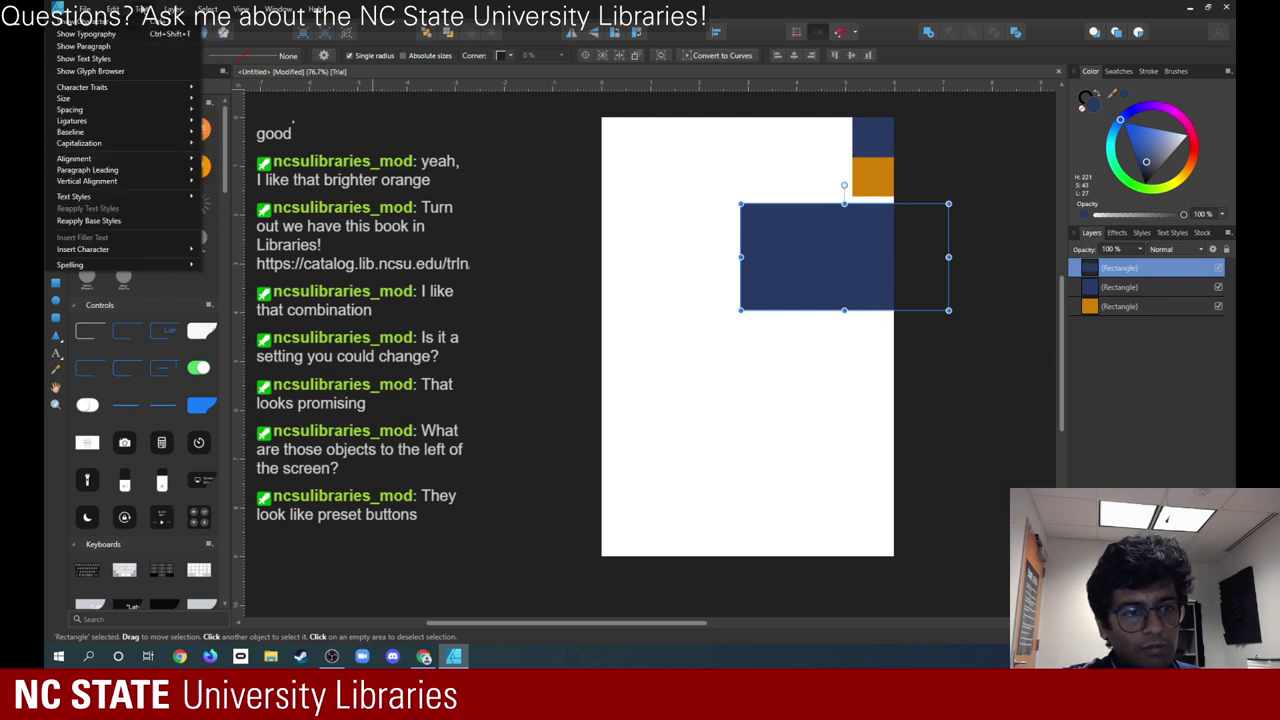
mouse_move(166, 10)
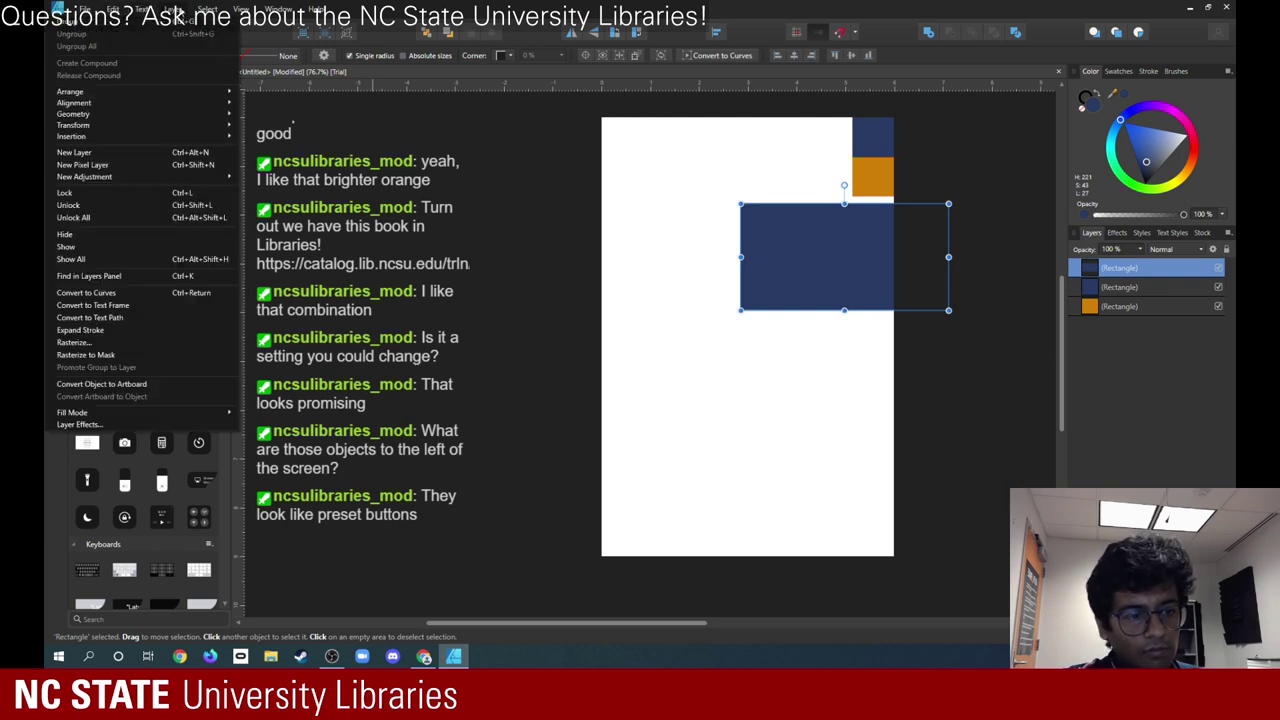
mouse_move(207, 9)
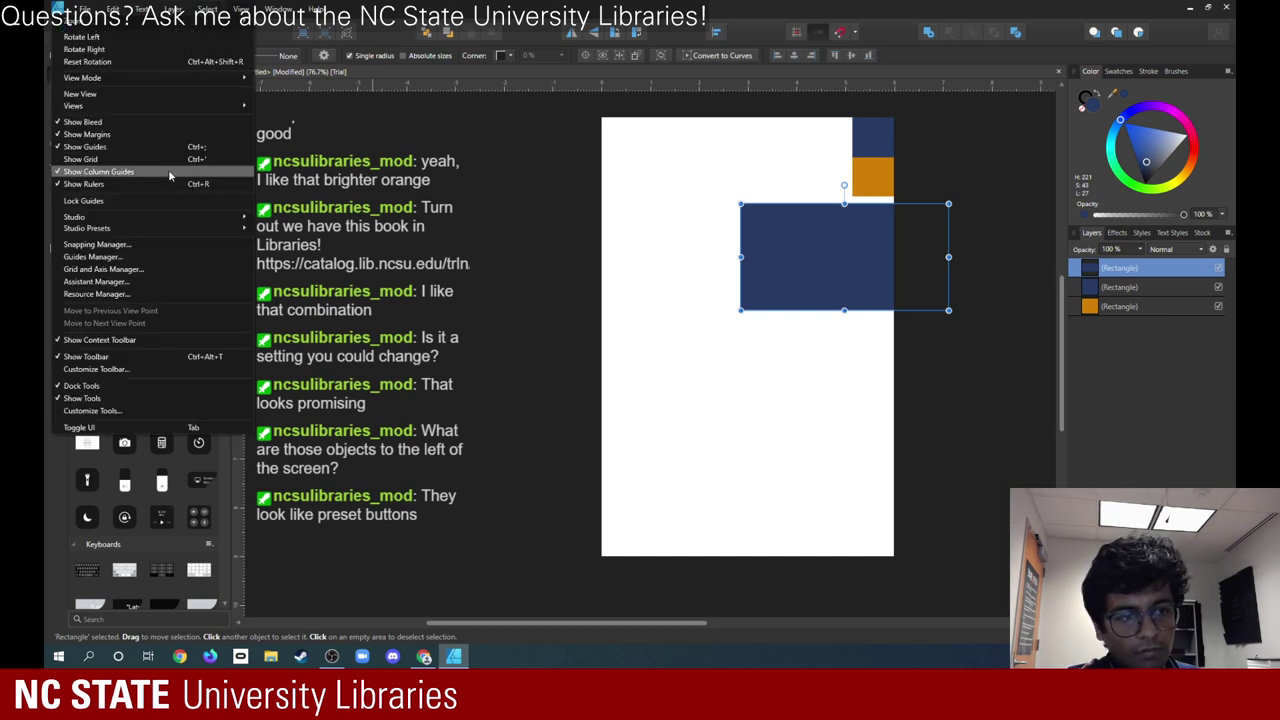
click(128, 243)
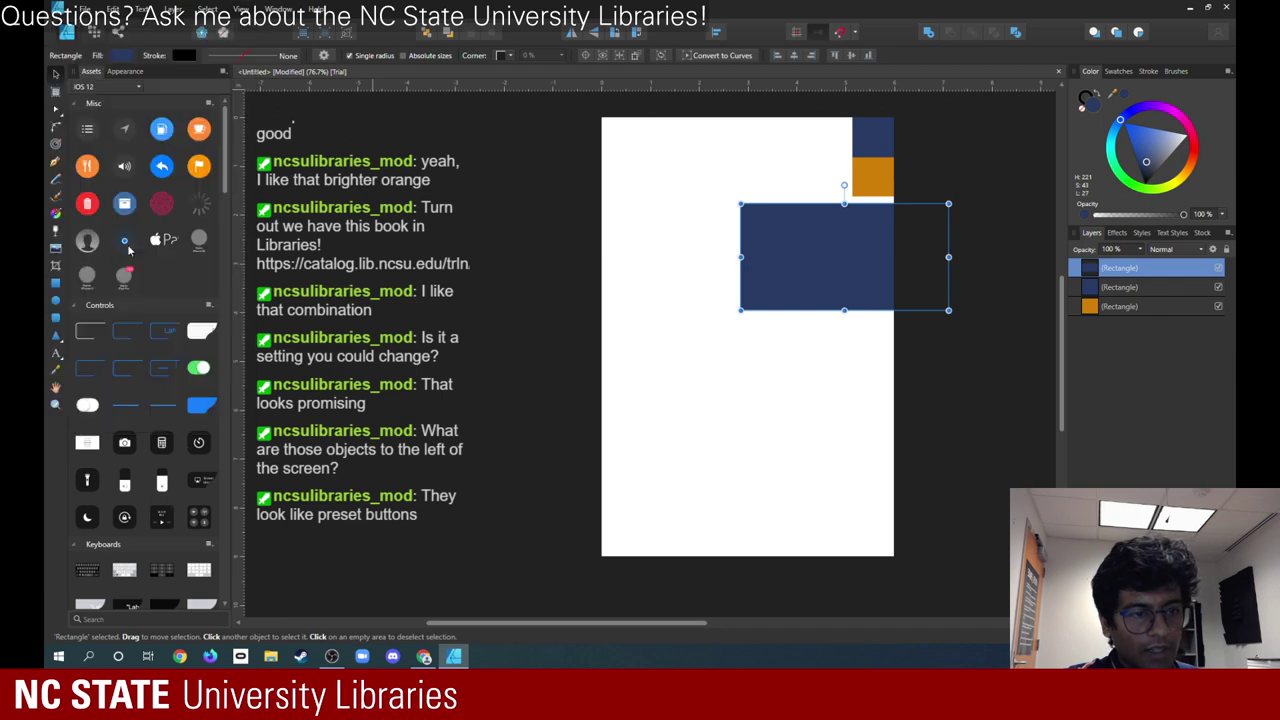
click(559, 131)
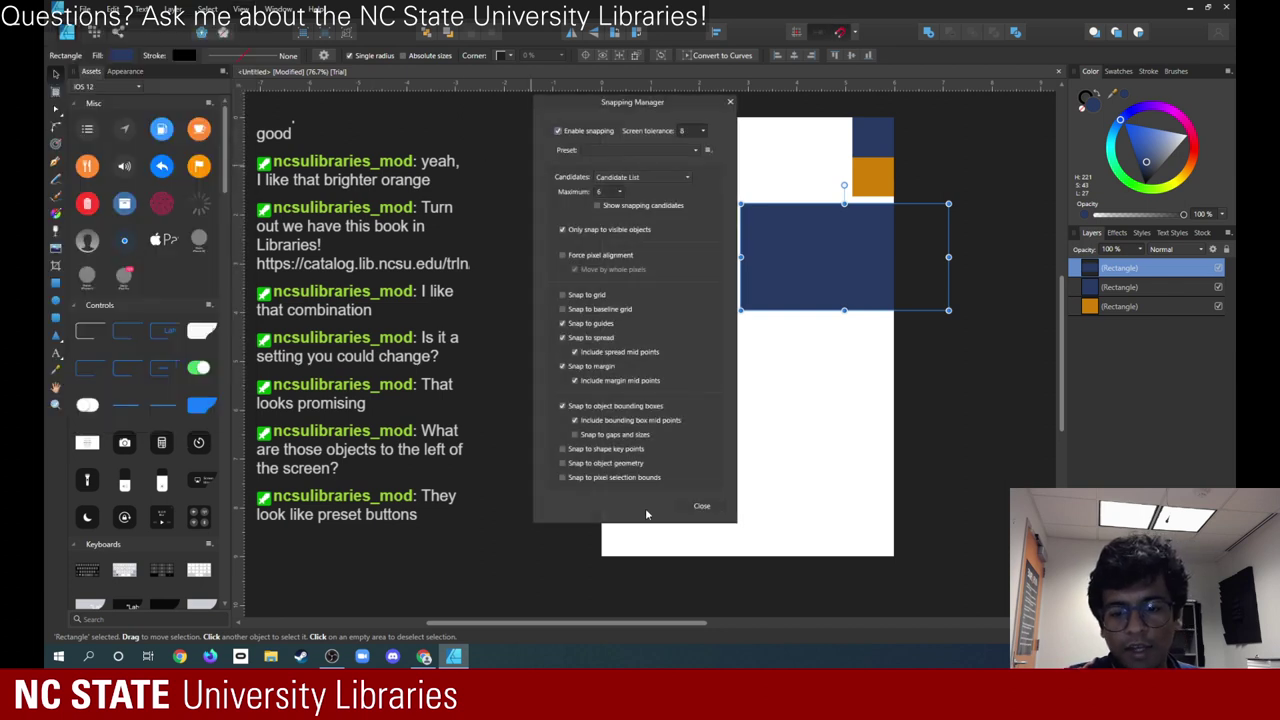
click(702, 508)
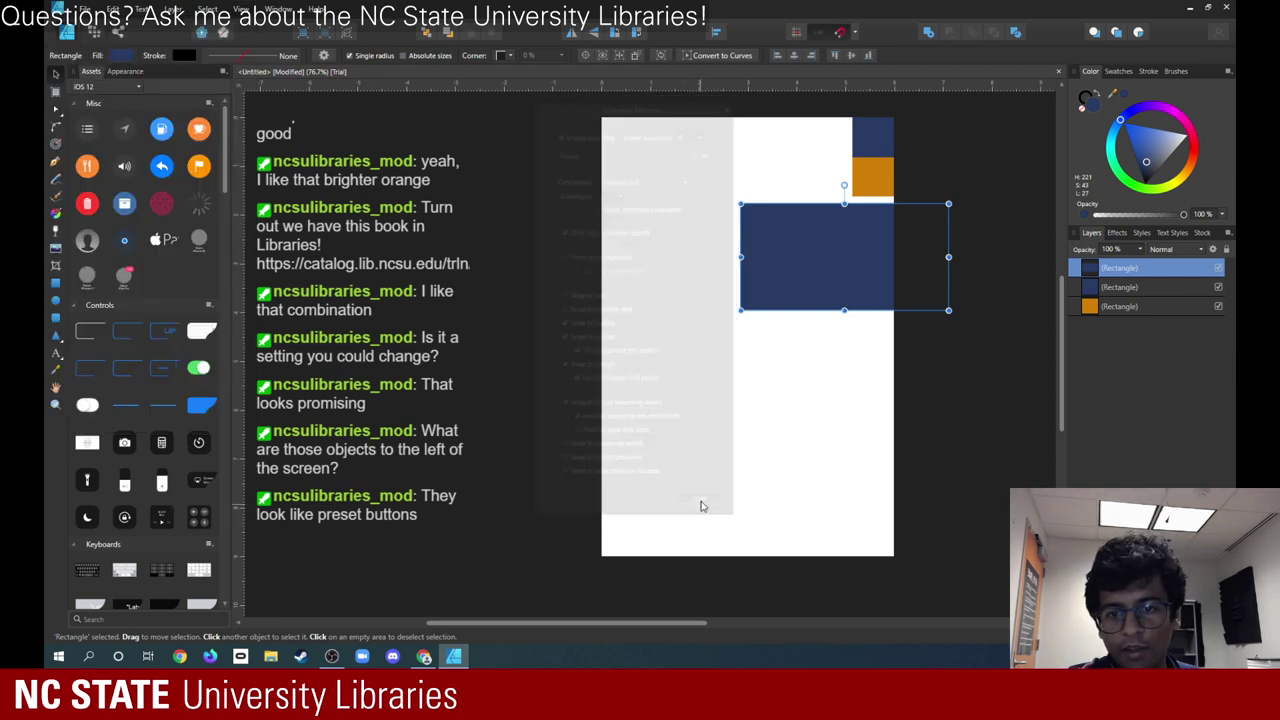
drag(843, 262, 647, 245)
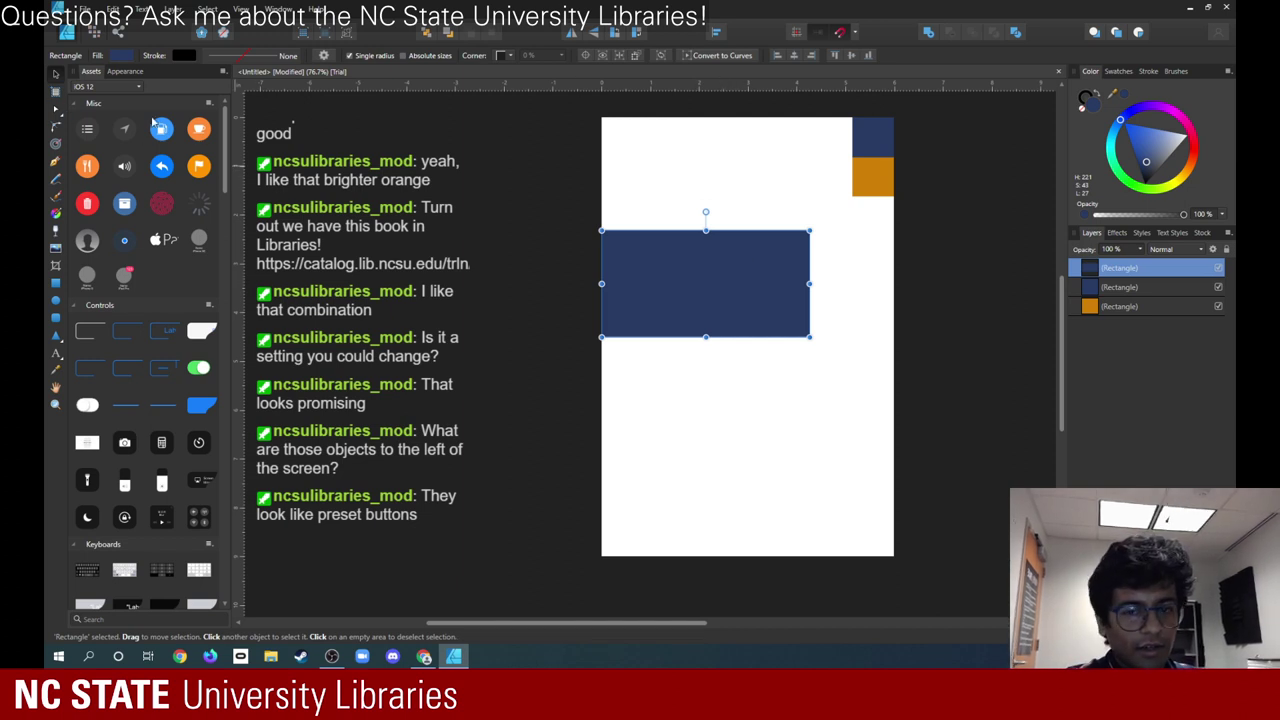
key(Delete)
- Draw Artboard1 over the page and park the blue and orange squares off its left side
click(57, 91)
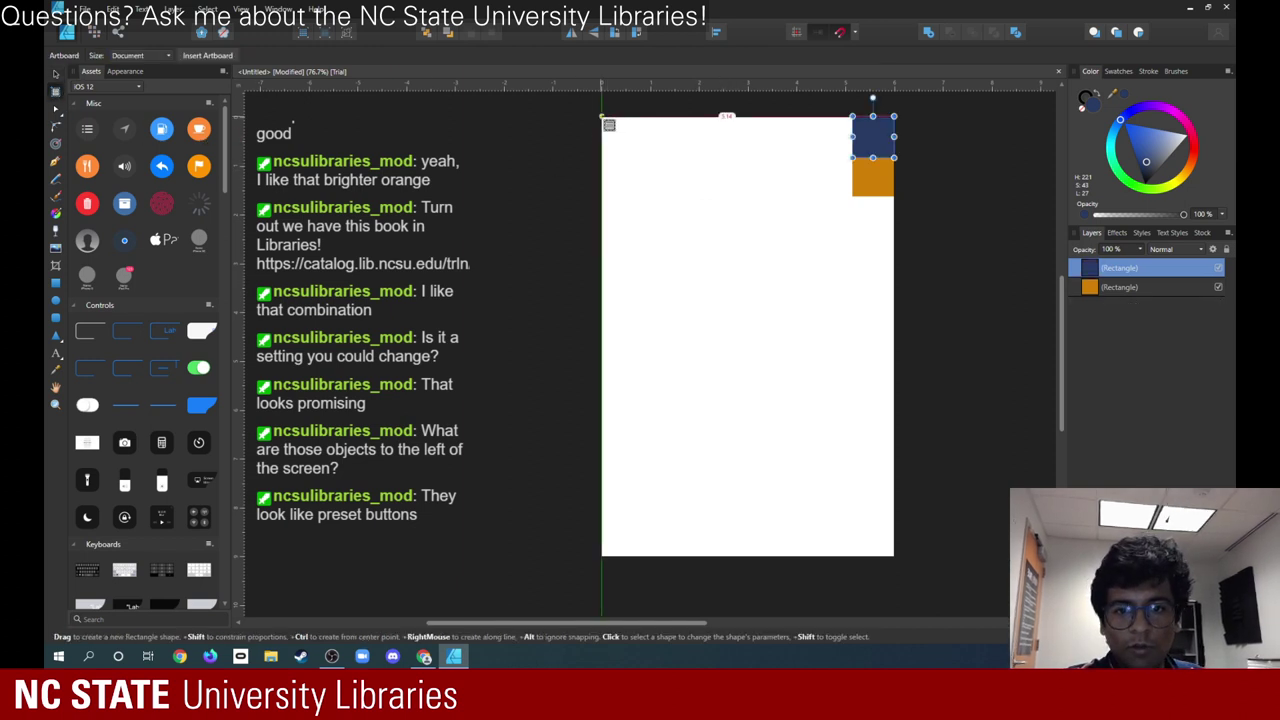
drag(603, 119, 894, 556)
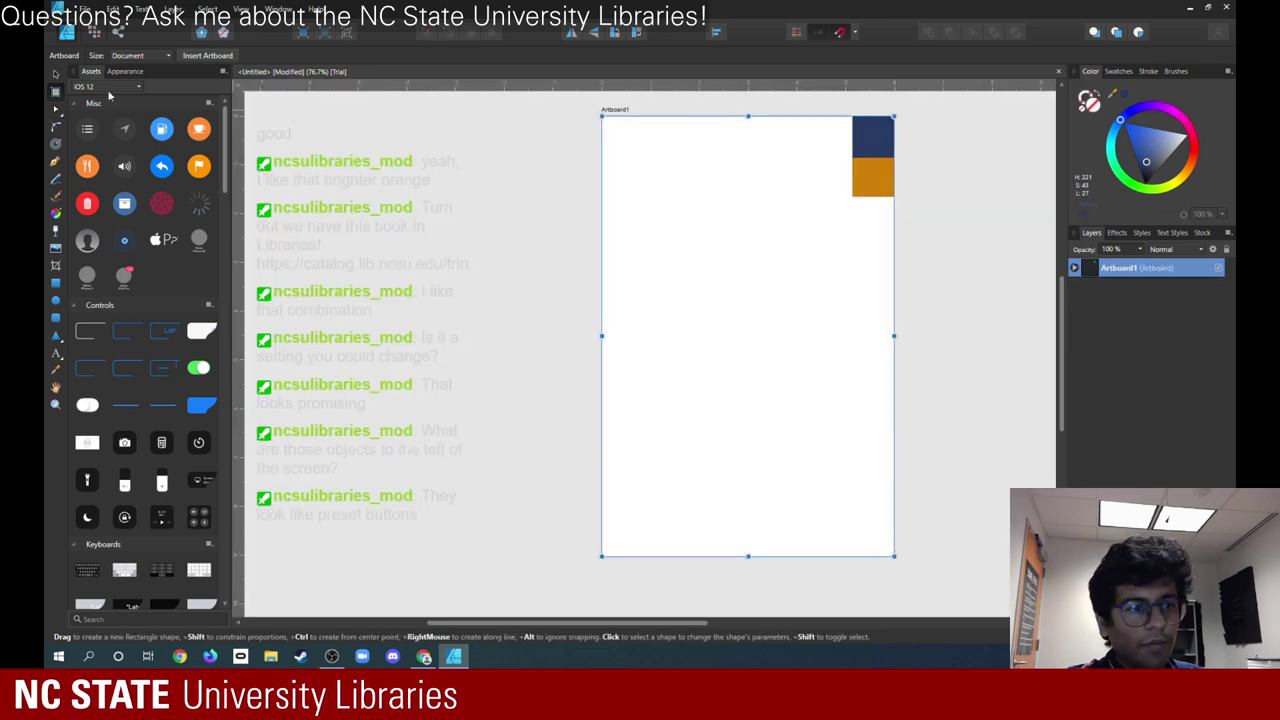
click(56, 75)
click(872, 136)
drag(872, 136, 513, 196)
drag(872, 176, 456, 245)
drag(529, 202, 467, 201)
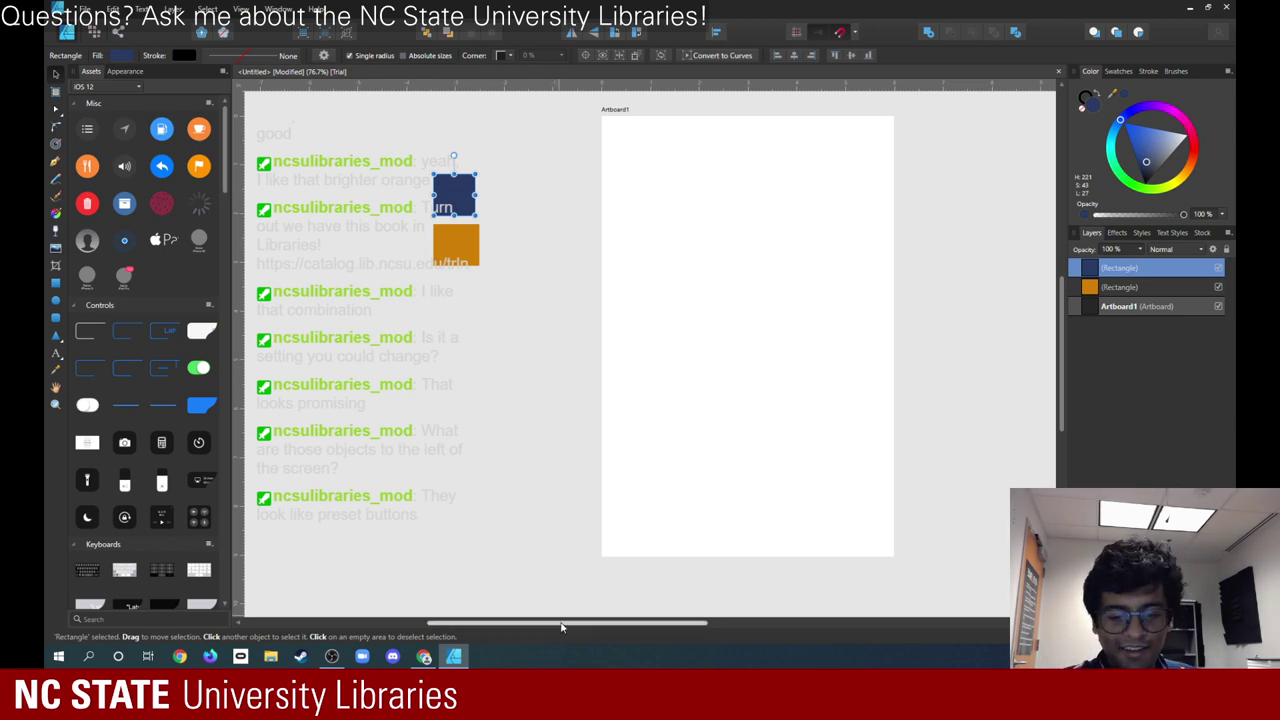
scroll(494, 451, right, 3)
scroll(494, 451, up, 1)
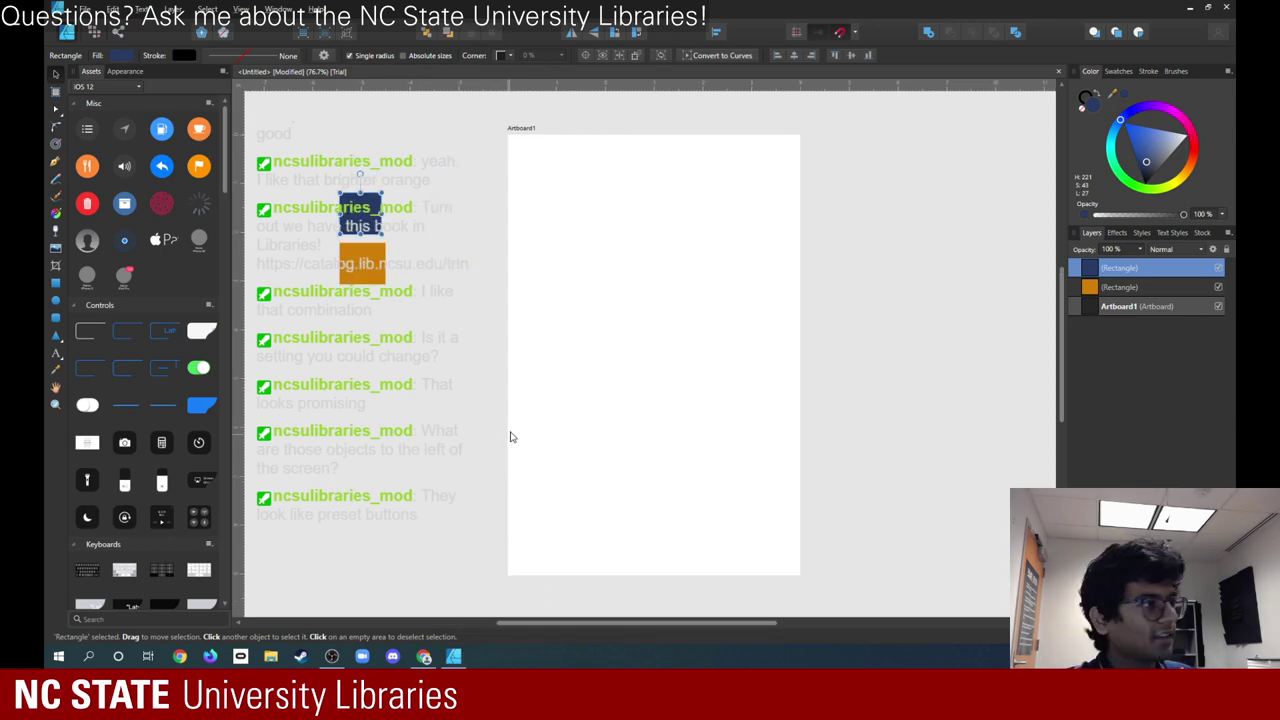
- Copy the Ishtar Gate preview image from Chrome's gates of babylon results, then return to Affinity Designer
key(alt+Tab)
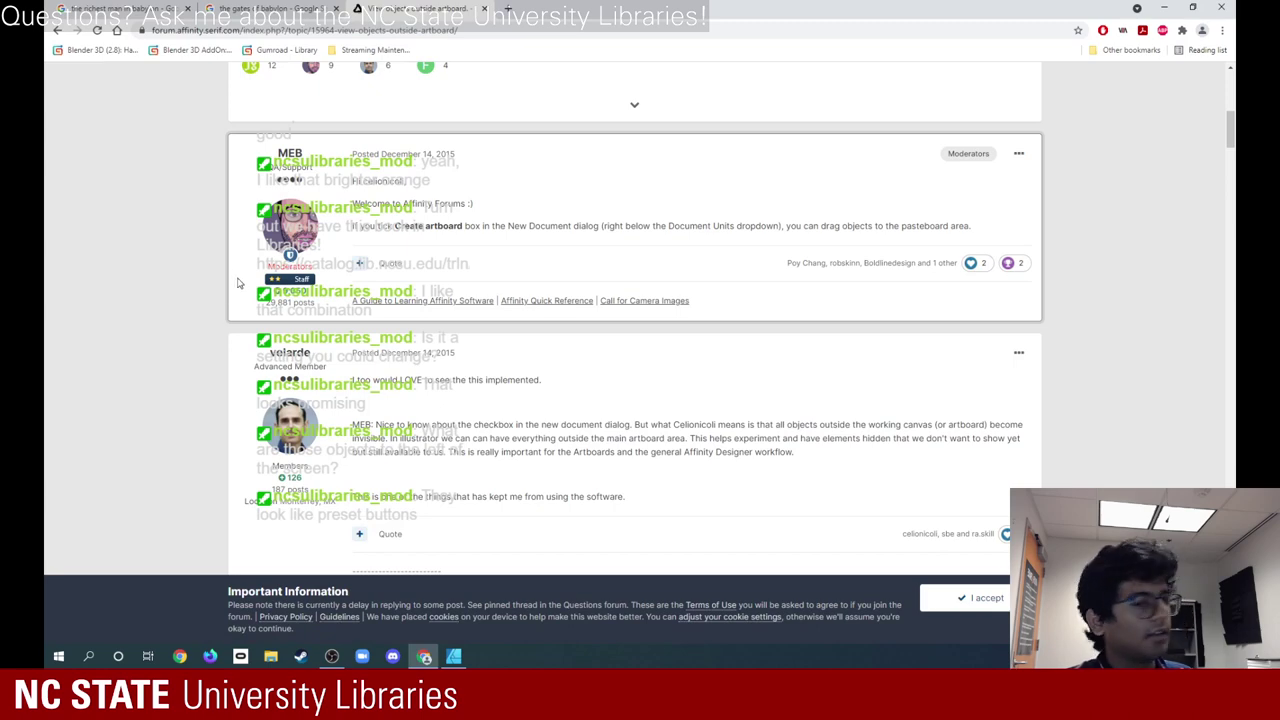
key(ctrl+shift+Tab)
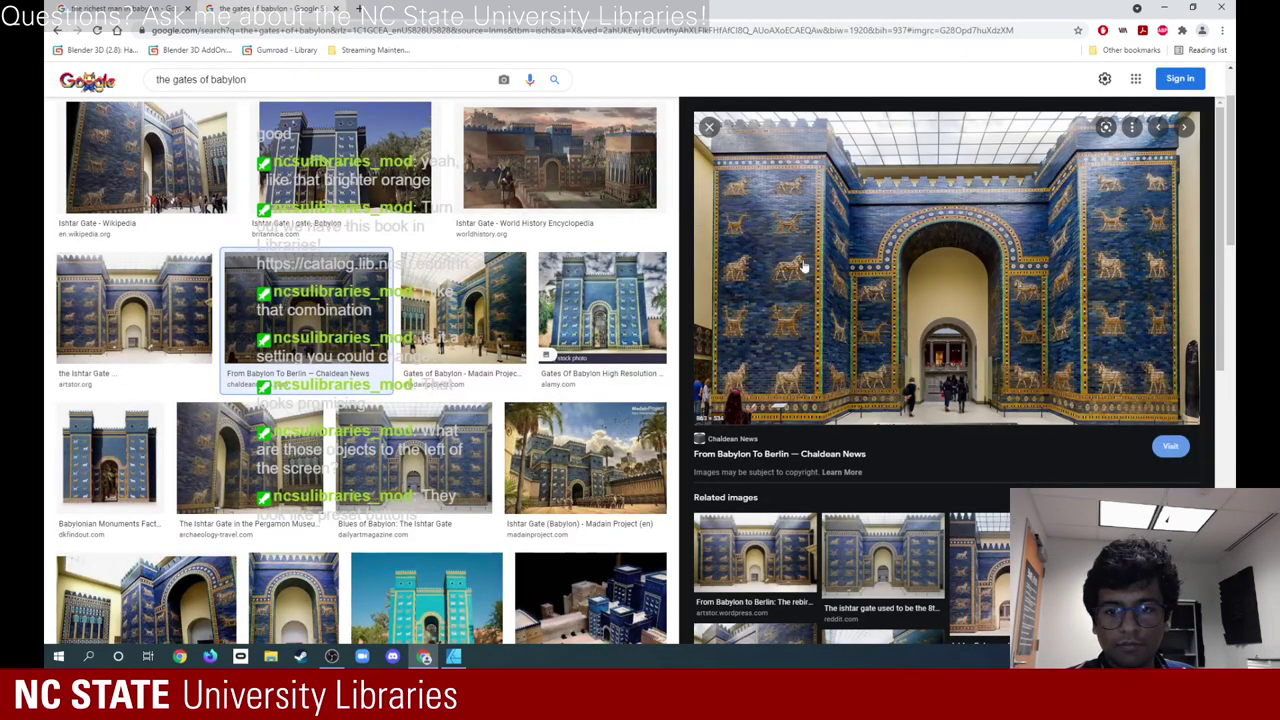
right_click(856, 268)
click(899, 412)
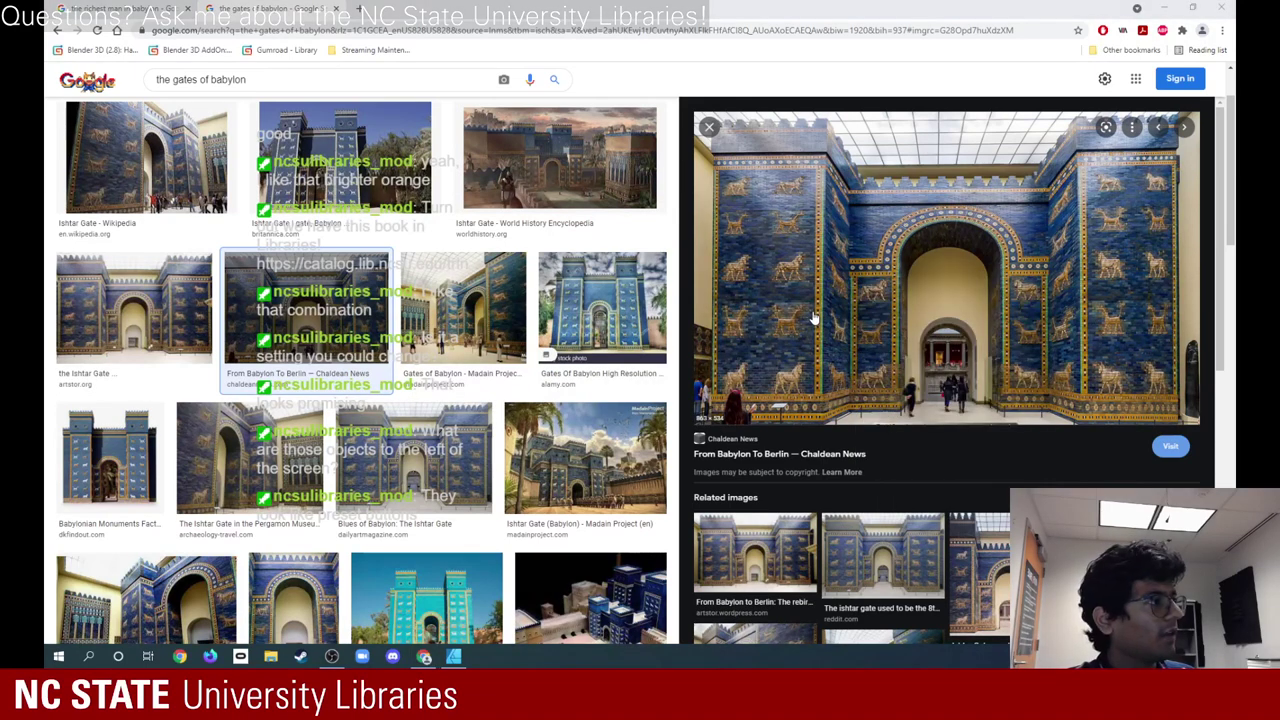
key(alt+Tab)
- Paste the Ishtar Gate image to the right of Artboard1 and scale it to 178%
click(659, 197)
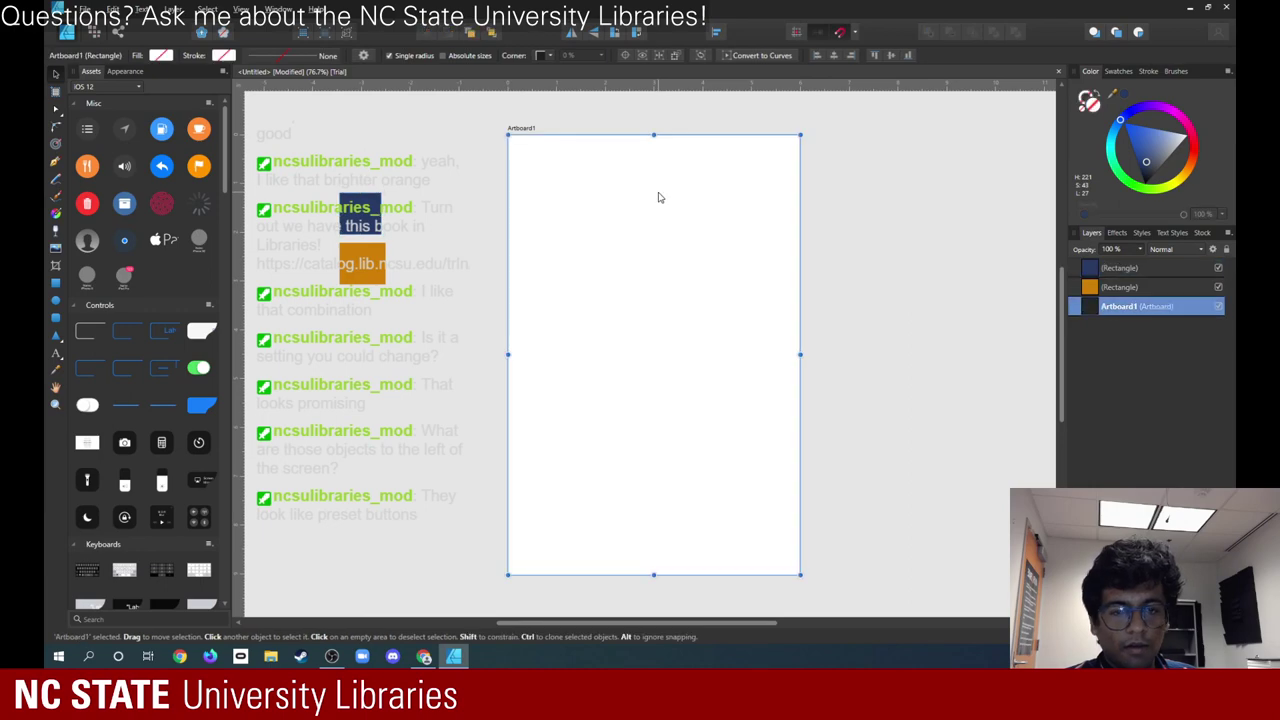
right_click(629, 202)
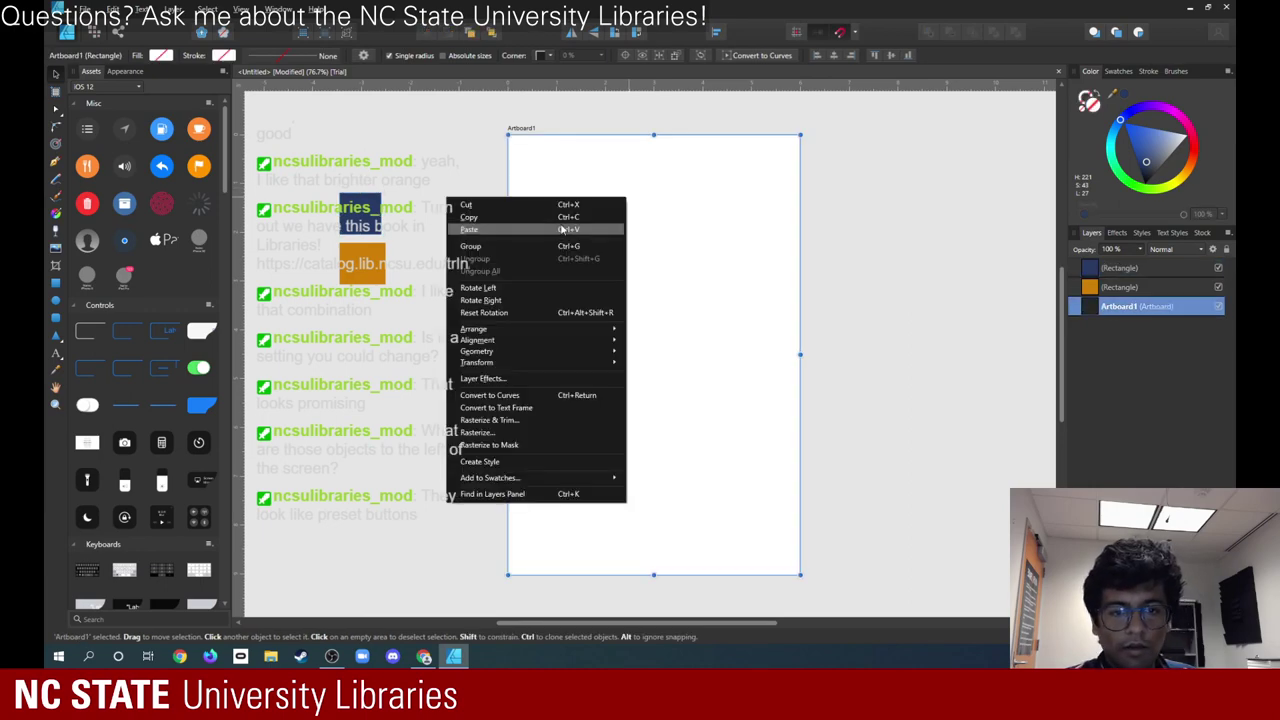
click(565, 228)
drag(640, 340, 911, 247)
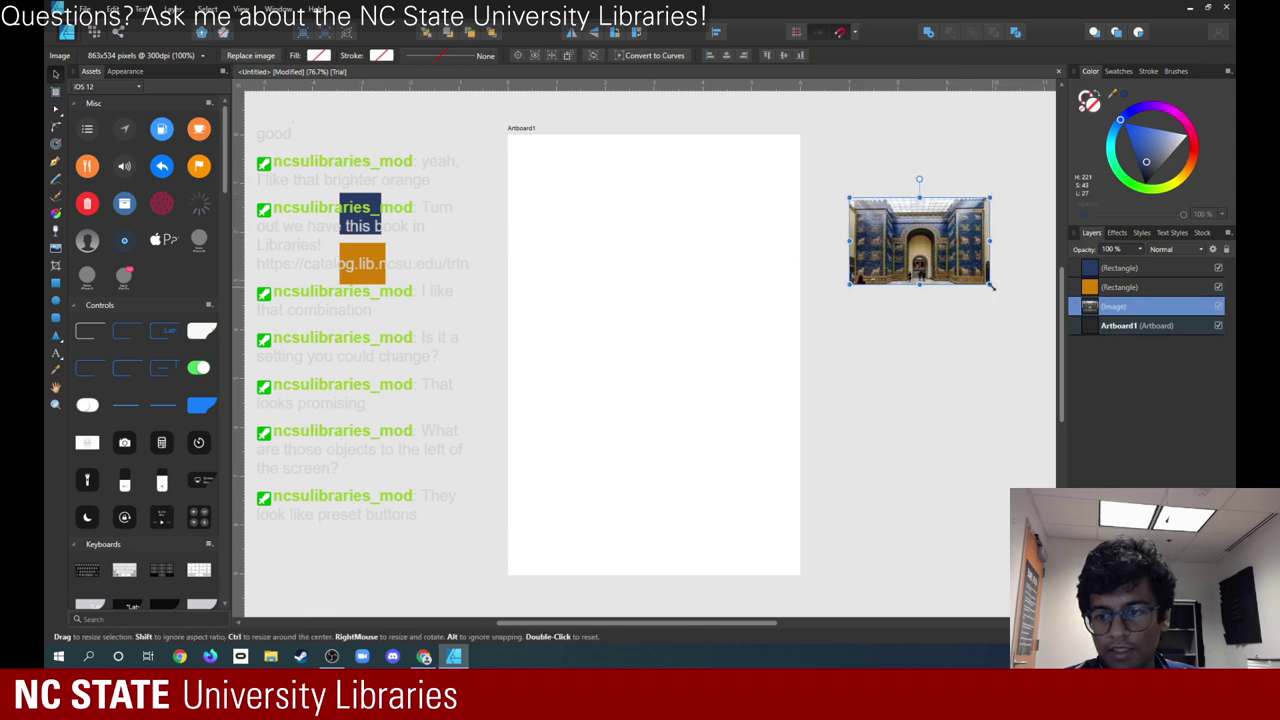
drag(992, 287, 965, 352)
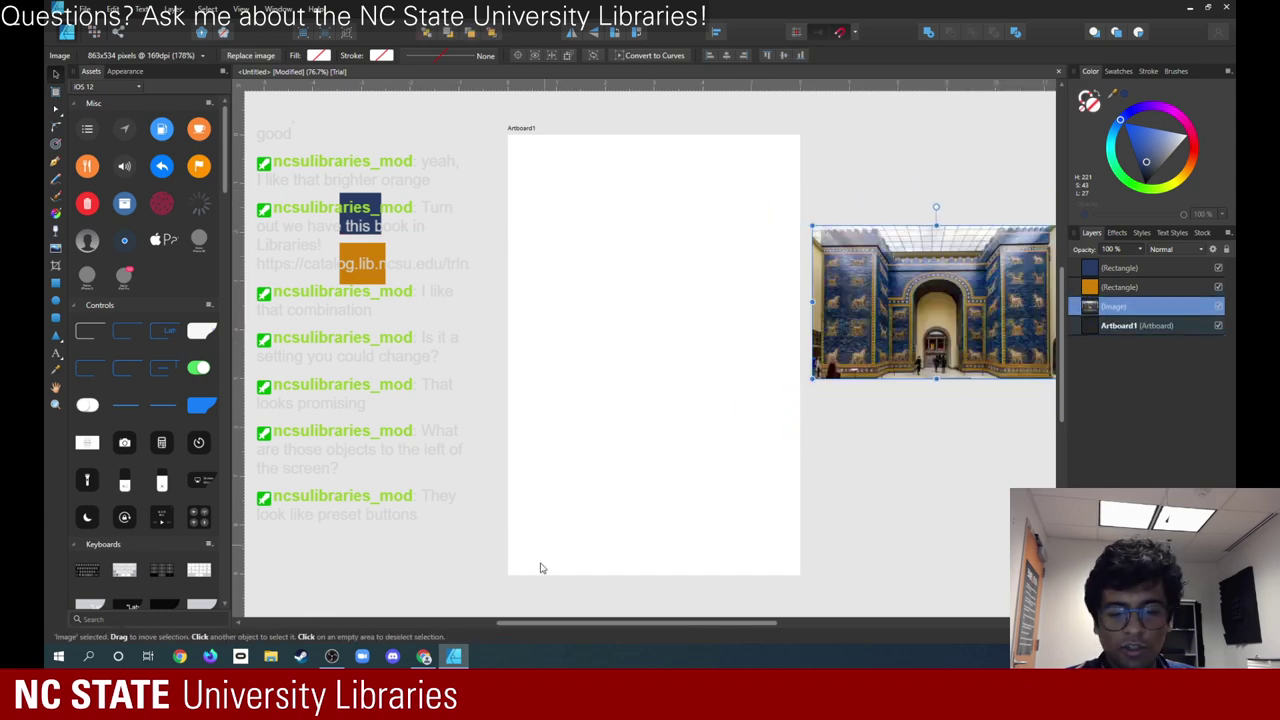
click(575, 618)
drag(575, 622, 752, 622)
- Crop away the left, right and top edges of the Ishtar Gate image
click(588, 284)
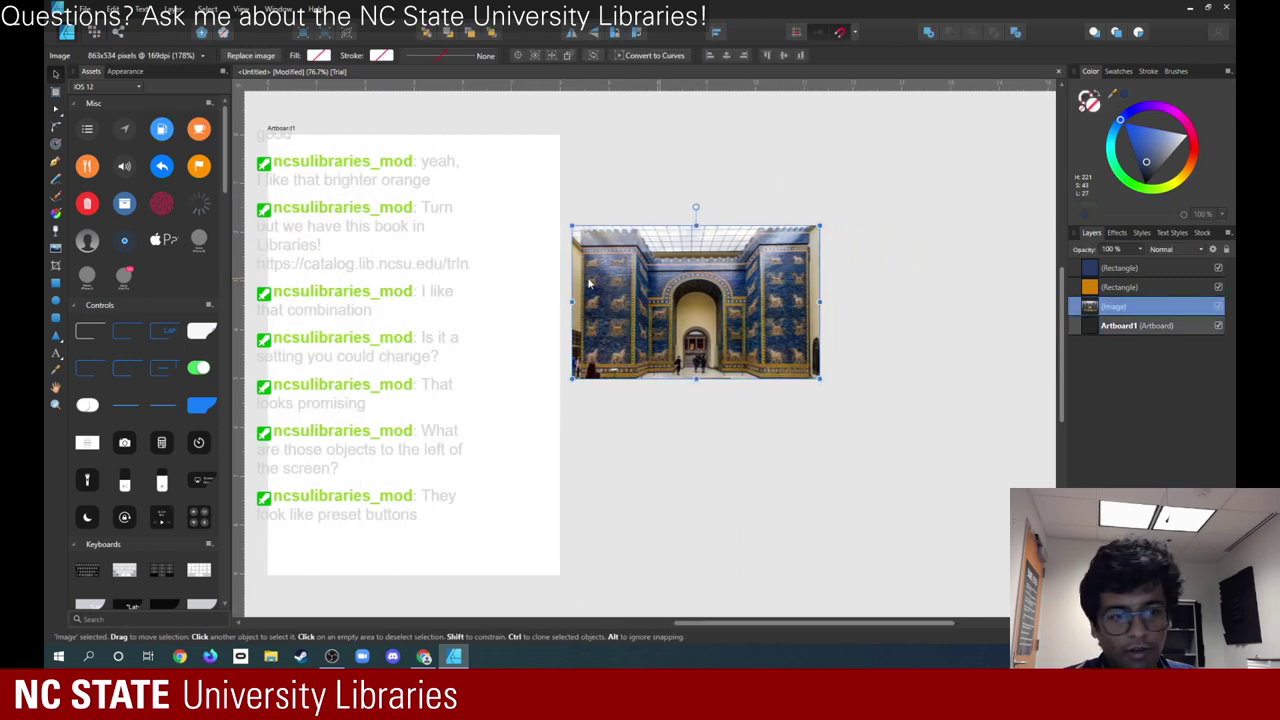
click(57, 266)
drag(571, 301, 646, 300)
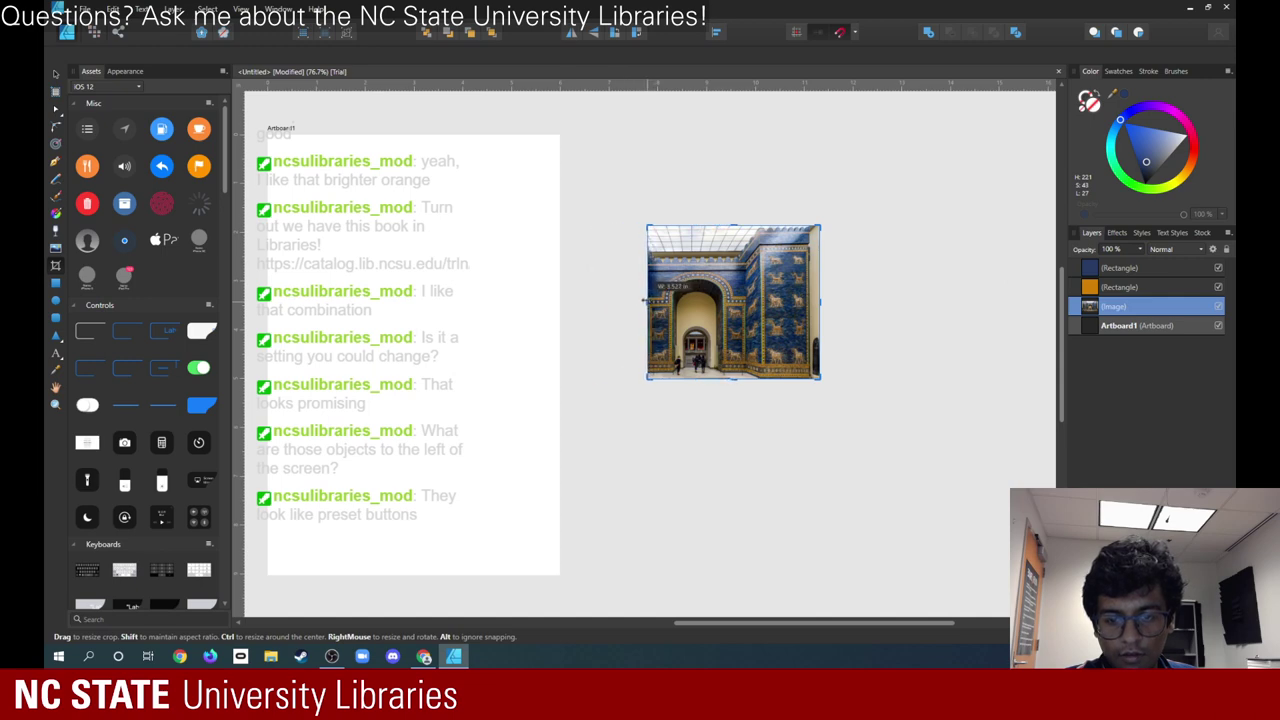
drag(820, 303, 749, 310)
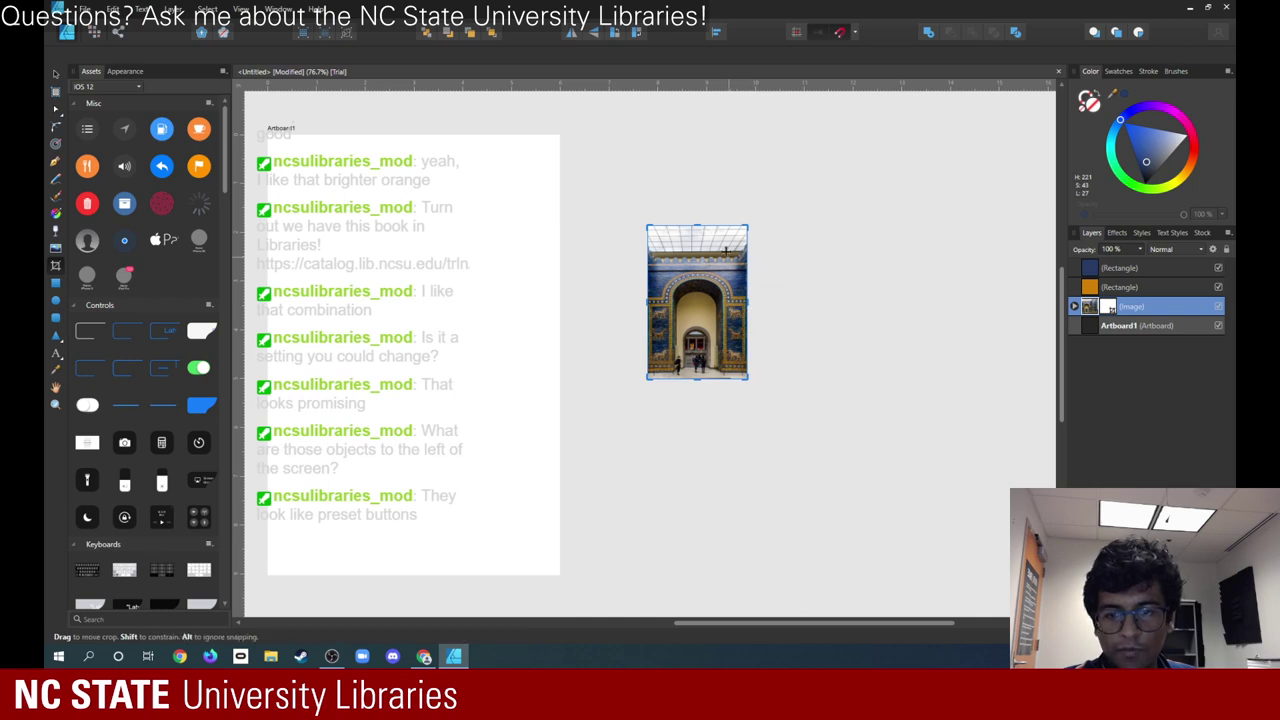
drag(699, 223, 701, 267)
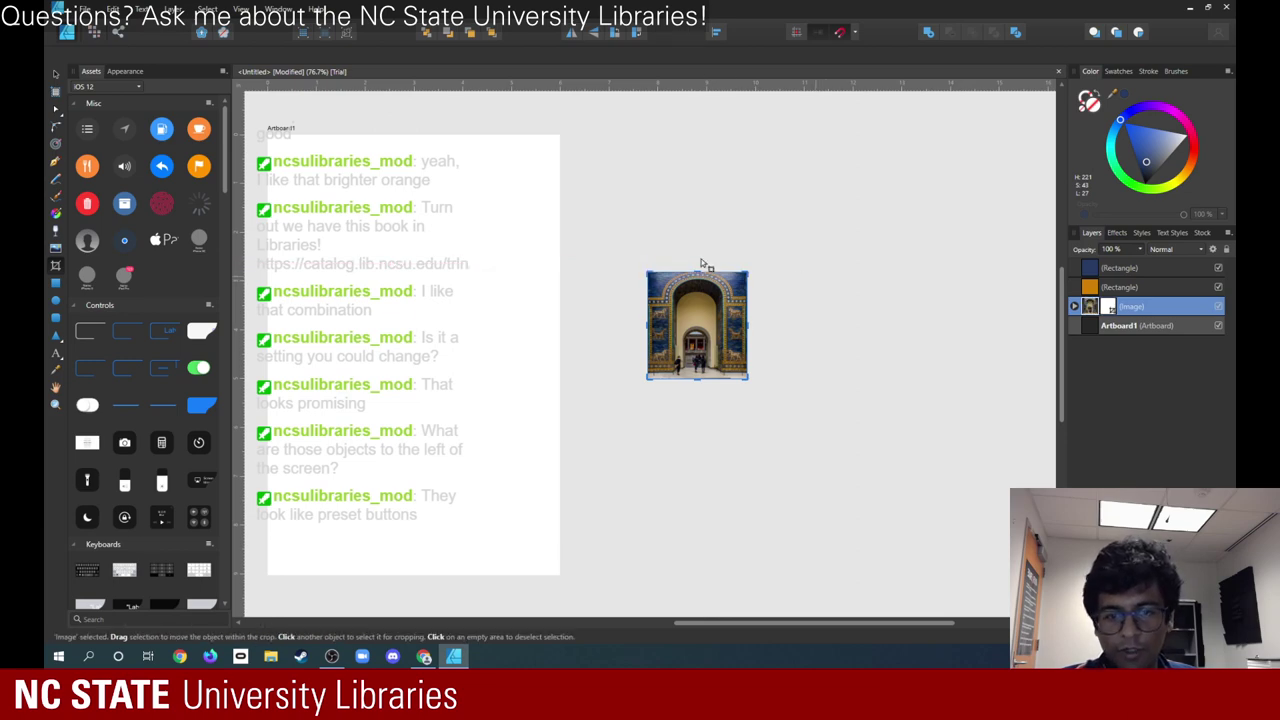
- Enlarge and nudge the cropped gate photo beside the artboard, then enter the Pixel Persona
click(55, 75)
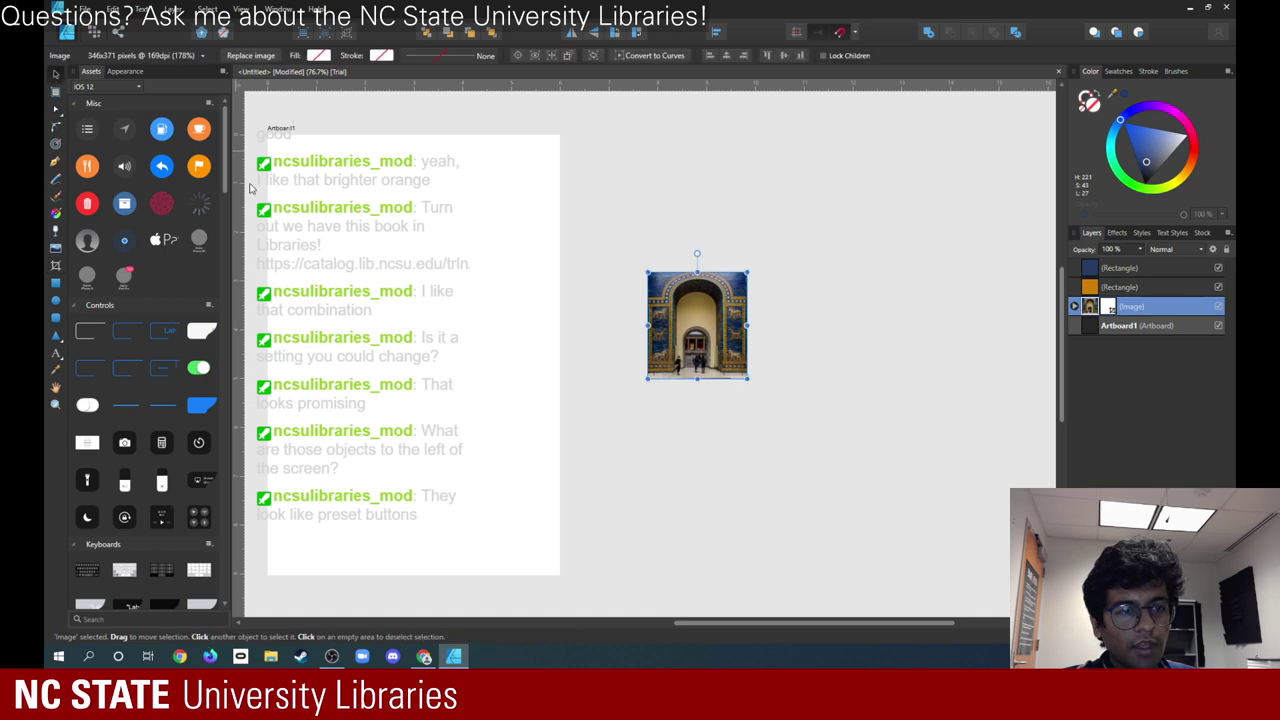
mouse_move(748, 273)
mouse_down()
mouse_move(845, 212)
mouse_move(758, 275)
mouse_up()
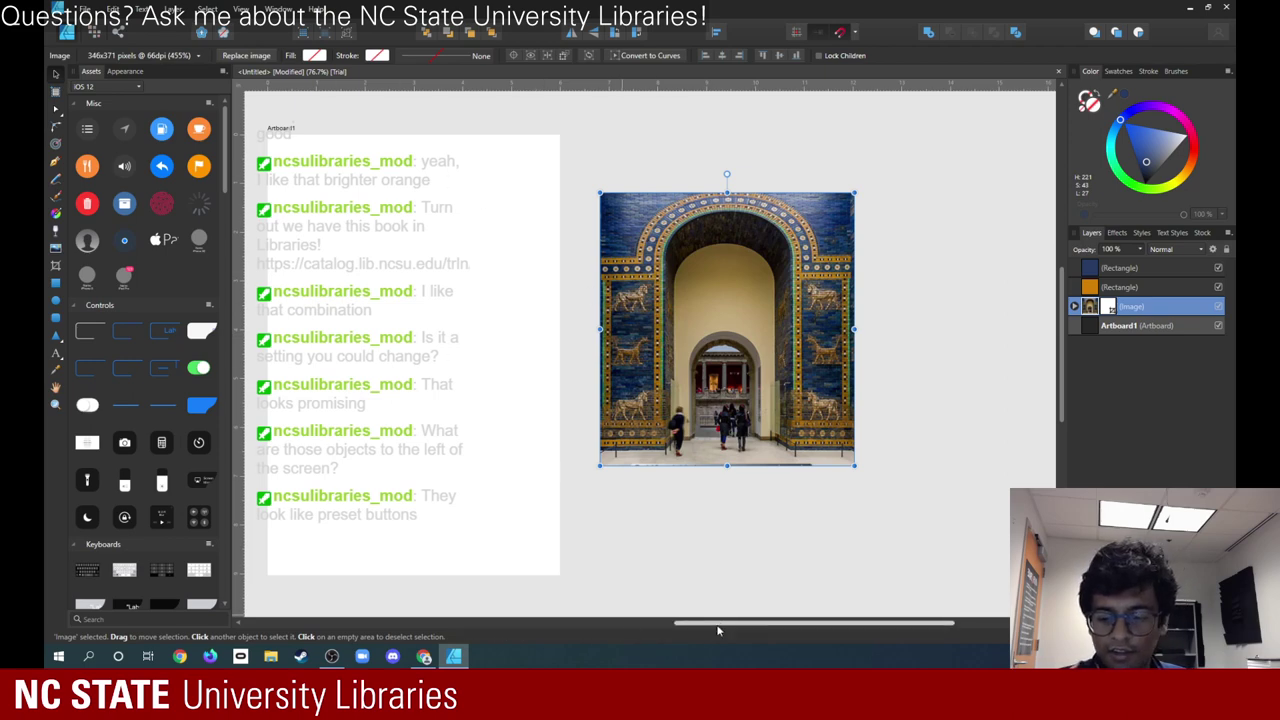
drag(720, 621, 585, 613)
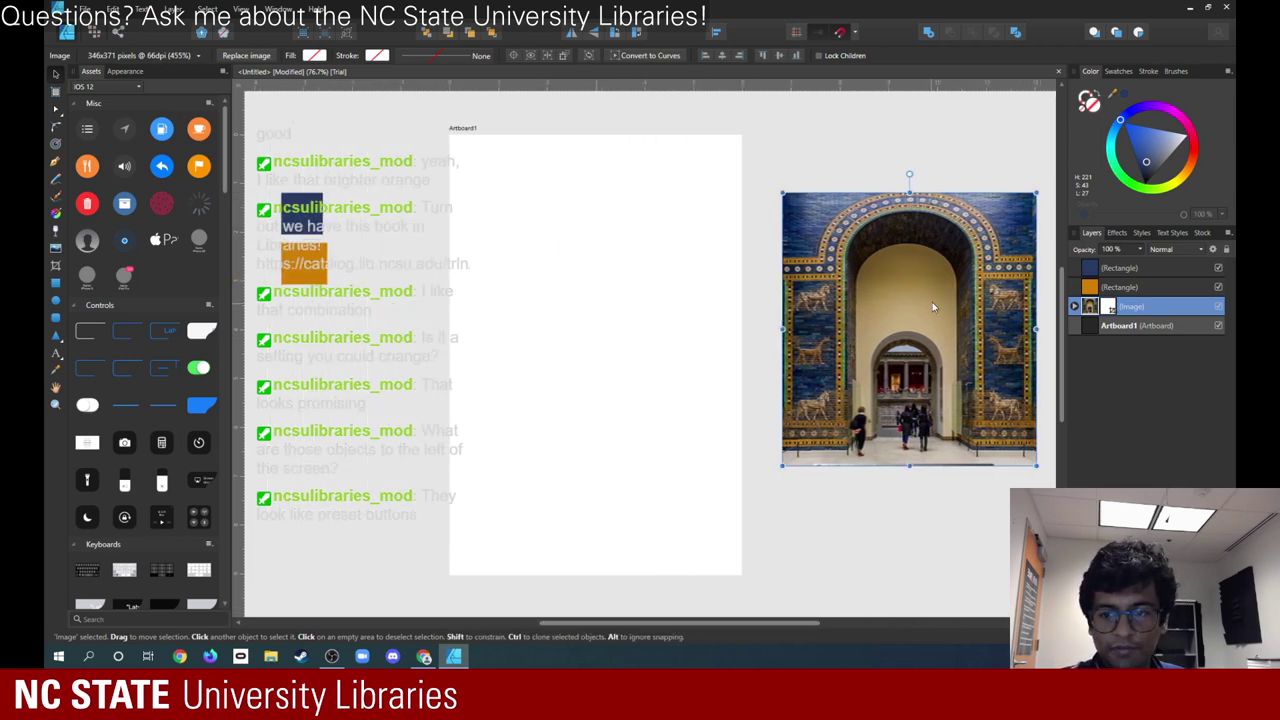
click(304, 215)
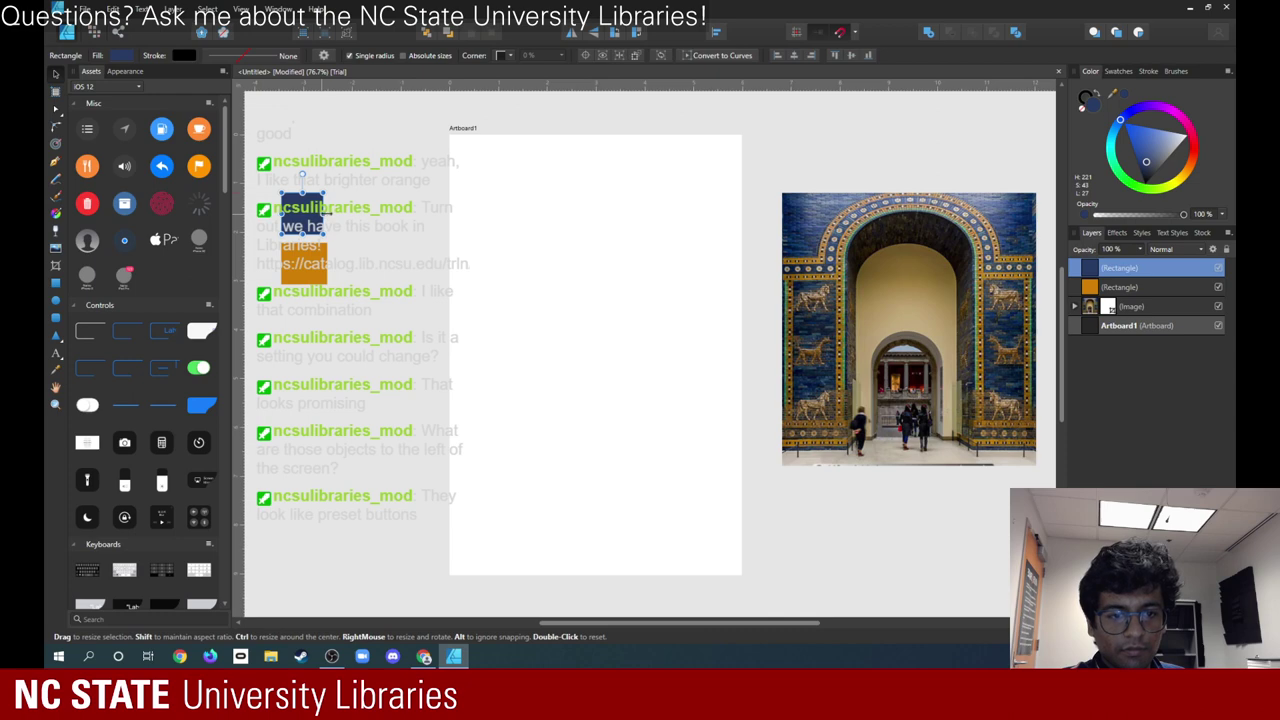
drag(938, 335, 934, 302)
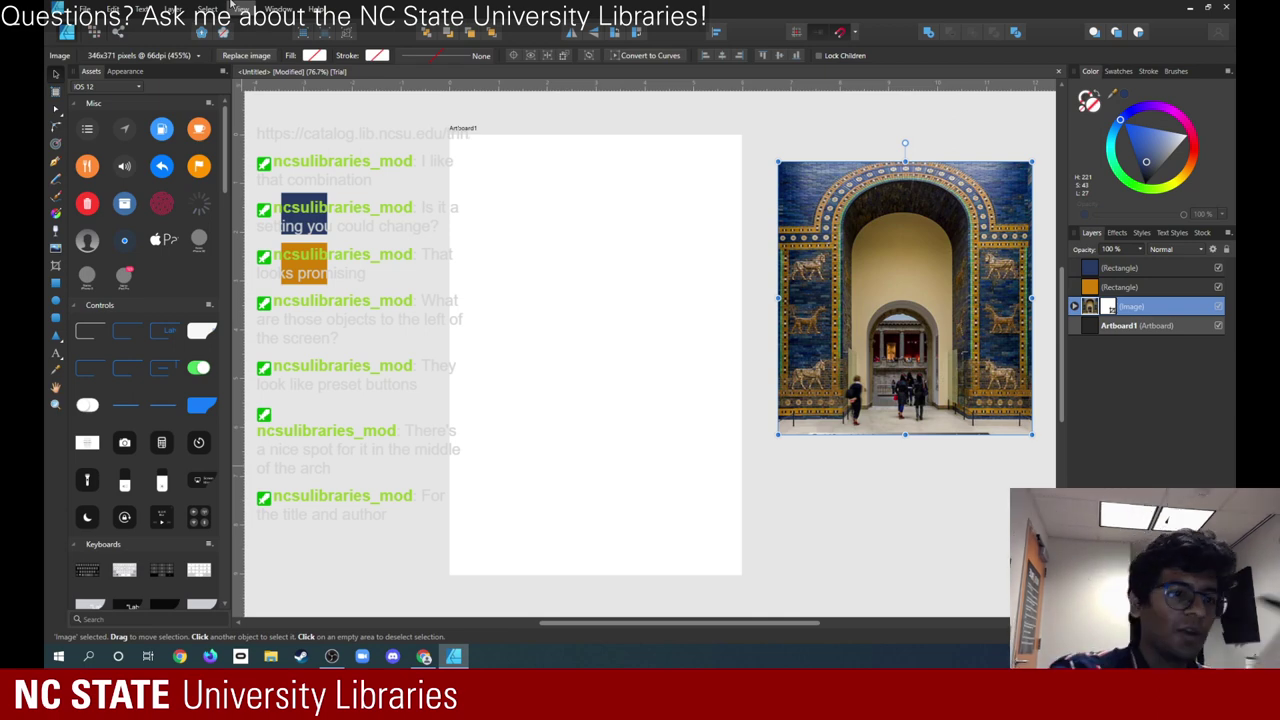
click(95, 33)
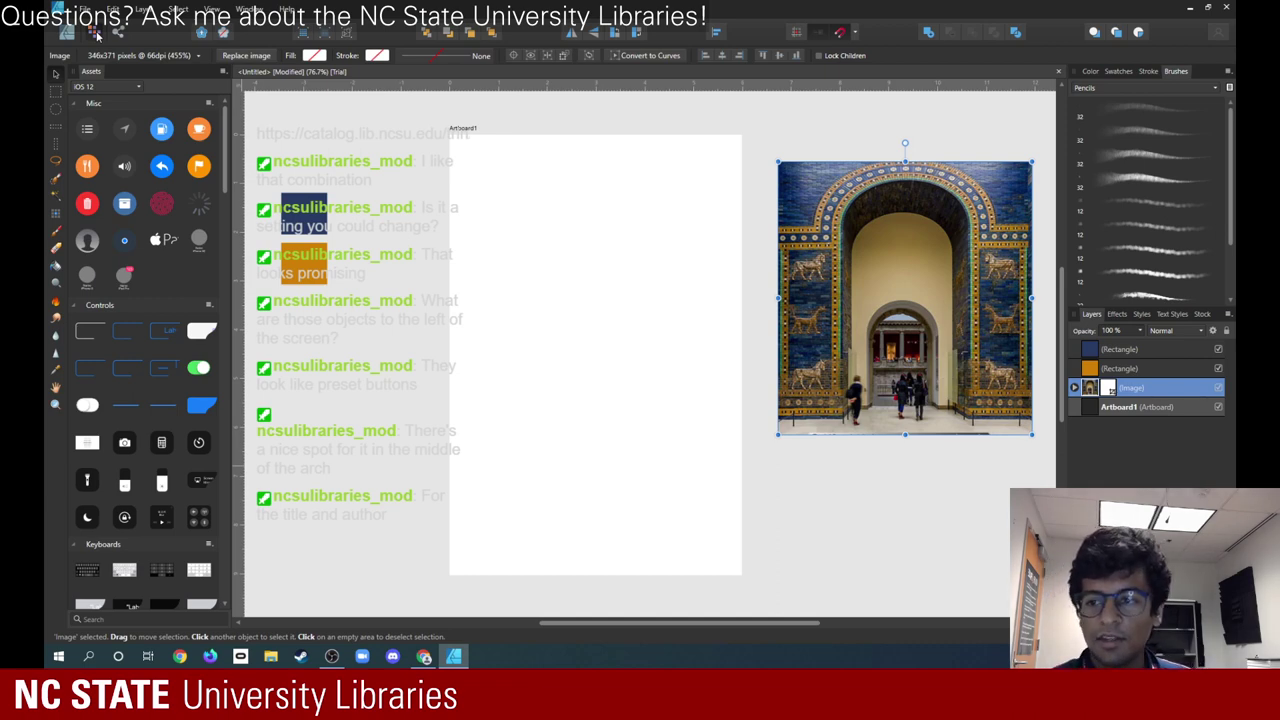
- Choose a pencil brush from the Pencils brush list
click(1148, 72)
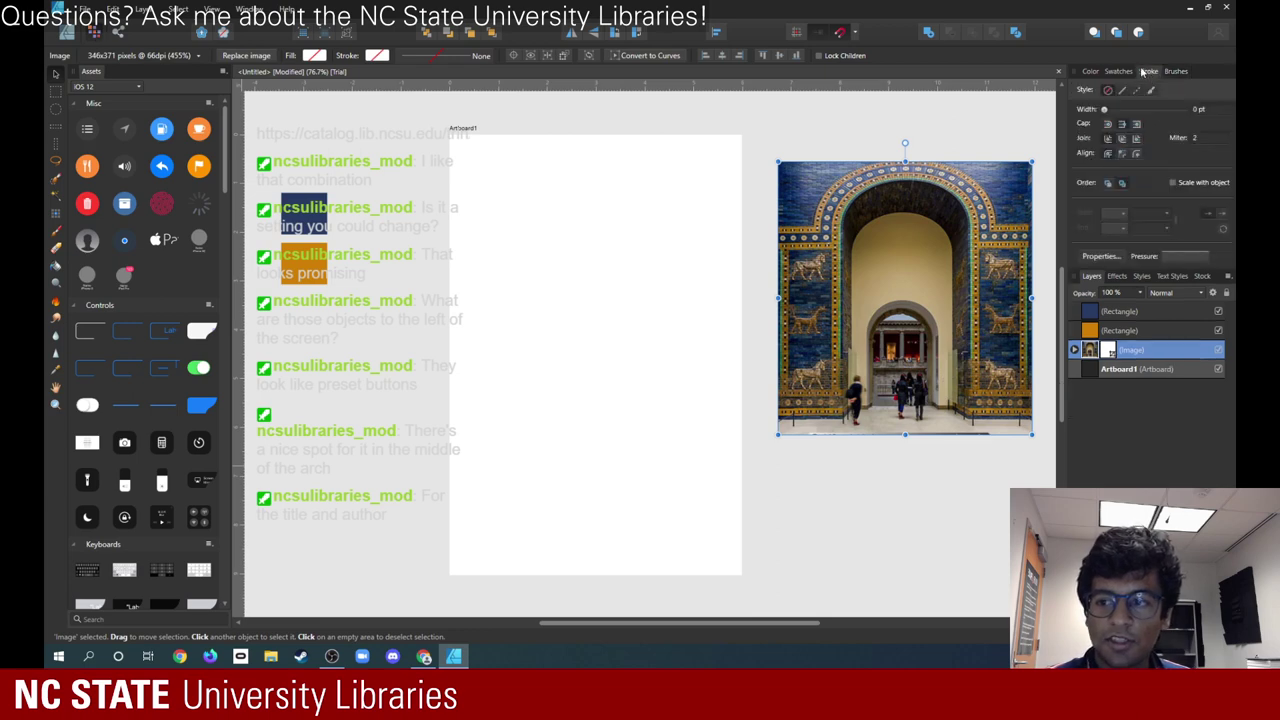
click(1172, 71)
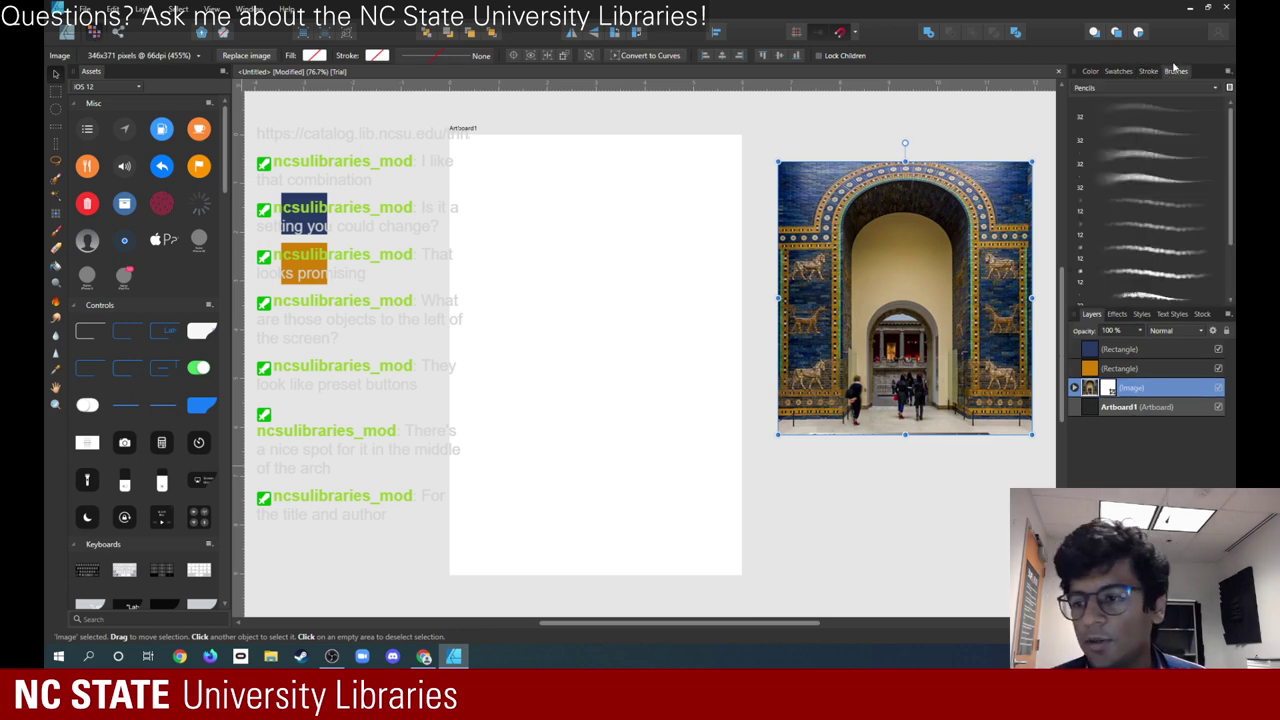
click(1150, 181)
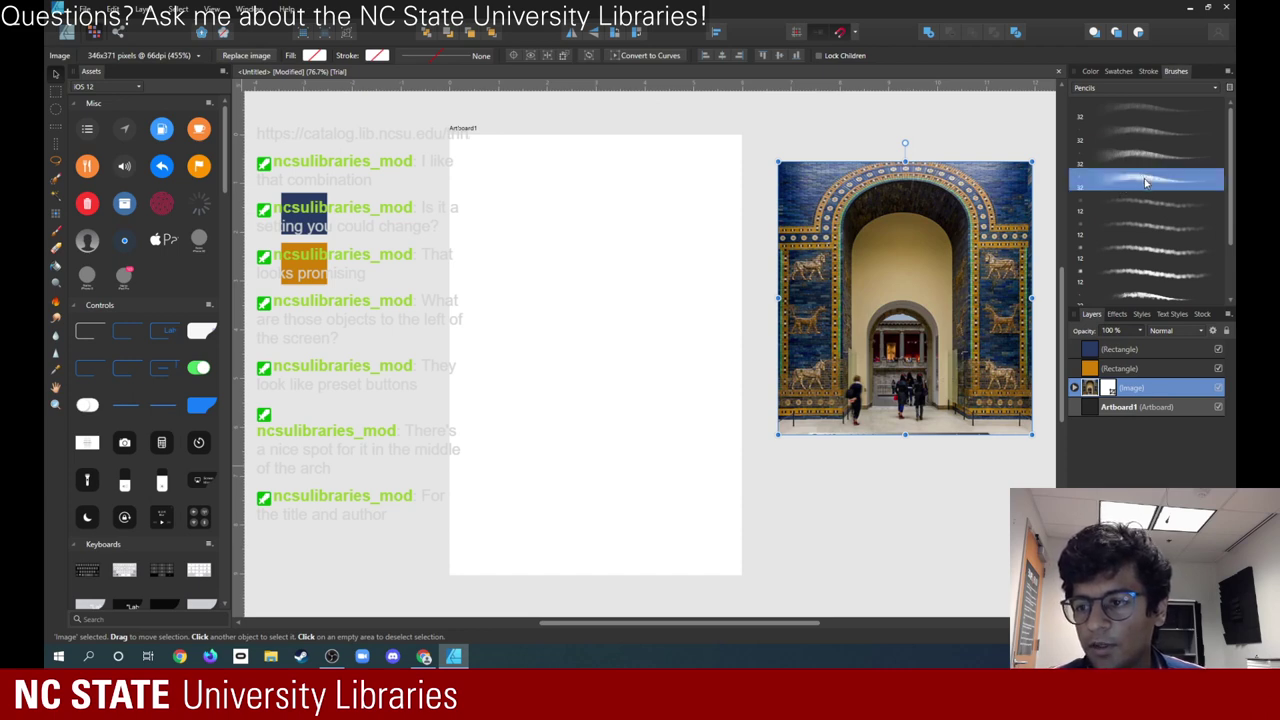
- Paint four trial squiggles on Artboard1 with the Paint Brush and dismiss the new-pixel-layer notice
click(529, 286)
mouse_move(529, 286)
mouse_down()
mouse_move(534, 306)
mouse_move(509, 294)
mouse_up()
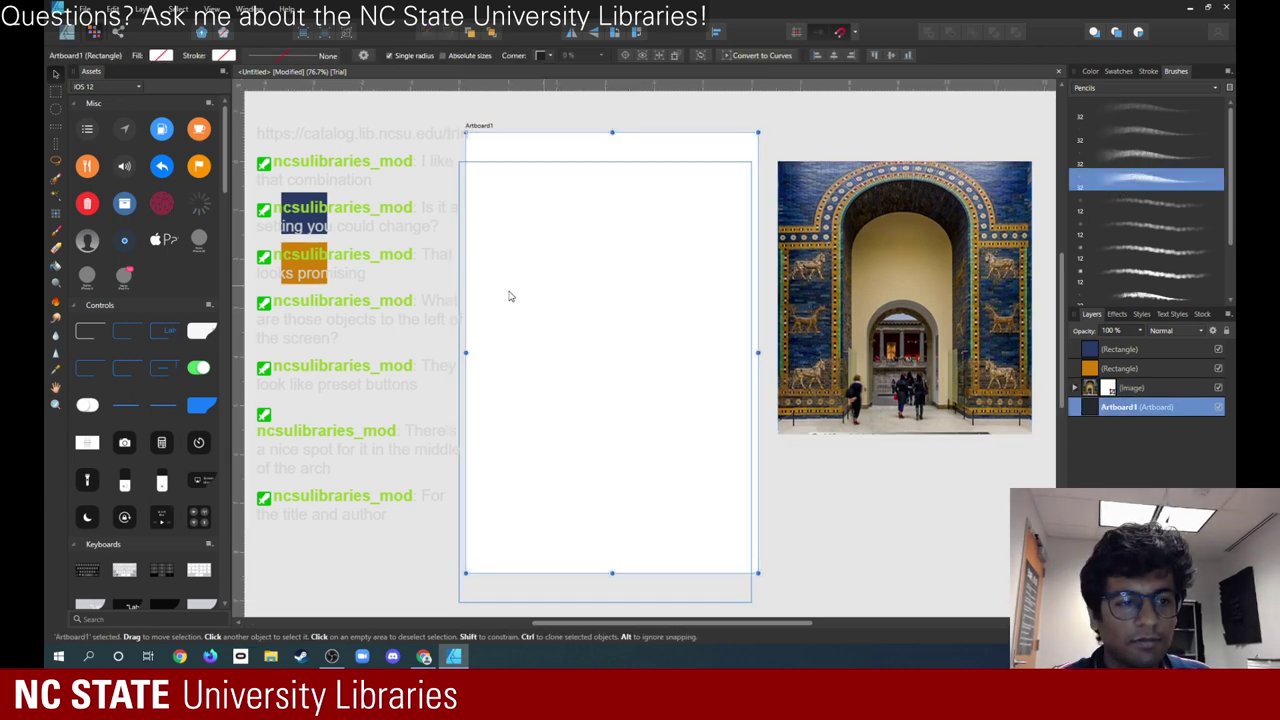
click(55, 240)
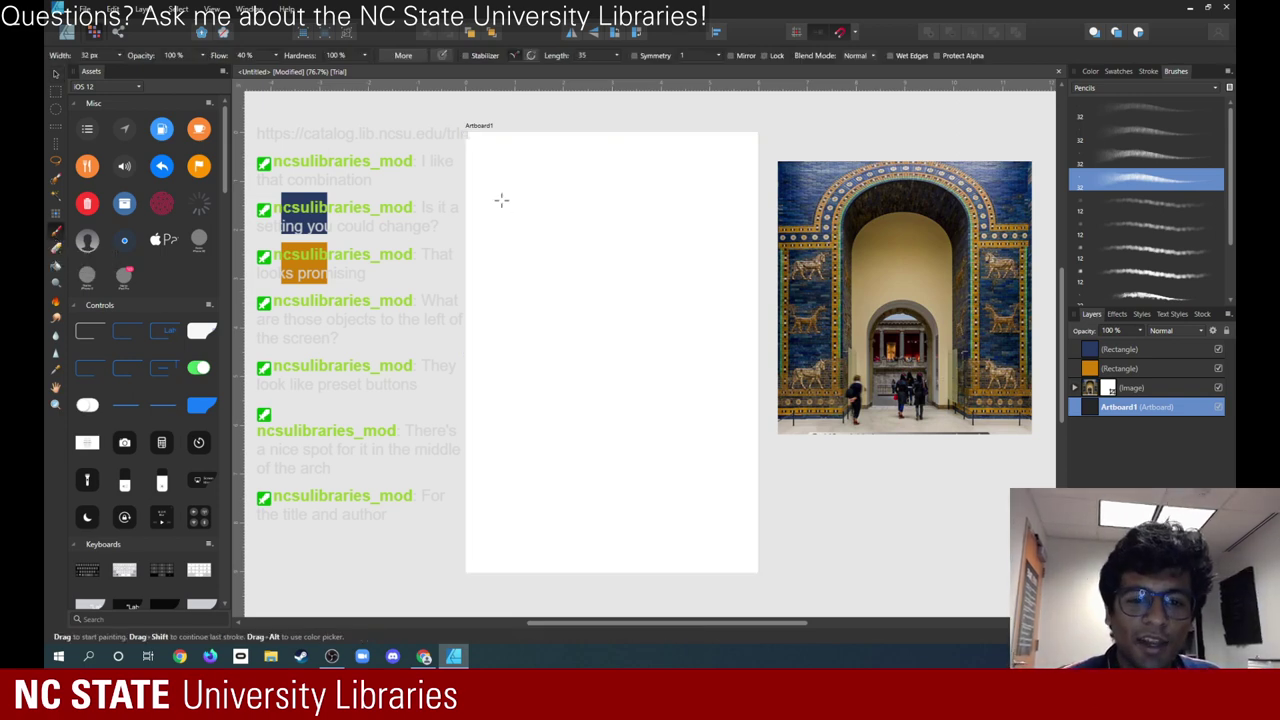
mouse_move(501, 201)
mouse_down()
mouse_move(536, 235)
mouse_move(537, 266)
mouse_move(566, 293)
mouse_up()
mouse_move(573, 200)
mouse_down()
mouse_move(598, 268)
mouse_move(625, 293)
mouse_up()
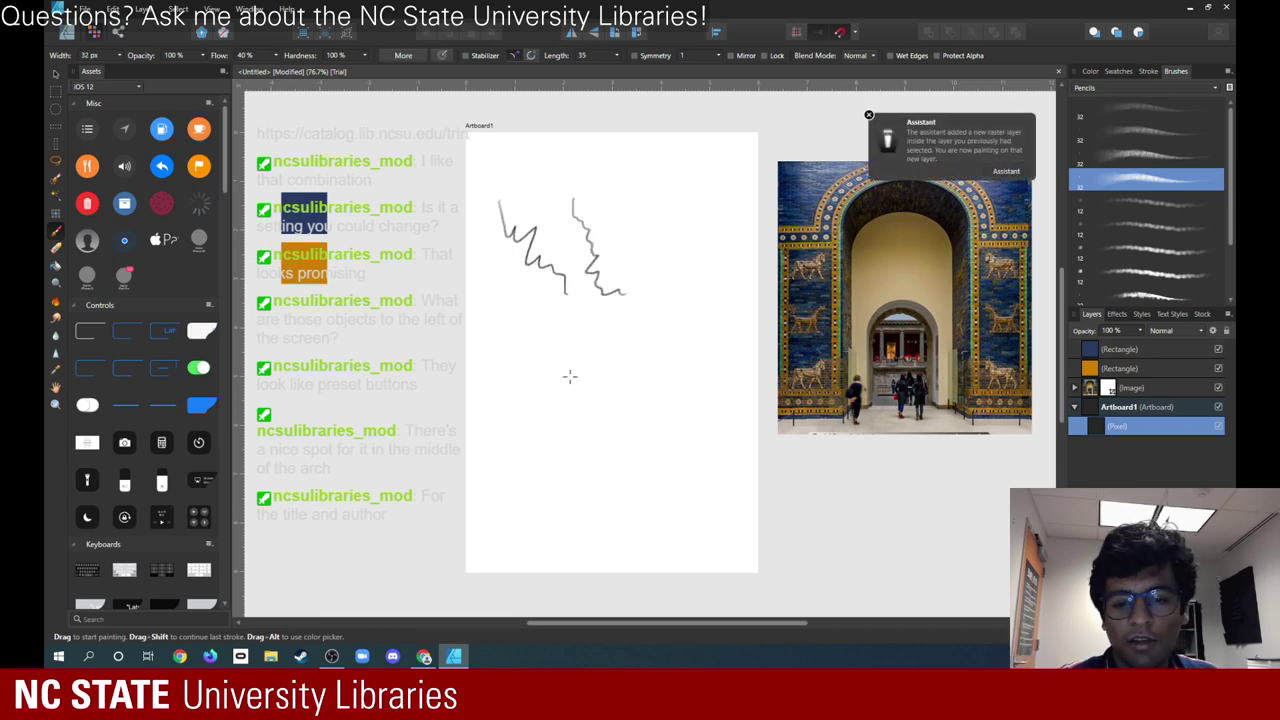
drag(543, 340, 650, 437)
mouse_move(522, 356)
mouse_down()
mouse_move(536, 405)
mouse_move(579, 488)
mouse_move(636, 530)
mouse_up()
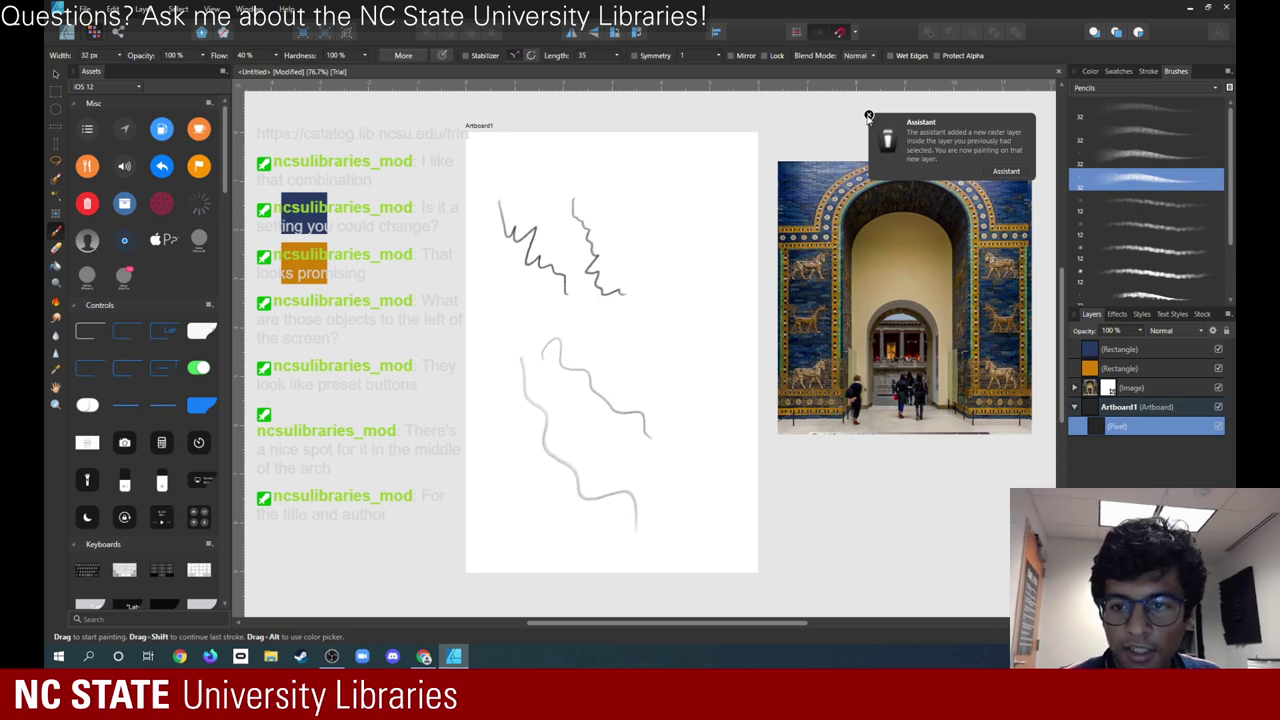
click(868, 116)
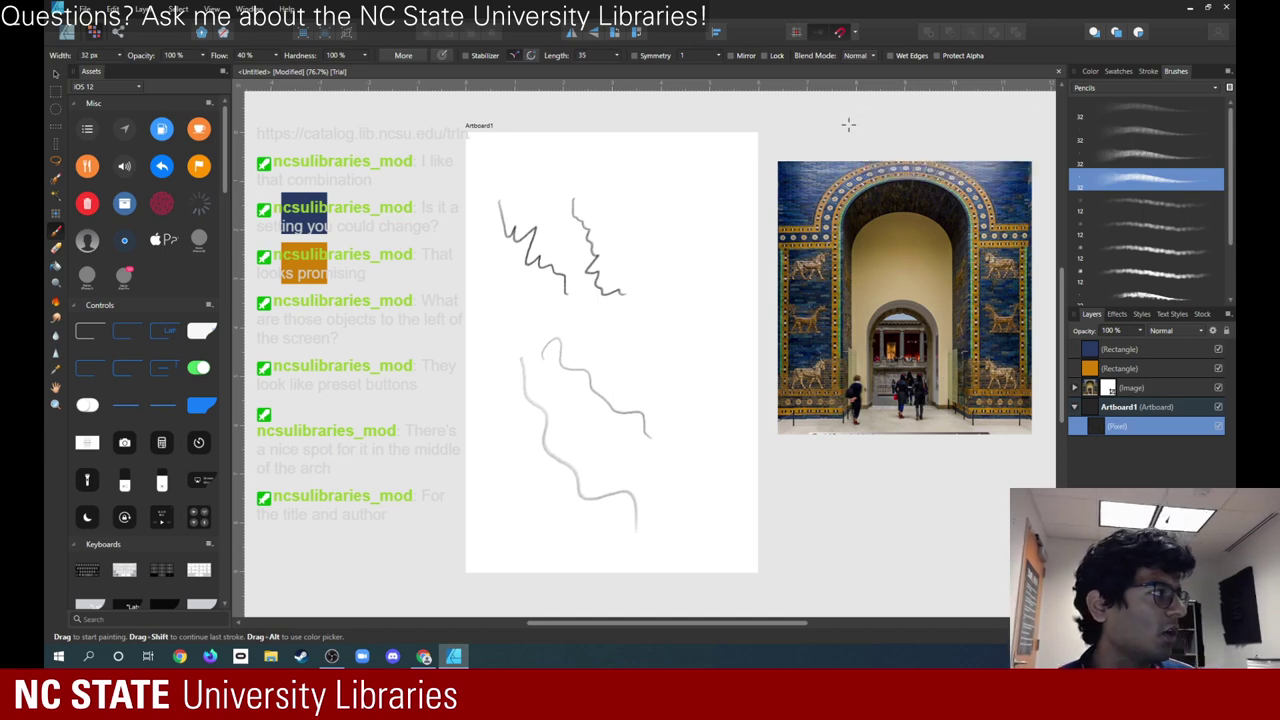
- Undo the trial strokes and rename the pixel layer to 'Rough Sketch'
key(ctrl+z)
key(ctrl+z)
key(ctrl+z)
key(ctrl+z)
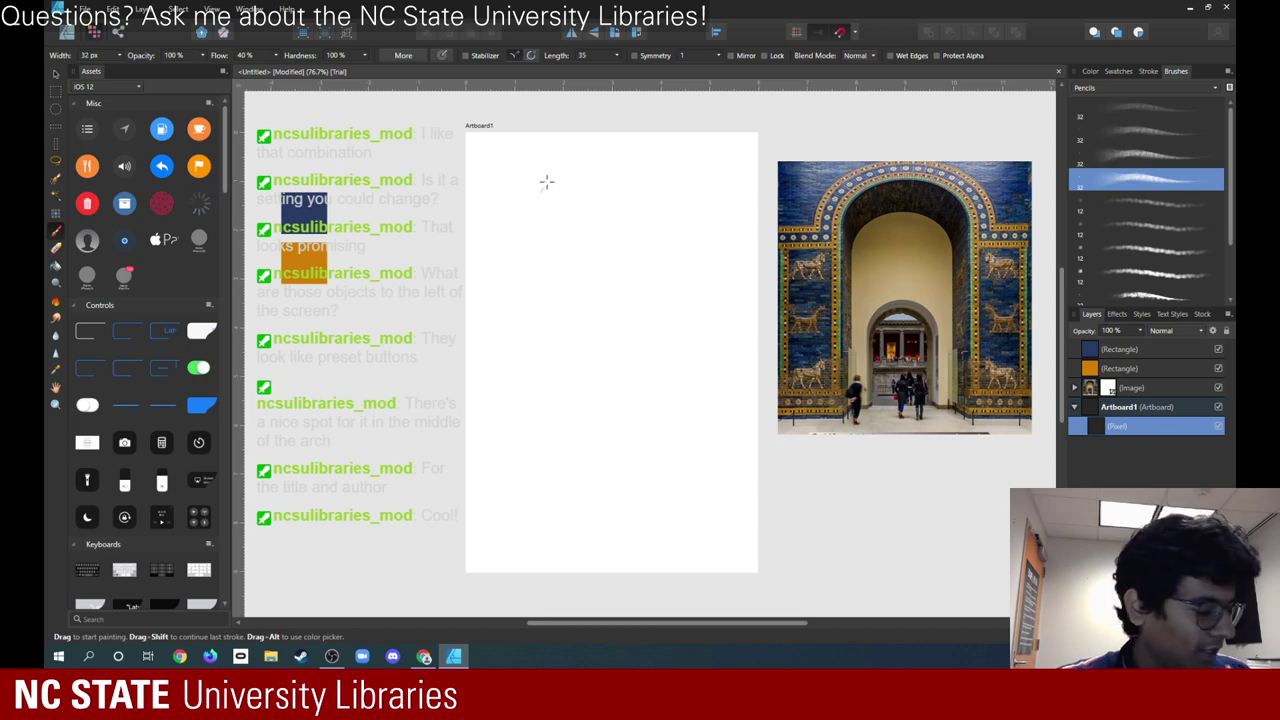
double_click(1152, 427)
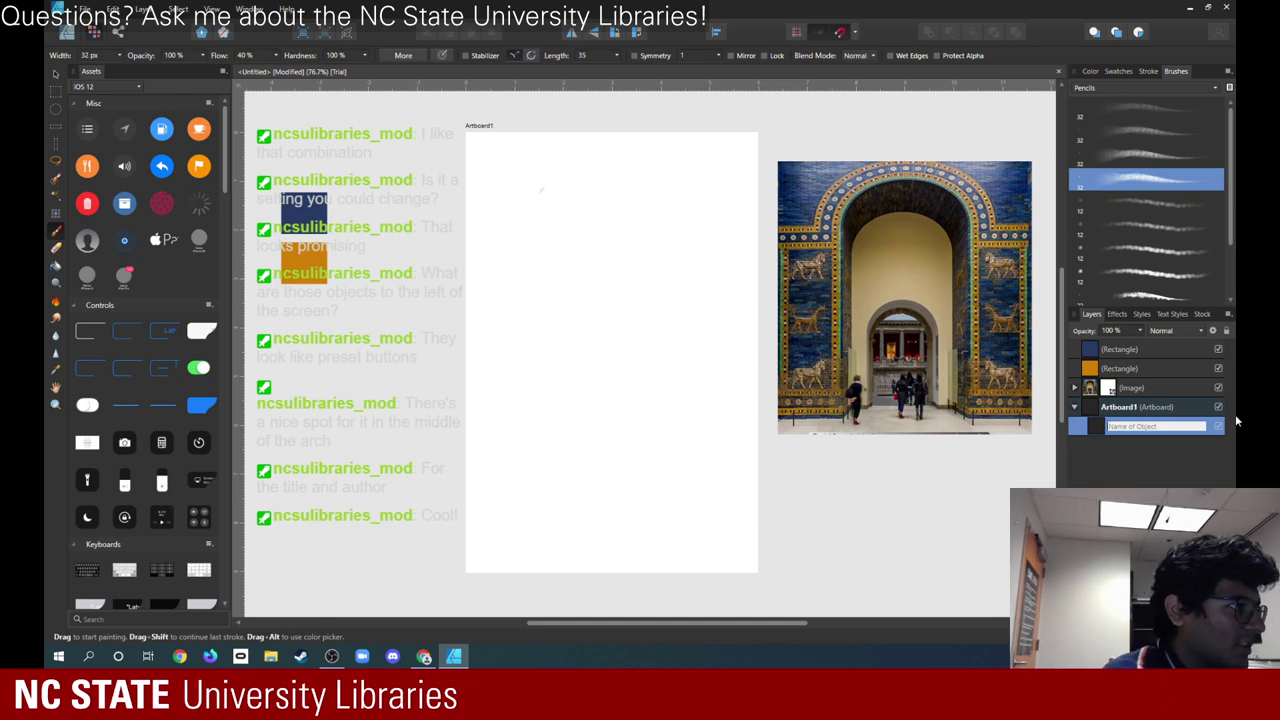
text(B)
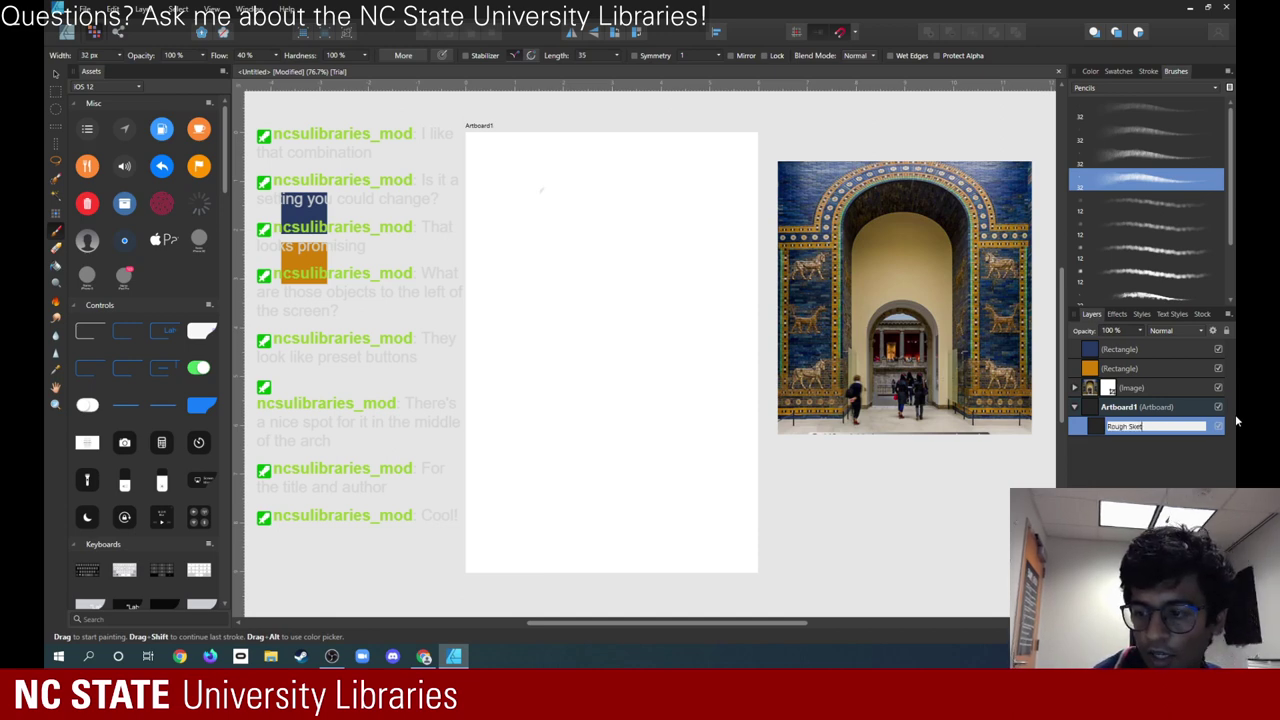
key(Return)
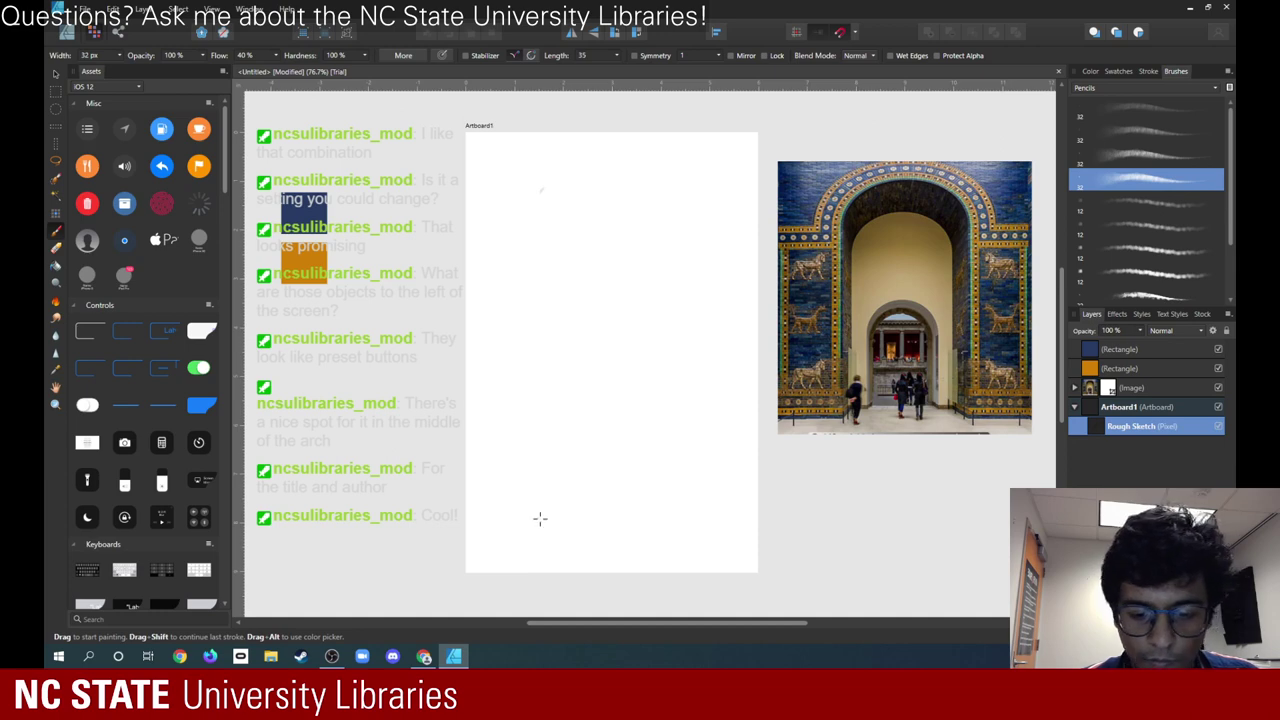
- Sketch an arch outline with legs and an outer gate line, then undo it all to start over
mouse_move(536, 515)
mouse_down()
mouse_move(538, 389)
mouse_move(593, 230)
mouse_move(638, 242)
mouse_move(673, 310)
mouse_move(706, 512)
mouse_up()
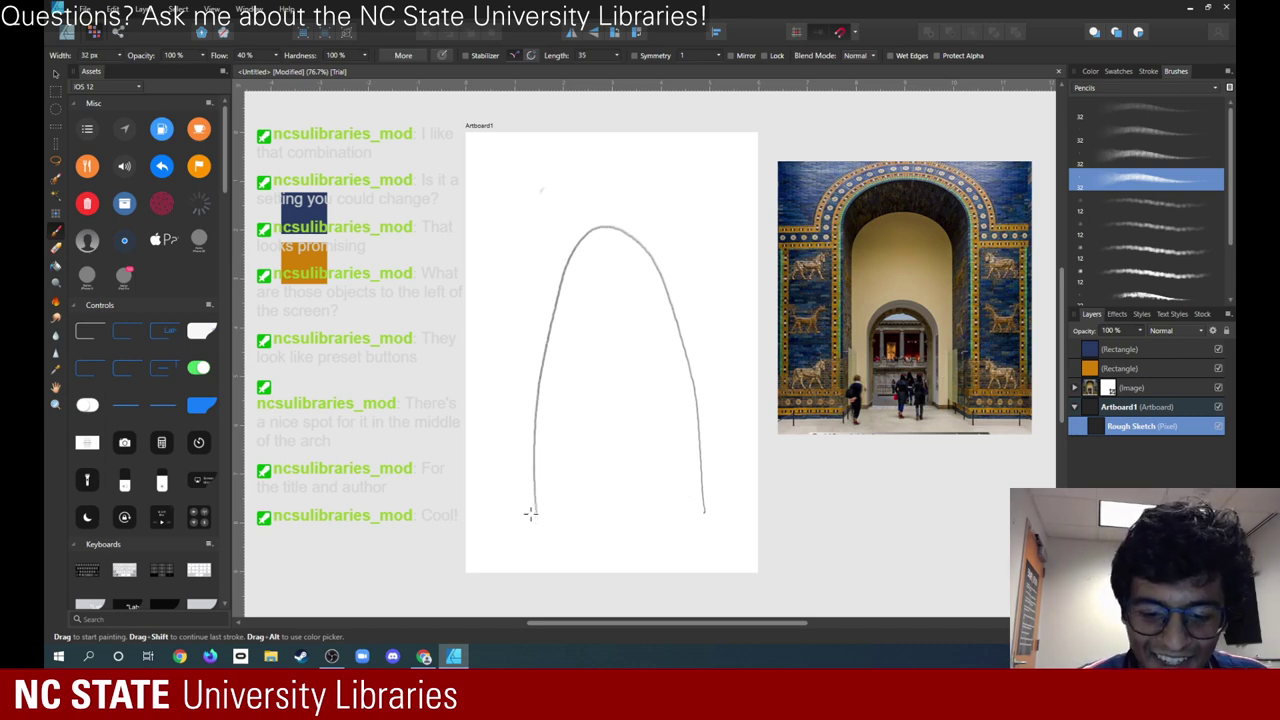
drag(533, 512, 537, 570)
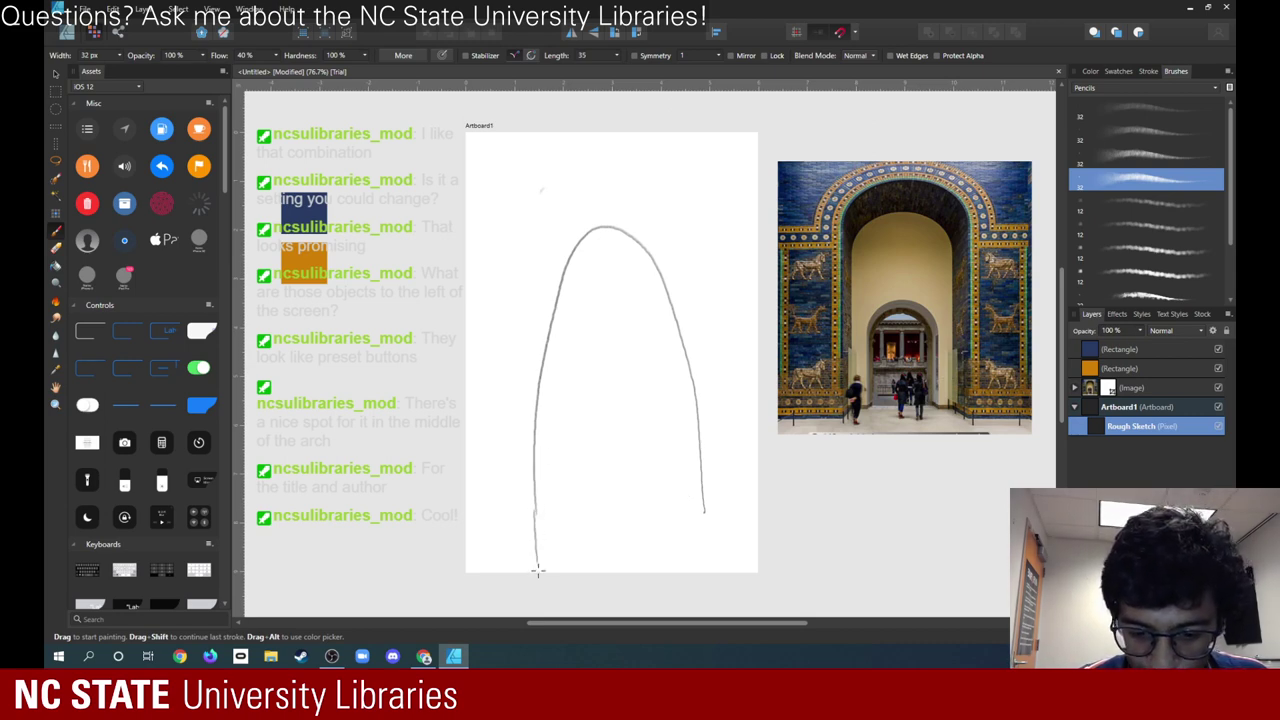
drag(700, 507, 705, 570)
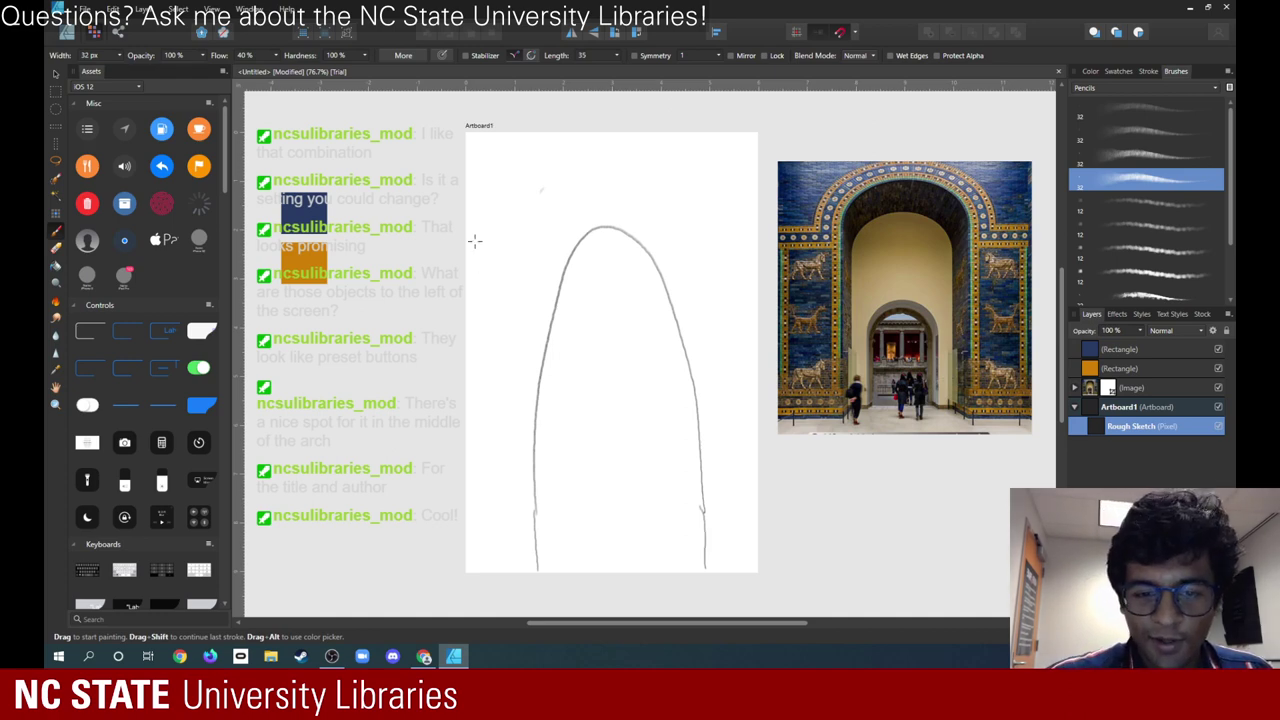
mouse_move(466, 259)
mouse_down()
mouse_move(545, 249)
mouse_move(517, 262)
mouse_move(532, 204)
mouse_move(591, 179)
mouse_move(653, 178)
mouse_move(720, 254)
mouse_move(753, 252)
mouse_up()
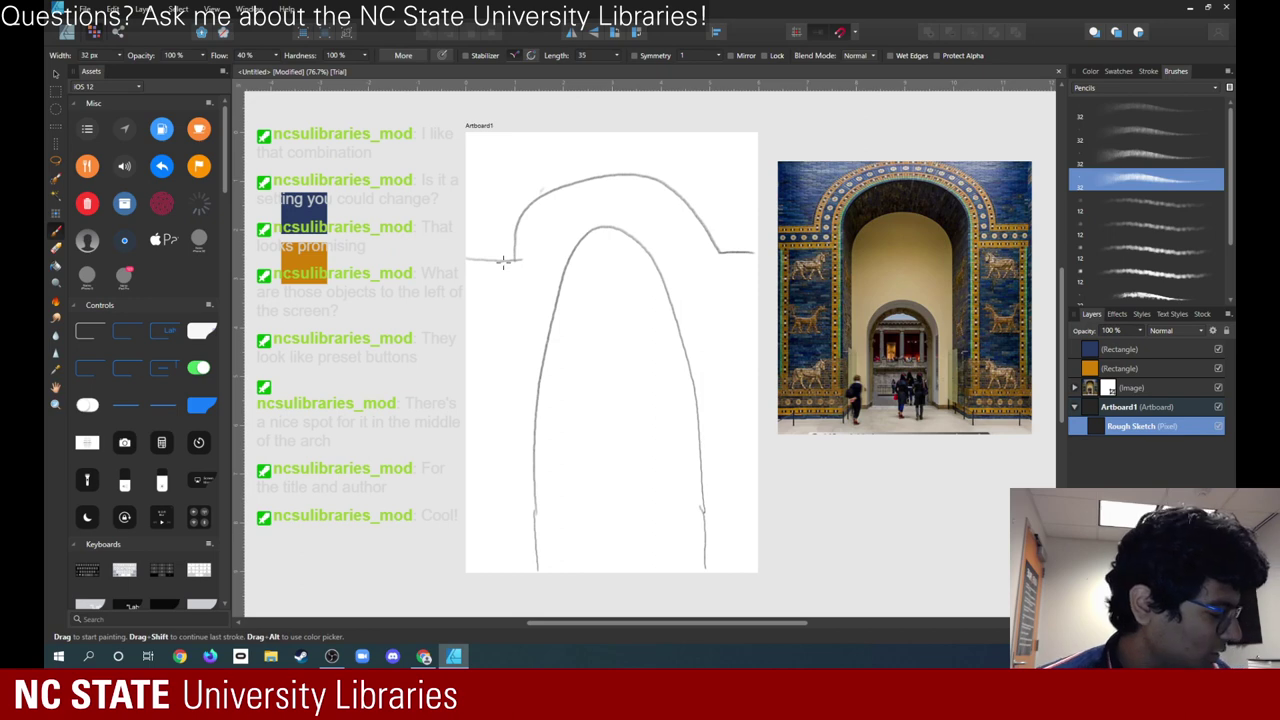
key(ctrl+z)
key(ctrl+z)
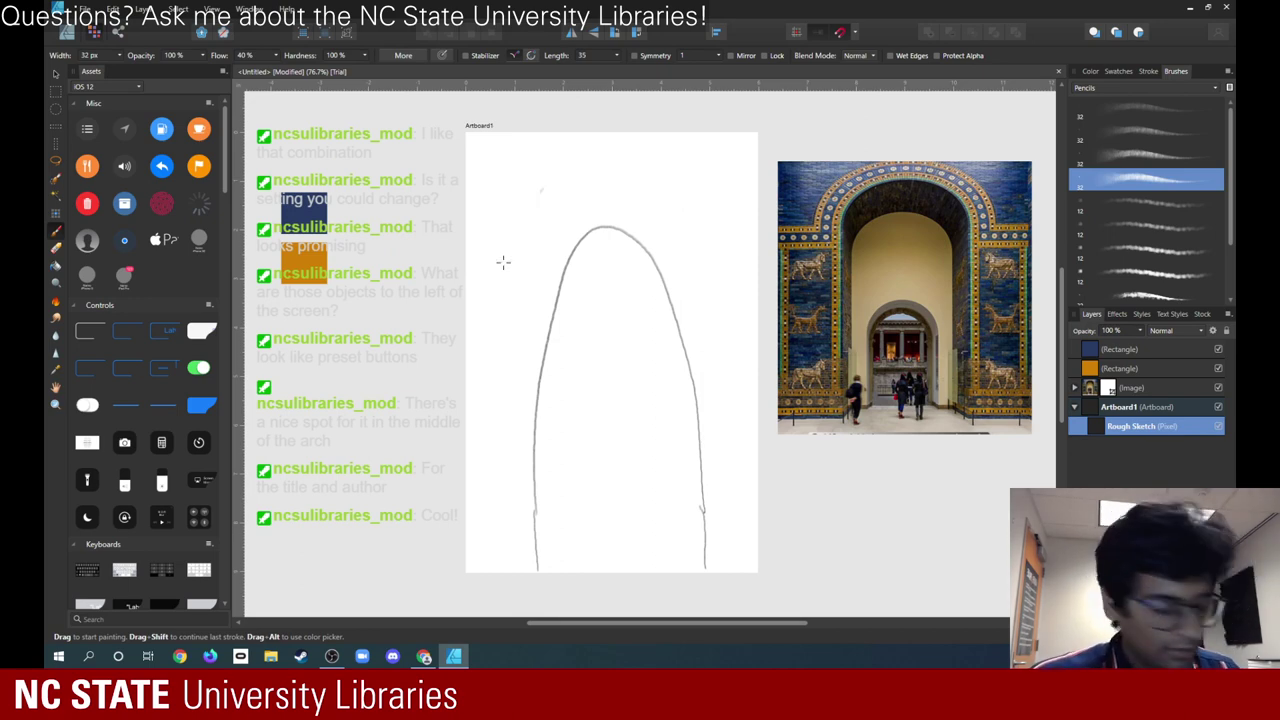
key(ctrl+z)
key(ctrl+z)
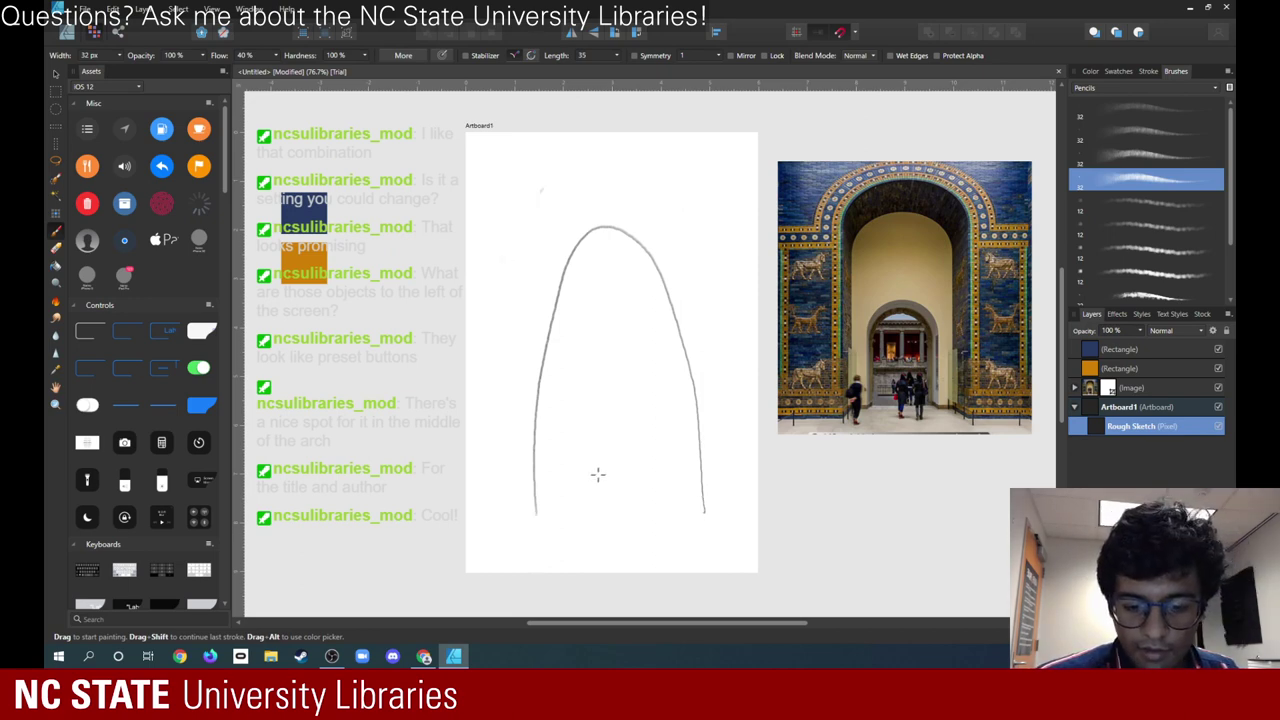
key(ctrl+z)
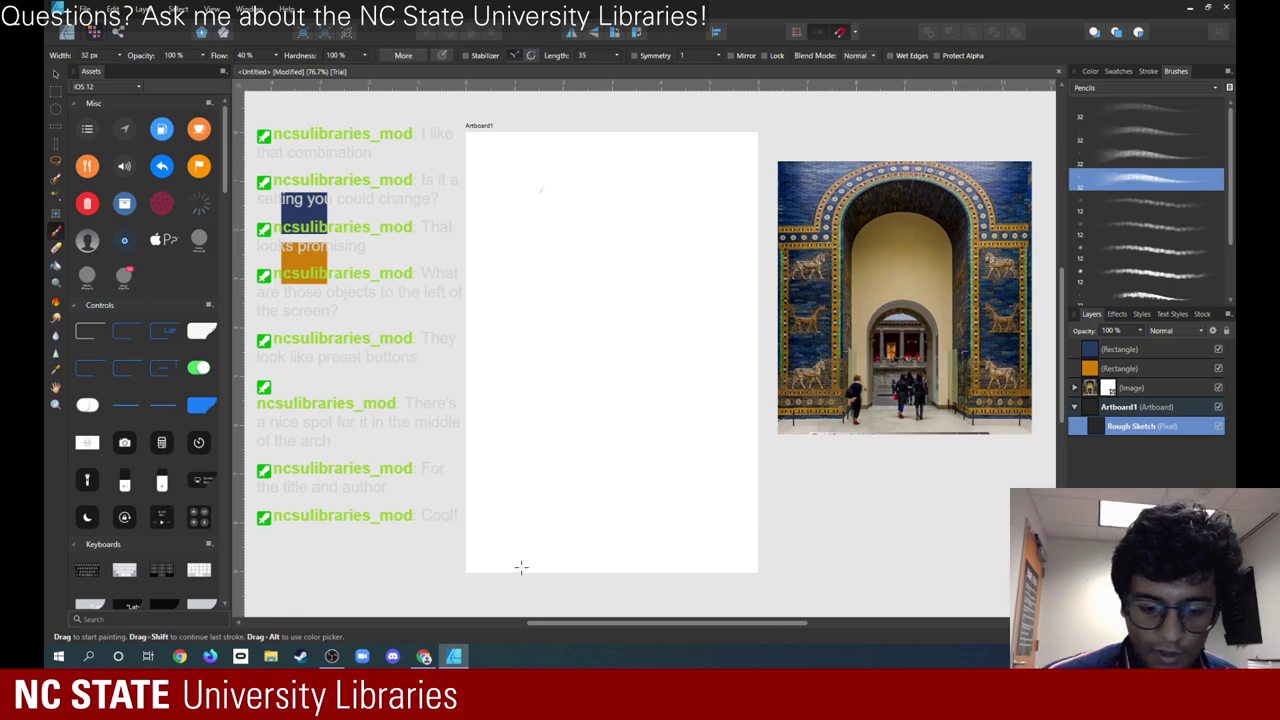
- Redraw the arch outline with an outer gate line and a left wall line
mouse_move(531, 571)
mouse_down()
mouse_move(531, 356)
mouse_move(549, 287)
mouse_move(594, 248)
mouse_move(649, 248)
mouse_move(683, 277)
mouse_move(721, 551)
mouse_up()
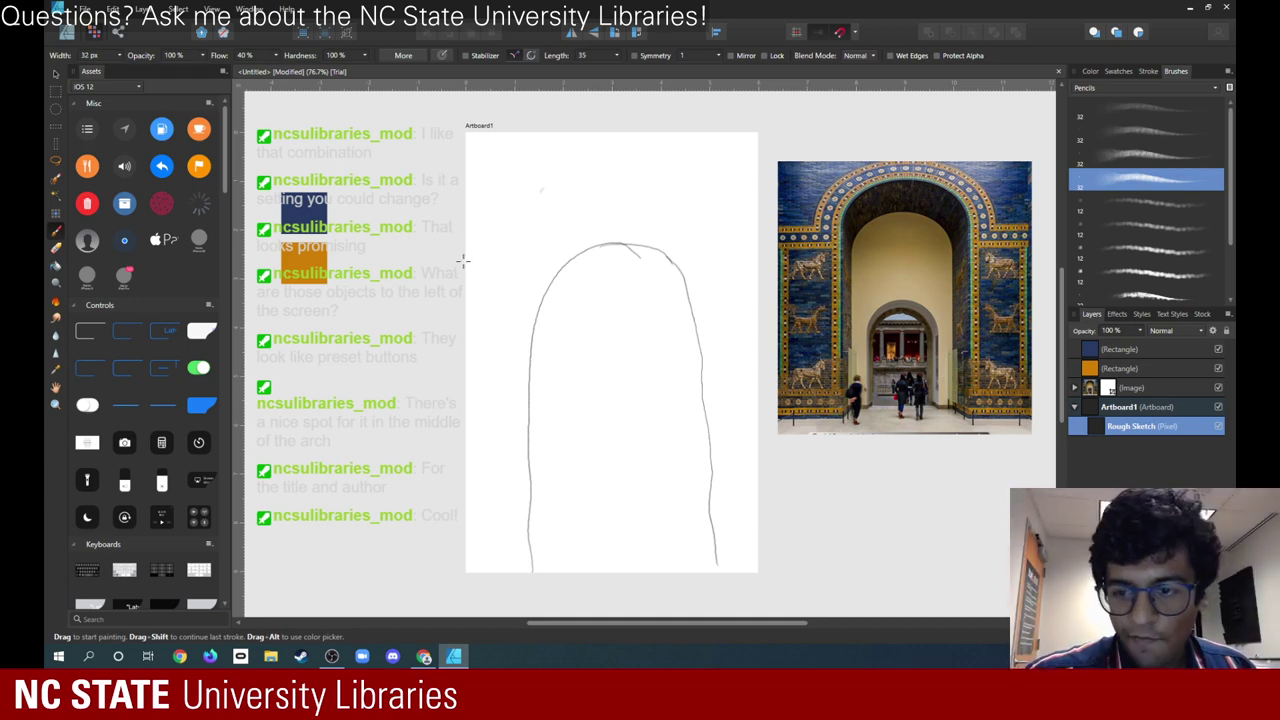
mouse_move(463, 261)
mouse_down()
mouse_move(525, 258)
mouse_move(528, 218)
mouse_move(589, 176)
mouse_move(656, 177)
mouse_move(701, 213)
mouse_move(723, 258)
mouse_move(768, 254)
mouse_up()
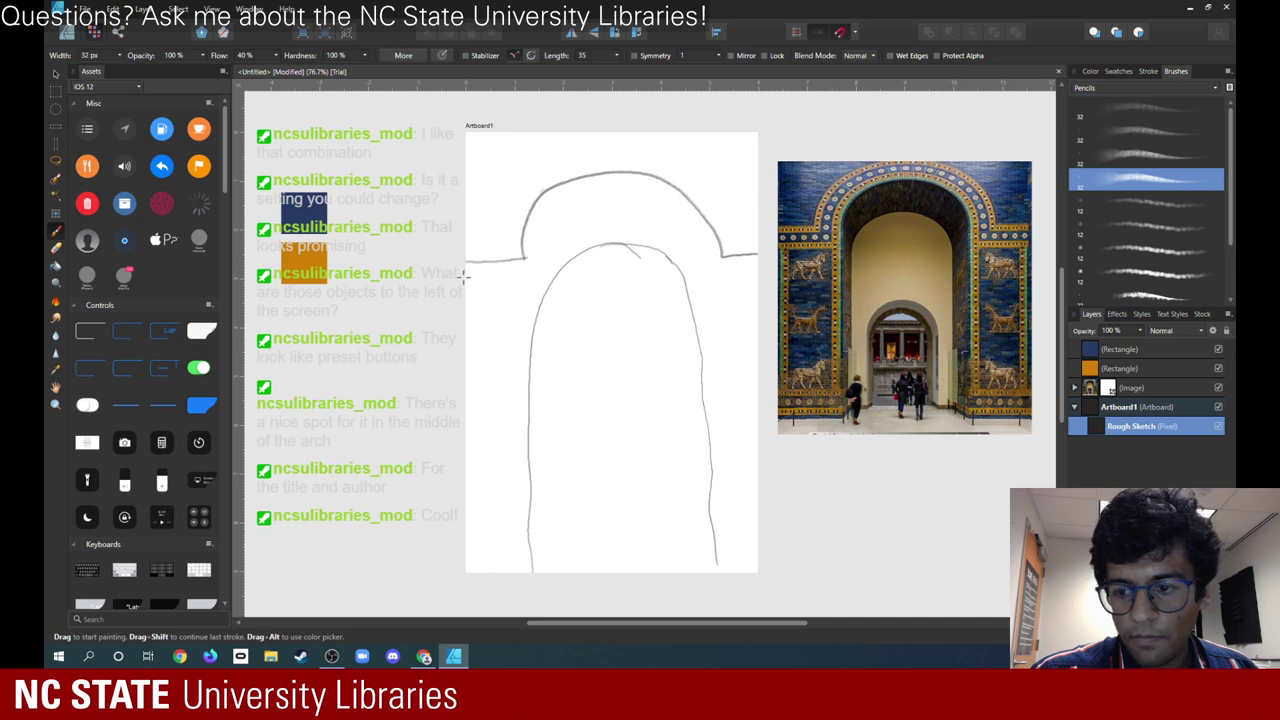
mouse_move(465, 268)
mouse_down()
mouse_move(529, 270)
mouse_move(528, 244)
mouse_move(556, 209)
mouse_move(614, 189)
mouse_move(703, 252)
mouse_up()
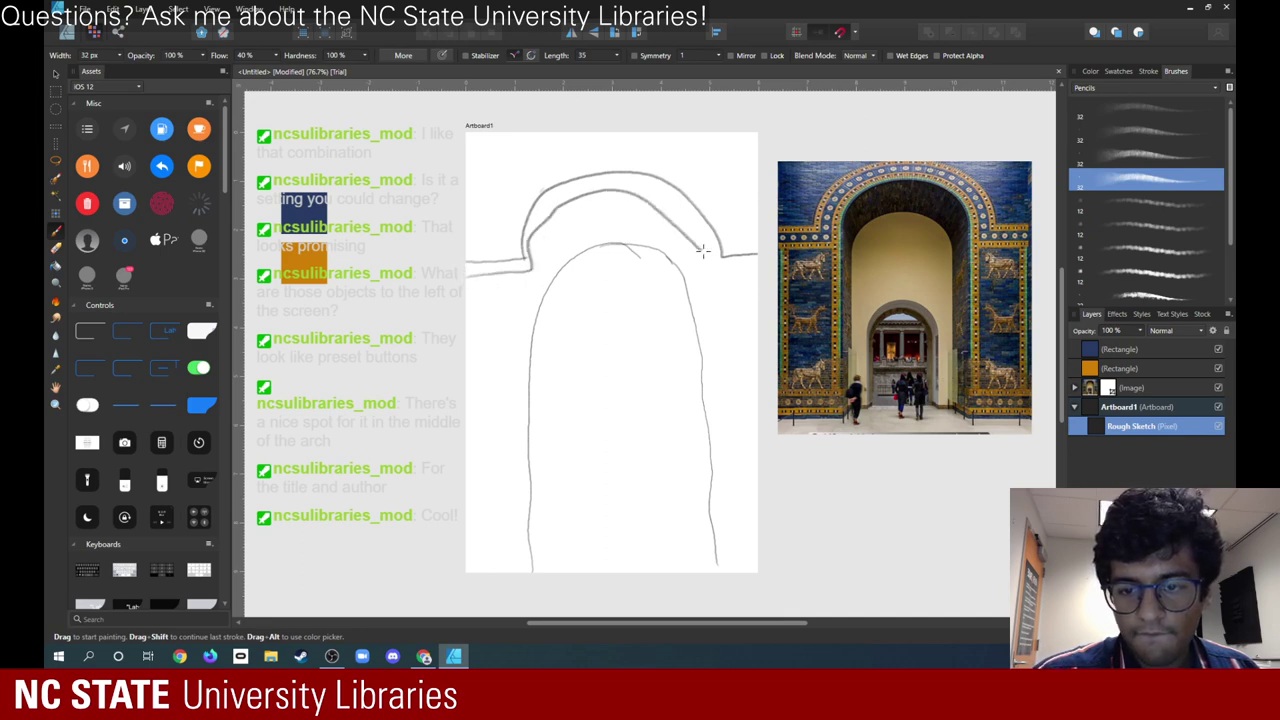
key(ctrl+z)
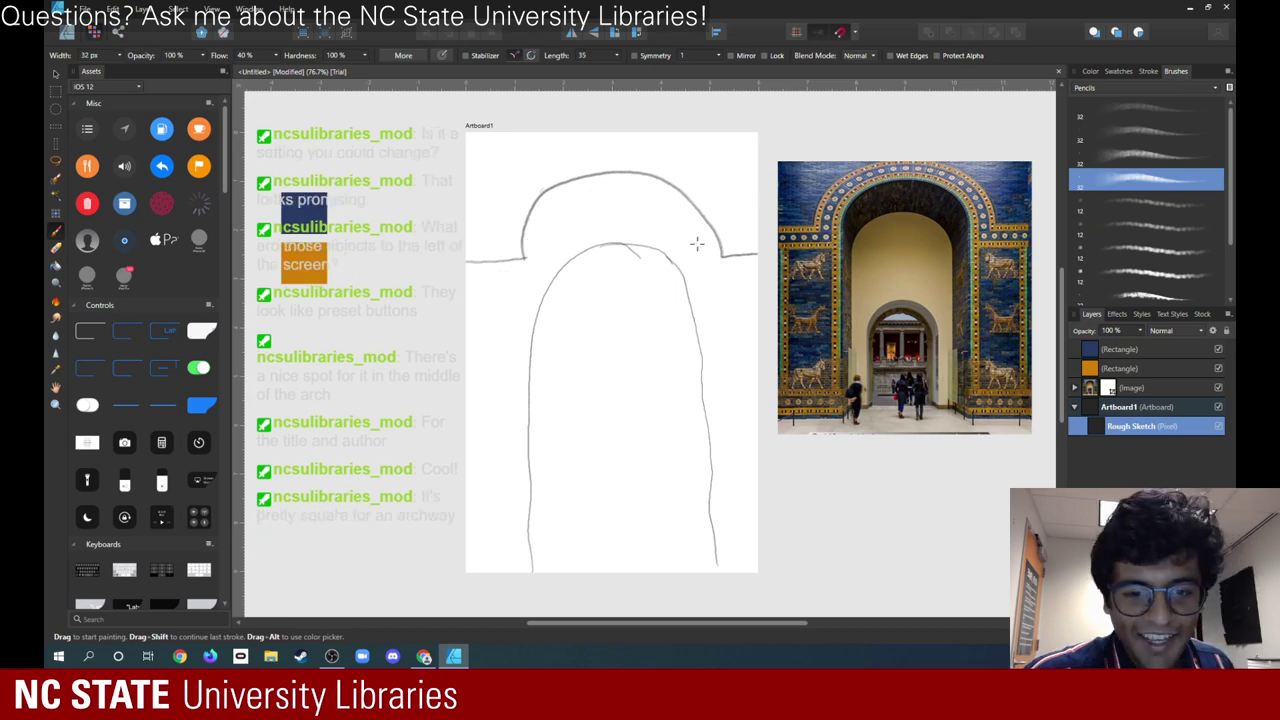
drag(463, 270, 521, 268)
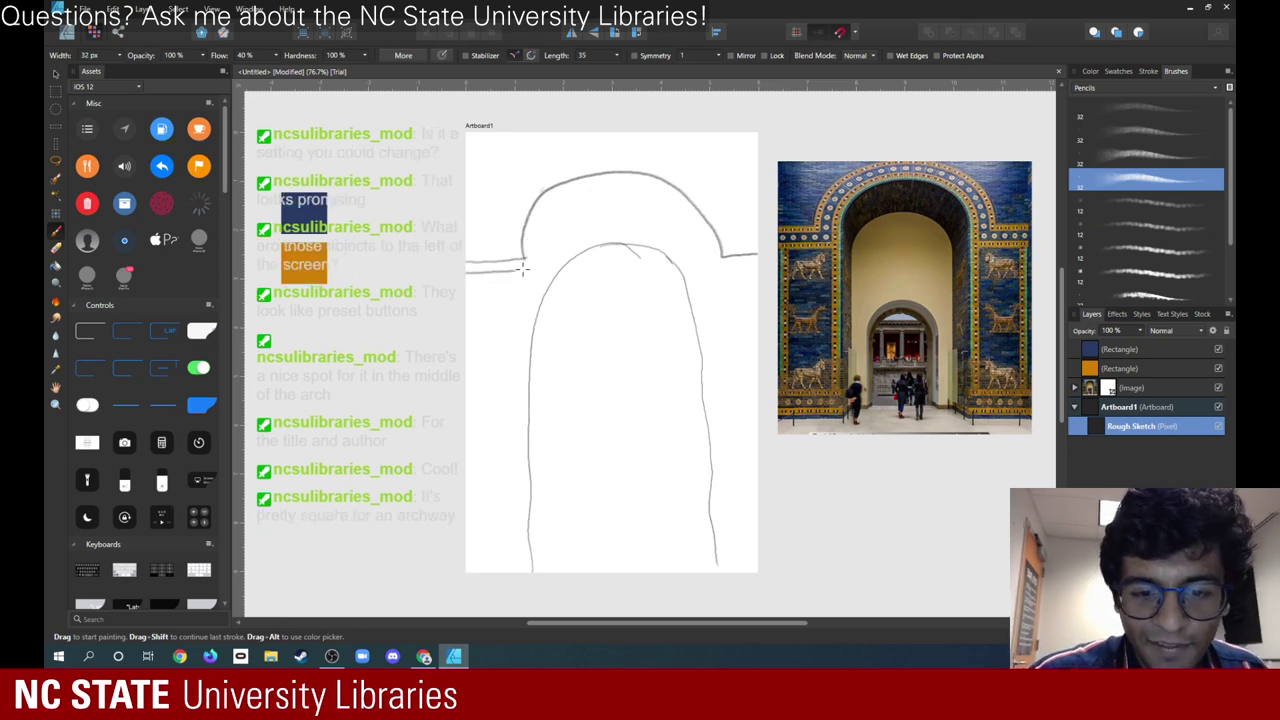
mouse_move(530, 224)
mouse_down()
mouse_move(518, 270)
mouse_move(545, 201)
mouse_move(587, 187)
mouse_move(531, 241)
mouse_move(561, 197)
mouse_move(638, 186)
mouse_move(690, 219)
mouse_move(718, 267)
mouse_move(756, 260)
mouse_up()
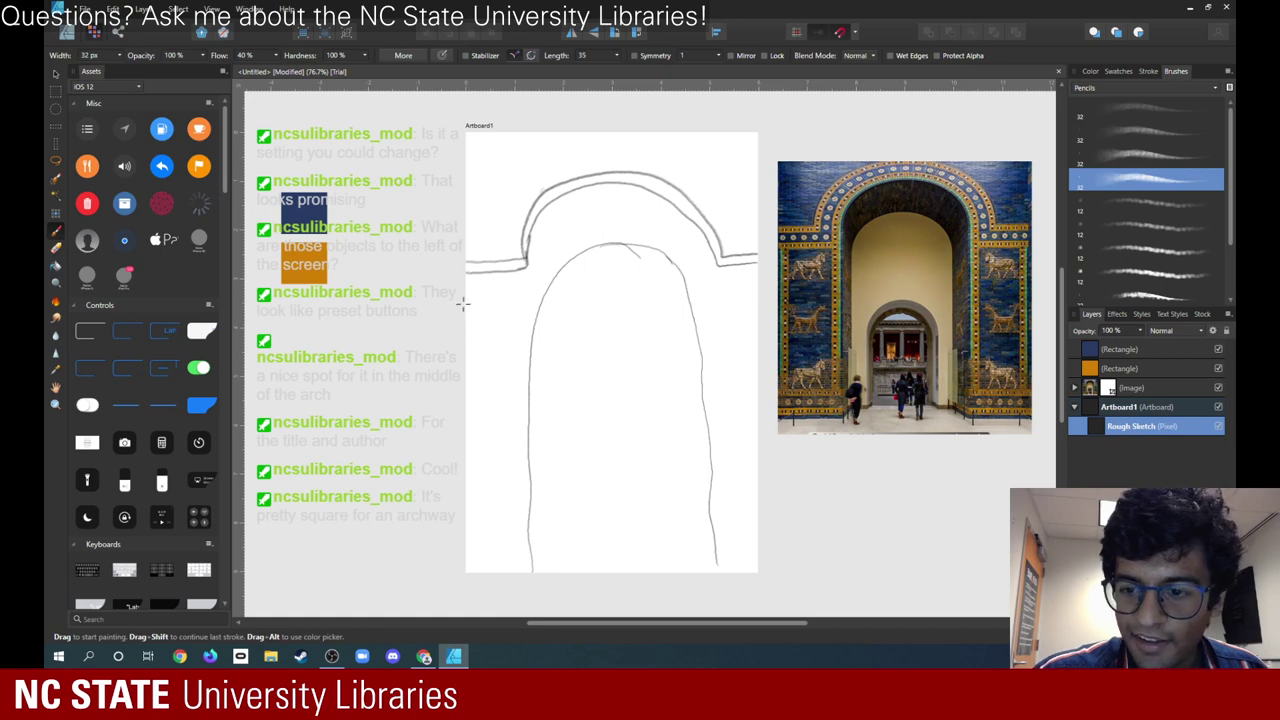
- Add the inner arch line and wall lines, and run both gate sides down the page
drag(472, 304, 538, 300)
mouse_move(466, 318)
mouse_down()
mouse_move(541, 309)
mouse_move(534, 285)
mouse_move(558, 254)
mouse_move(602, 235)
mouse_move(677, 246)
mouse_move(700, 270)
mouse_move(703, 300)
mouse_move(770, 296)
mouse_up()
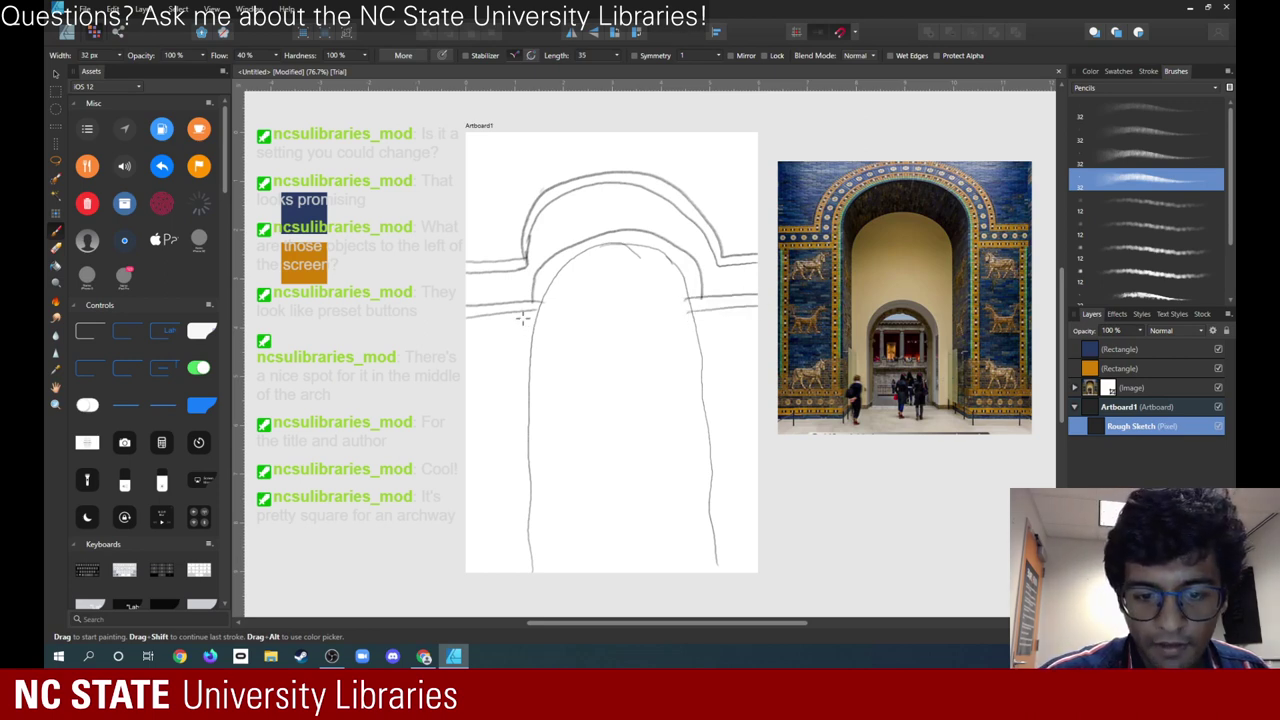
drag(522, 316, 533, 572)
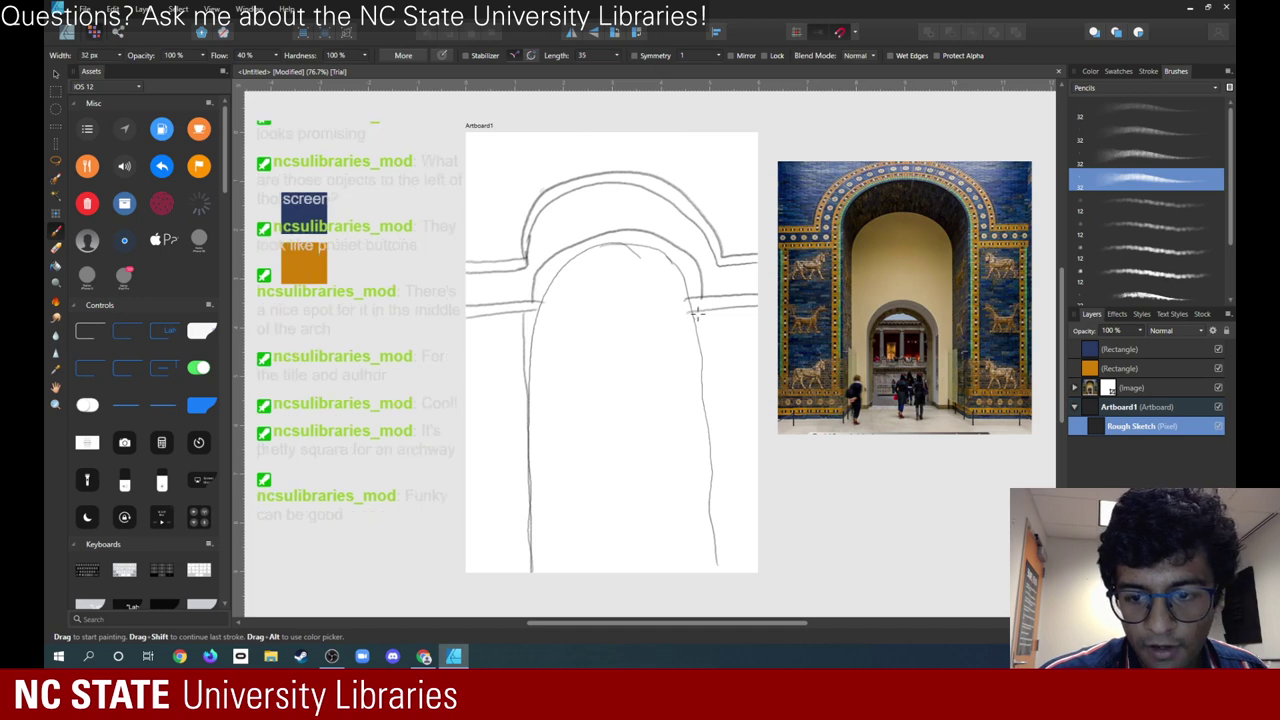
drag(700, 312, 713, 583)
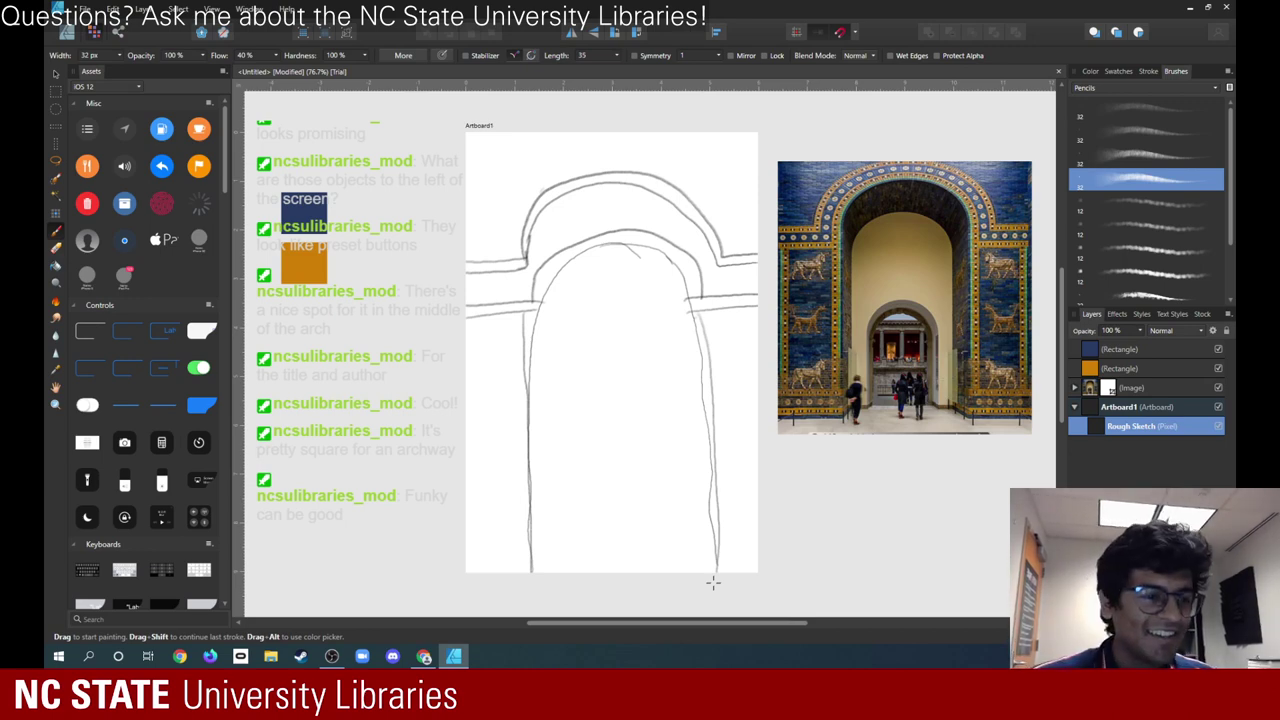
- Shift the arch sketch up about 30 px and extend the left gate line to the artboard bottom
click(57, 248)
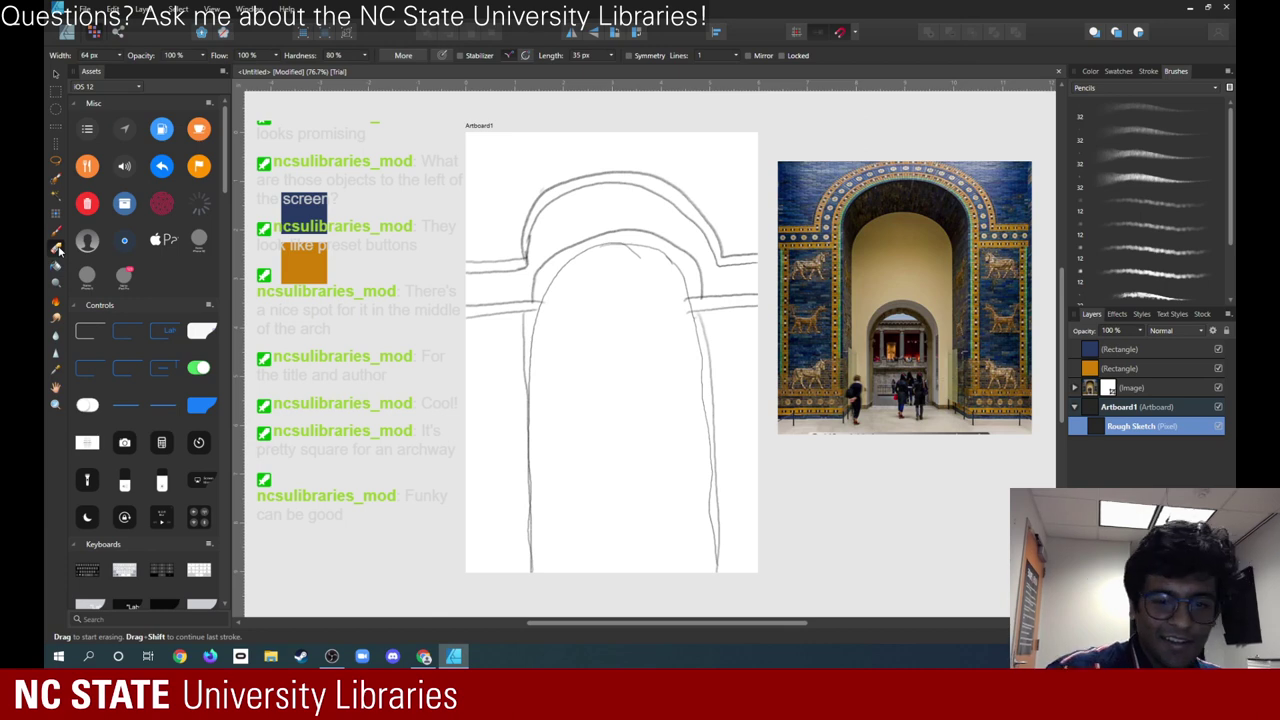
click(57, 229)
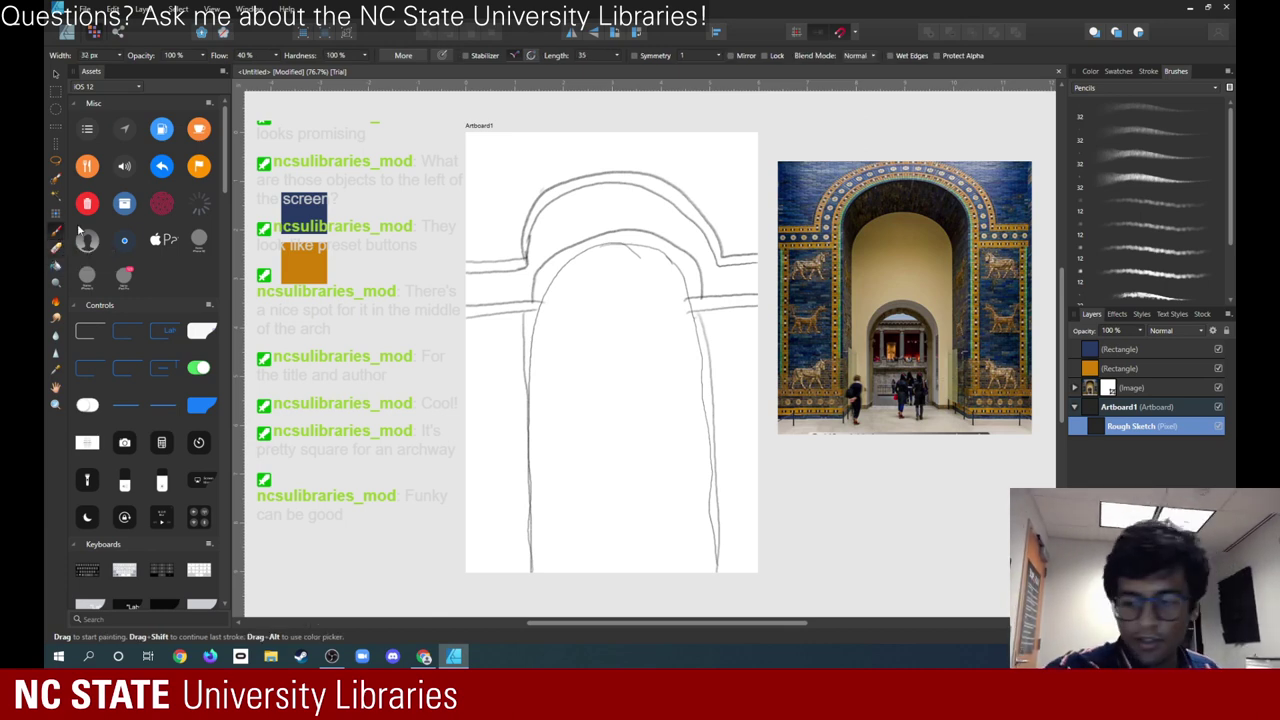
double_click(1182, 426)
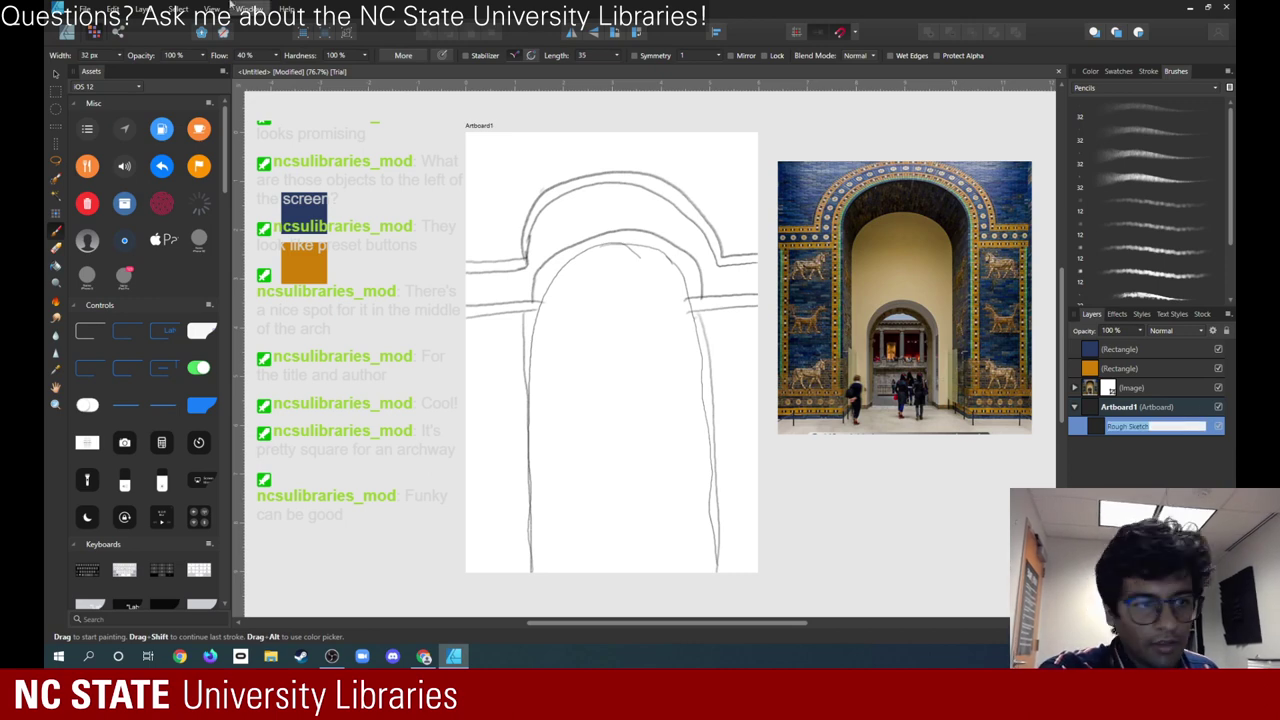
click(56, 73)
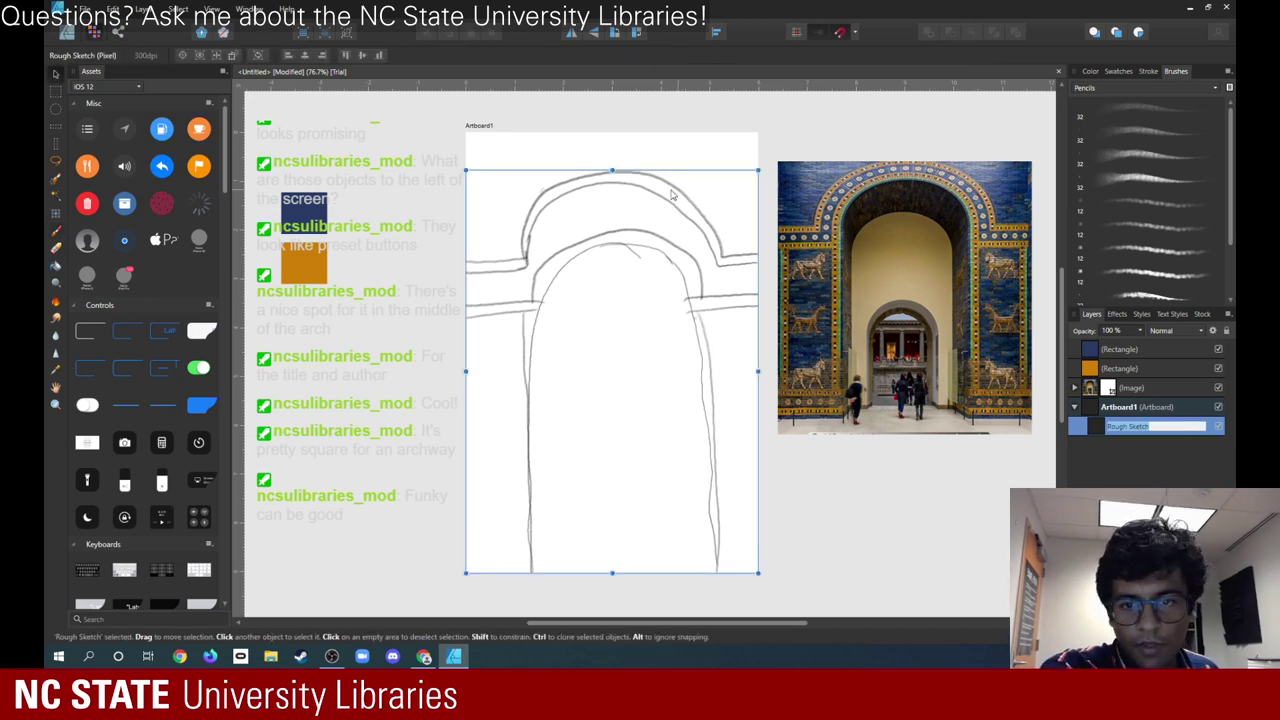
drag(619, 200, 618, 153)
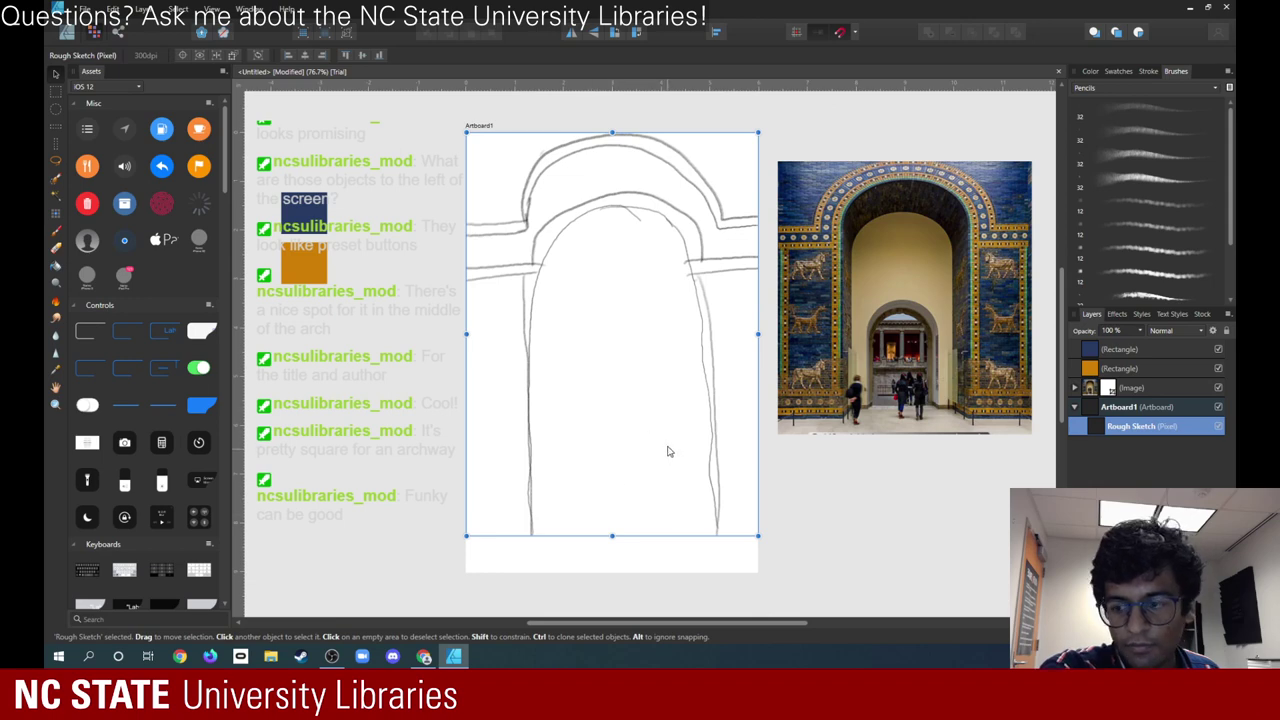
click(57, 230)
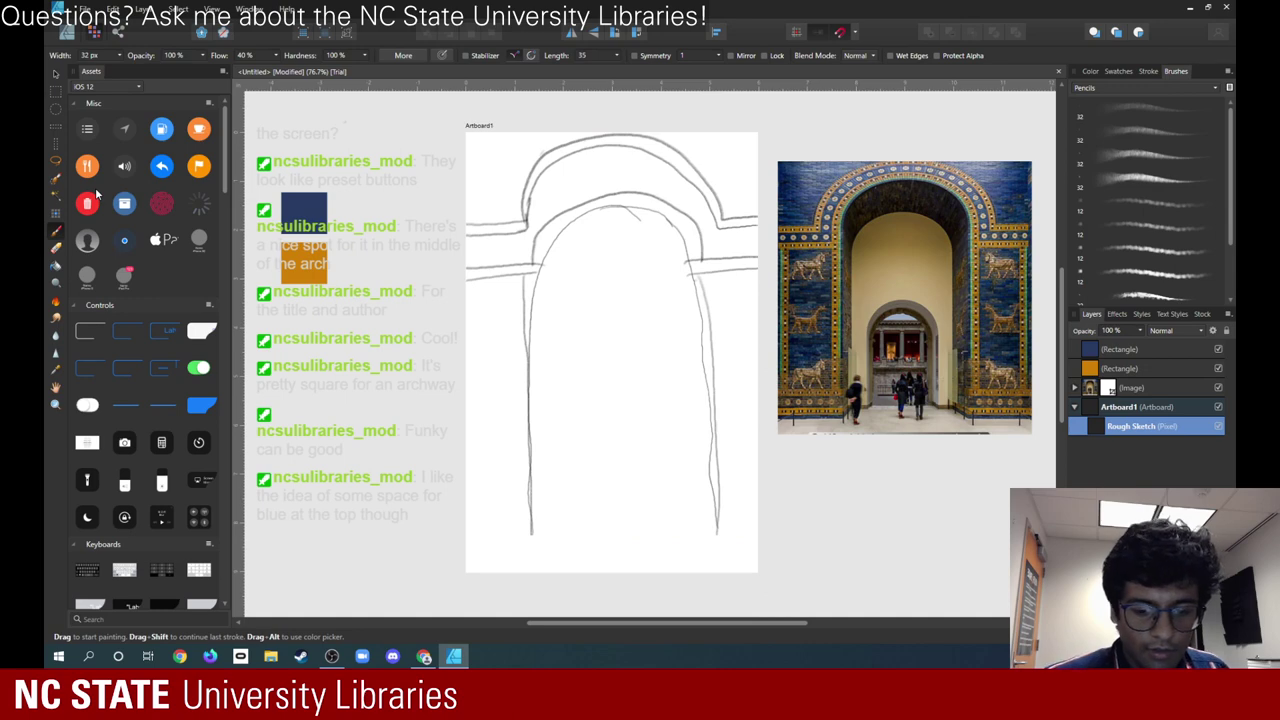
drag(530, 532, 532, 566)
- Extend the right gate line down and hand-letter 'The Richest Man In Babylon' inside the arch
drag(714, 514, 712, 568)
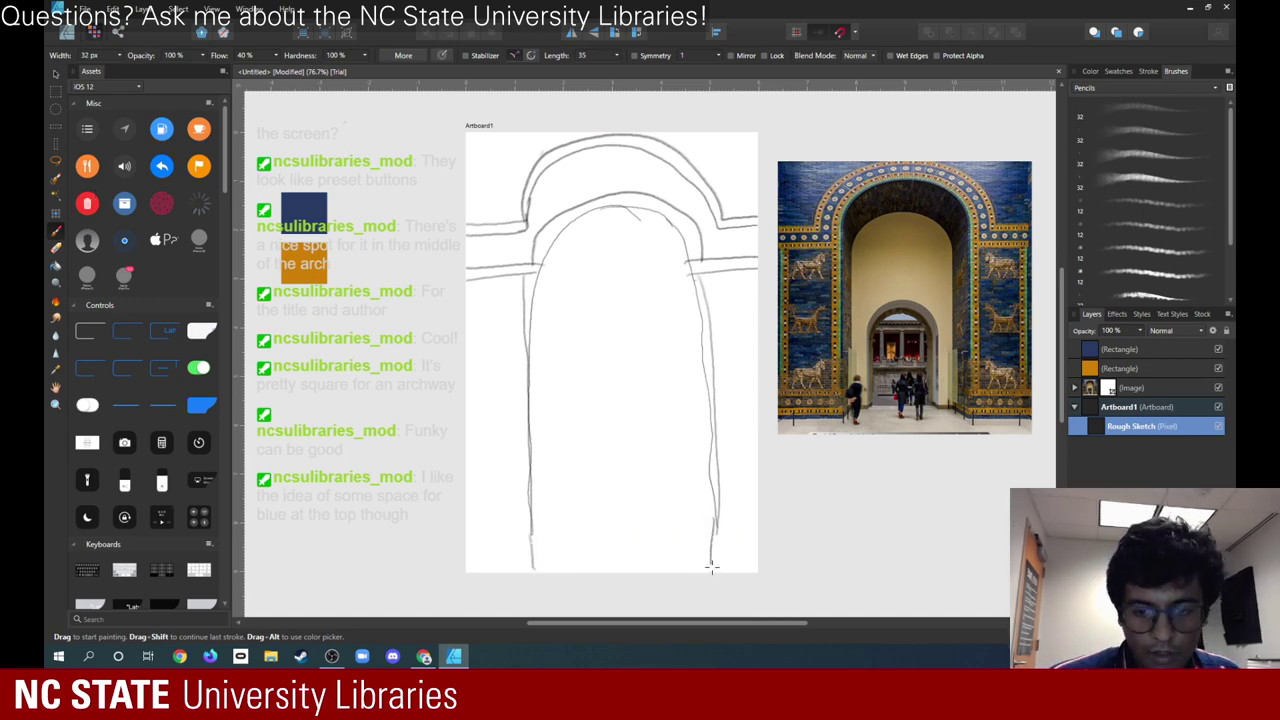
drag(546, 283, 564, 281)
mouse_move(555, 283)
mouse_down()
mouse_move(557, 303)
mouse_move(618, 284)
mouse_up()
mouse_move(567, 327)
mouse_down()
mouse_move(569, 350)
mouse_move(601, 352)
mouse_move(650, 316)
mouse_move(652, 330)
mouse_up()
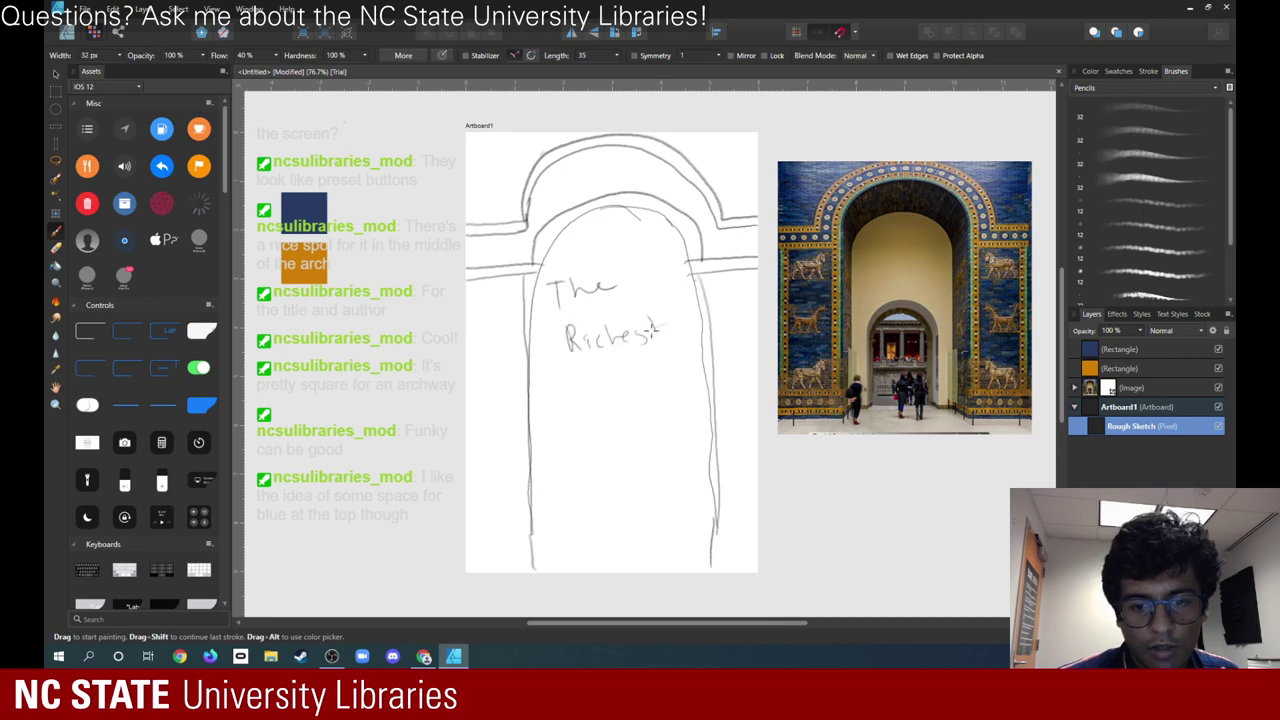
mouse_move(562, 396)
mouse_down()
mouse_move(576, 382)
mouse_move(635, 380)
mouse_move(584, 436)
mouse_move(636, 412)
mouse_move(613, 458)
mouse_move(638, 440)
mouse_move(674, 448)
mouse_move(707, 432)
mouse_up()
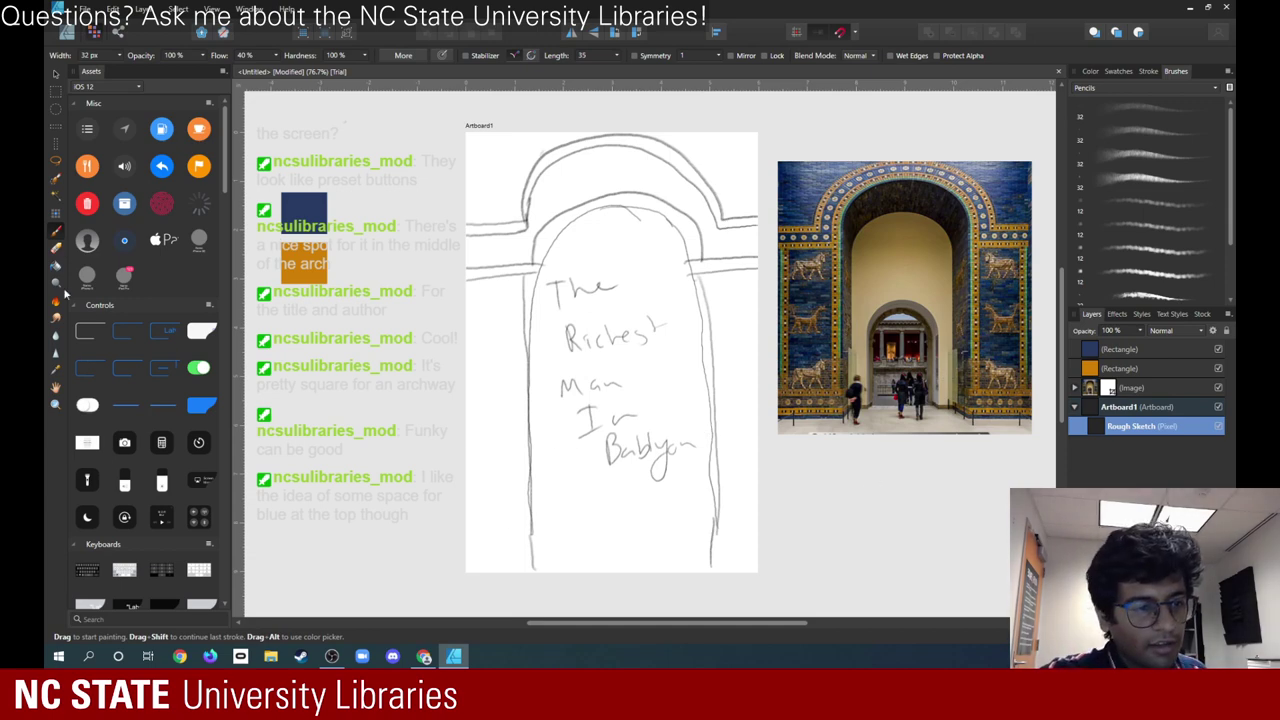
- Erase the bottom end of the arch's left line, then go back to the pencil brush
click(55, 248)
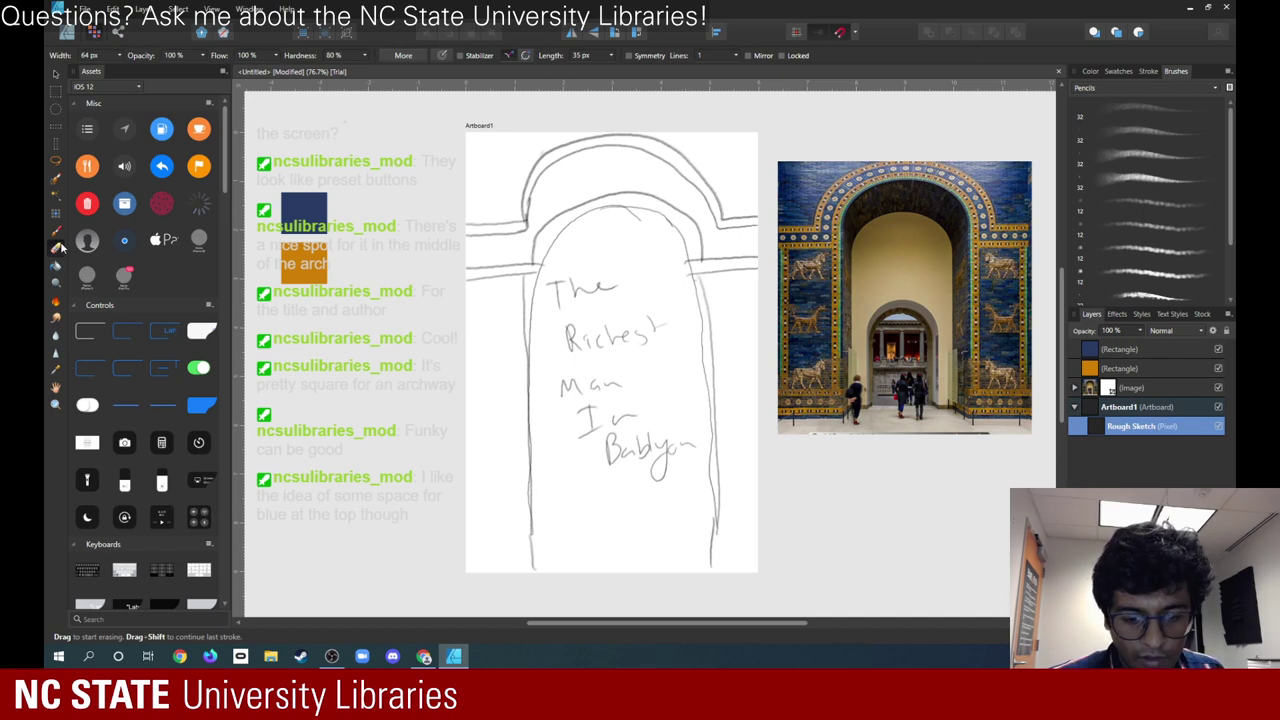
drag(528, 540, 533, 570)
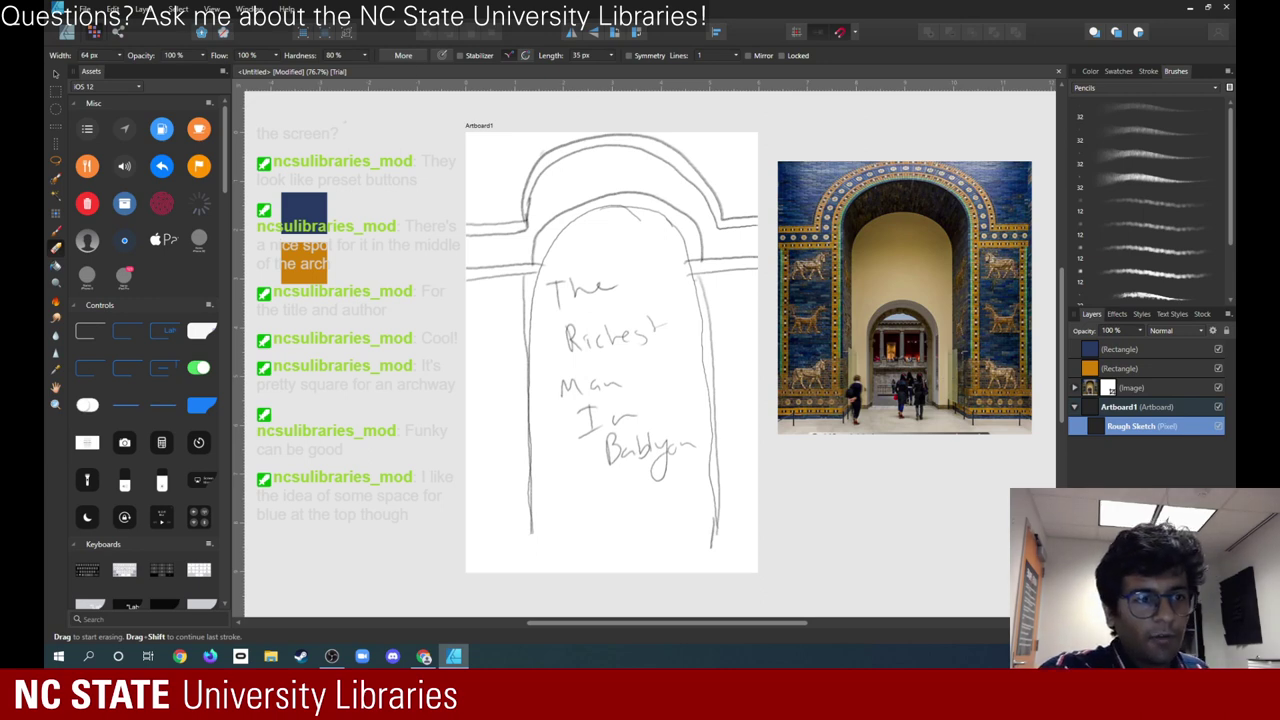
click(56, 73)
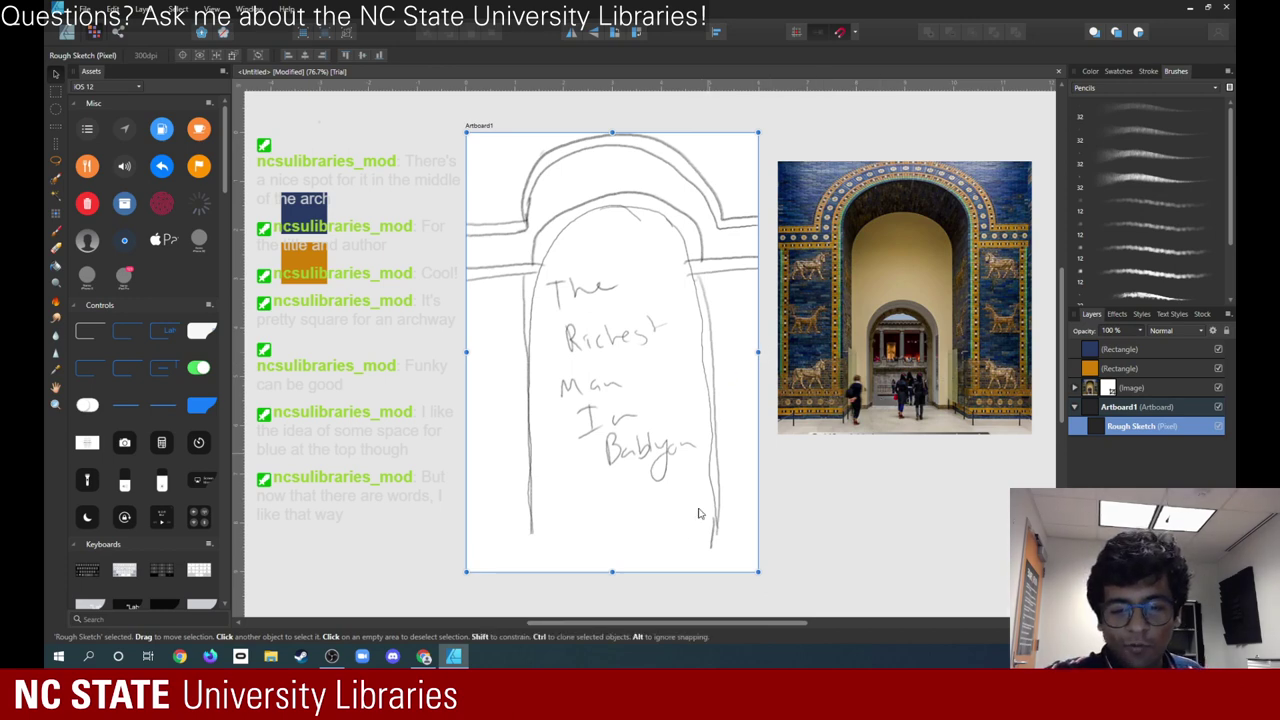
right_click(487, 179)
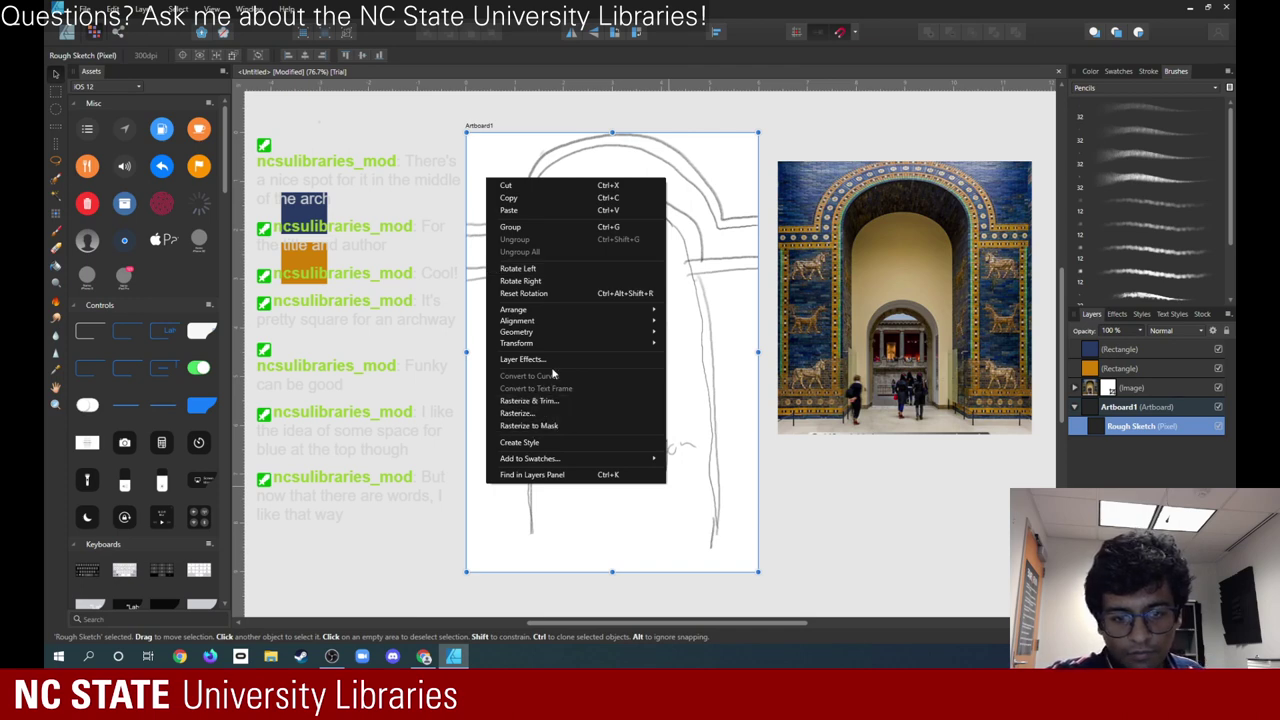
click(901, 516)
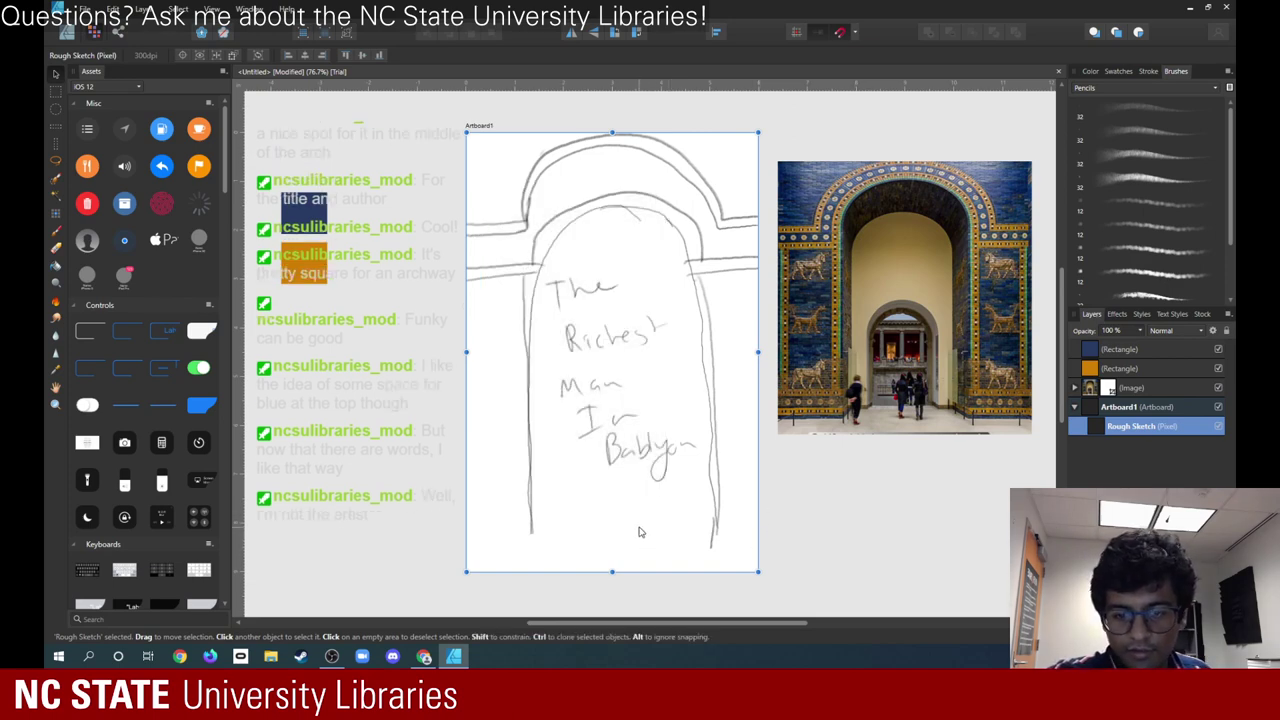
click(57, 244)
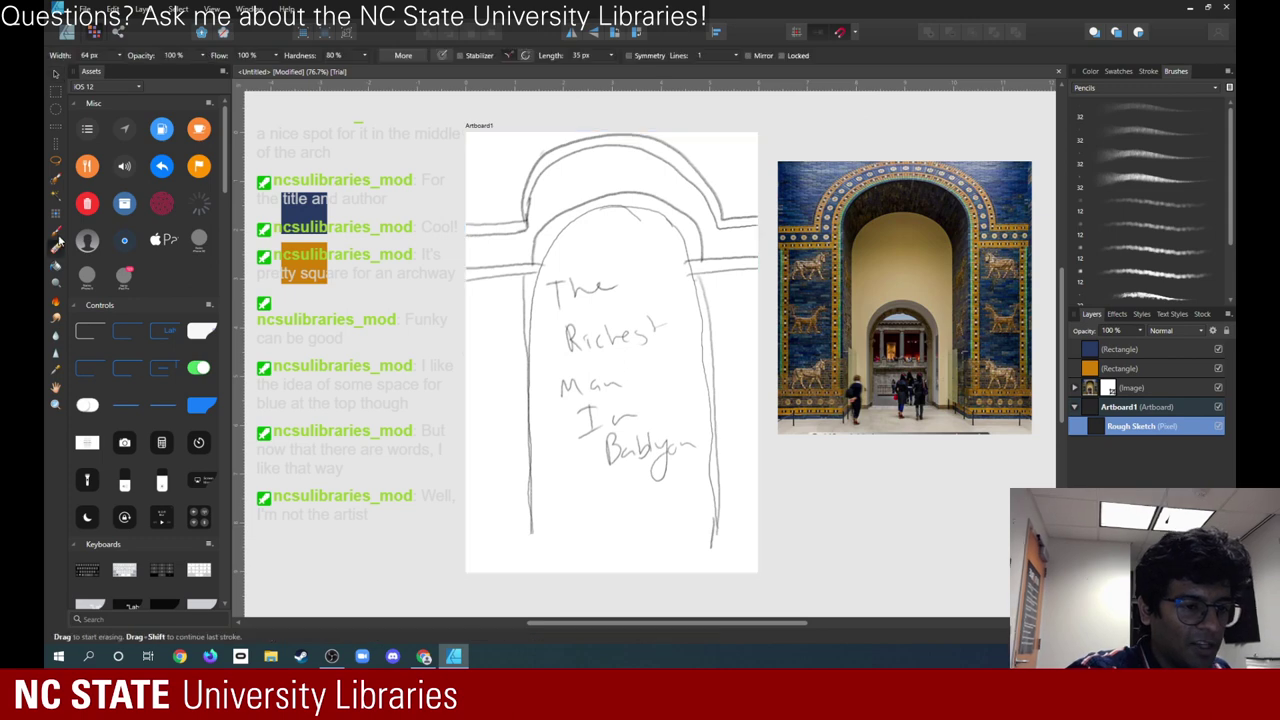
click(56, 230)
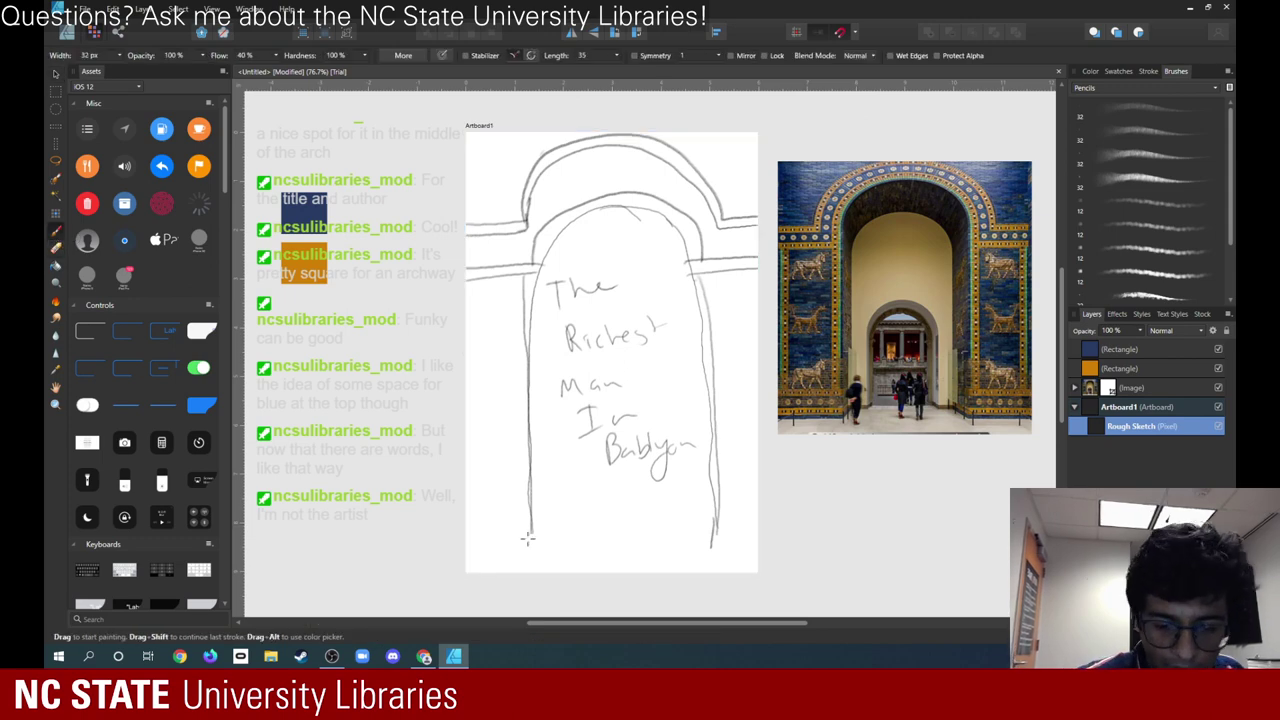
- Extend both archway lines downward and sketch a short ground line at the lower left
drag(531, 541, 532, 568)
drag(710, 542, 709, 568)
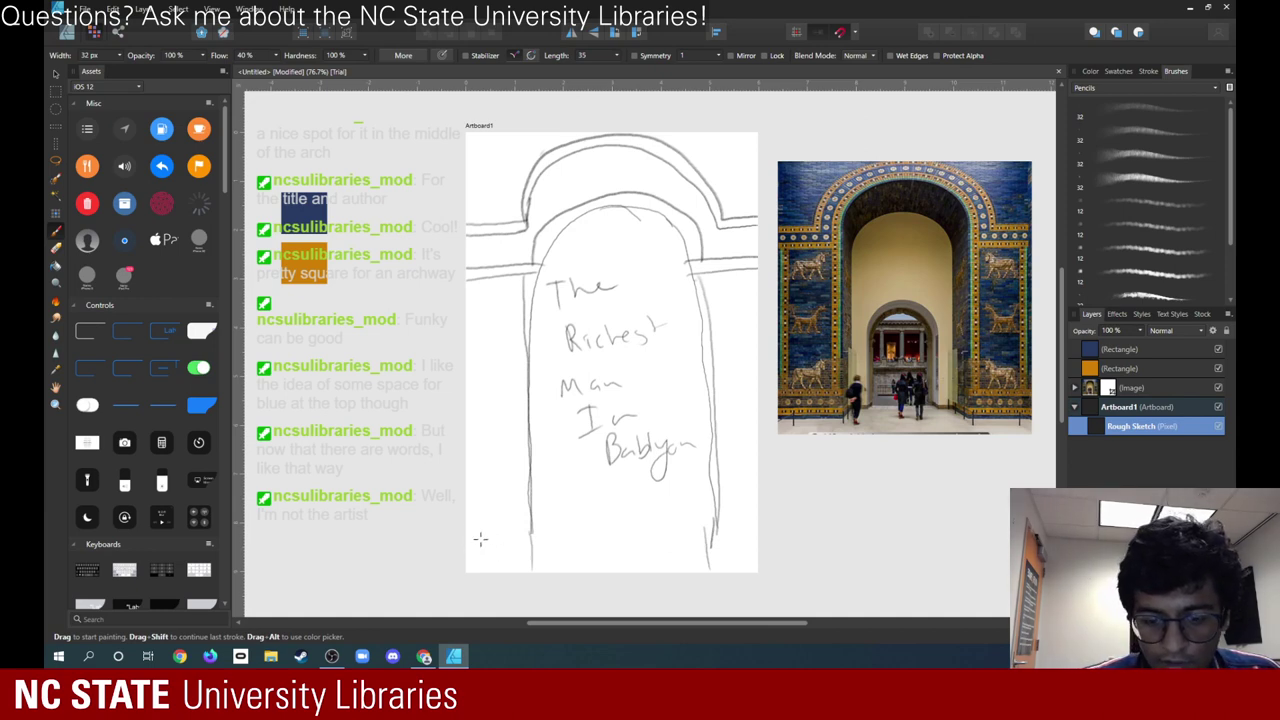
mouse_move(463, 532)
mouse_down()
mouse_move(519, 534)
mouse_move(463, 546)
mouse_move(510, 544)
mouse_move(464, 566)
mouse_move(552, 564)
mouse_up()
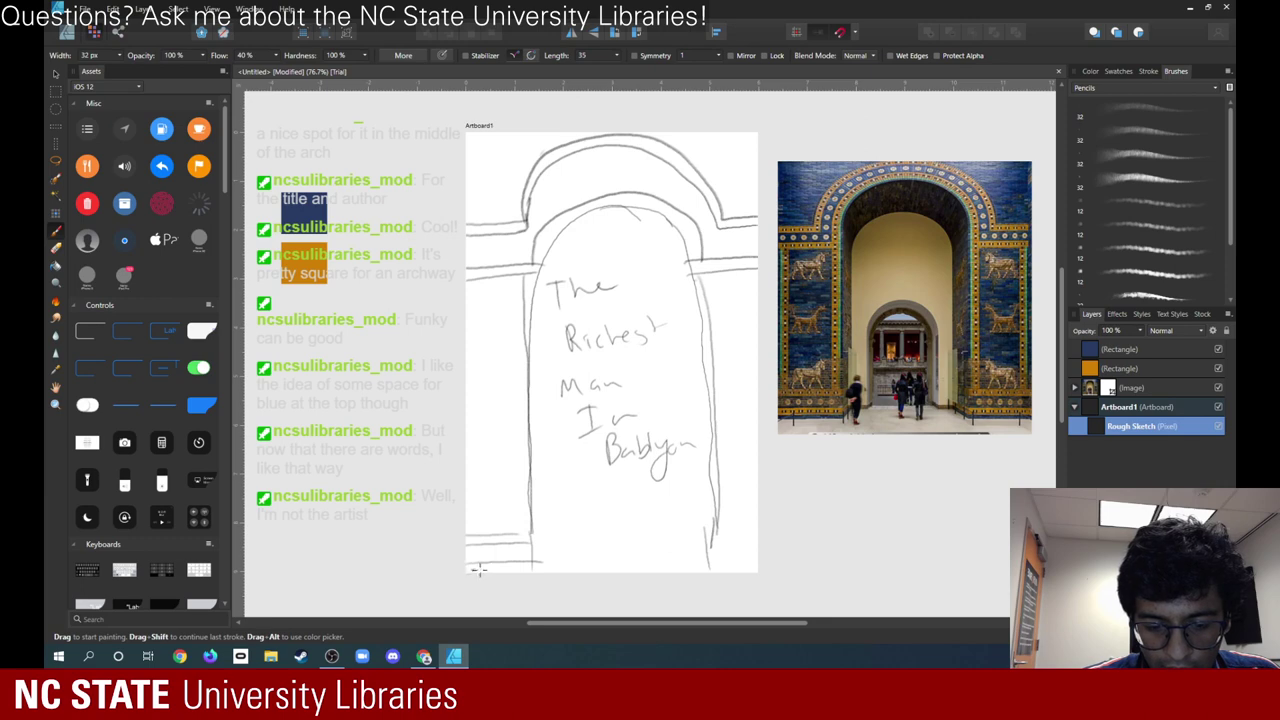
drag(514, 569, 521, 563)
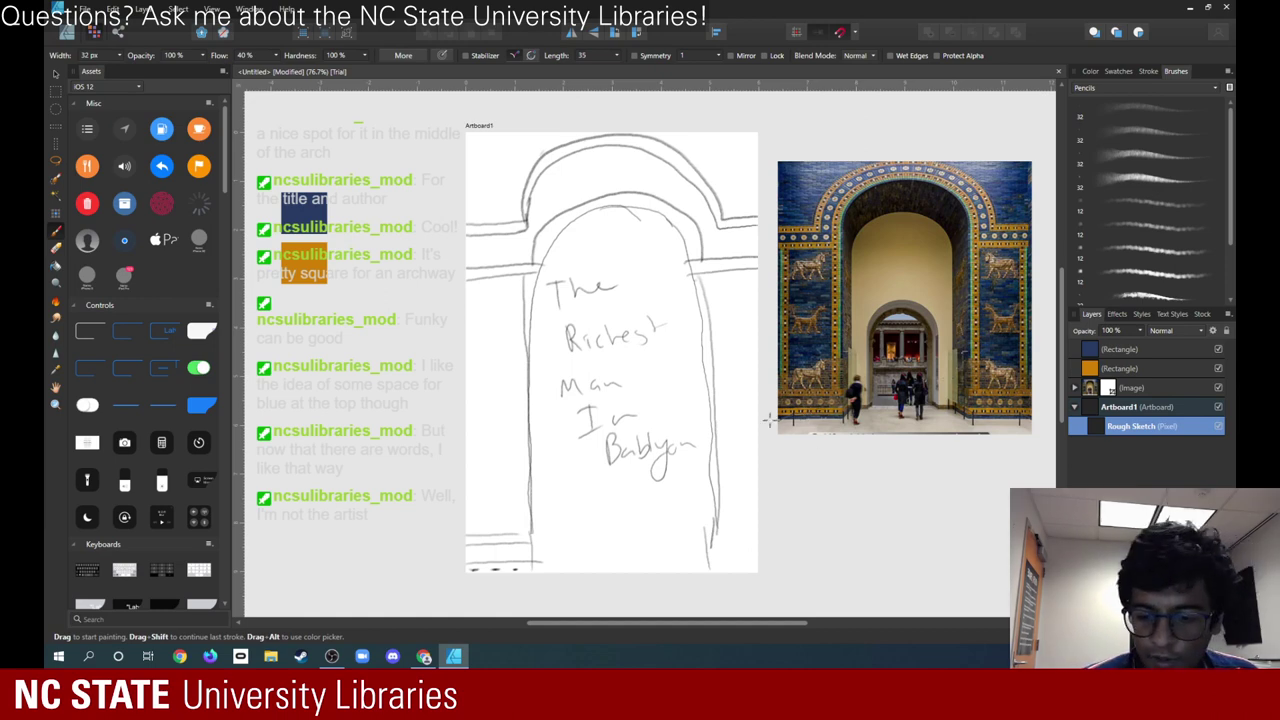
drag(463, 543, 524, 540)
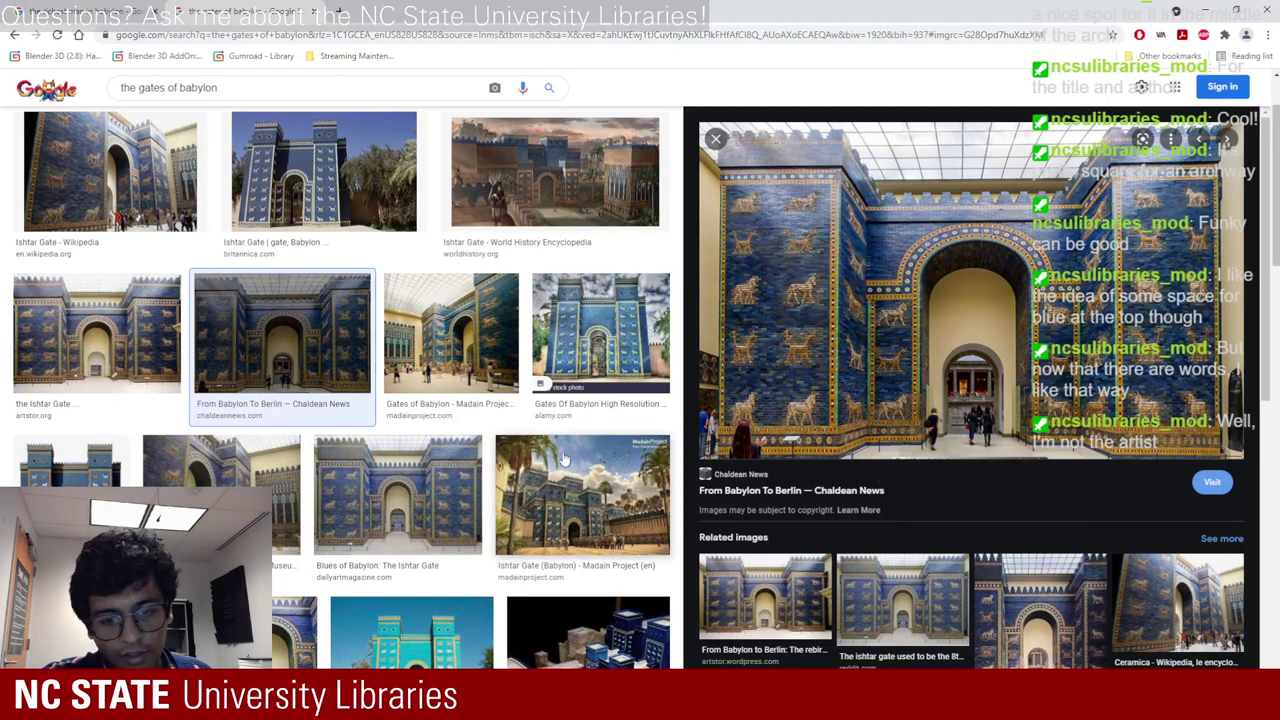
- Preview the Britannica and Wikipedia Ishtar Gate images in the gates of babylon results
click(325, 205)
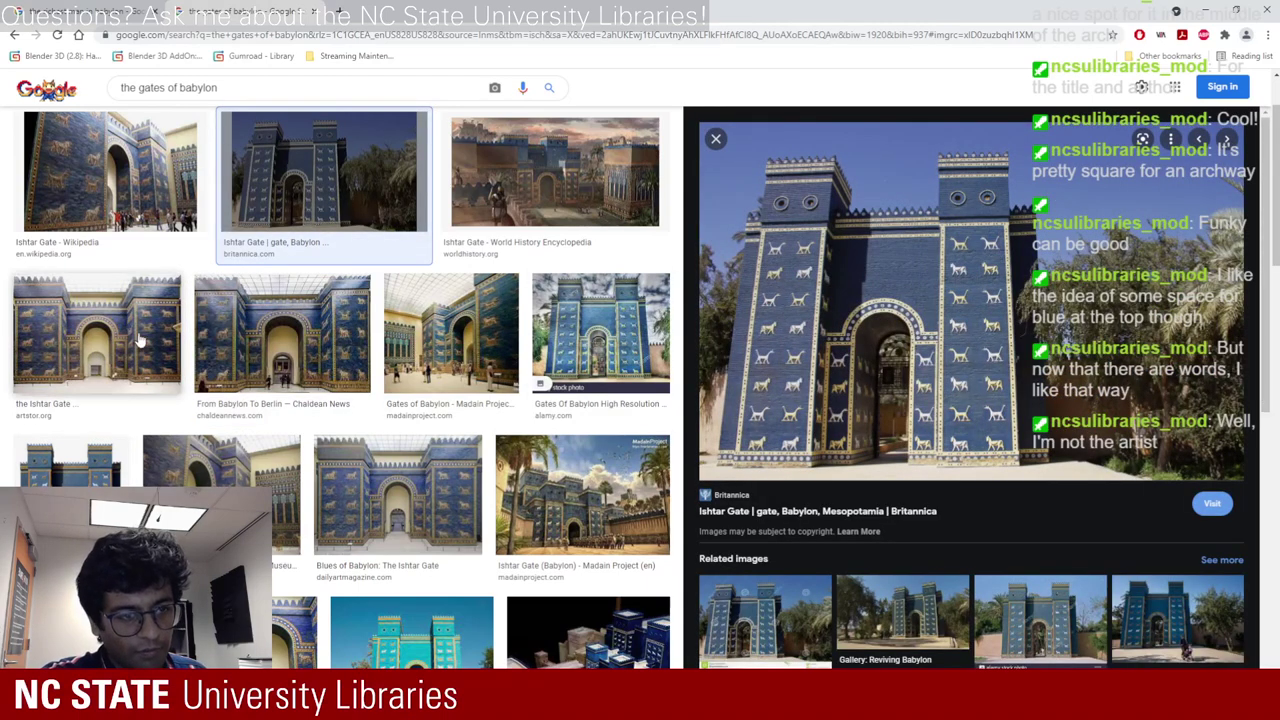
click(140, 152)
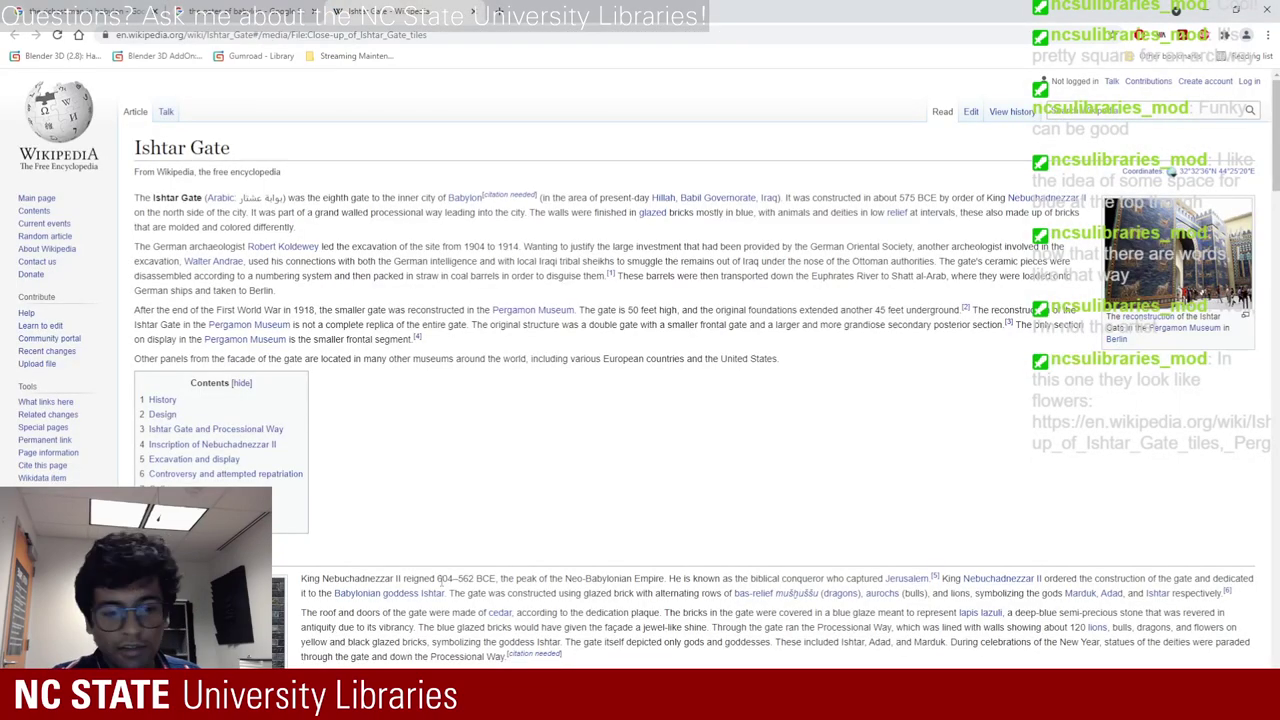
- Scroll the Ishtar Gate article to its History and Design sections with the relief pictures
scroll(668, 541, down, 4)
scroll(668, 541, down, 3)
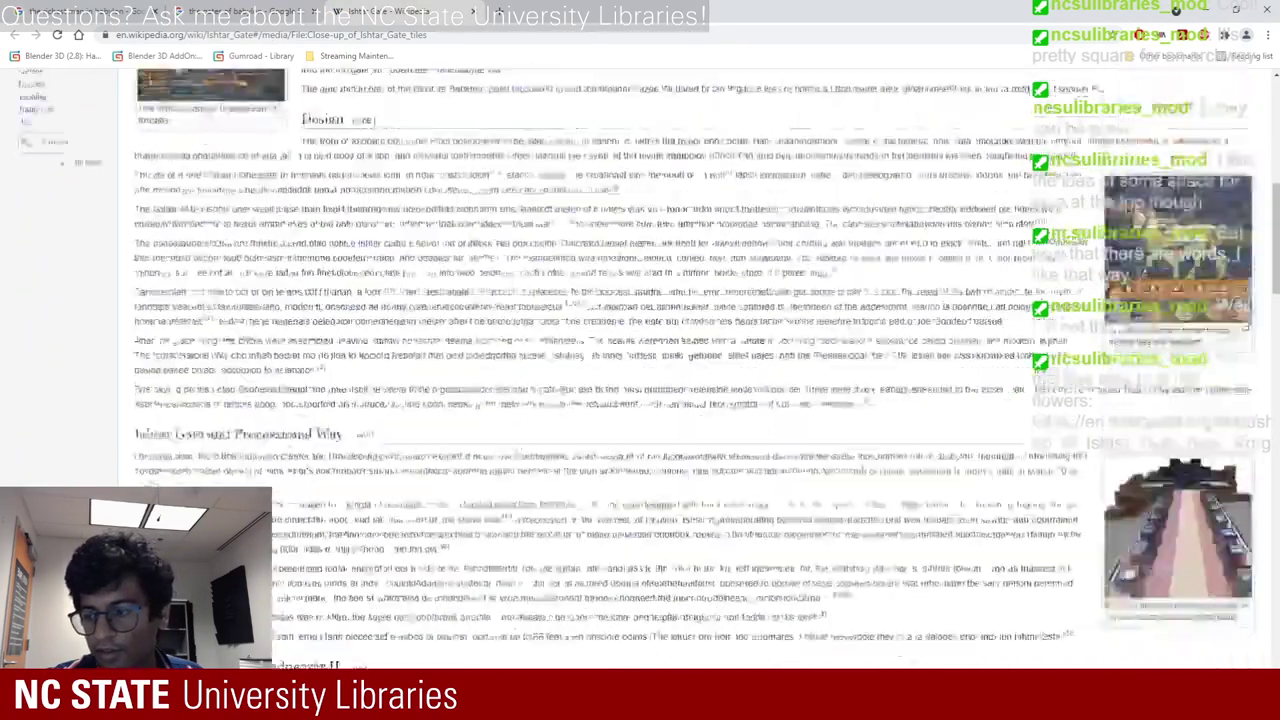
scroll(668, 541, up, 2)
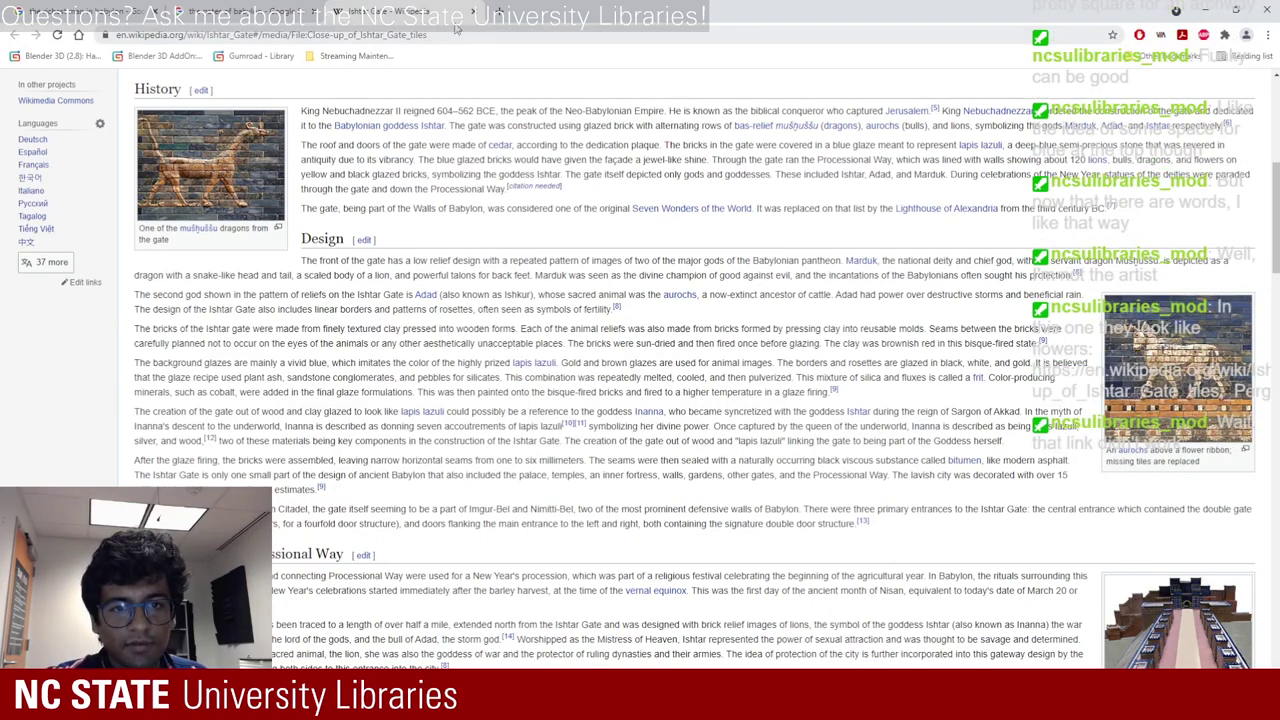
scroll(315, 72, up, 3)
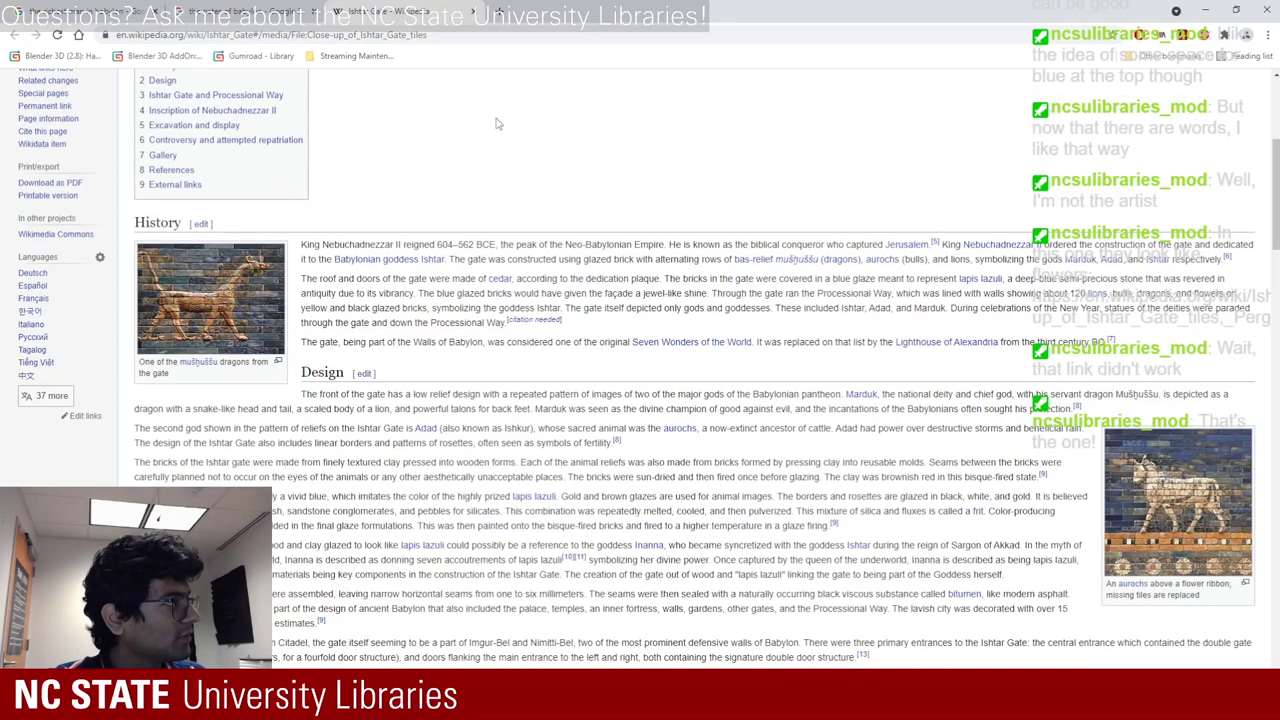
- Scroll to the mušḫuššu caption beneath the dragon picture in the Ishtar Gate article
scroll(1214, 401, down, 3)
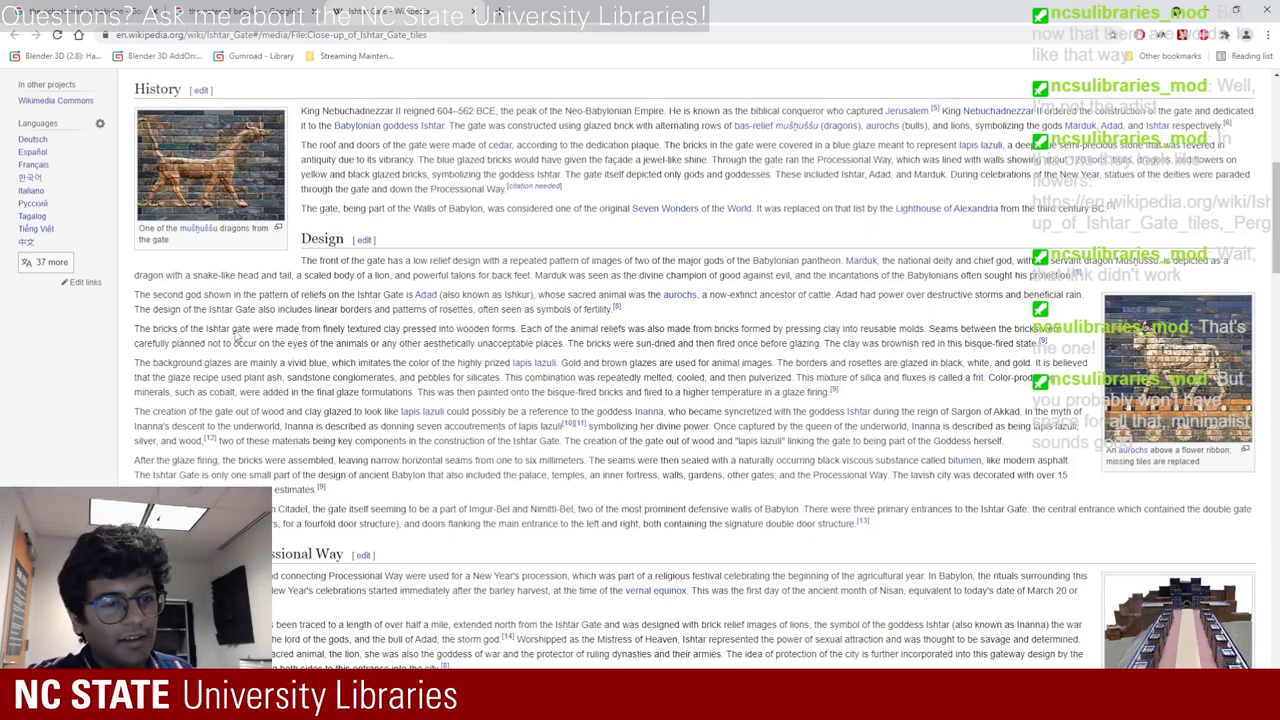
scroll(134, 377, up, 2)
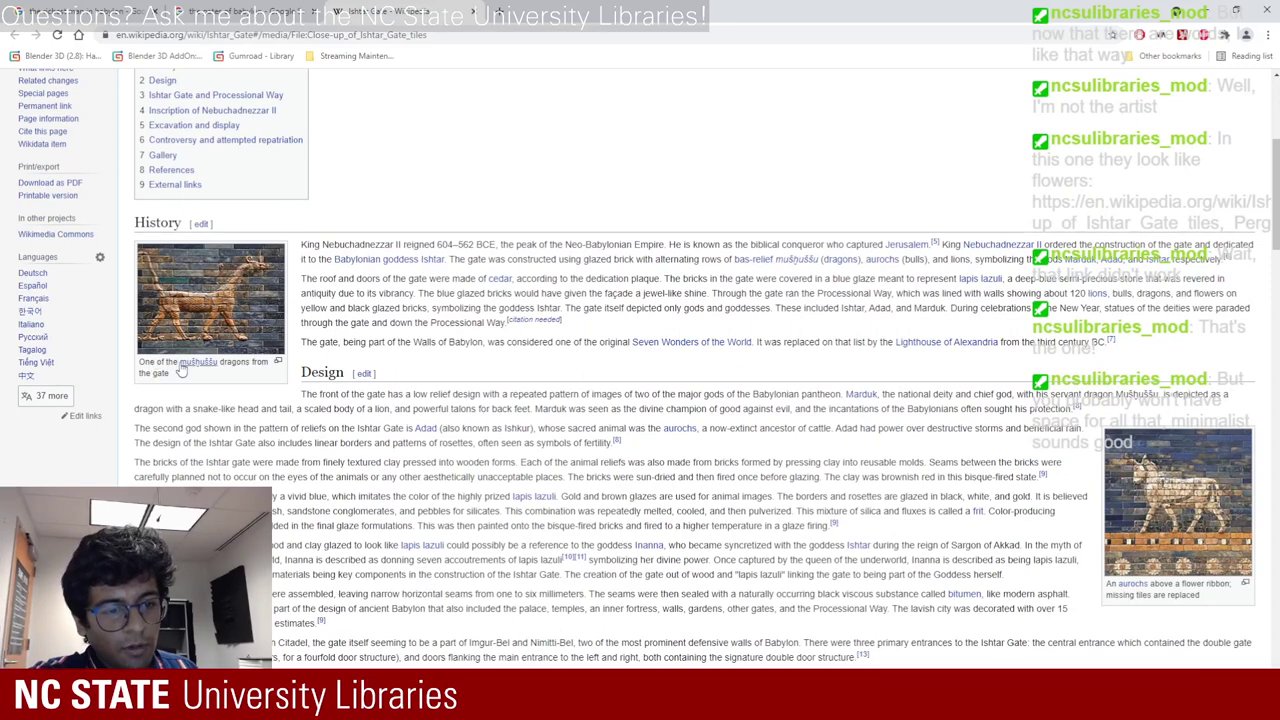
mouse_move(194, 367)
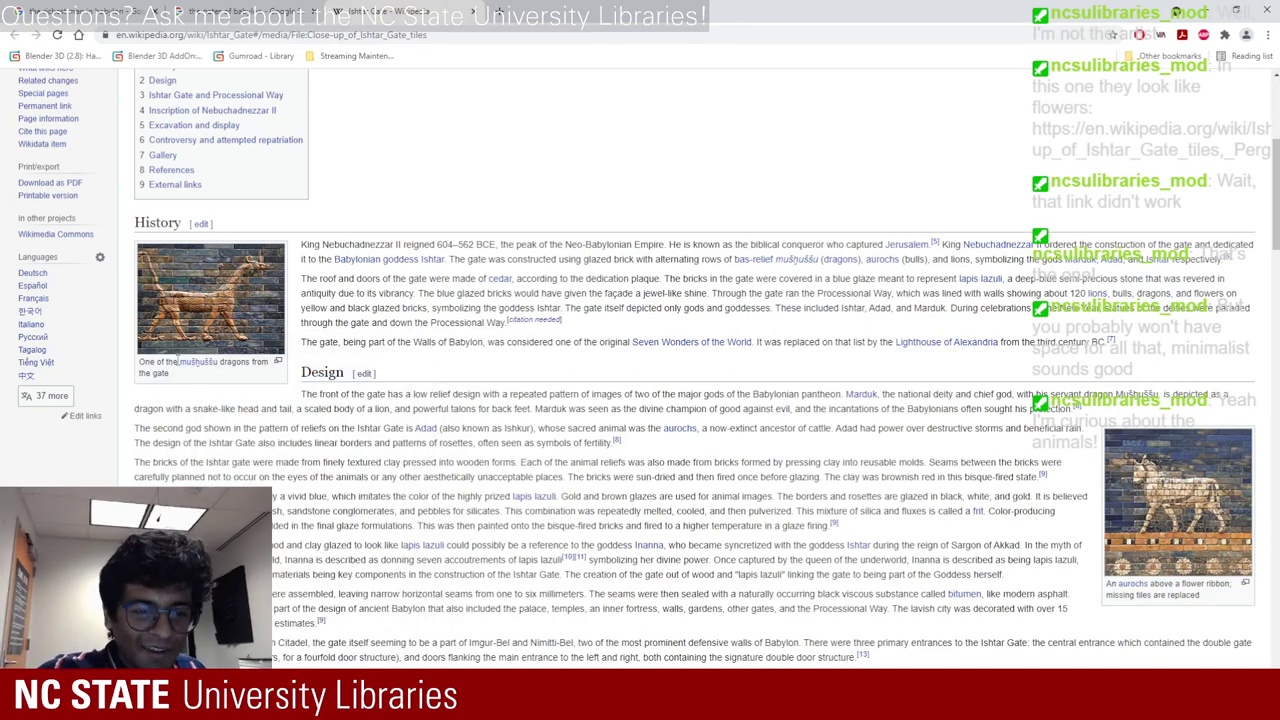
- Search Google Images for the word mušḫuššu and preview the Cryptid Wiki brick-relief dragon
drag(178, 362, 215, 363)
key(ctrl+c)
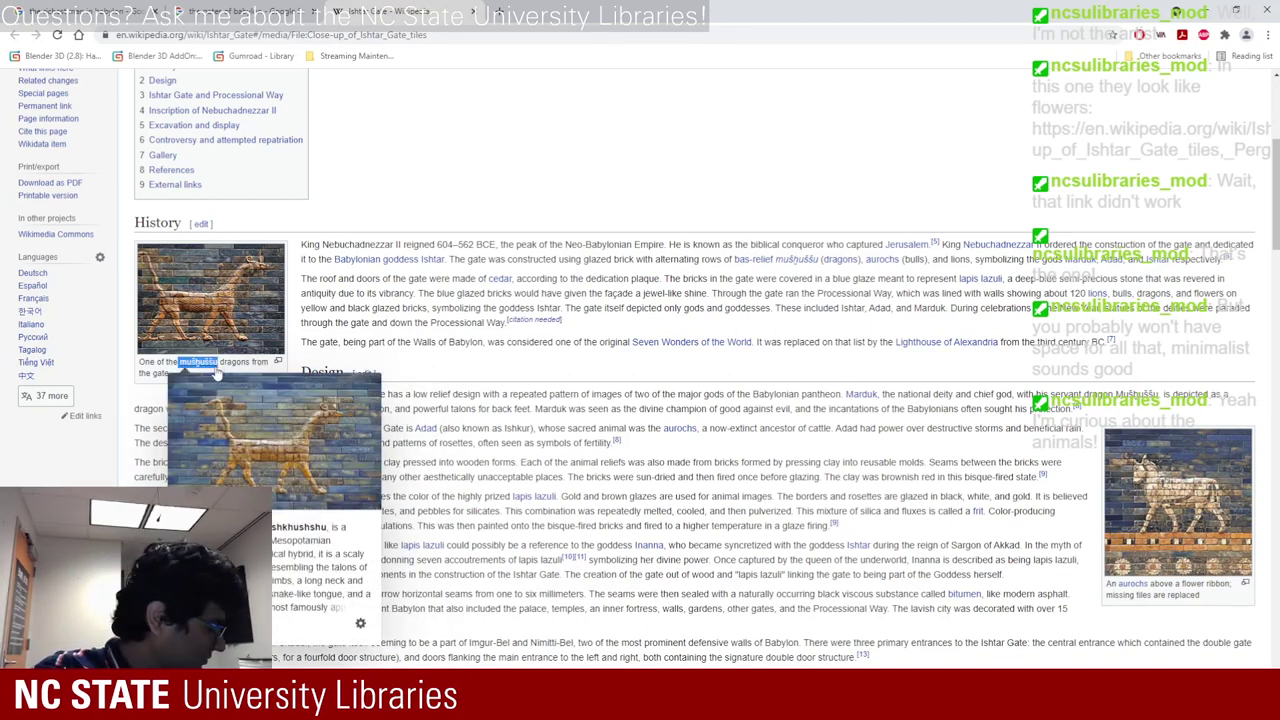
click(224, 373)
key(ctrl+v)
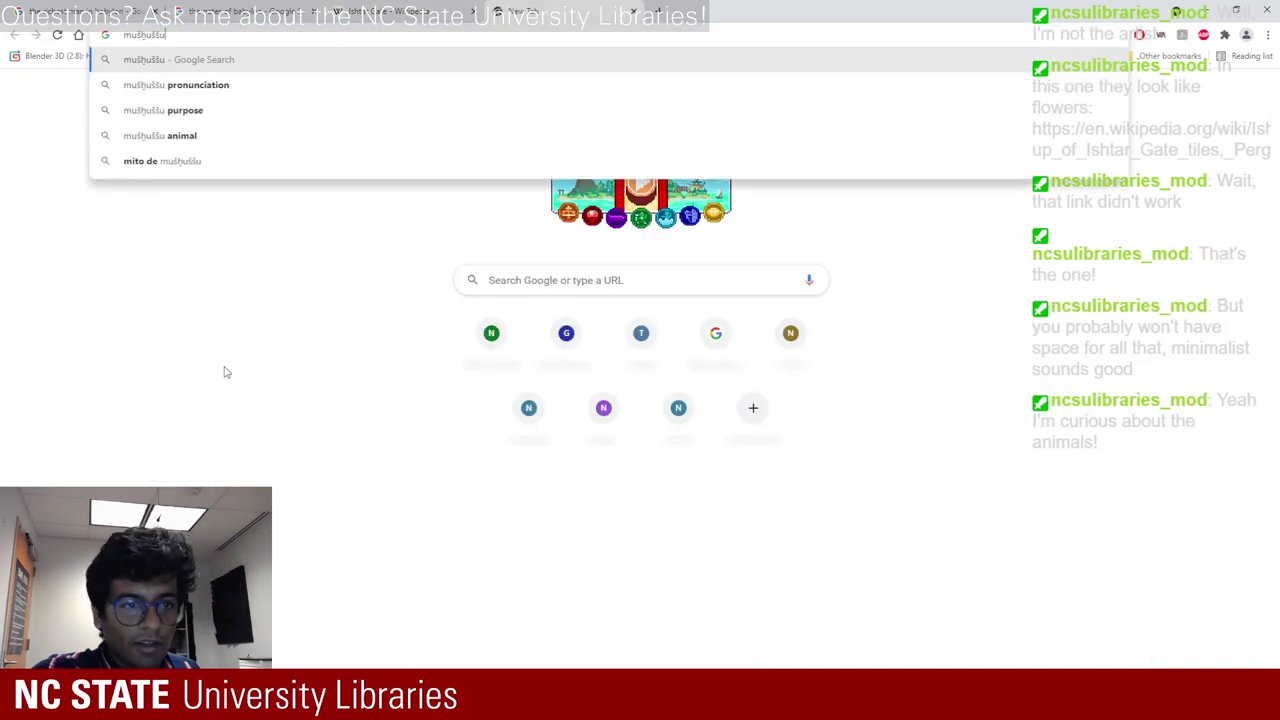
key(Return)
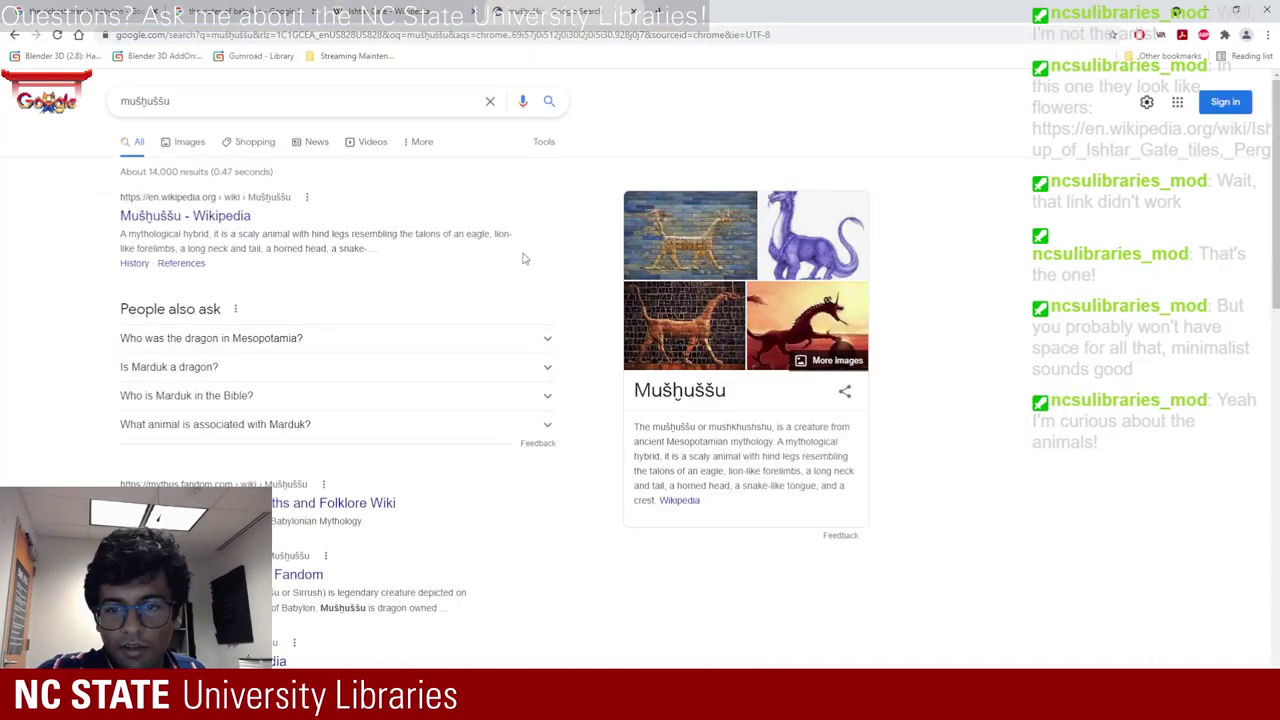
click(189, 142)
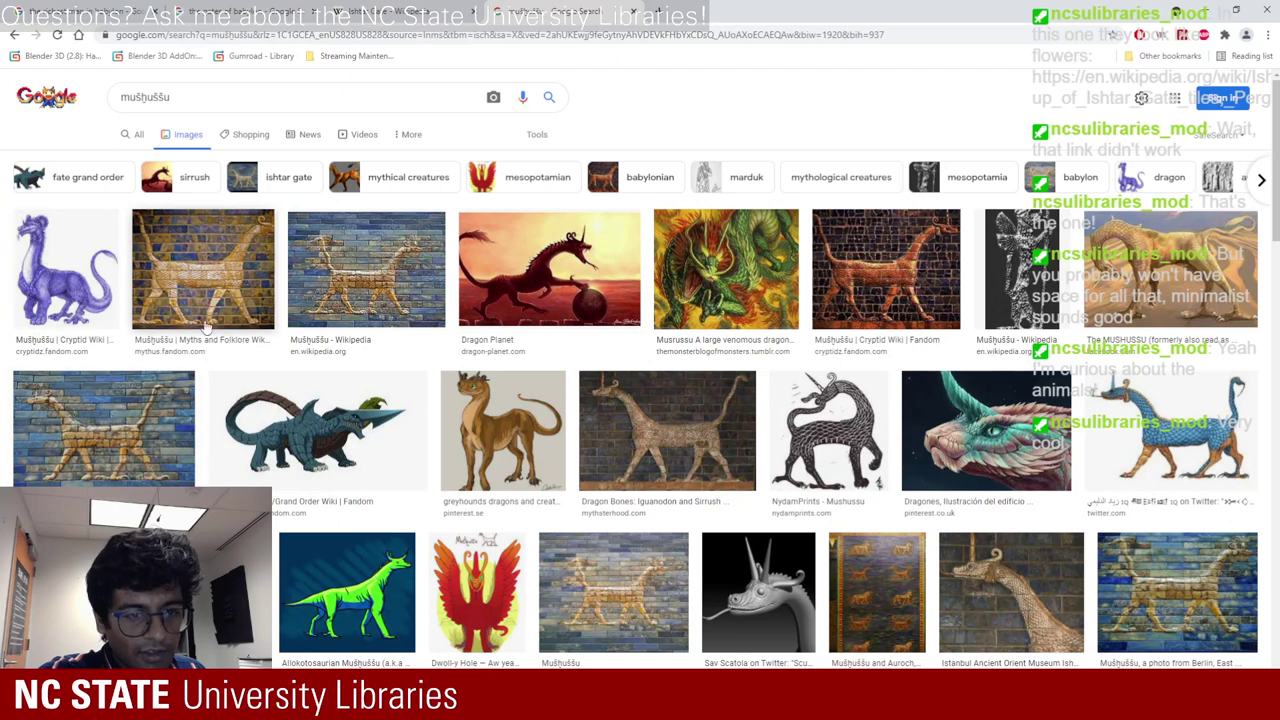
click(884, 292)
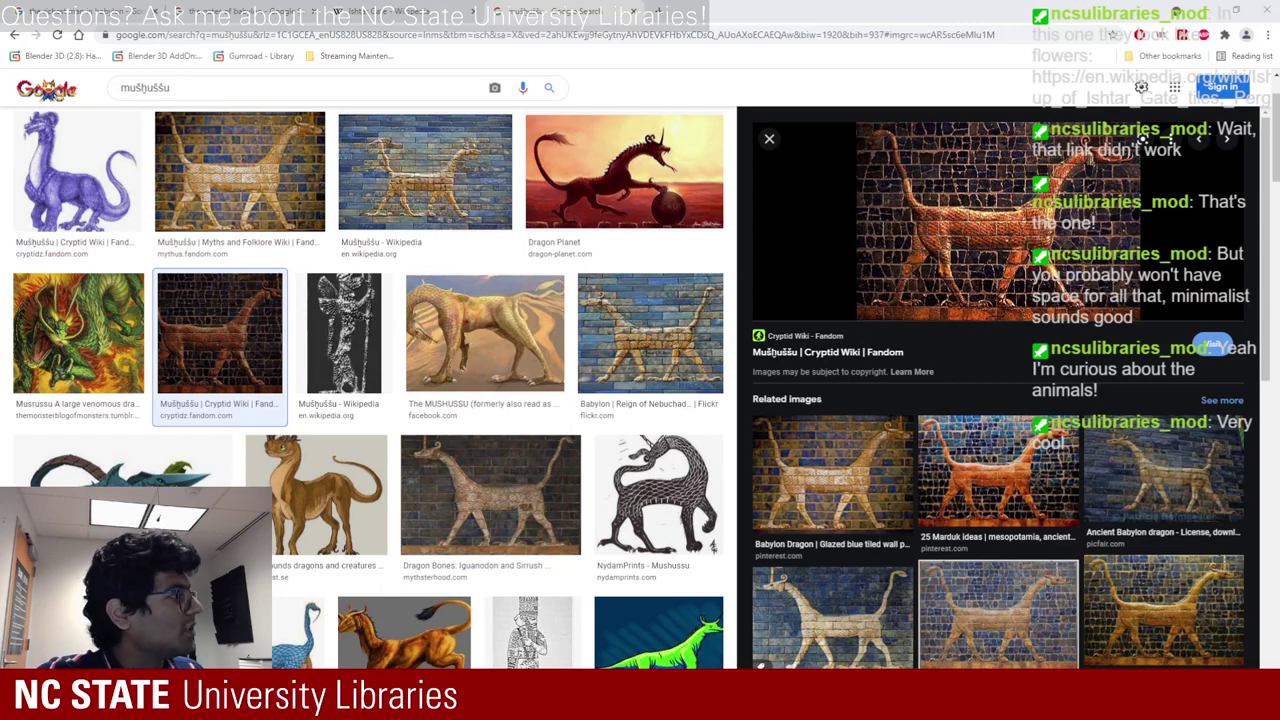
- Paste the mušḫuššu dragon image and shrink it into place left of the gate sketch
key(alt+Tab)
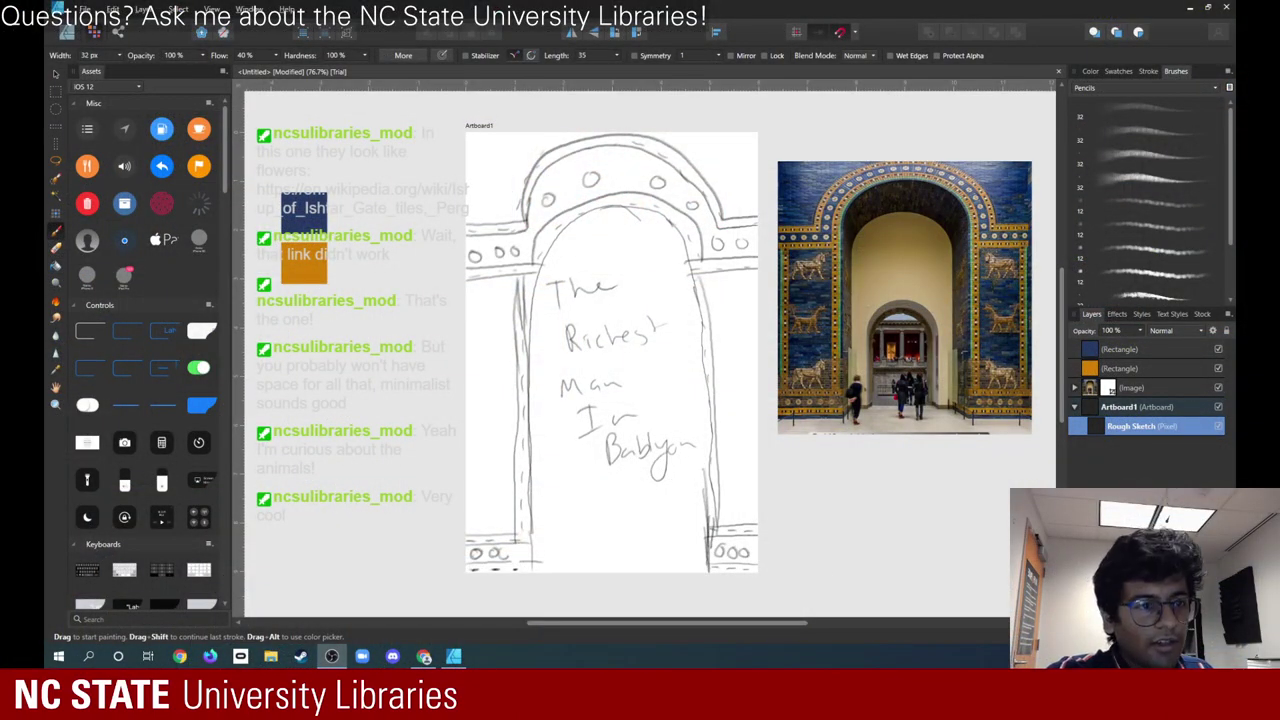
click(56, 74)
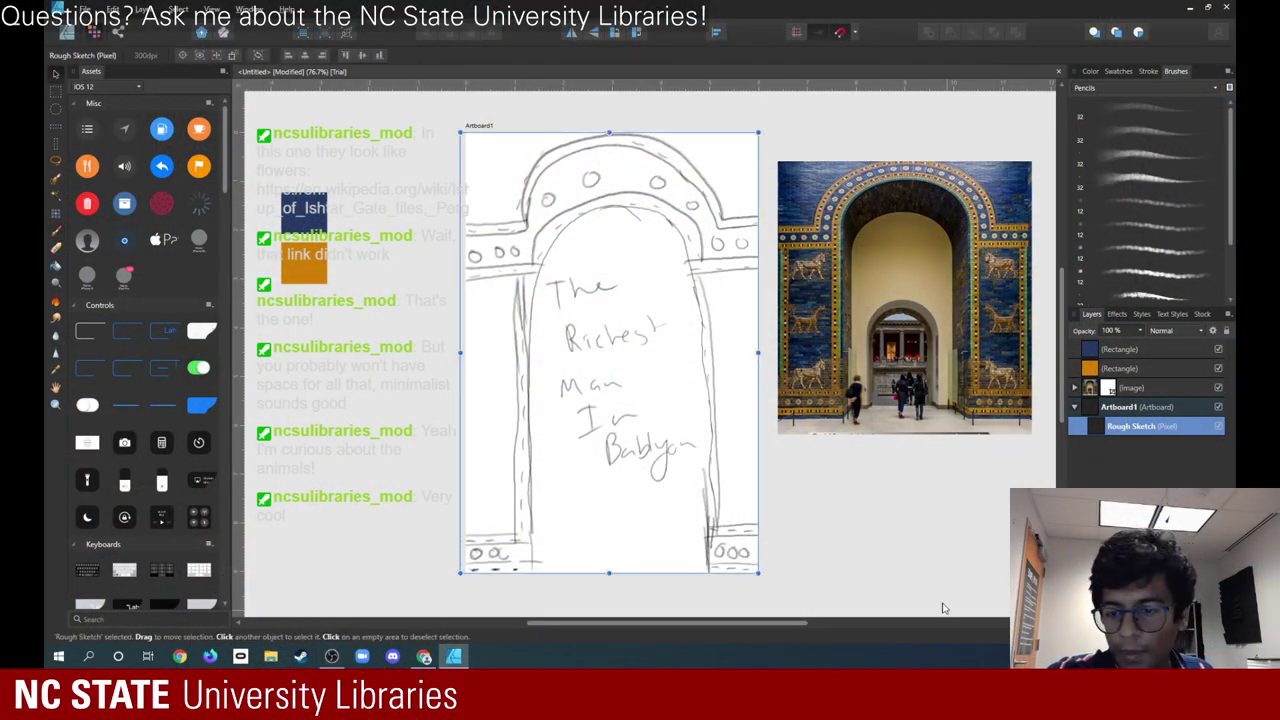
right_click(636, 172)
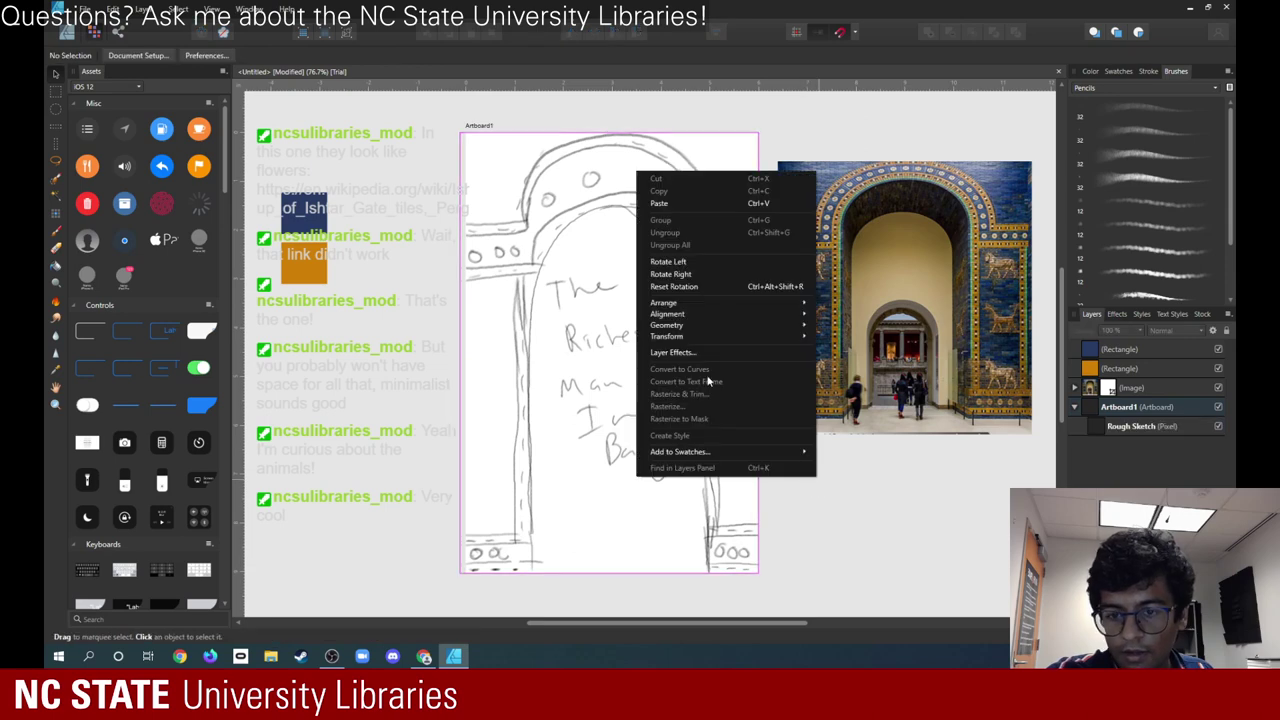
click(671, 205)
mouse_move(620, 345)
mouse_down()
mouse_move(300, 345)
mouse_move(405, 458)
mouse_move(427, 440)
mouse_up()
drag(390, 401, 380, 390)
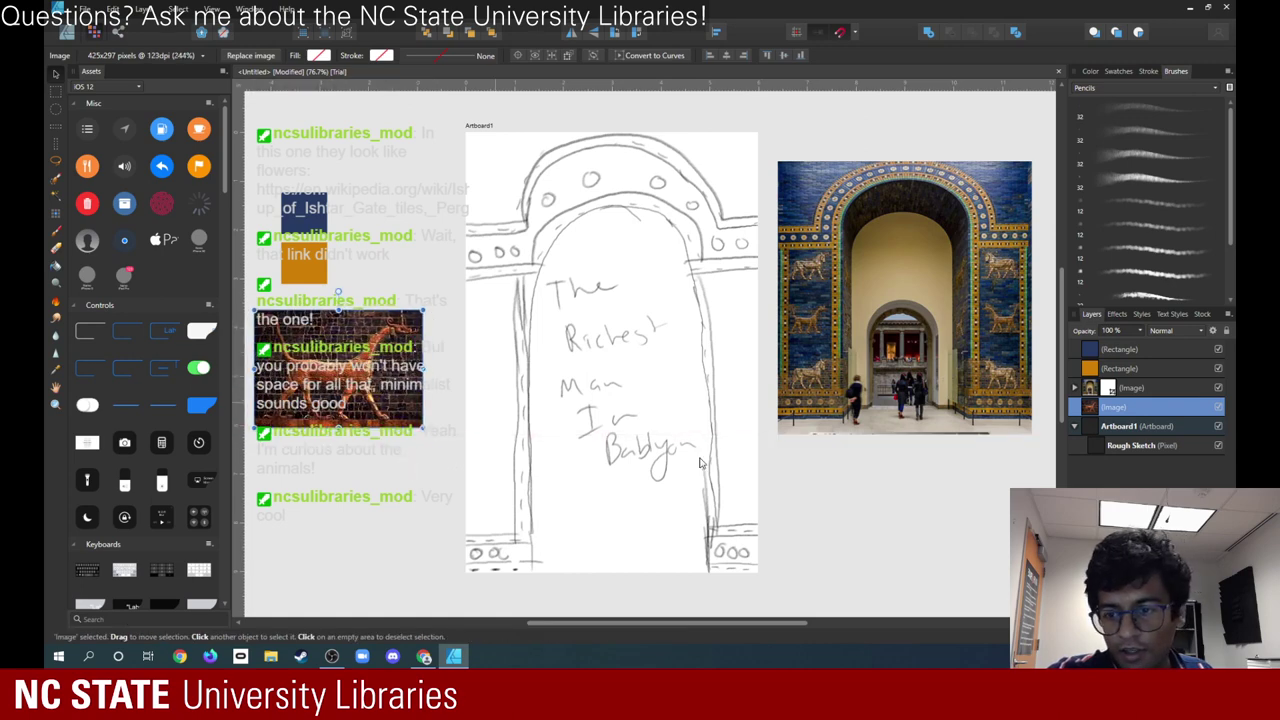
click(907, 306)
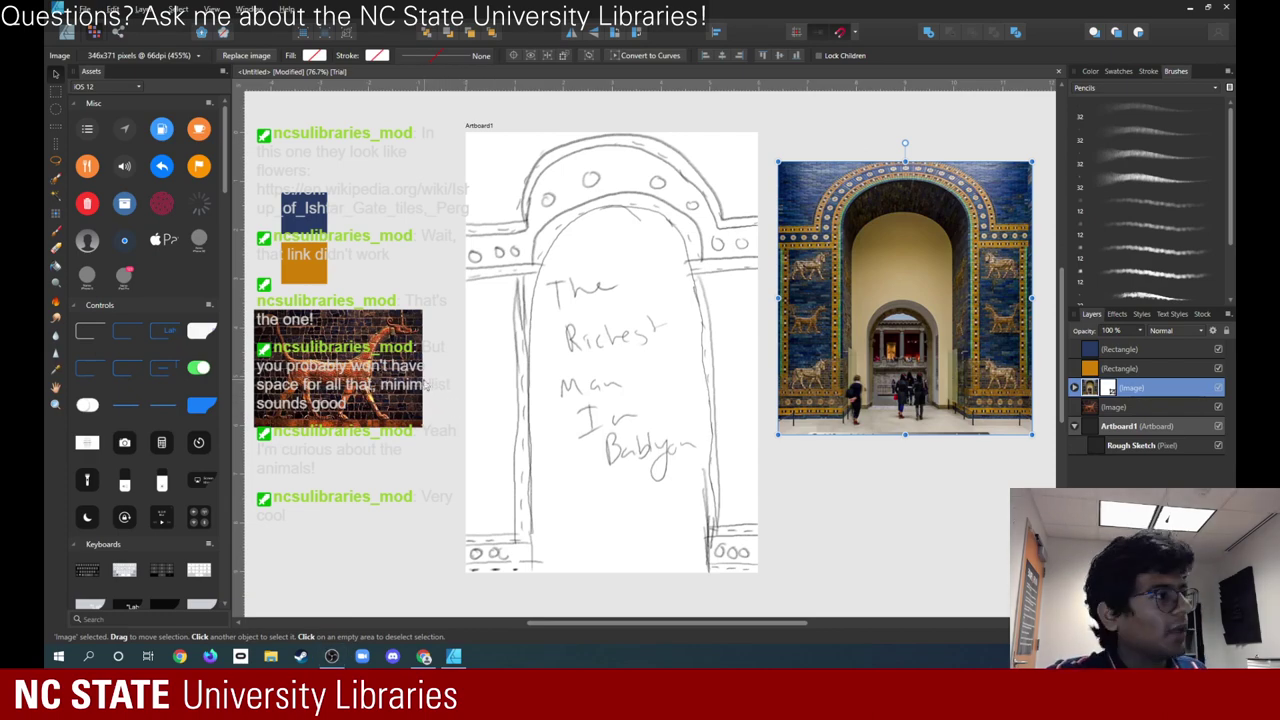
key(alt+Tab)
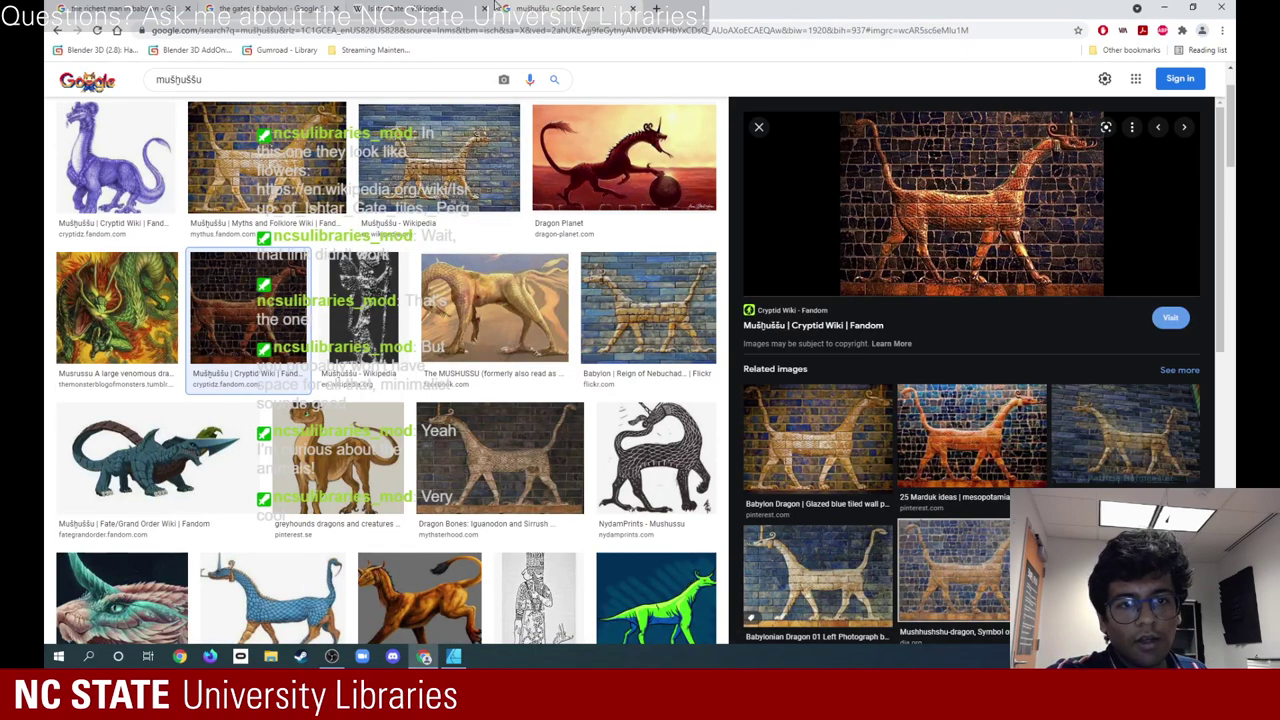
- Look over the Wikipedia Aurochs article, then return to the Ishtar Gate article
click(490, 7)
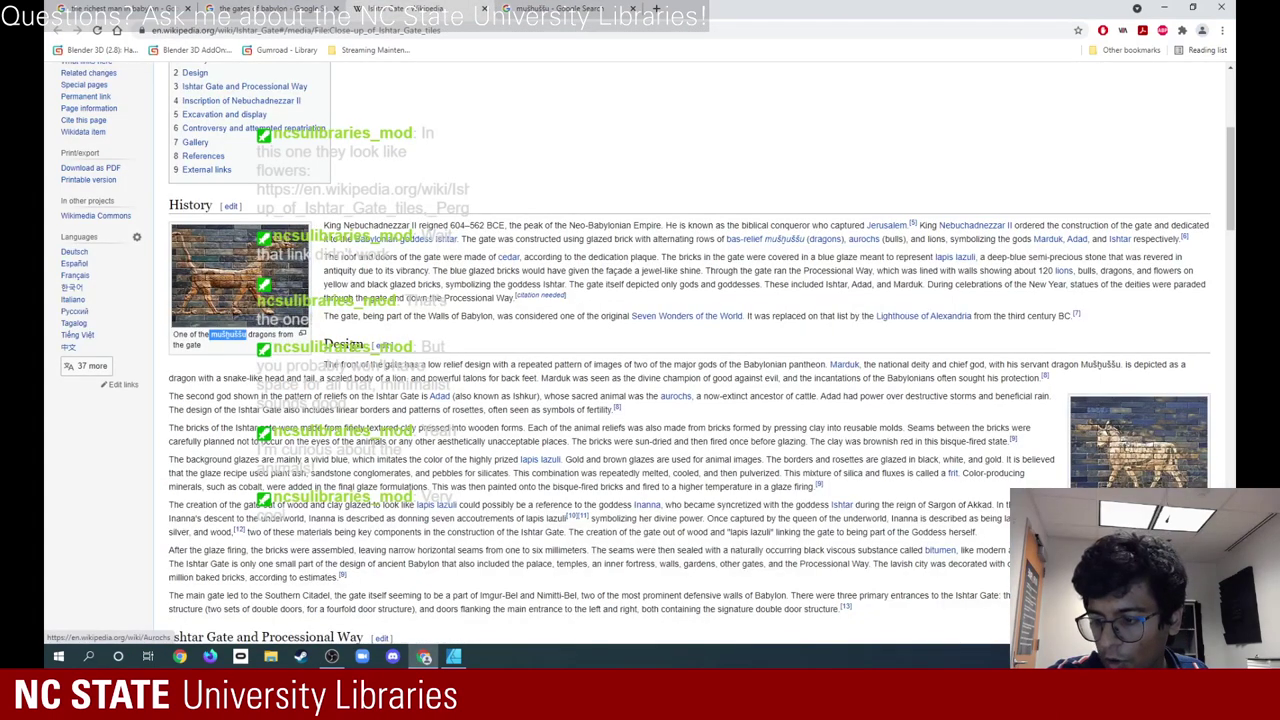
mouse_move(810, 398)
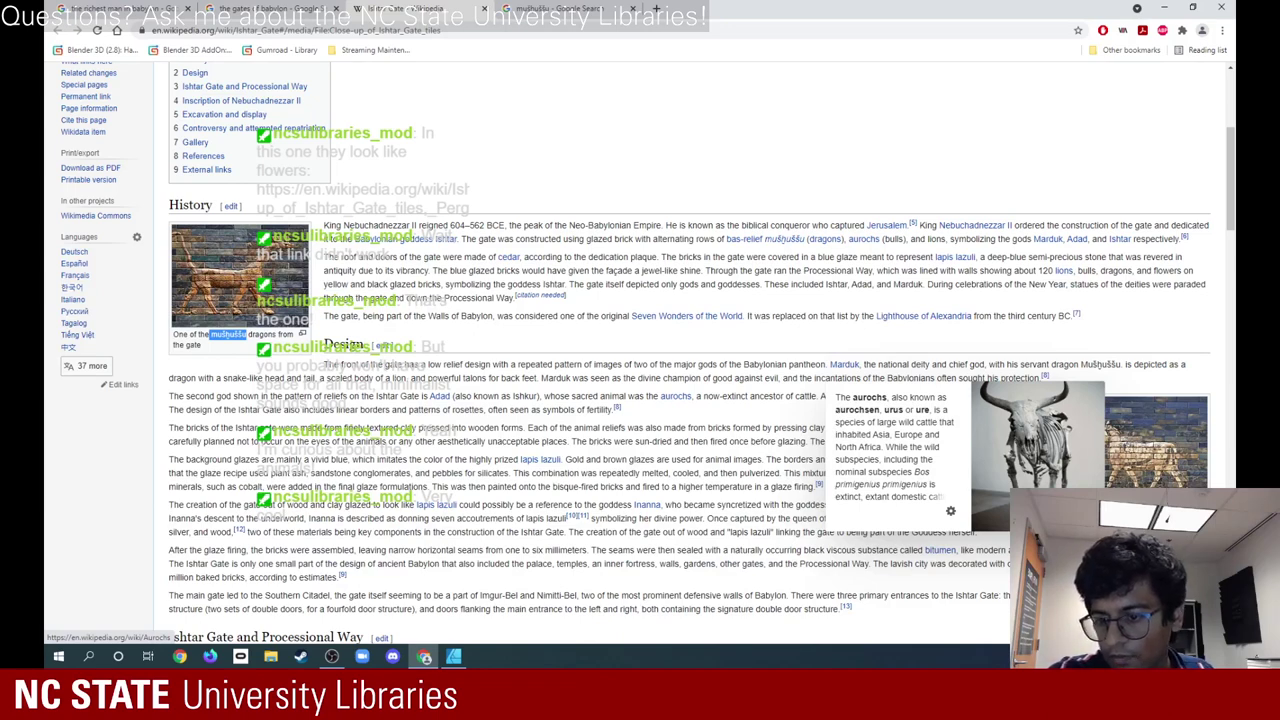
click(675, 396)
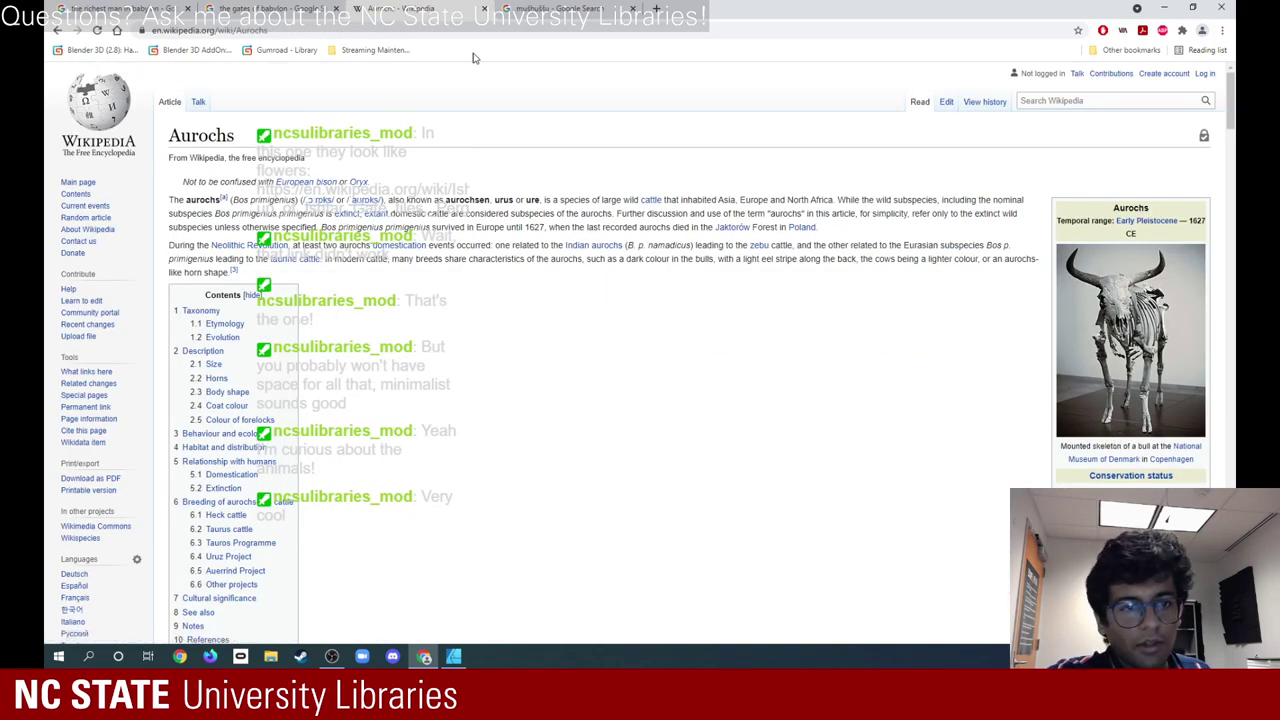
scroll(550, 255, down, 4)
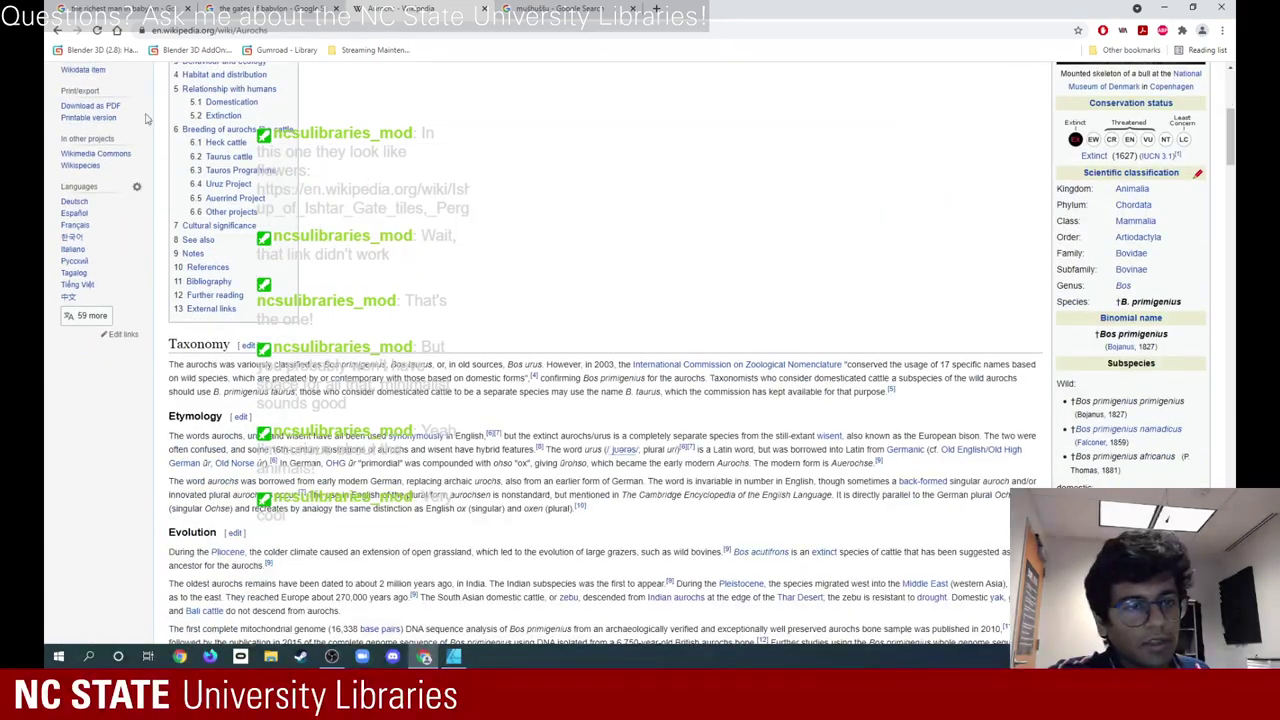
click(56, 31)
scroll(526, 410, down, 4)
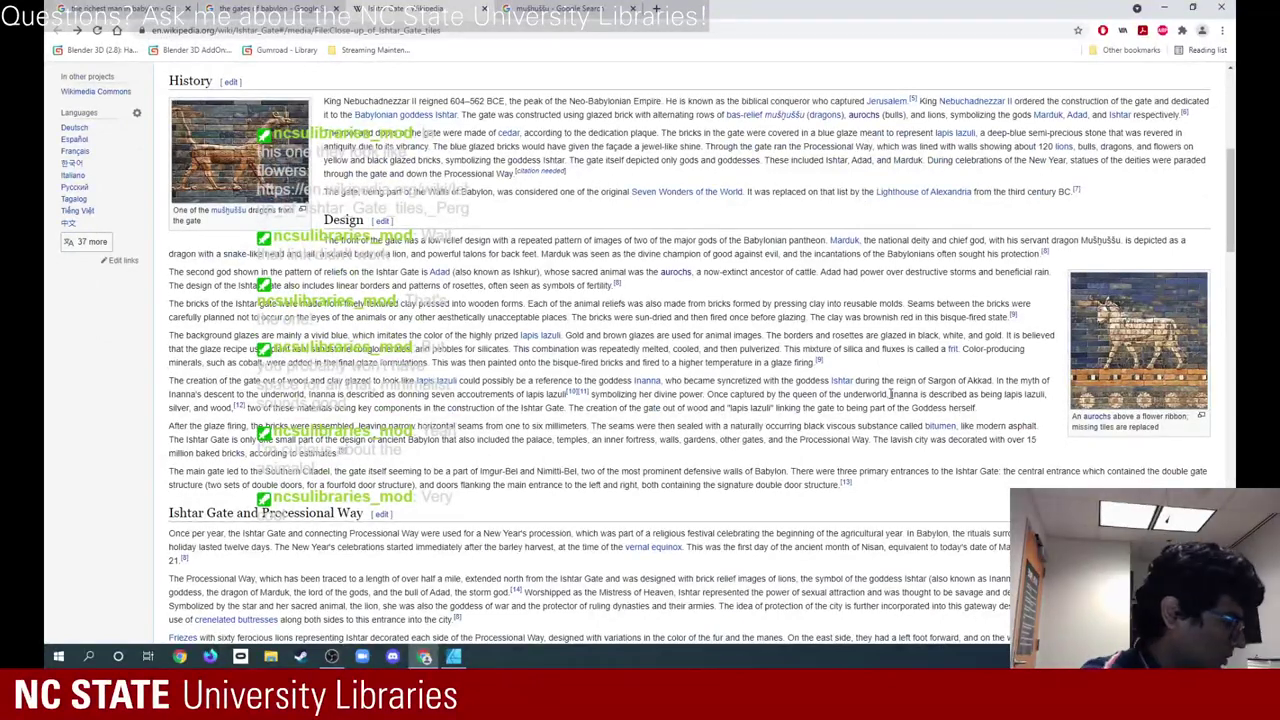
- Search images for 'aurochs babylon gate' and copy the Aurochs from Ishtar gate relief
key(ctrl+t)
text(aurochs)
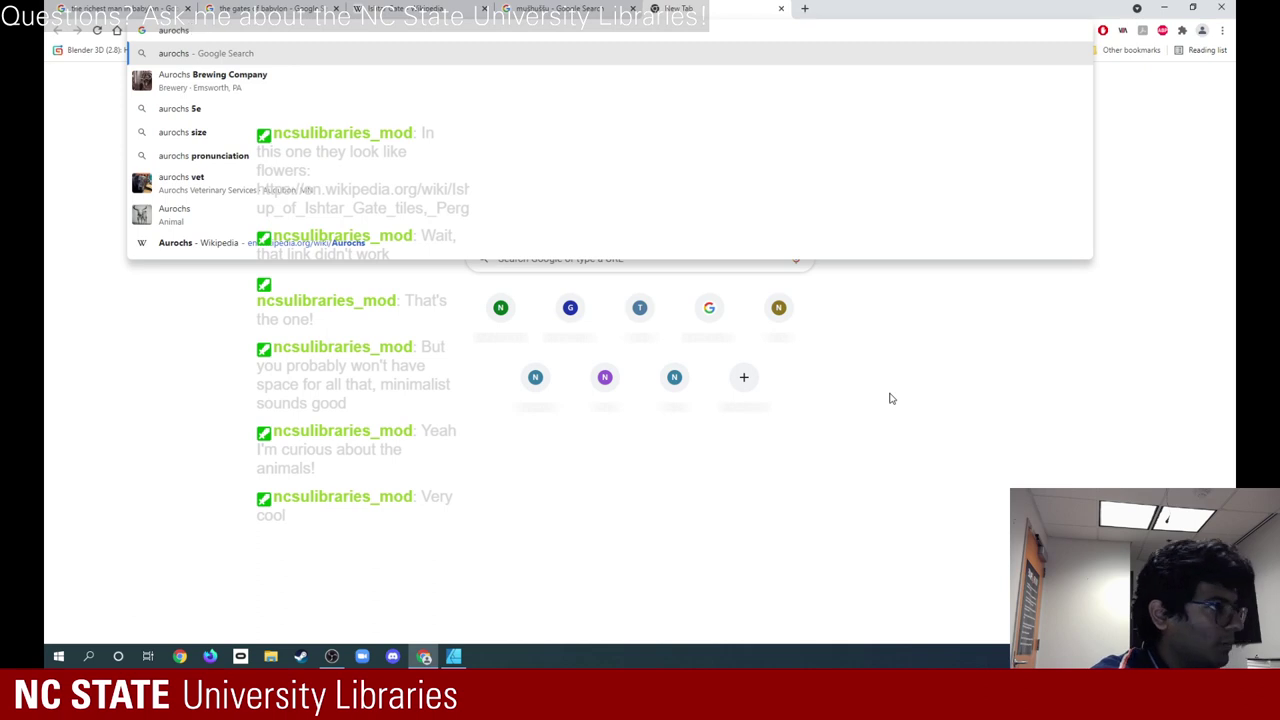
text( babyl)
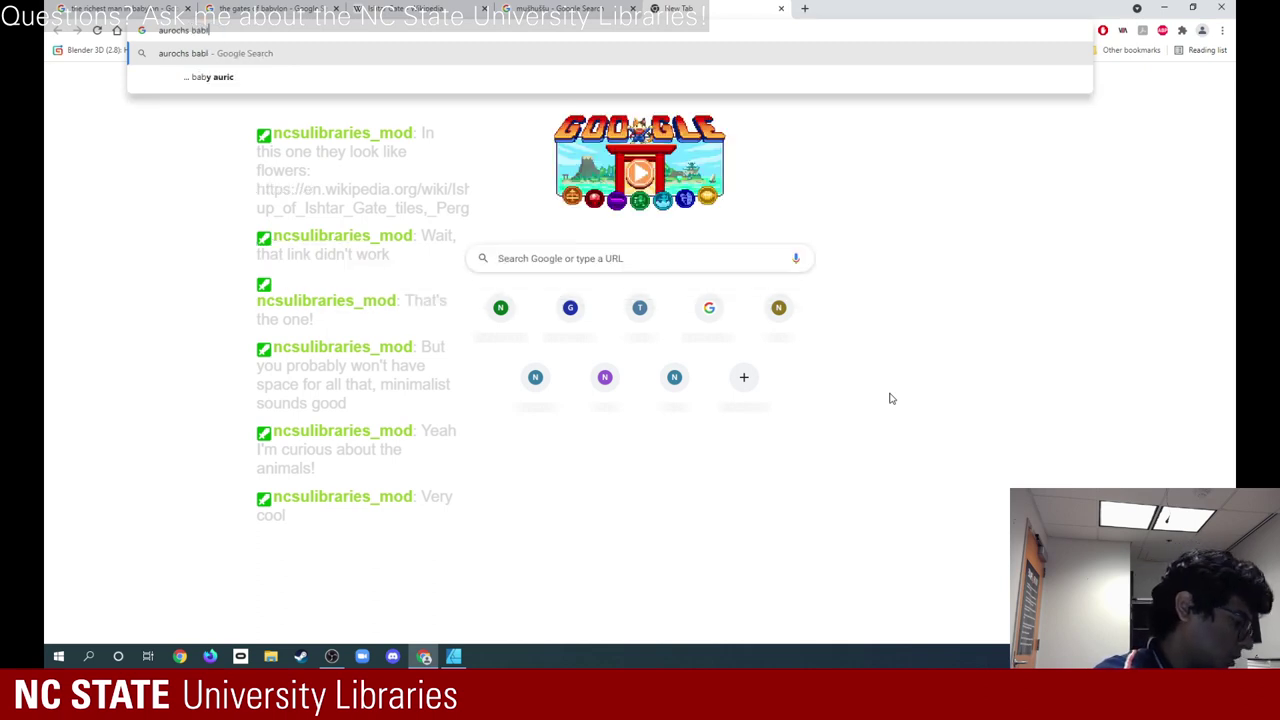
text(on gate)
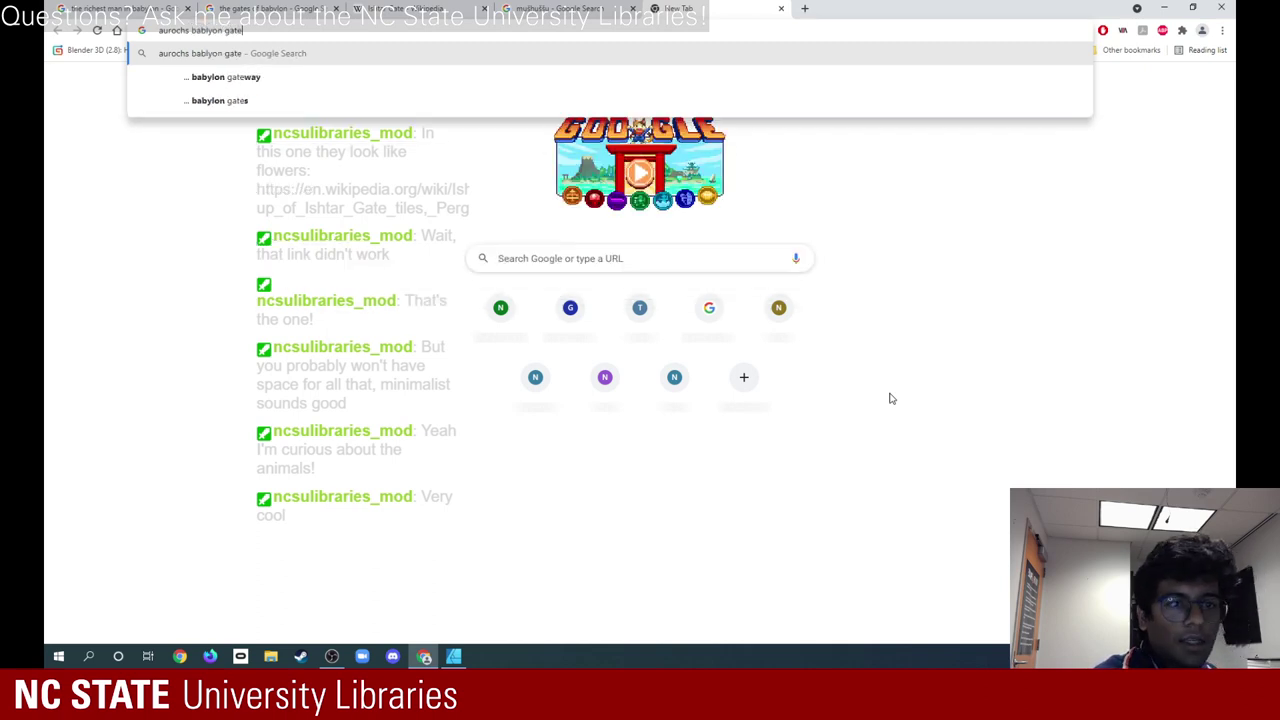
key(Return)
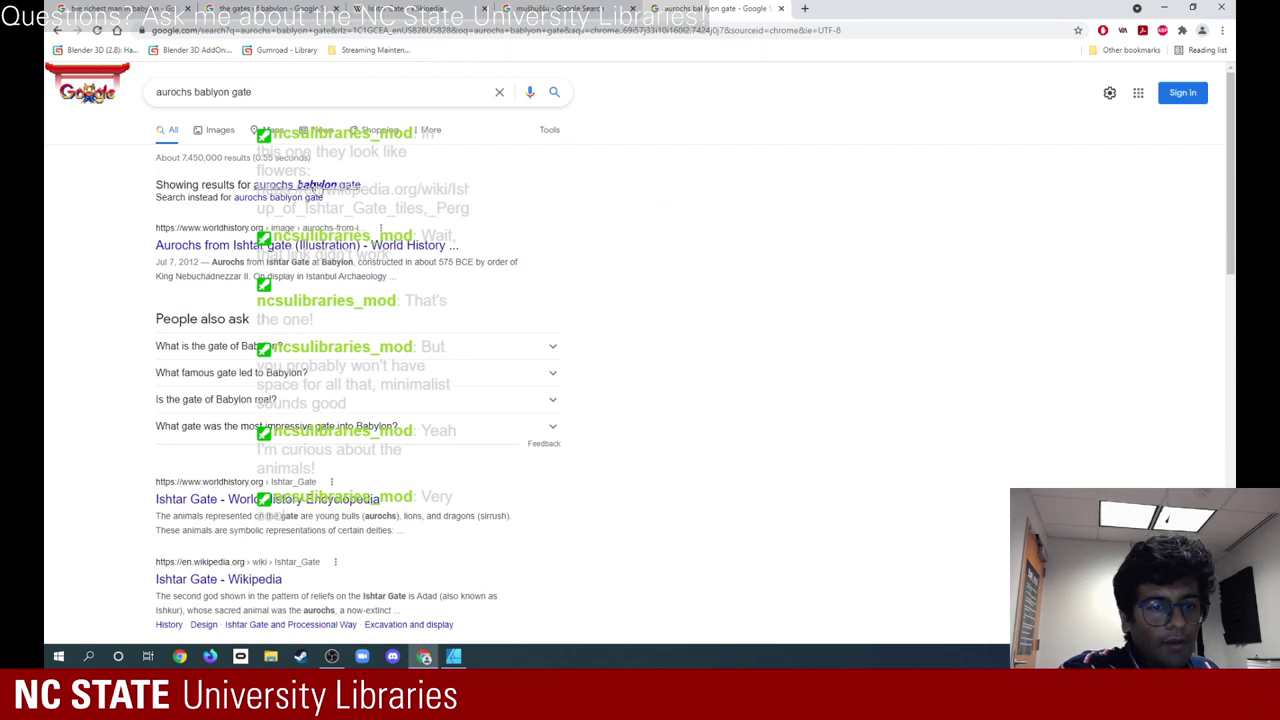
click(216, 131)
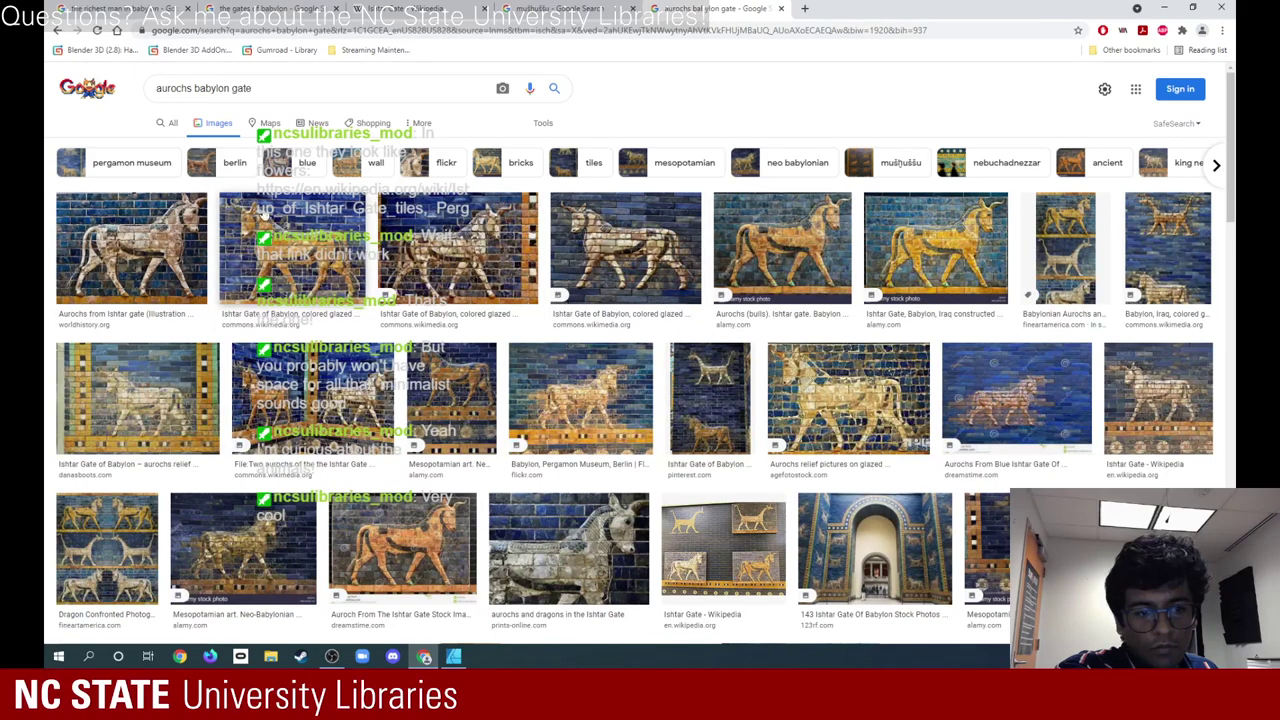
click(141, 224)
right_click(141, 224)
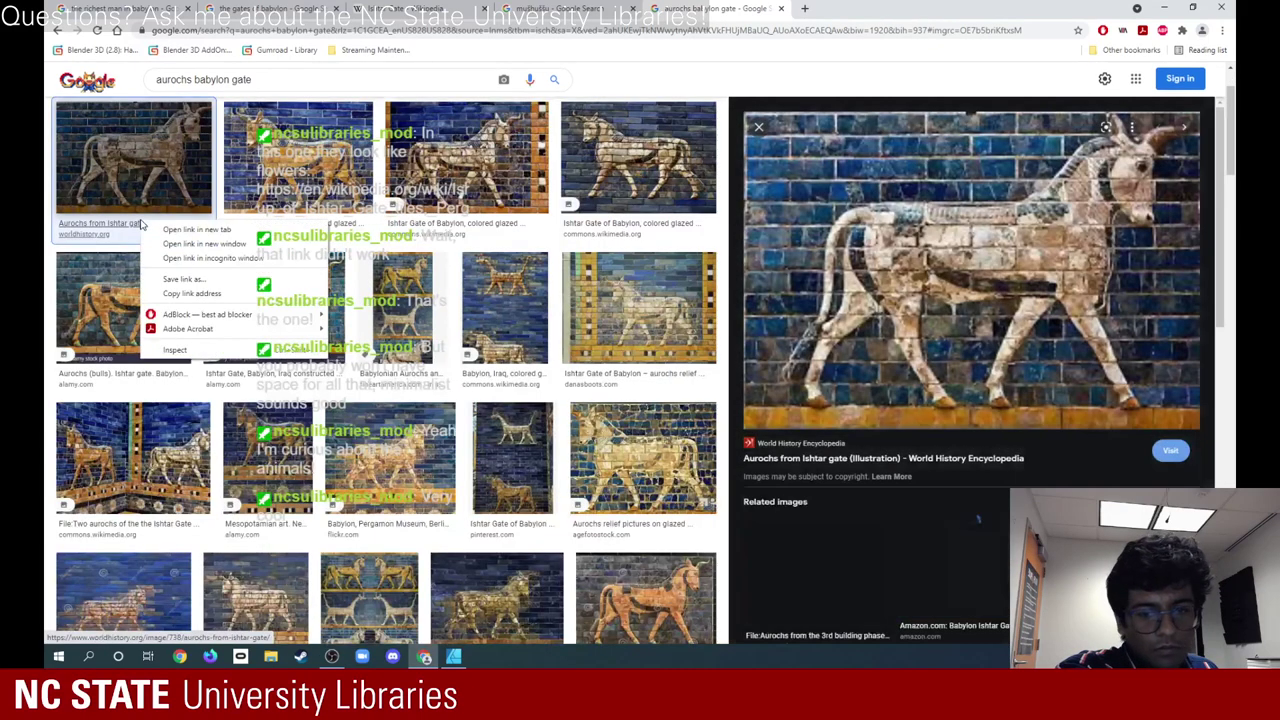
right_click(990, 295)
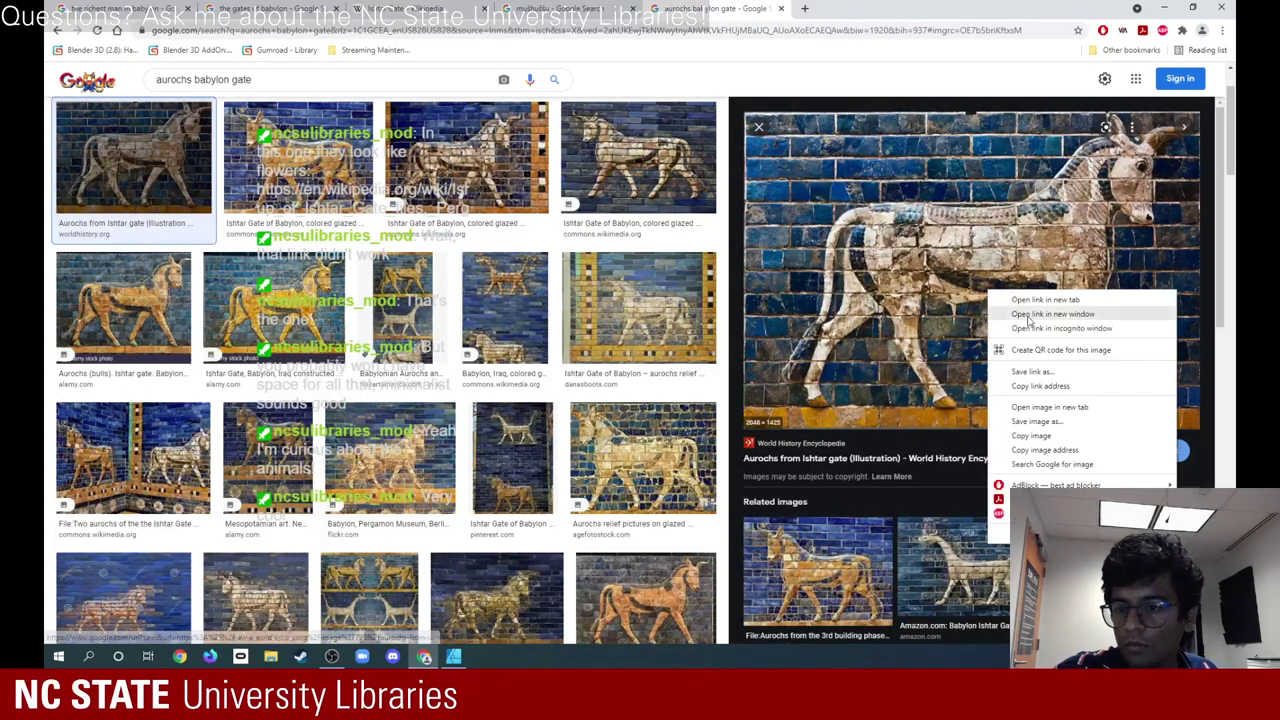
click(1030, 436)
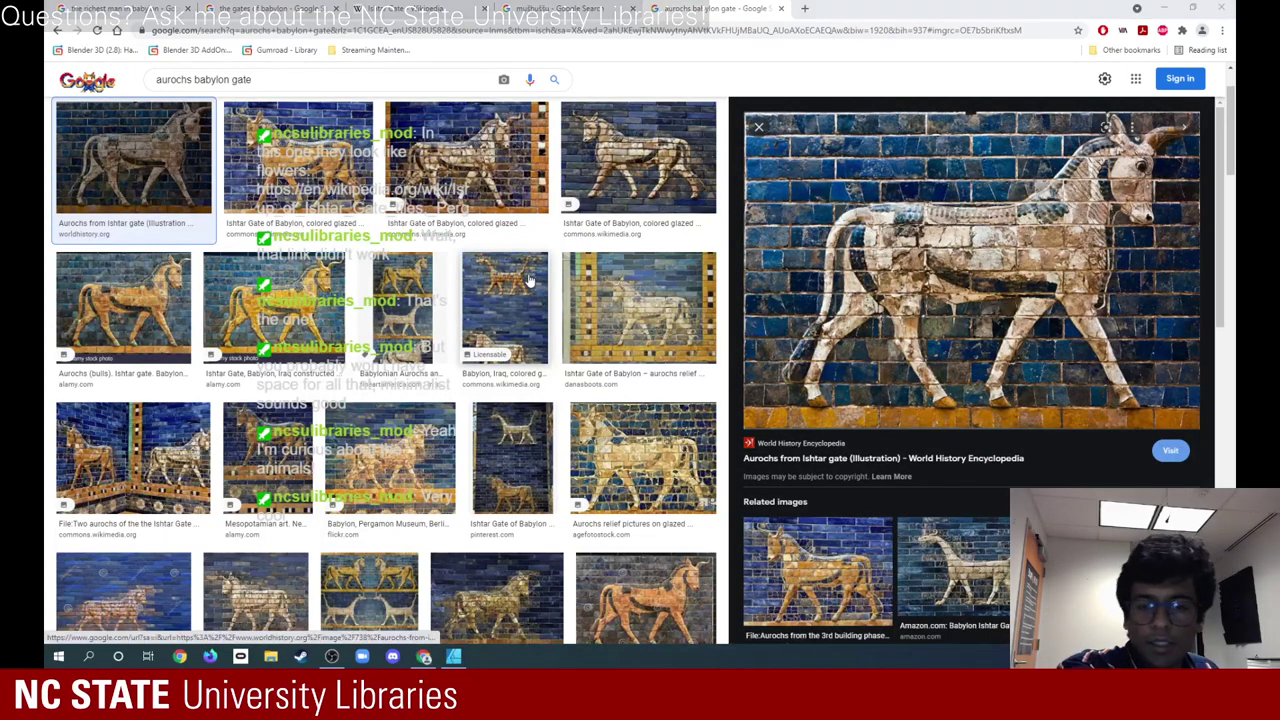
key(alt+Tab)
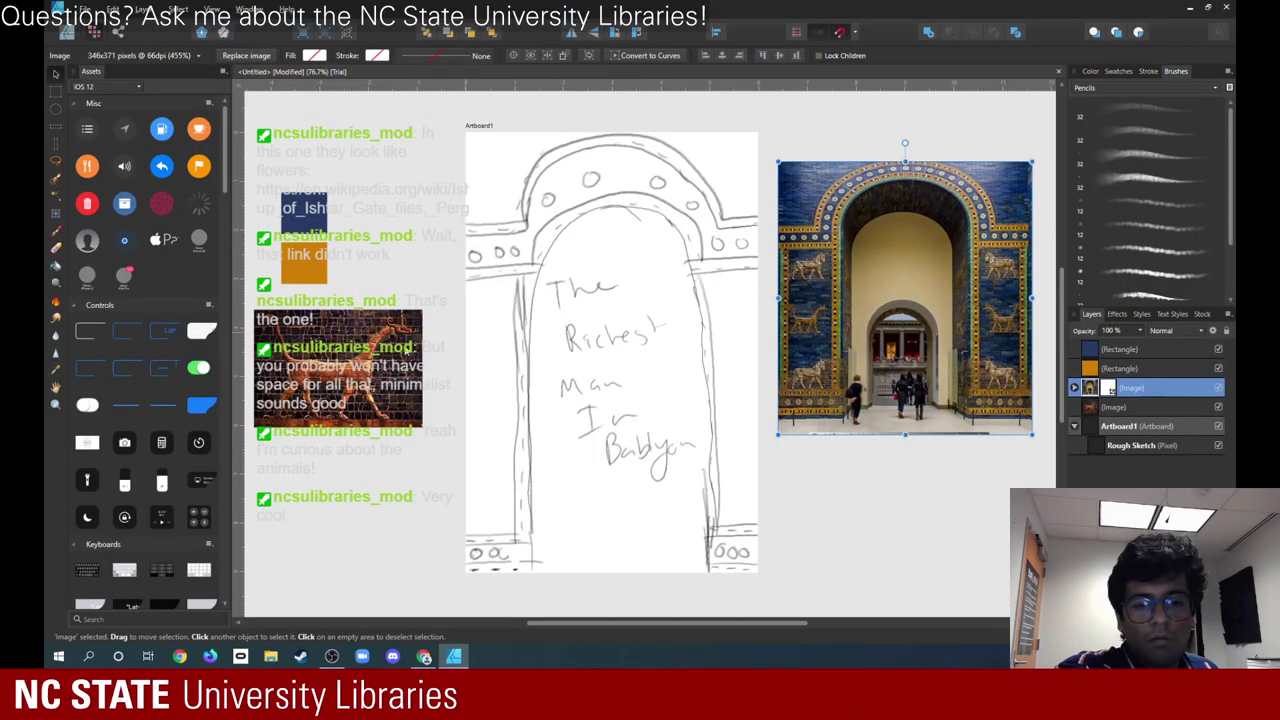
- Paste the aurochs relief, shrink it, and place it lower left beside the gate sketch
right_click(84, 201)
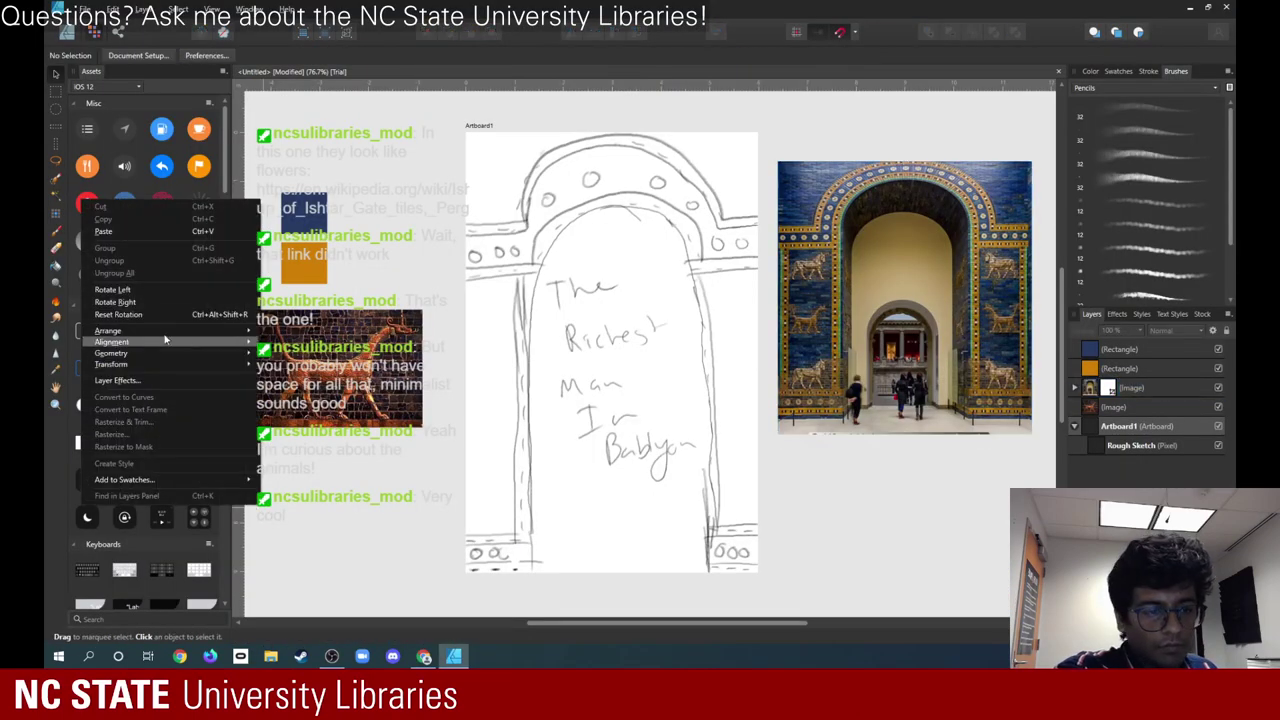
click(136, 231)
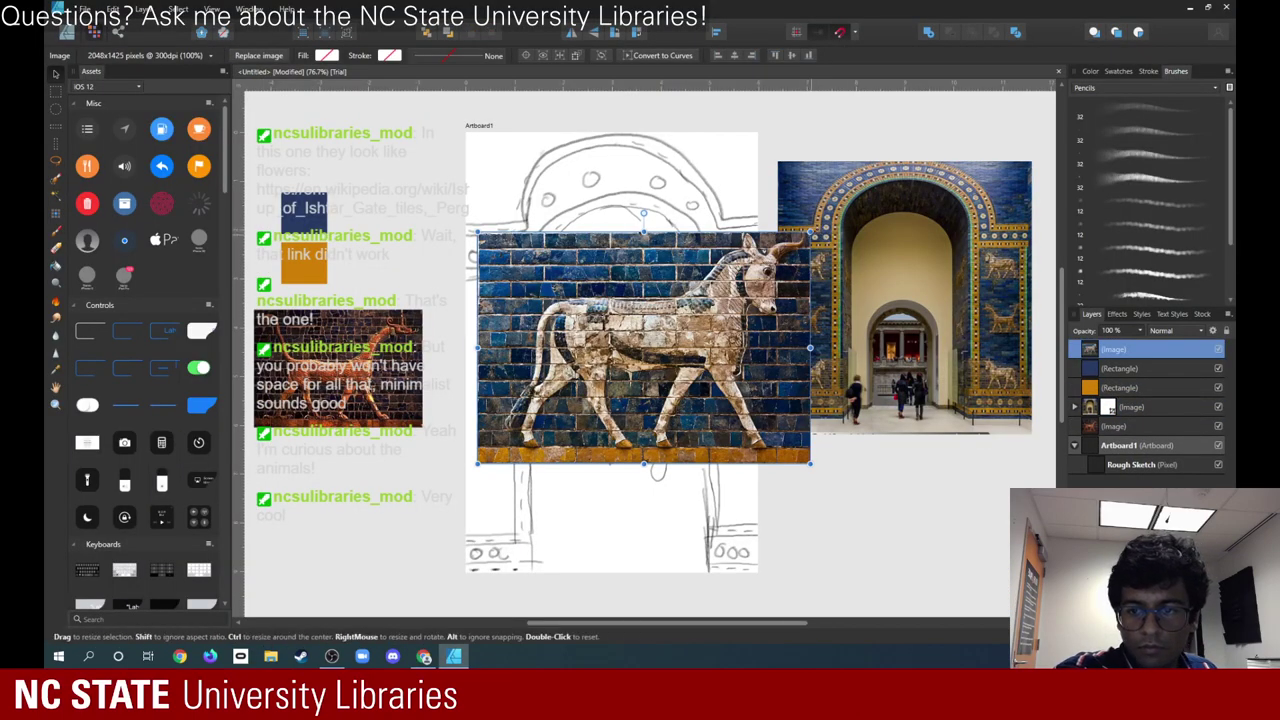
drag(810, 232, 674, 331)
mouse_move(588, 422)
mouse_down()
mouse_move(385, 502)
mouse_move(352, 532)
mouse_move(364, 532)
mouse_up()
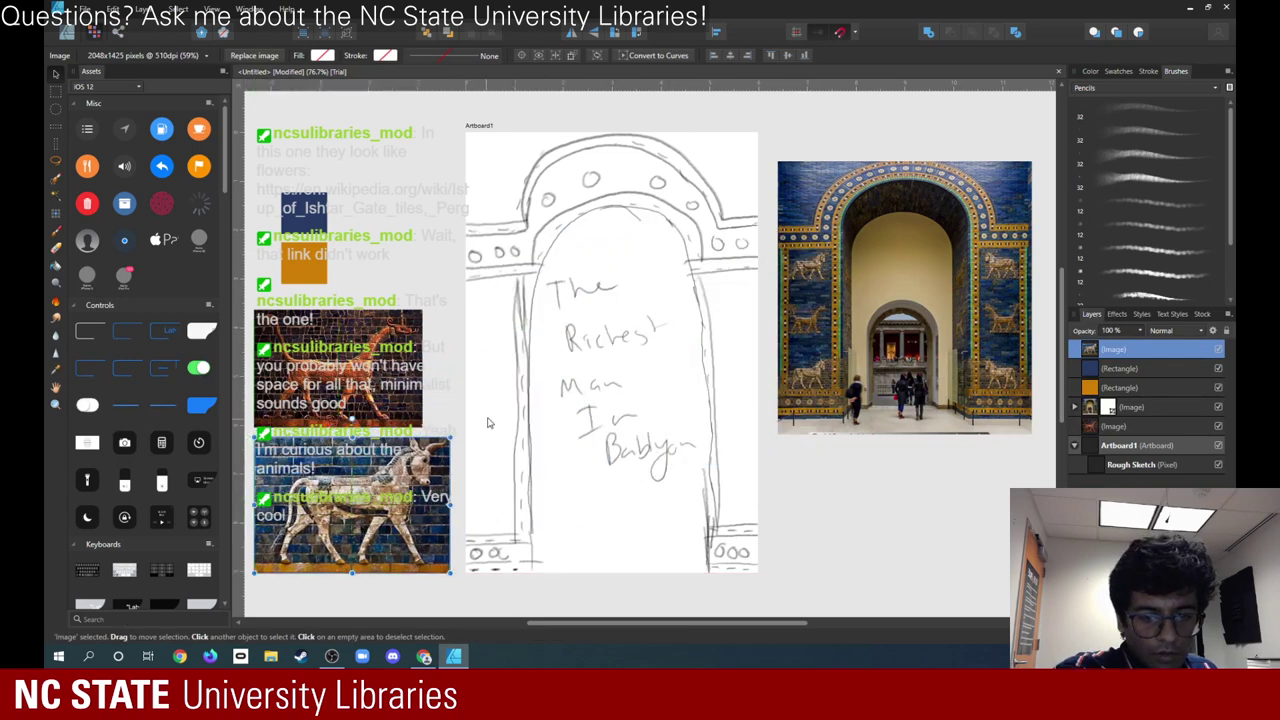
drag(446, 436, 413, 462)
drag(355, 518, 359, 484)
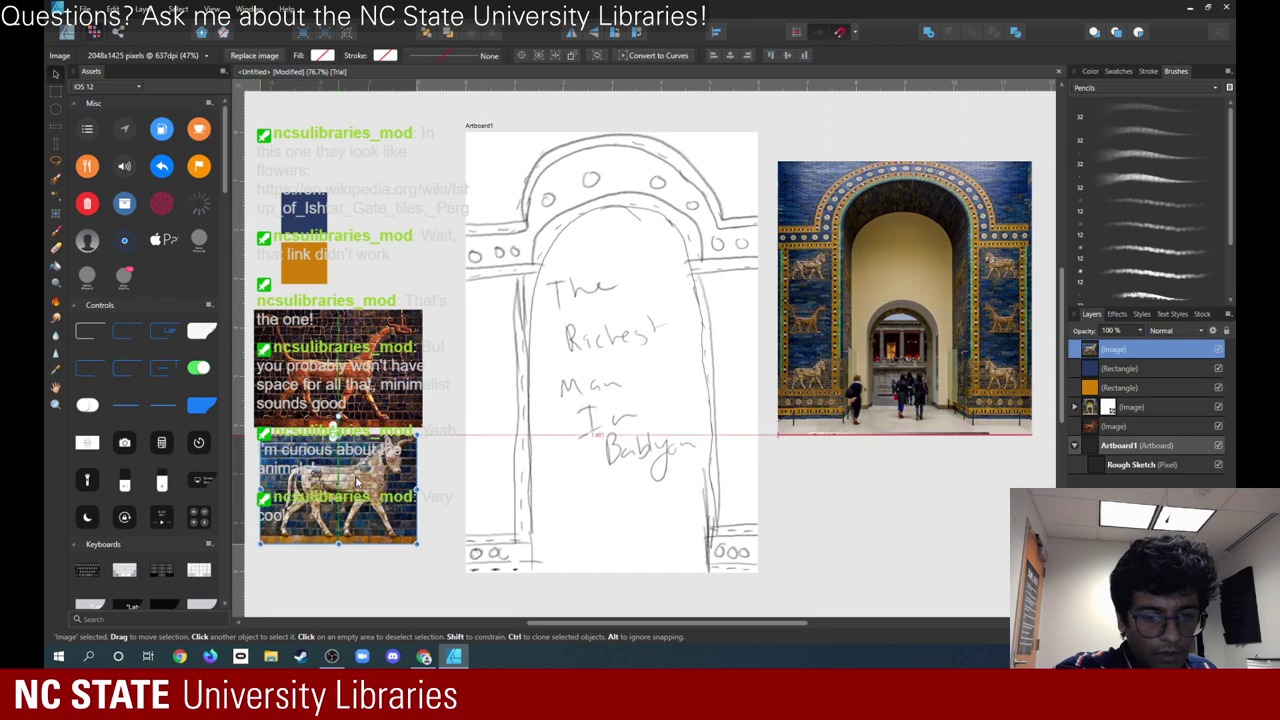
click(911, 481)
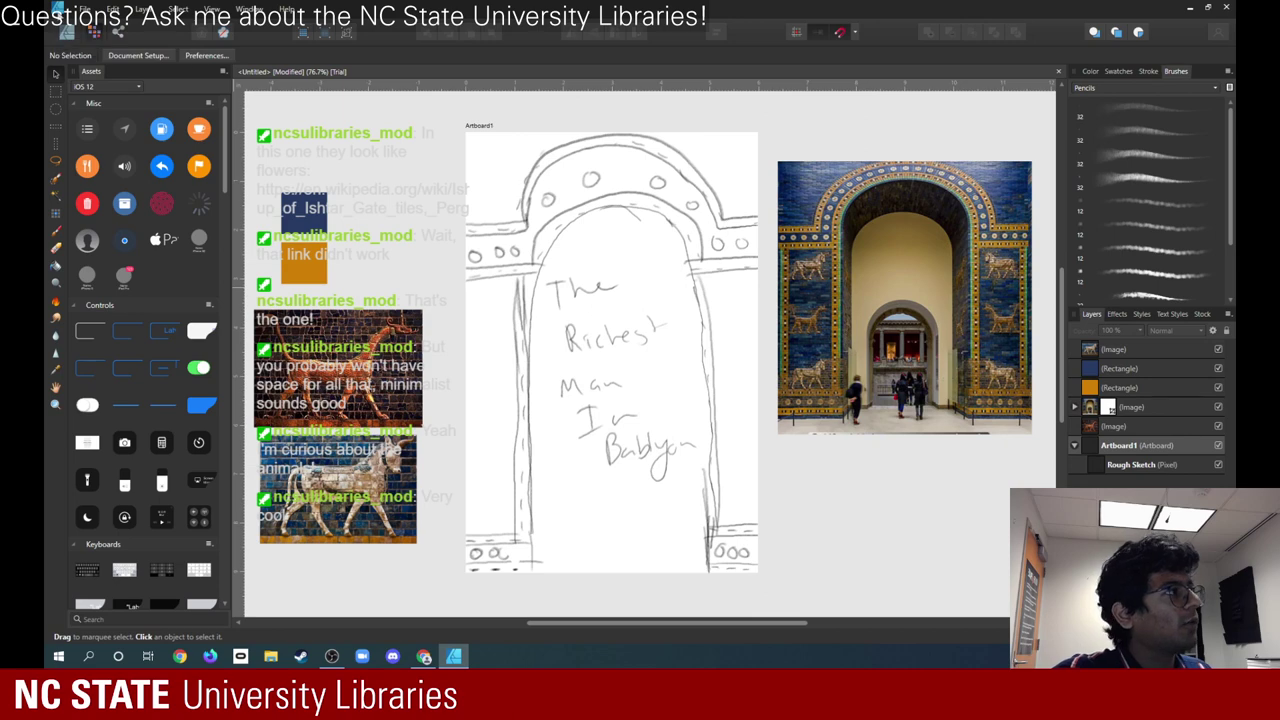
click(70, 33)
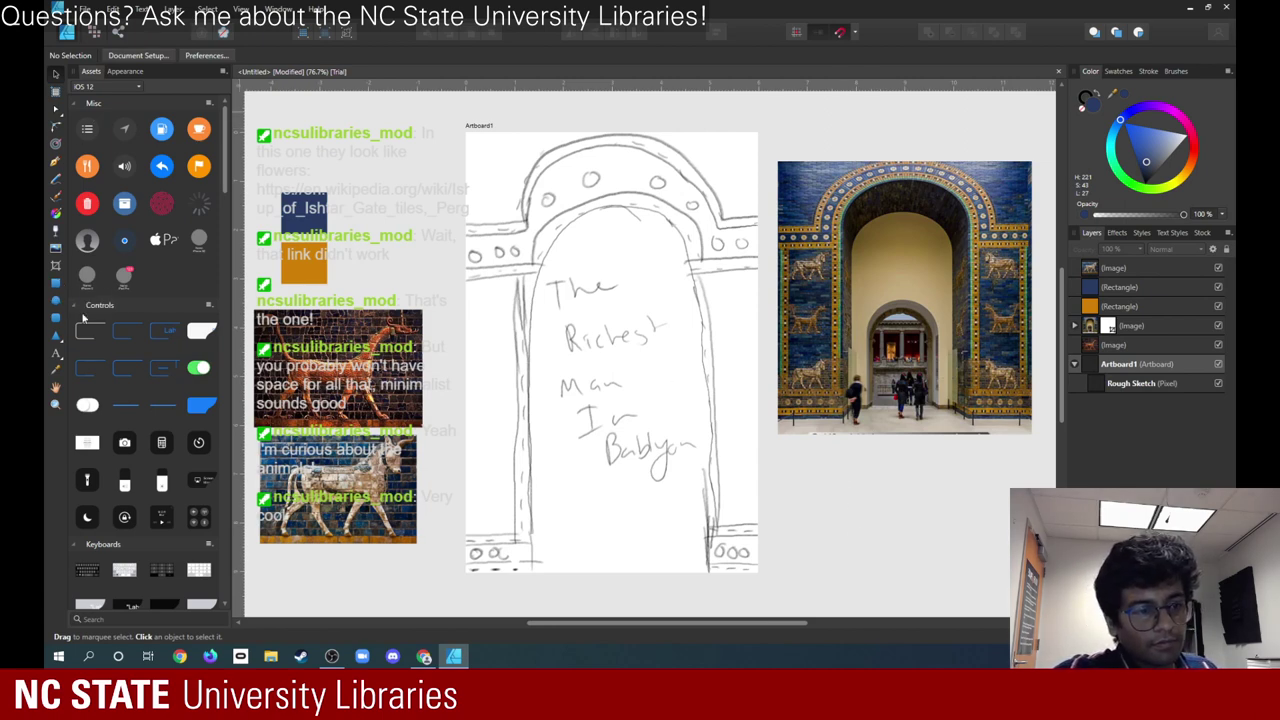
- Draw a small dark blue rectangle at the artboard's top-left corner with the Rectangle Tool
click(57, 283)
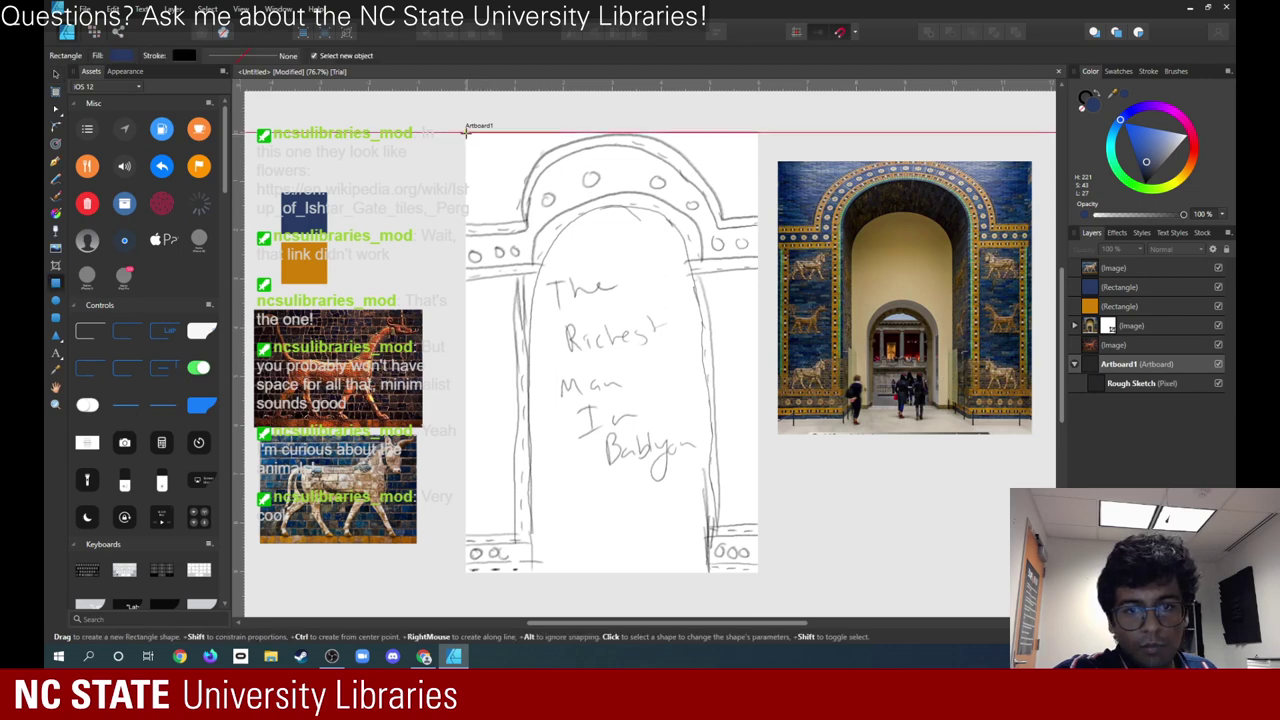
drag(466, 133, 549, 191)
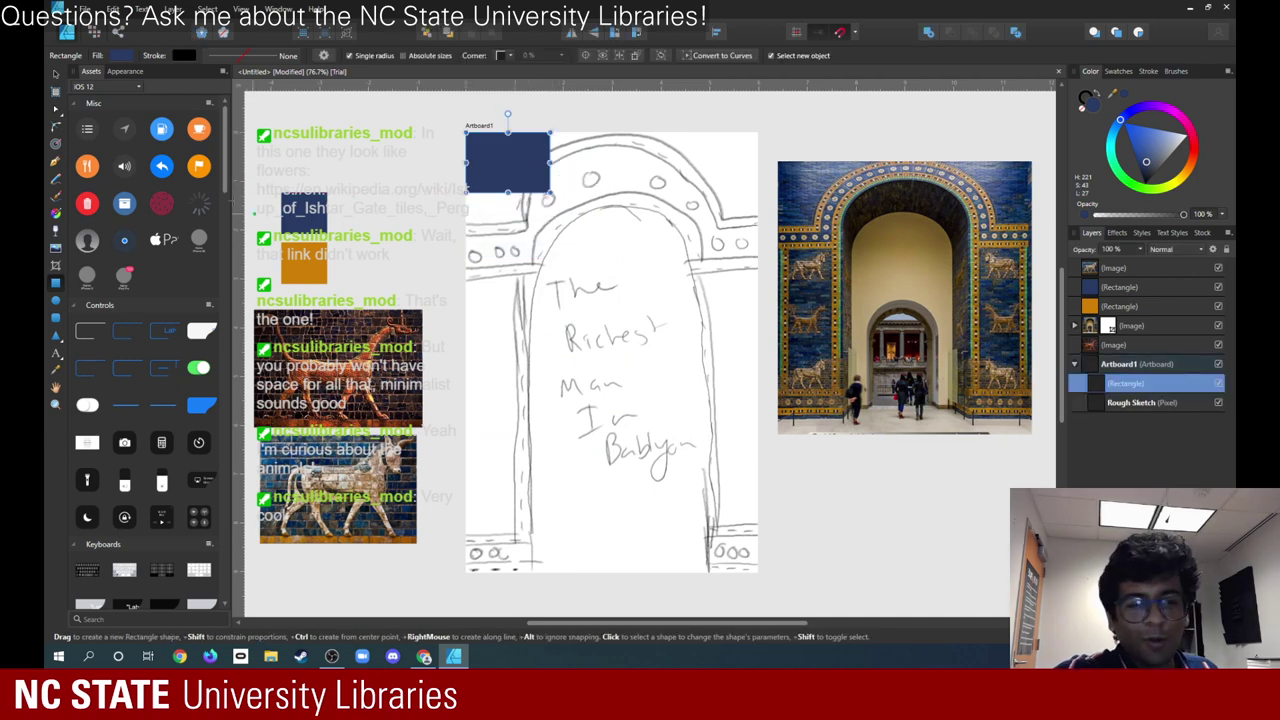
click(98, 32)
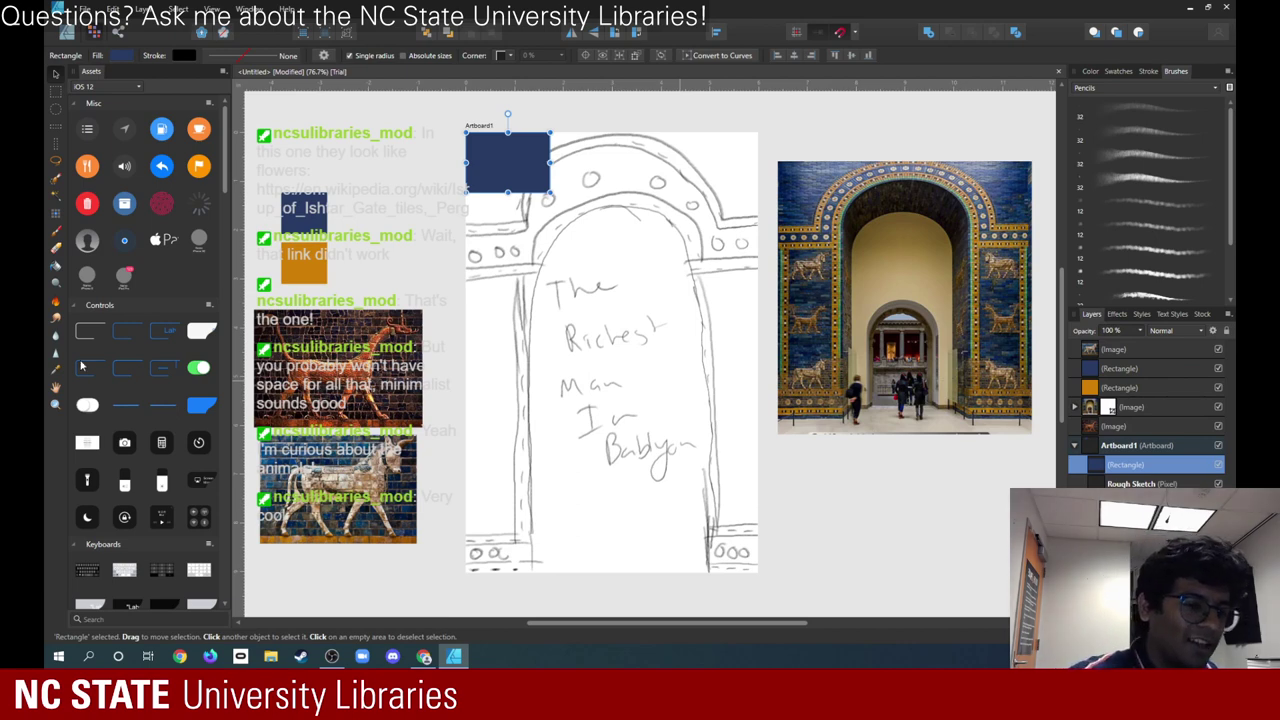
click(57, 228)
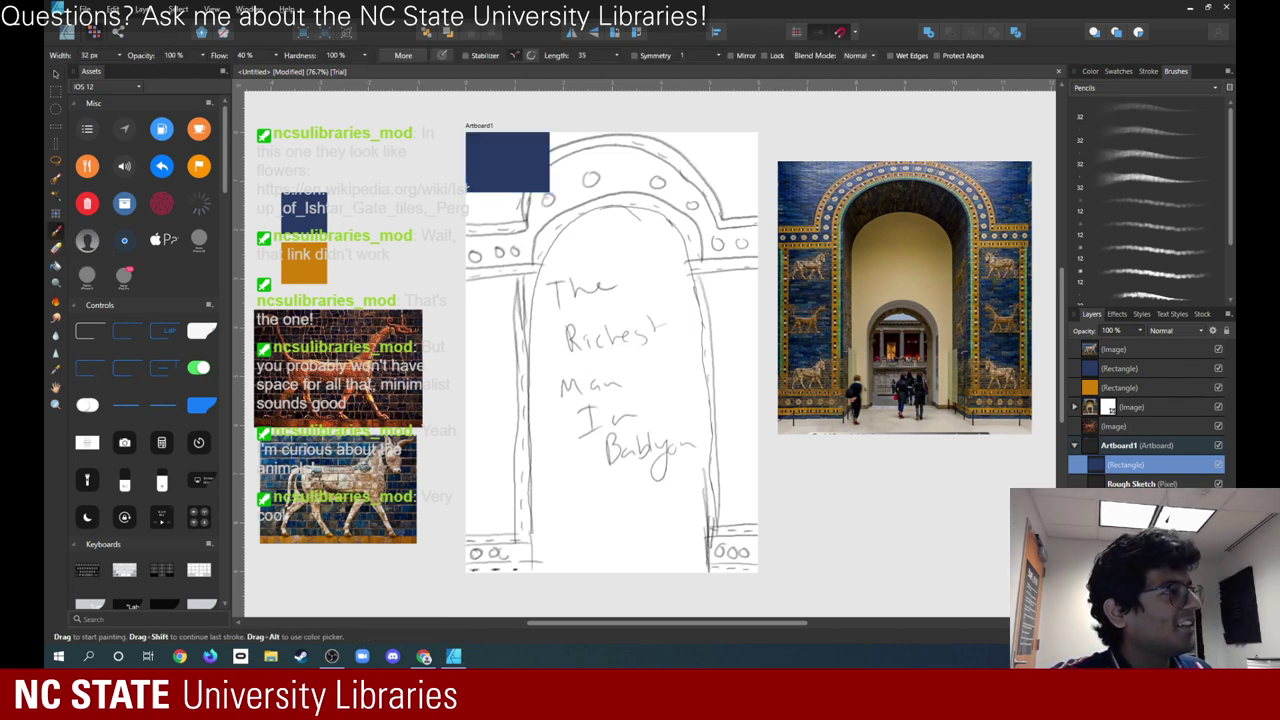
key(alt+Tab)
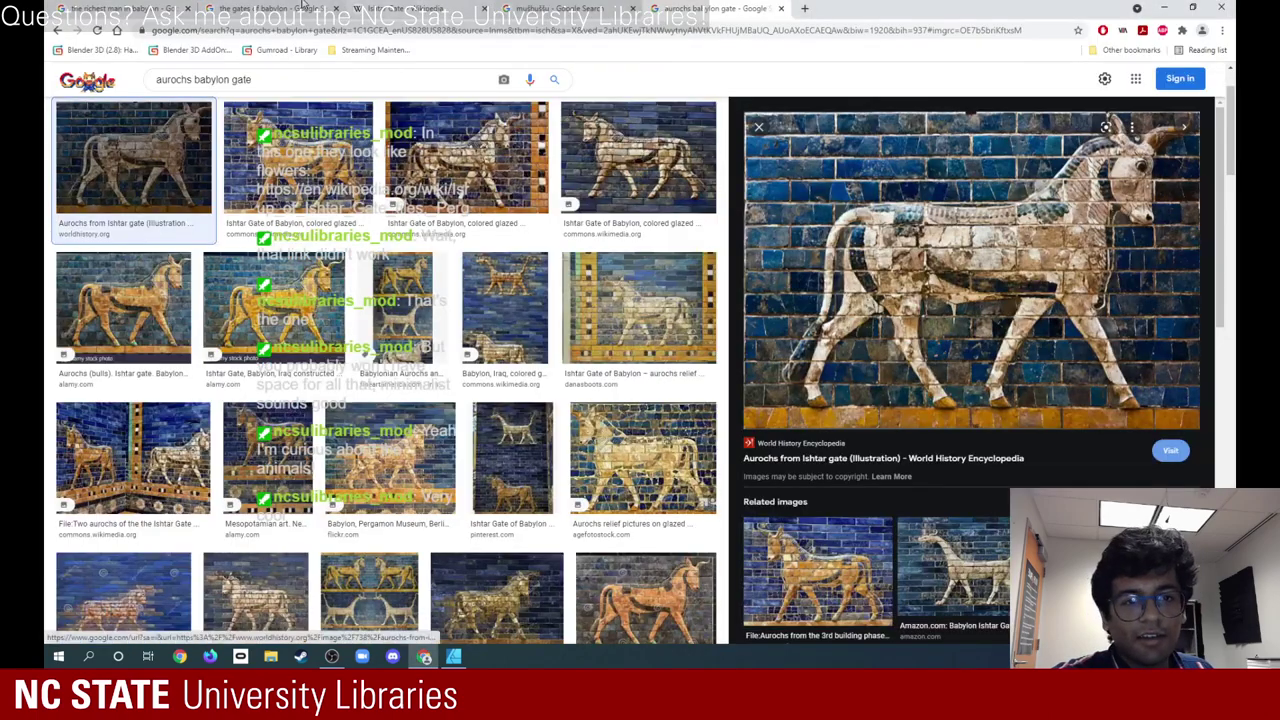
- View The Richest Man in Babylon cover images, then add a new pixel layer to the sketch
click(265, 8)
click(125, 8)
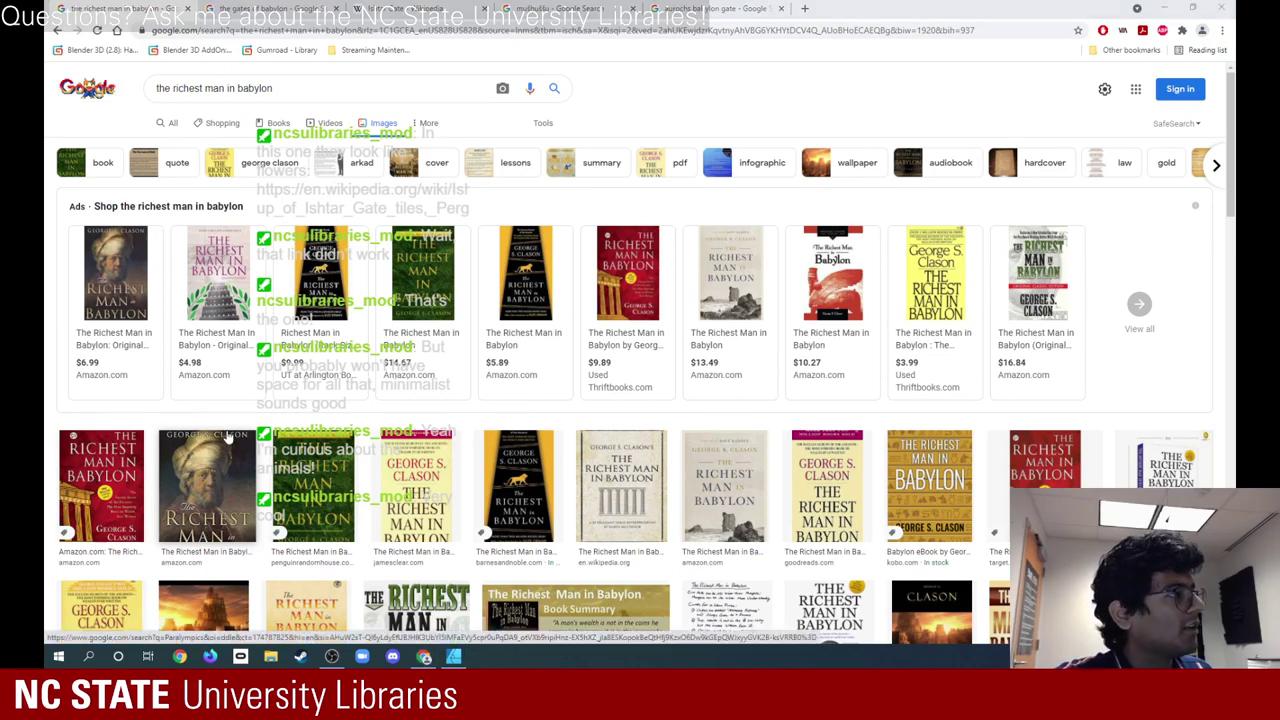
key(alt+Tab)
click(560, 525)
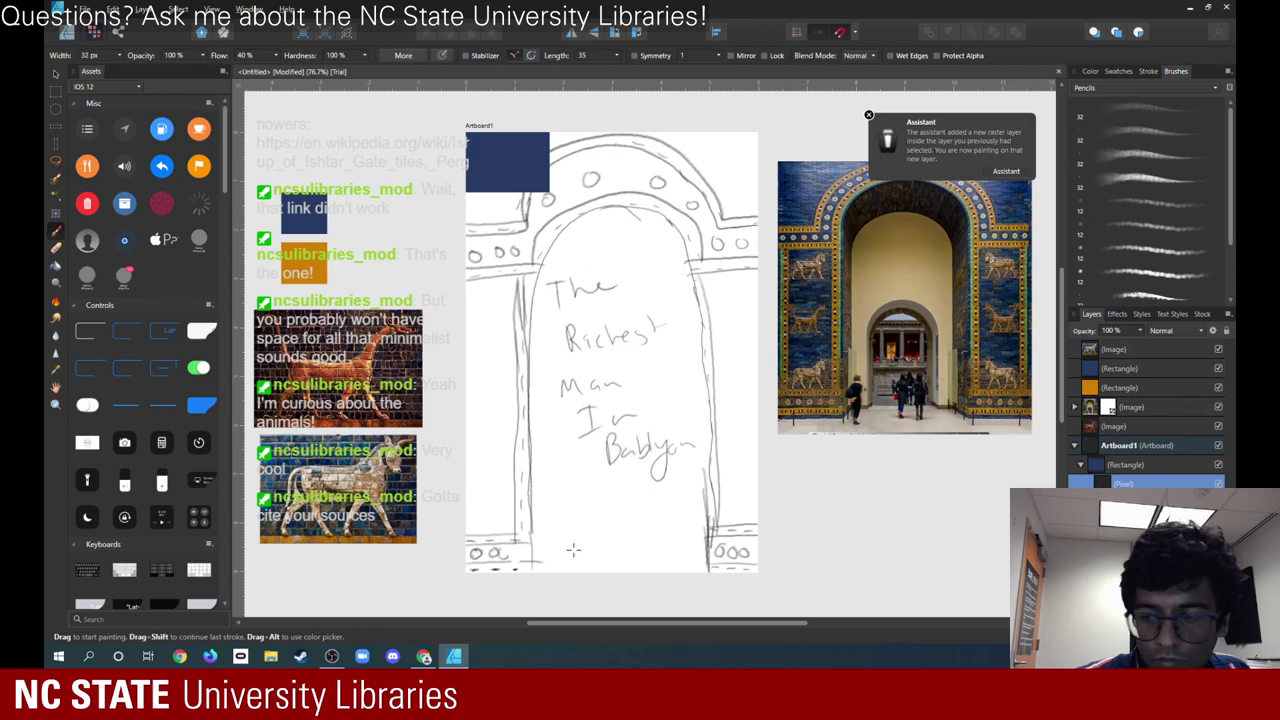
- Hand-letter the author's name with the Pixel Brush along the bottom of the sketch
key(ctrl+d)
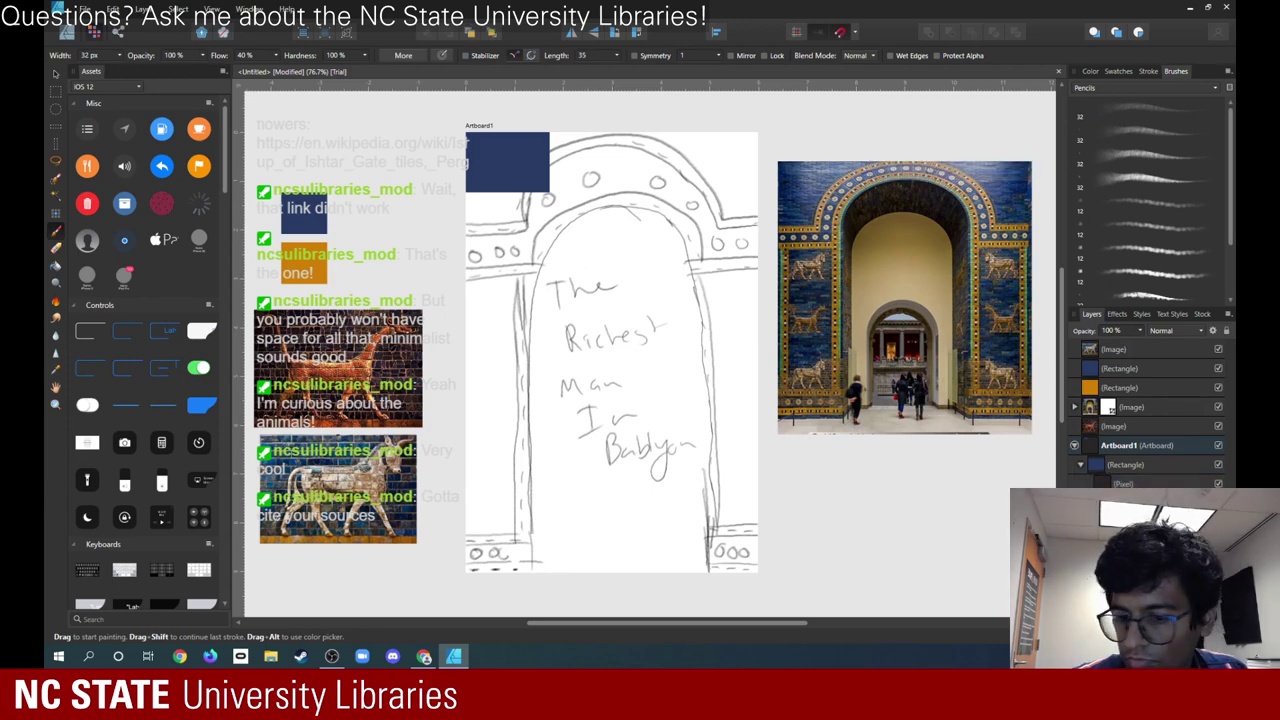
mouse_move(548, 517)
mouse_down()
mouse_move(566, 550)
mouse_move(563, 537)
mouse_move(609, 538)
mouse_move(609, 552)
mouse_move(650, 554)
mouse_up()
click(638, 552)
drag(664, 526, 664, 552)
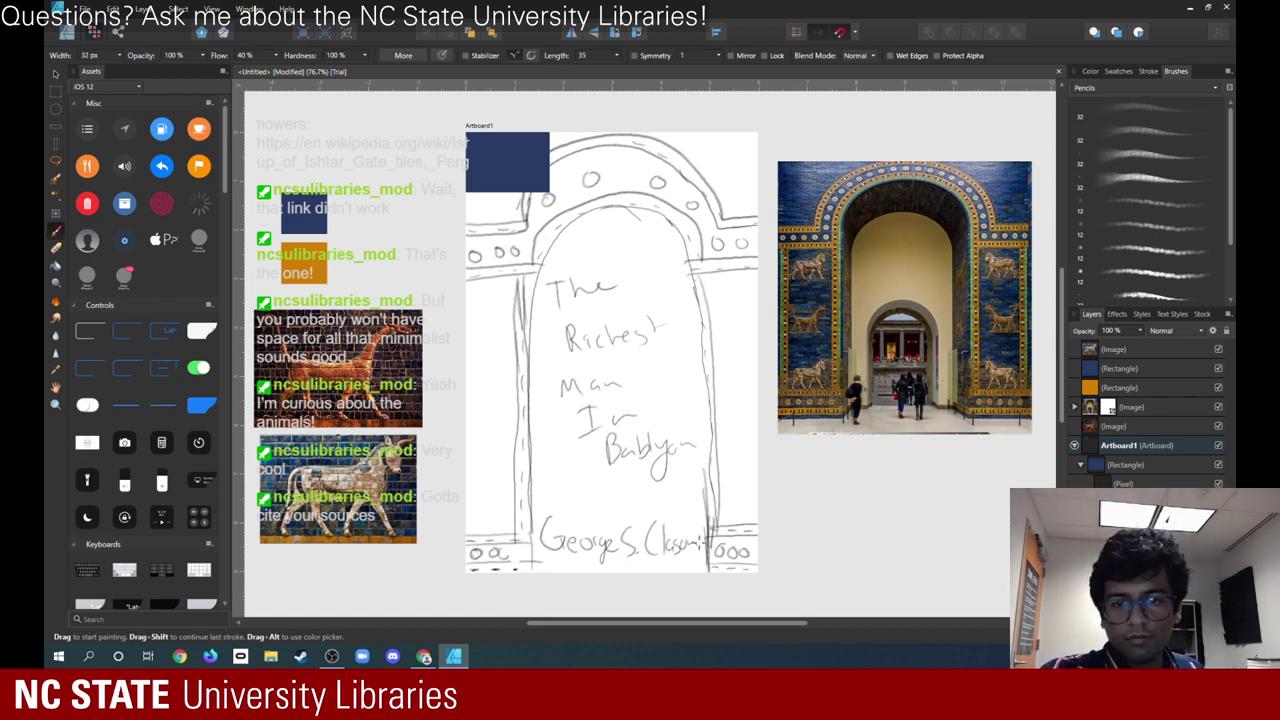
- Check the lettering and Rough Sketch layer options, then select the Rough Sketch drawing
click(1131, 484)
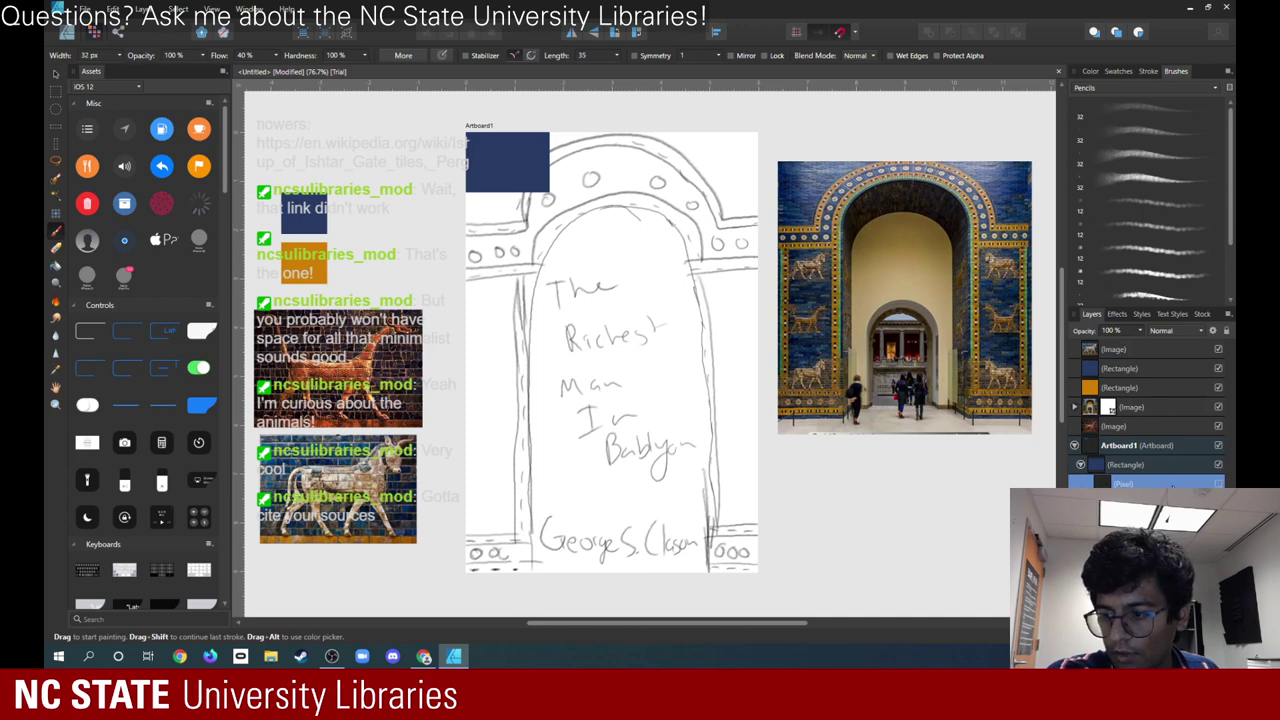
right_click(1171, 485)
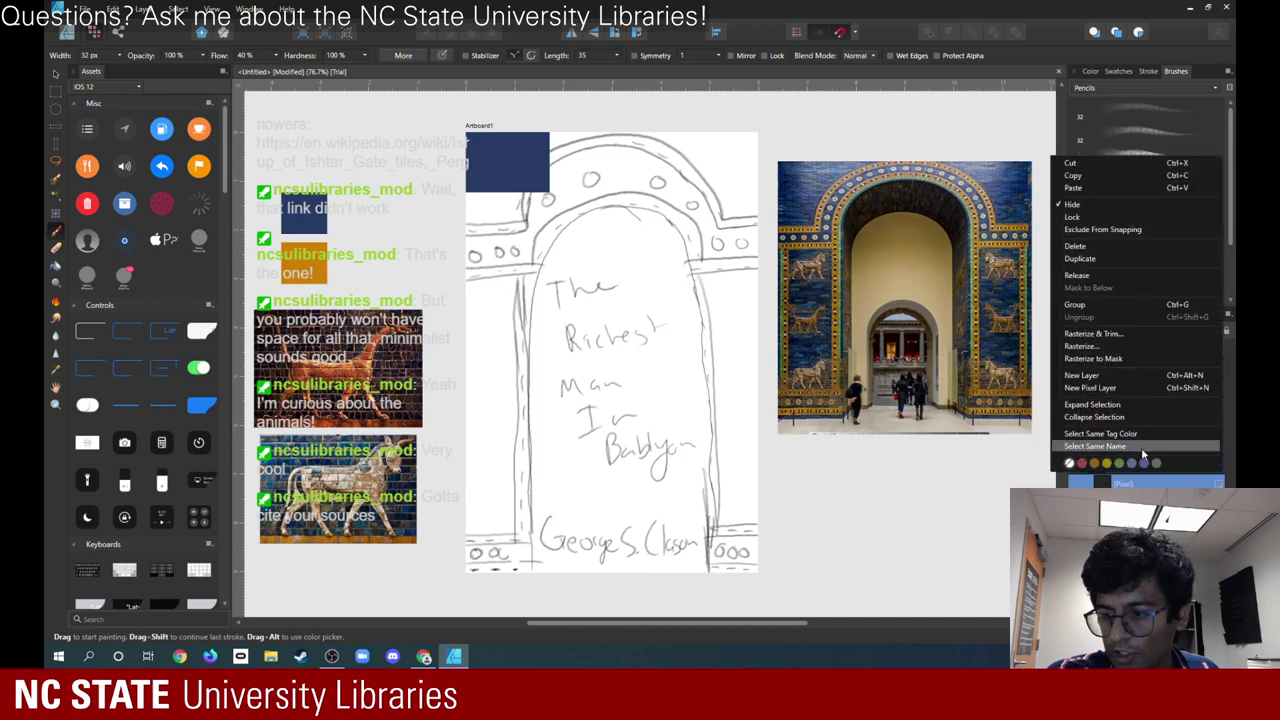
click(1090, 249)
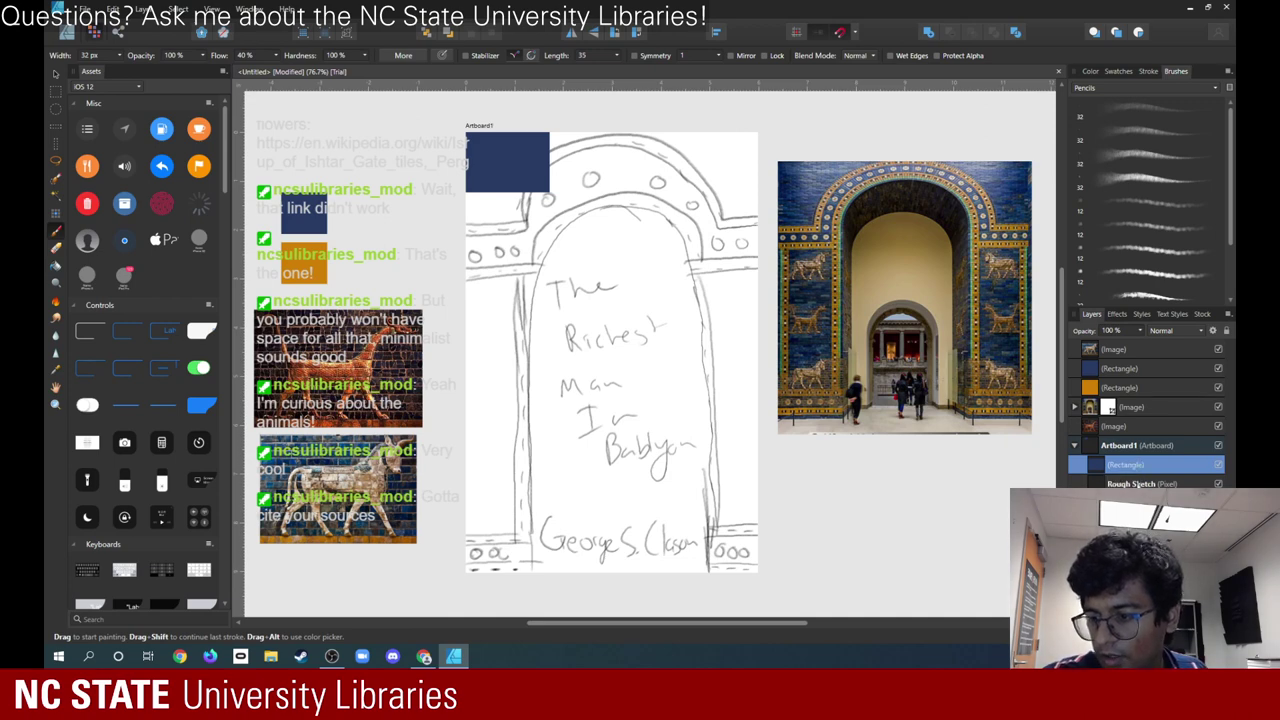
click(1138, 484)
right_click(1143, 484)
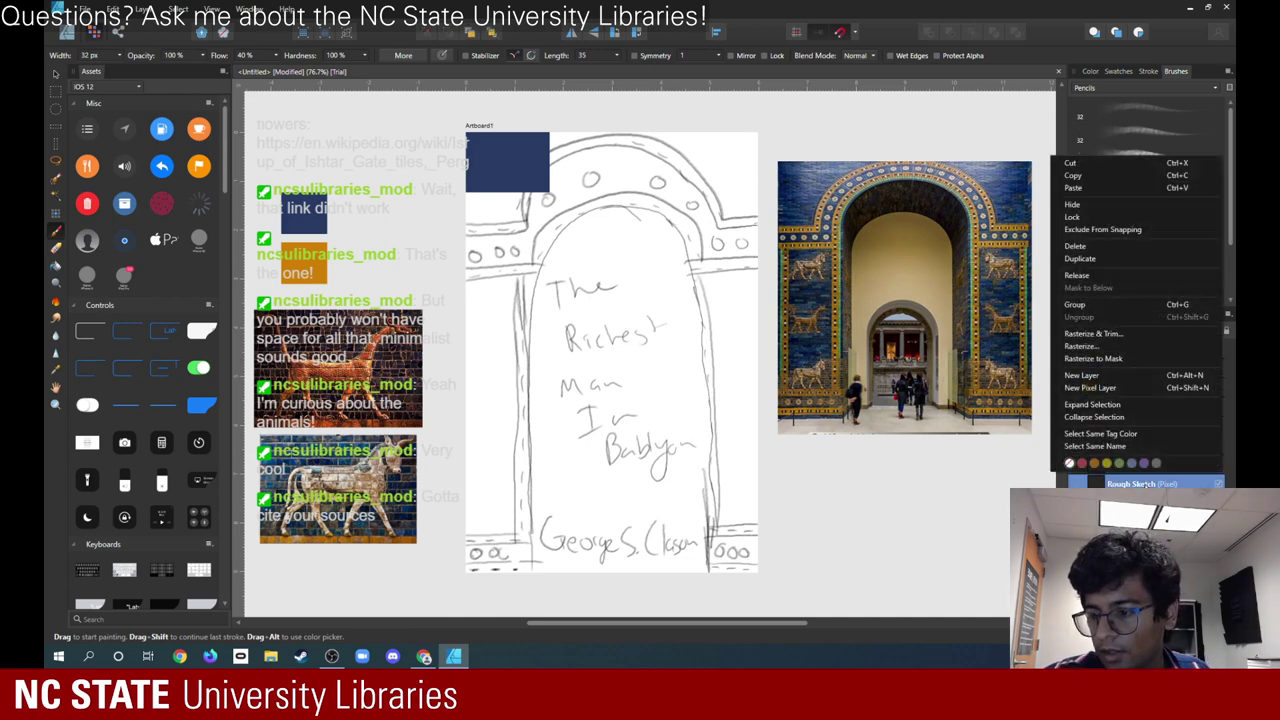
click(1131, 485)
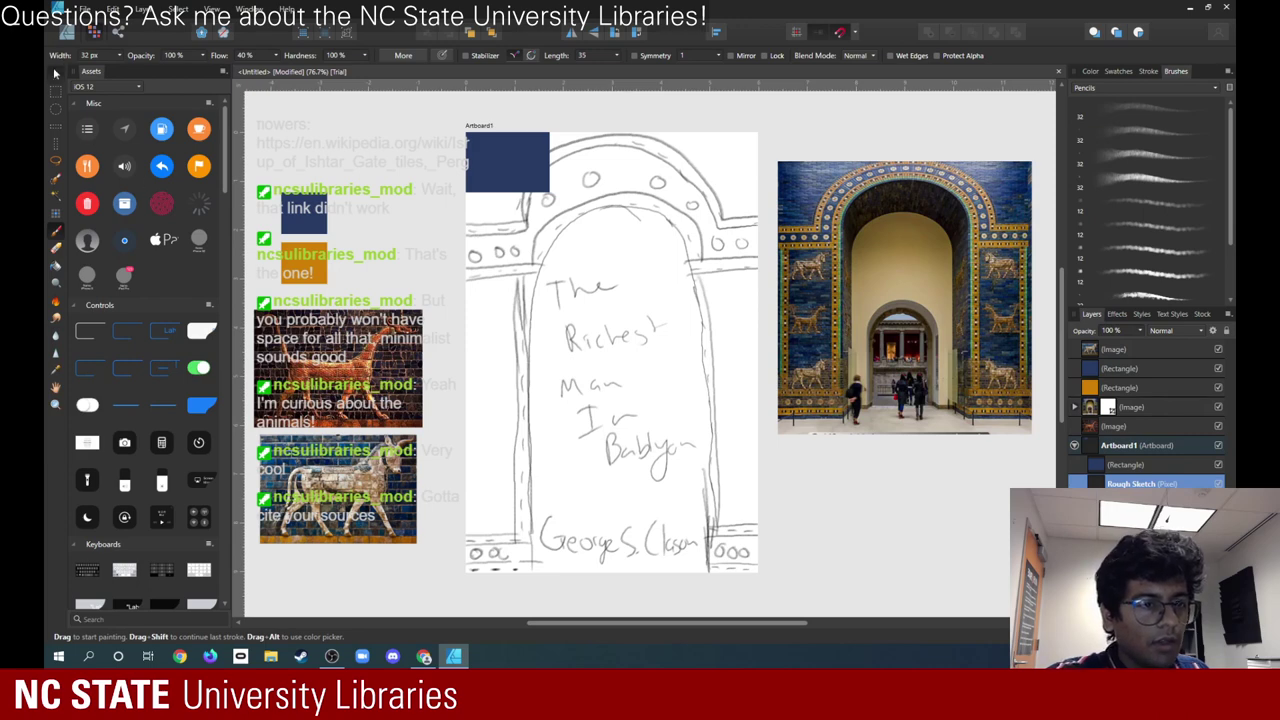
click(56, 73)
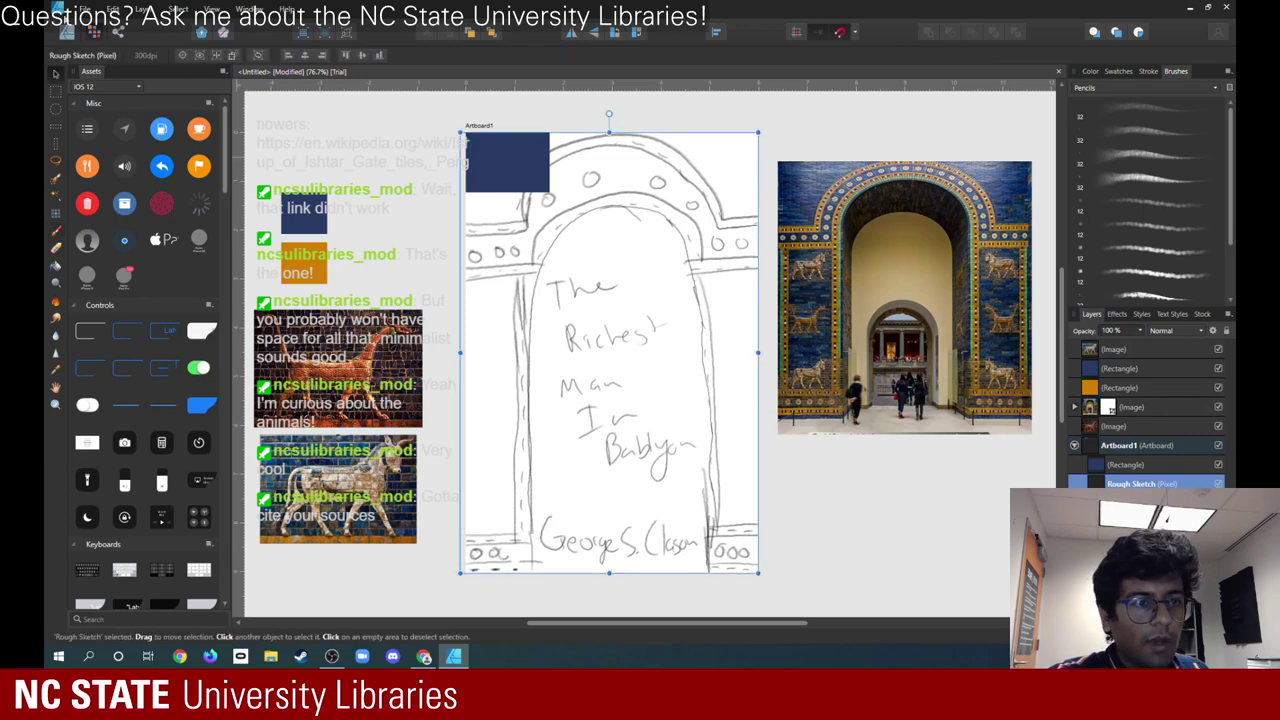
- In Designer Persona, stretch the dark blue rectangle to the artboard's bottom-right corner
click(67, 31)
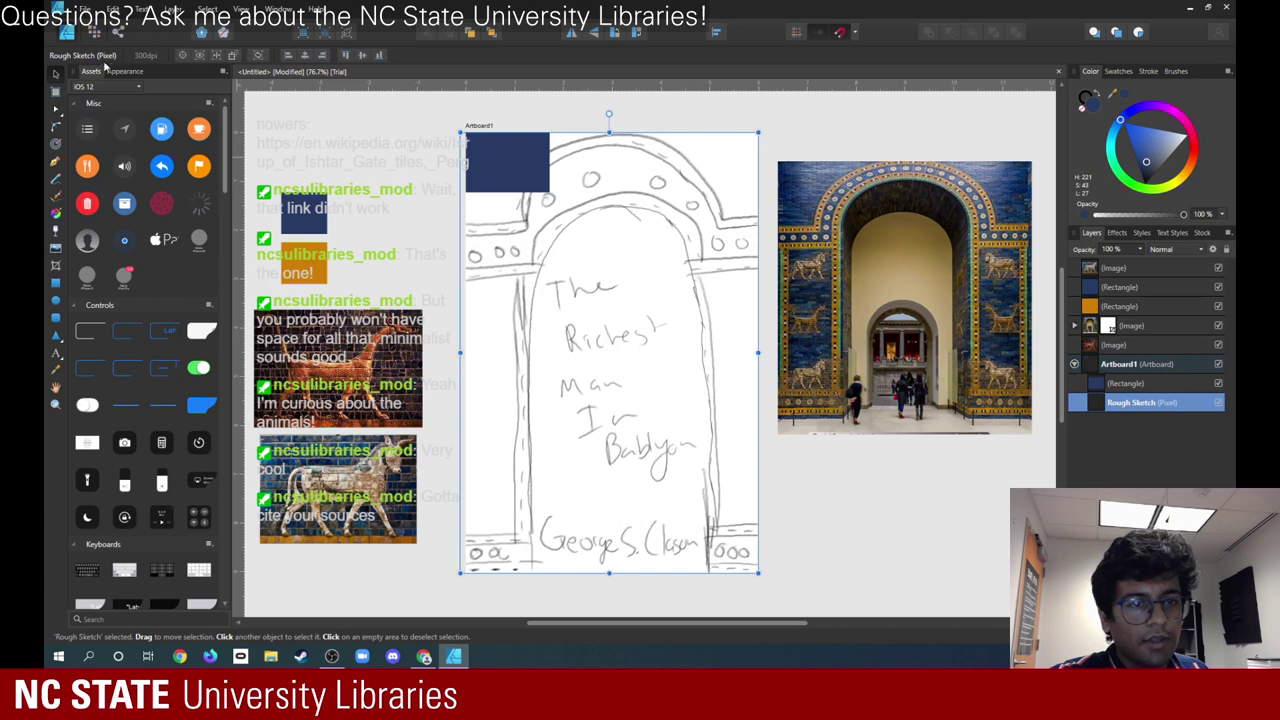
click(530, 175)
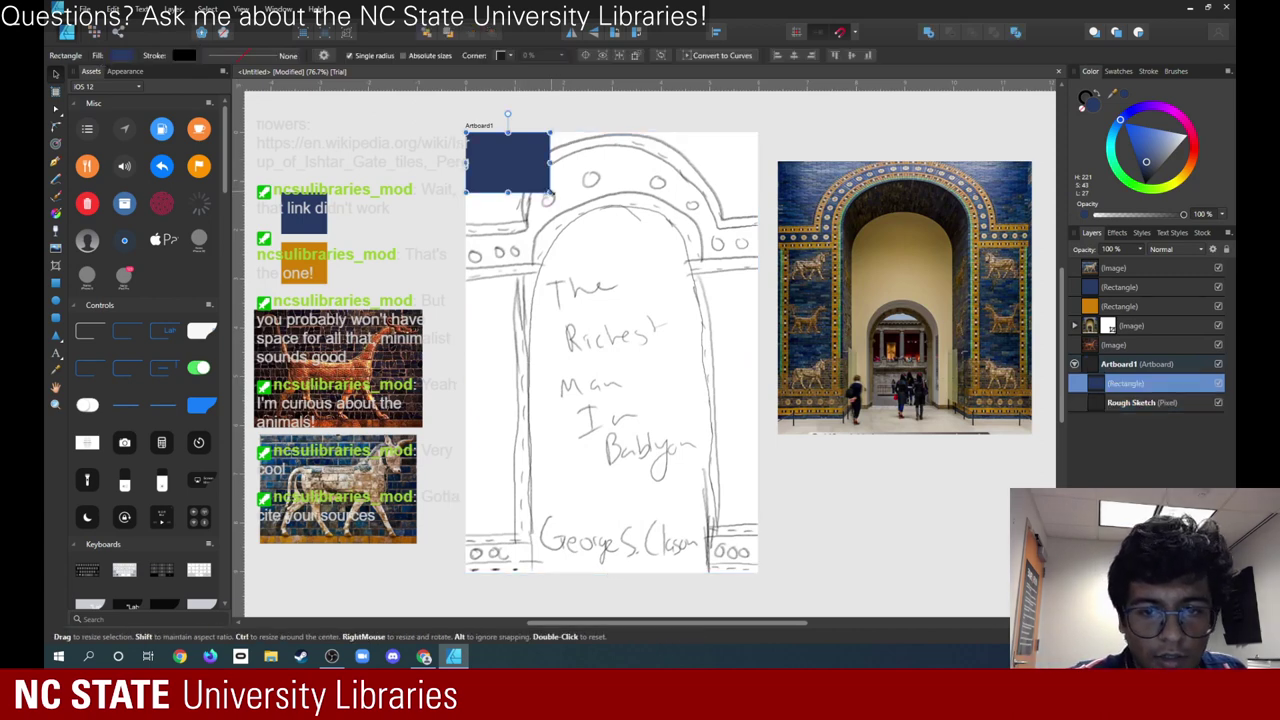
drag(550, 191, 760, 572)
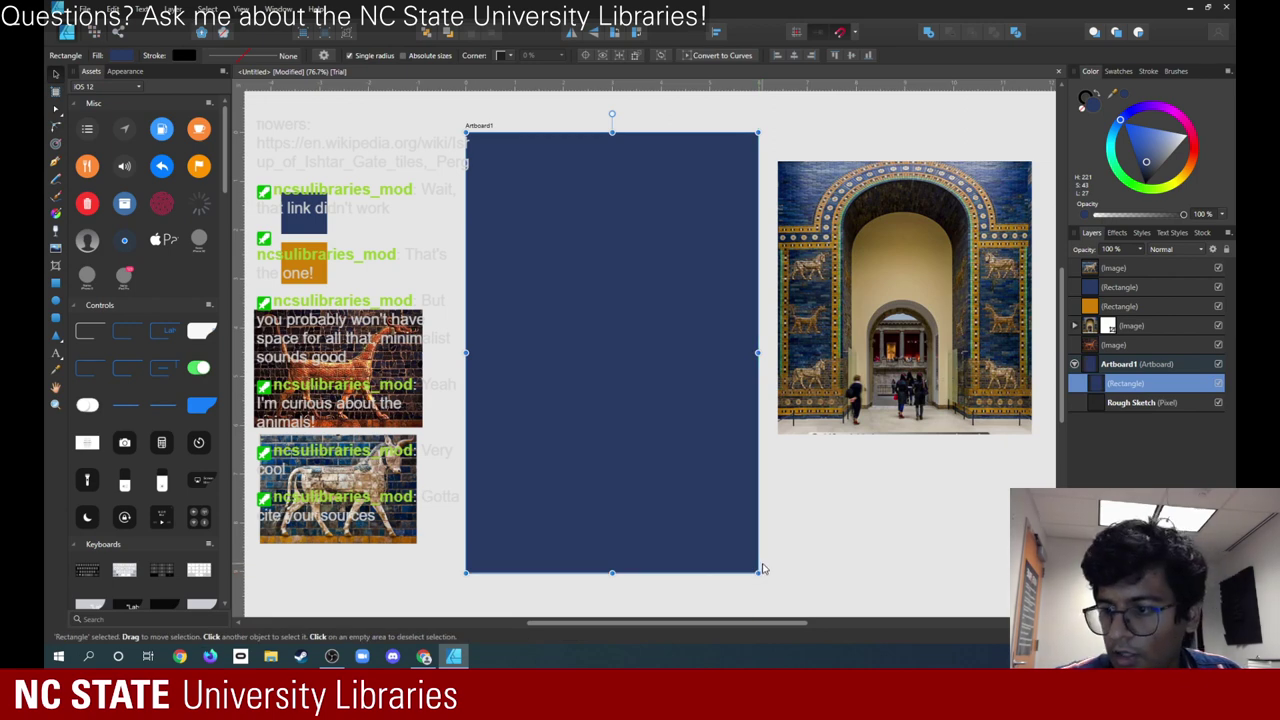
- Set the rectangle's layer opacity to 57% so the gateway sketch shows through
click(1139, 249)
drag(1142, 263, 1108, 265)
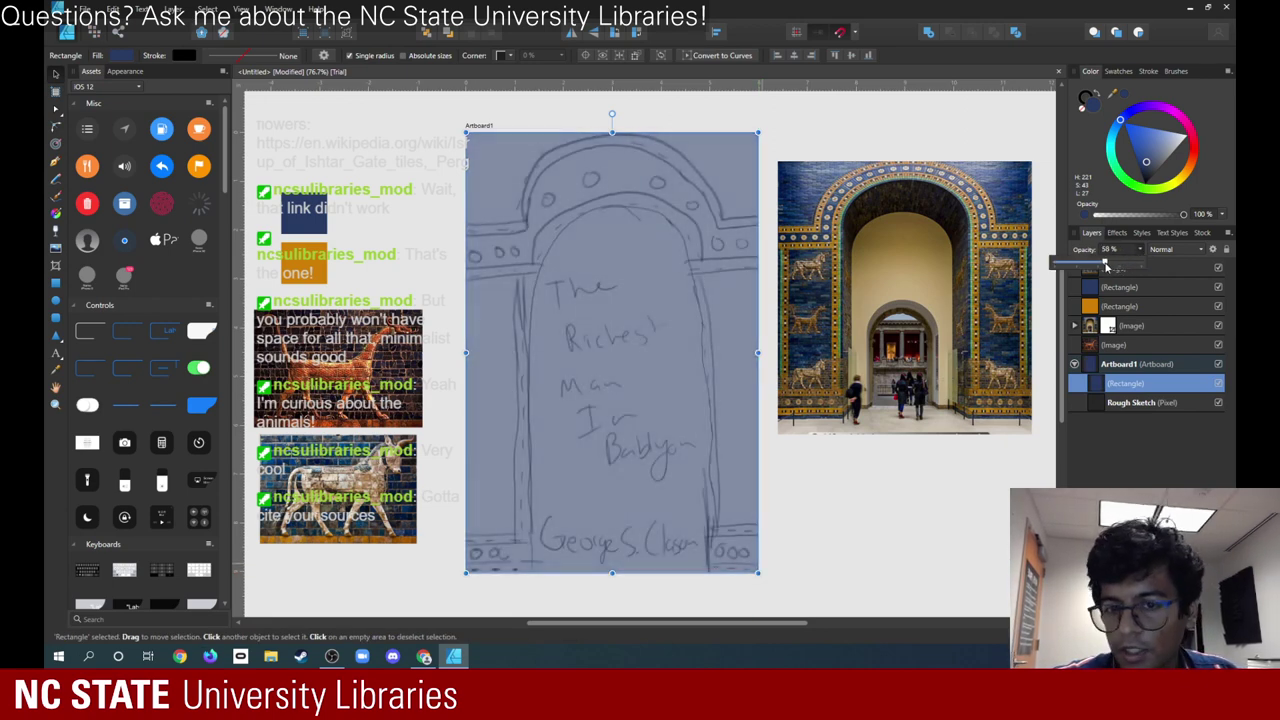
drag(1103, 266, 1111, 253)
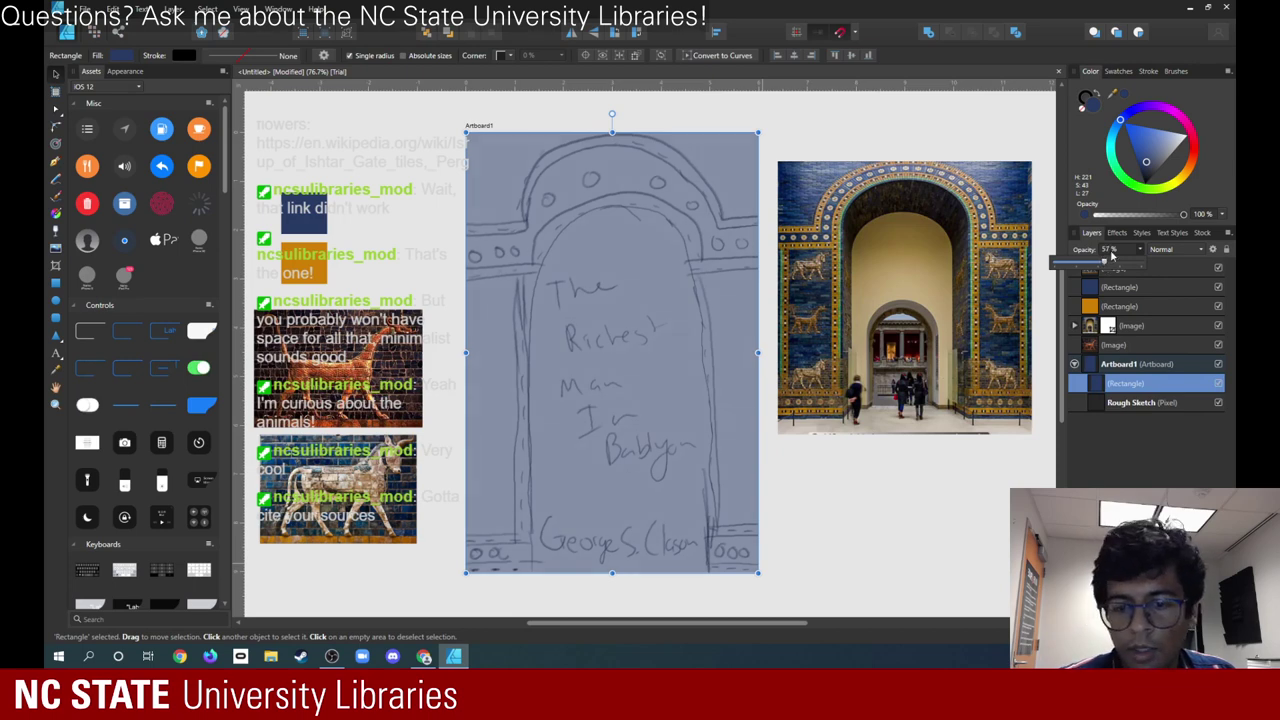
click(922, 500)
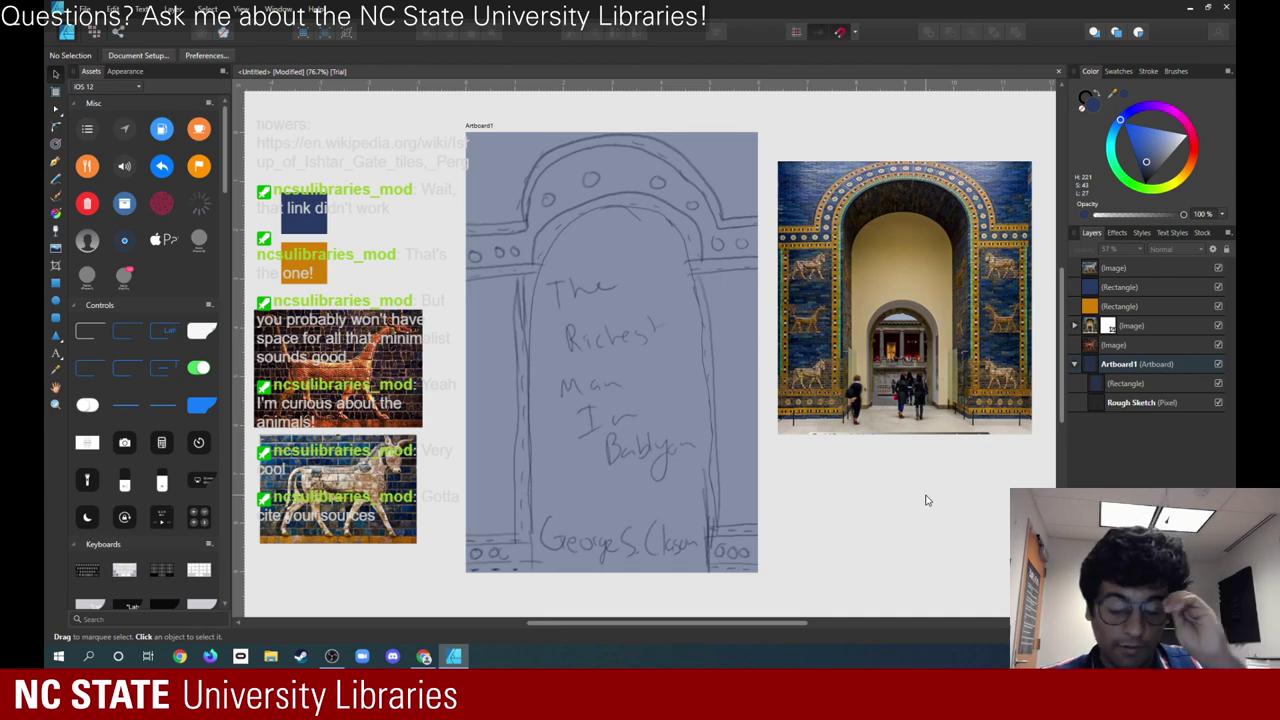
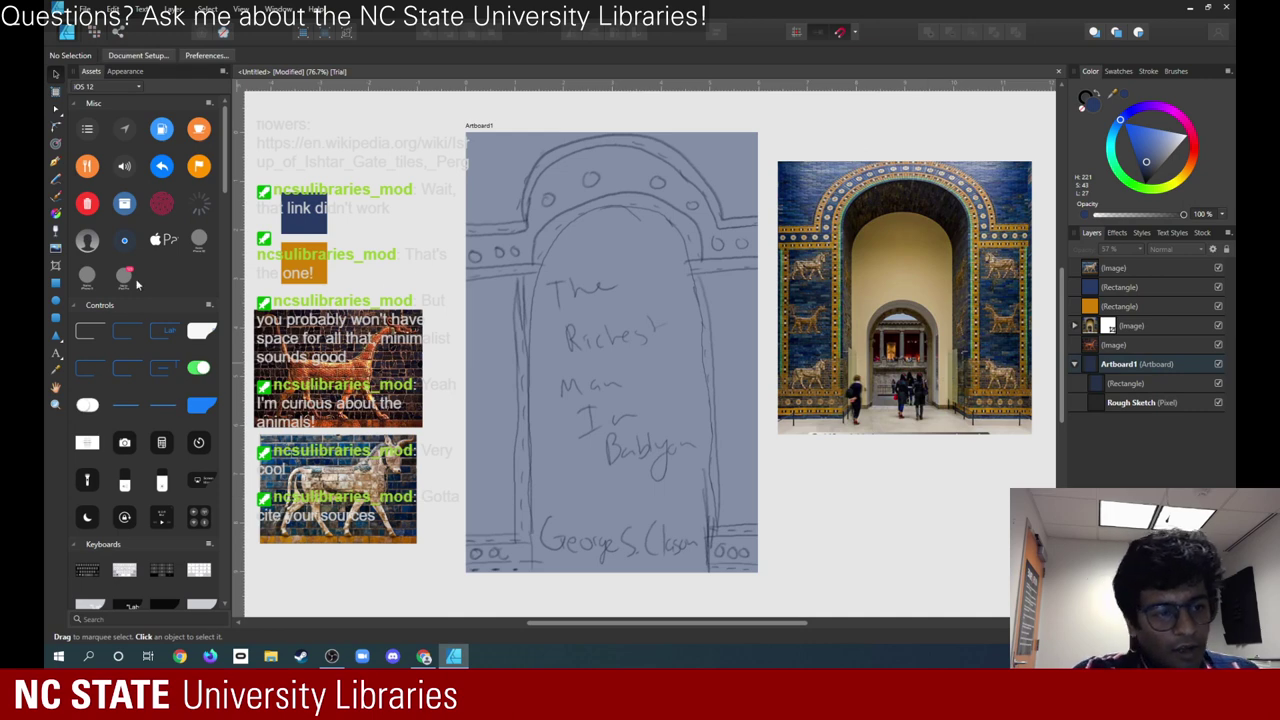
- Sample the orange from the reference swatch as the rectangle fill colour
click(56, 283)
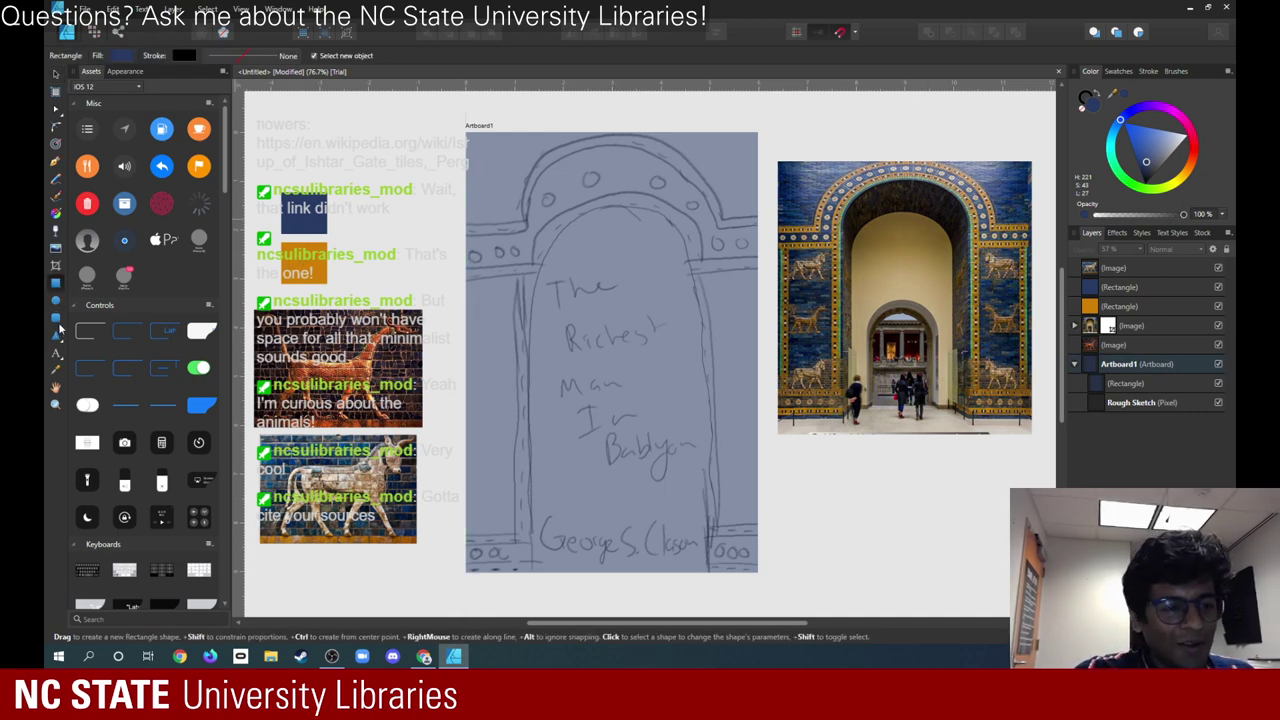
click(56, 368)
click(306, 280)
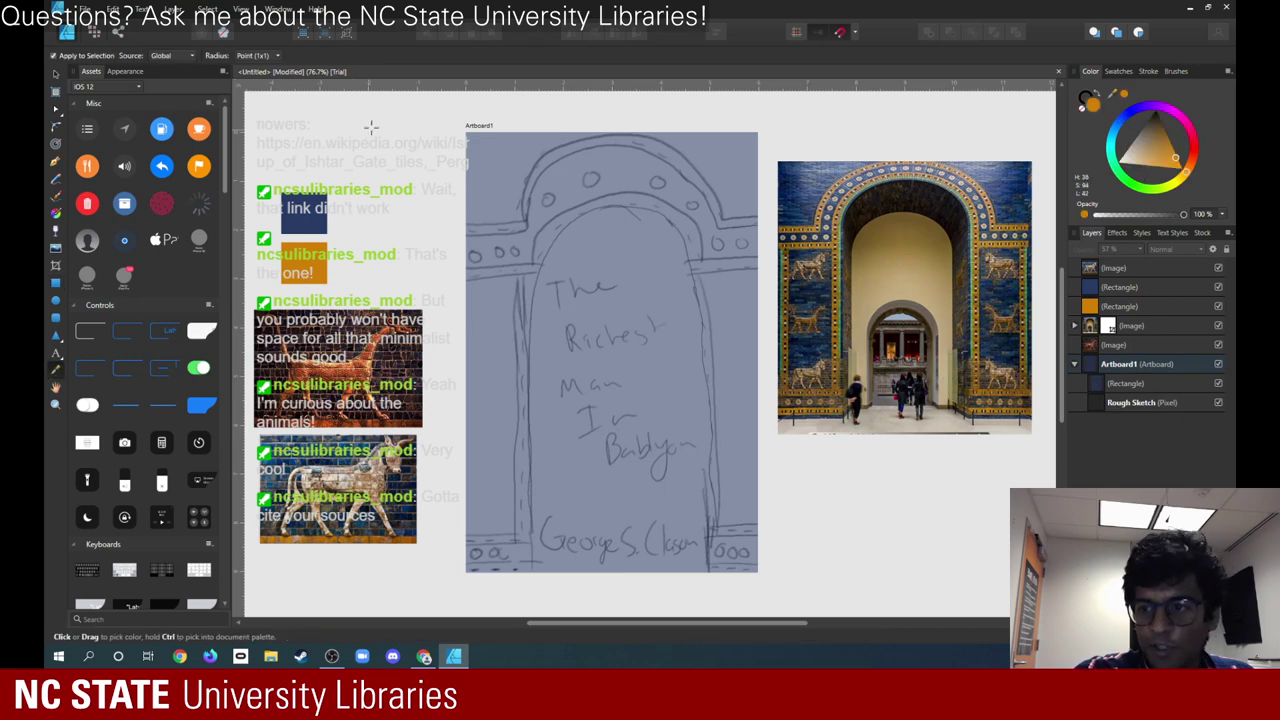
click(56, 285)
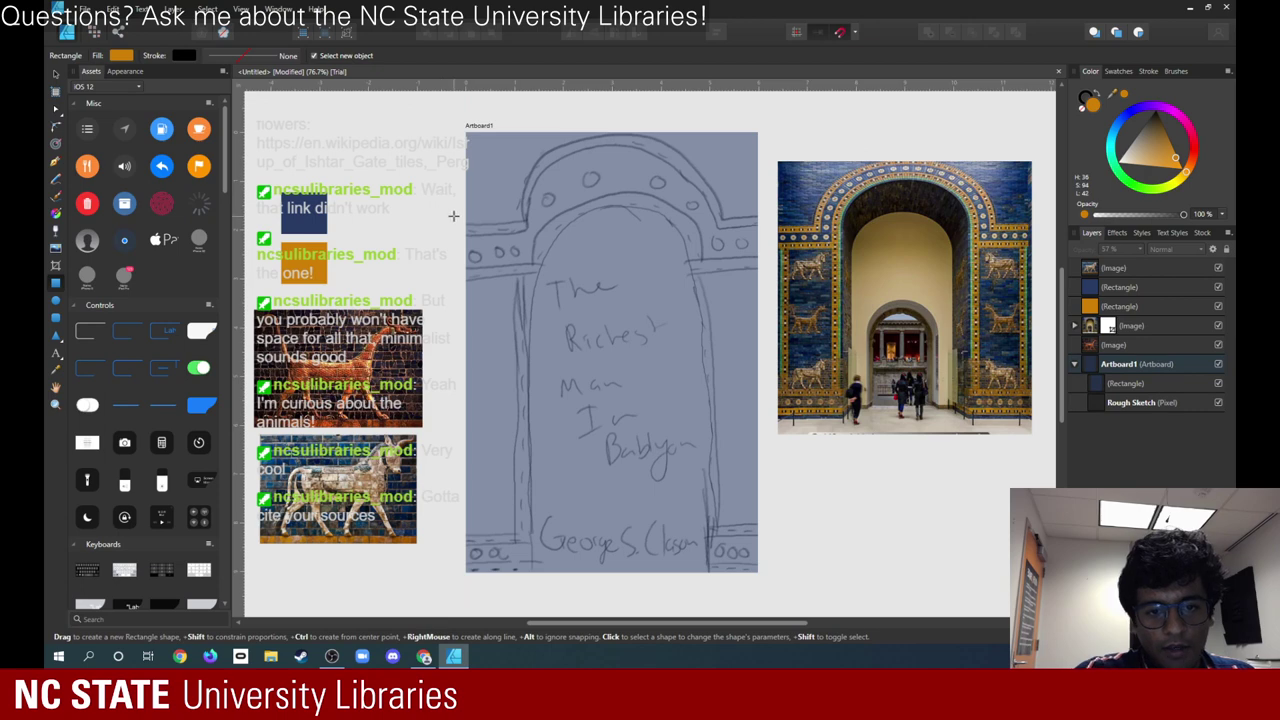
- Lock the 57%-opacity blue background rectangle so it can't move over the sketch
click(513, 279)
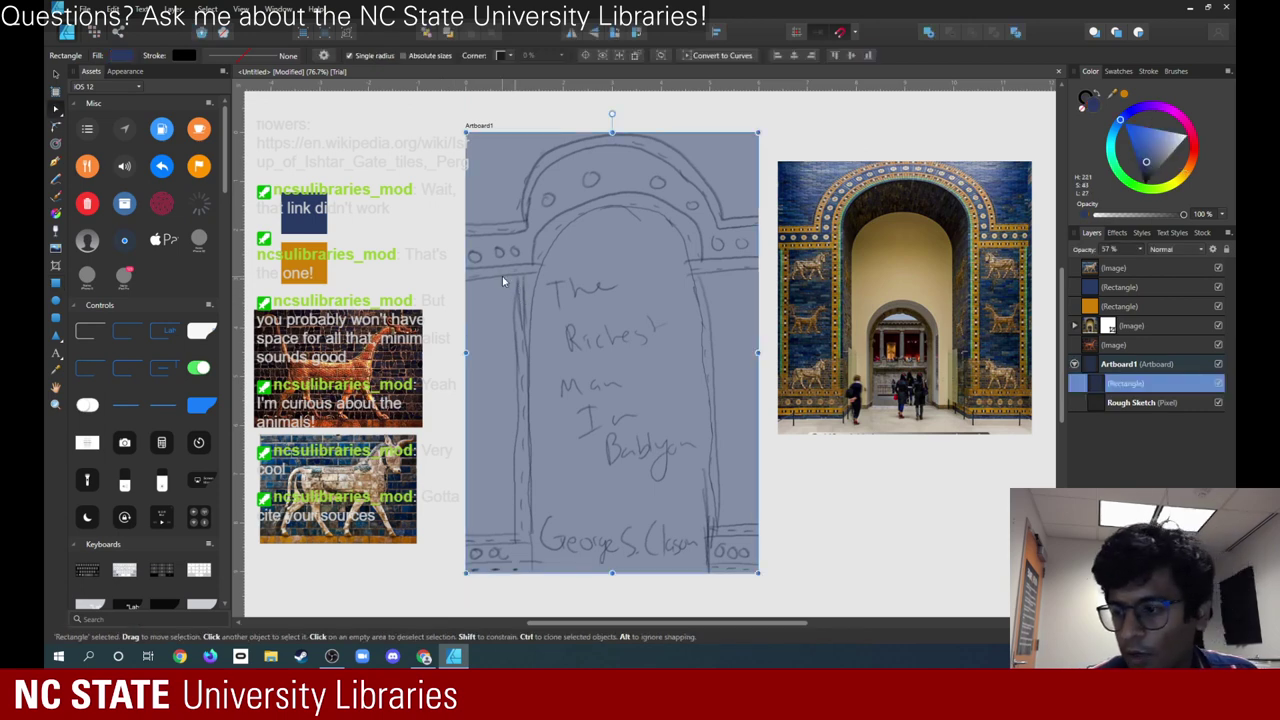
right_click(1180, 384)
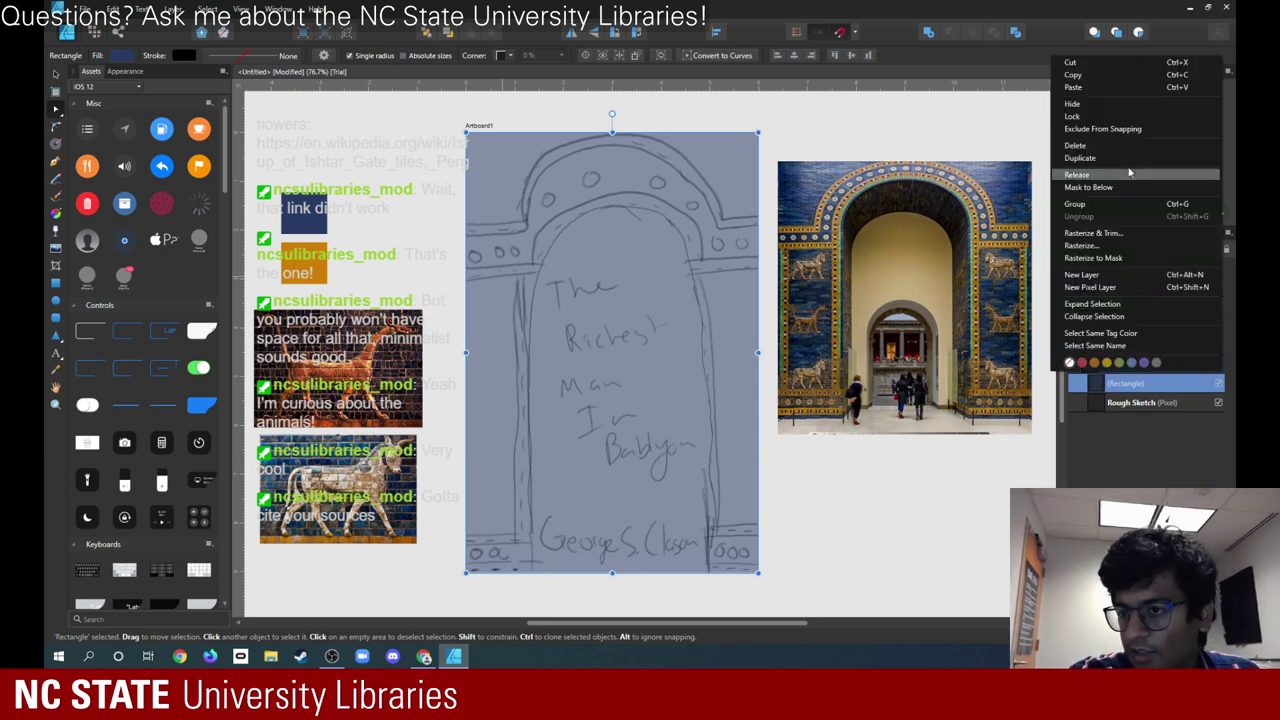
click(1157, 446)
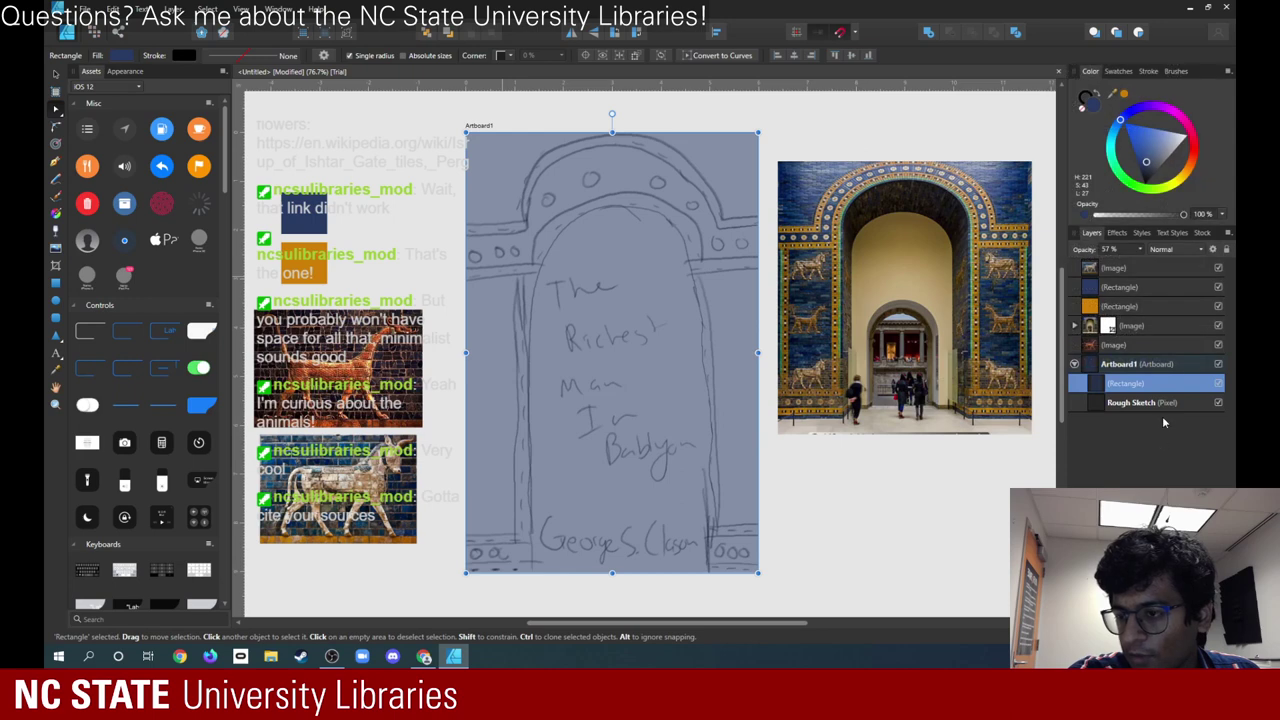
click(1227, 252)
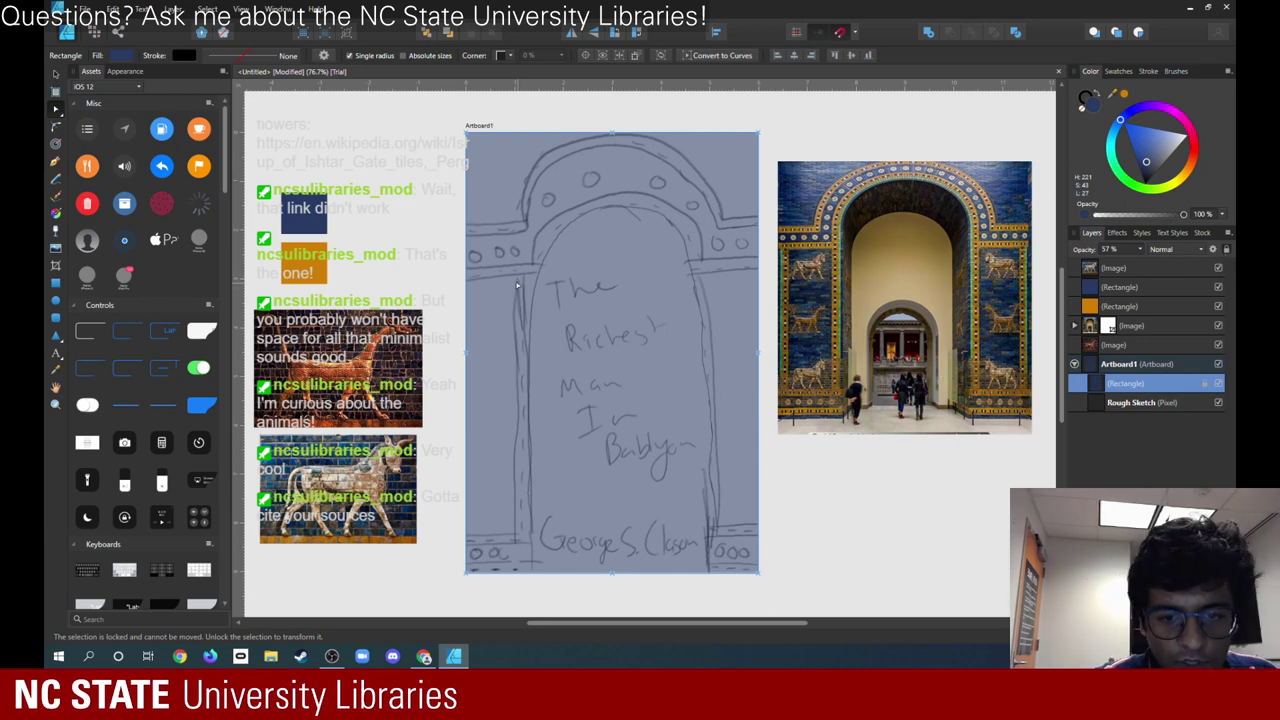
- Draw a tall orange bar on the arch's left side and duplicate it to the right, slightly shortened and narrowed
click(57, 285)
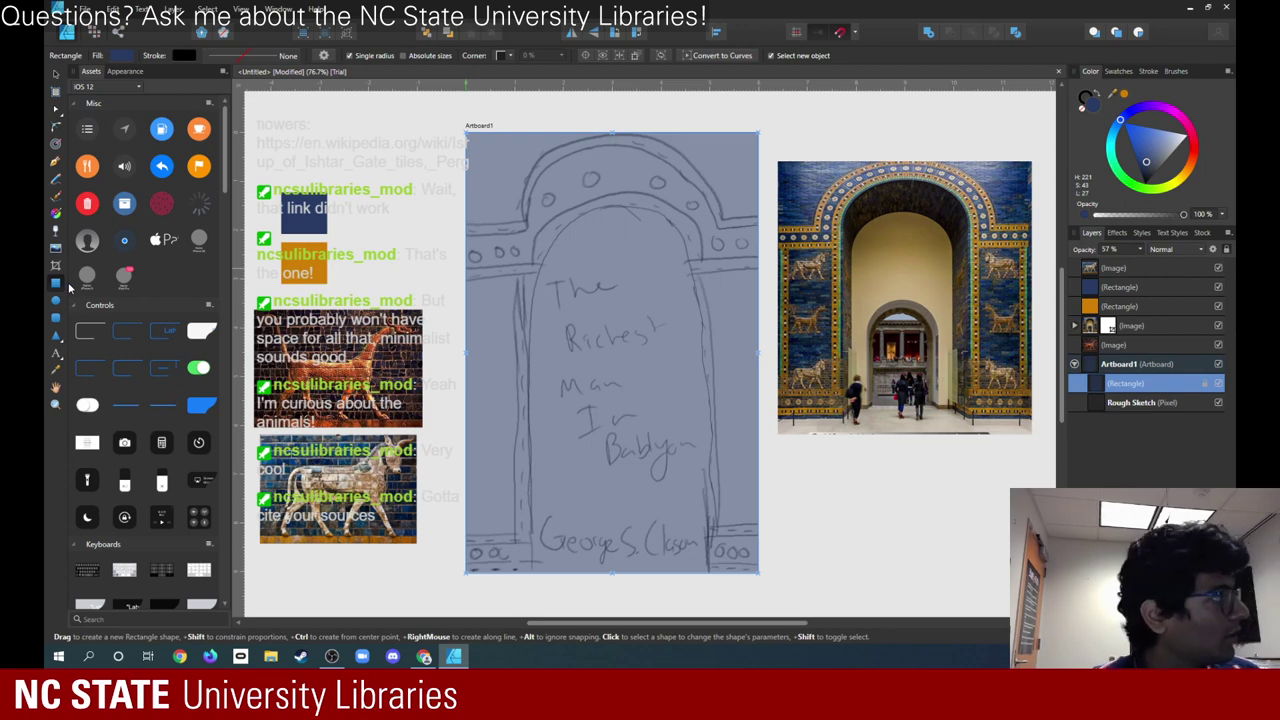
drag(512, 277, 531, 541)
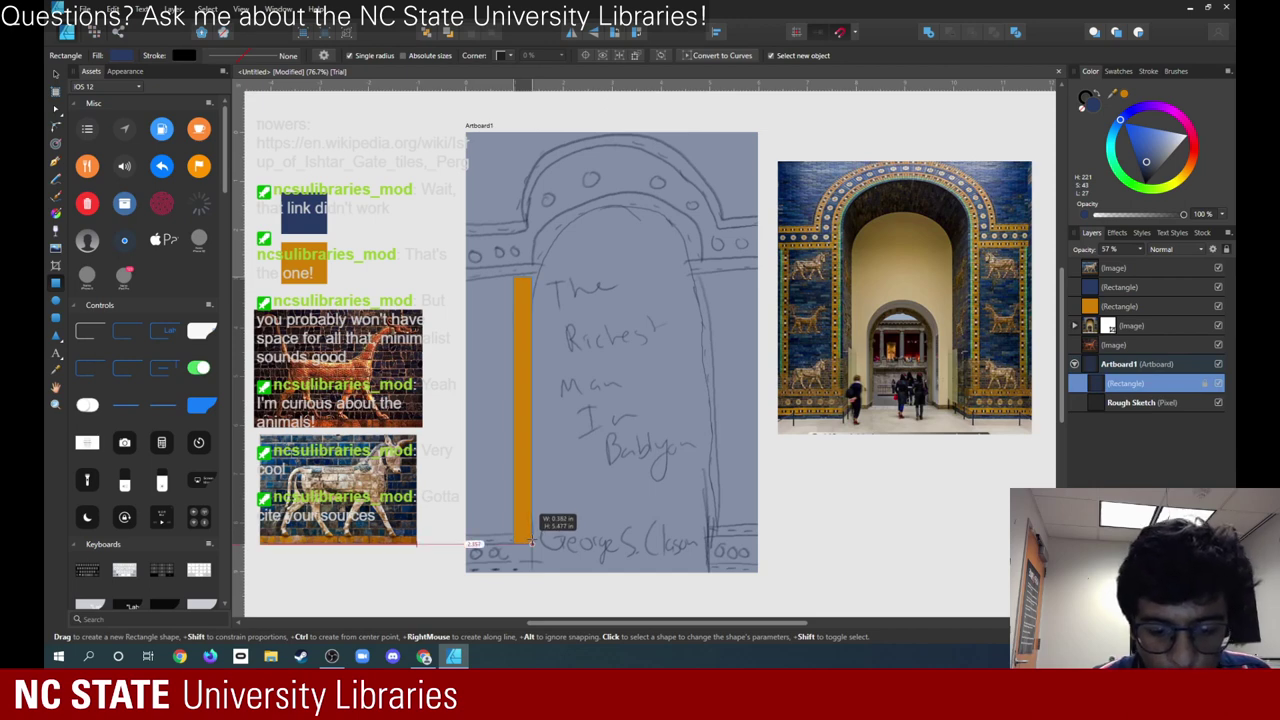
drag(531, 541, 531, 543)
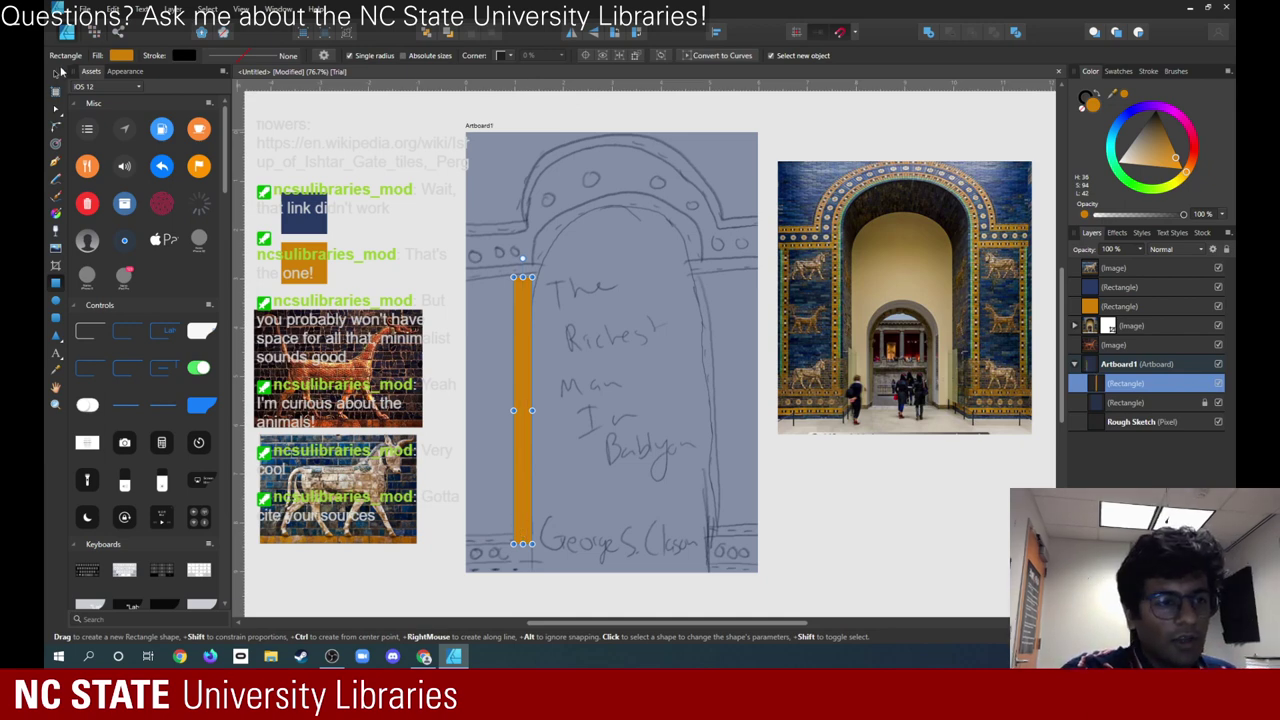
key(v)
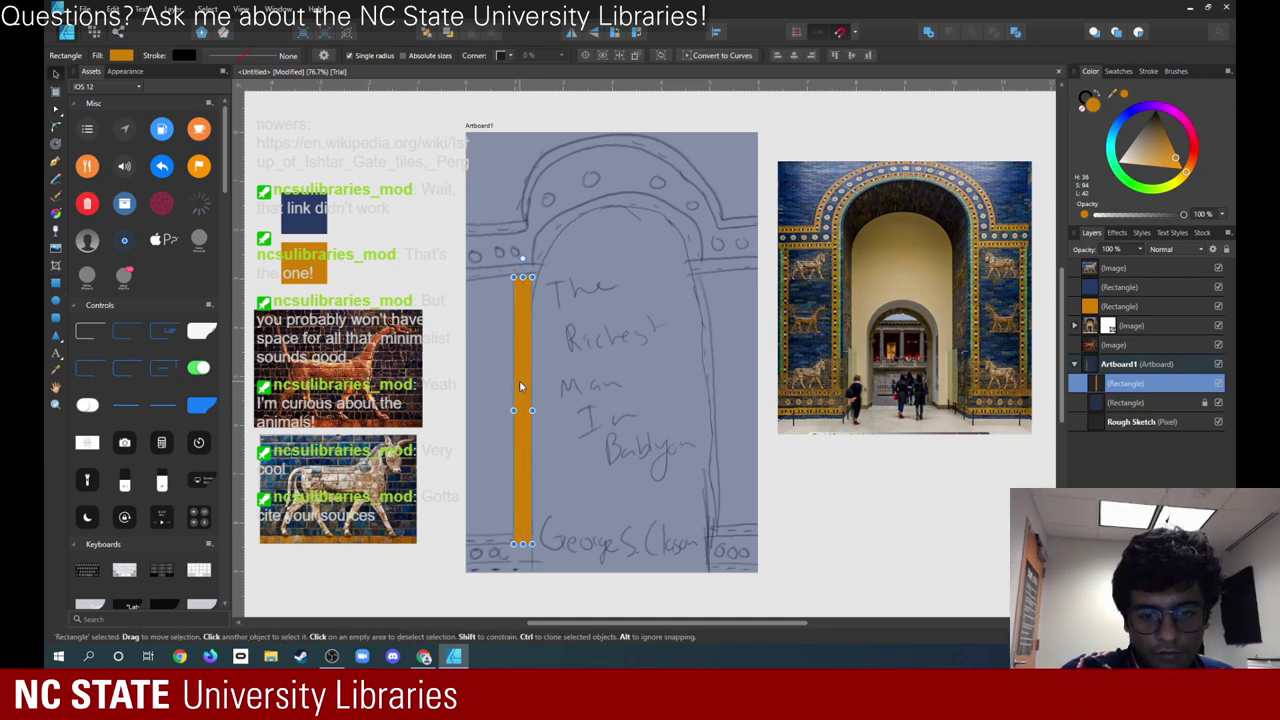
drag(520, 378, 709, 385)
key(Escape)
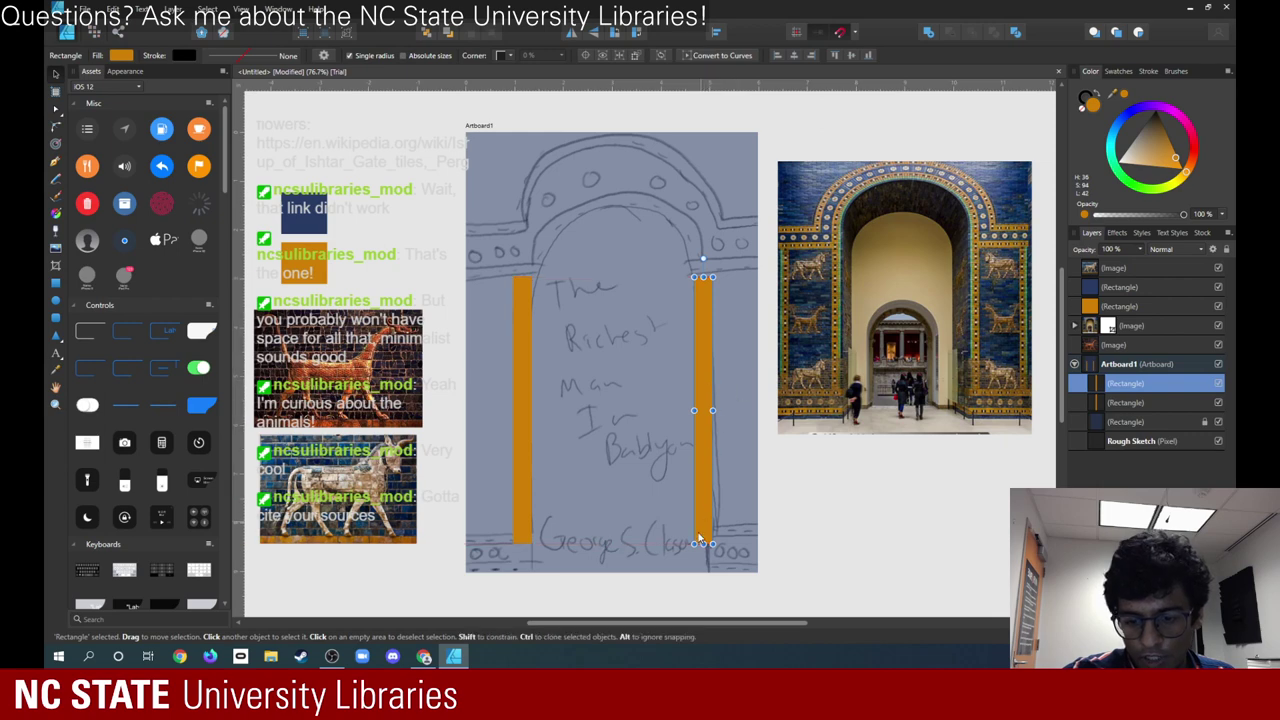
drag(701, 543, 703, 537)
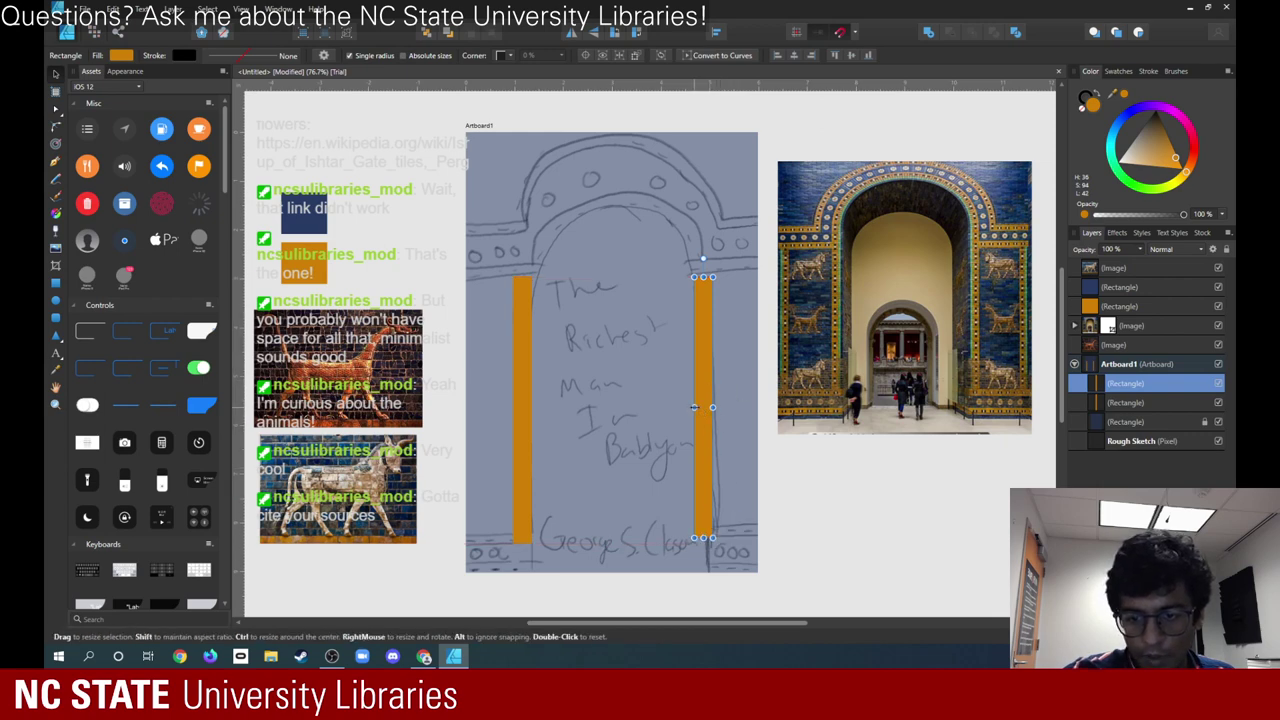
drag(697, 407, 699, 407)
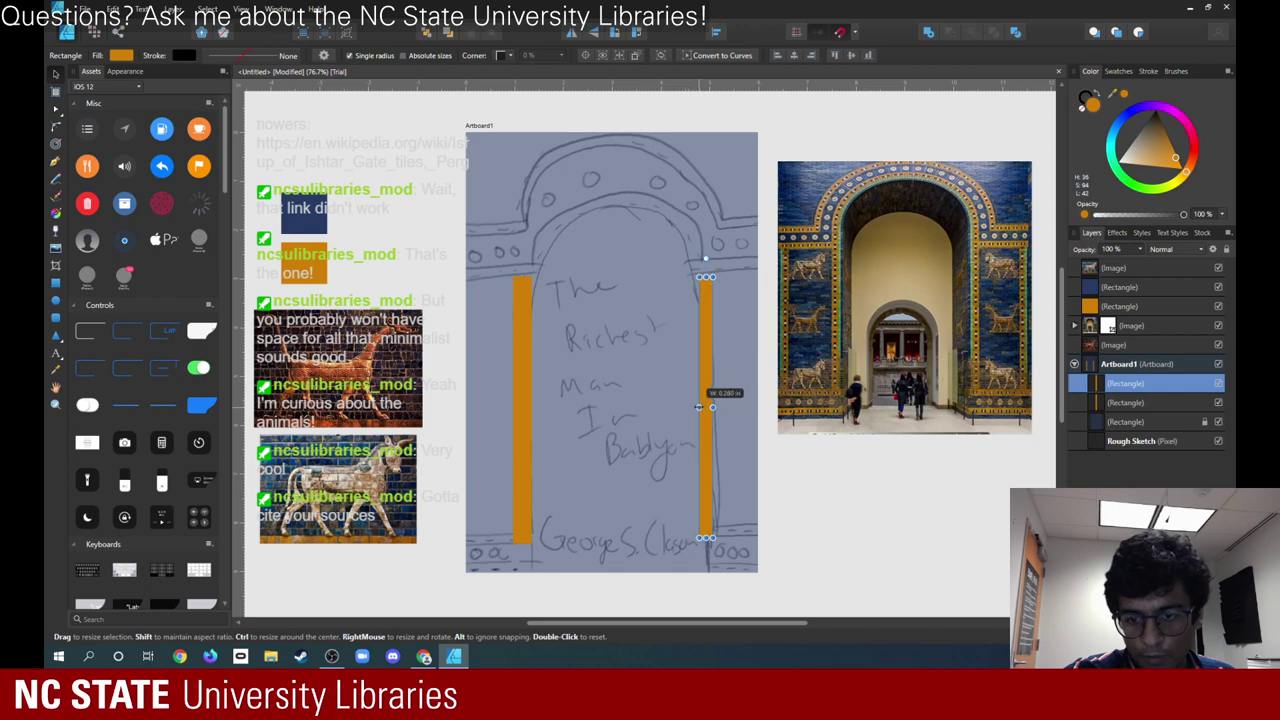
- Replace the left bar with a copy of the right one and centre both bars on the sketch
click(520, 417)
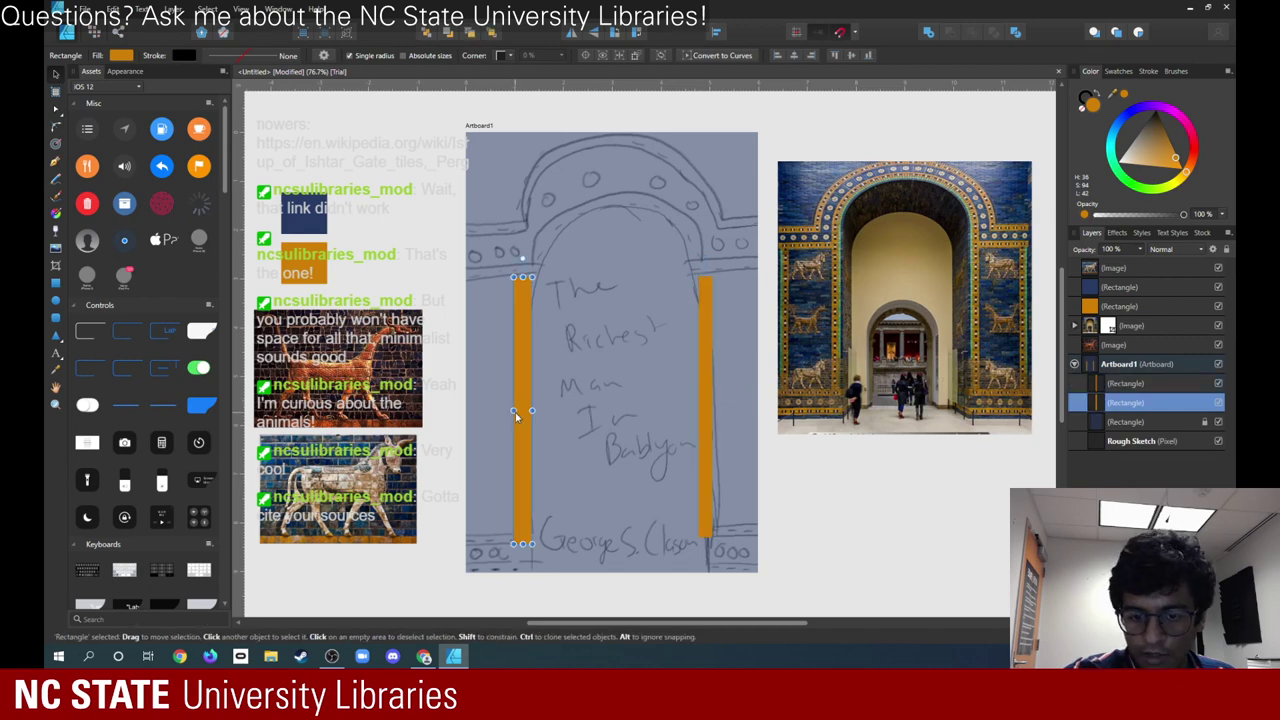
key(Delete)
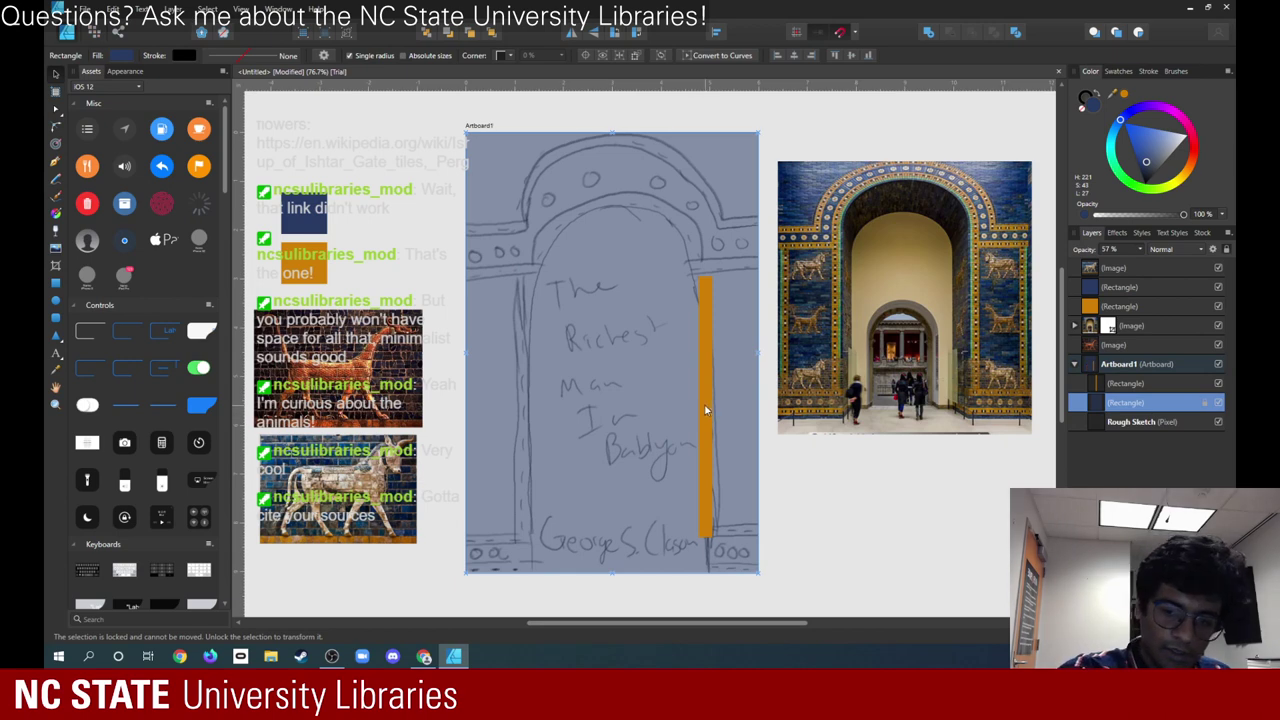
click(709, 408)
drag(712, 408, 524, 379)
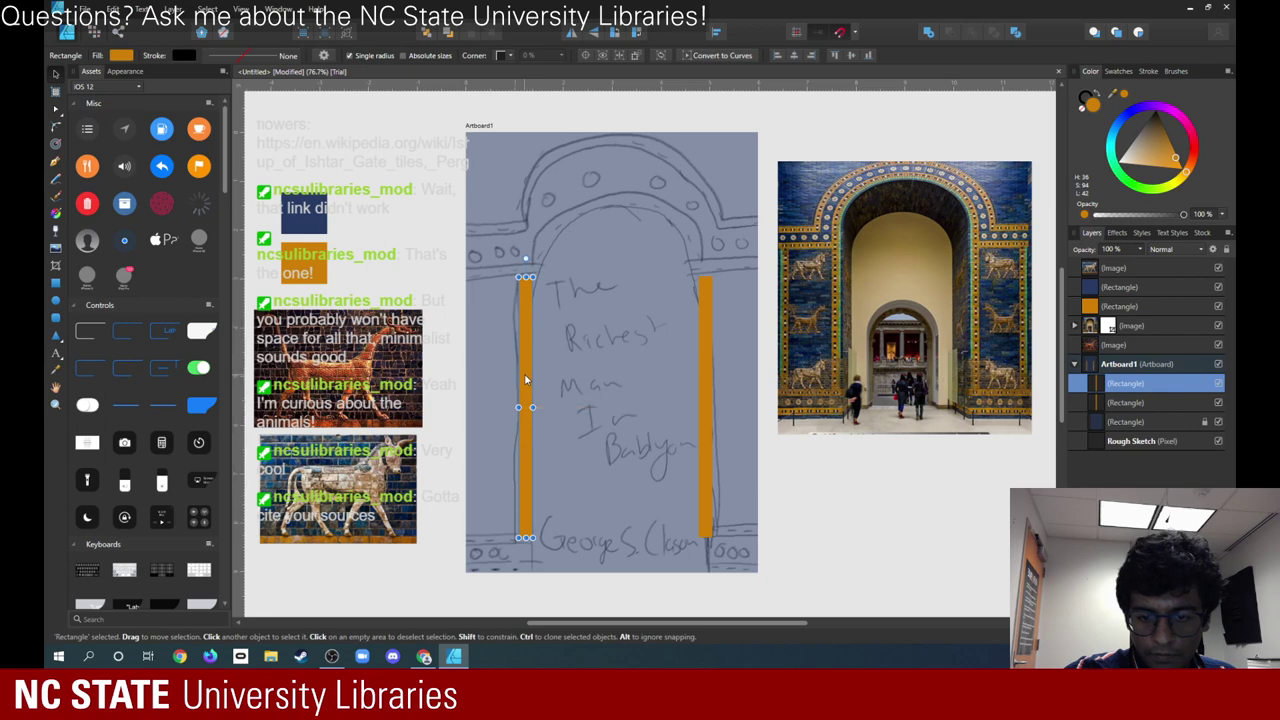
click(660, 396)
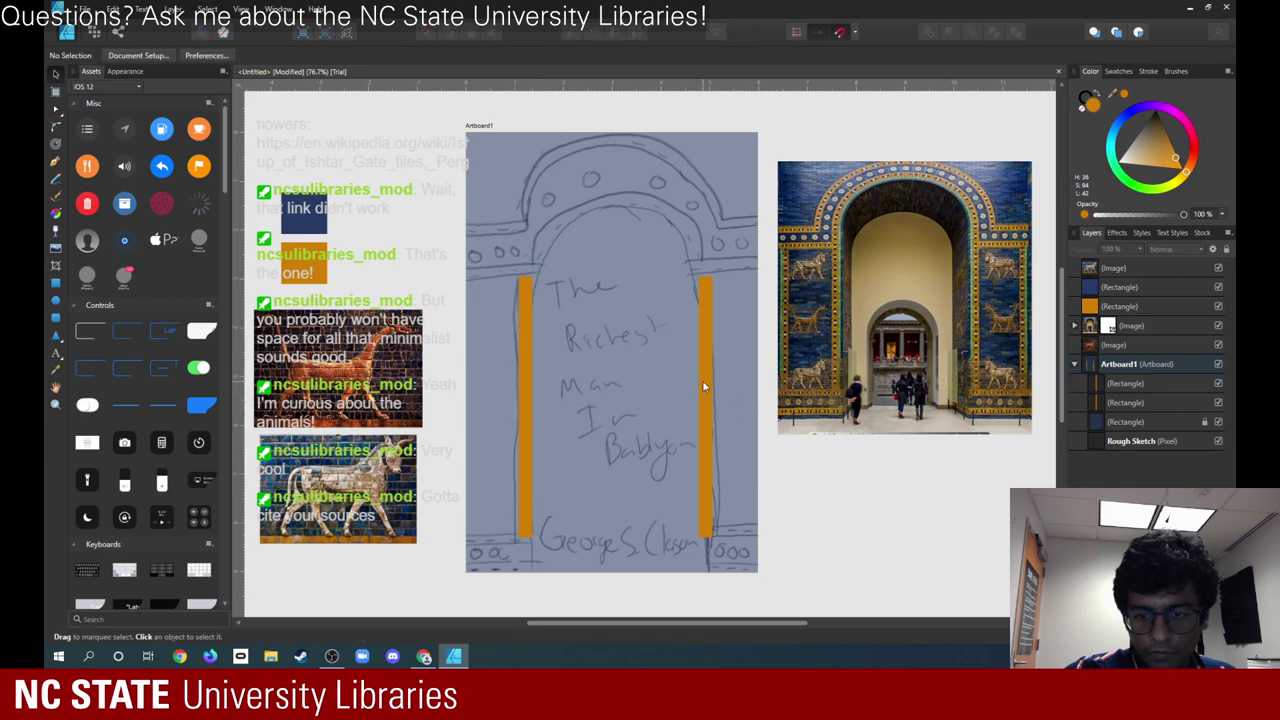
click(706, 385)
click(525, 390)
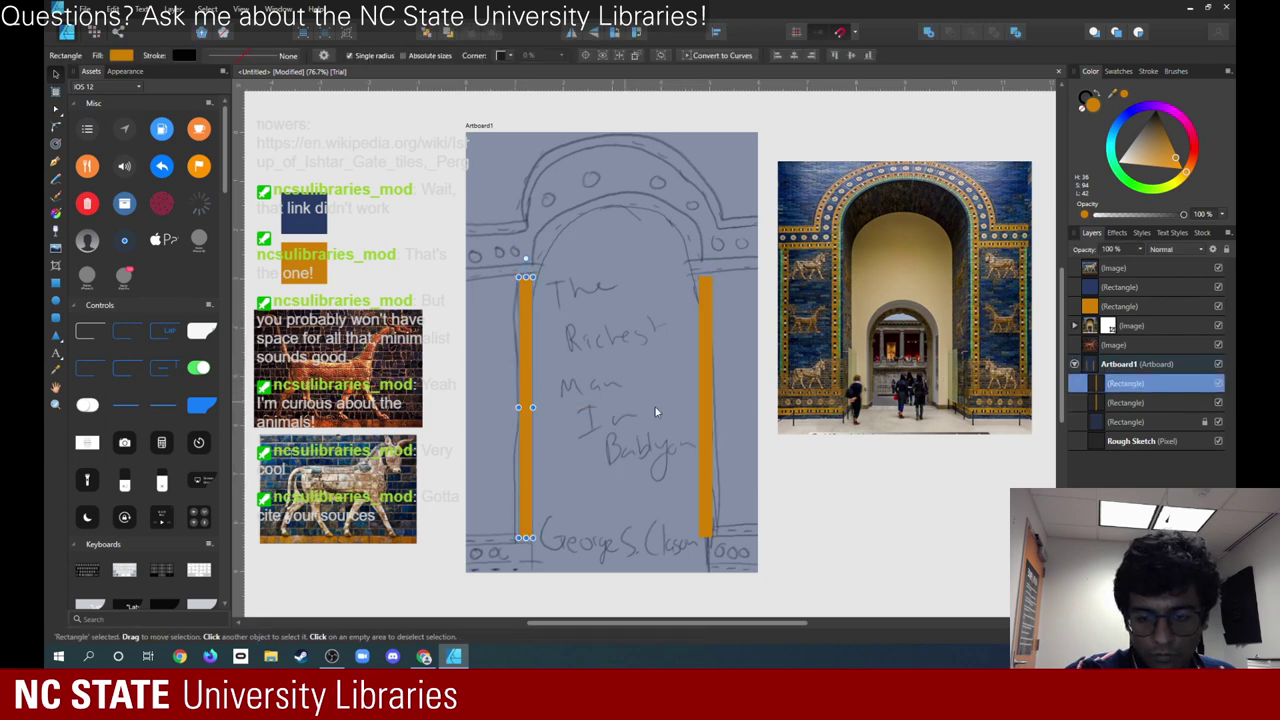
shift+click(715, 410)
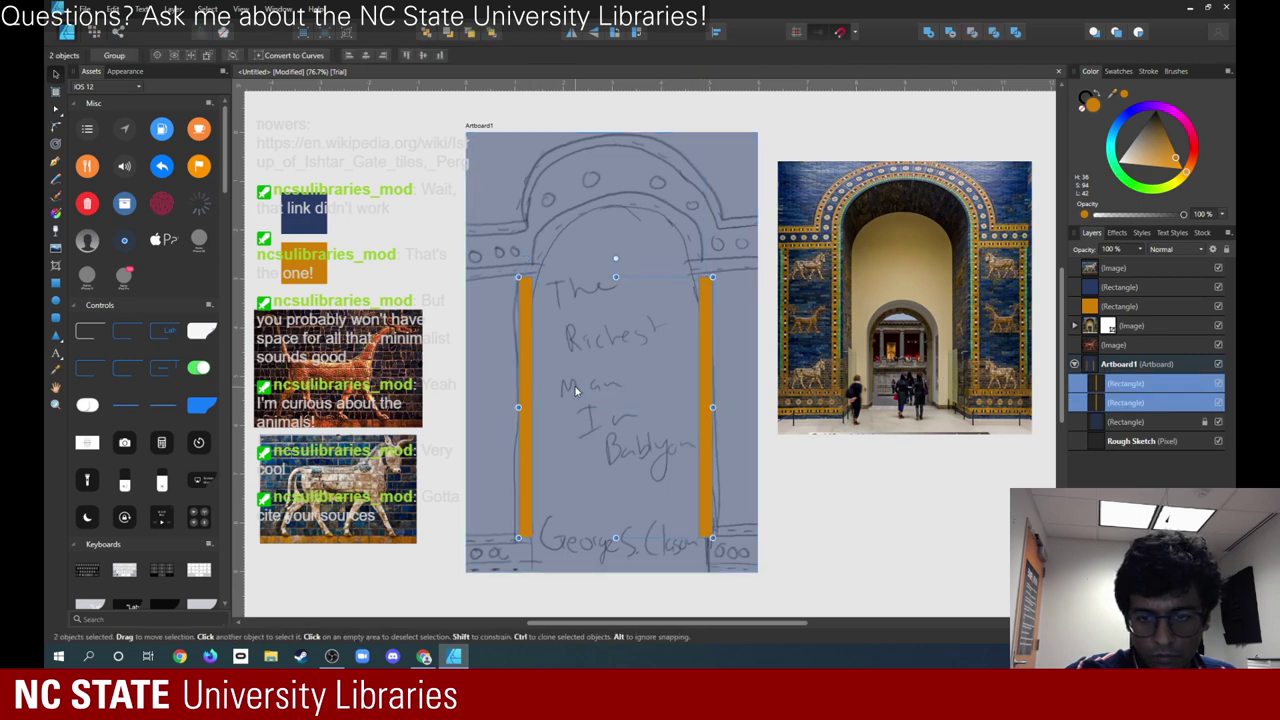
drag(575, 390, 576, 388)
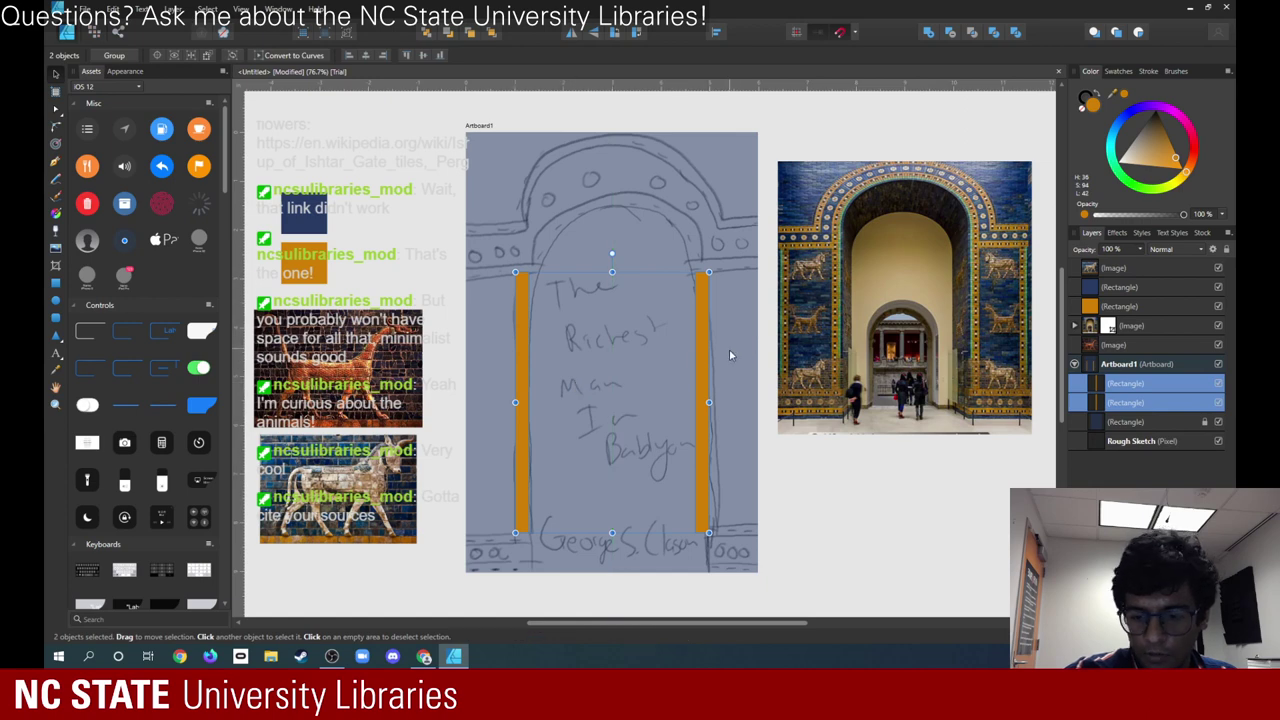
key(ctrl+d)
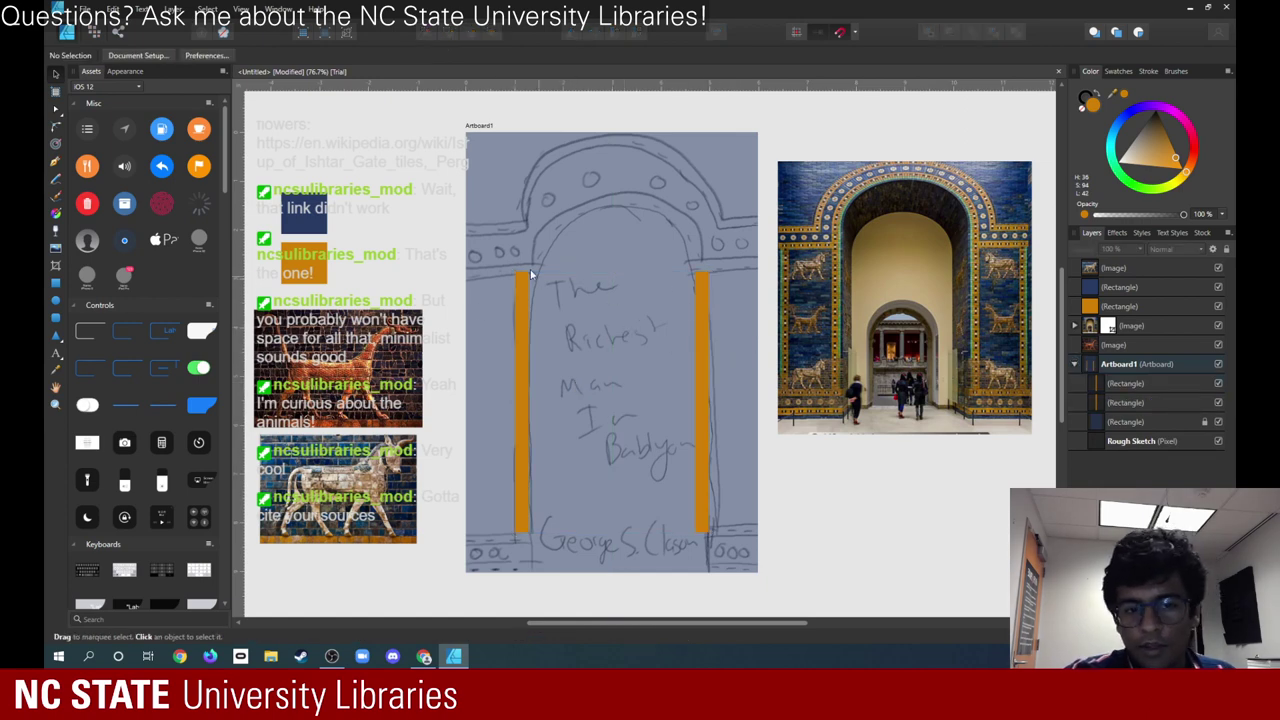
- Draw an orange circle and move and resize it to sit between the pillars' tops
click(57, 301)
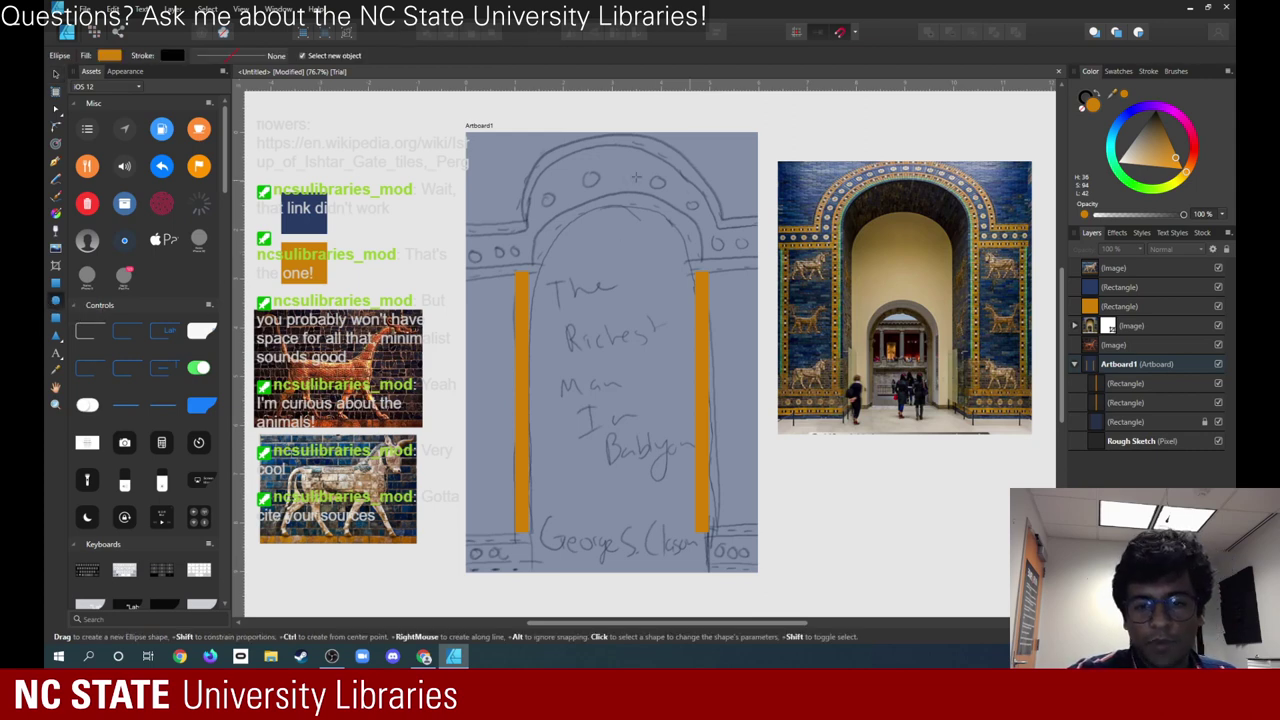
drag(537, 179, 713, 455)
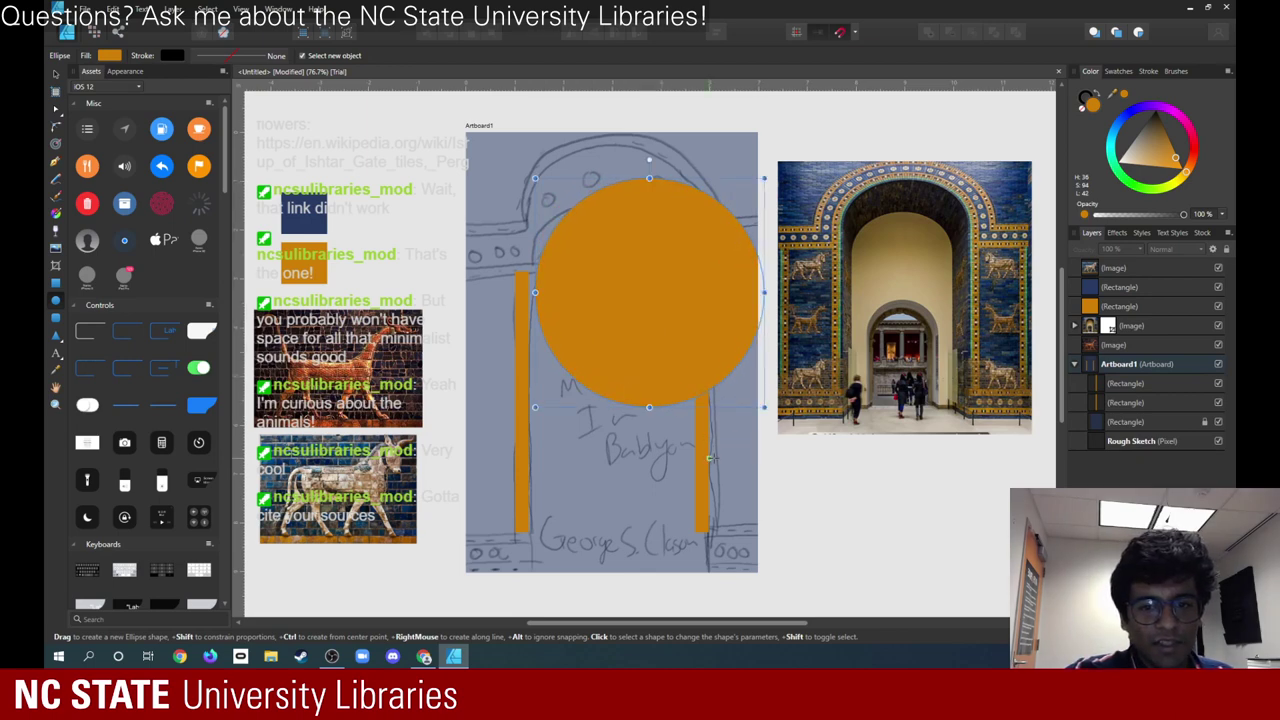
click(55, 75)
drag(648, 287, 615, 240)
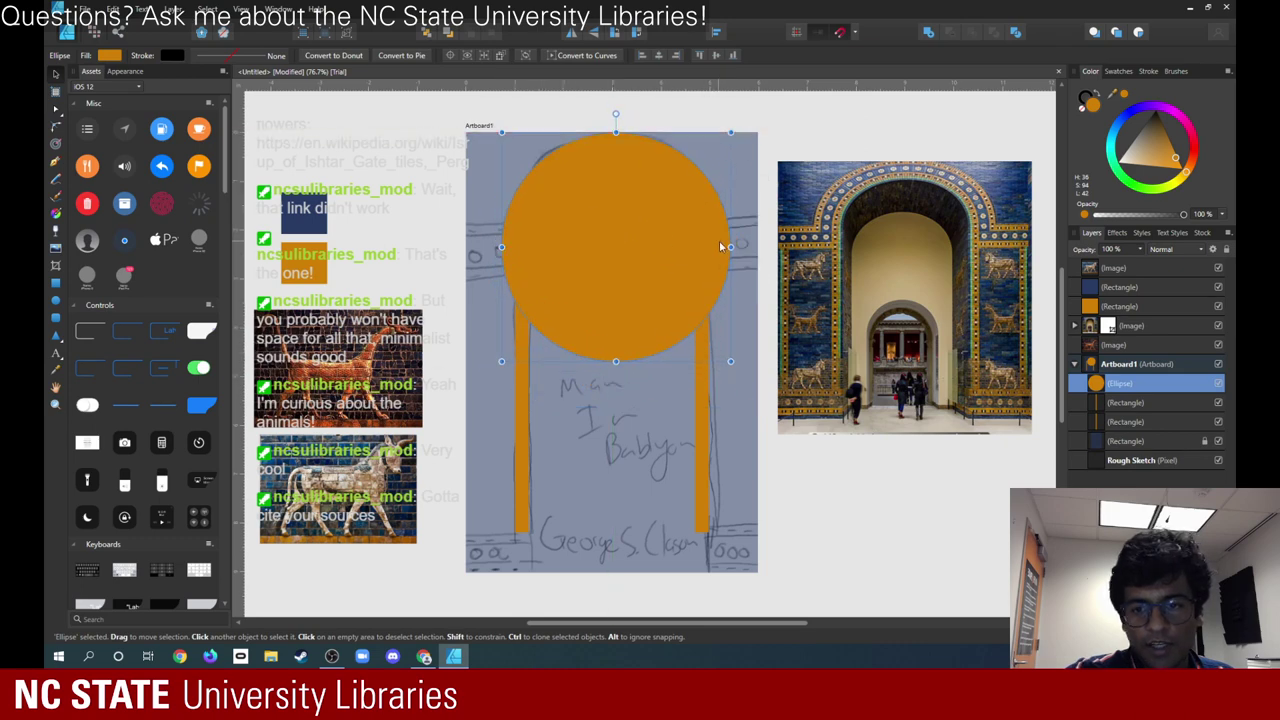
mouse_move(726, 242)
mouse_down()
mouse_move(716, 245)
mouse_move(729, 231)
mouse_up()
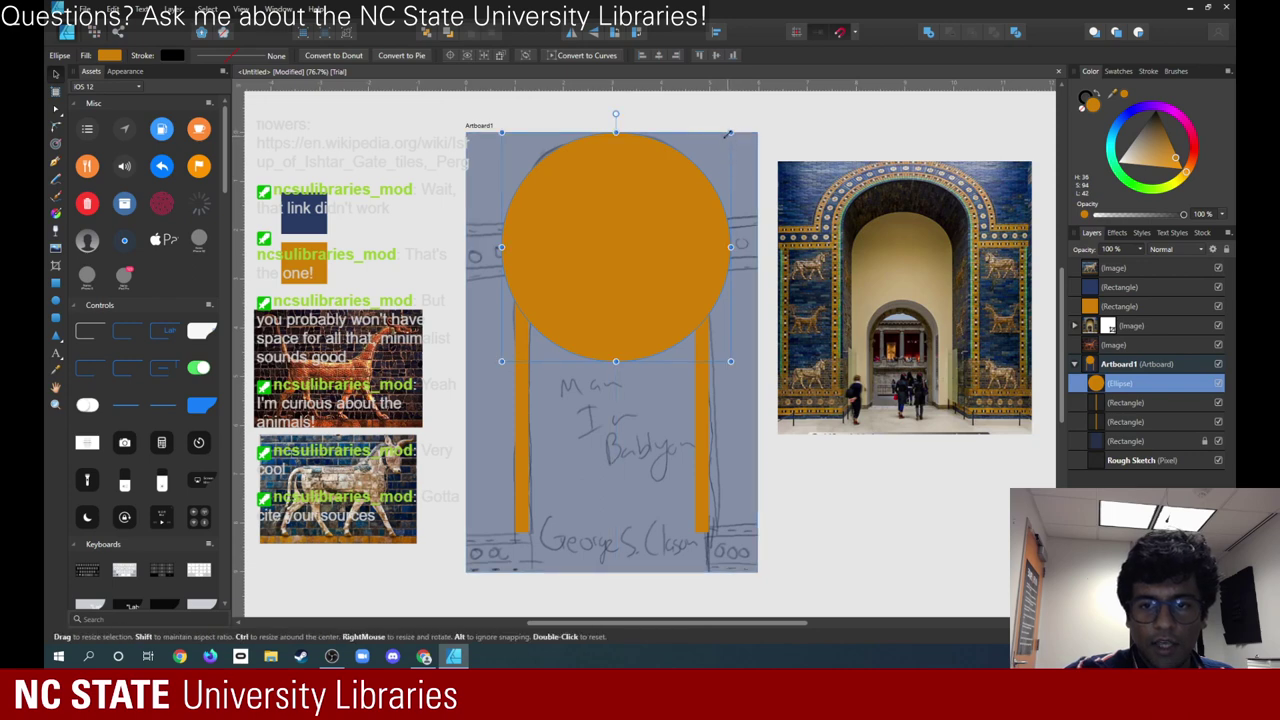
drag(729, 132, 722, 165)
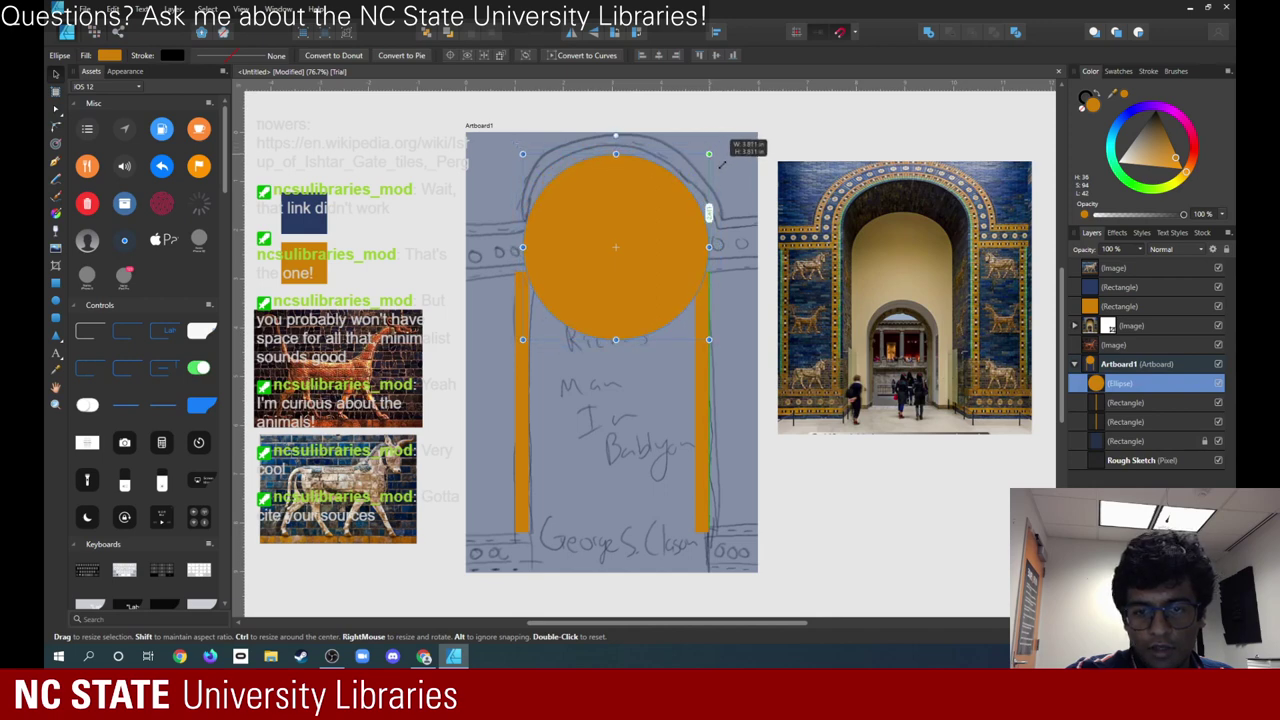
drag(722, 165, 661, 202)
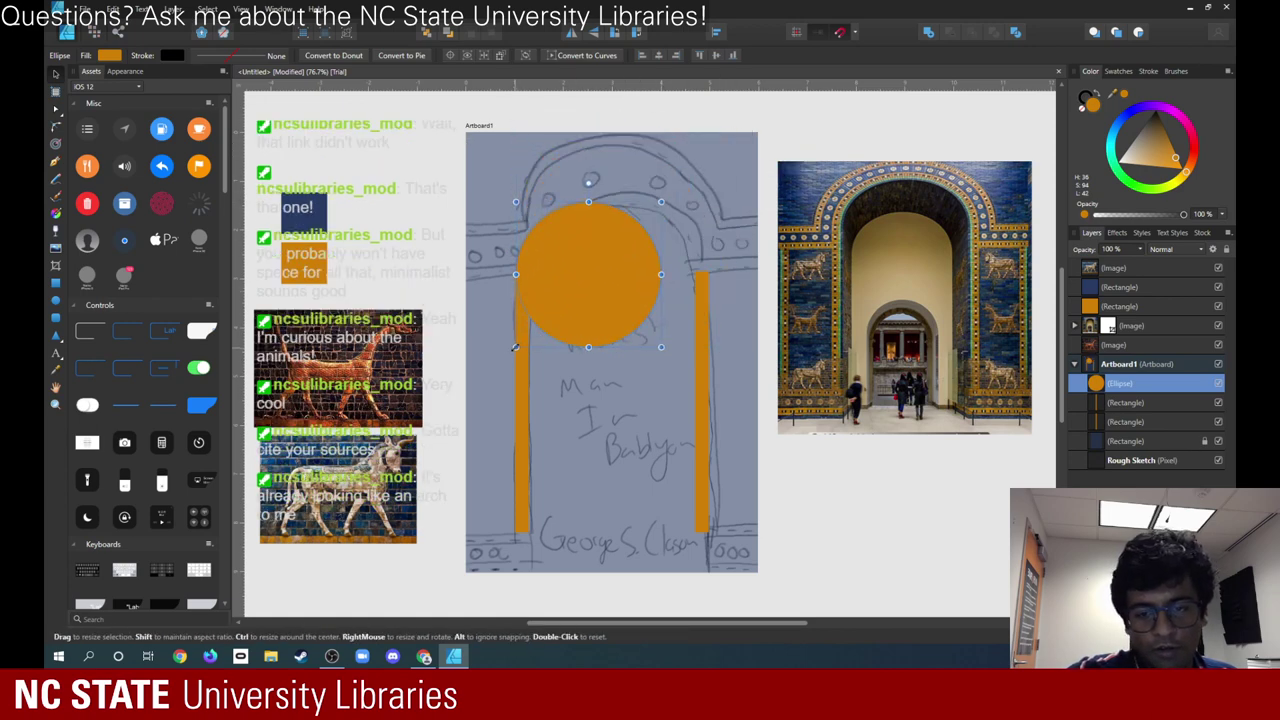
- Resize the orange circle until its edges meet the outer sides of both pillars
drag(515, 347, 563, 286)
mouse_move(649, 286)
mouse_down()
mouse_move(680, 318)
mouse_move(660, 300)
mouse_up()
drag(611, 300, 641, 242)
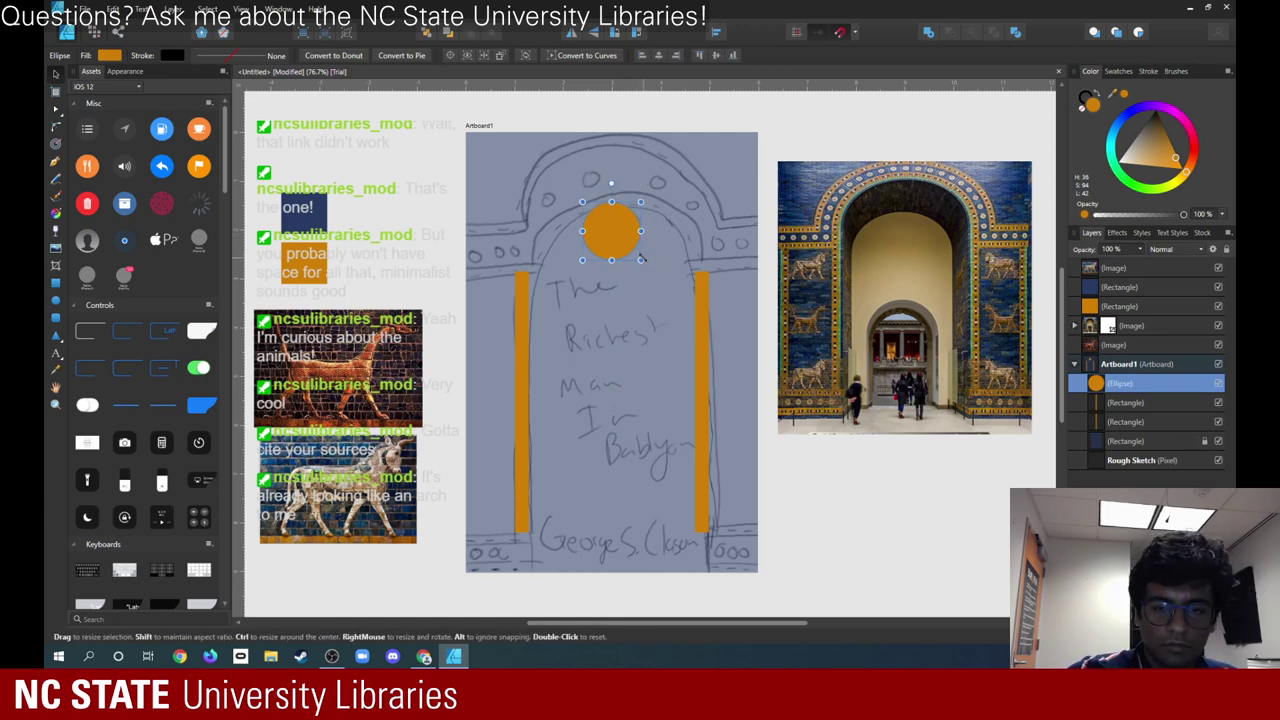
key(ctrl+z)
key(ctrl+z)
key(ctrl+z)
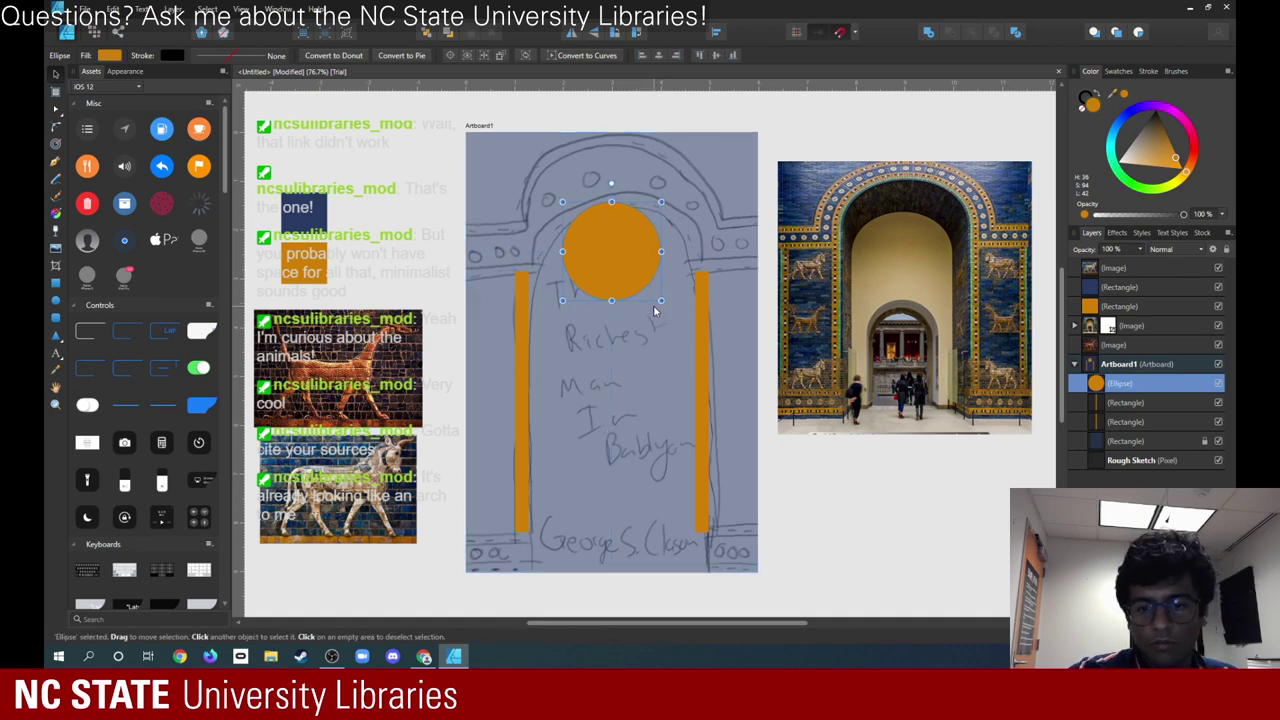
drag(660, 300, 689, 366)
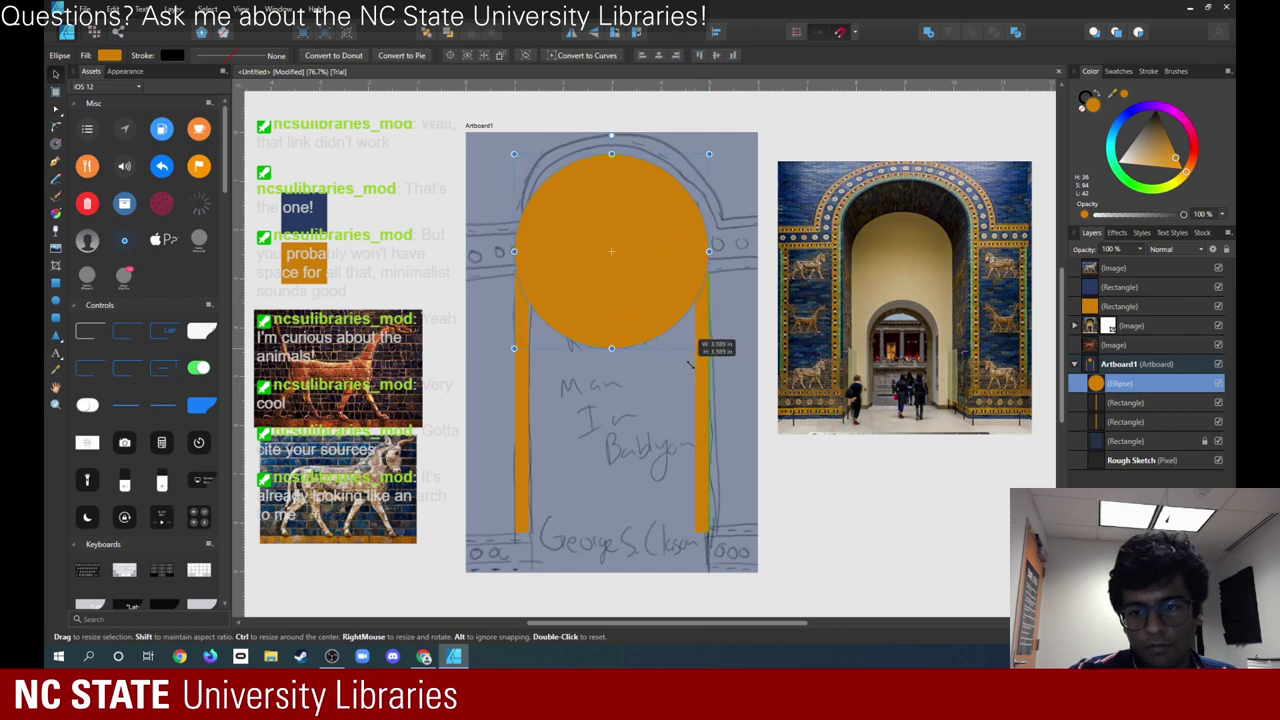
drag(689, 366, 691, 370)
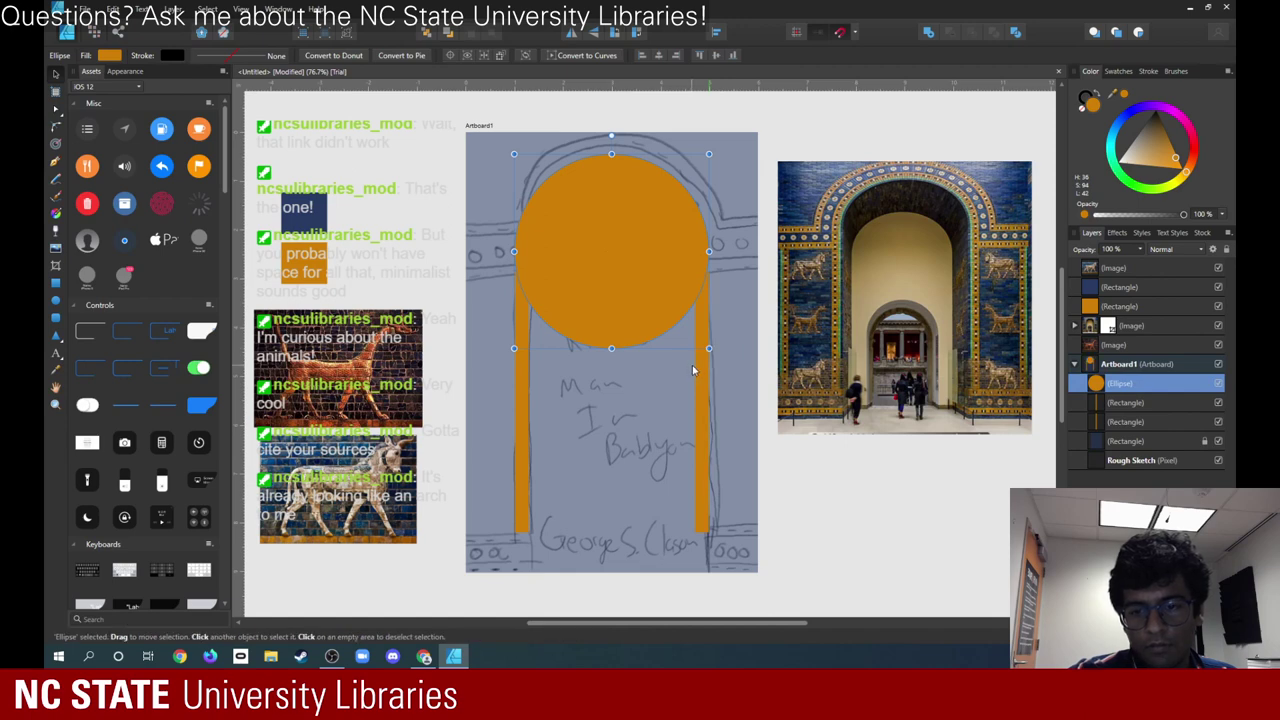
click(648, 363)
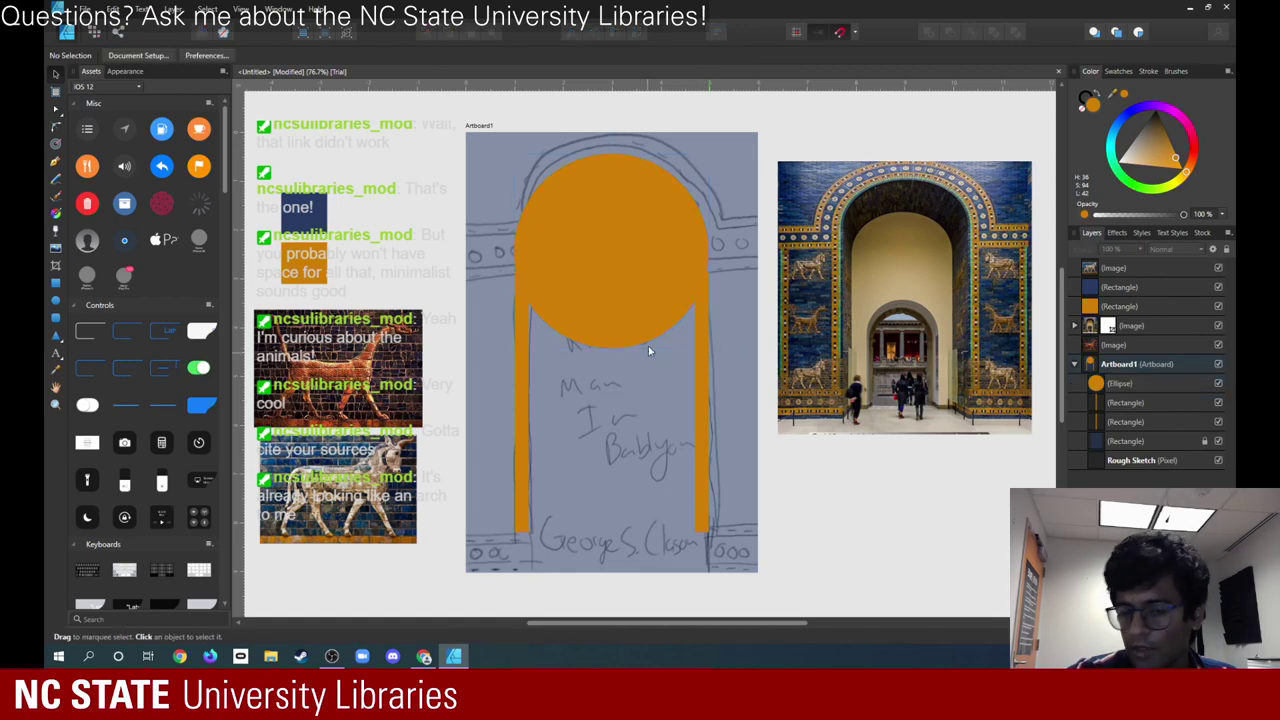
click(645, 282)
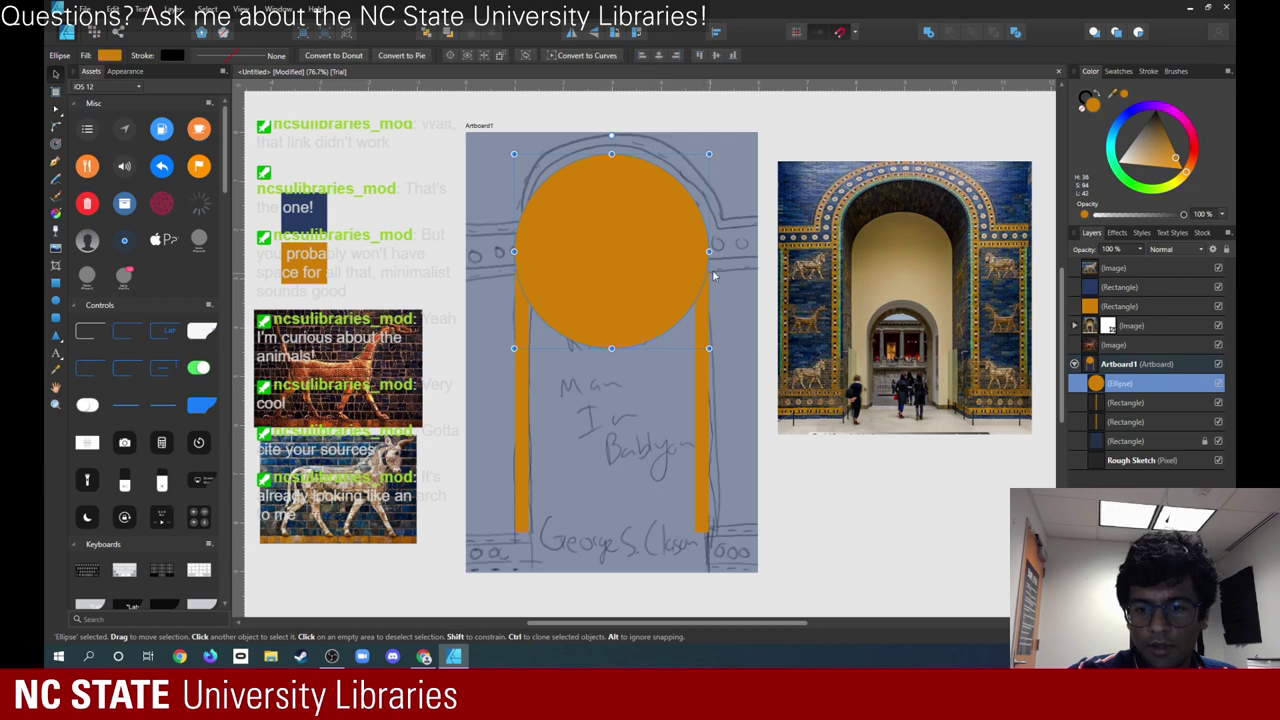
drag(709, 251, 703, 261)
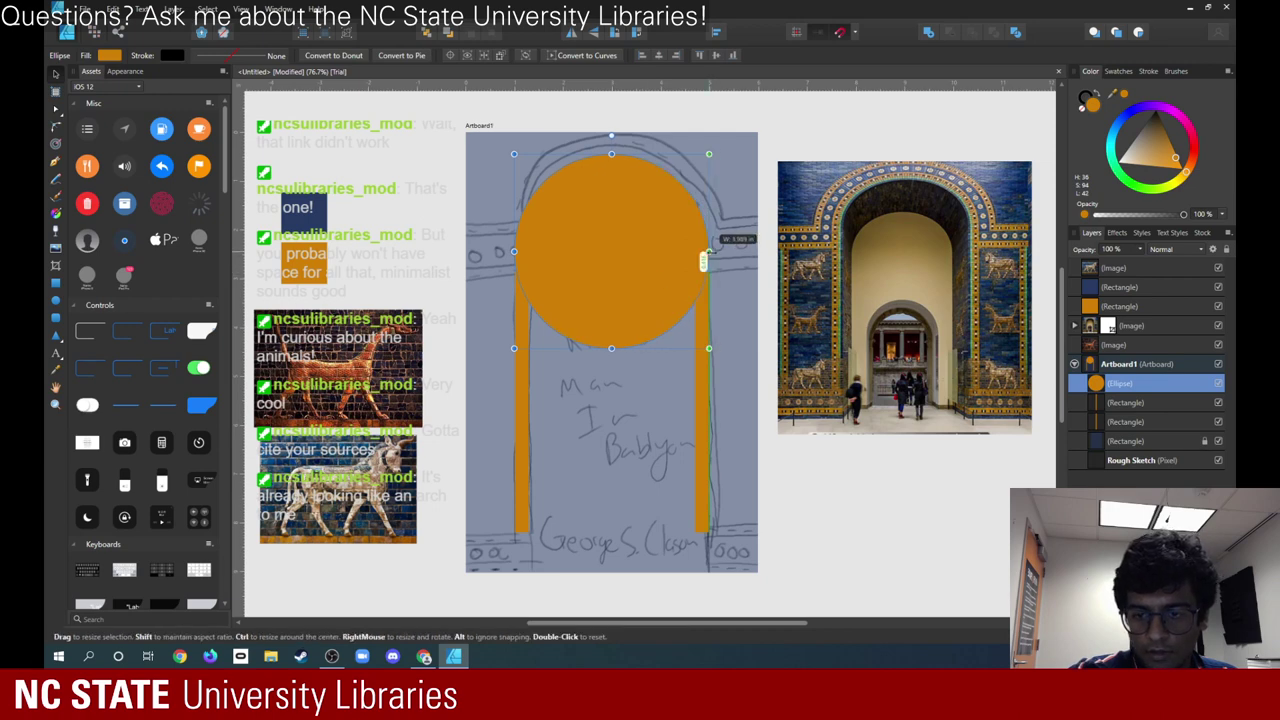
click(440, 230)
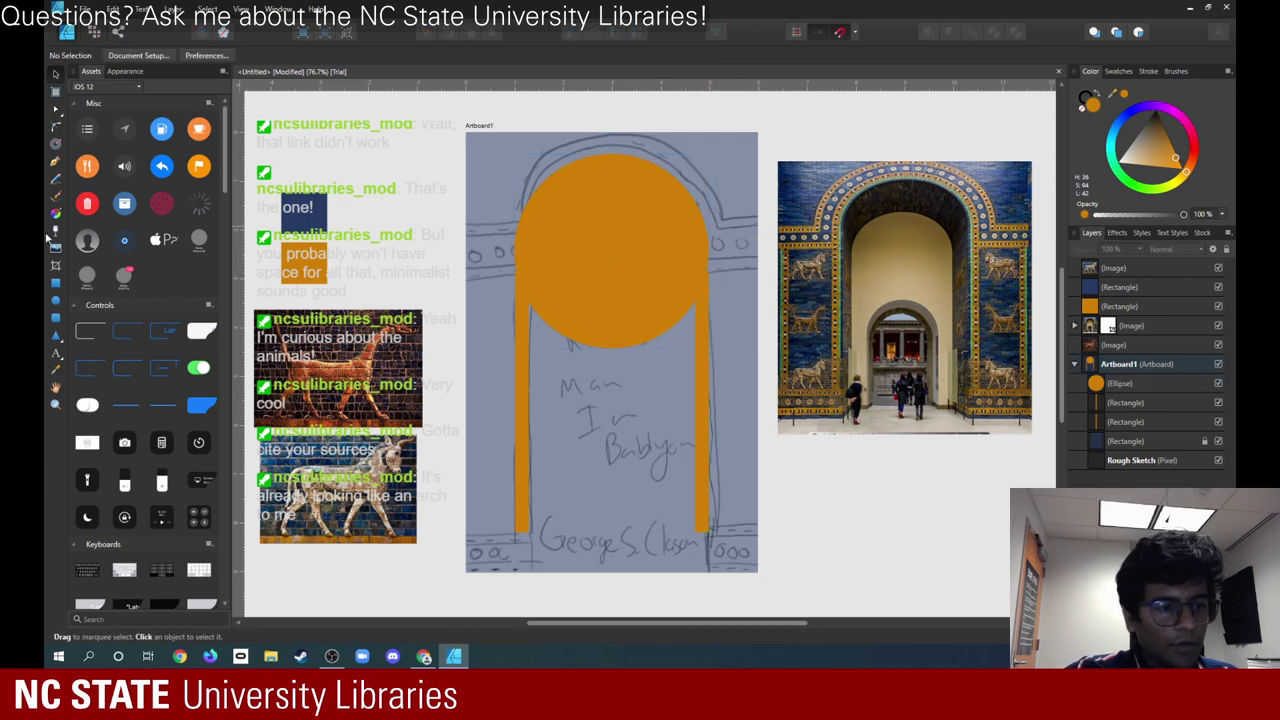
- Duplicate the orange circle and change the copy's fill to brown
click(588, 240)
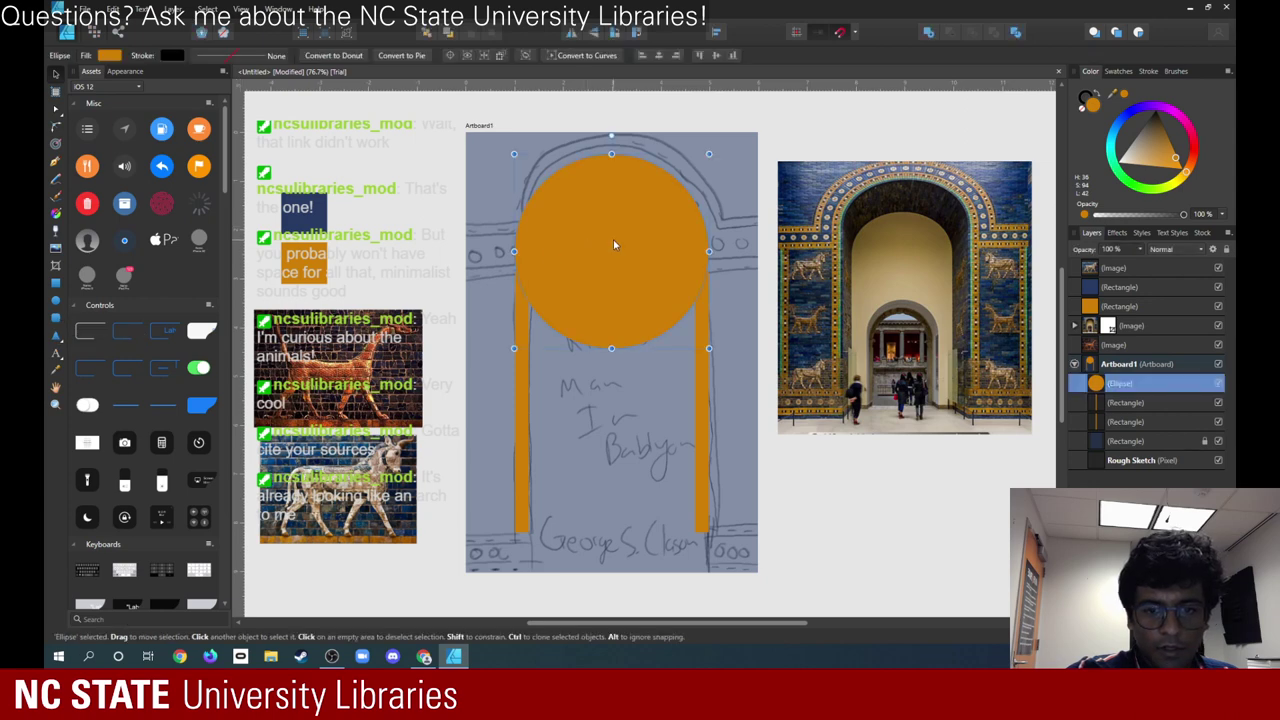
drag(613, 239, 625, 362)
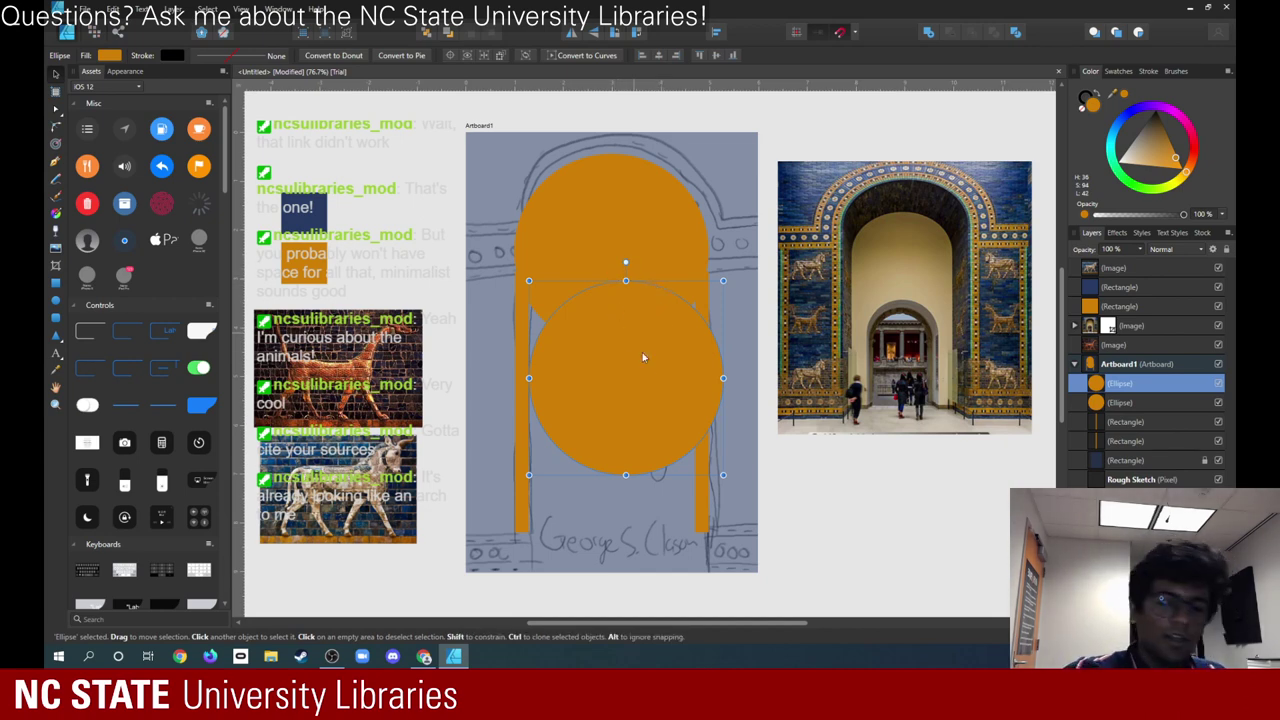
drag(642, 357, 680, 452)
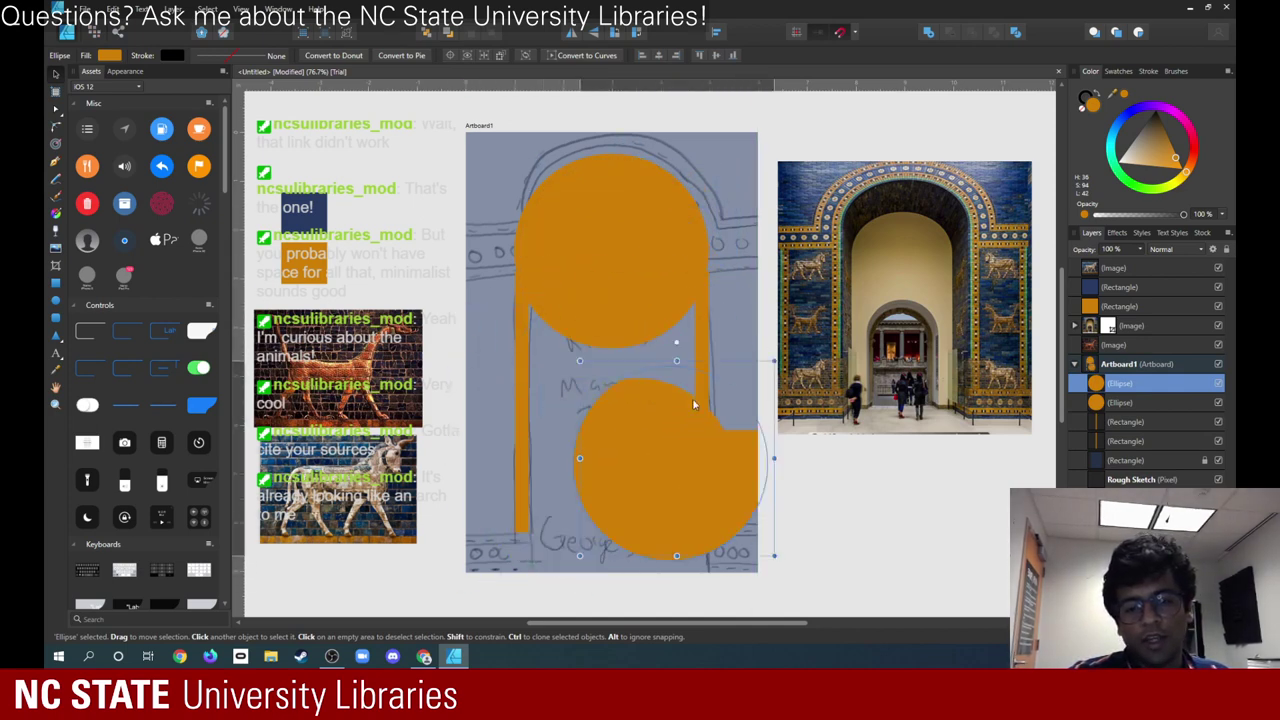
drag(692, 404, 654, 341)
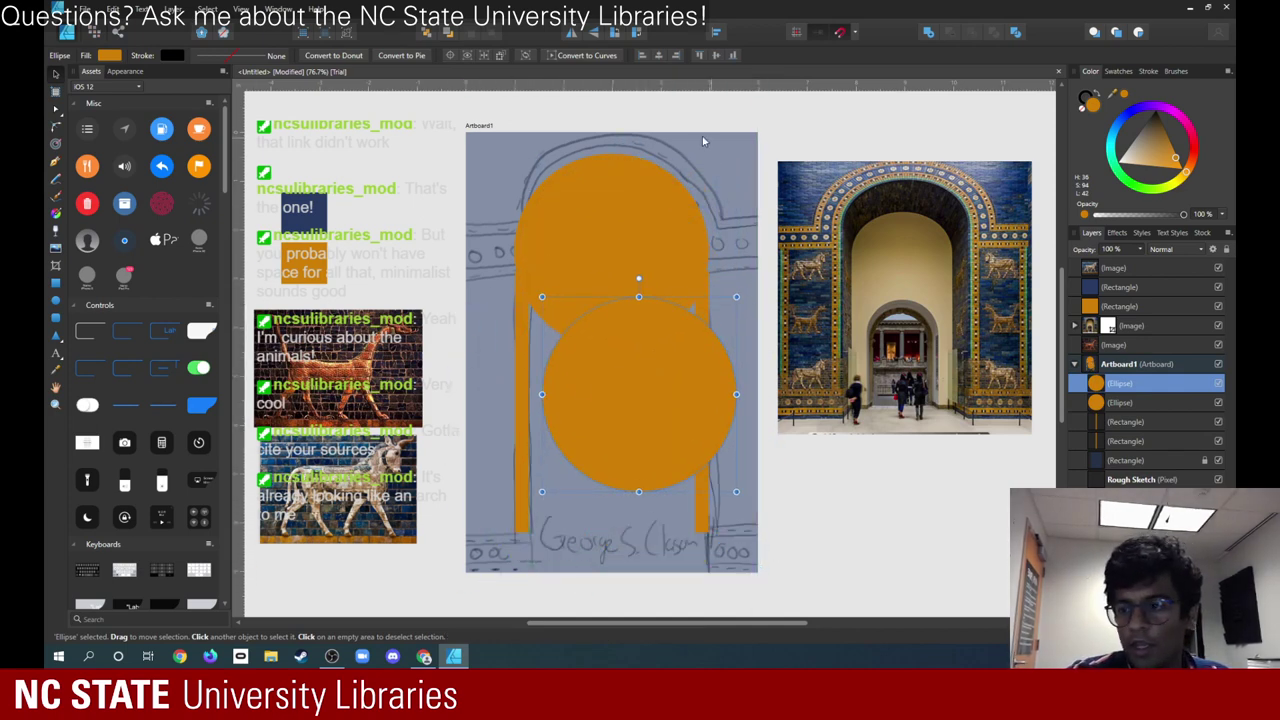
drag(1170, 152, 1157, 137)
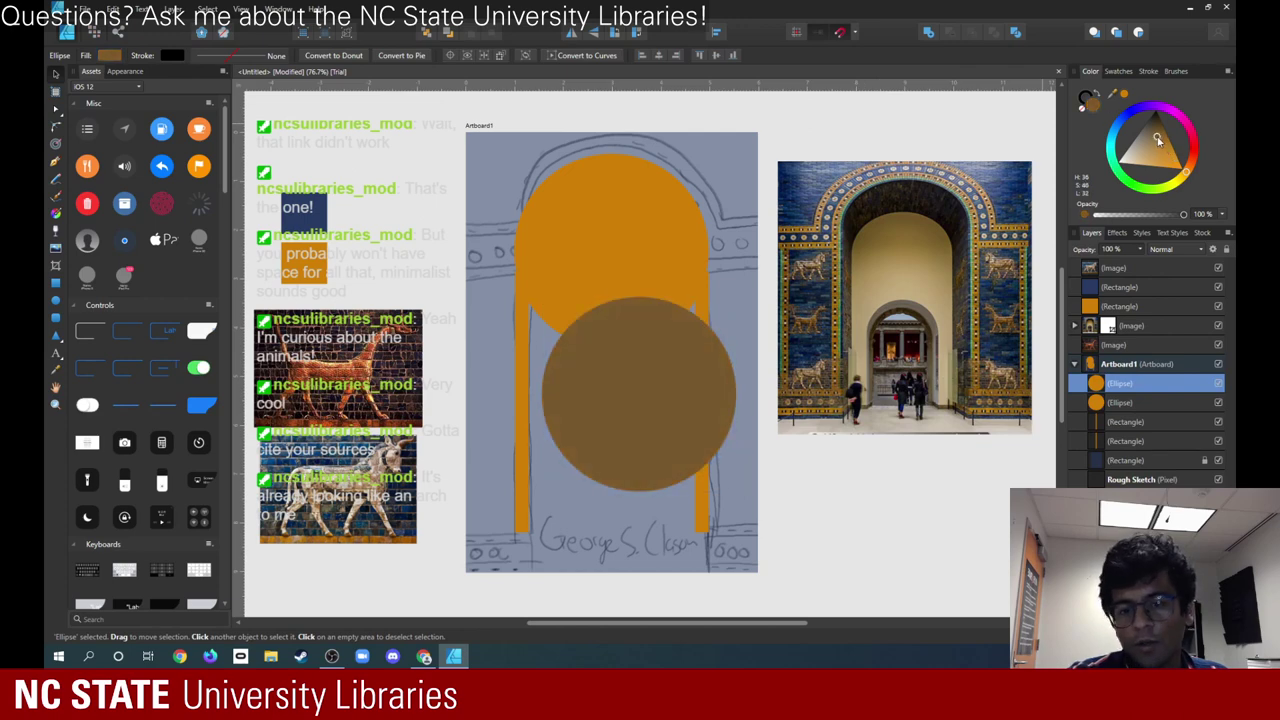
- Centre the brown circle over the orange one and shrink it so an orange ring shows
drag(662, 366, 639, 245)
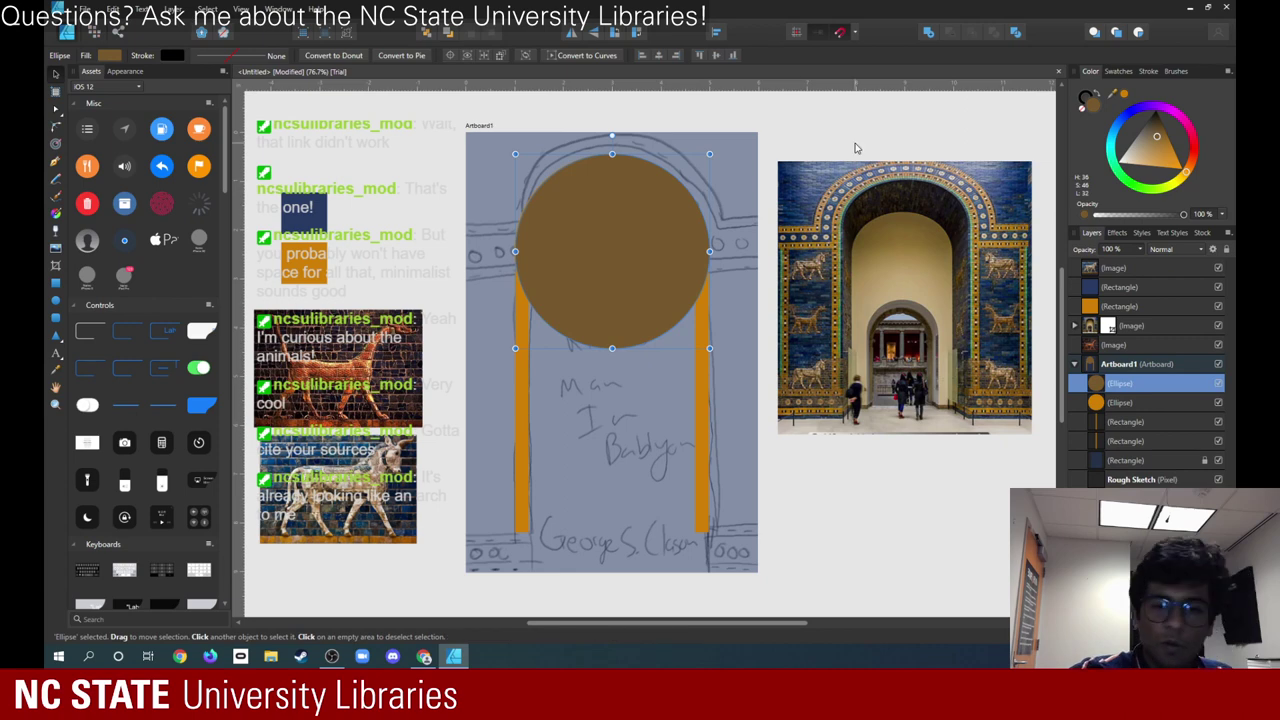
key(ctrl+z)
click(712, 158)
drag(662, 384, 613, 251)
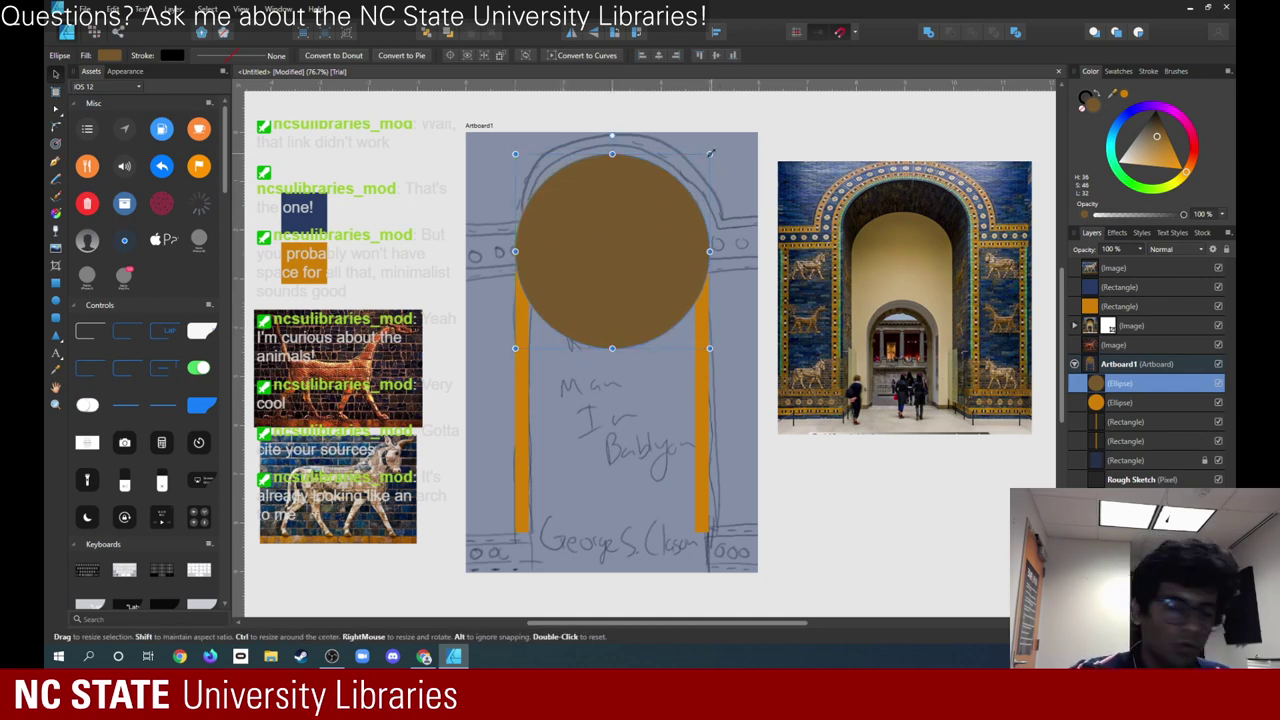
drag(709, 154, 703, 174)
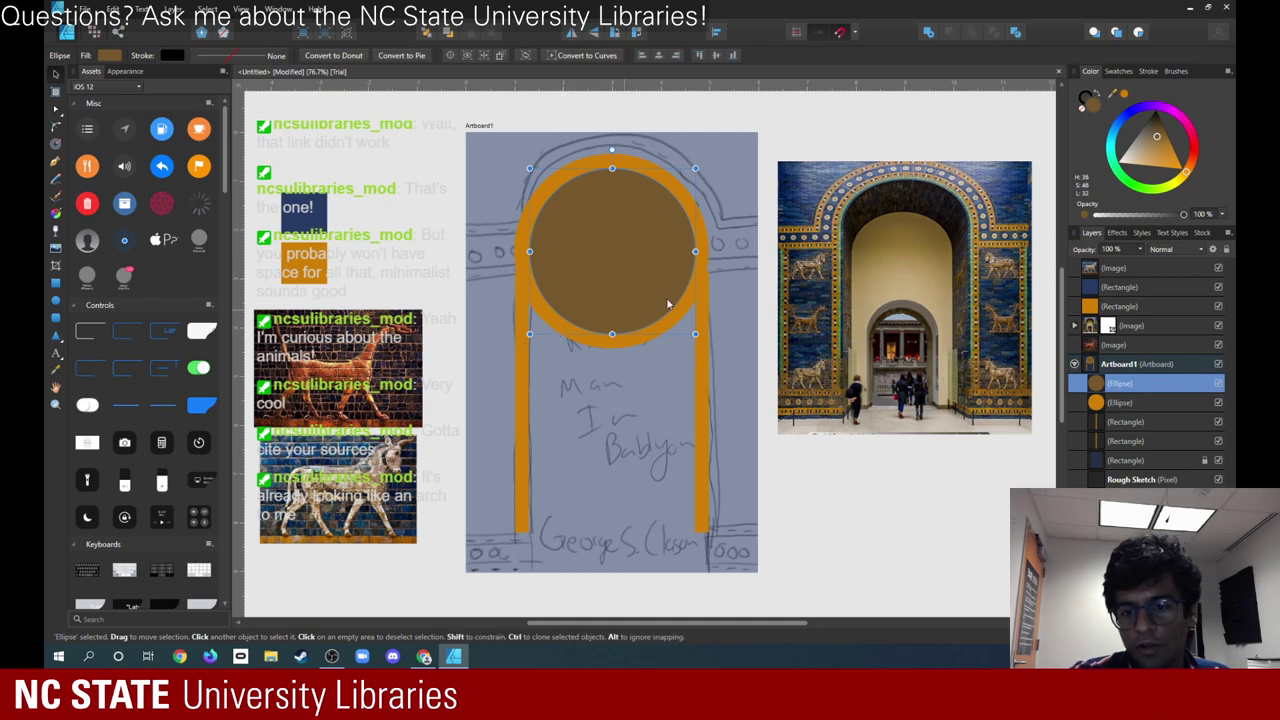
click(699, 366)
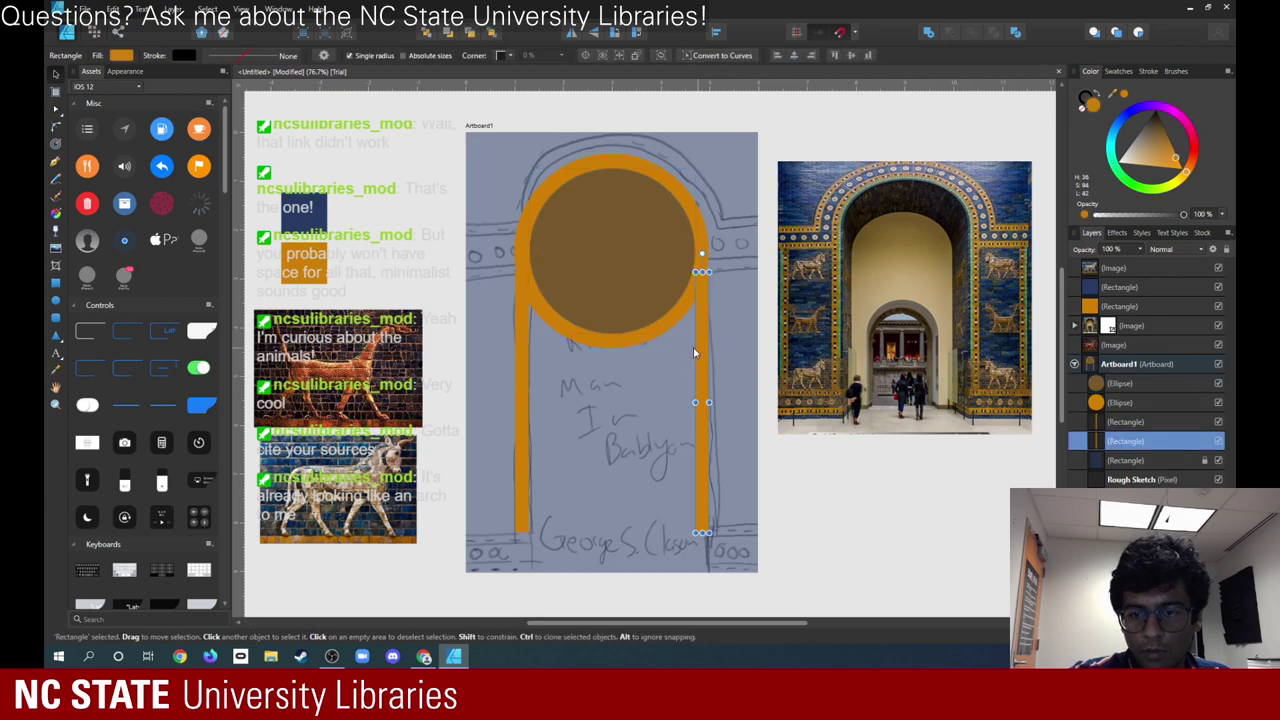
scroll(701, 254, up, 1)
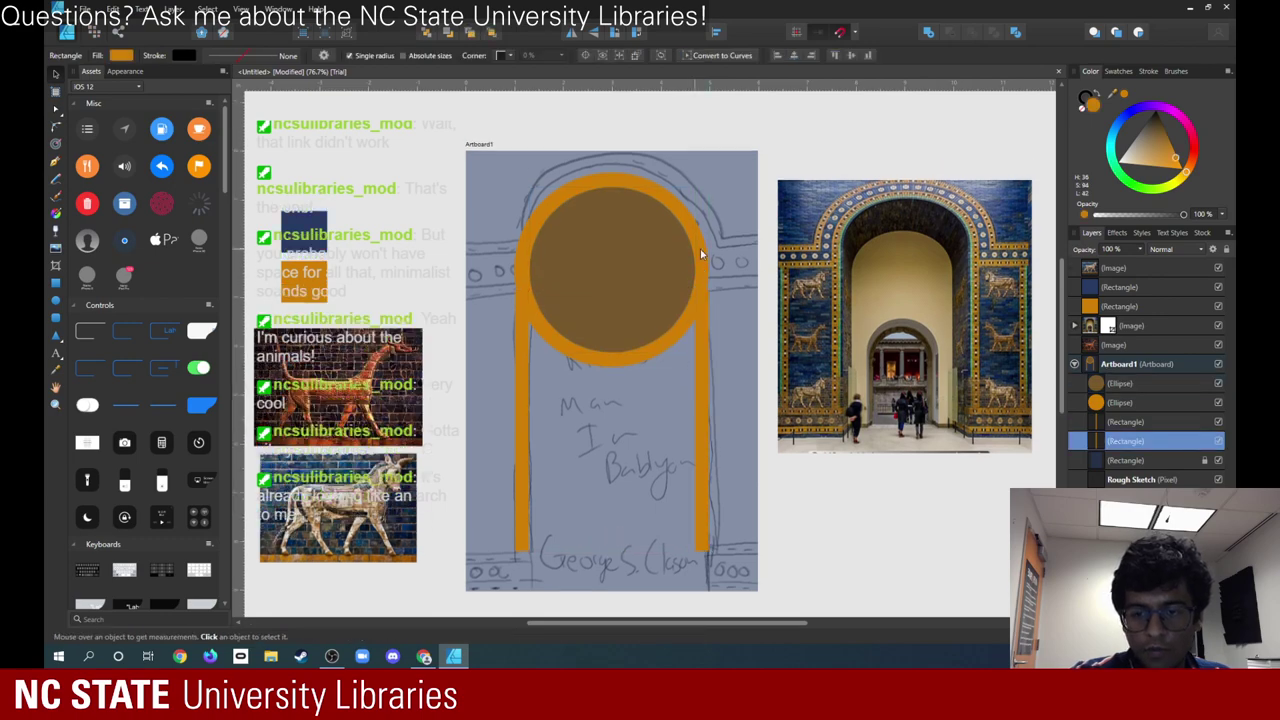
scroll(701, 254, up, 8)
- Nudge the right pillar right until it sits flush with the ring's outer edge
click(621, 252)
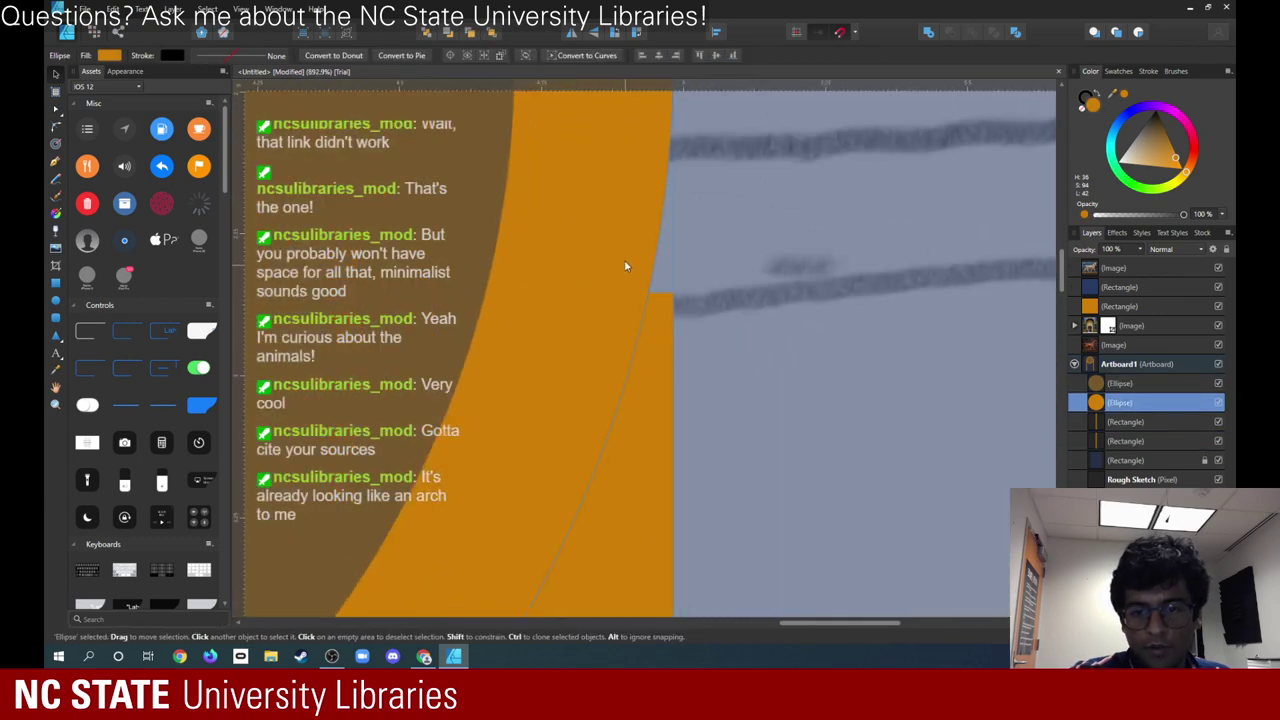
click(656, 392)
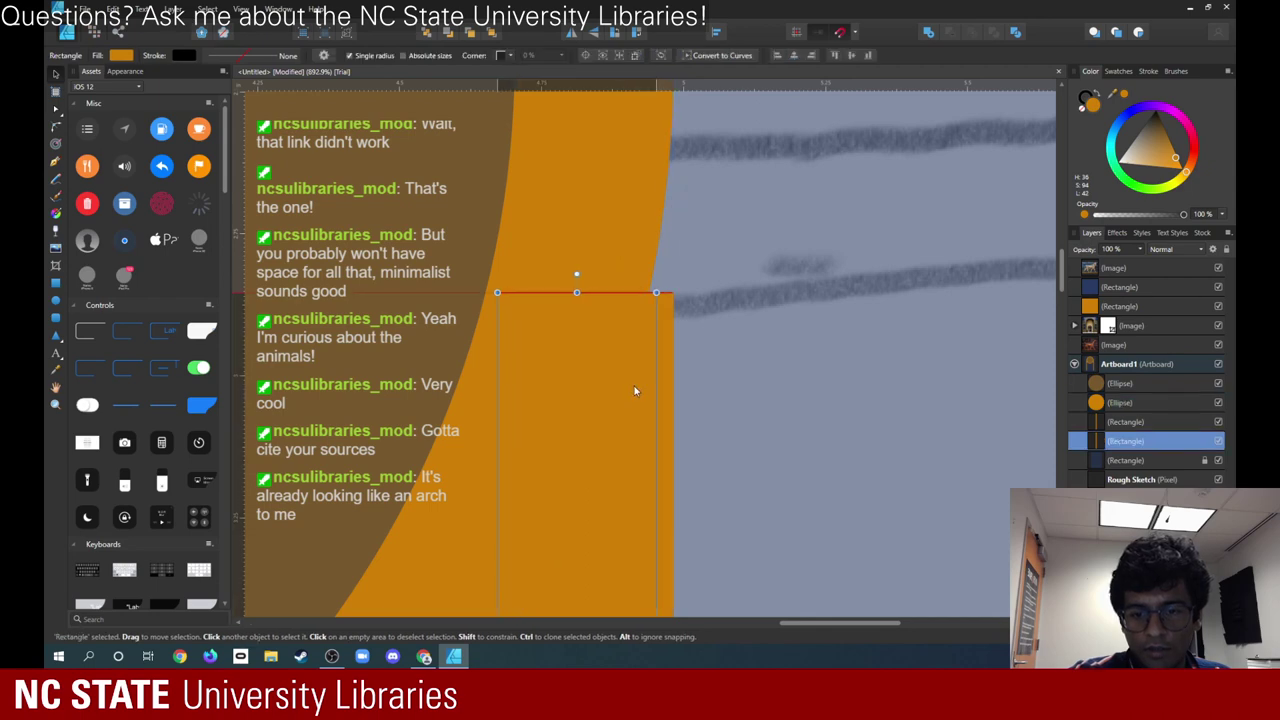
drag(634, 390, 656, 389)
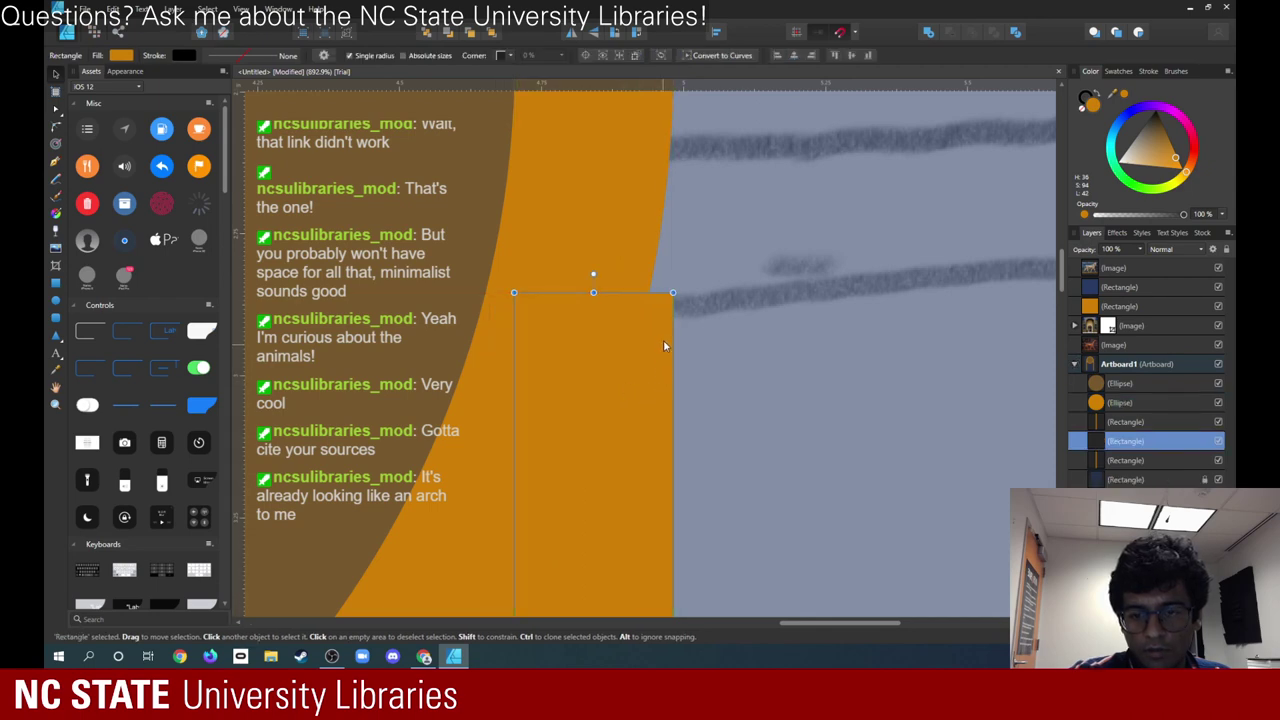
scroll(660, 336, down, 7)
scroll(517, 363, up, 3)
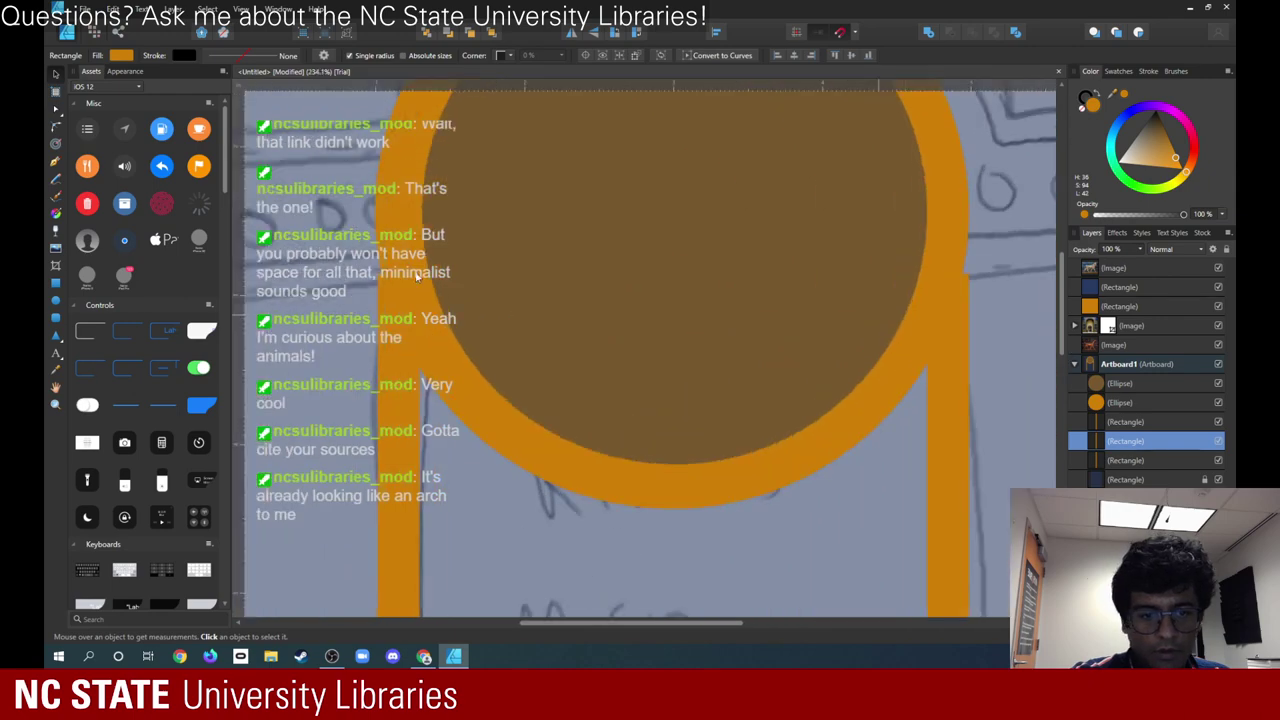
scroll(404, 269, down, 3)
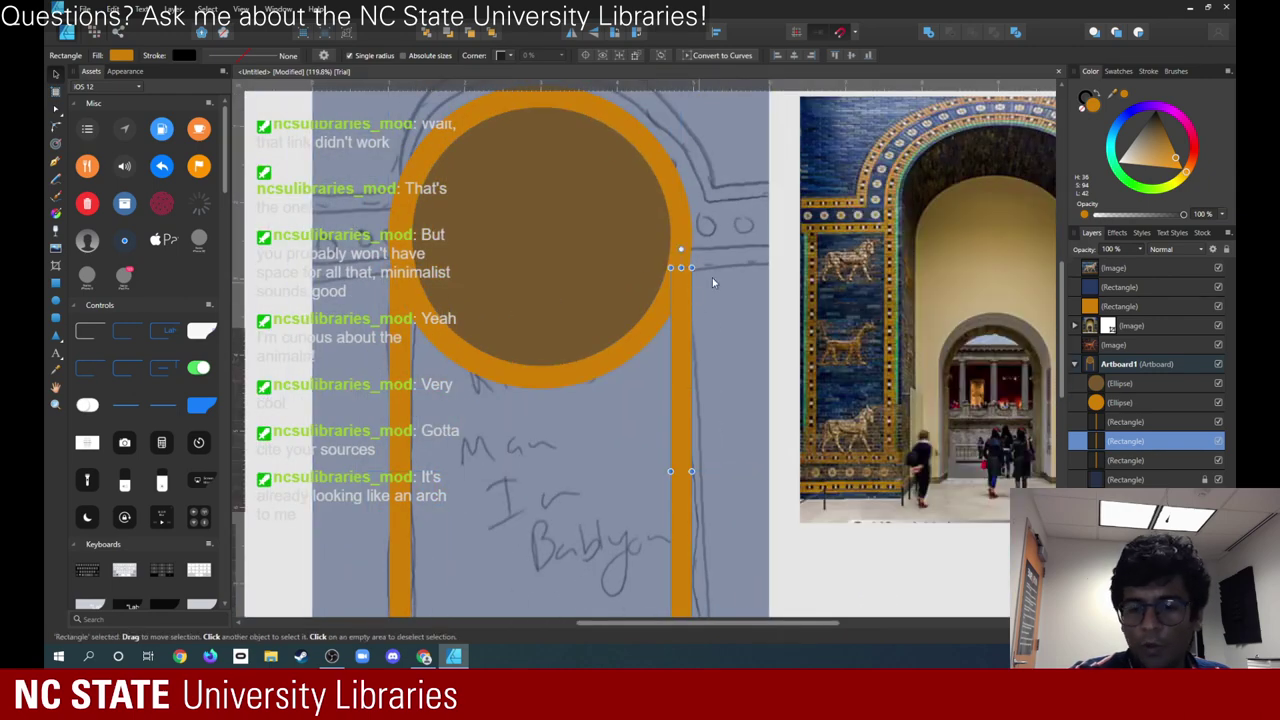
scroll(511, 271, up, 3)
scroll(651, 329, down, 4)
scroll(663, 307, up, 2)
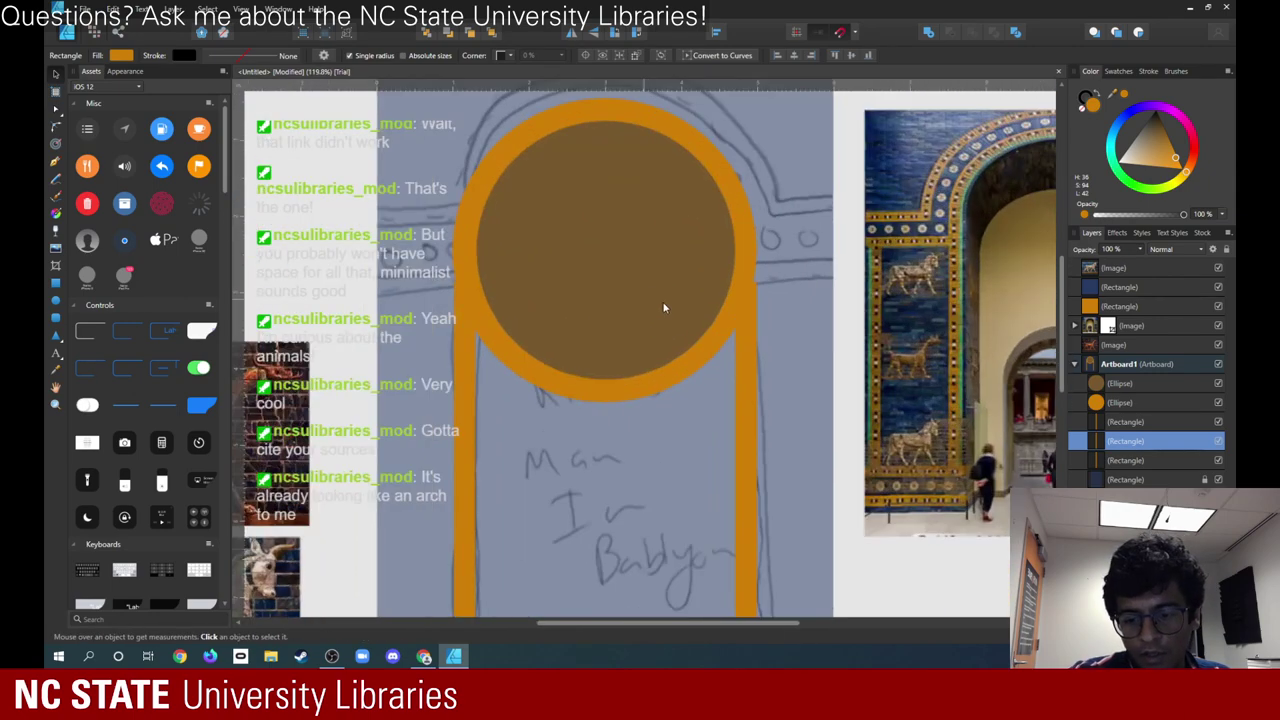
scroll(646, 210, up, 2)
scroll(681, 238, down, 1)
- Subtract the brown inner circle from the orange one to leave a hollow ring
click(571, 268)
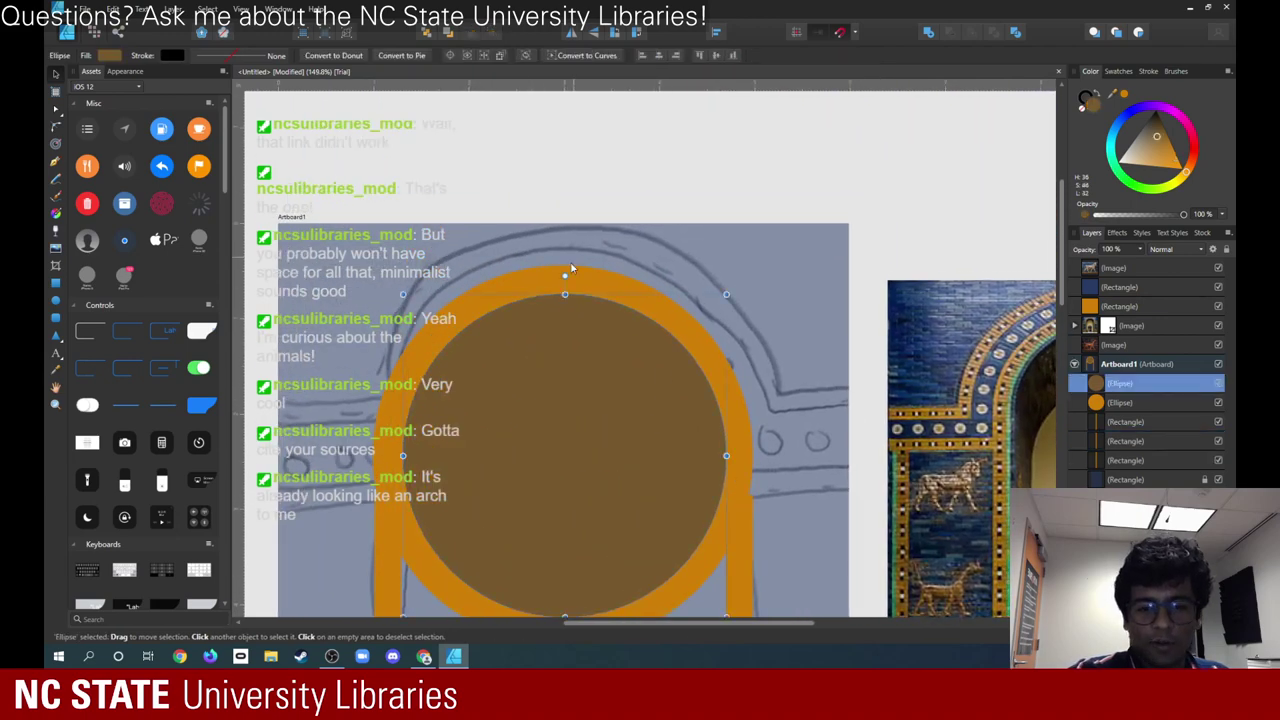
shift+click(522, 276)
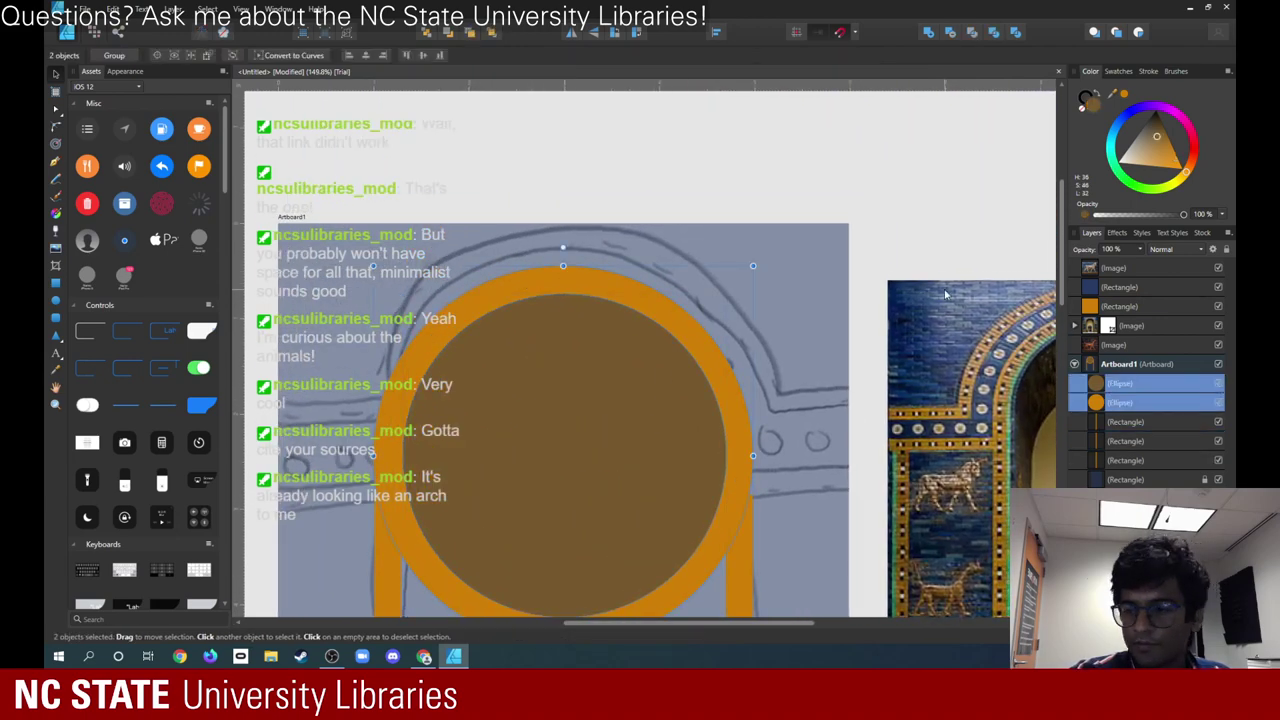
click(950, 32)
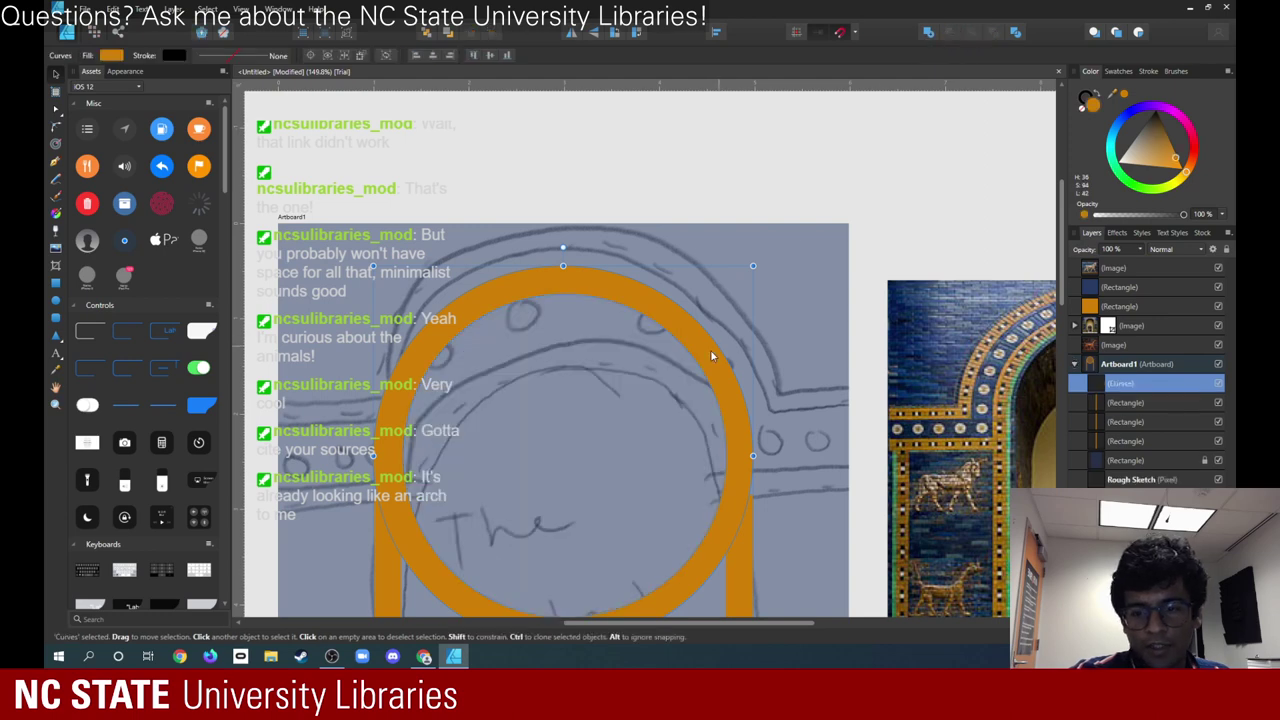
scroll(591, 431, down, 3)
scroll(599, 427, up, 2)
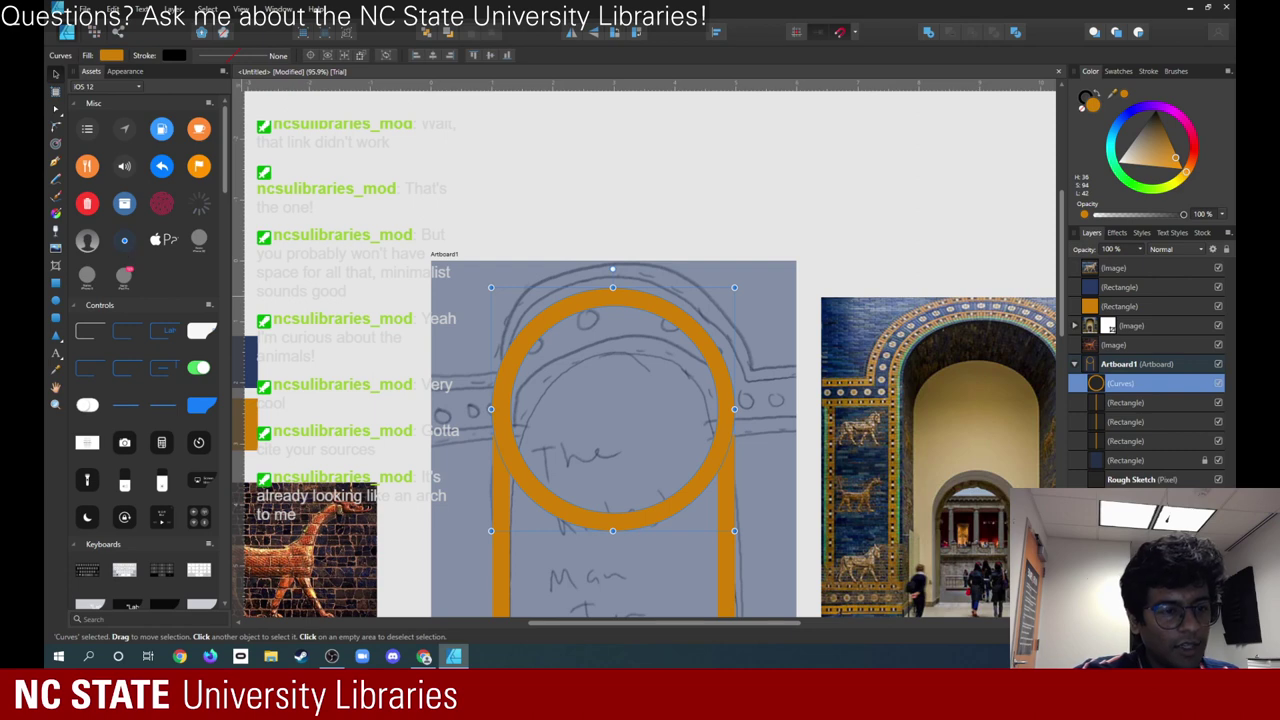
click(56, 282)
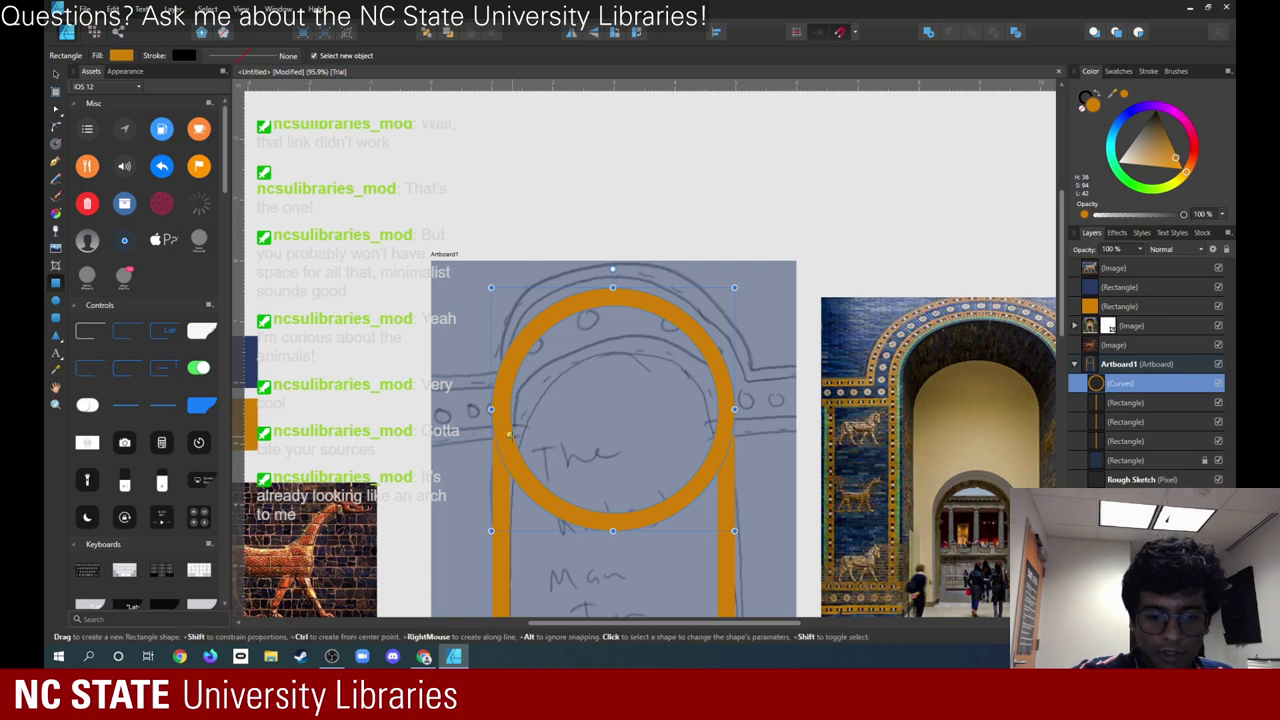
- Draw a brown rectangle across the ring's lower half, overlapping both pillars
scroll(492, 437, up, 3)
click(55, 75)
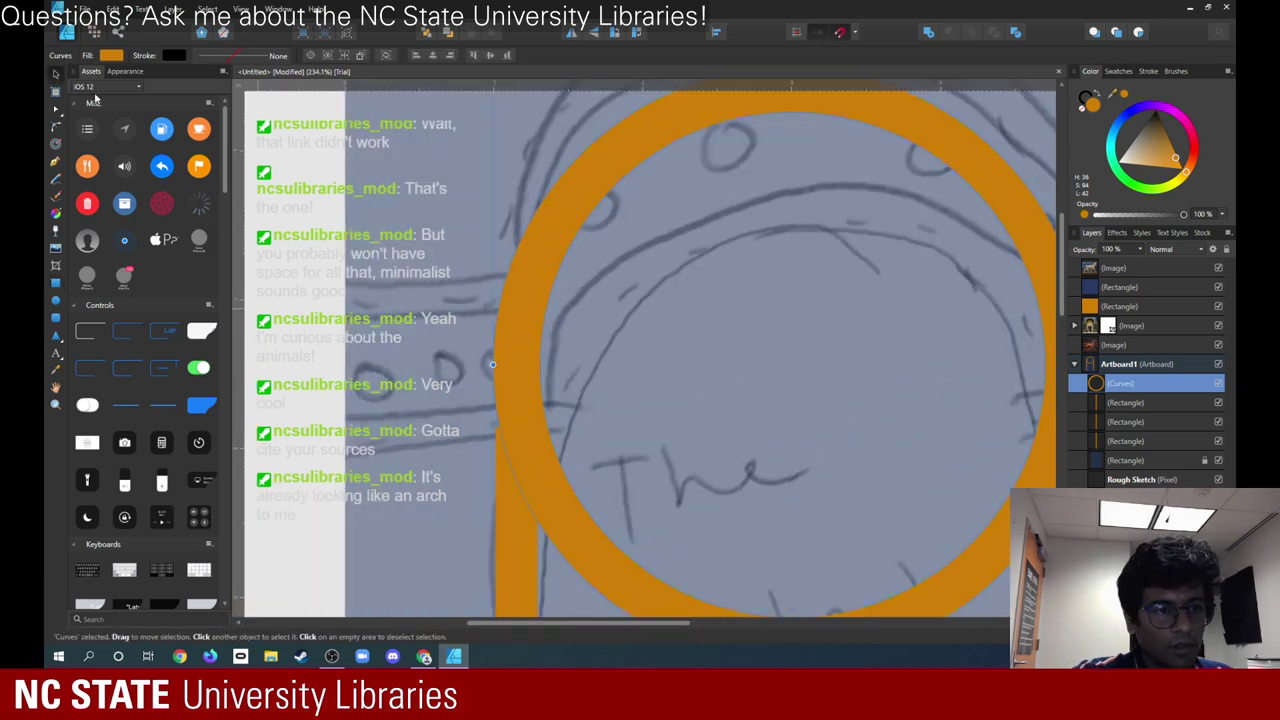
click(394, 313)
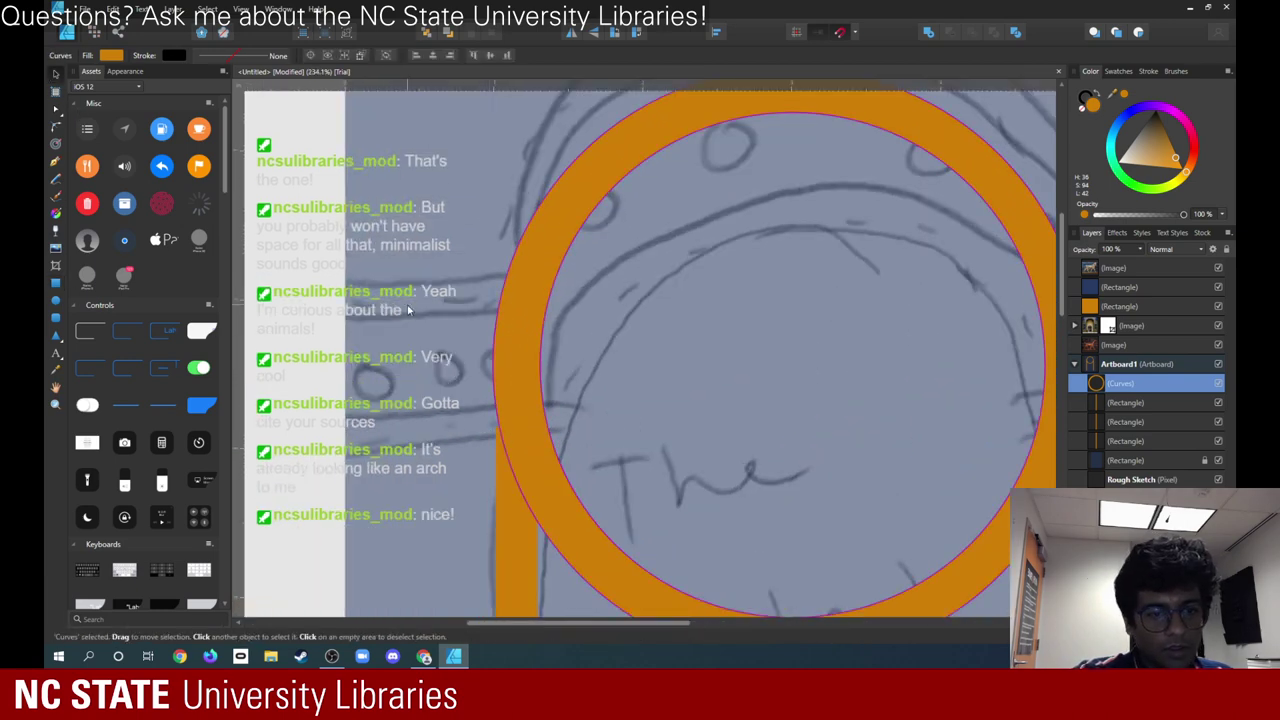
click(55, 282)
scroll(497, 446, down, 4)
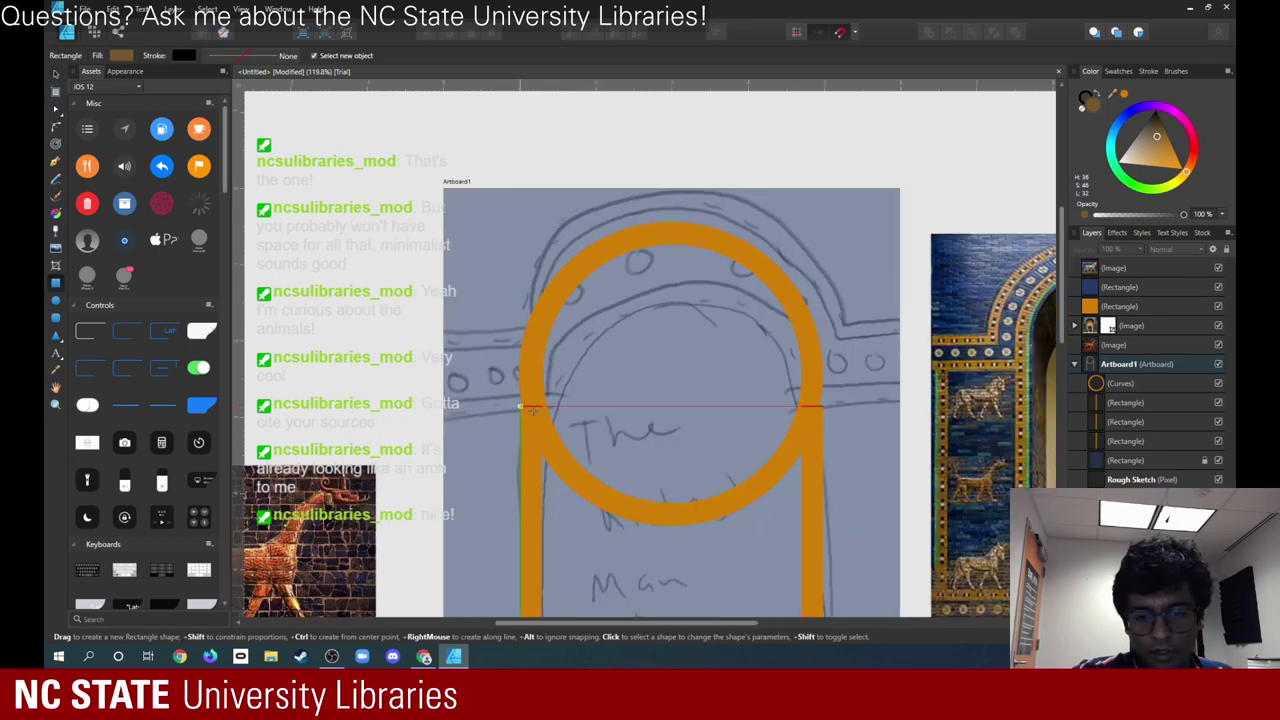
drag(520, 405, 822, 533)
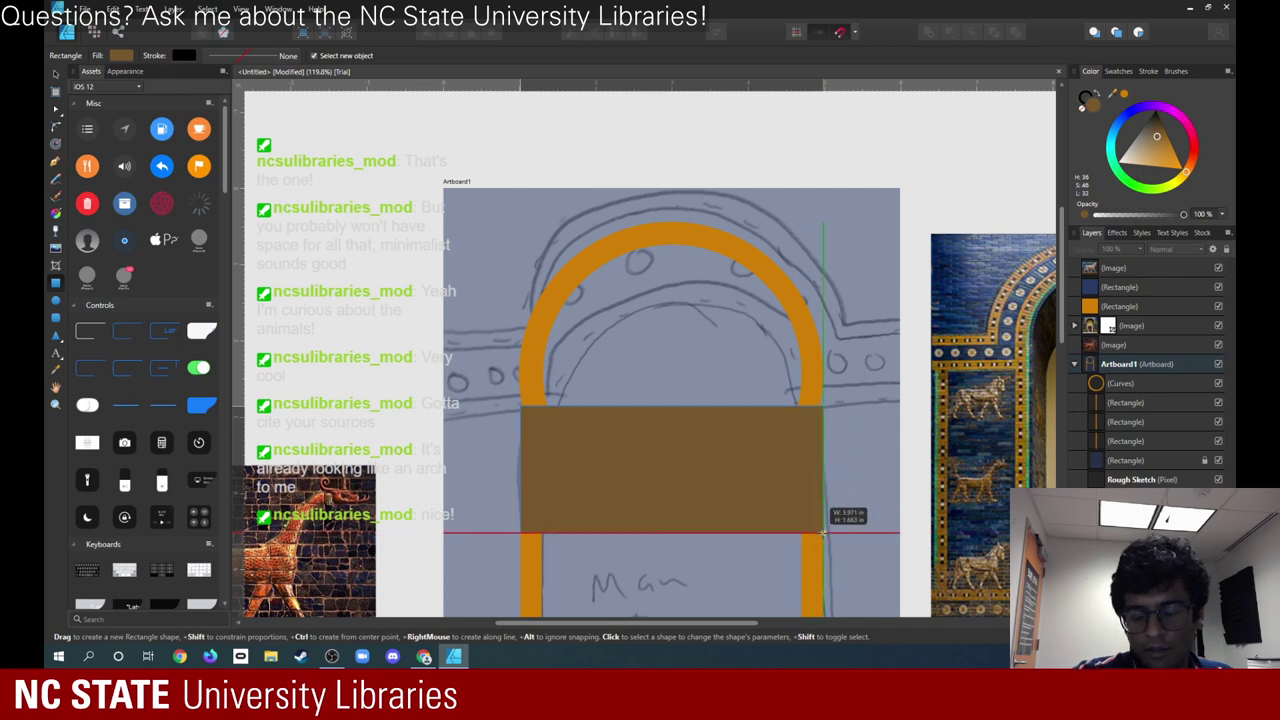
drag(822, 533, 822, 533)
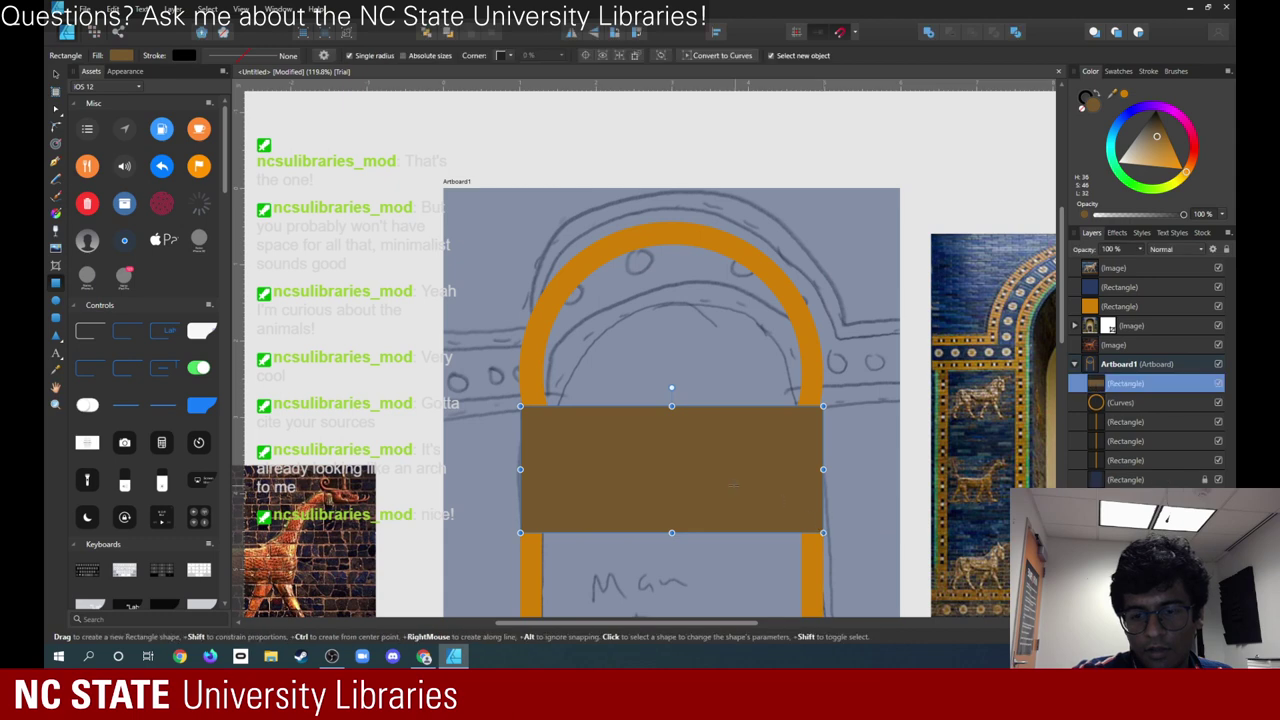
scroll(700, 445, down, 3)
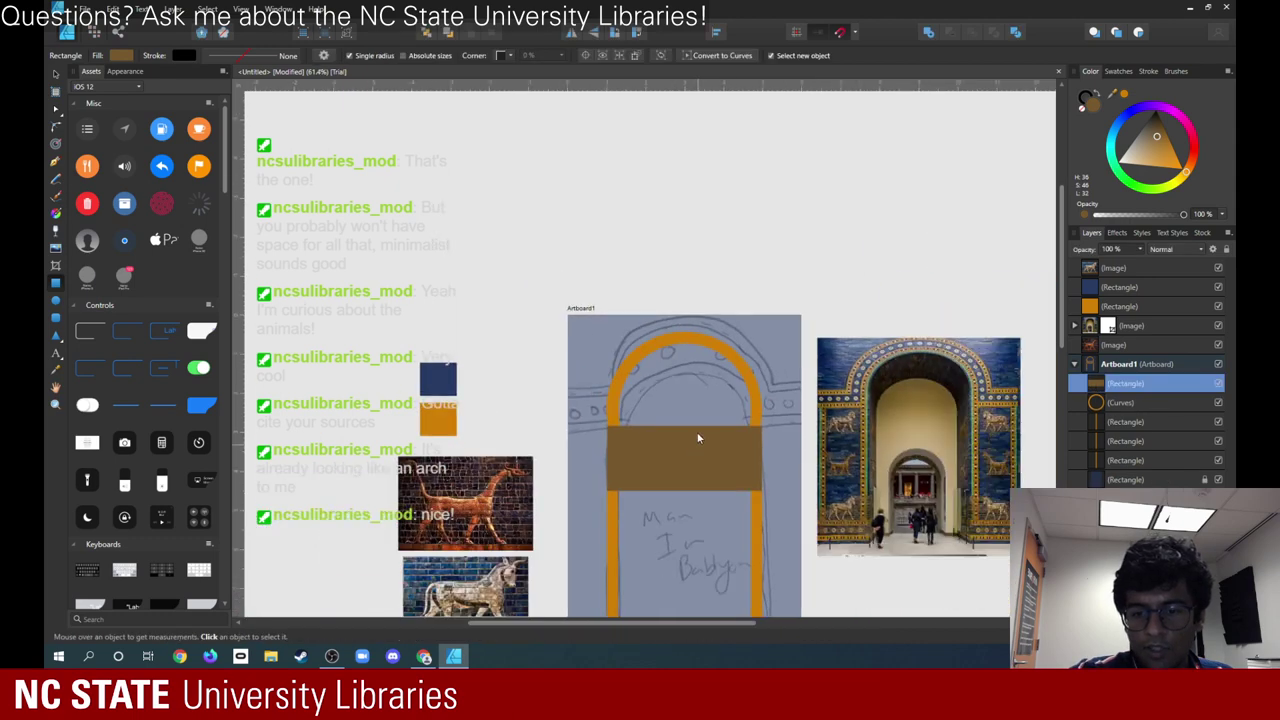
scroll(697, 437, up, 3)
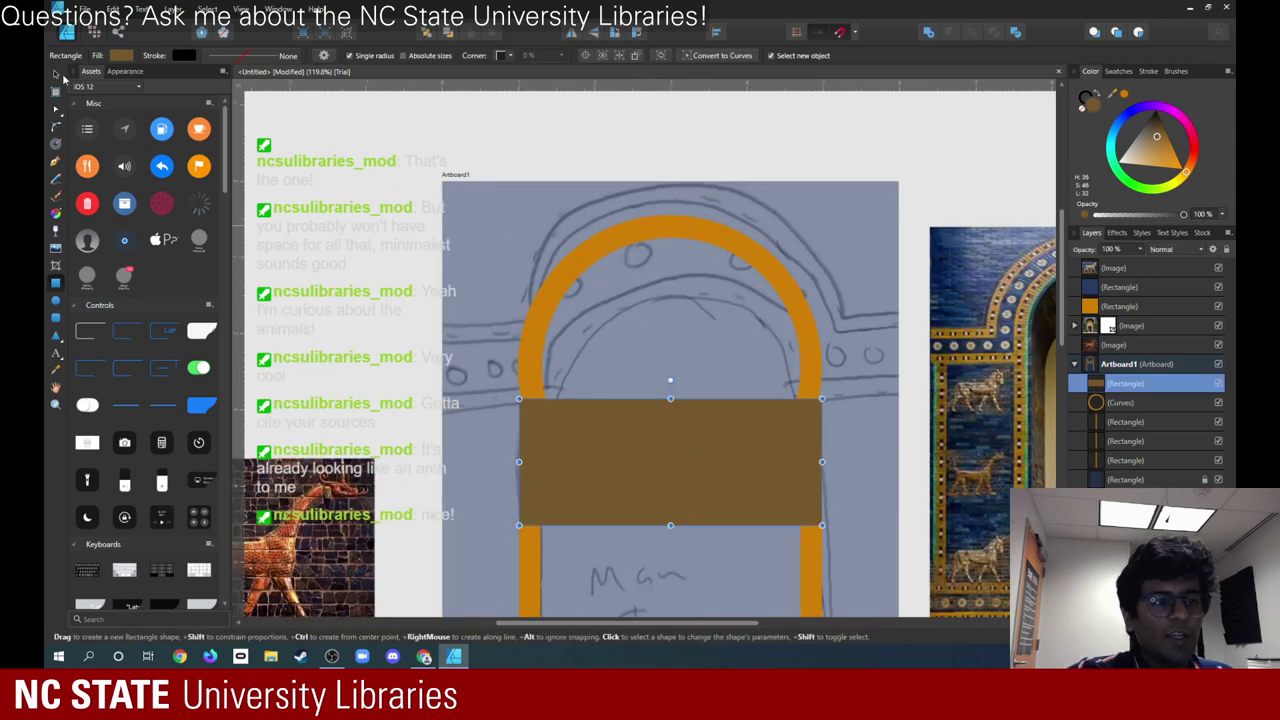
click(57, 75)
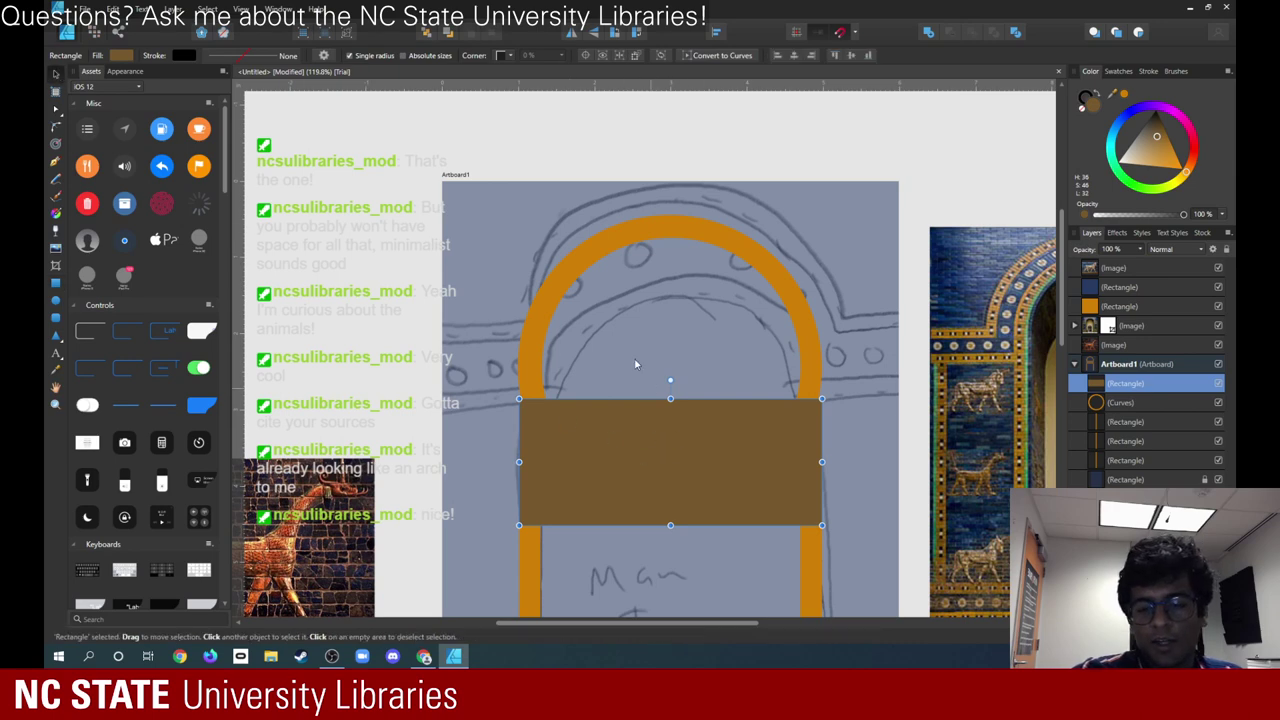
click(537, 325)
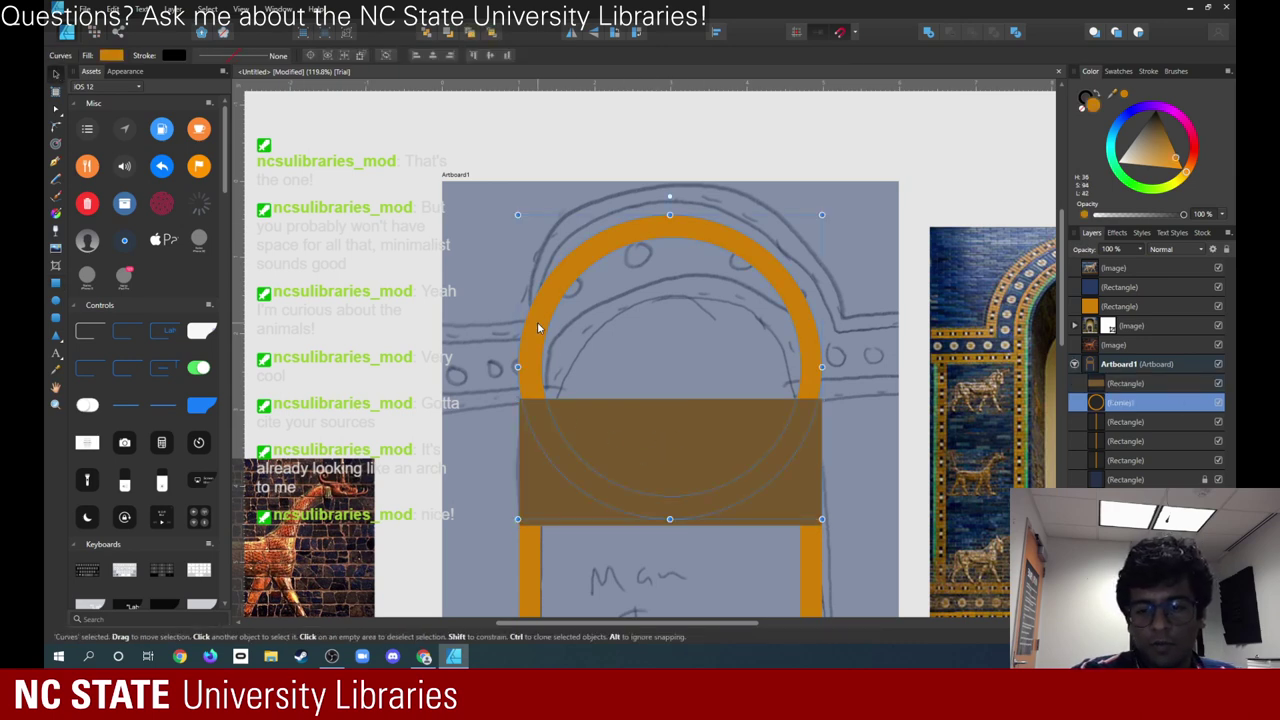
click(623, 438)
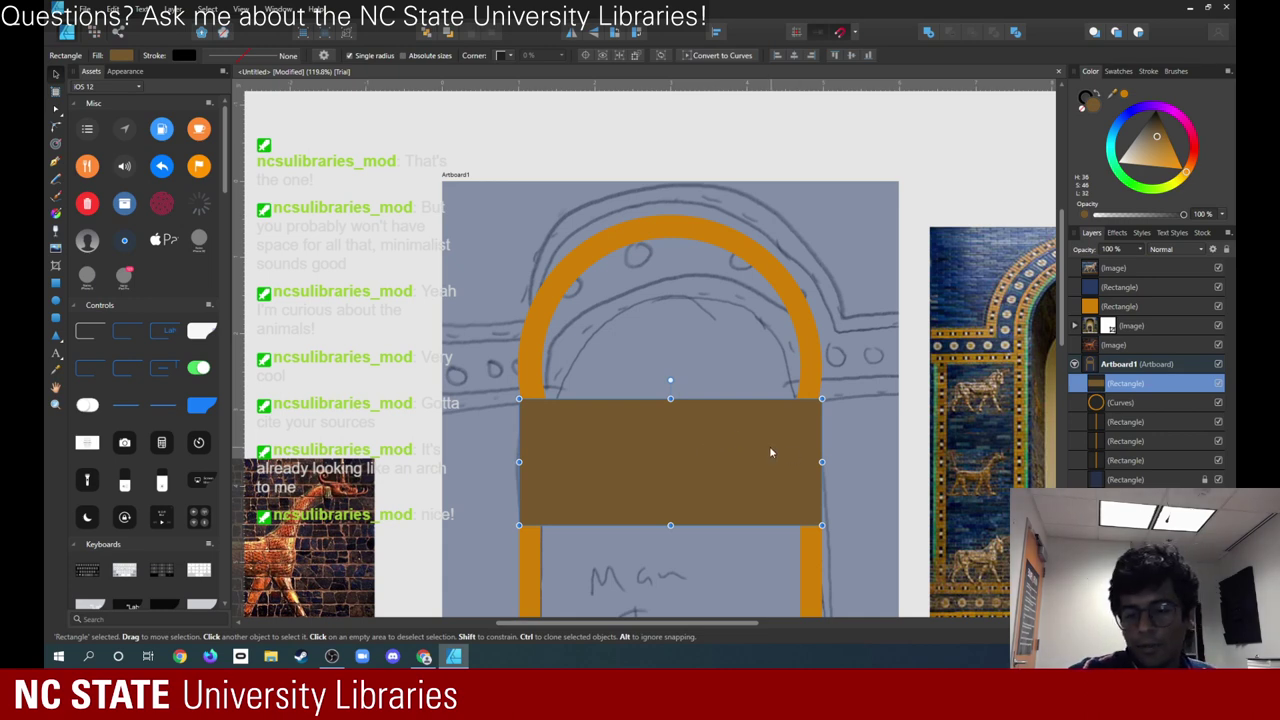
- Move the brown rectangle down below the arch and narrow the ring from its left side
drag(774, 451, 718, 578)
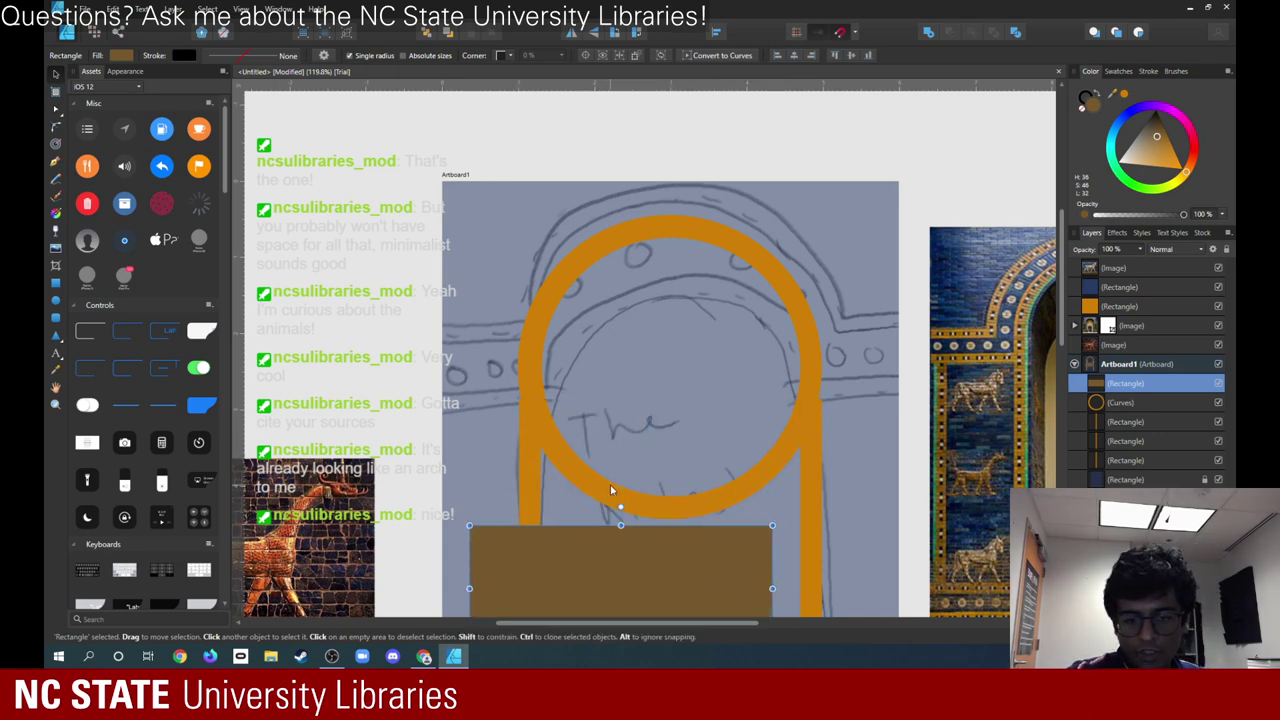
click(617, 491)
mouse_move(518, 367)
mouse_down()
mouse_move(534, 366)
mouse_move(517, 367)
mouse_move(530, 382)
mouse_up()
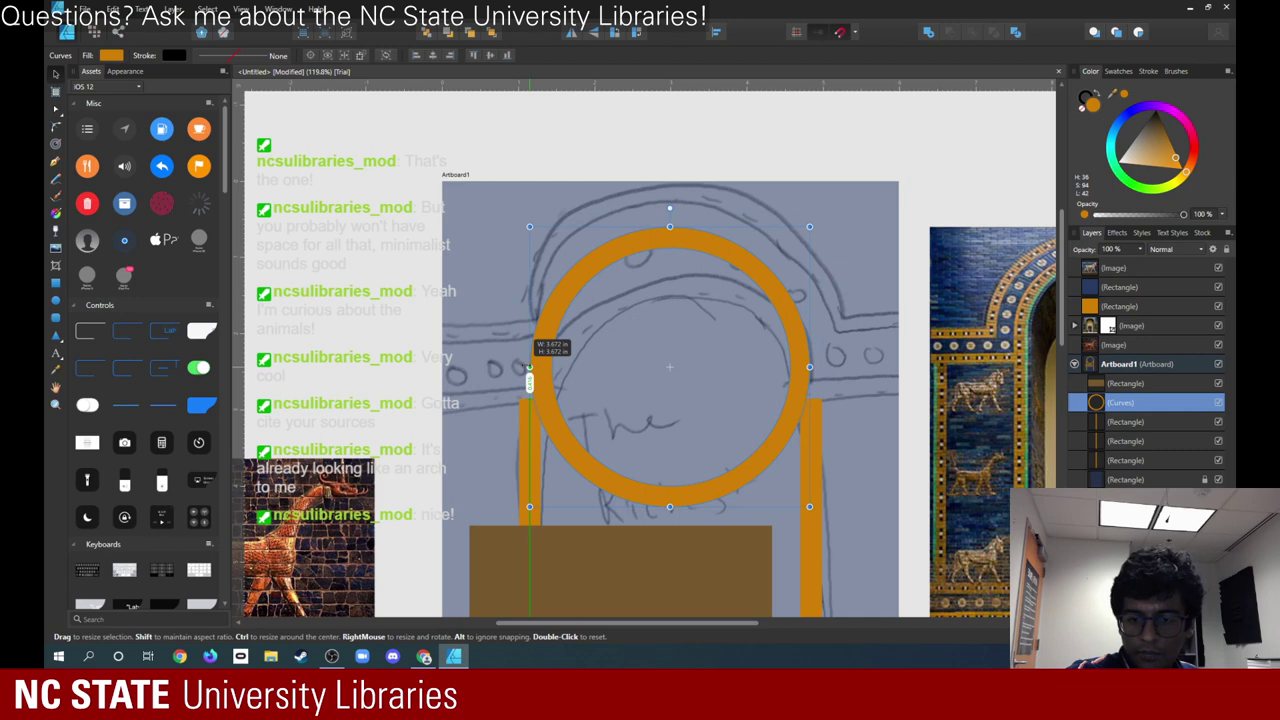
drag(530, 378, 530, 382)
scroll(528, 445, down, 3)
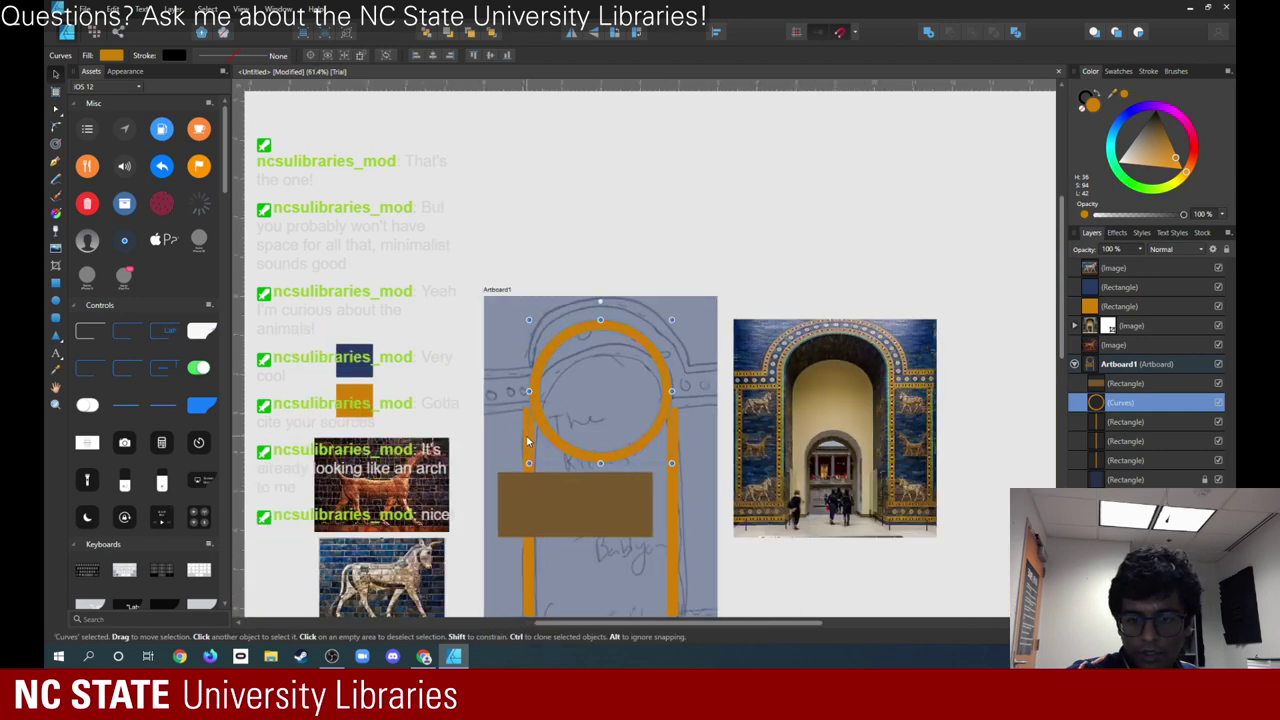
scroll(528, 445, up, 2)
- Shift the left pillar right so it lines up under the ring's left end
click(528, 445)
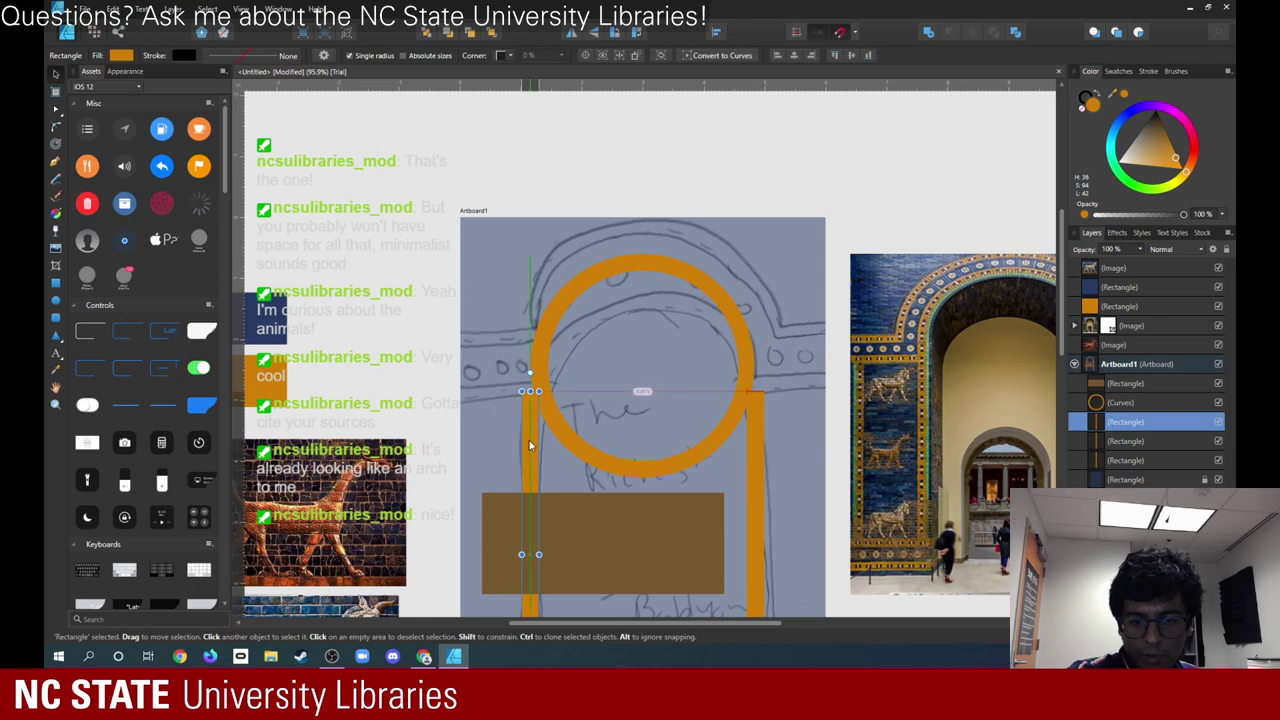
drag(528, 445, 528, 445)
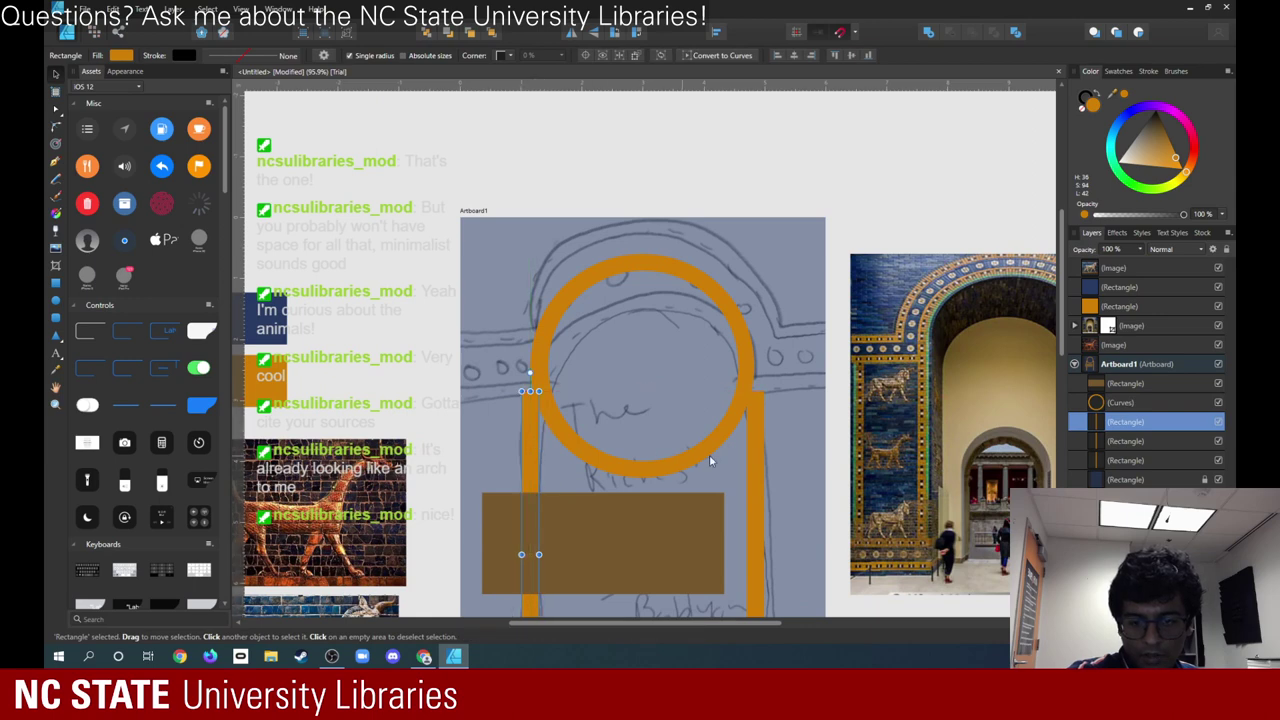
click(747, 453)
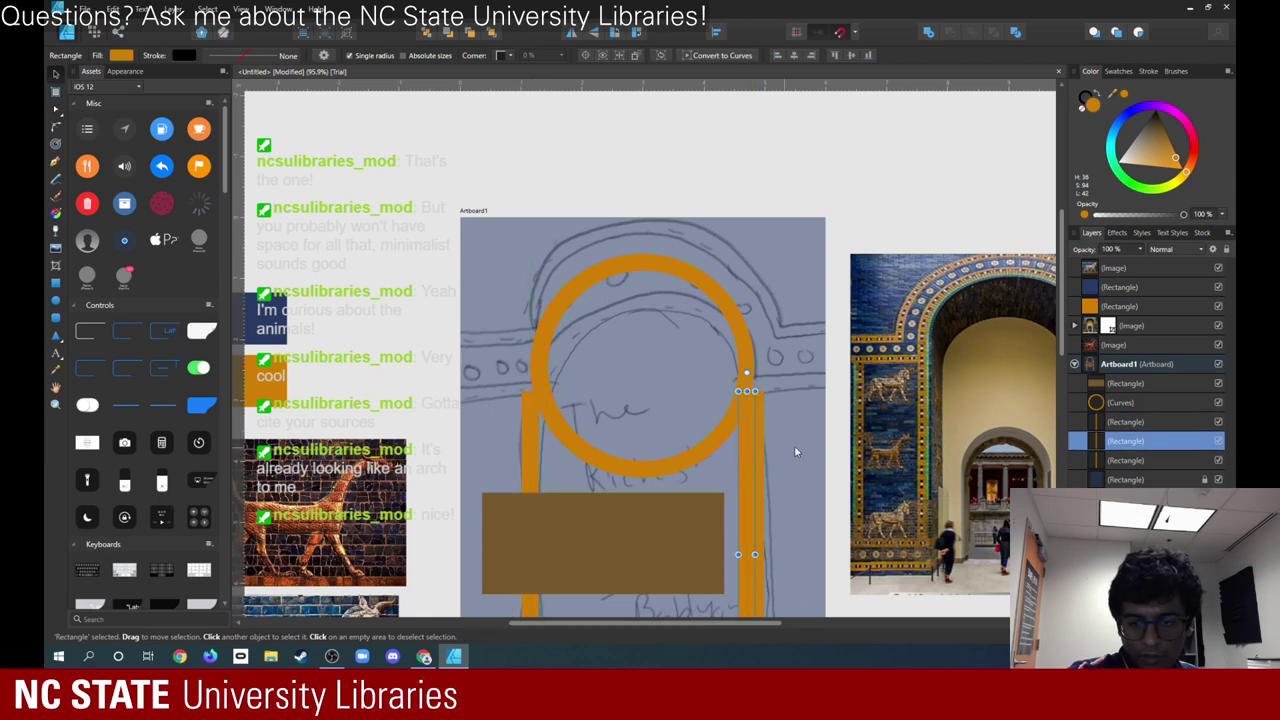
click(774, 448)
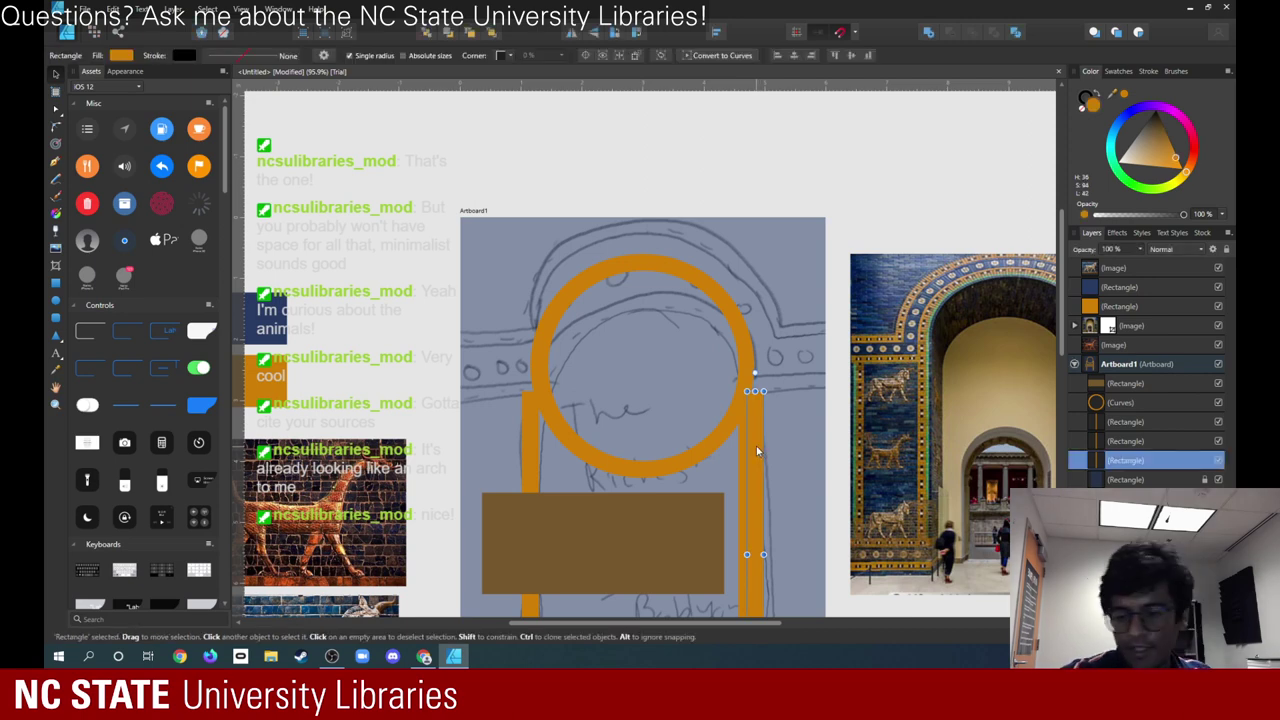
click(738, 445)
click(530, 444)
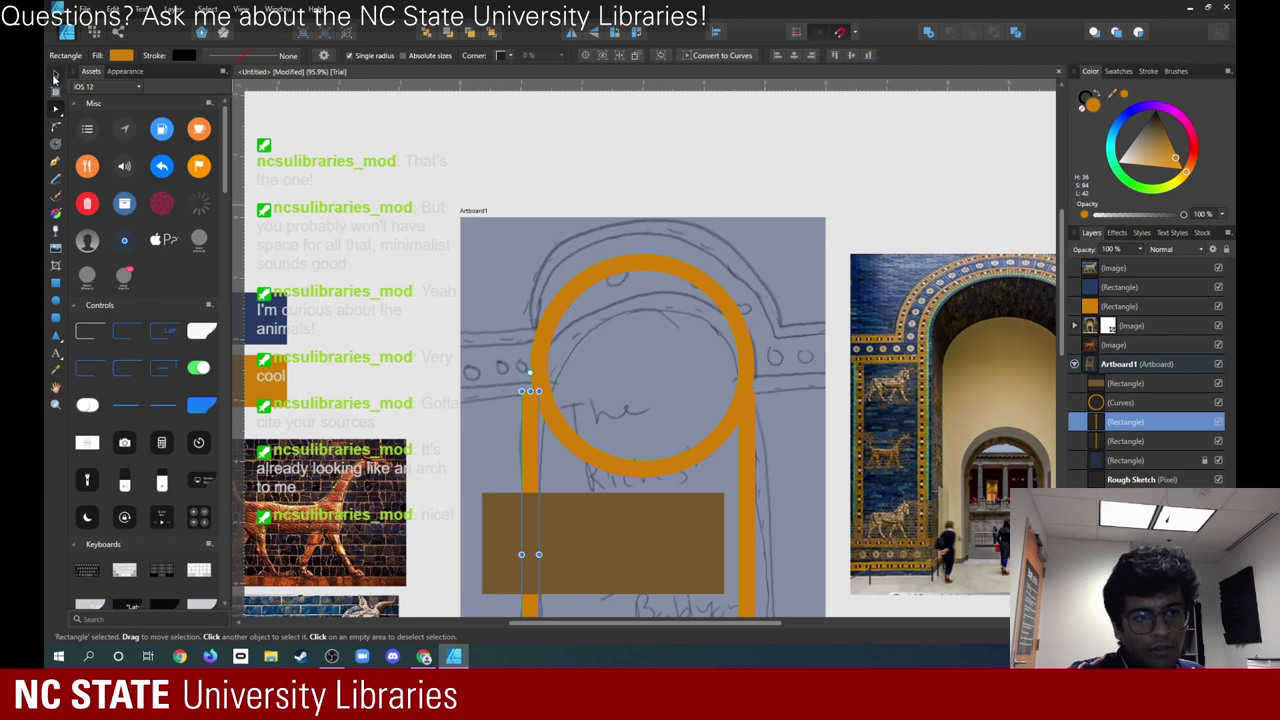
drag(529, 464, 538, 463)
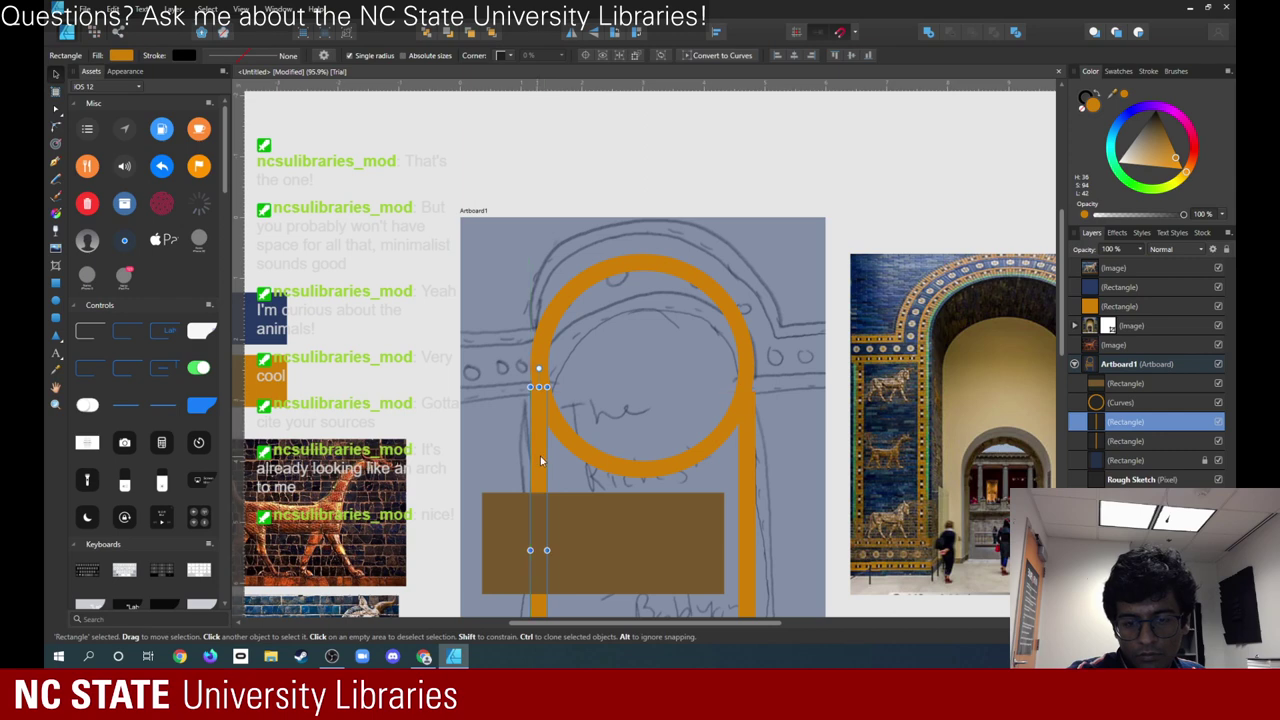
click(563, 460)
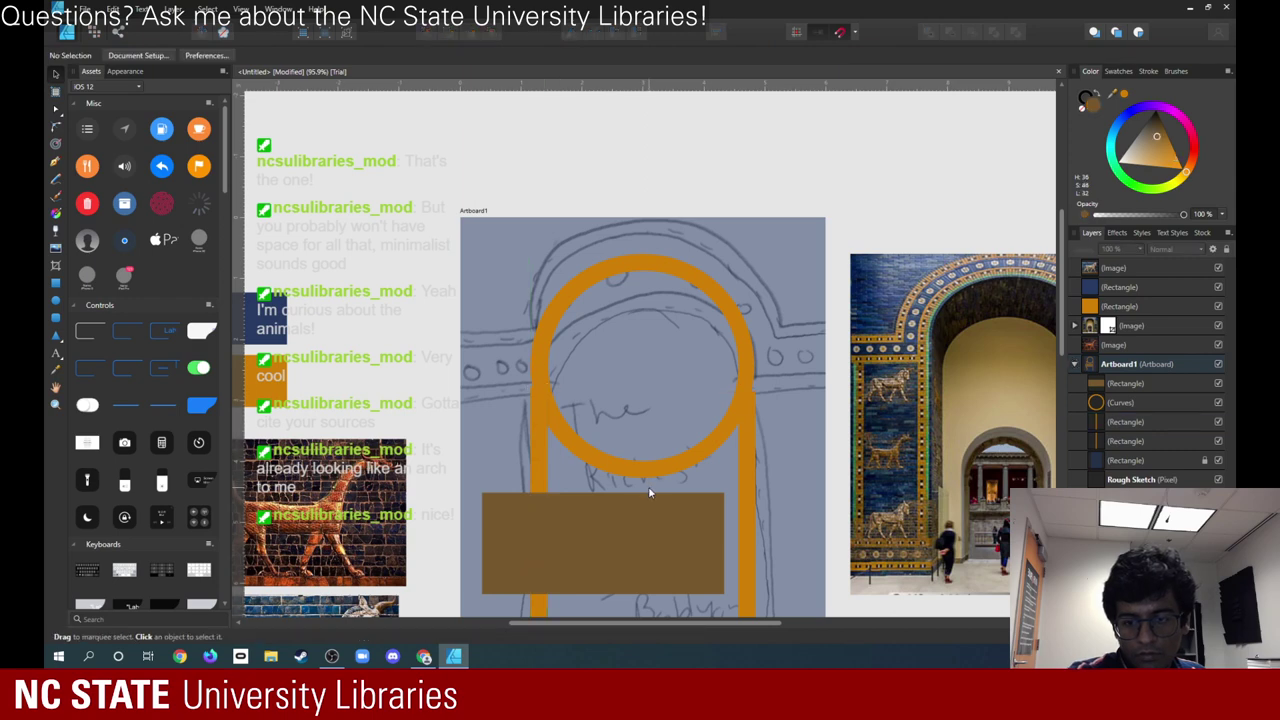
- Centre the brown rectangle beneath the arch pillars
drag(619, 553, 634, 592)
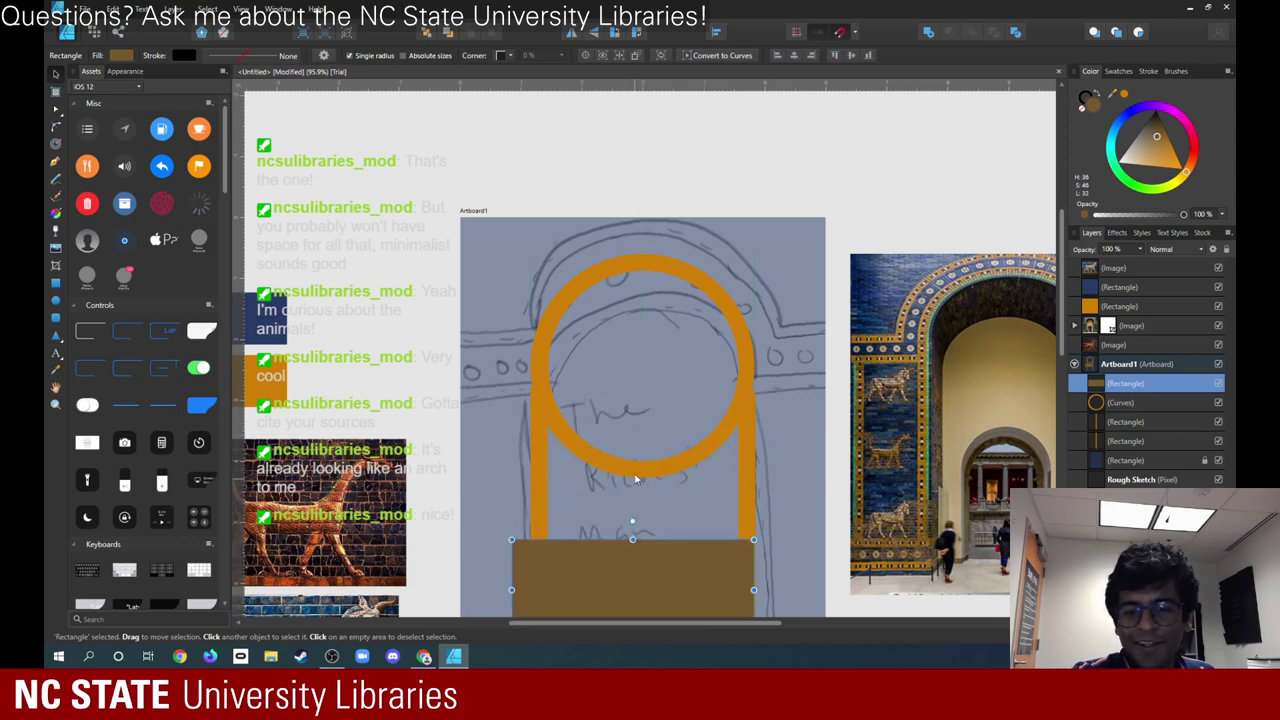
click(549, 407)
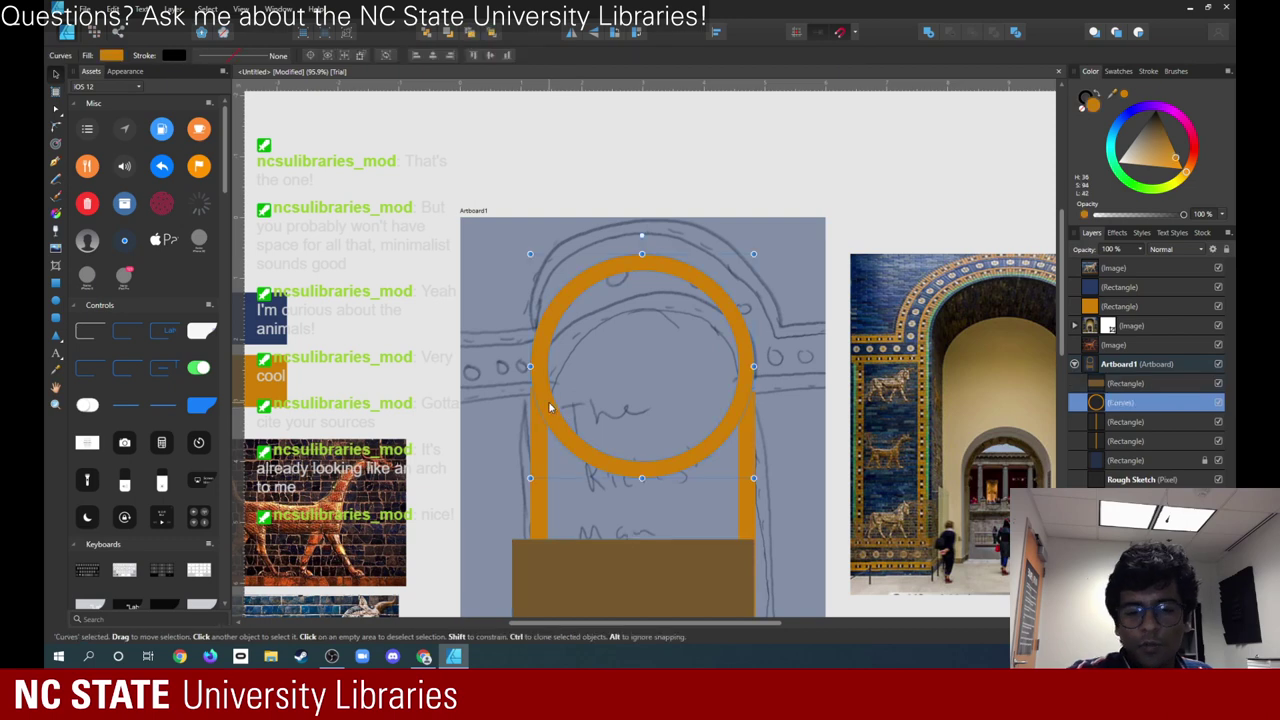
right_click(557, 321)
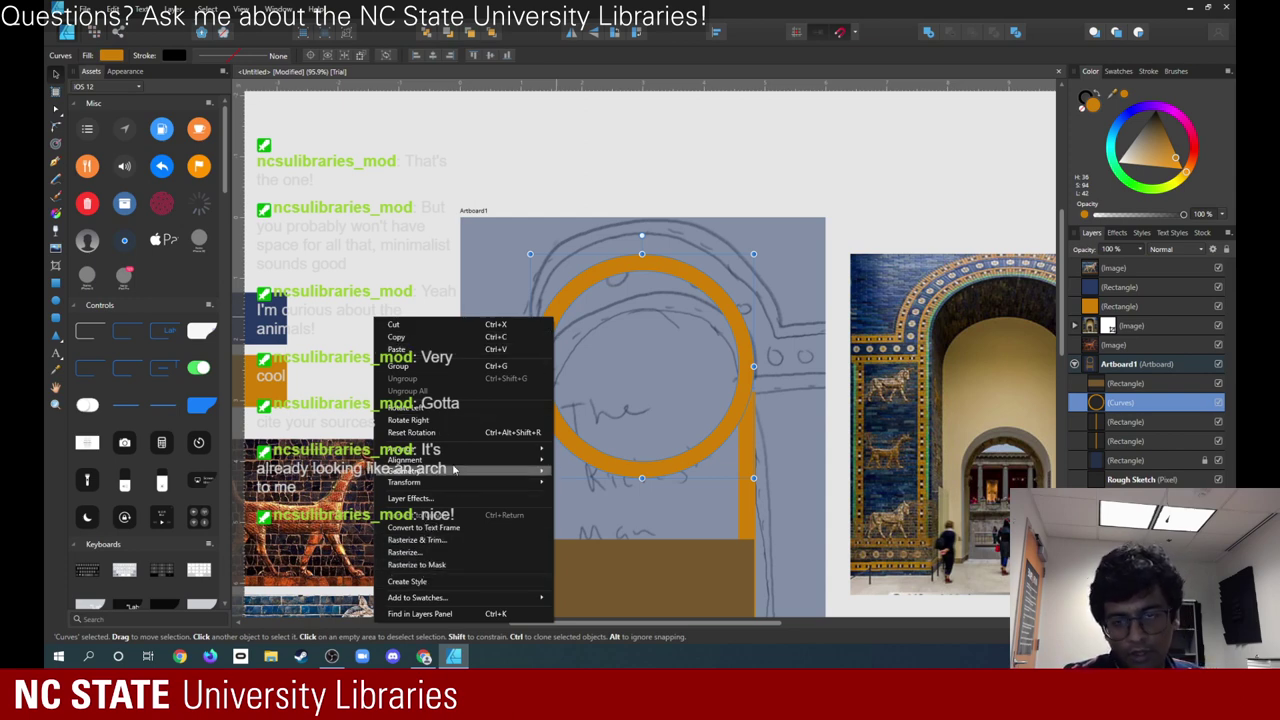
click(837, 178)
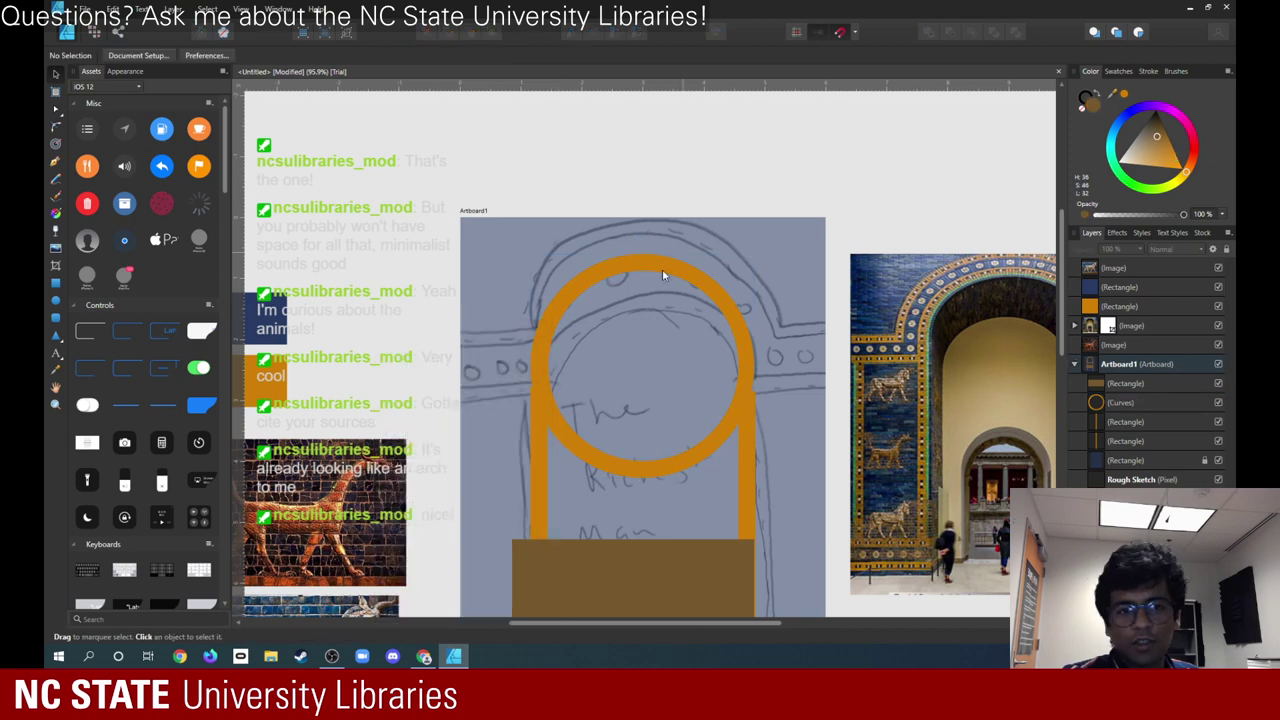
- Select the orange ring, browse its context, File and Edit menus, then switch to the Node tool
click(600, 283)
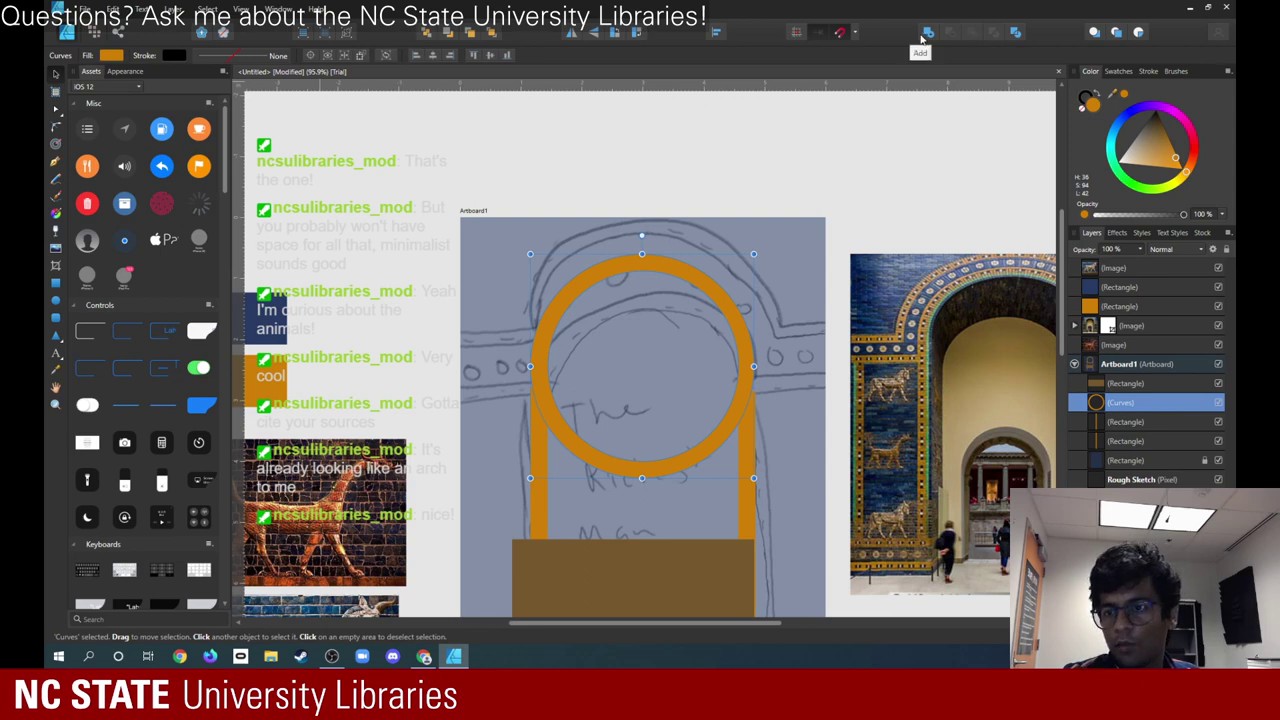
right_click(576, 283)
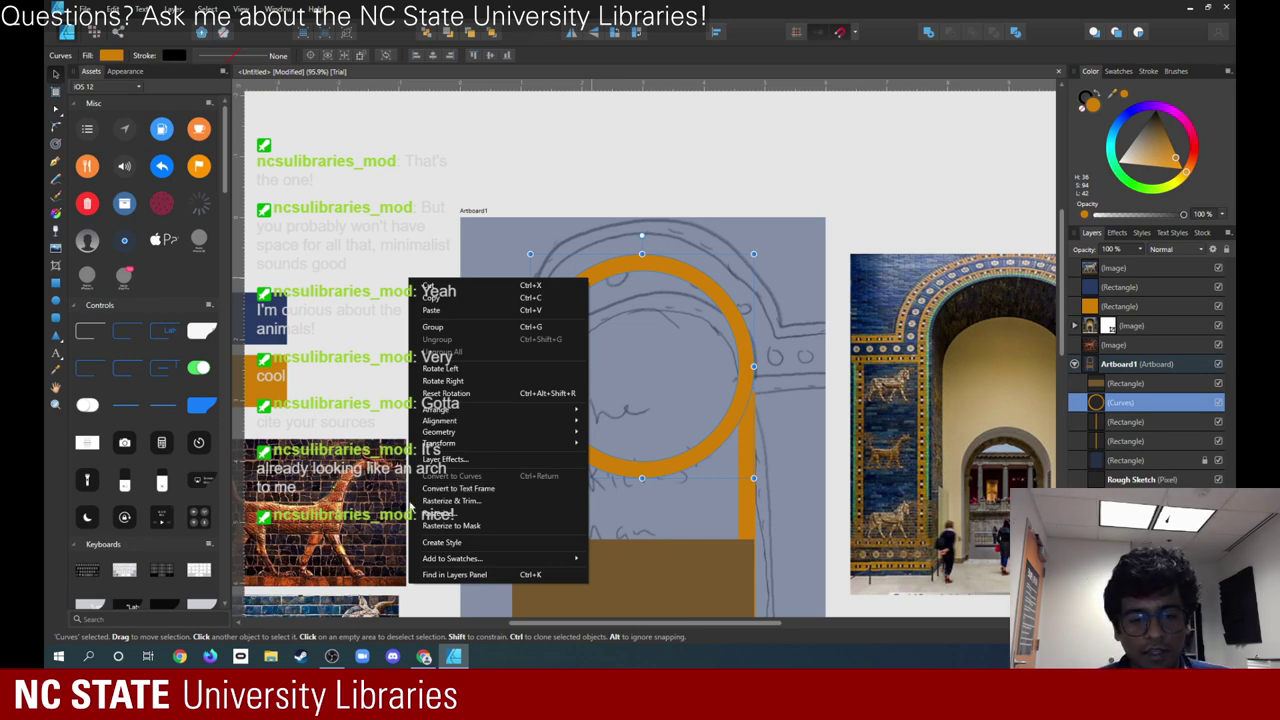
mouse_move(484, 417)
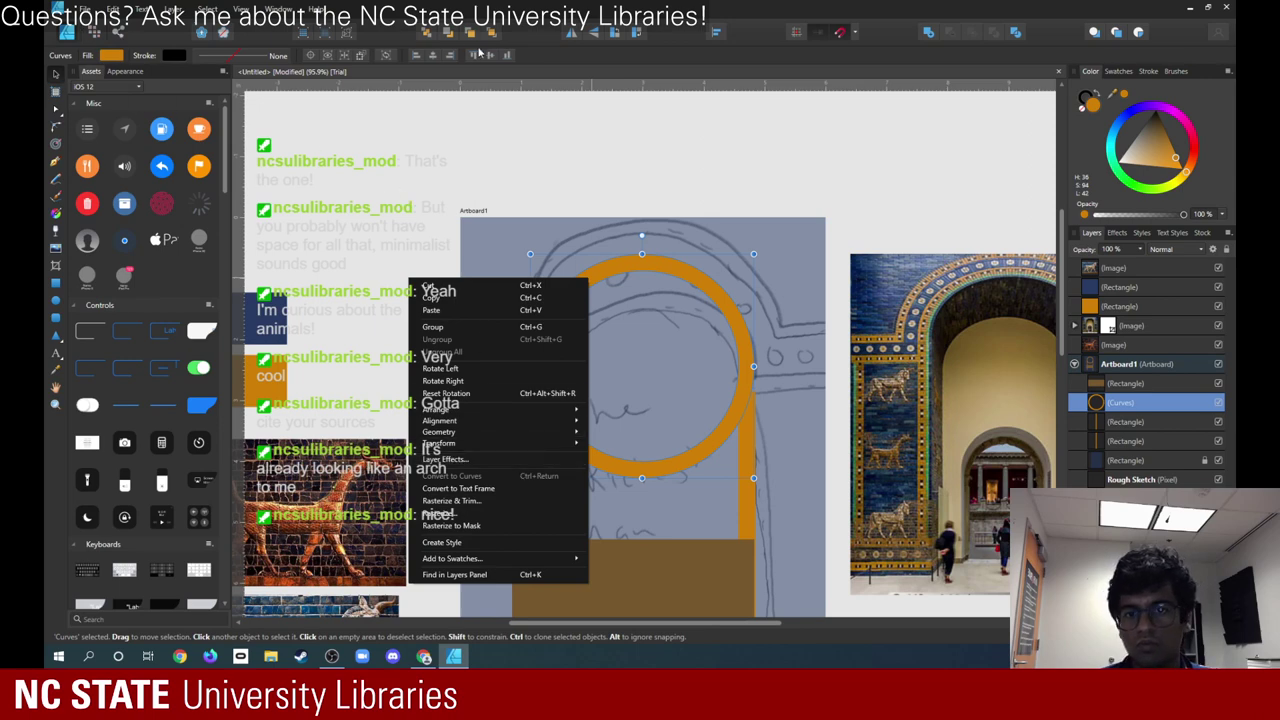
click(538, 64)
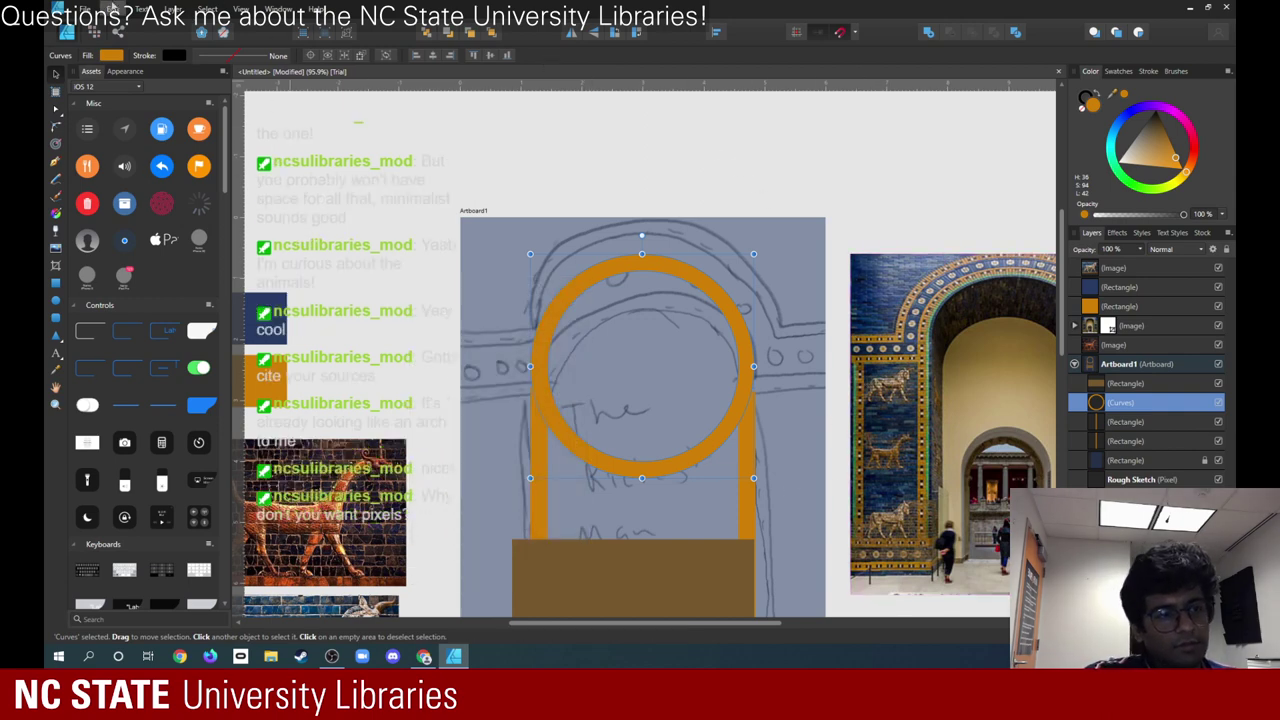
click(86, 9)
mouse_move(113, 9)
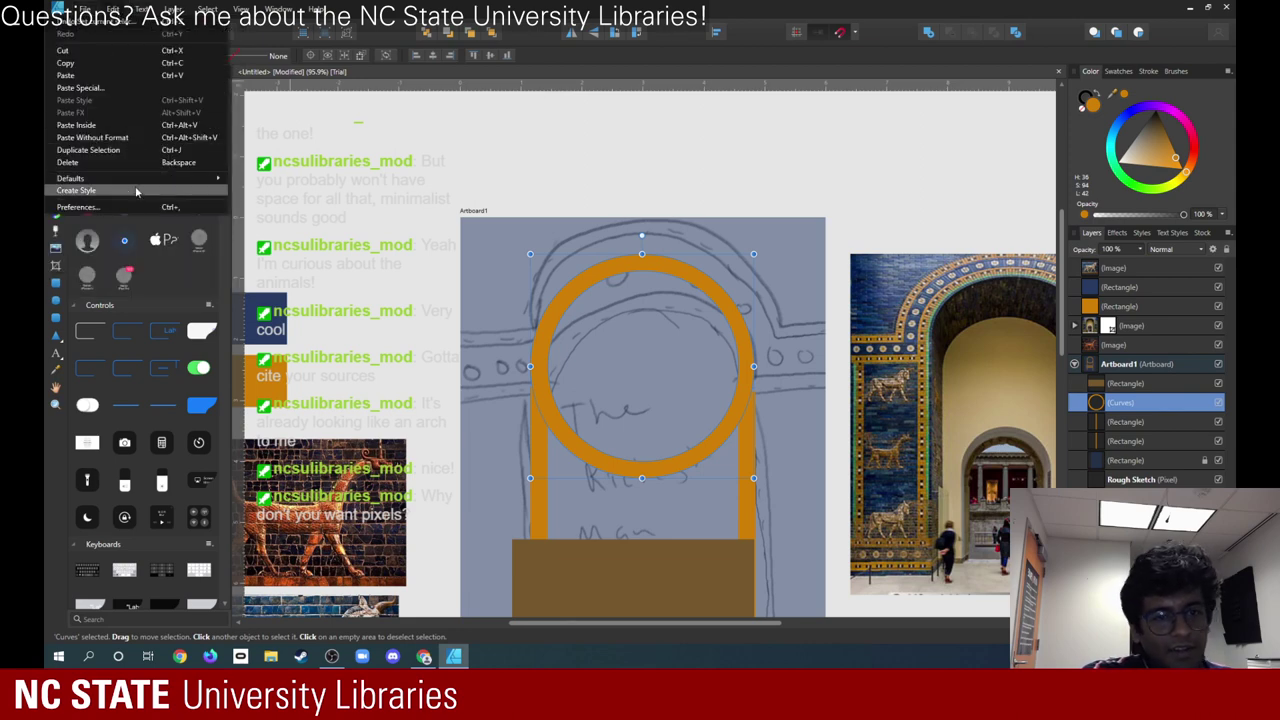
click(593, 280)
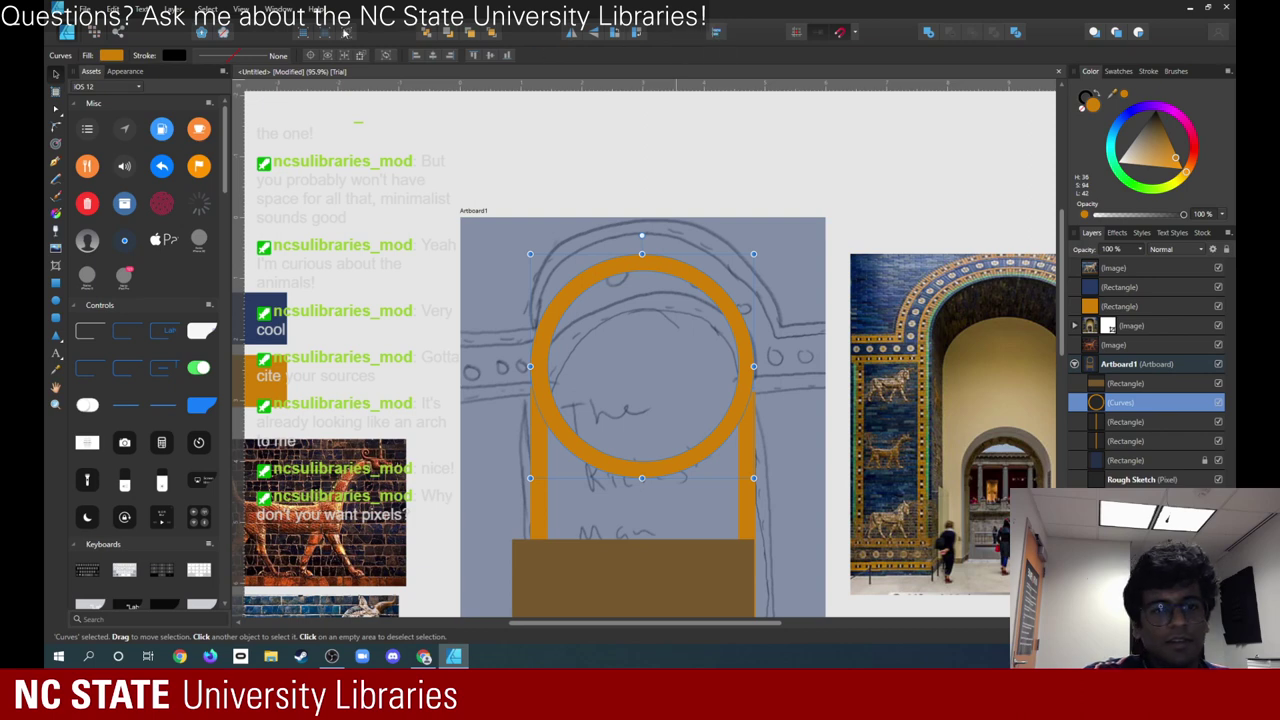
click(56, 93)
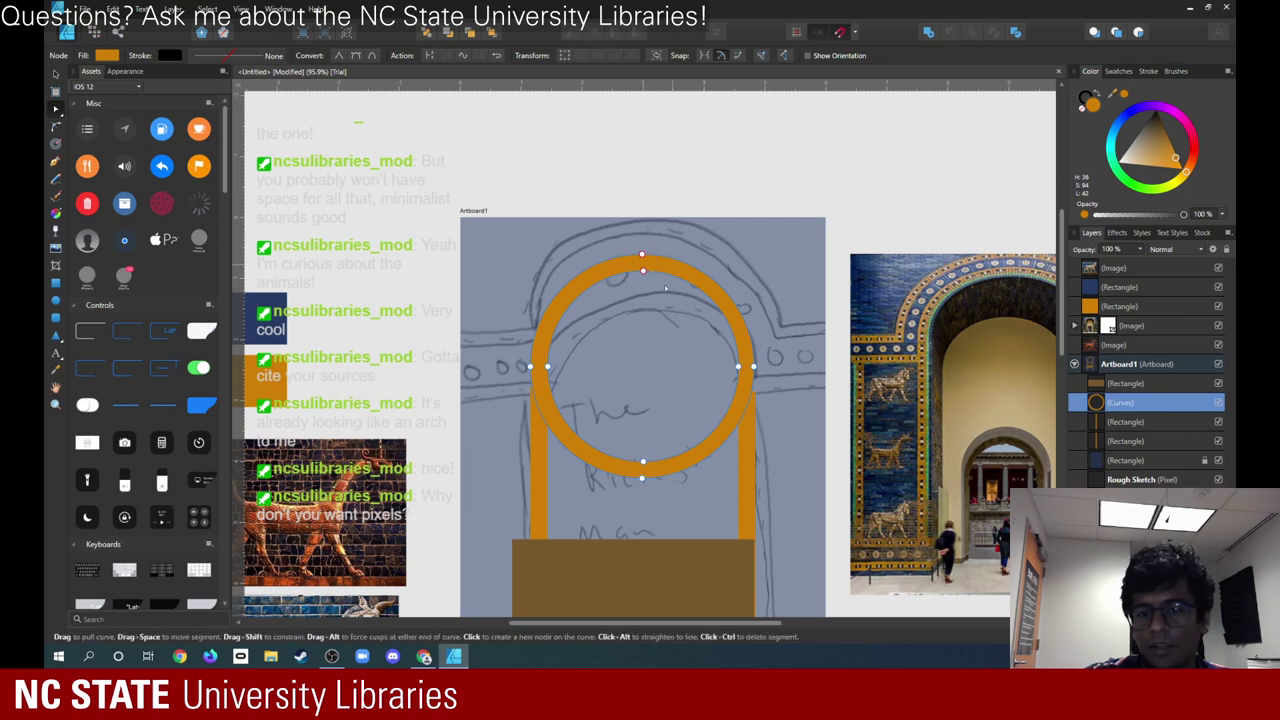
mouse_move(642, 270)
mouse_down()
mouse_move(642, 315)
mouse_move(642, 268)
mouse_up()
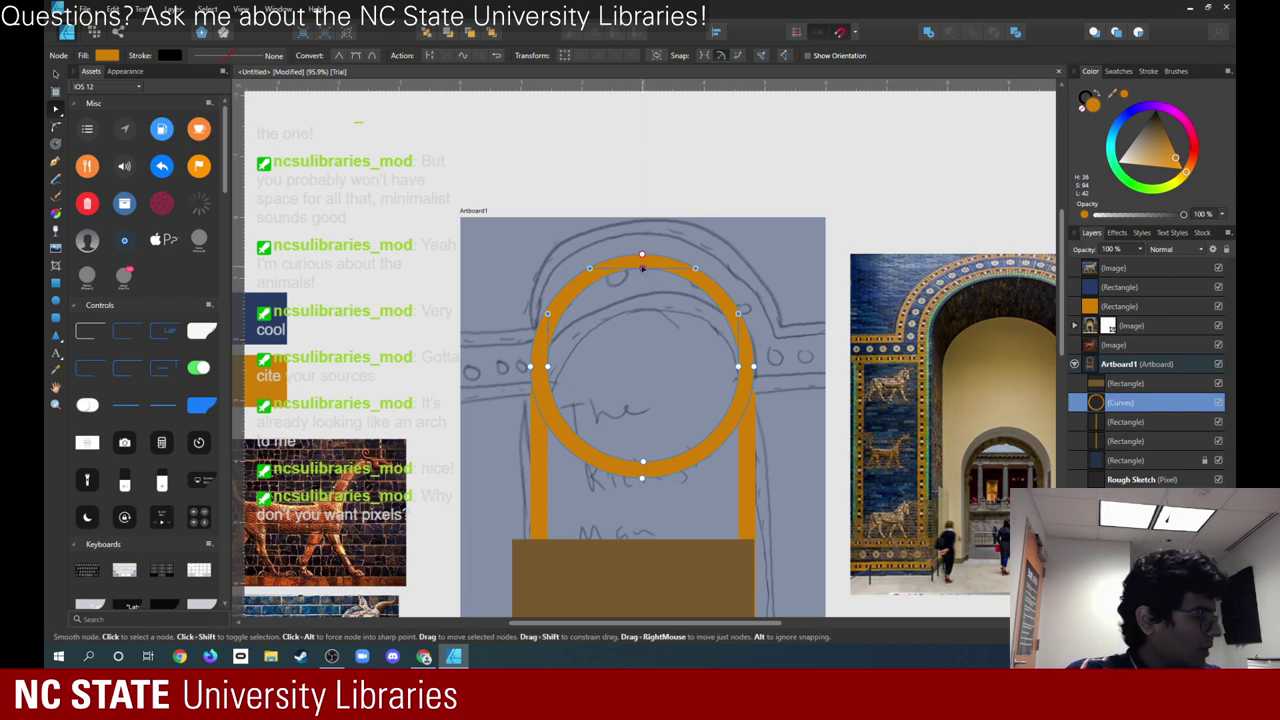
mouse_move(642, 268)
mouse_down()
mouse_move(642, 305)
mouse_move(642, 272)
mouse_up()
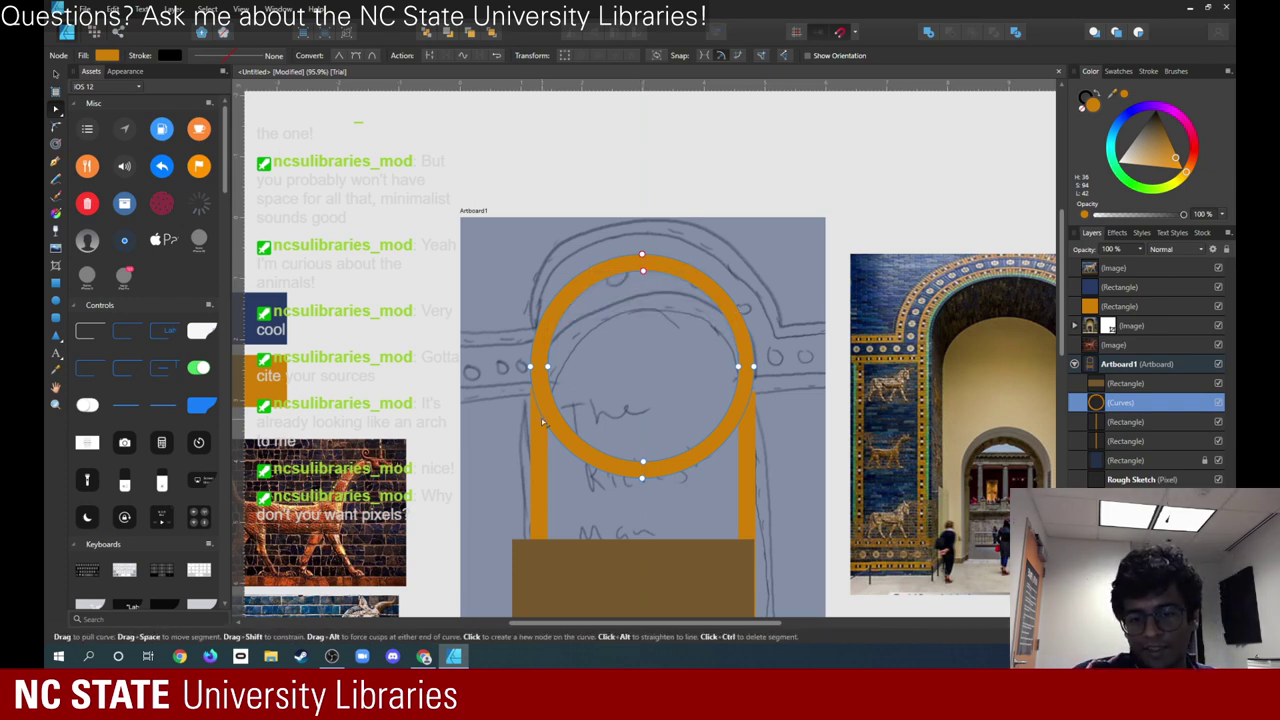
click(542, 428)
click(56, 75)
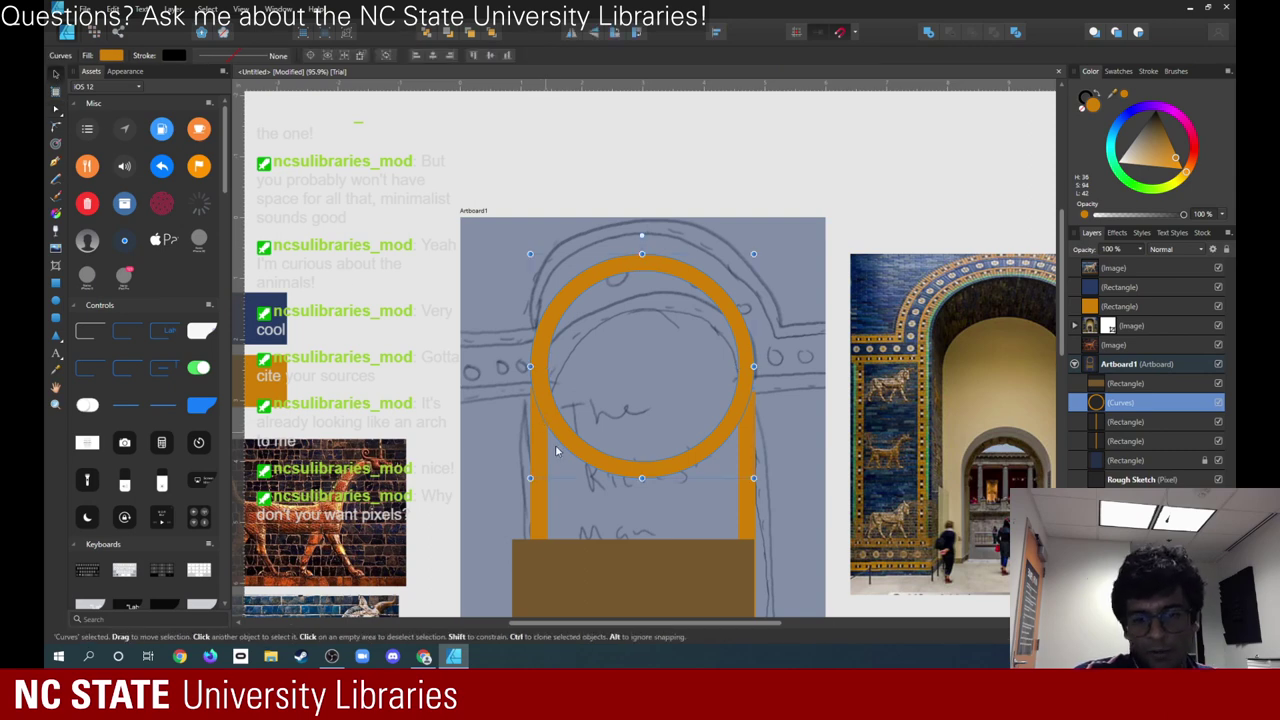
click(540, 455)
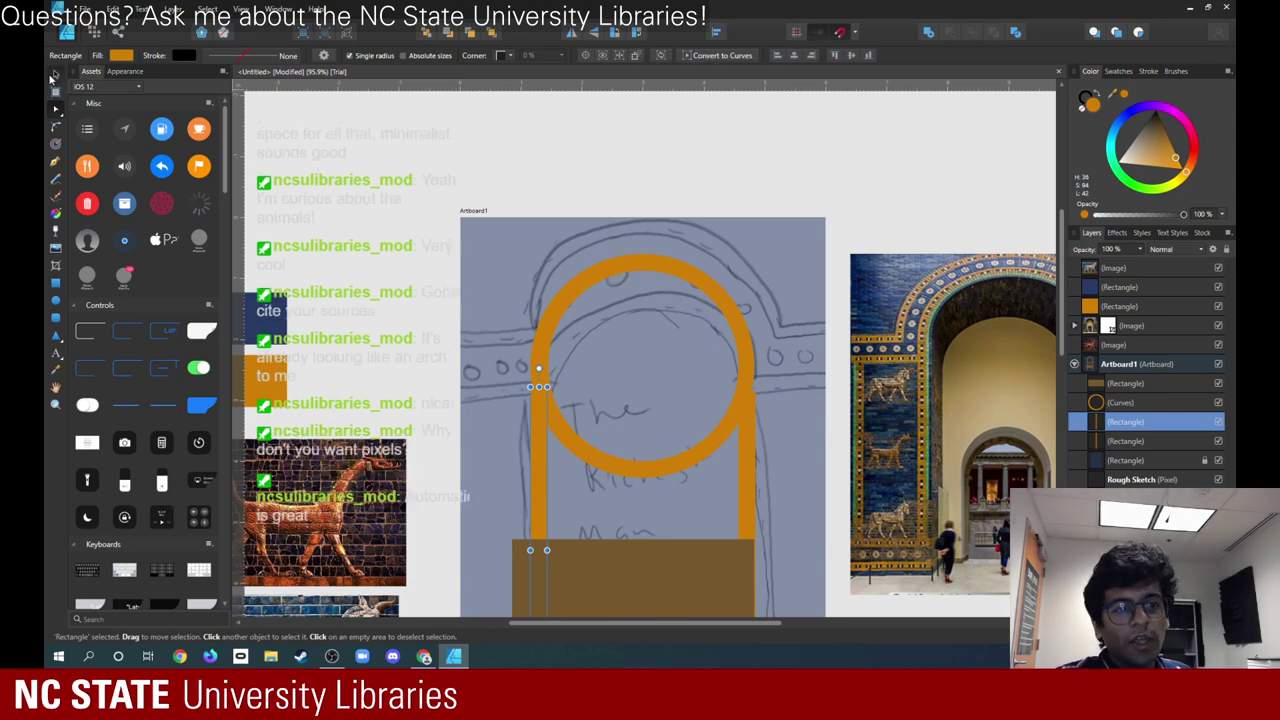
click(581, 277)
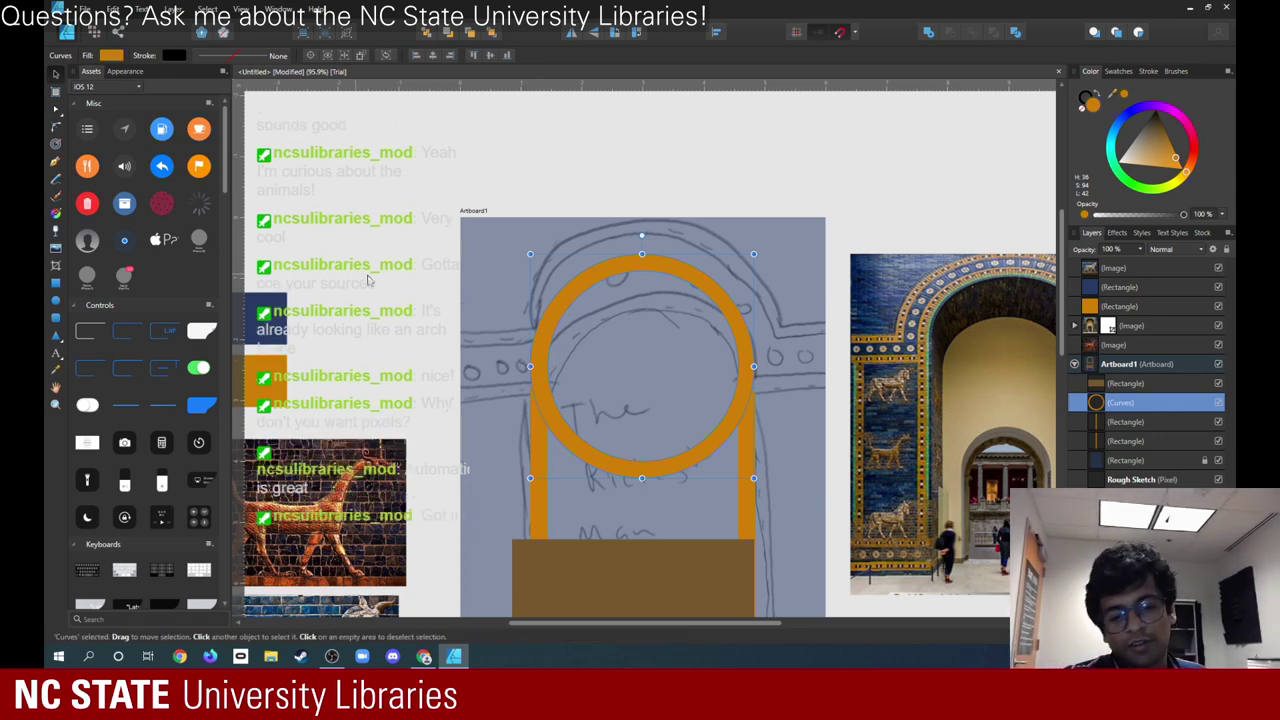
- Centre the brown rectangle across the gold ring's lower half and subtract it from the arch curve
right_click(550, 419)
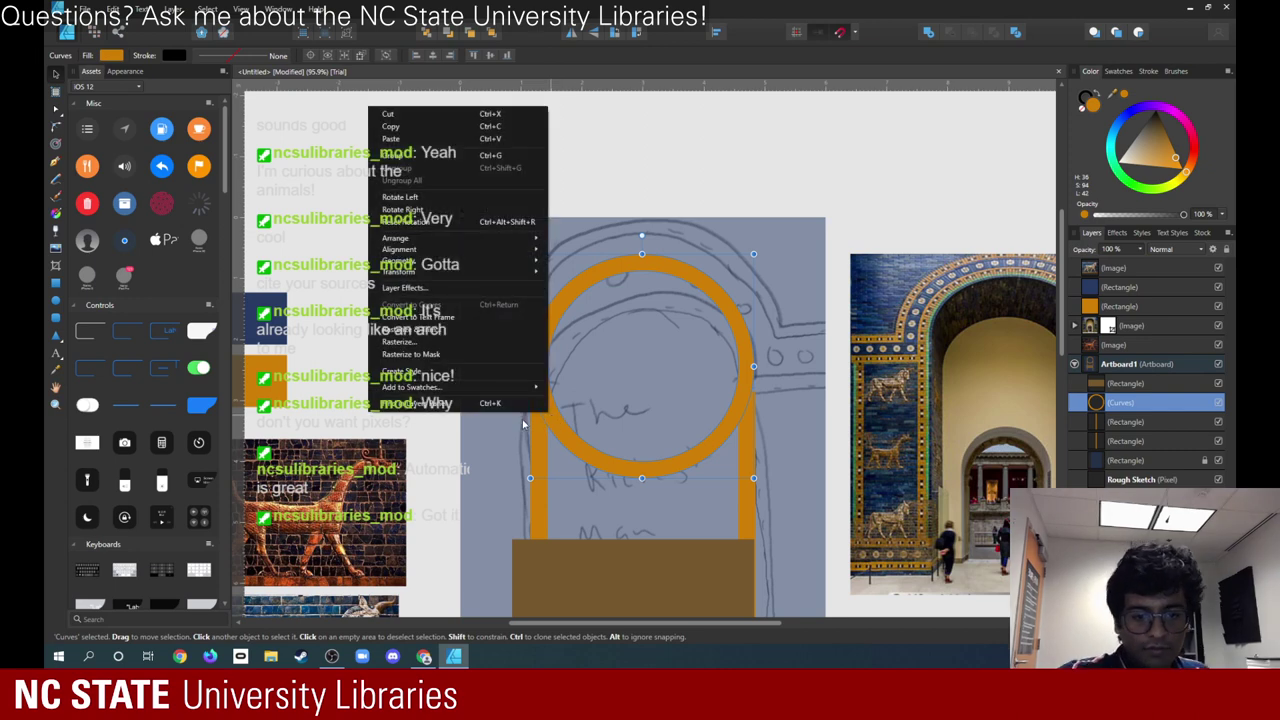
click(631, 371)
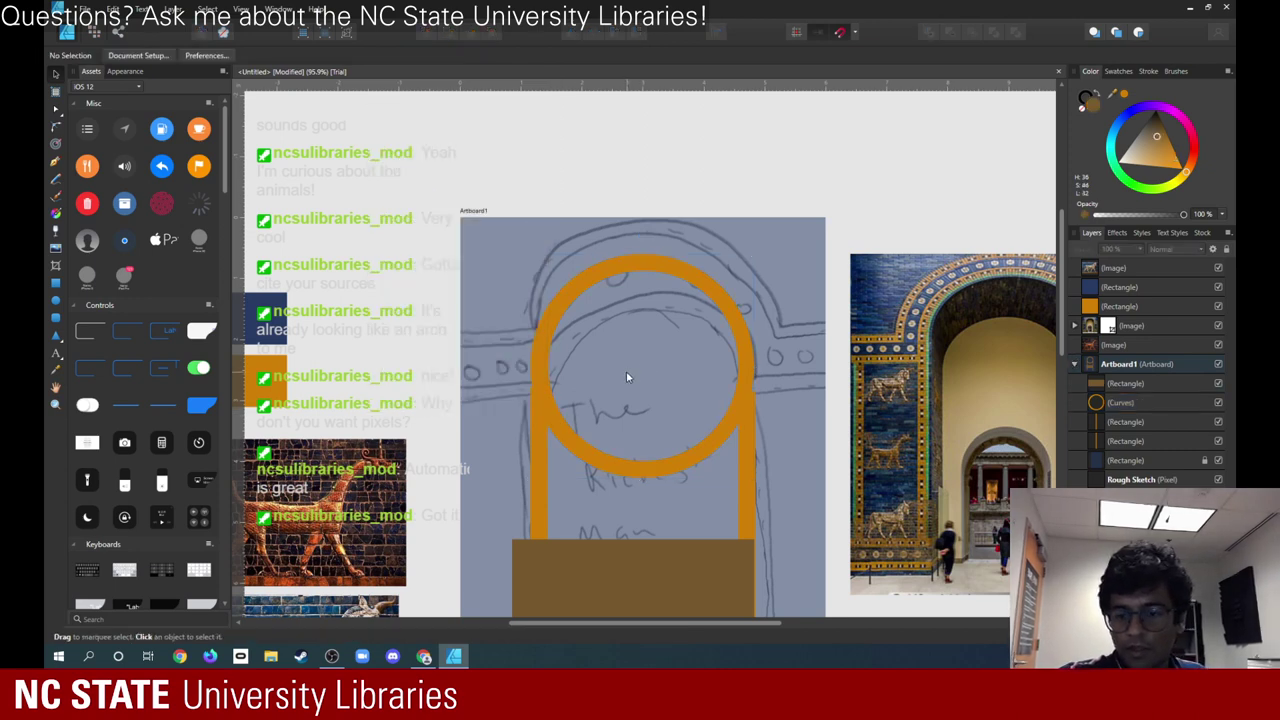
click(539, 465)
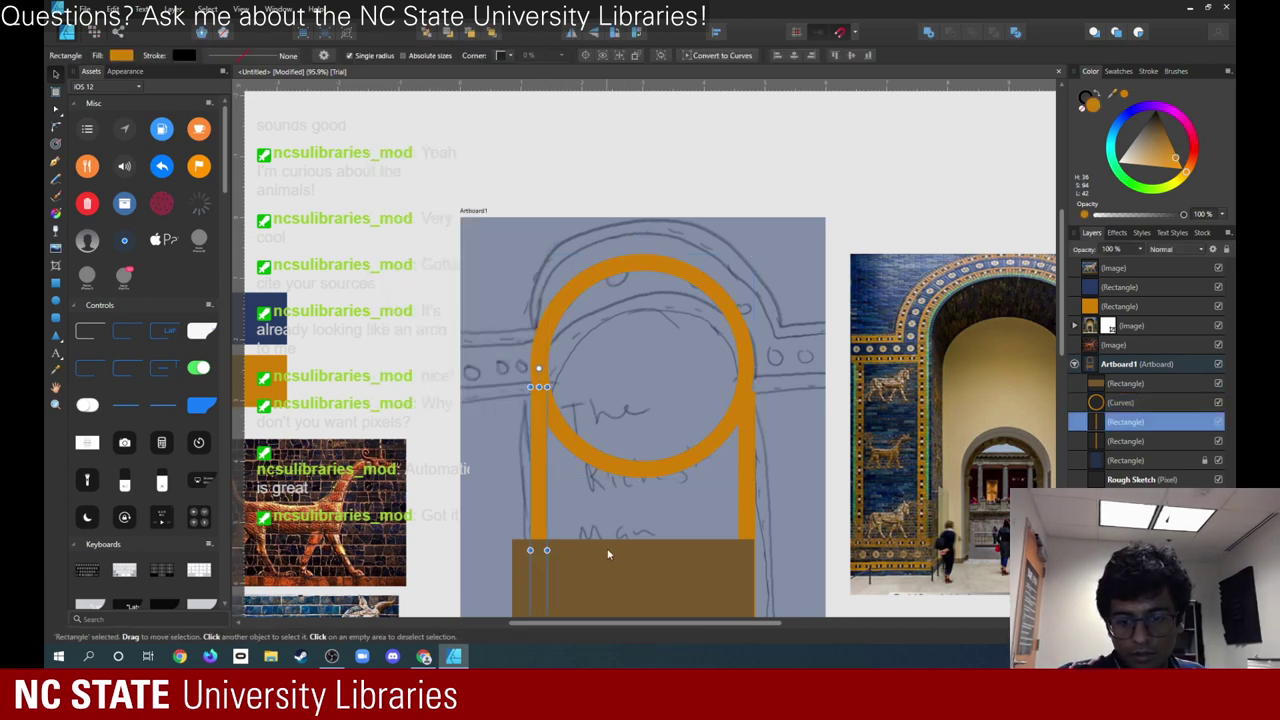
click(606, 554)
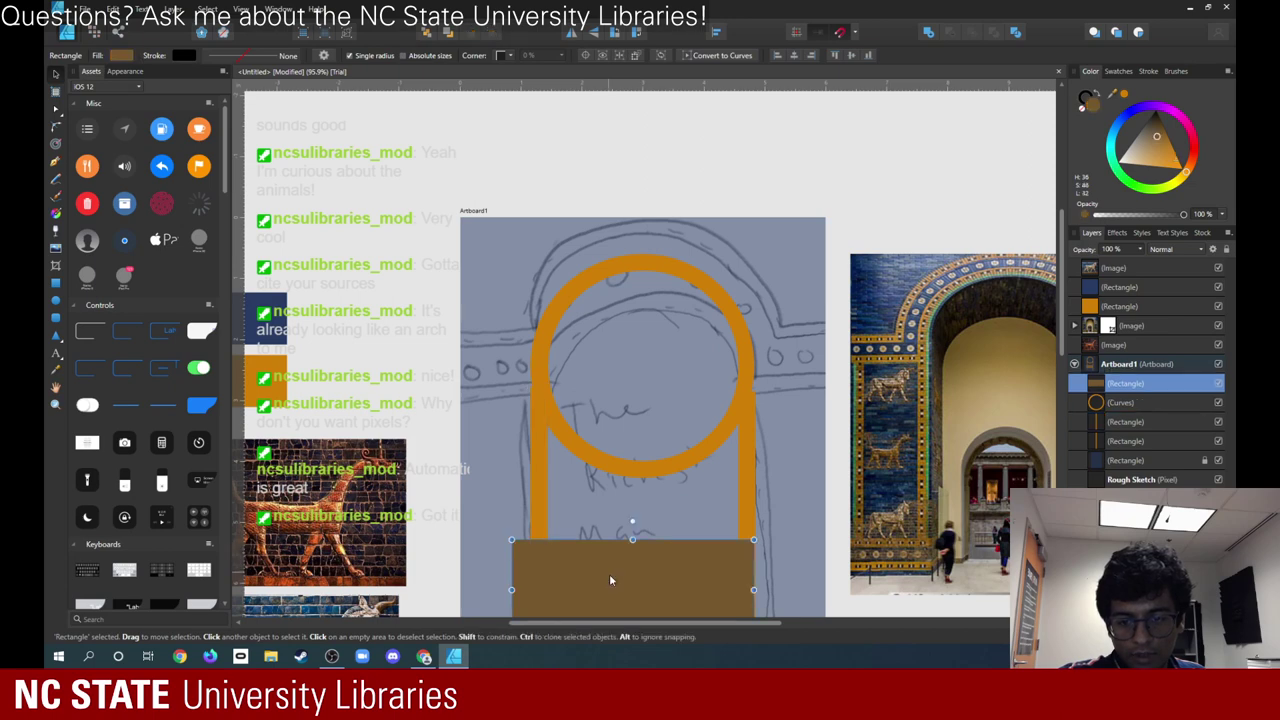
drag(609, 573, 629, 426)
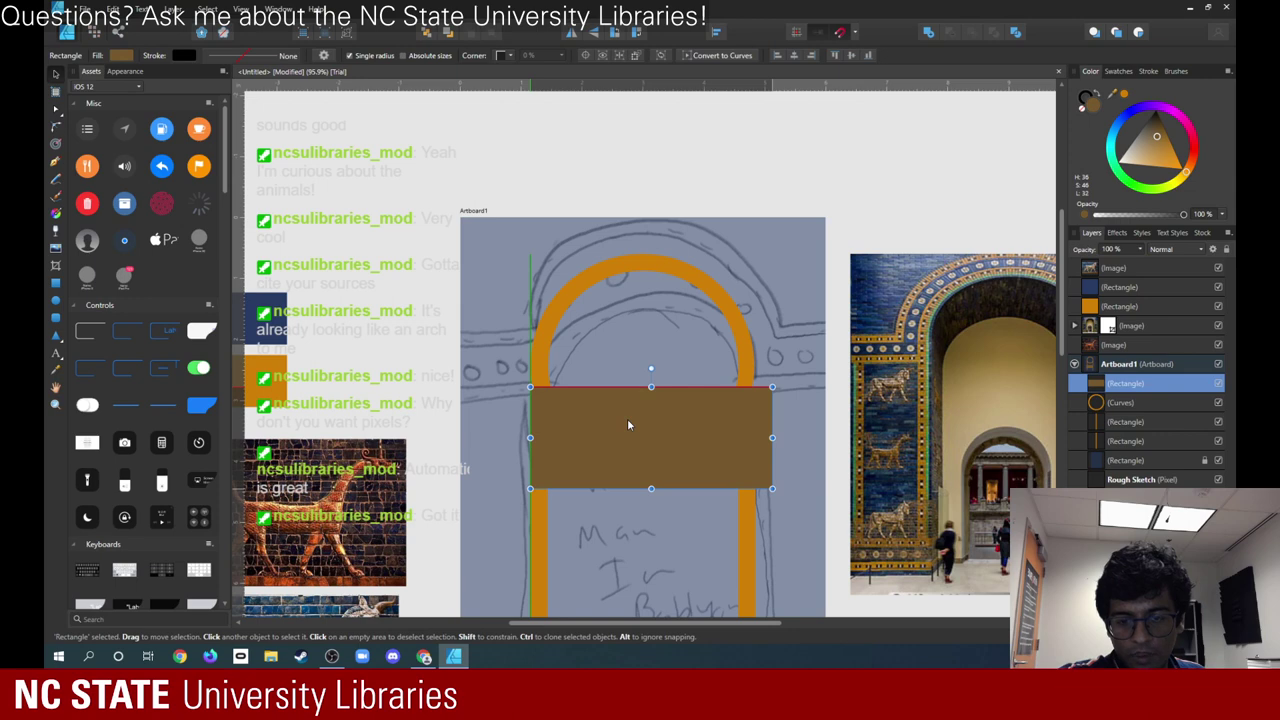
mouse_move(627, 427)
mouse_down()
mouse_move(607, 429)
mouse_move(618, 426)
mouse_up()
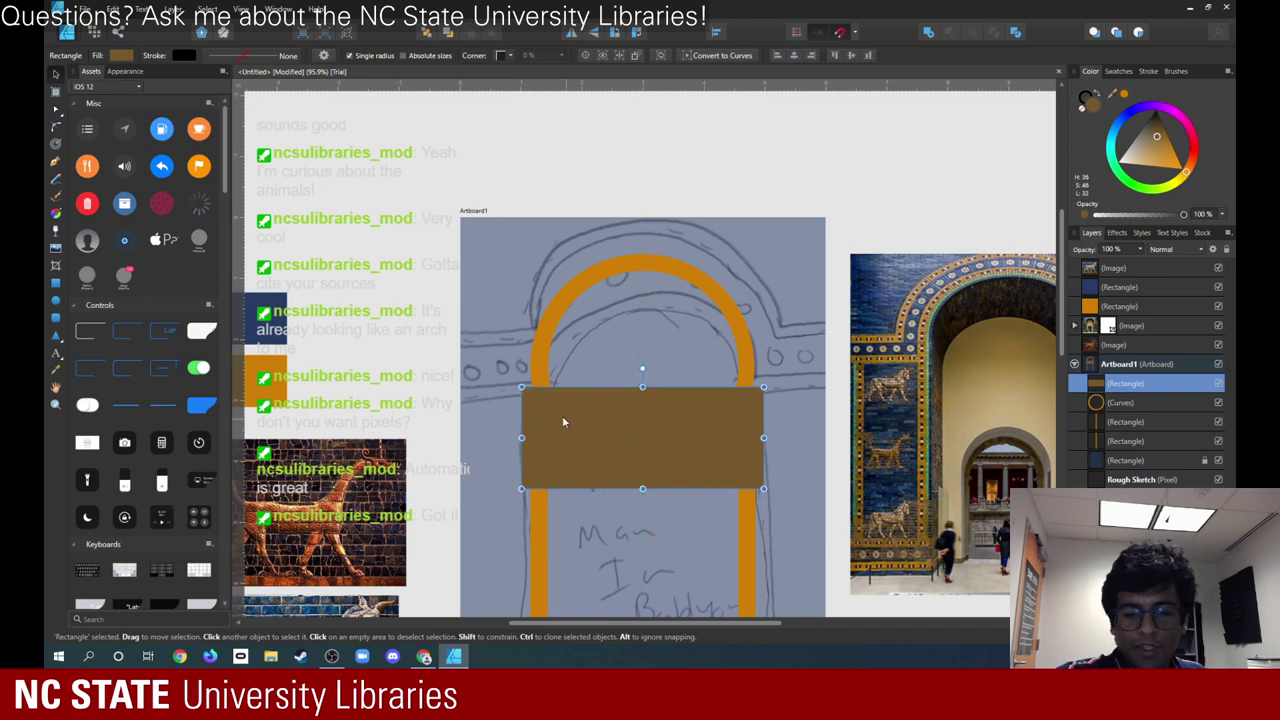
shift+click(549, 342)
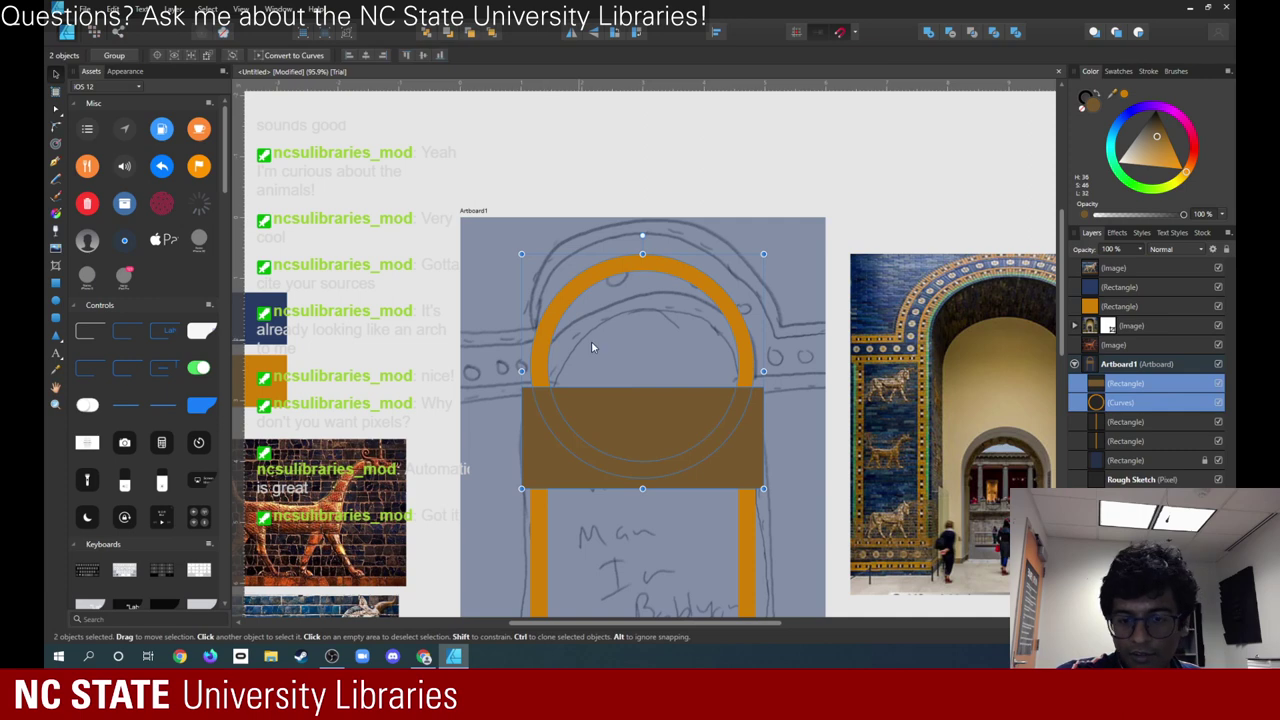
click(952, 32)
click(717, 510)
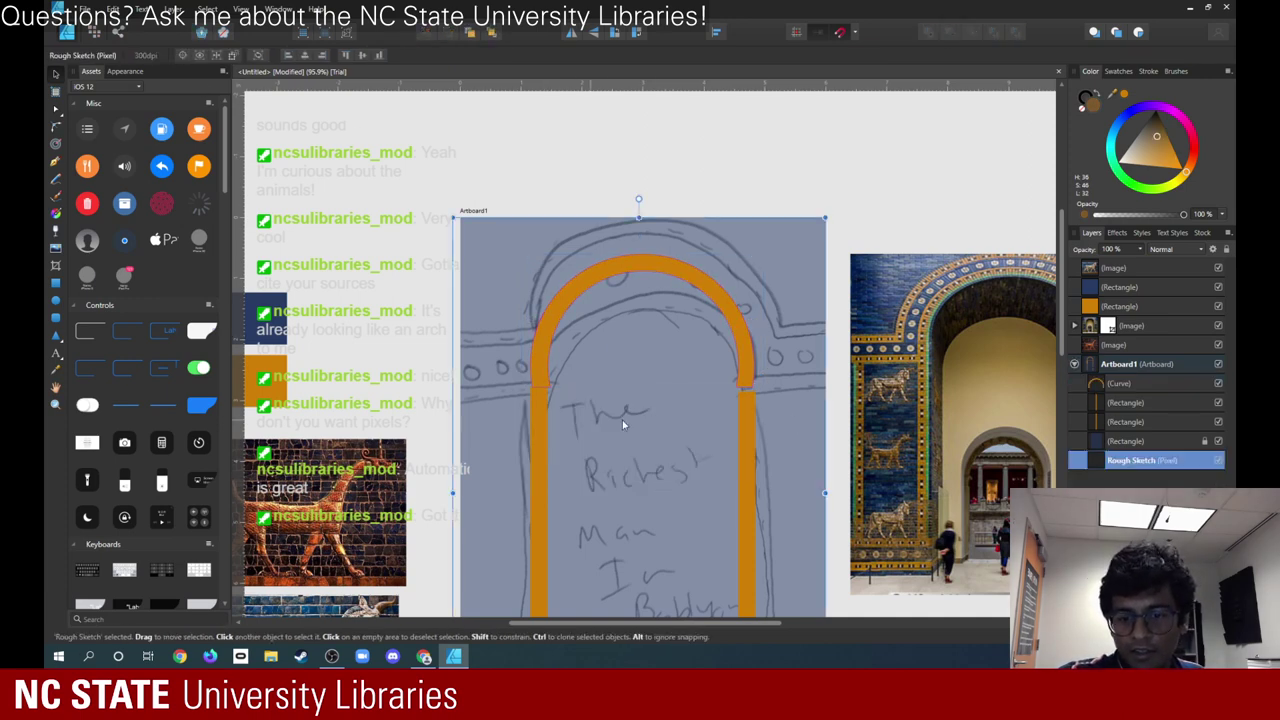
- Extend the right gold pillar's top up to meet the arch
click(747, 377)
scroll(683, 489, down, 2)
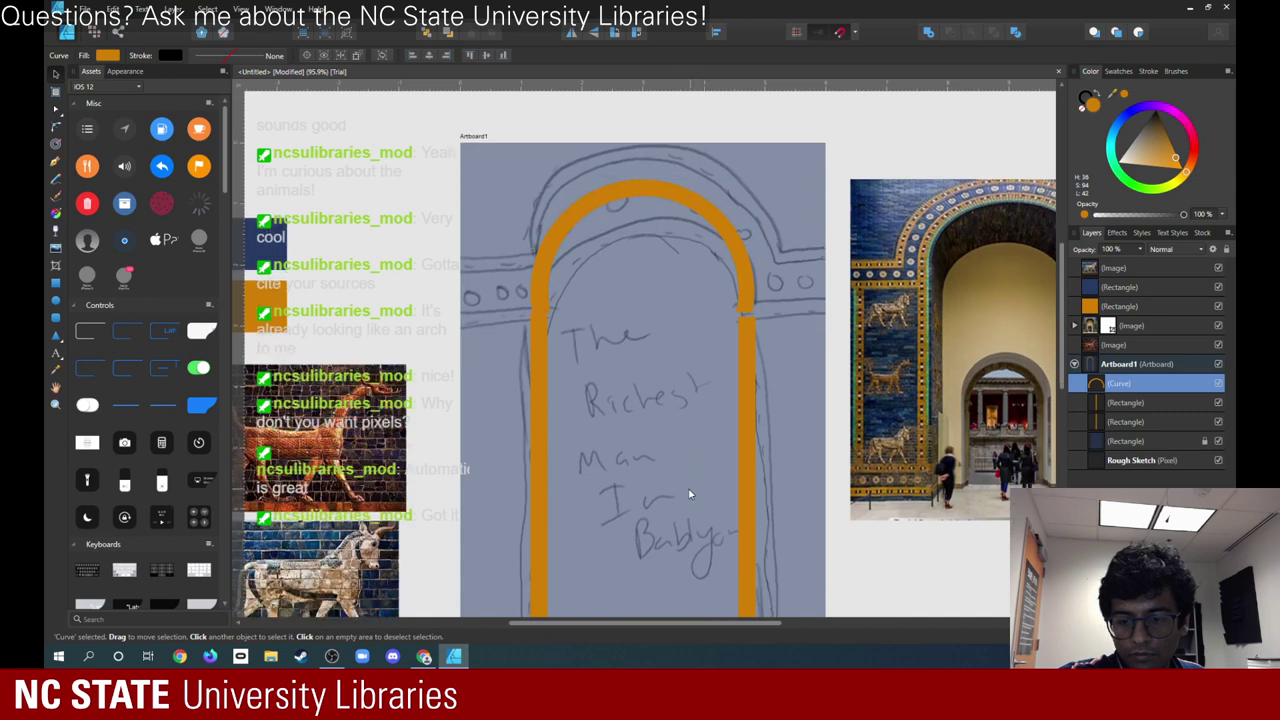
scroll(689, 493, down, 2)
scroll(700, 485, up, 3)
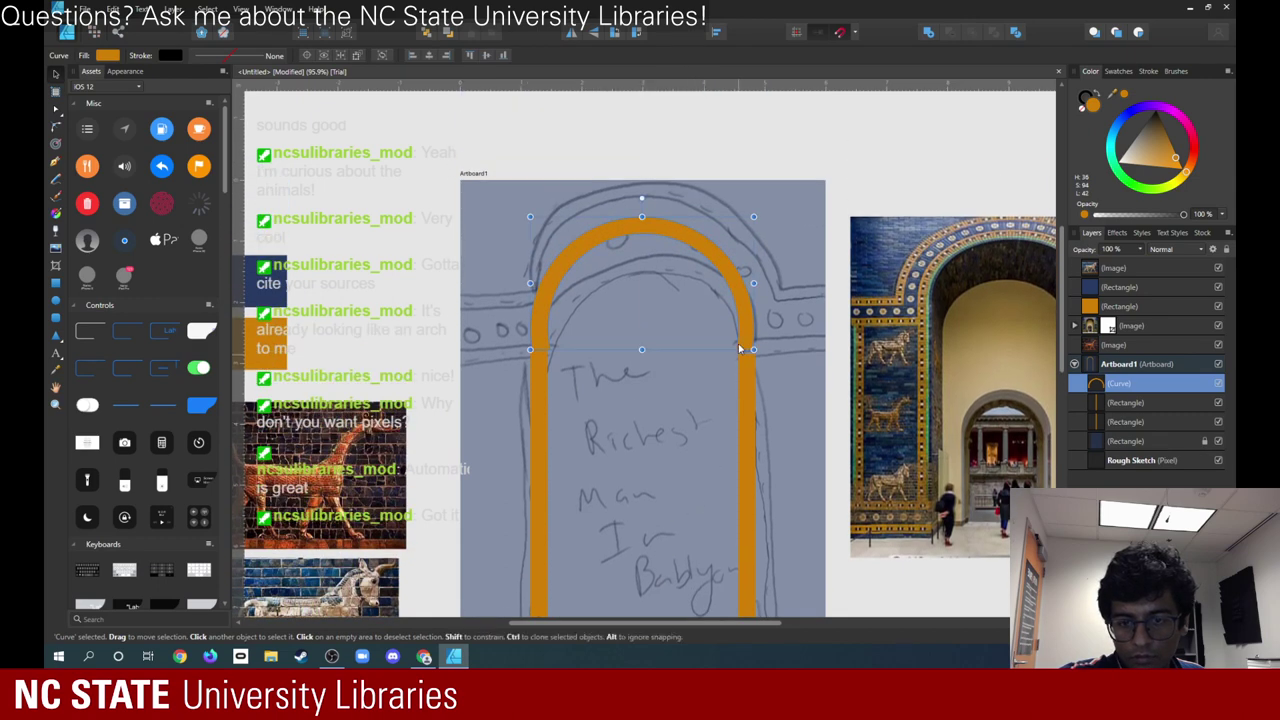
click(750, 367)
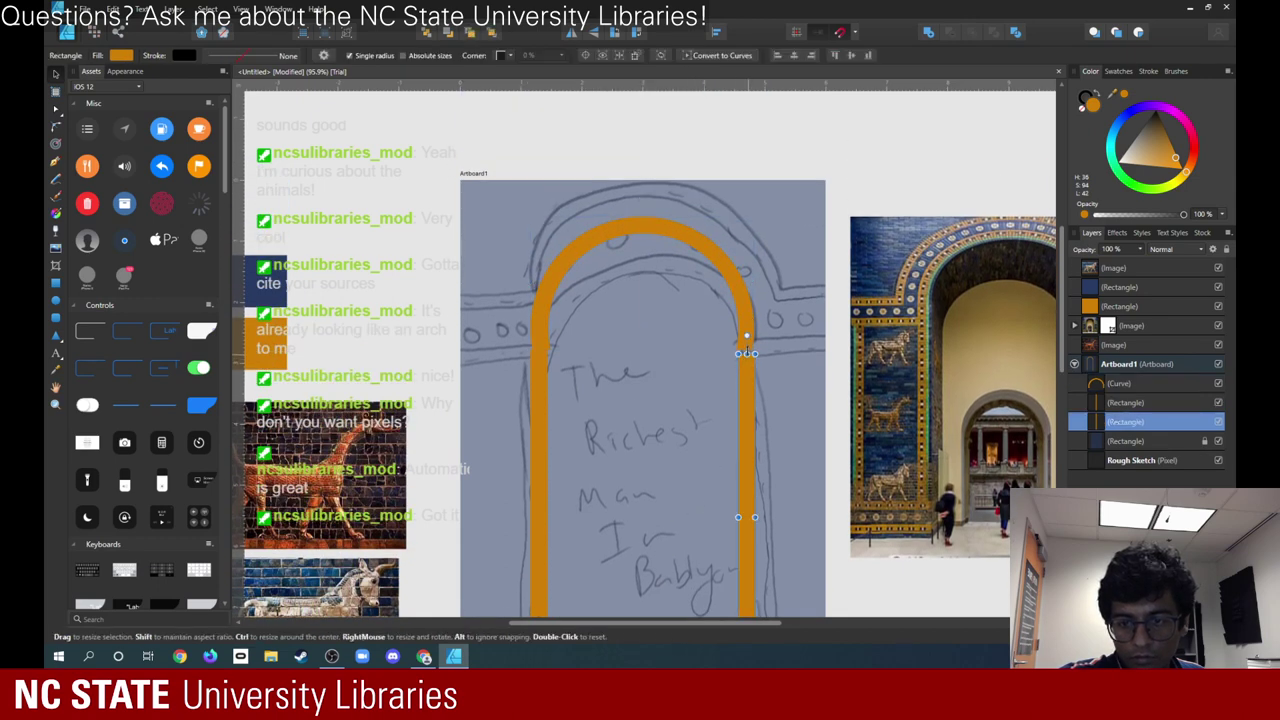
drag(748, 338, 749, 346)
click(637, 370)
- Raise the right pillar's bottom so its base lines up with the left pillar
scroll(677, 468, down, 4)
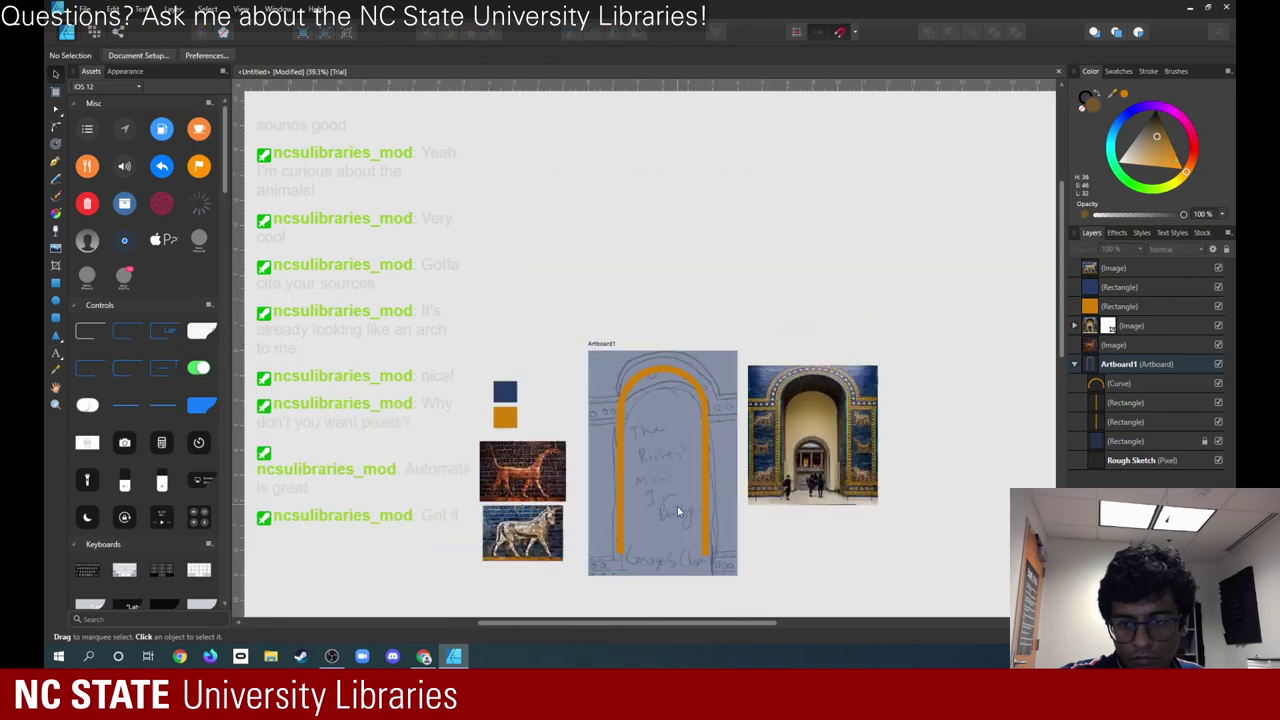
scroll(700, 580, up, 5)
click(725, 509)
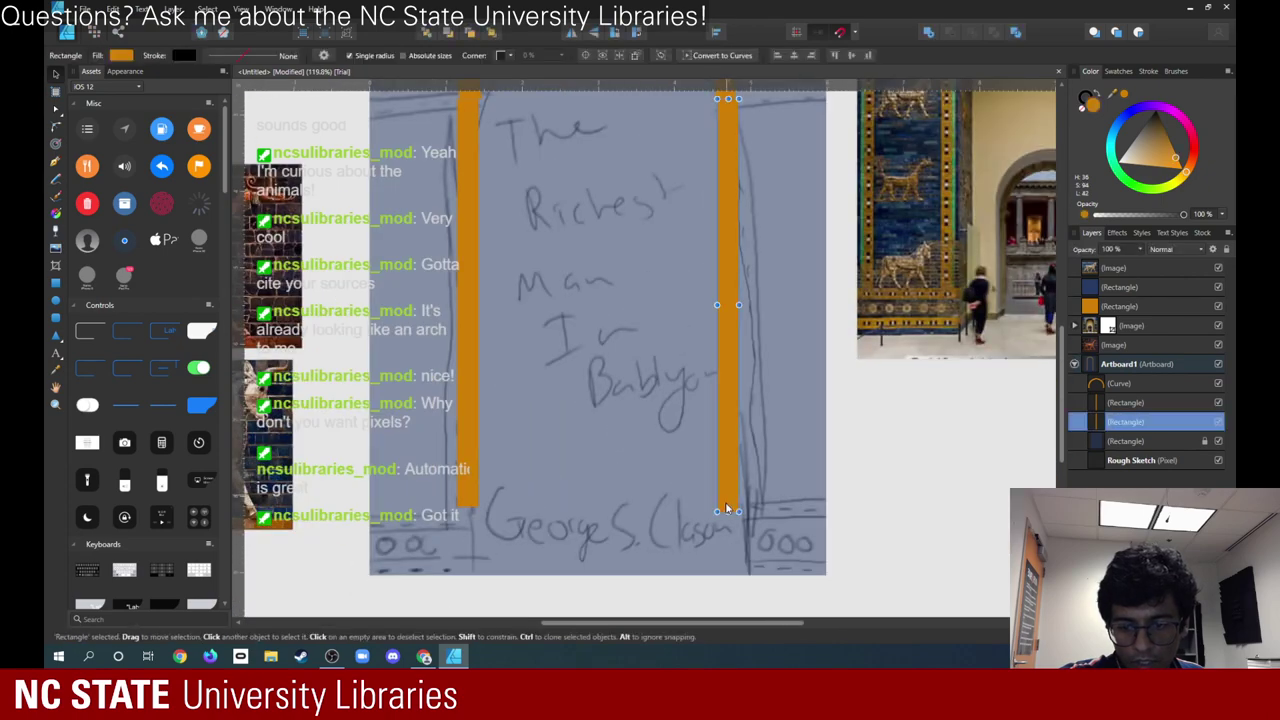
drag(728, 512, 728, 508)
click(594, 466)
scroll(606, 455, down, 2)
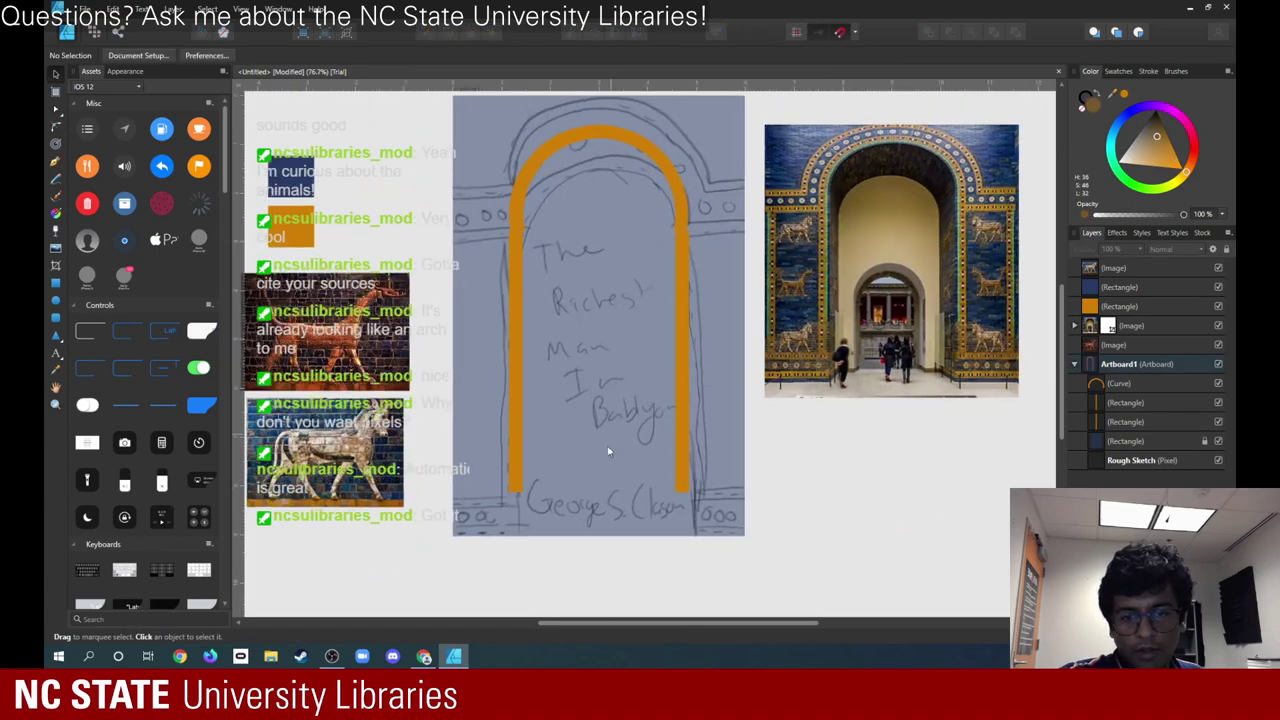
scroll(610, 320, up, 2)
scroll(610, 325, down, 2)
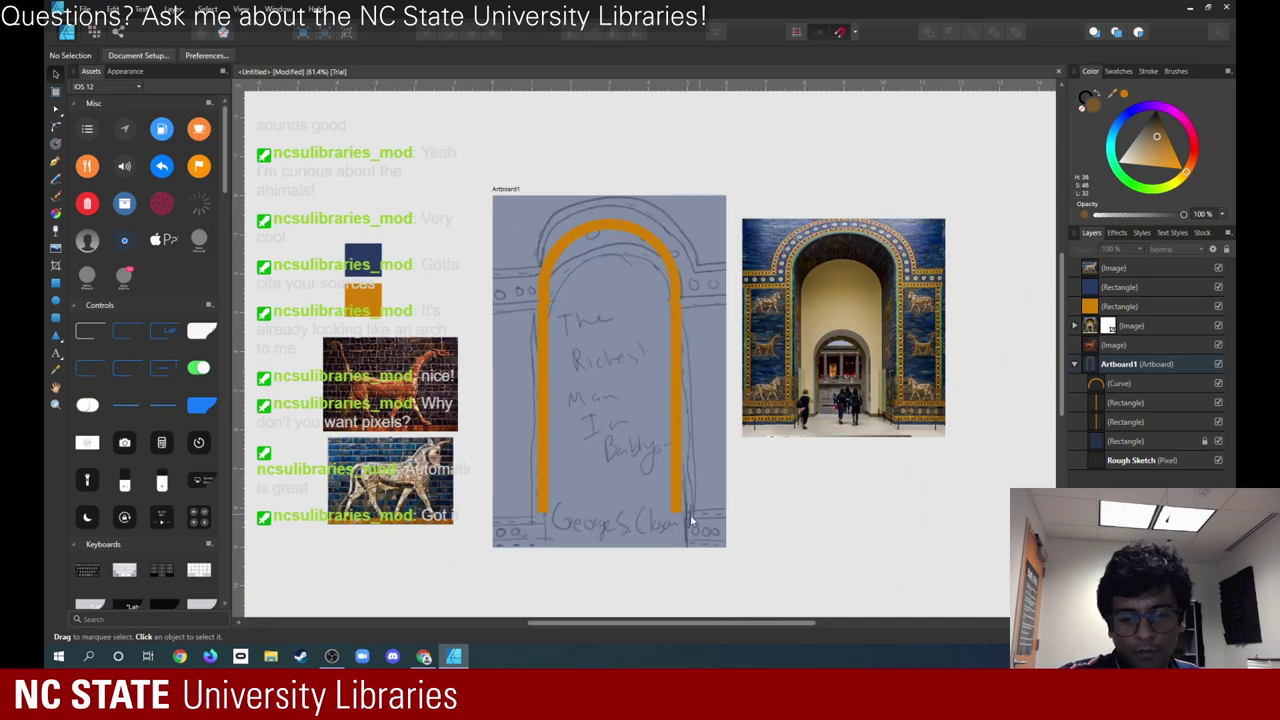
scroll(650, 440, up, 4)
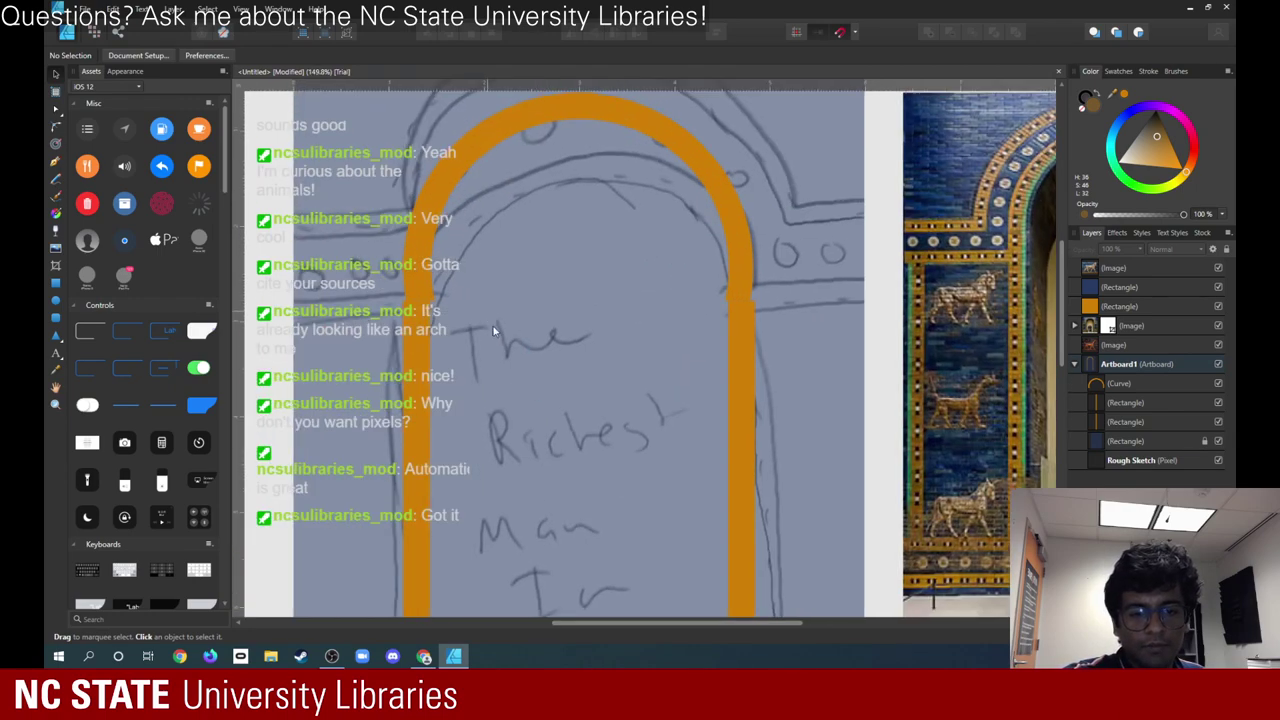
scroll(458, 408, up, 2)
scroll(458, 408, up, 3)
- Drag the arch curve's bottom end nodes onto the pillar edges and straighten its right side
click(442, 380)
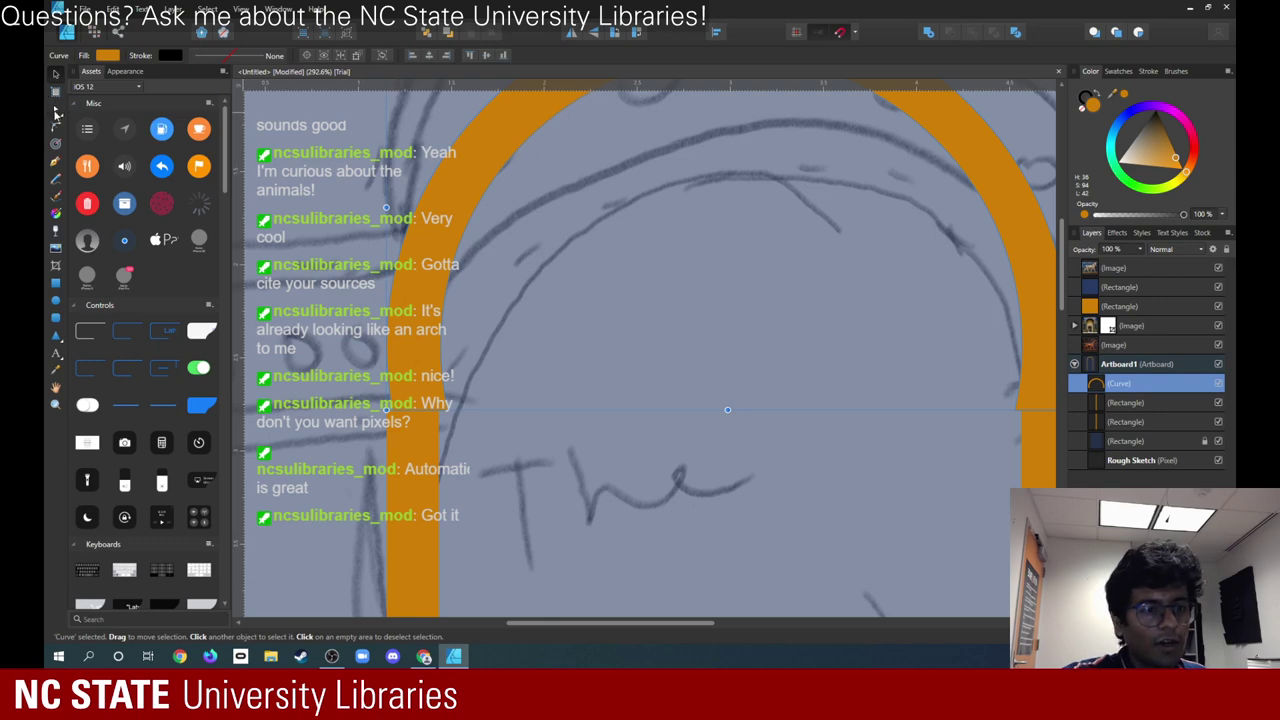
click(55, 110)
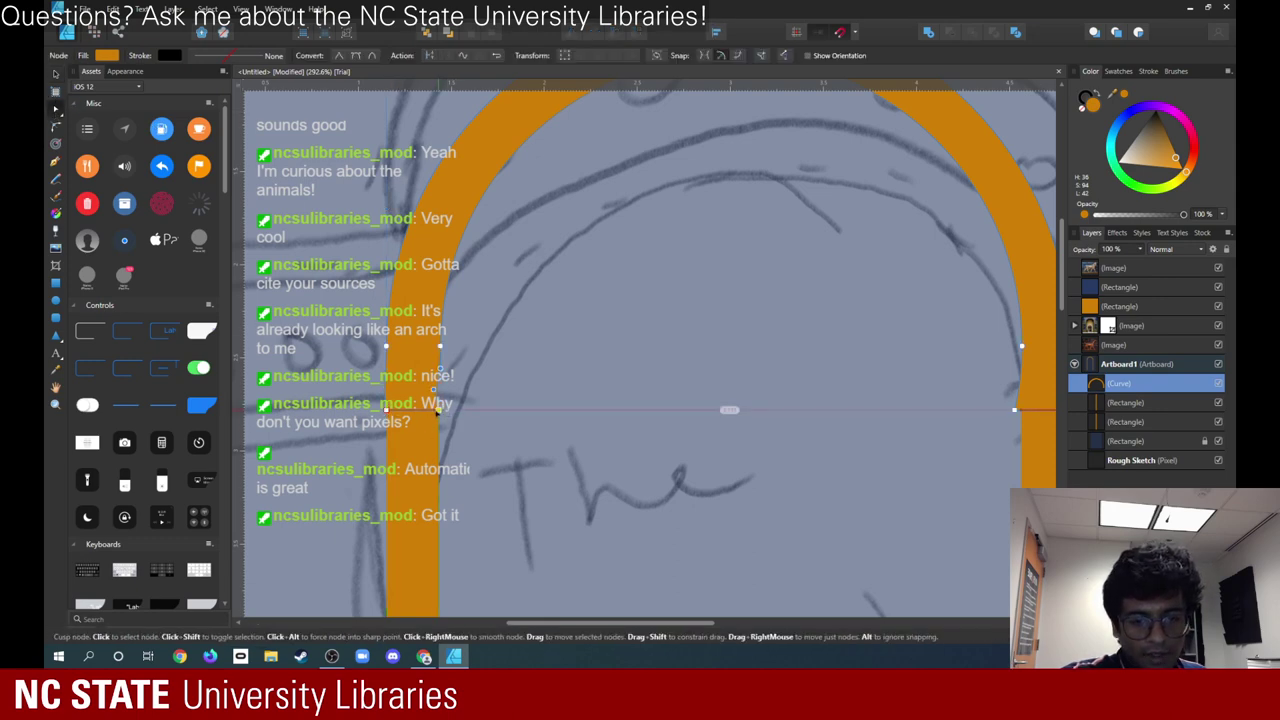
click(438, 409)
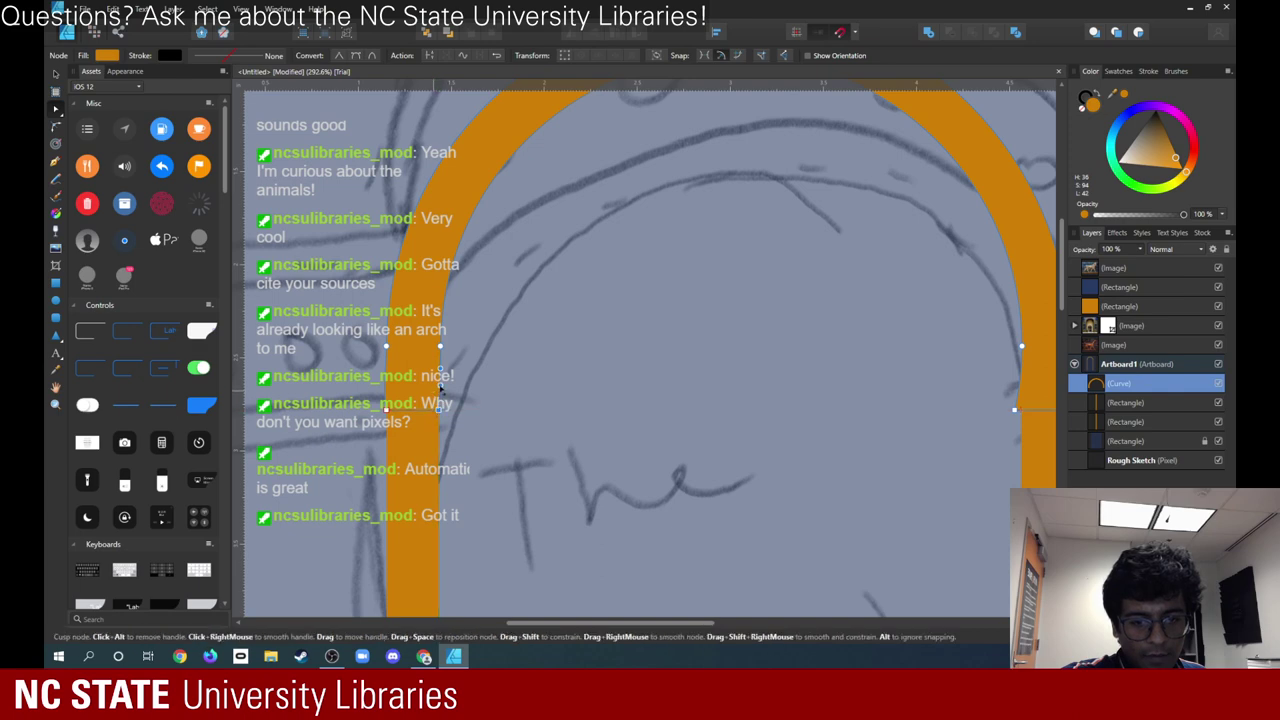
key(Escape)
scroll(593, 423, down, 5)
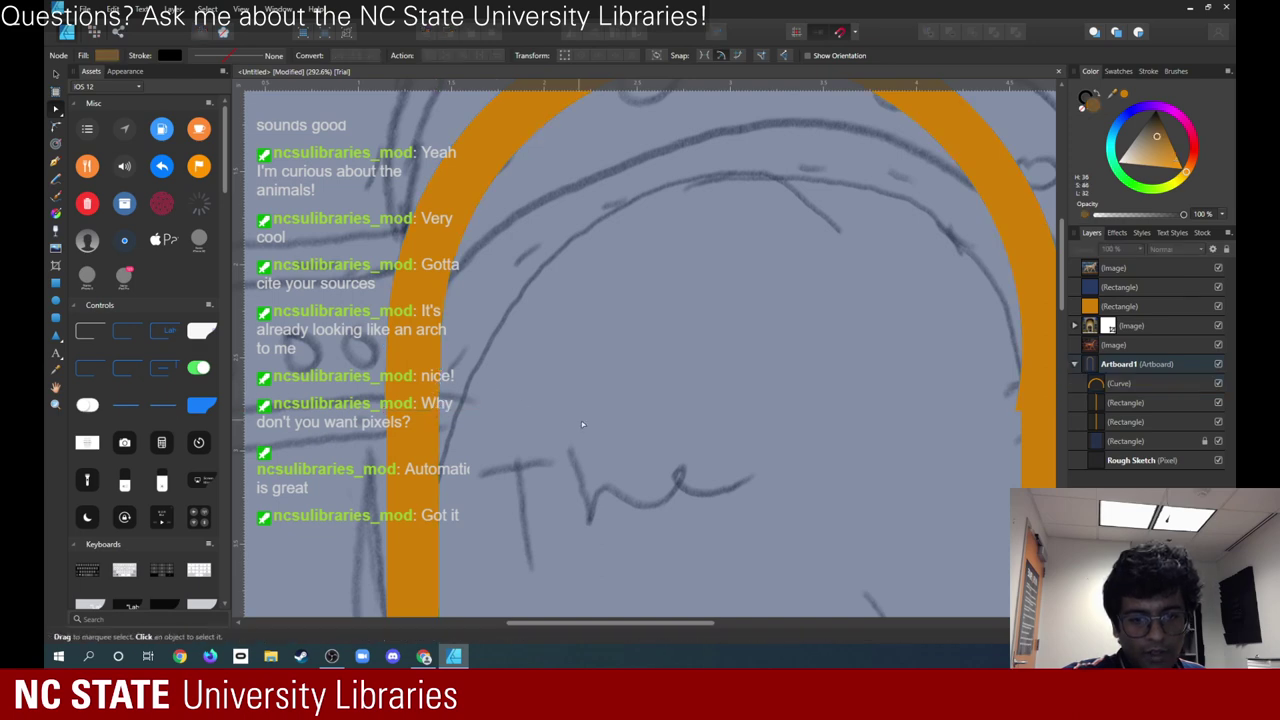
scroll(632, 436, down, 4)
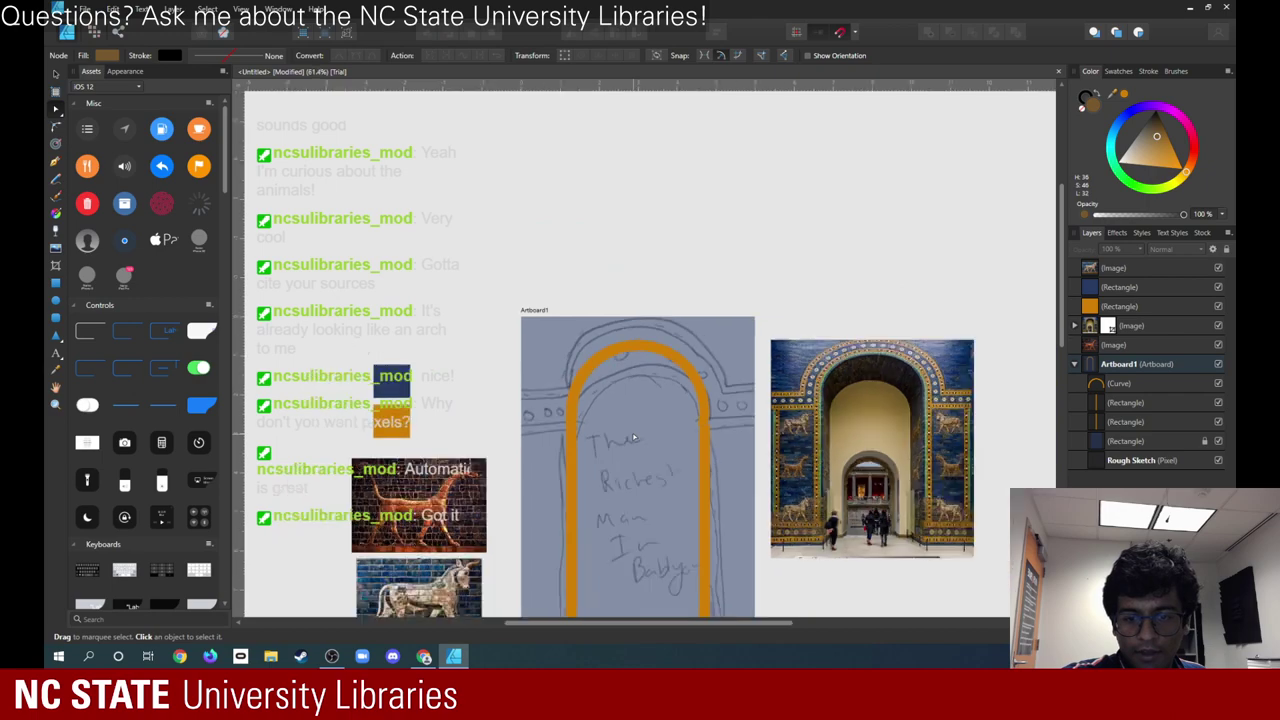
scroll(651, 389, up, 9)
scroll(651, 389, up, 3)
click(609, 428)
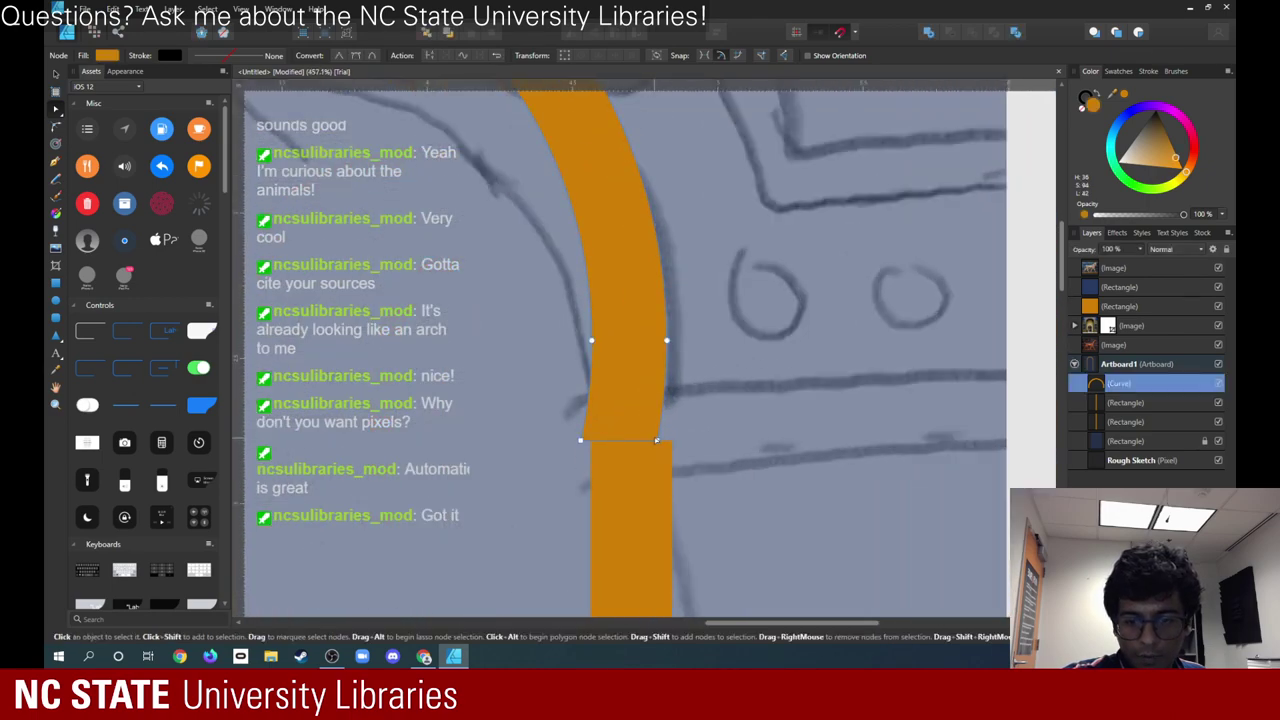
drag(657, 441, 671, 441)
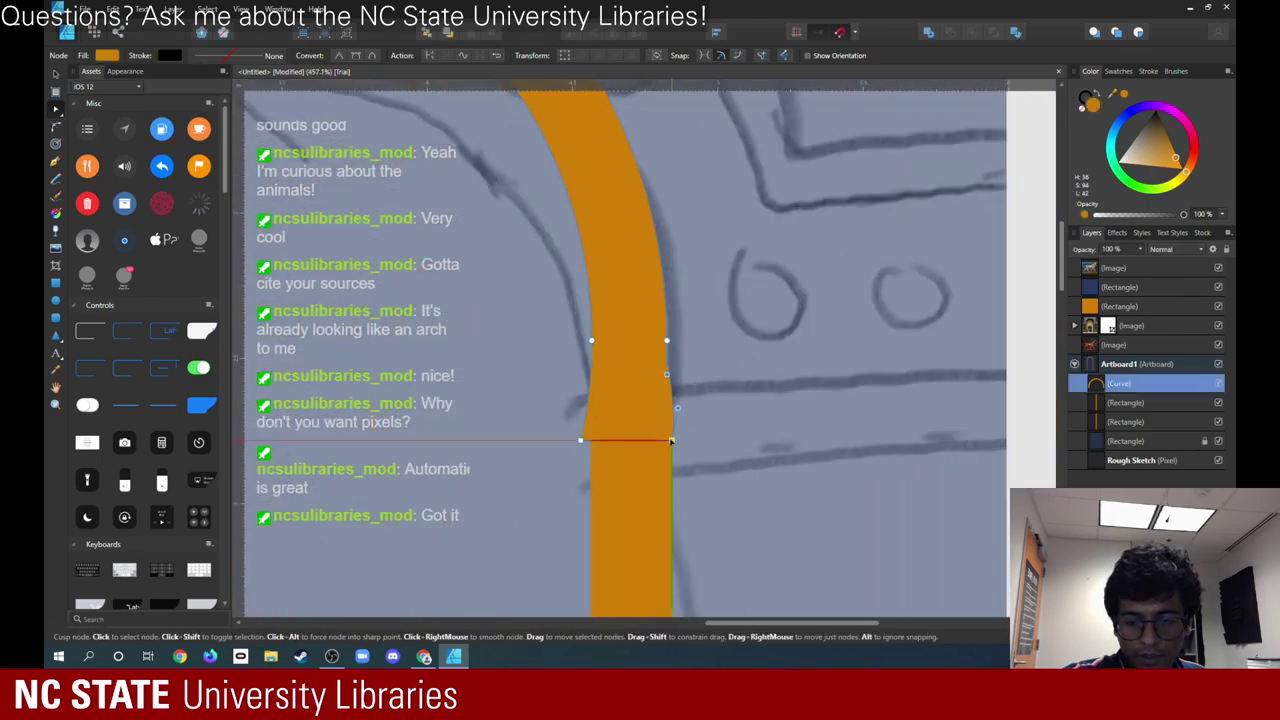
drag(580, 440, 592, 408)
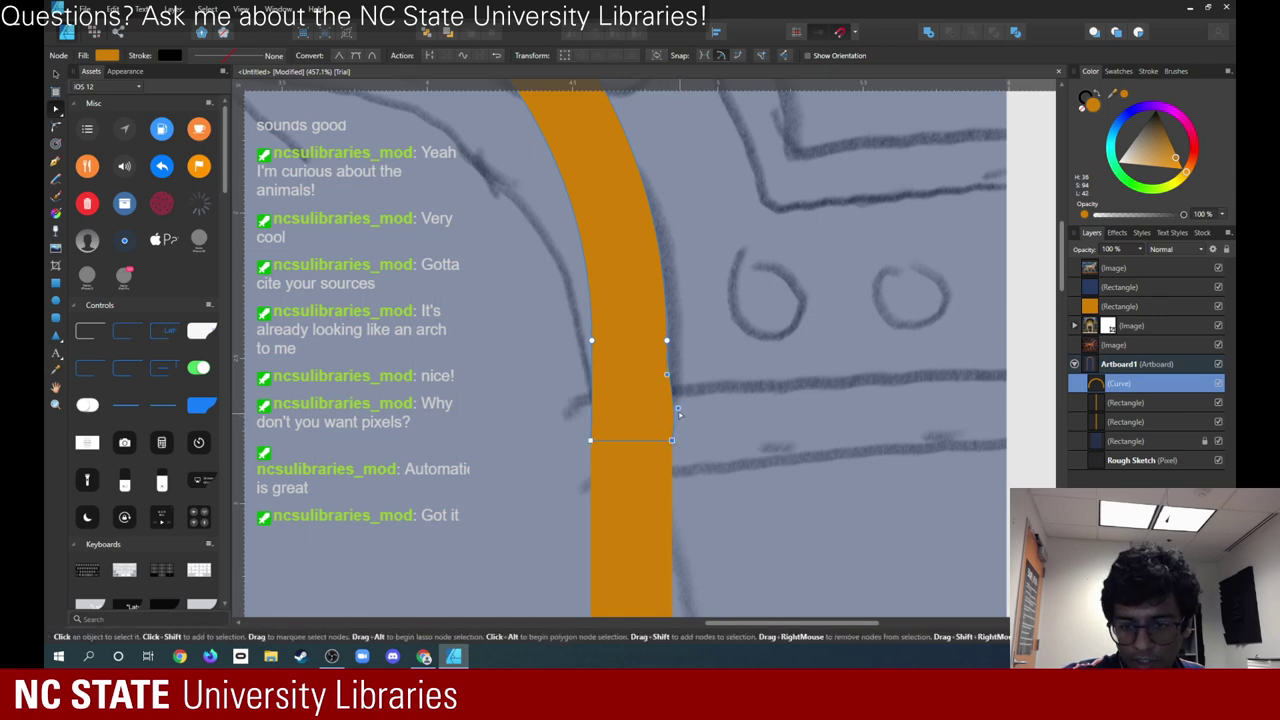
drag(678, 408, 675, 417)
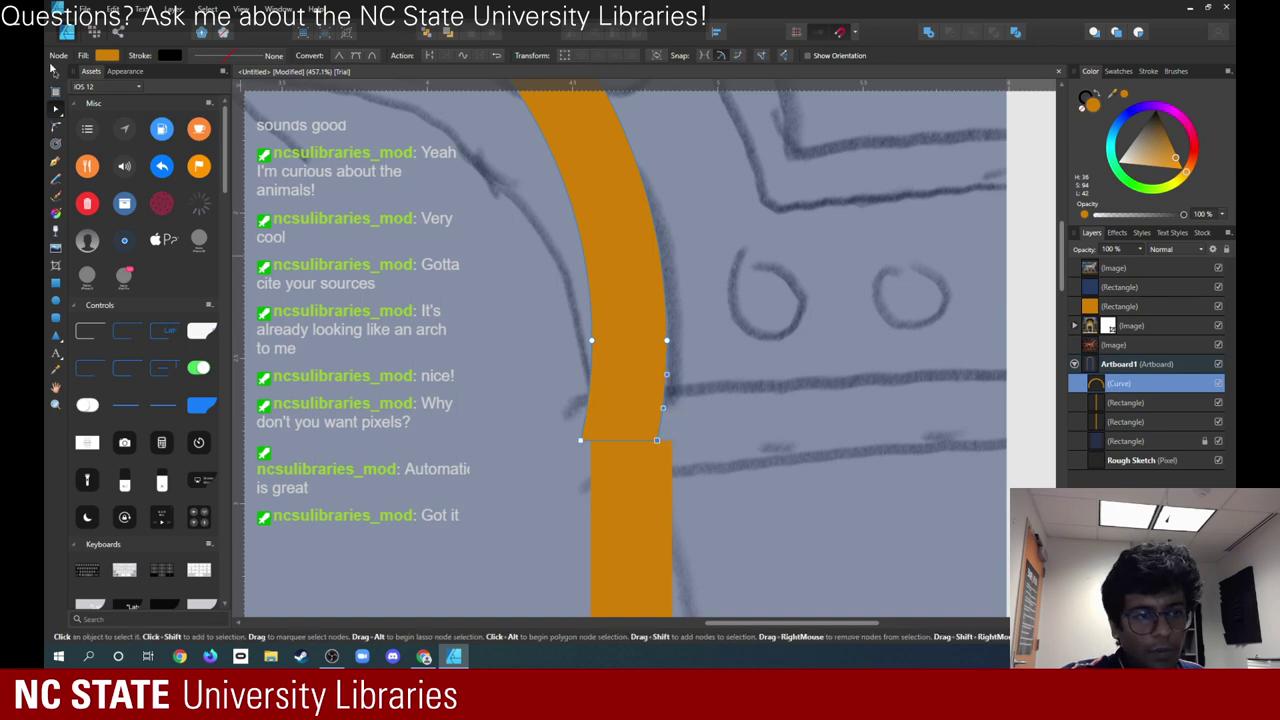
- Nudge the arch curve's bottom-left node right to meet the pillar
key(v)
click(619, 482)
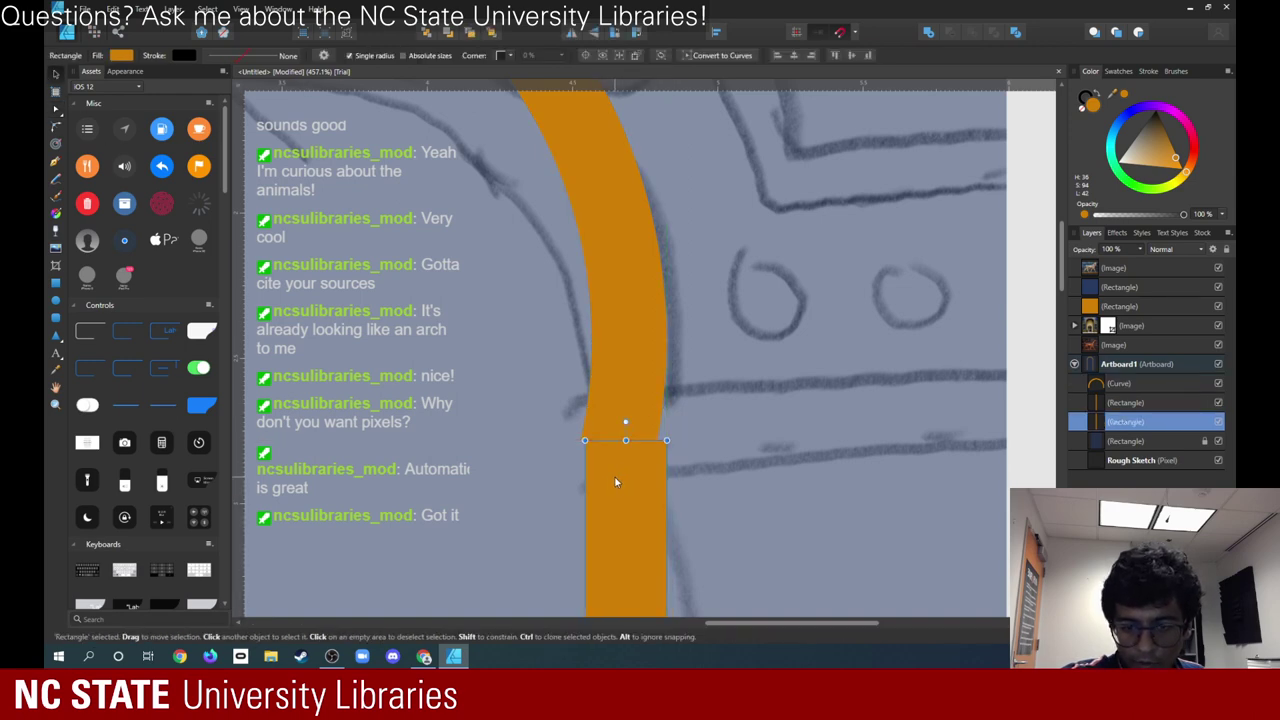
scroll(619, 480, down, 4)
scroll(619, 480, up, 4)
click(612, 424)
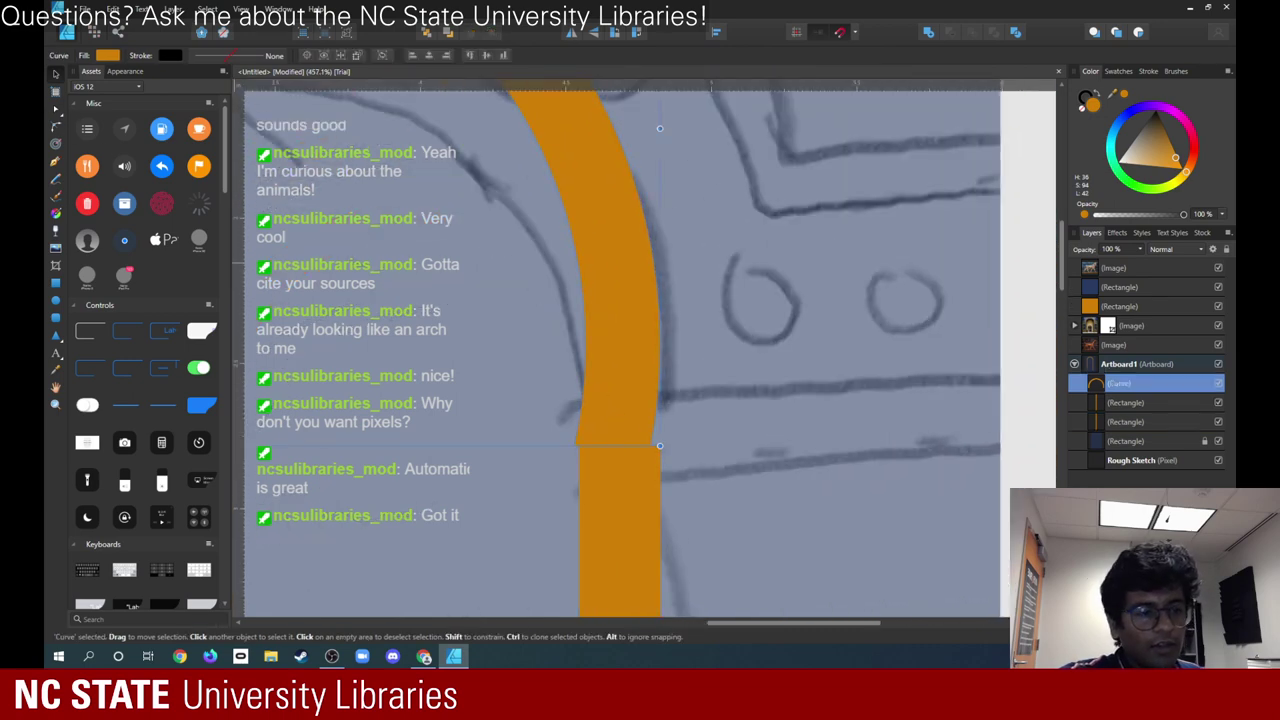
click(56, 108)
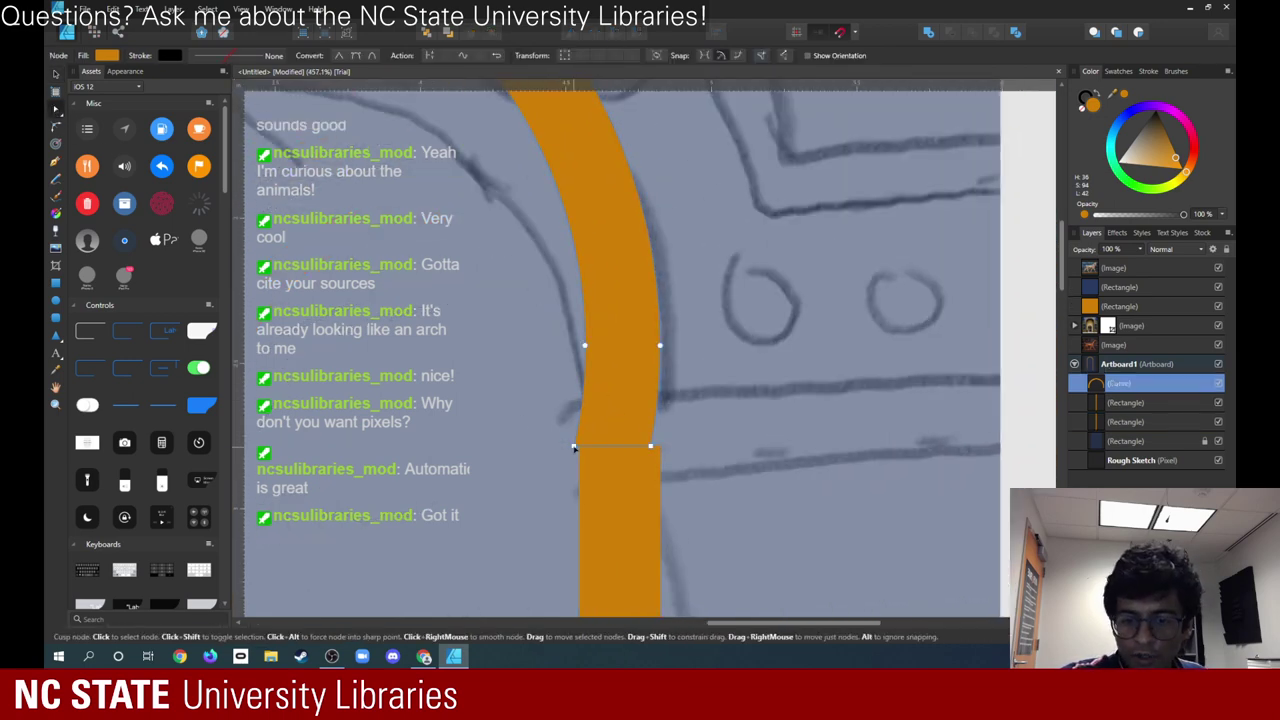
drag(573, 447, 659, 446)
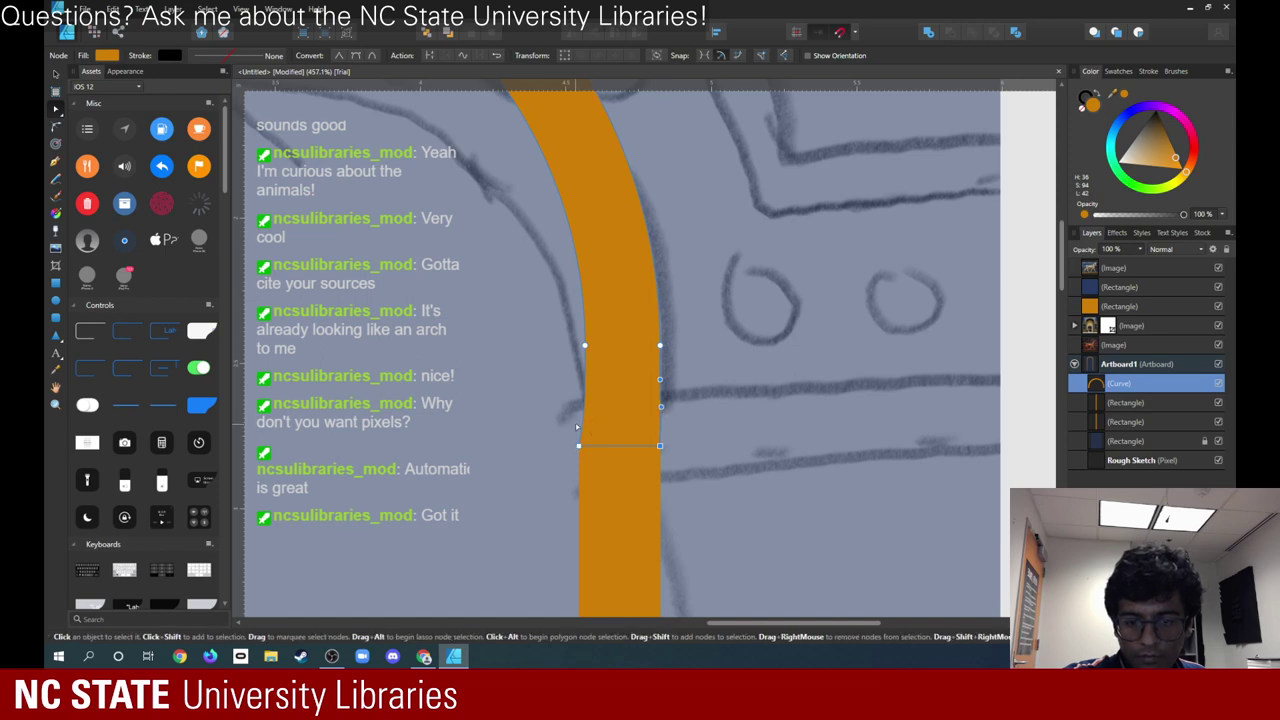
click(586, 347)
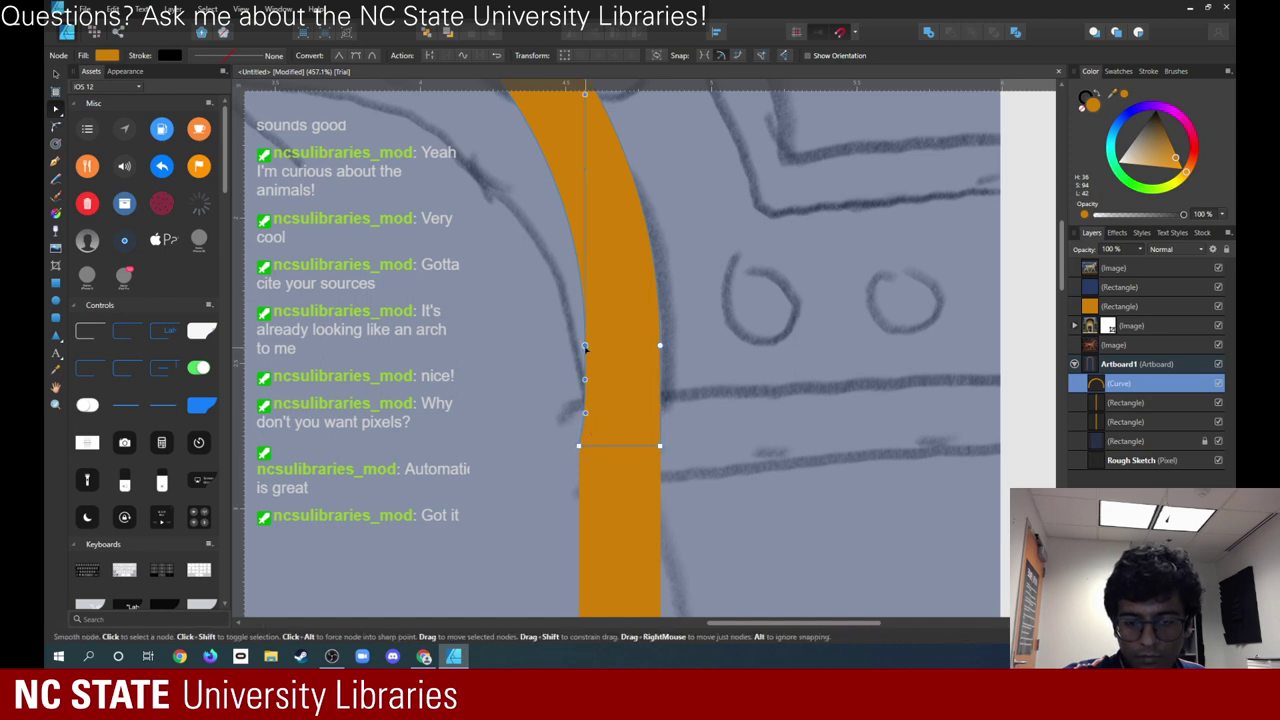
click(581, 403)
- Shift the orange leg rectangle slightly left to line up under the arch
key(ctrl+0)
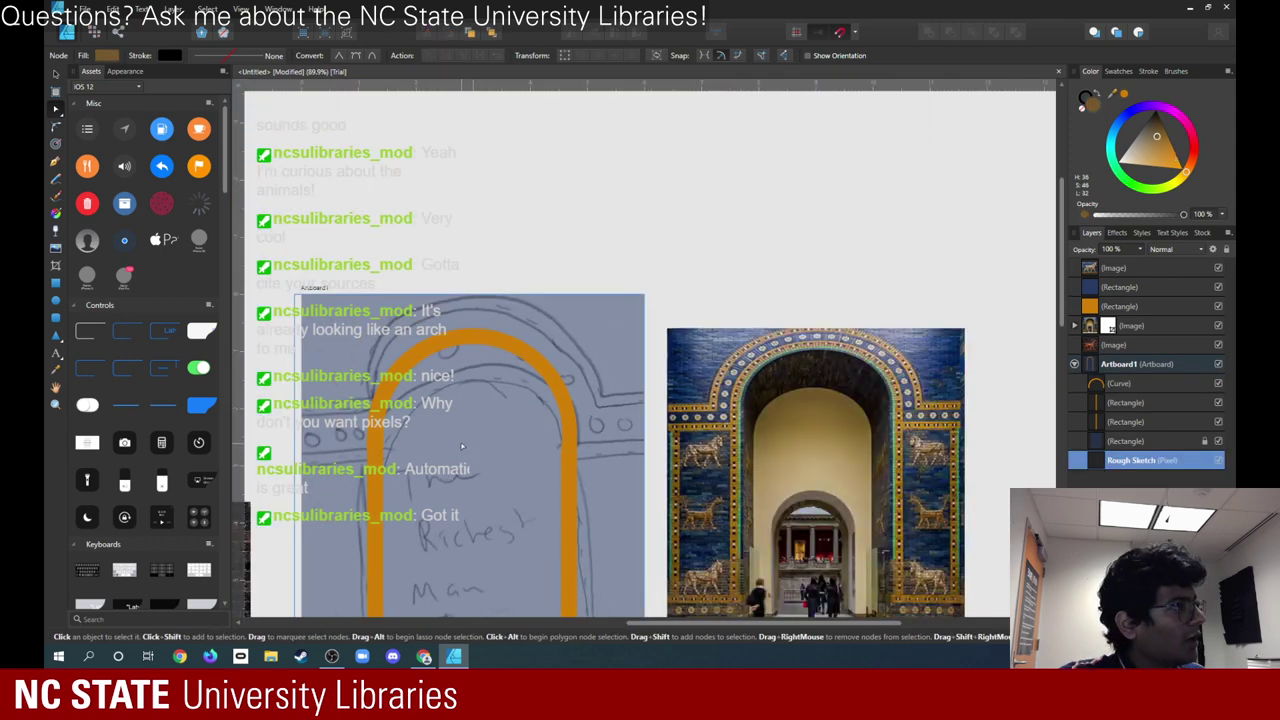
scroll(523, 453, up, 4)
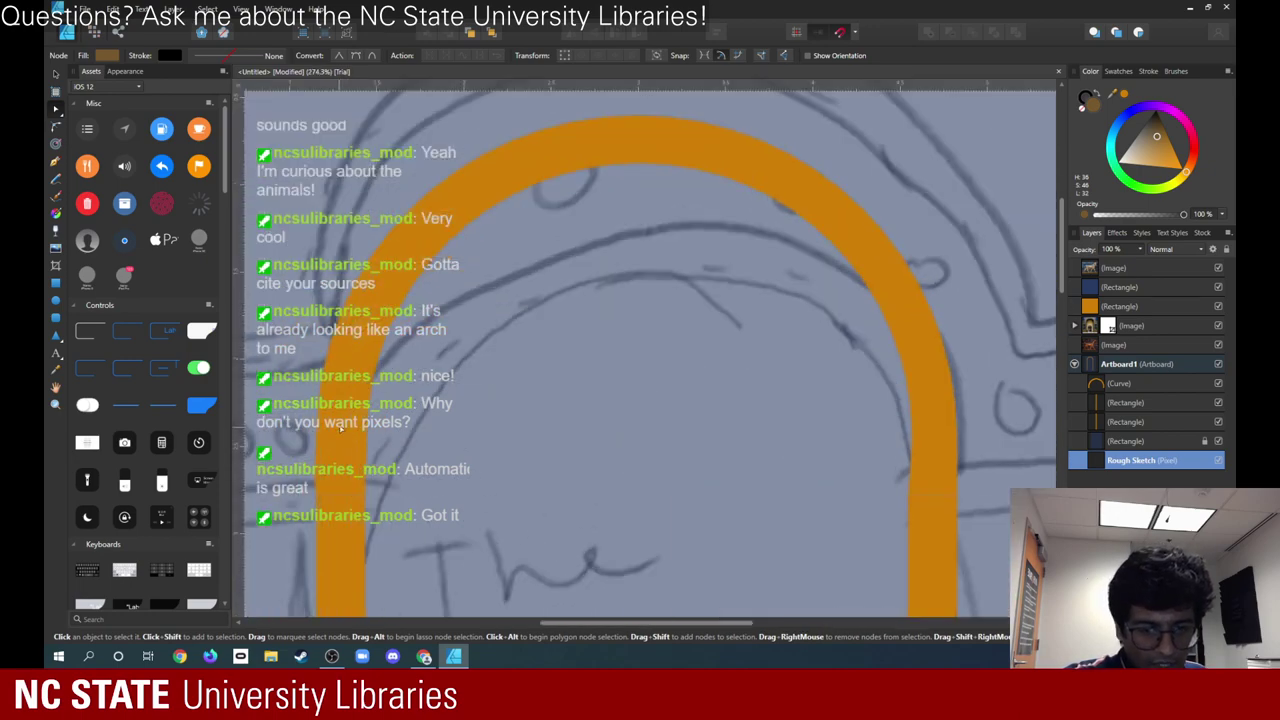
scroll(708, 545, up, 5)
click(607, 453)
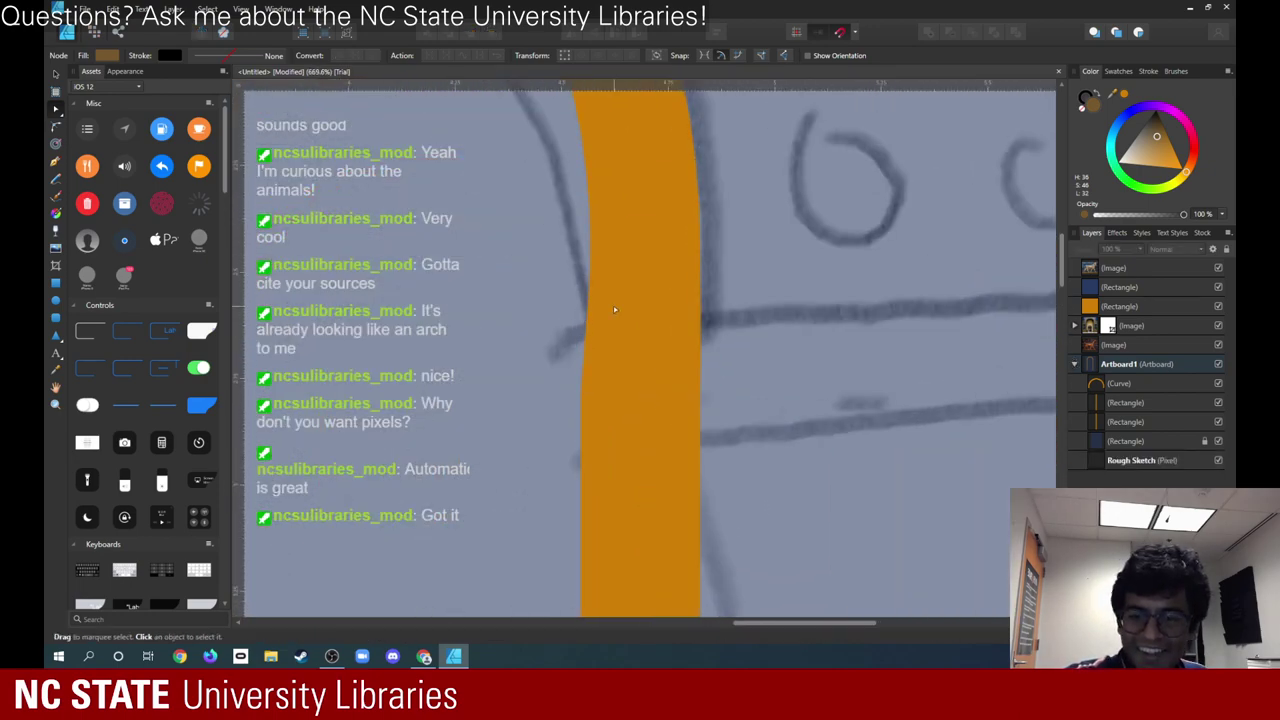
click(607, 453)
click(593, 363)
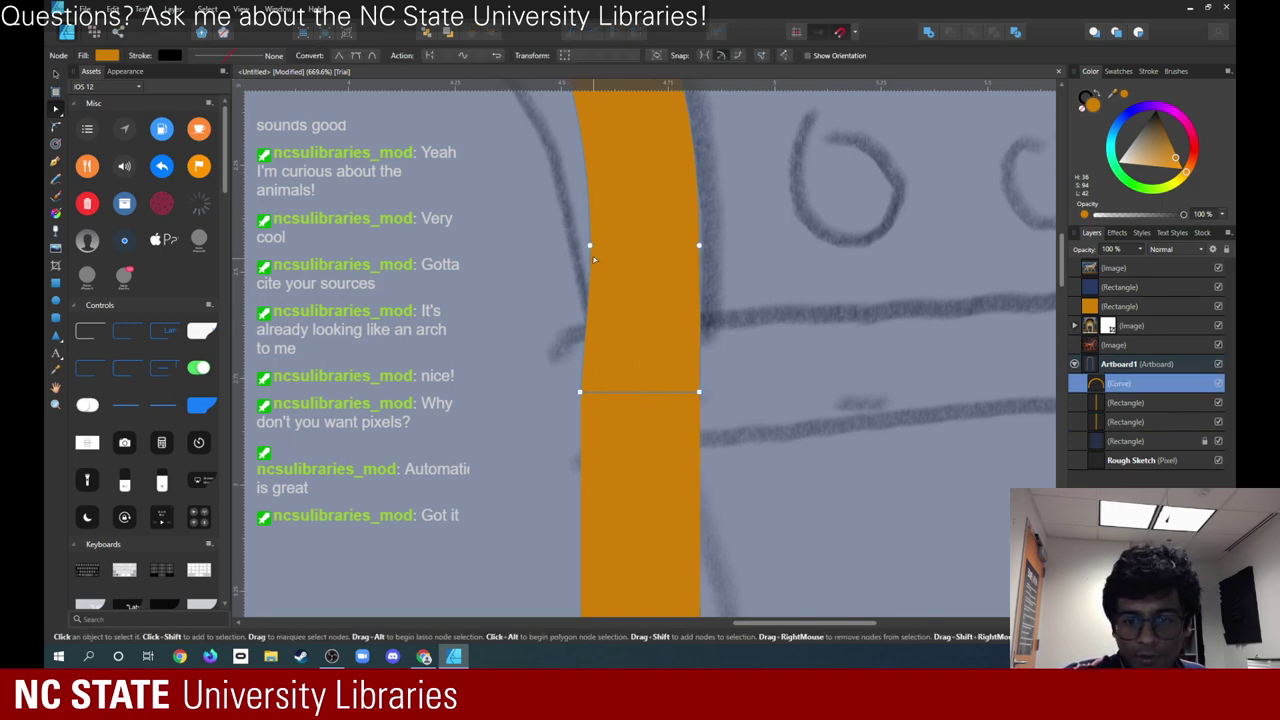
scroll(590, 310, down, 2)
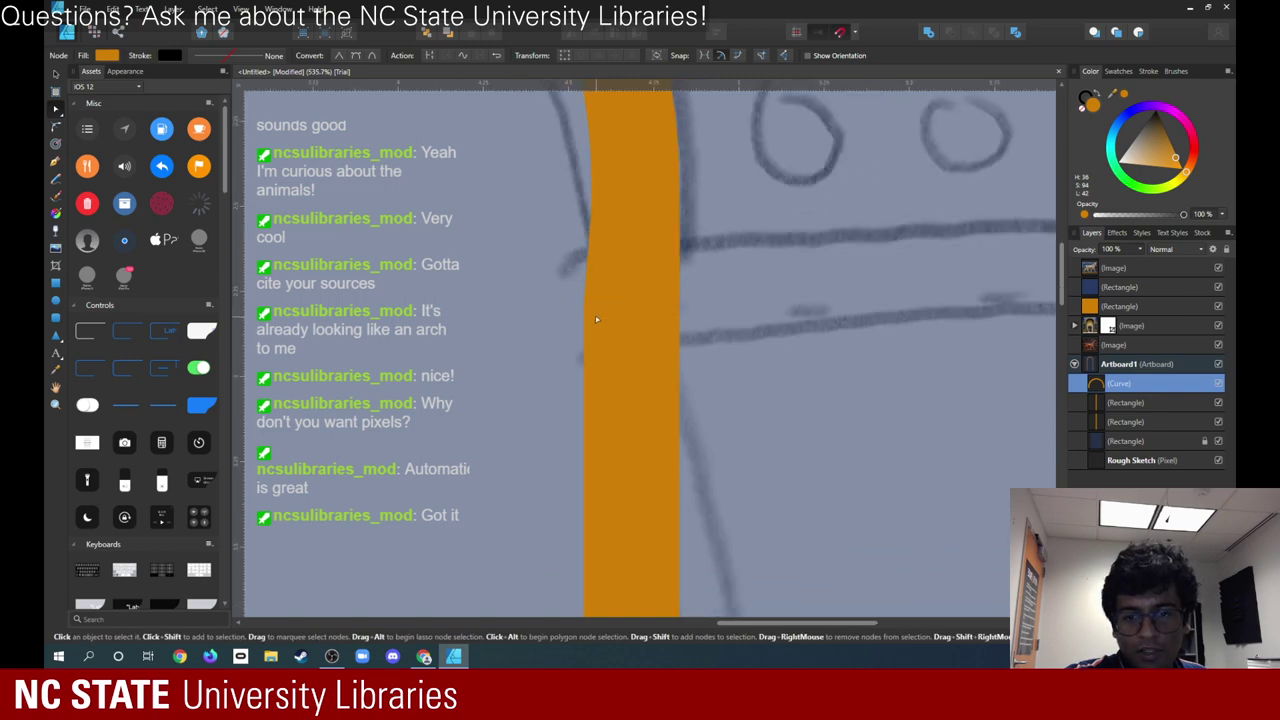
scroll(596, 320, down, 8)
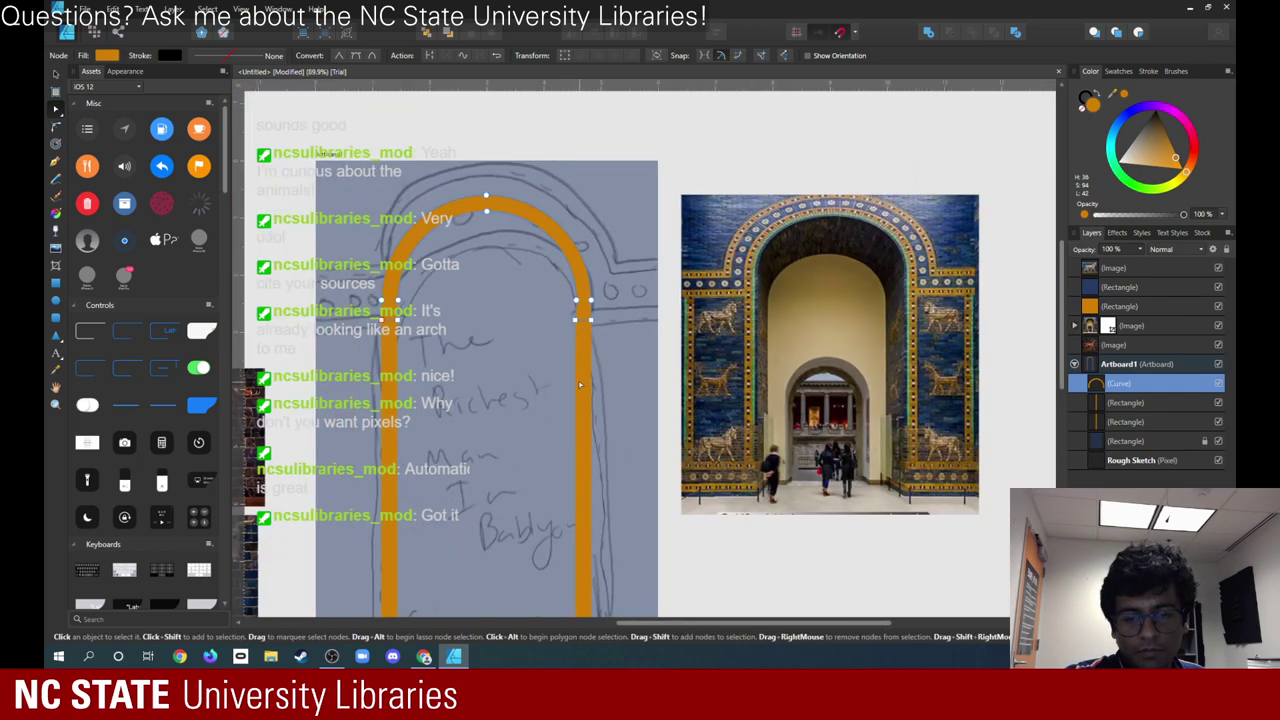
scroll(581, 384, up, 8)
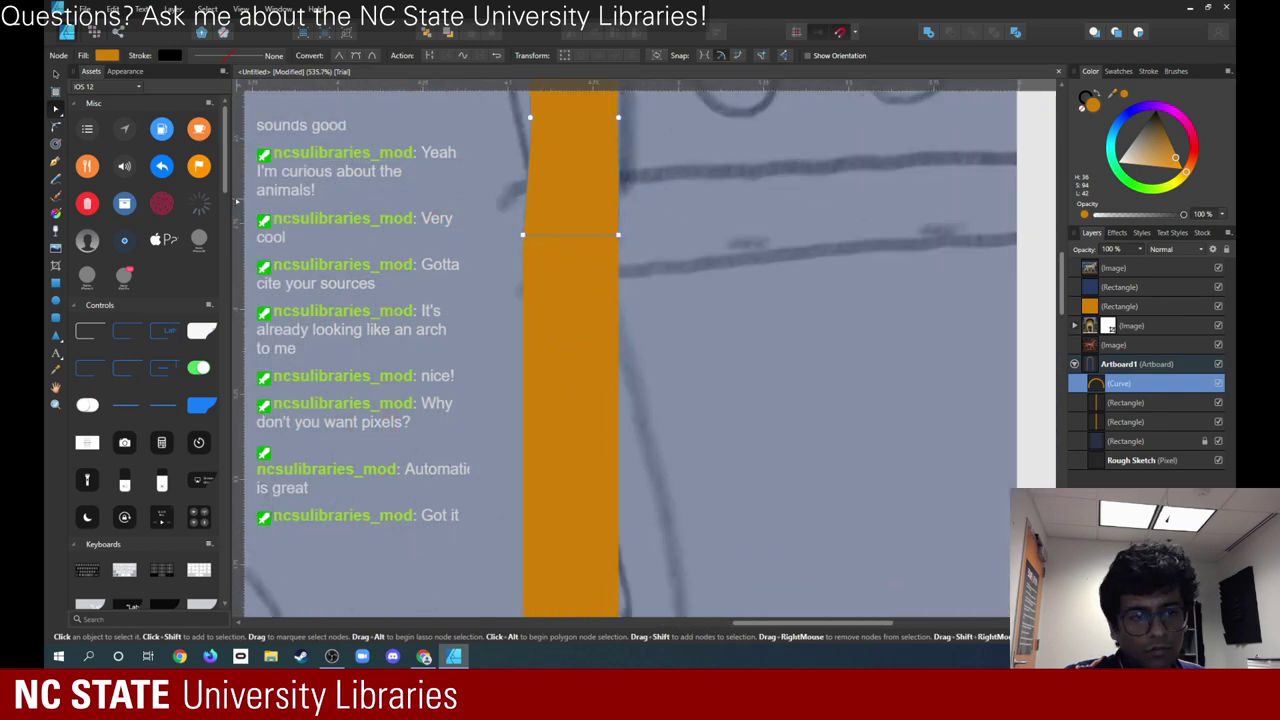
click(56, 75)
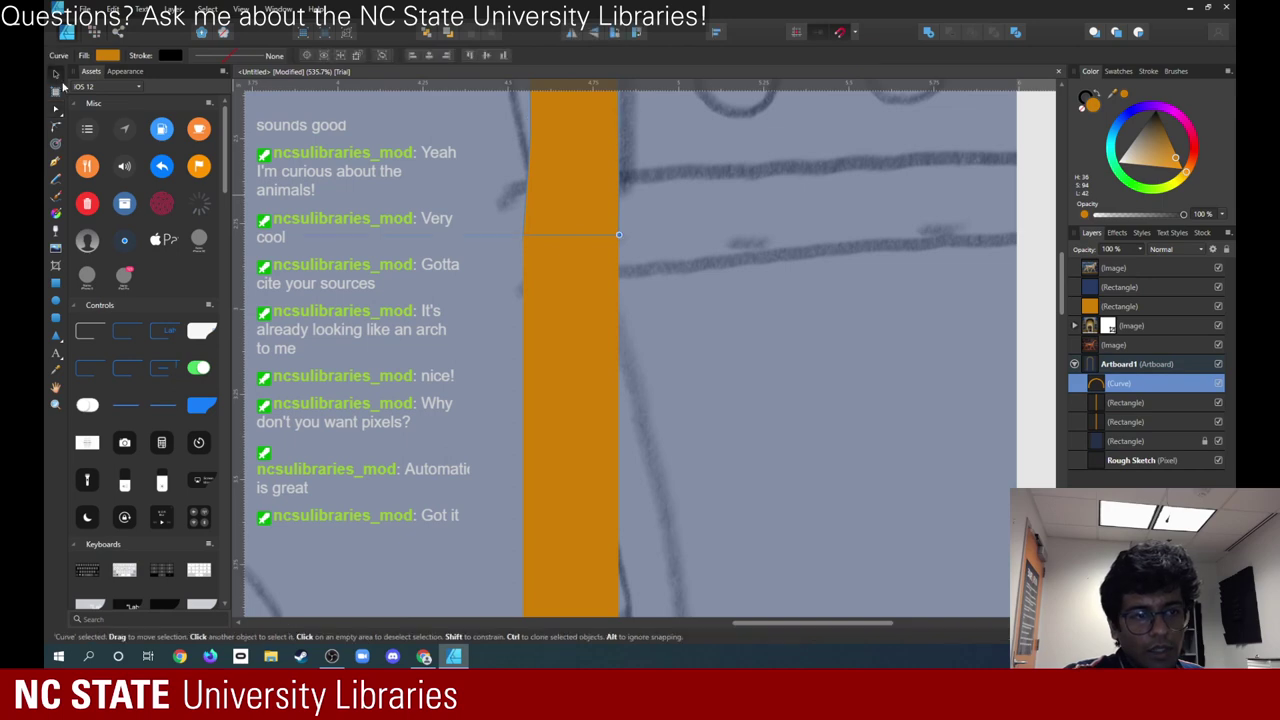
click(580, 362)
drag(557, 356, 554, 356)
- Move the arch curve's lower corner and right-edge nodes so its legs square with the rectangles
scroll(554, 355, up, 5)
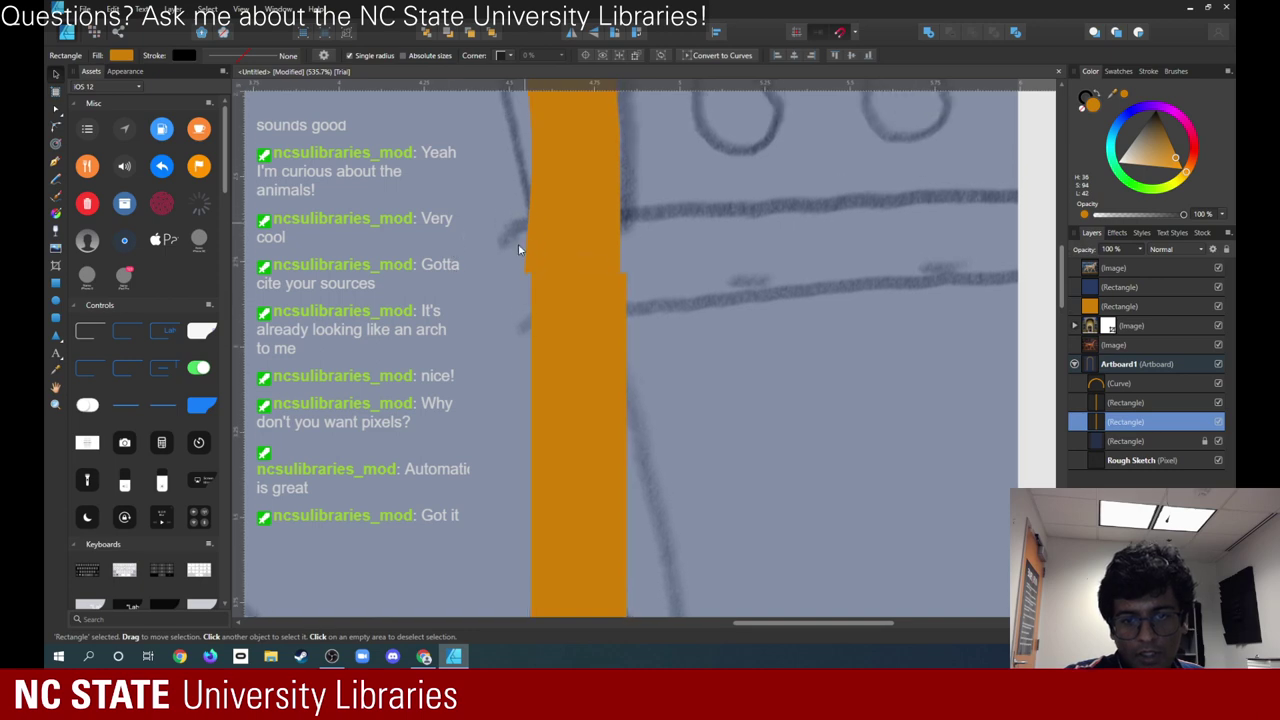
scroll(554, 370, right, 2)
click(543, 388)
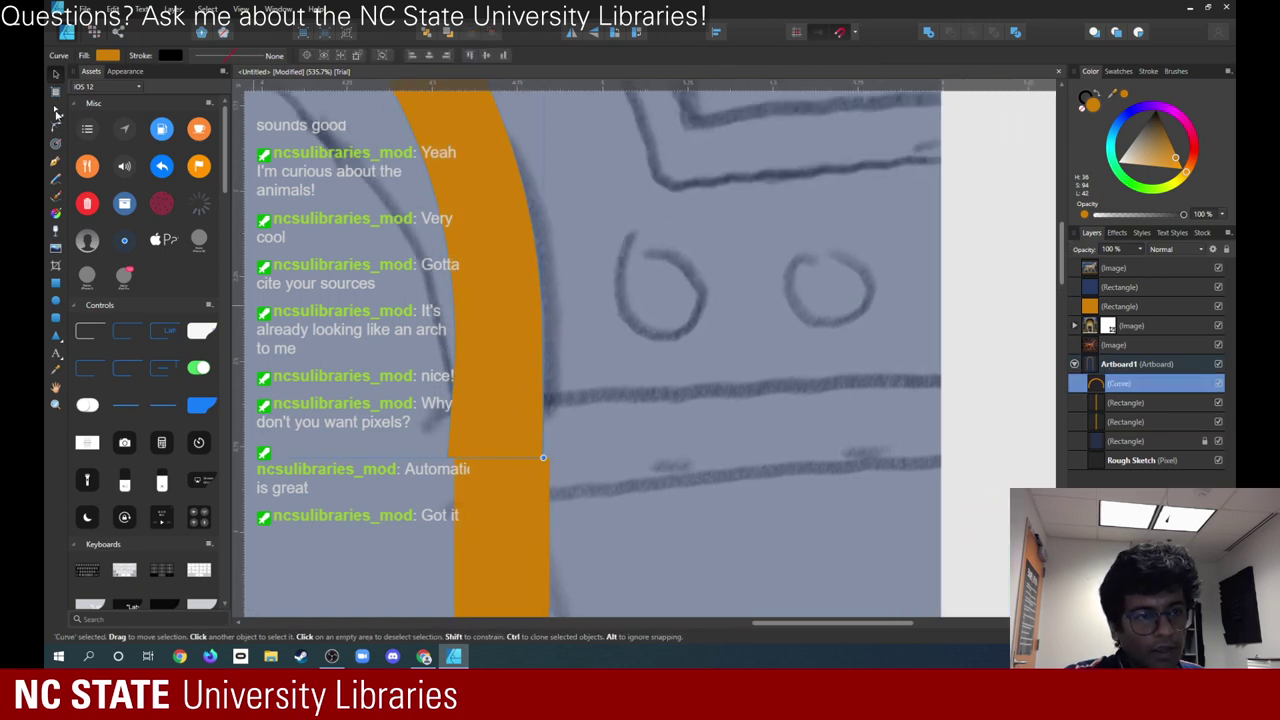
click(56, 111)
scroll(556, 469, up, 4)
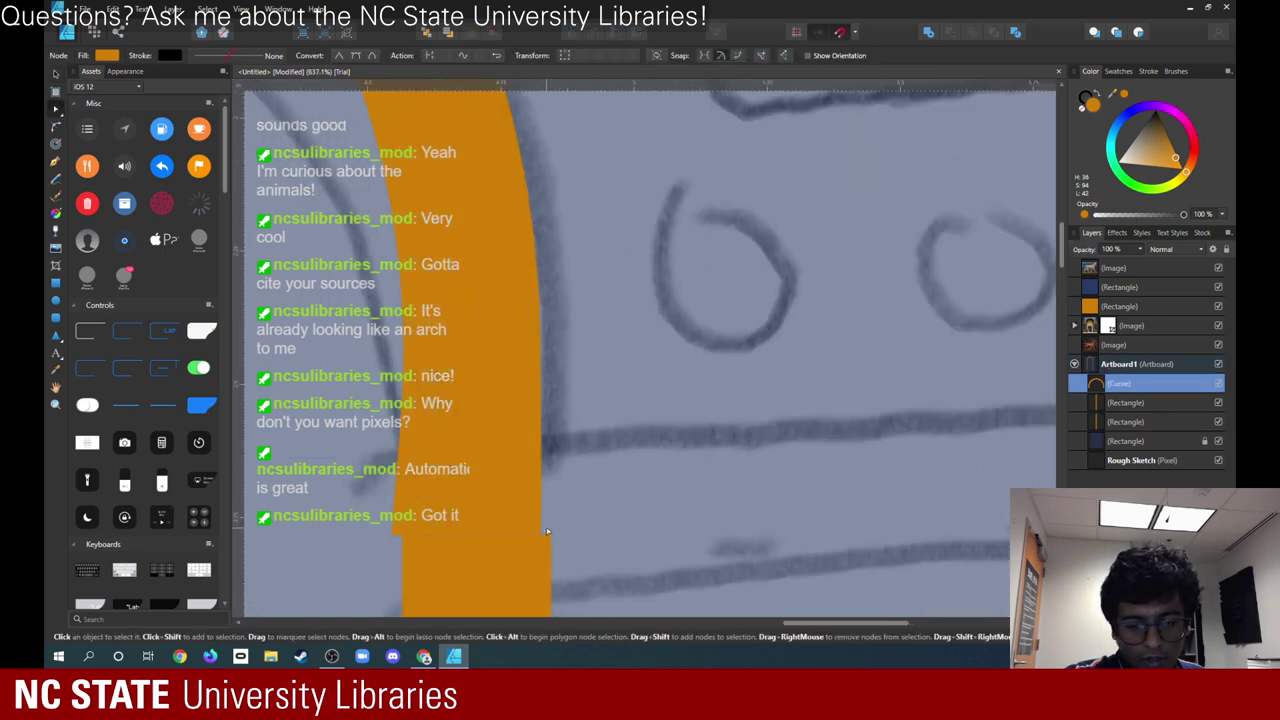
drag(539, 537, 552, 536)
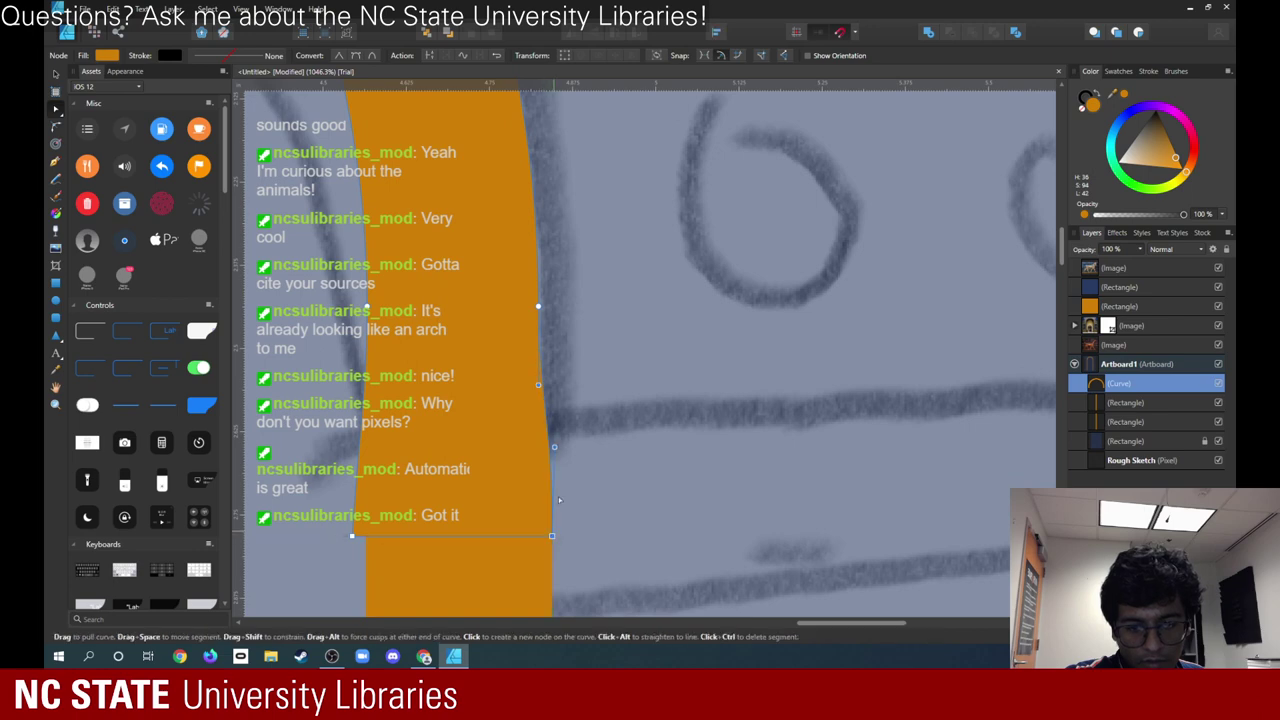
drag(538, 308, 549, 305)
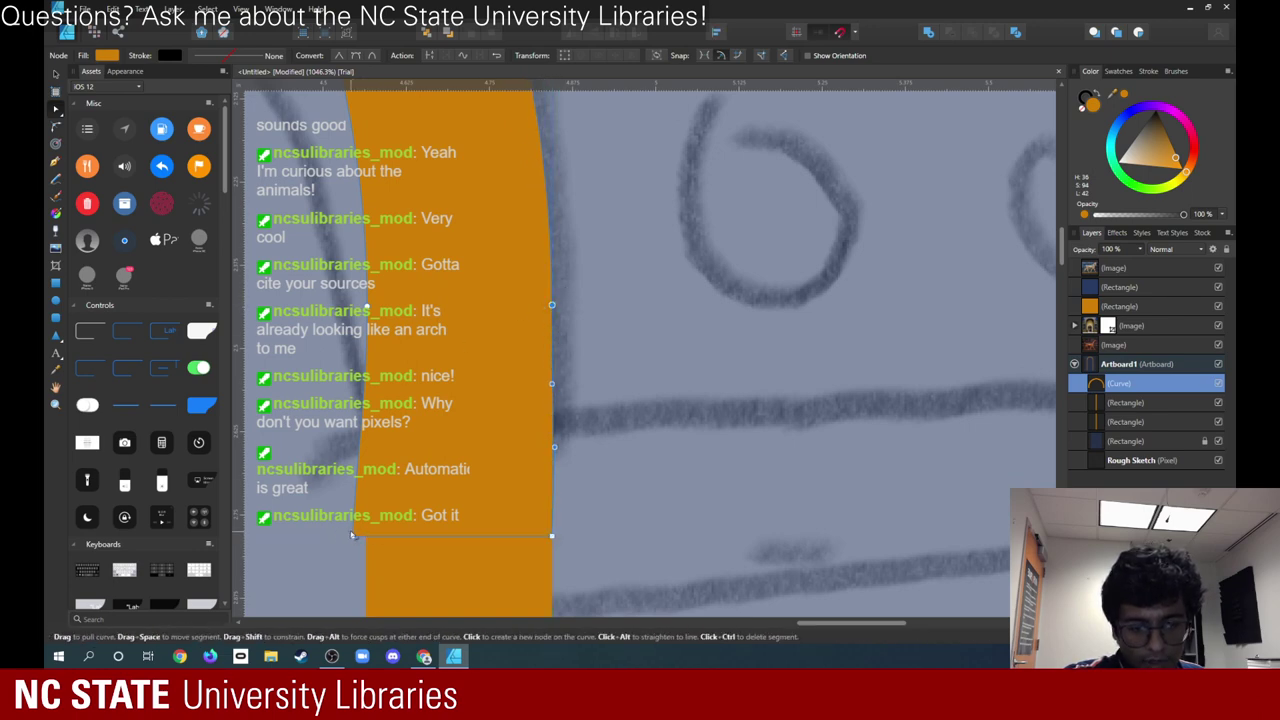
drag(352, 537, 365, 537)
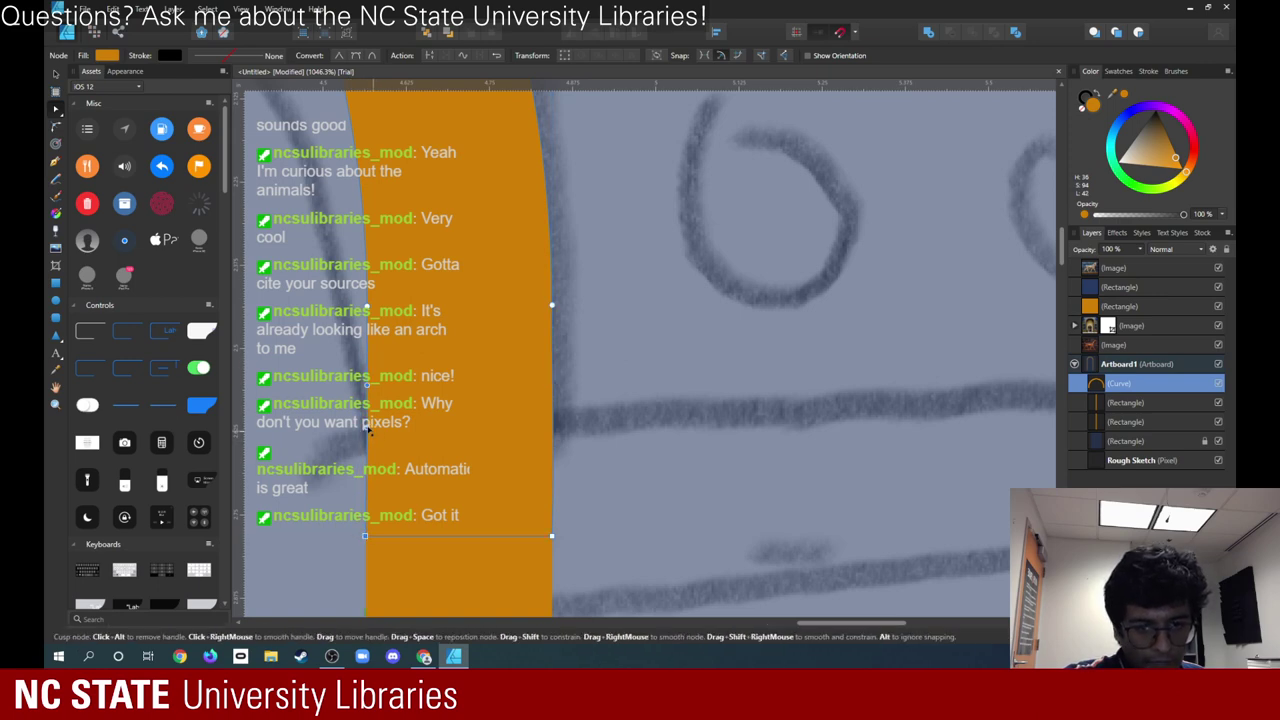
key(ctrl+0)
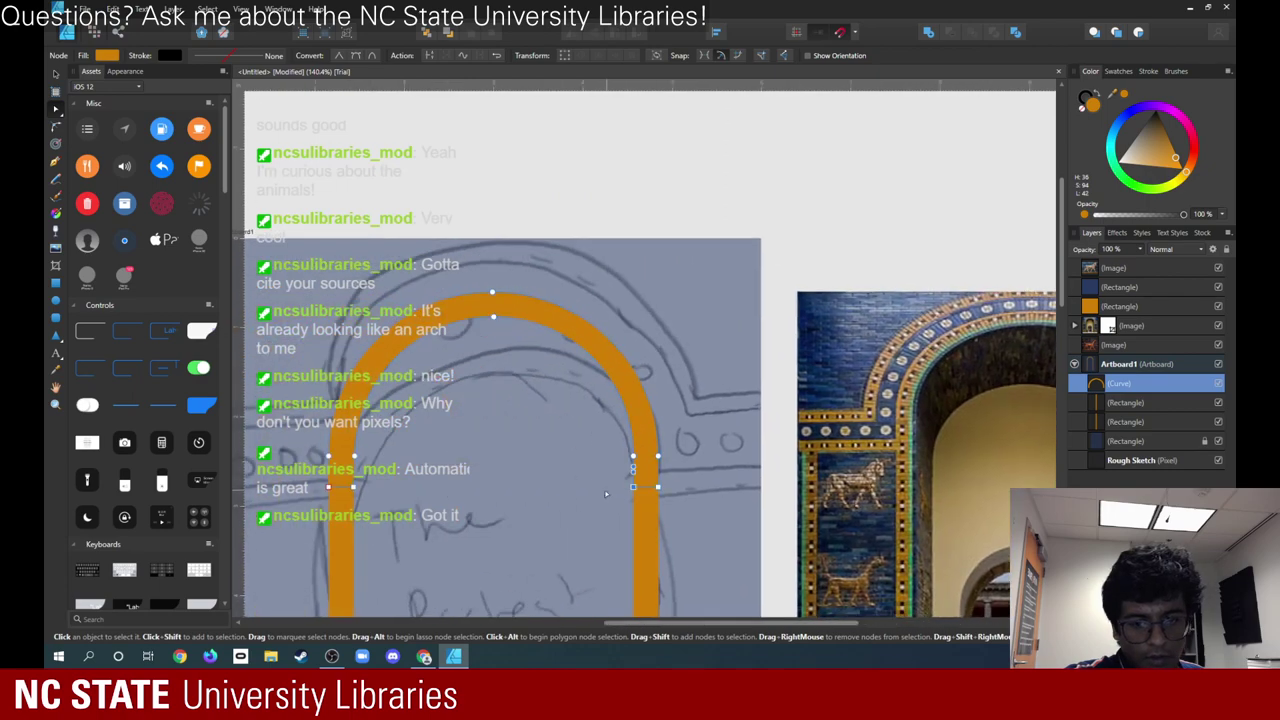
key(ctrl+d)
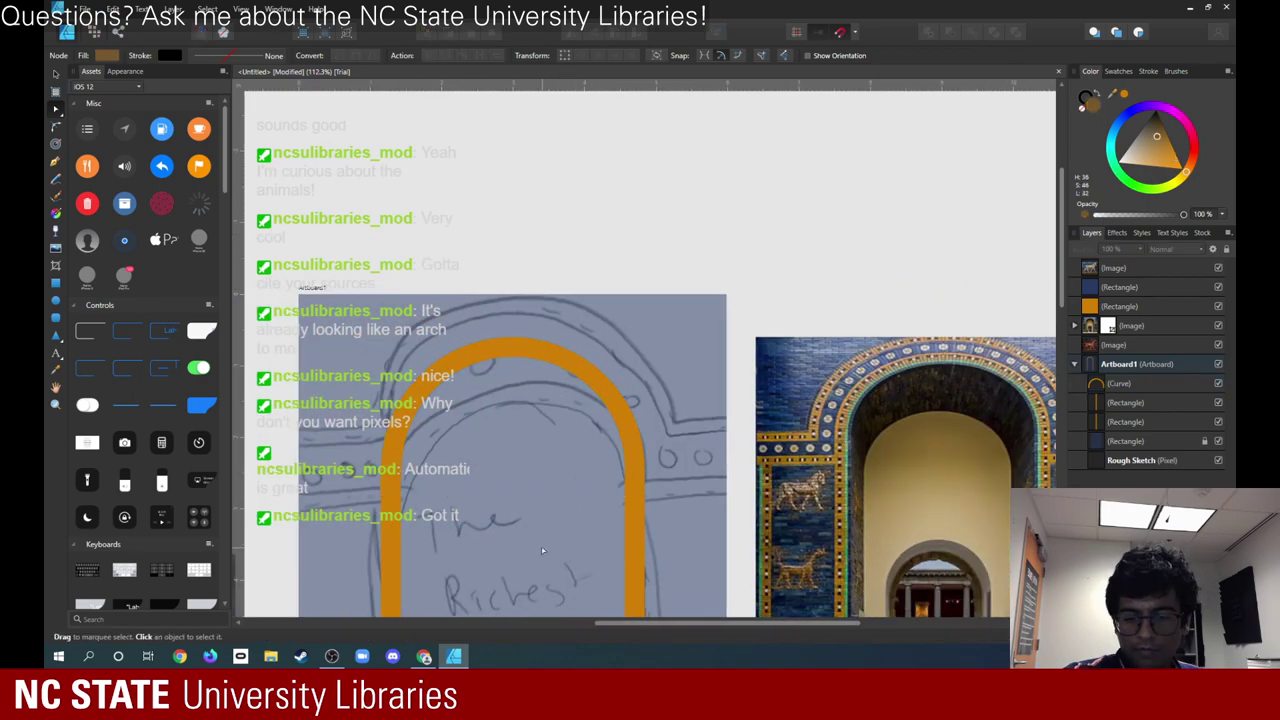
scroll(542, 550, down, 5)
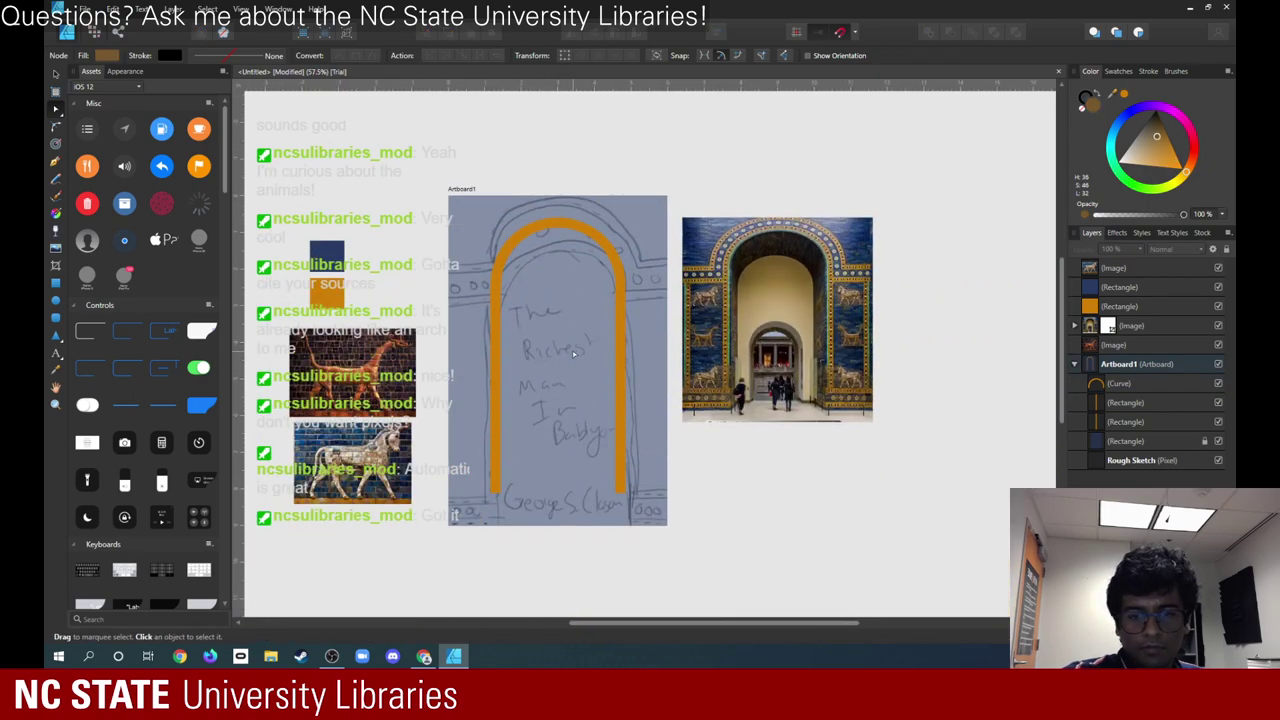
scroll(572, 350, up, 2)
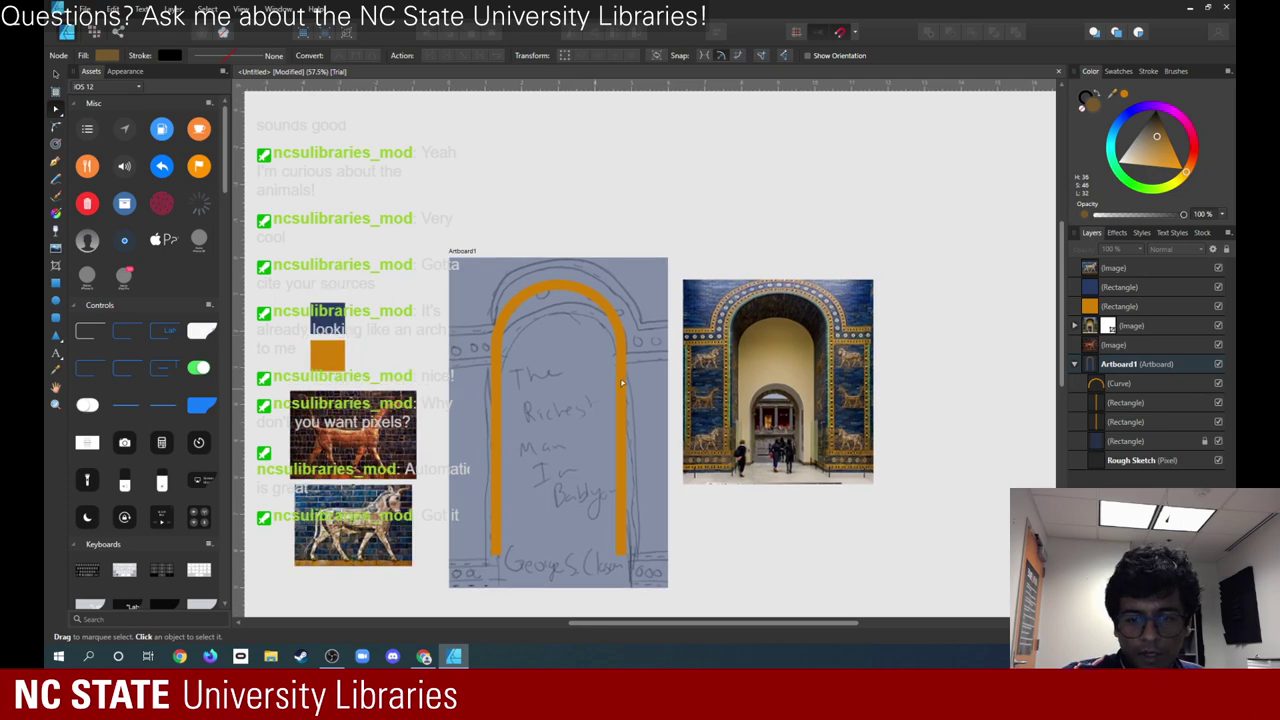
scroll(622, 382, up, 5)
scroll(610, 360, down, 3)
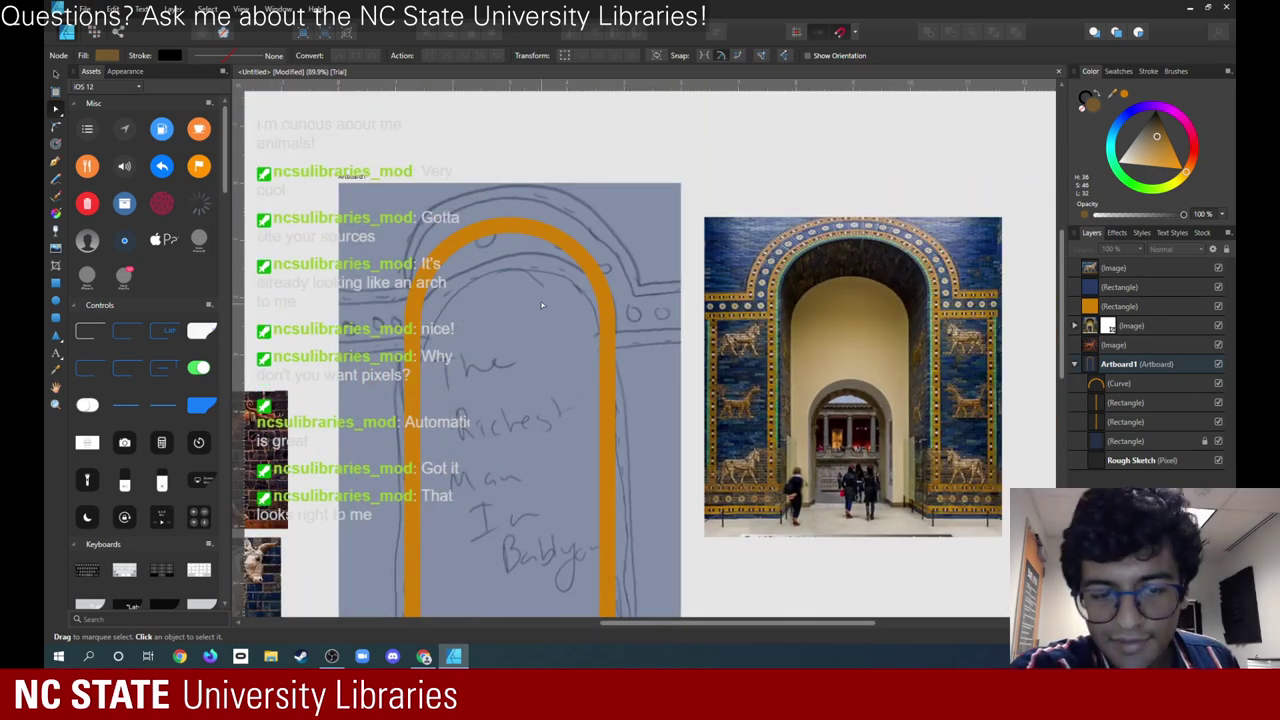
scroll(603, 311, up, 3)
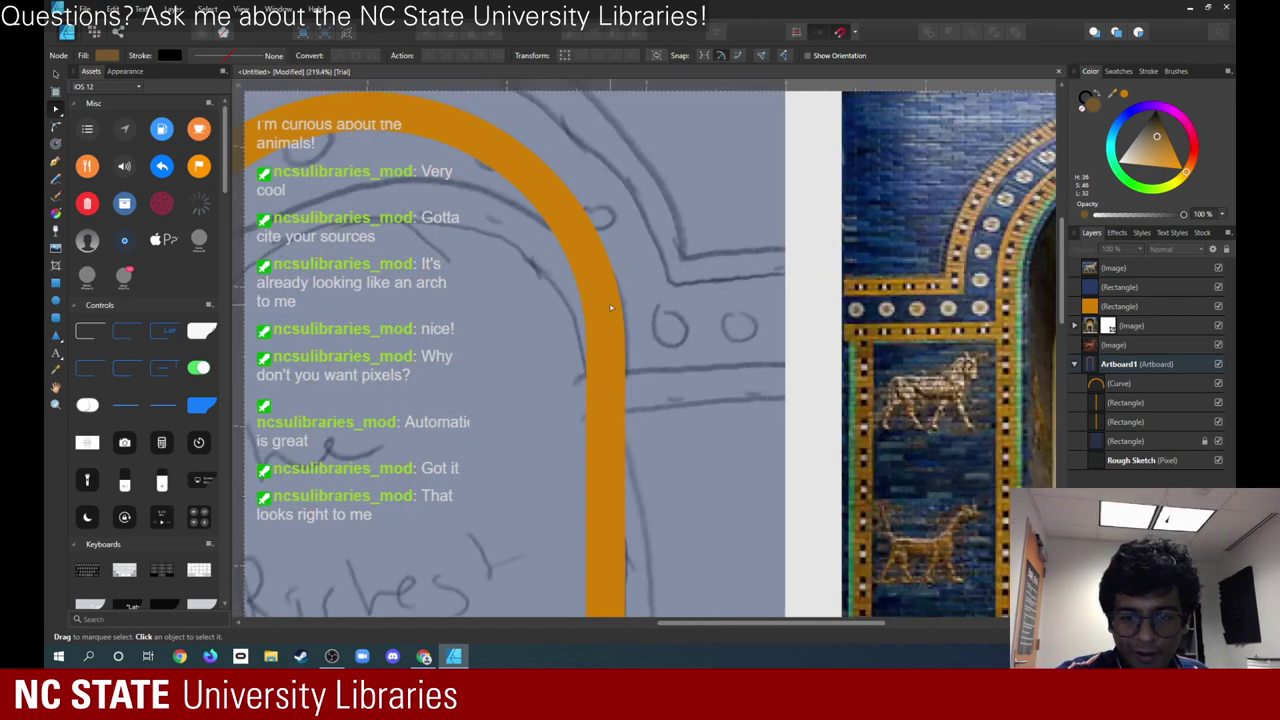
scroll(511, 408, down, 6)
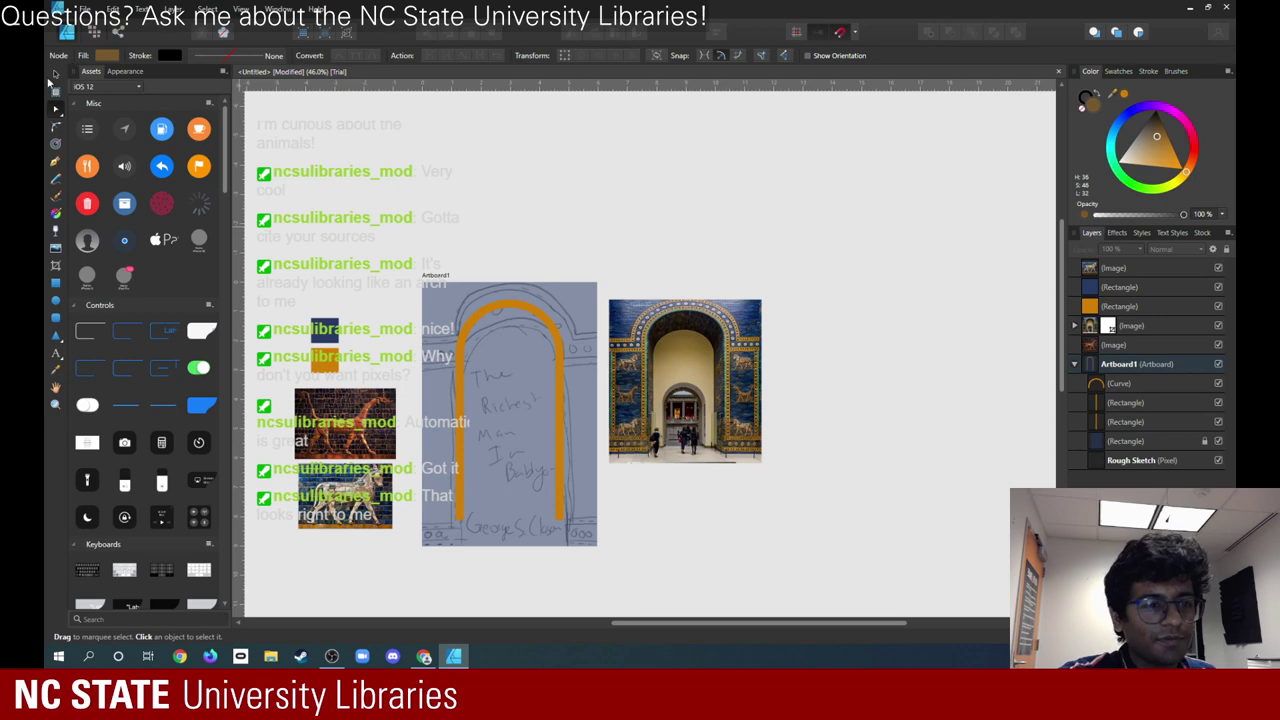
click(57, 76)
- Select the orange arch curve and both leg rectangles, then Group them from the Layers menu
click(551, 354)
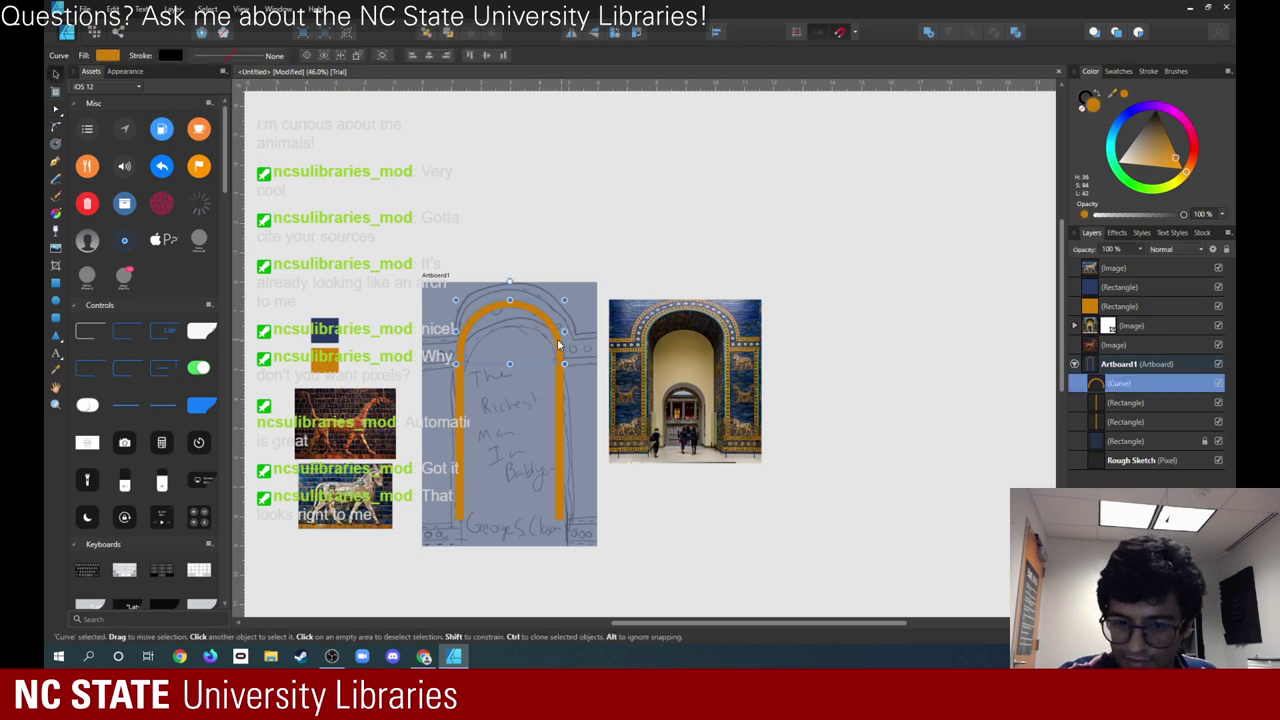
shift+click(559, 418)
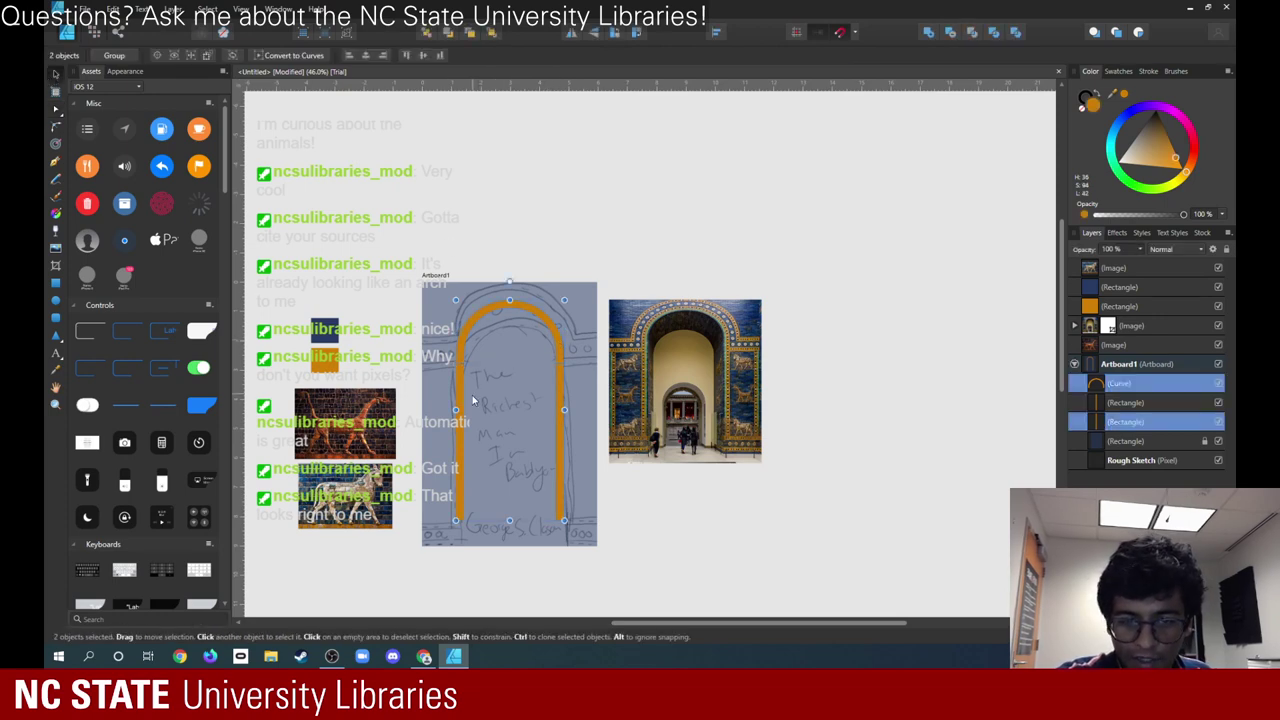
shift+click(462, 383)
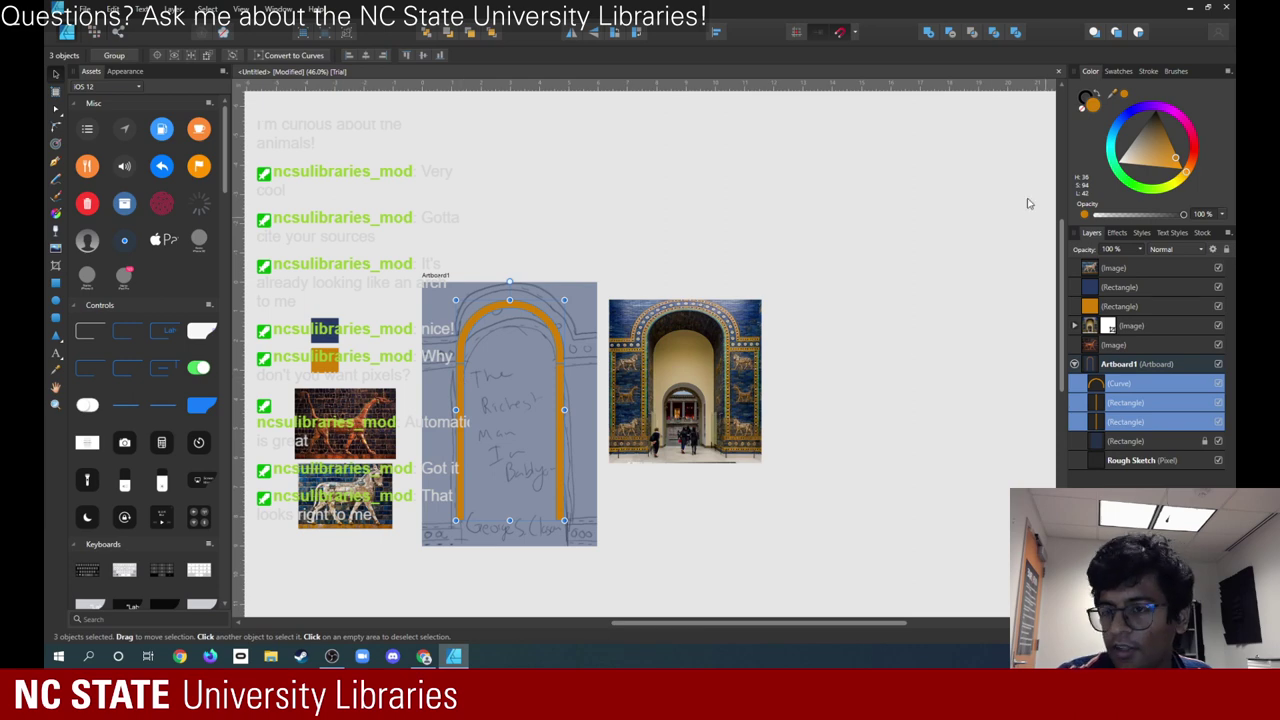
right_click(1136, 396)
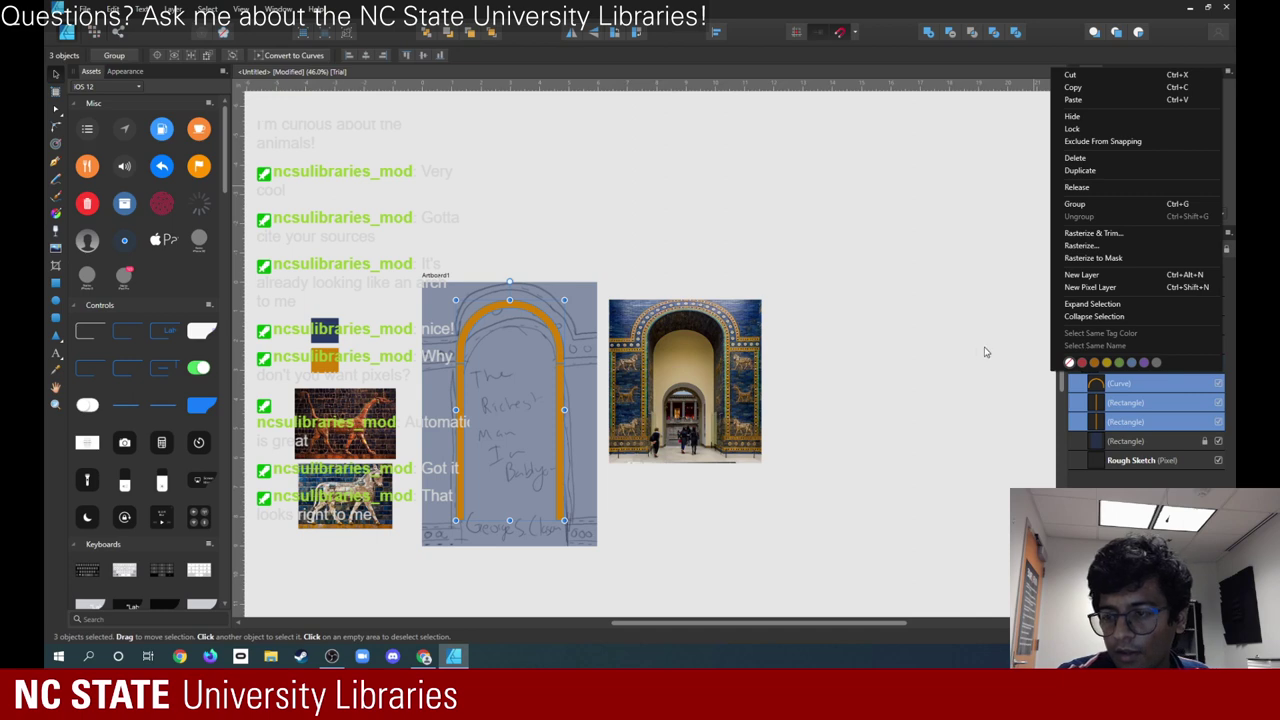
click(1083, 205)
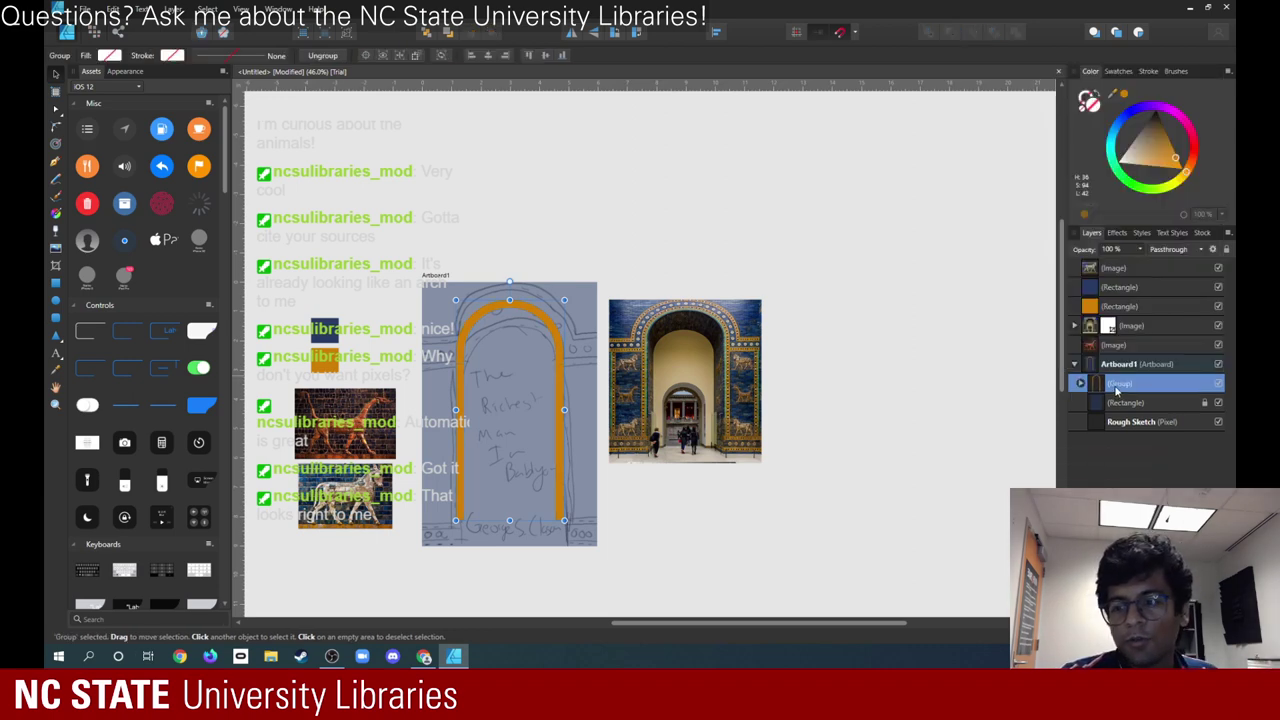
- Rename the new group to 'Bottom Arch'
double_click(1122, 383)
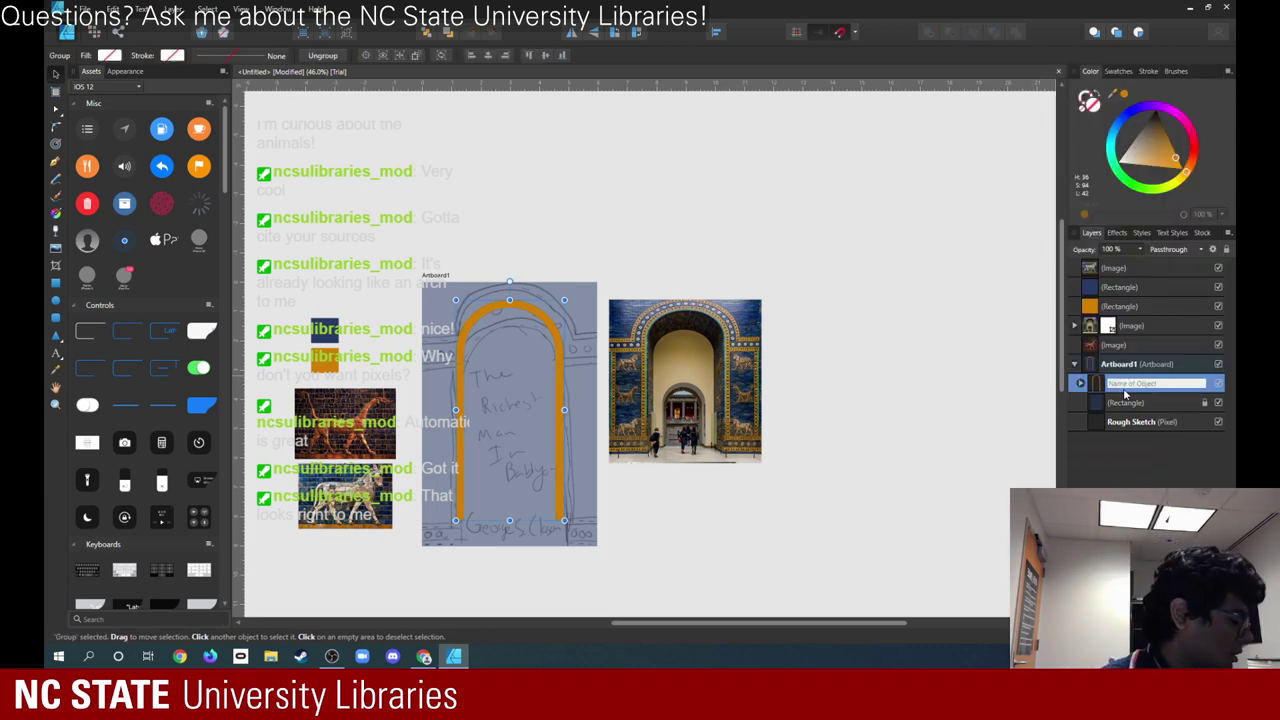
text(Bil)
key(BackSpace)
key(BackSpace)
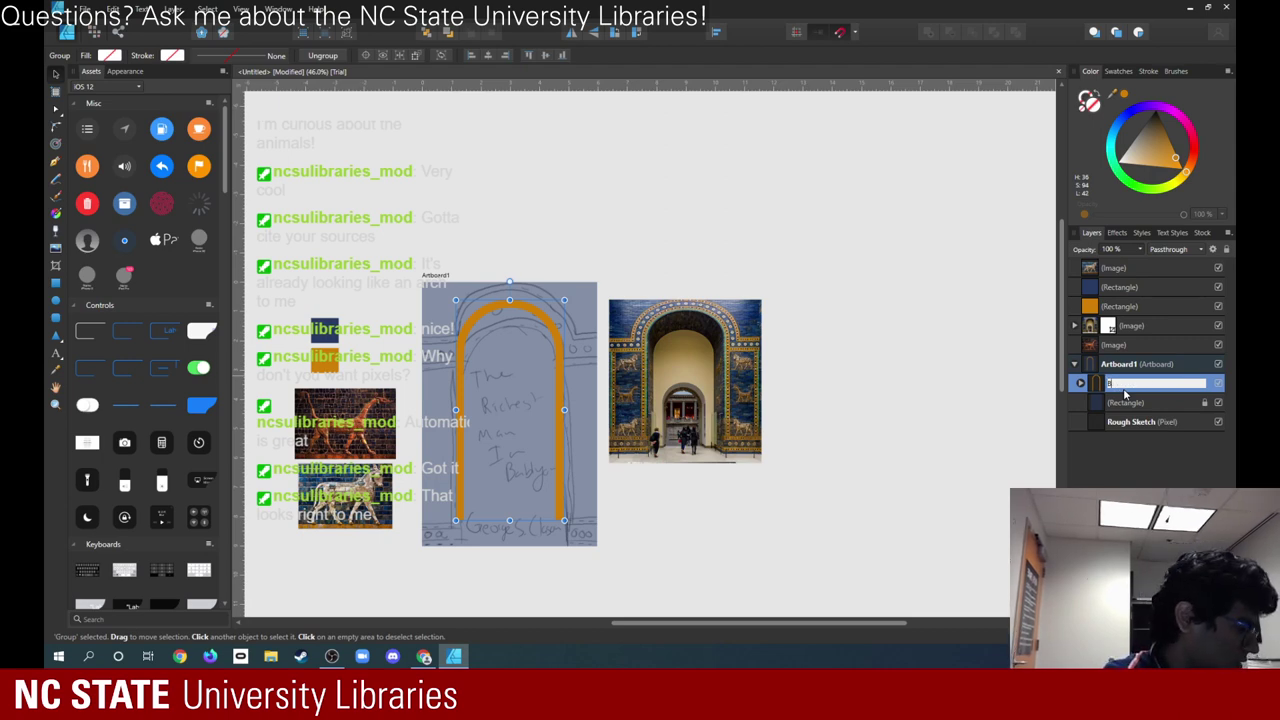
text(ottom Arc)
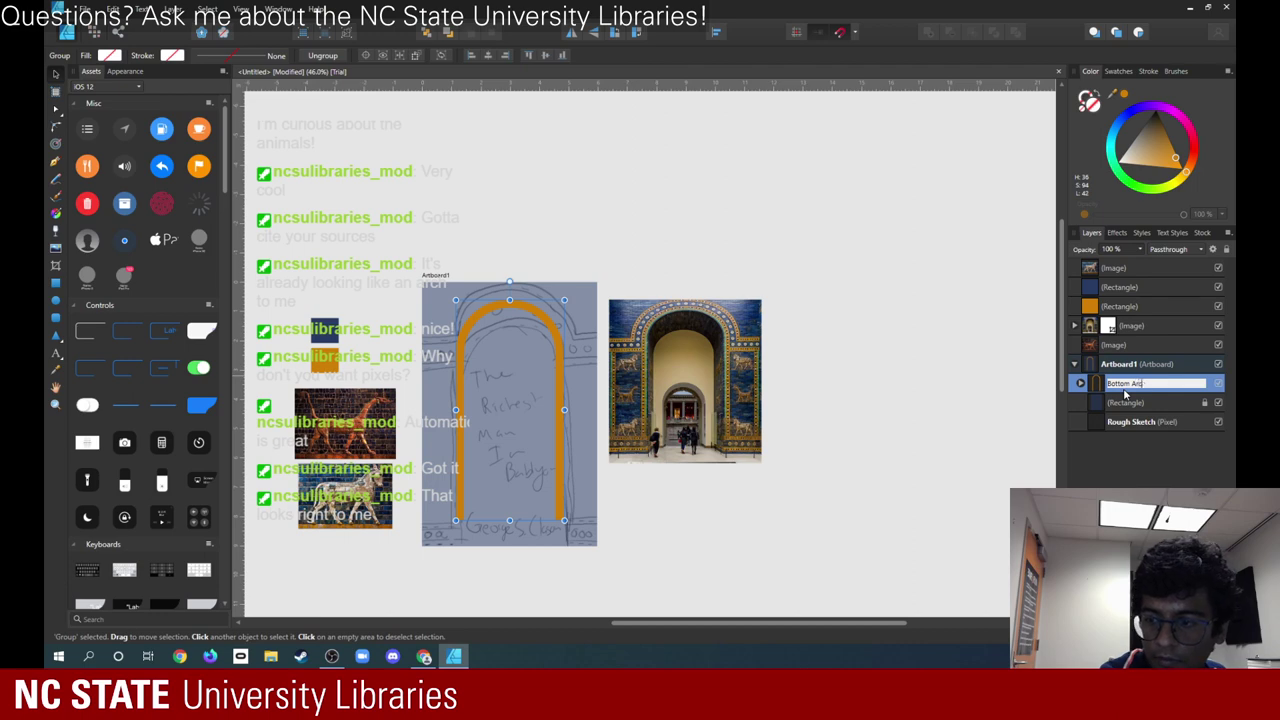
text(h)
key(Return)
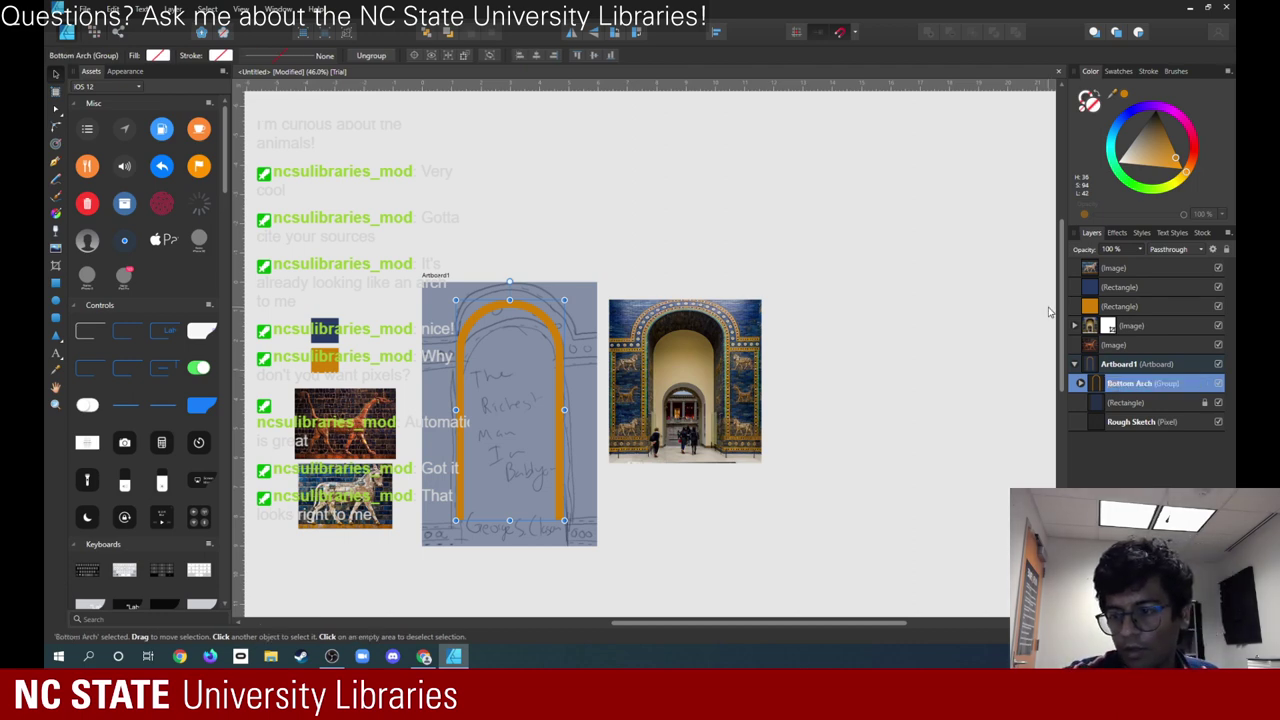
- Expand Bottom Arch in Layers to check the curve and both leg rectangles, then collapse it
click(1081, 384)
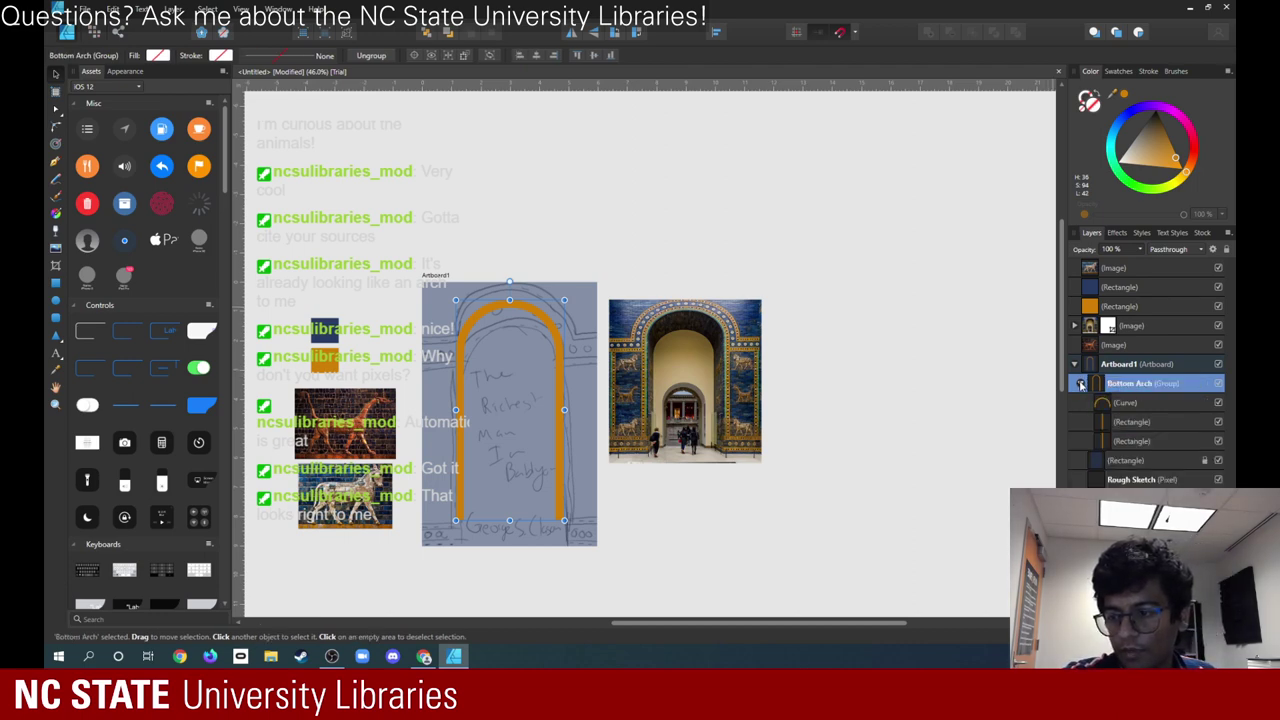
click(1081, 384)
click(1081, 384)
click(1081, 384)
click(1081, 384)
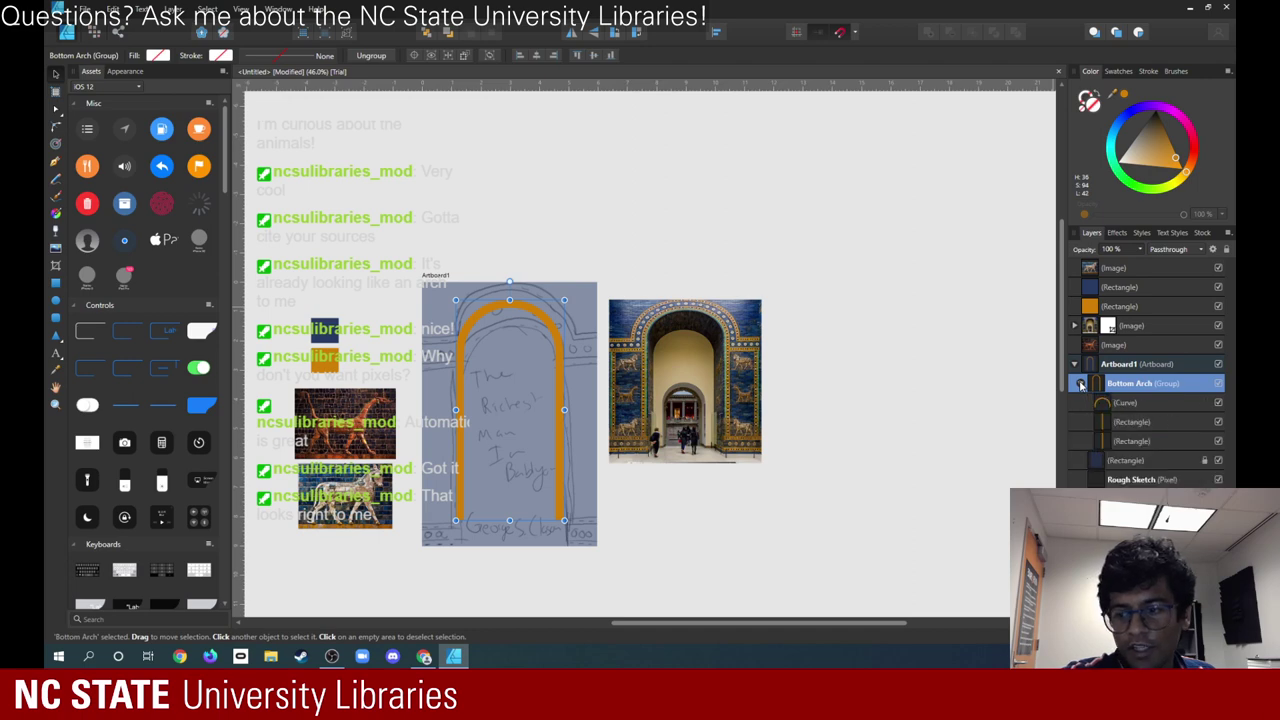
click(1081, 384)
double_click(1118, 384)
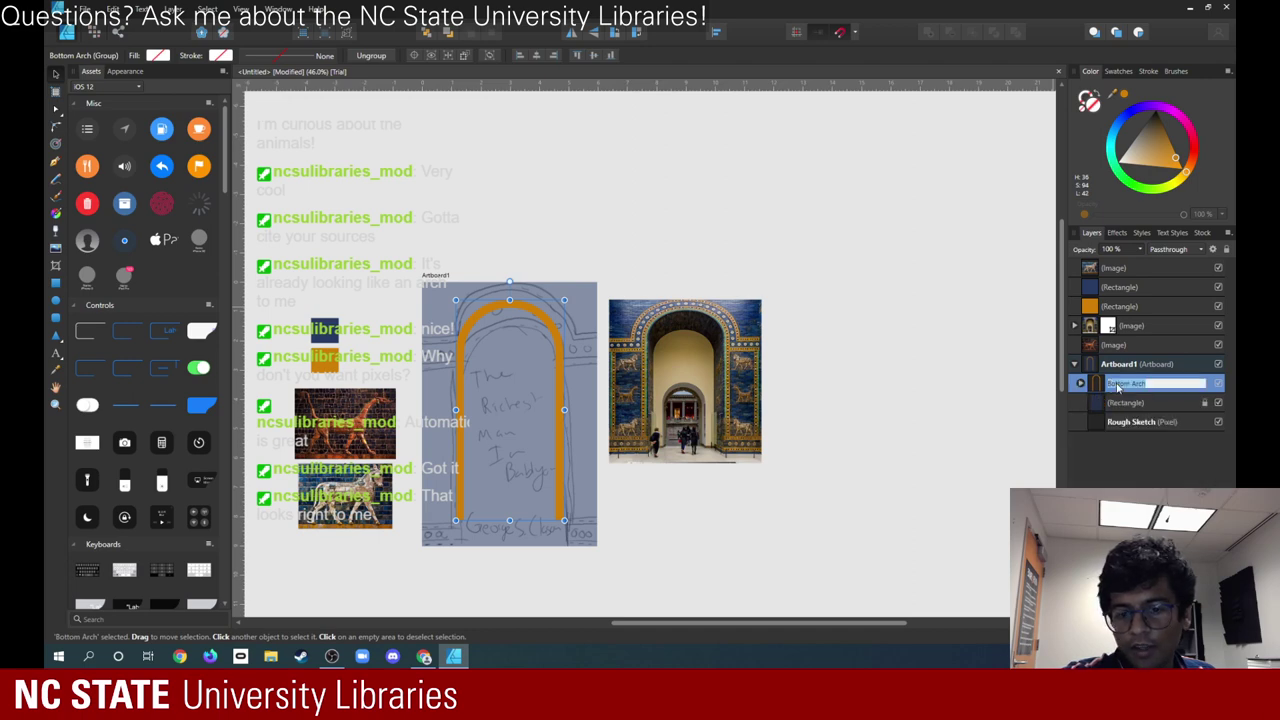
click(1081, 384)
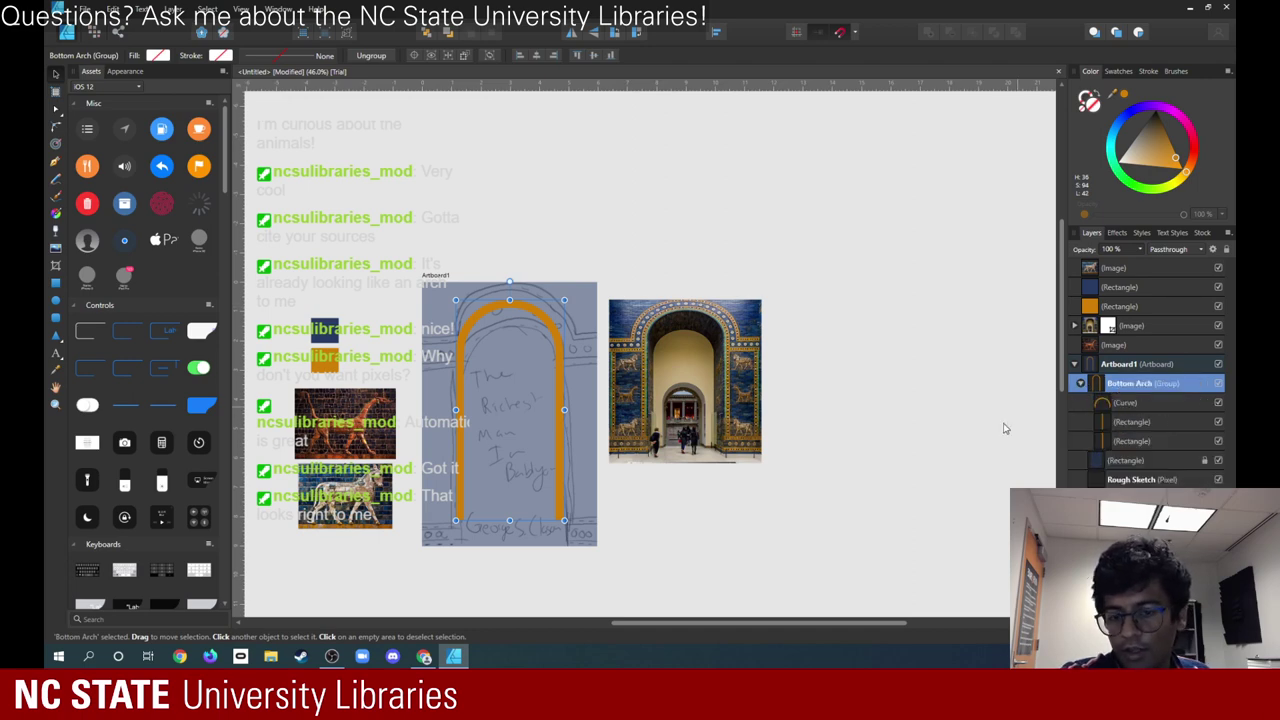
click(1128, 404)
click(1126, 424)
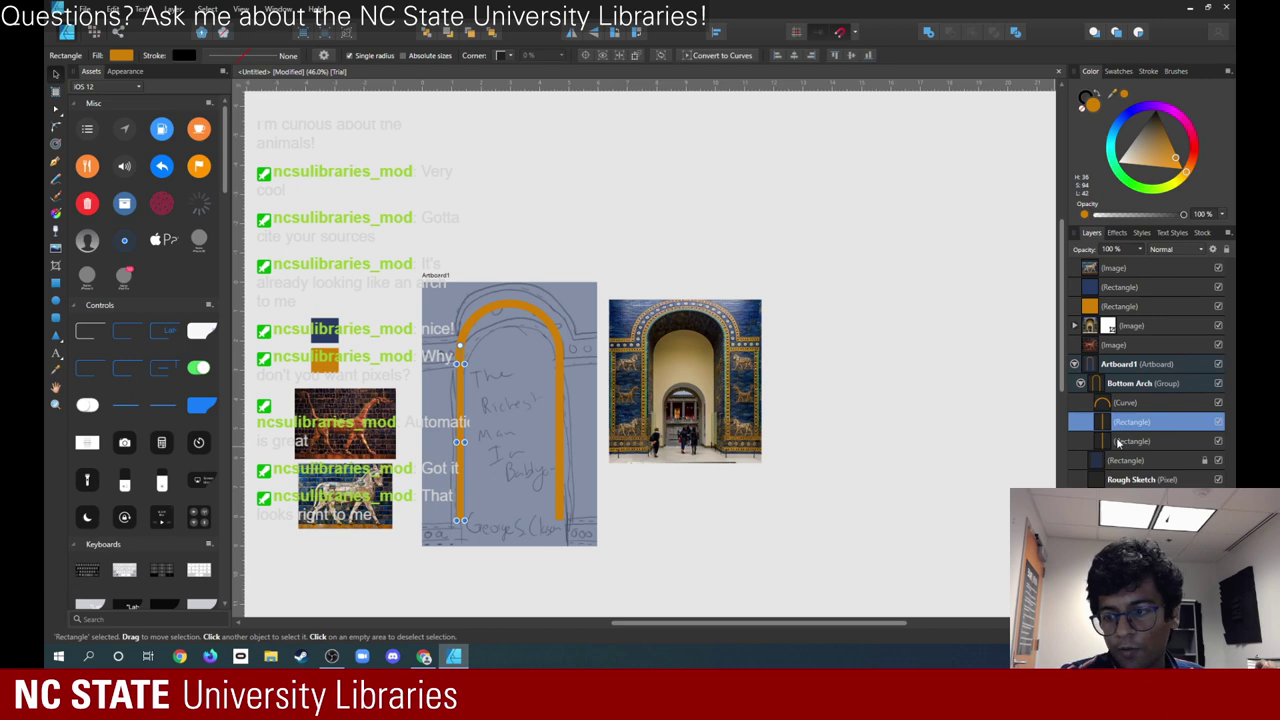
click(1118, 443)
click(1118, 404)
click(1088, 386)
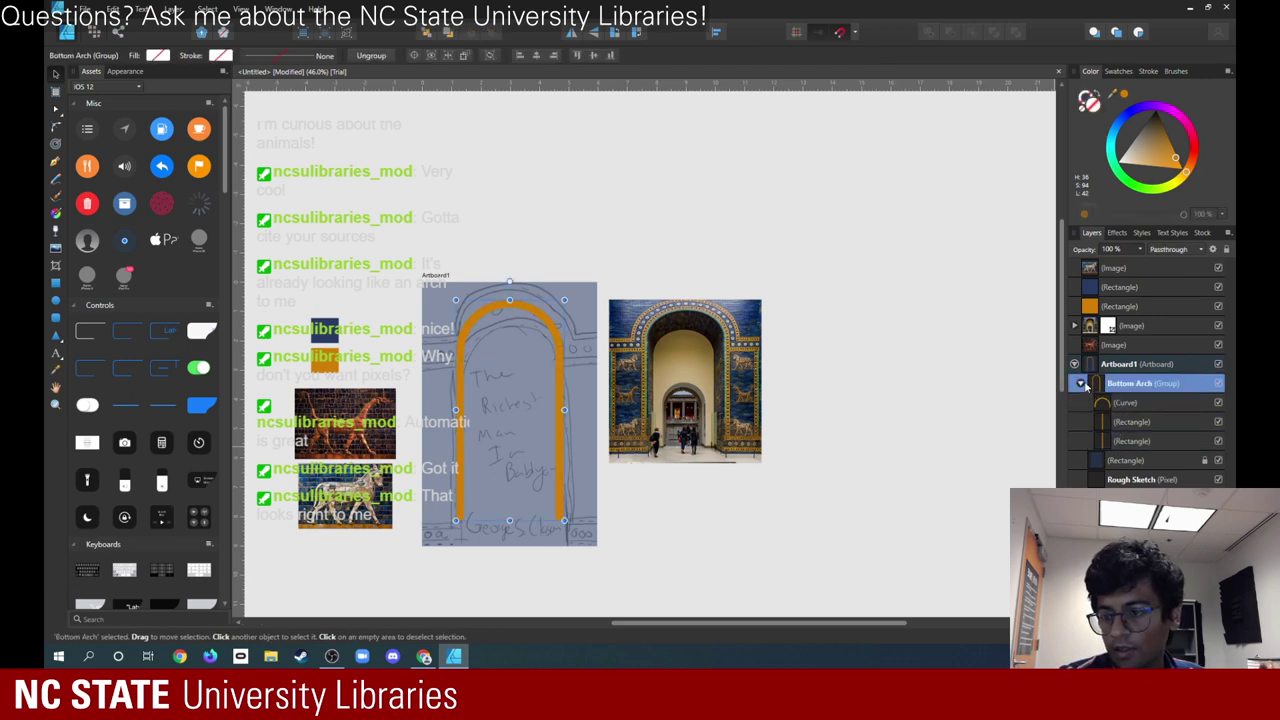
click(1082, 385)
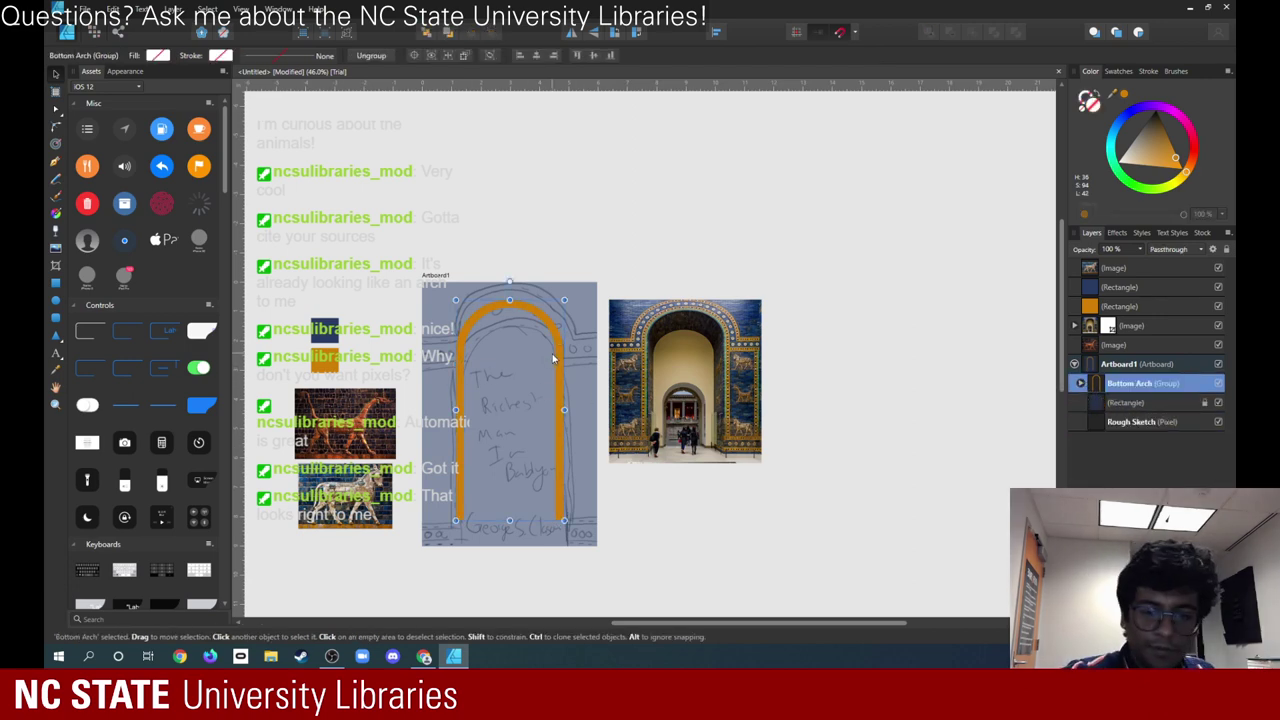
scroll(553, 358, up, 5)
scroll(678, 492, down, 3)
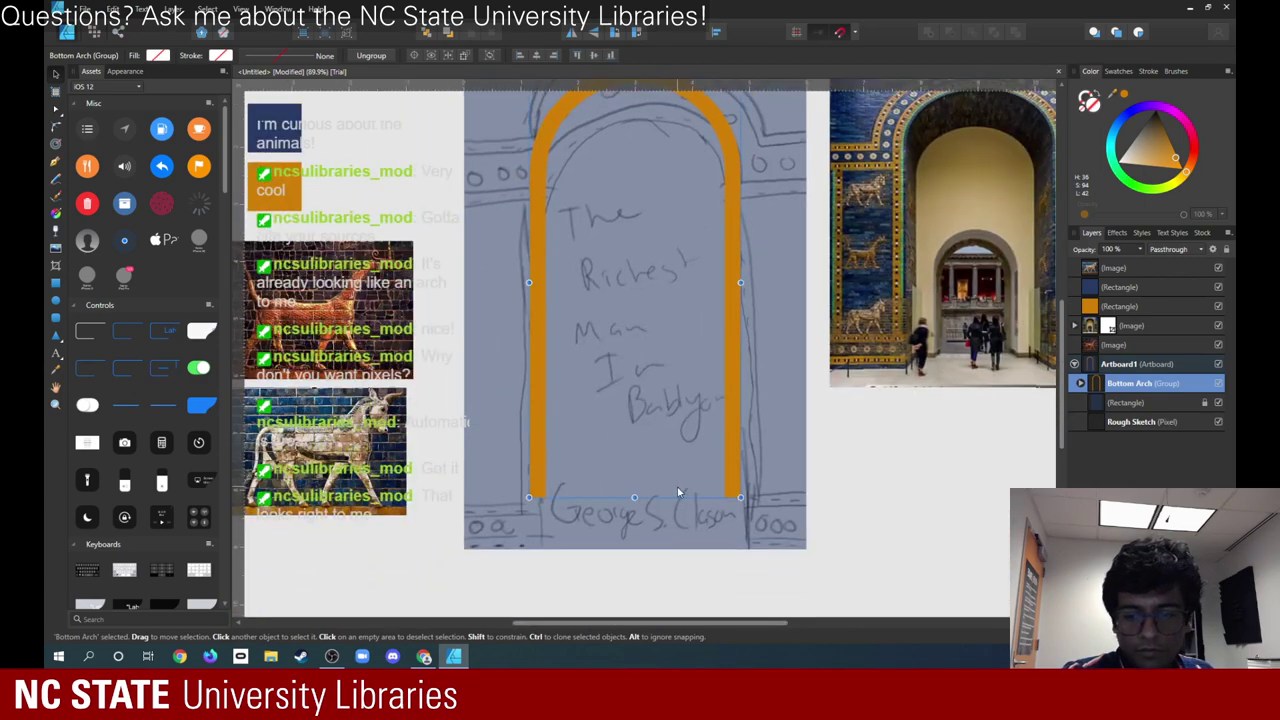
scroll(700, 480, down, 2)
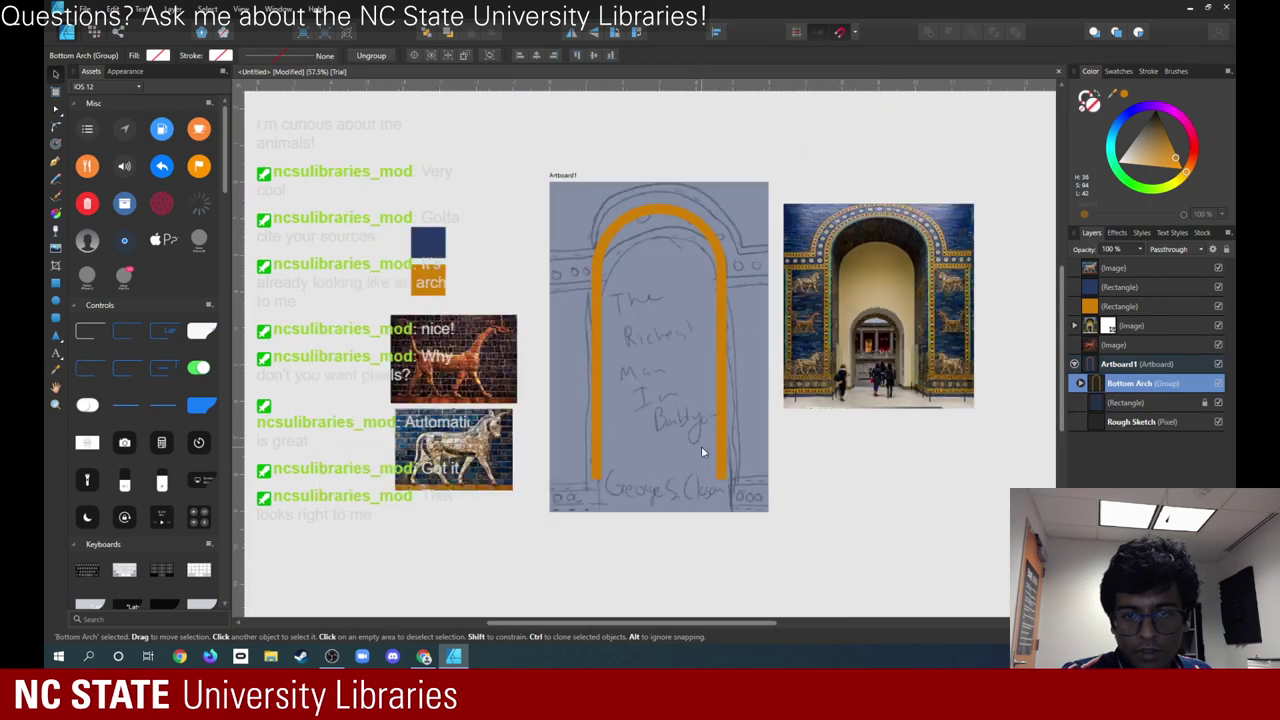
mouse_move(732, 206)
mouse_down()
mouse_move(755, 203)
mouse_move(736, 217)
mouse_up()
key(ctrl+z)
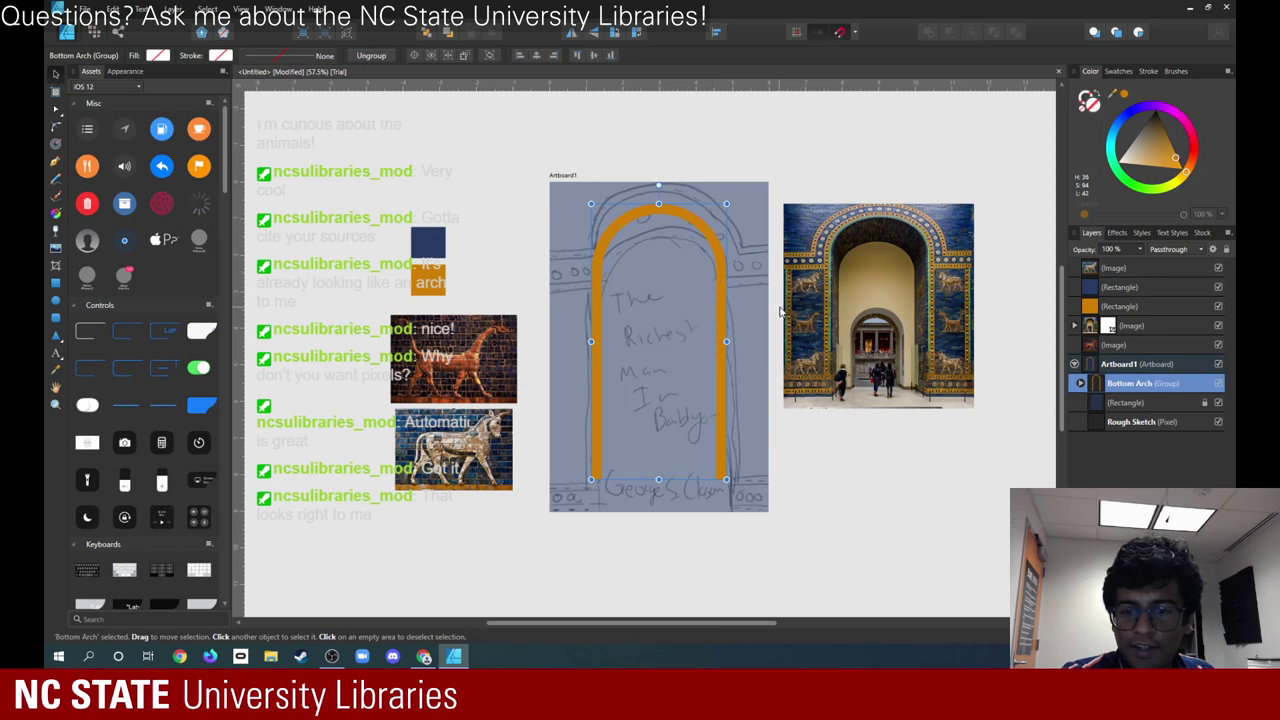
key(ctrl+d)
click(708, 236)
double_click(710, 240)
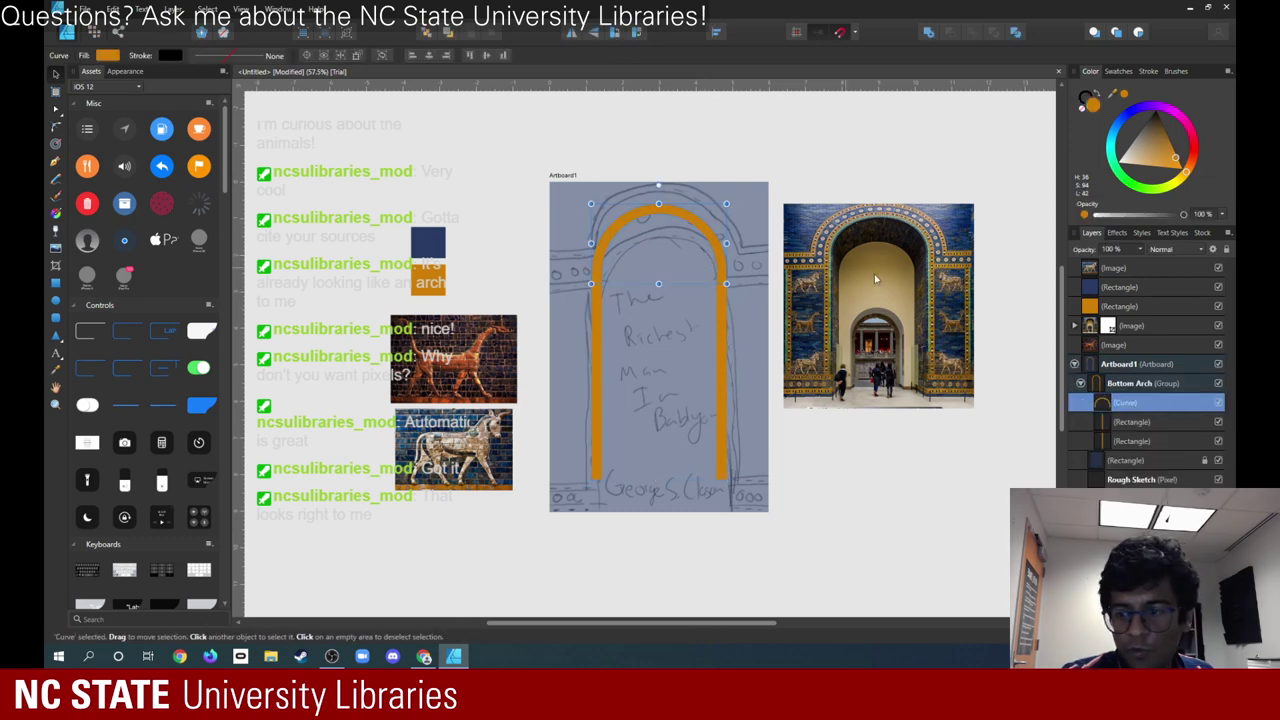
click(1108, 385)
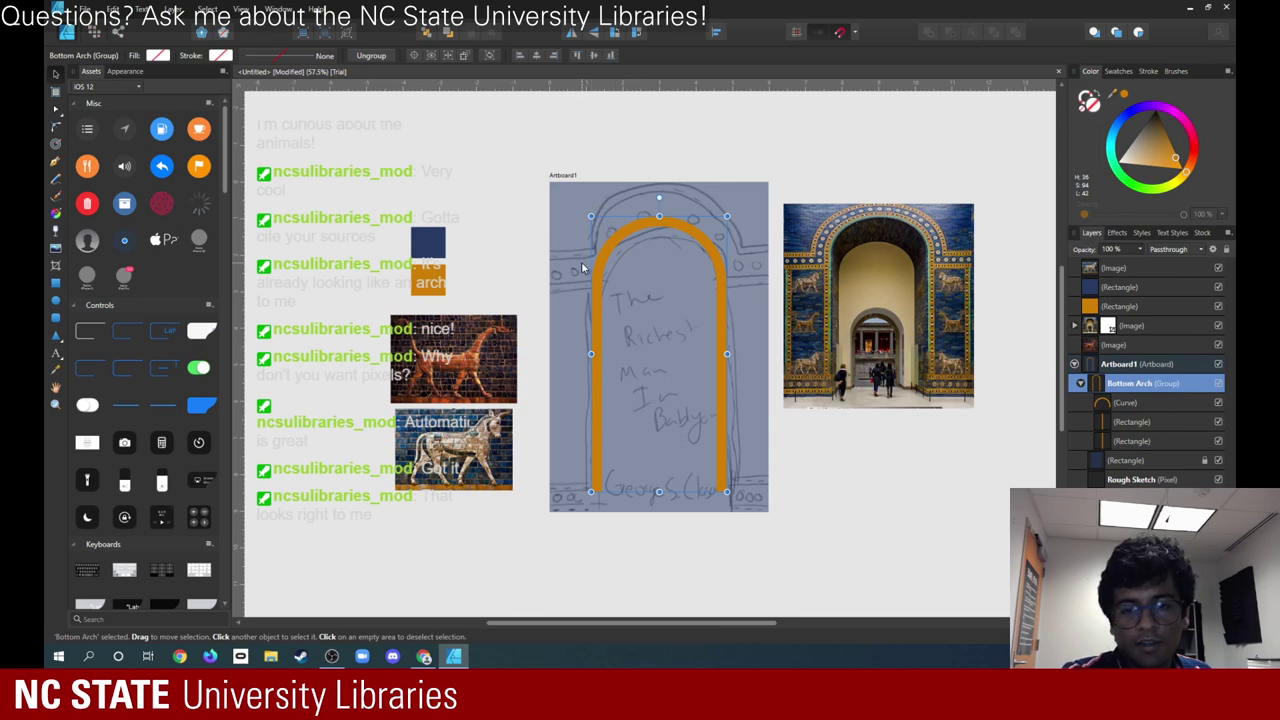
click(1125, 402)
scroll(644, 300, up, 5)
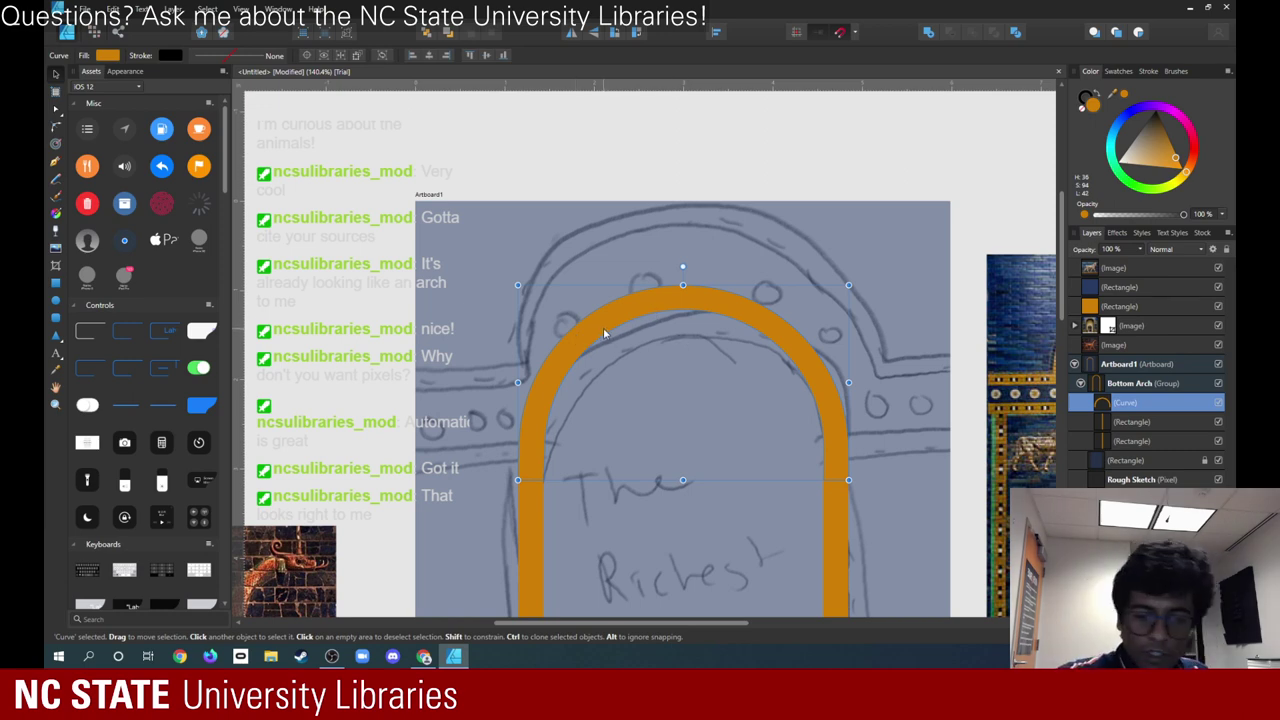
- Duplicate the orange arch, enlarge it above the inner arch, then minimize Designer to reach the browser
drag(609, 326, 492, 251)
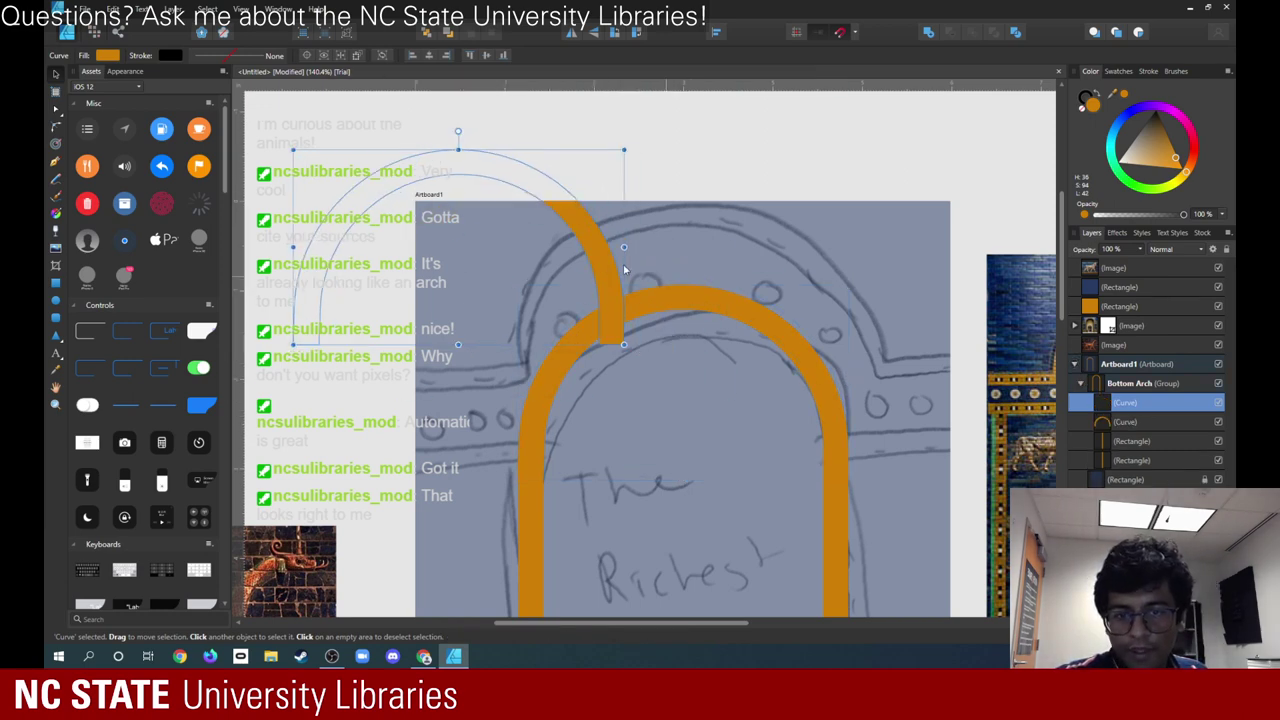
drag(735, 336, 822, 318)
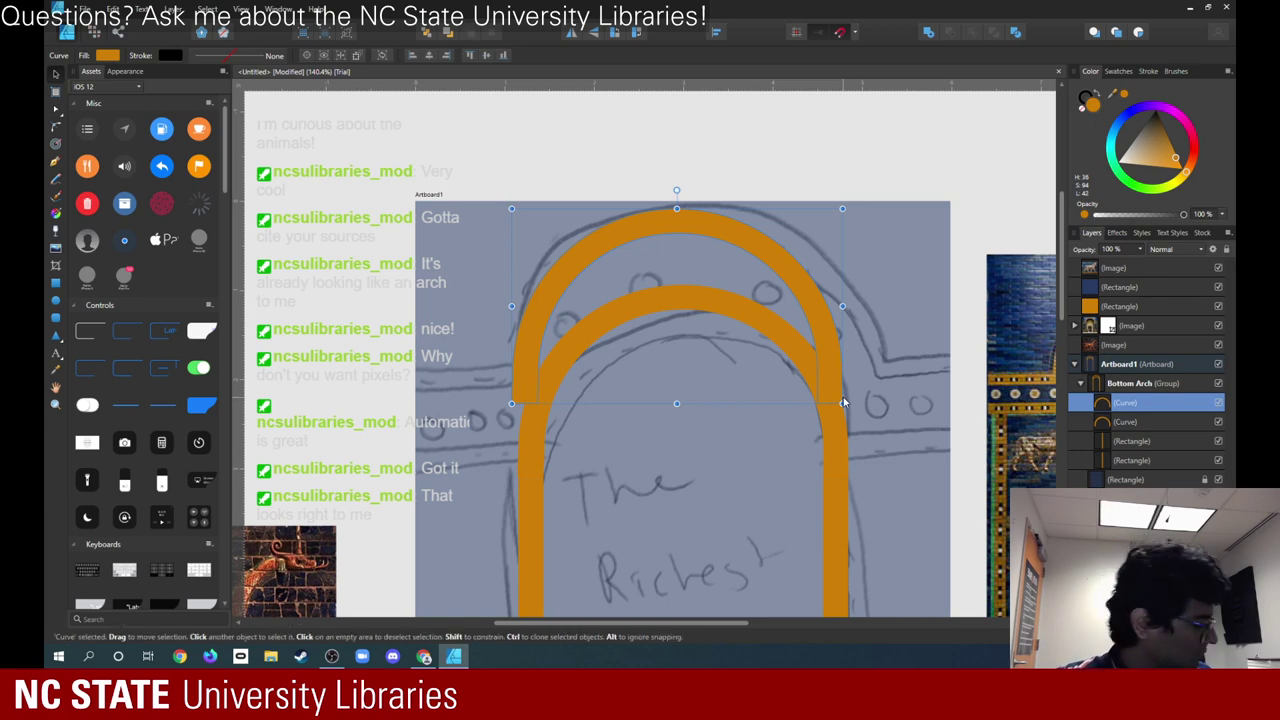
drag(842, 403, 950, 467)
drag(900, 335, 871, 342)
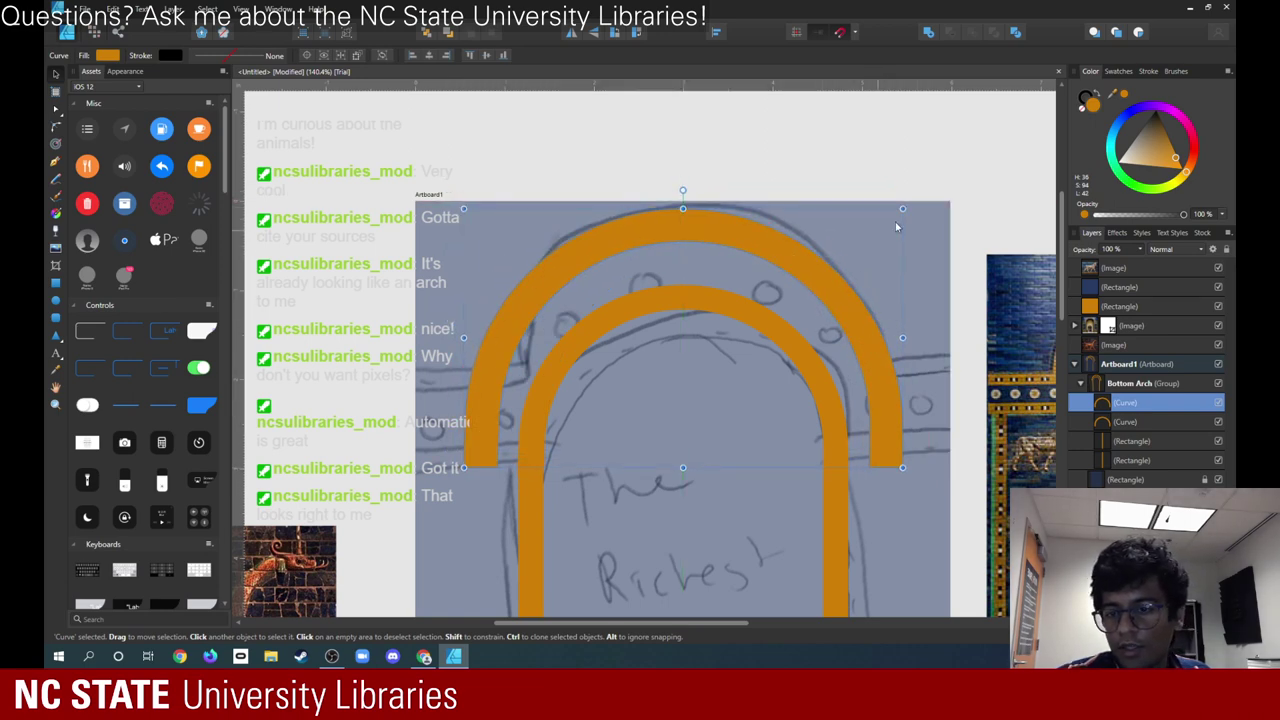
drag(902, 221, 855, 238)
mouse_move(813, 304)
mouse_down()
mouse_move(830, 382)
mouse_move(816, 372)
mouse_move(829, 306)
mouse_up()
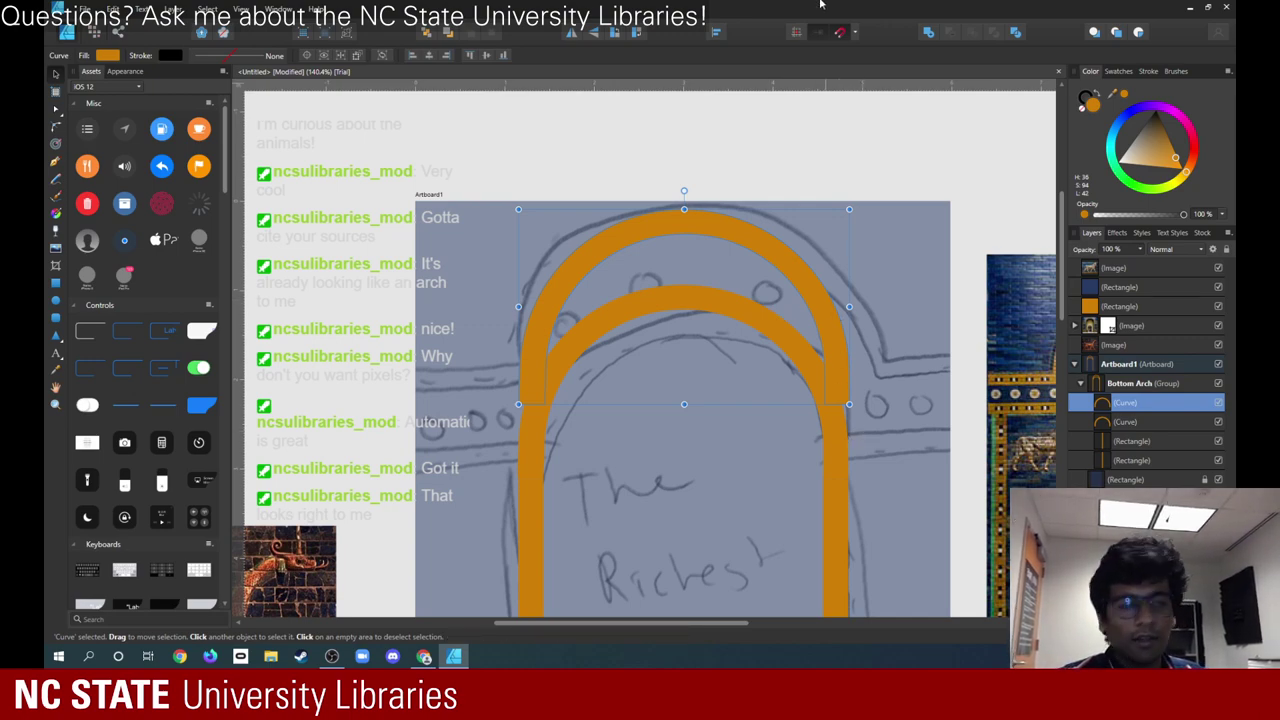
click(453, 656)
drag(203, 5, 48, 20)
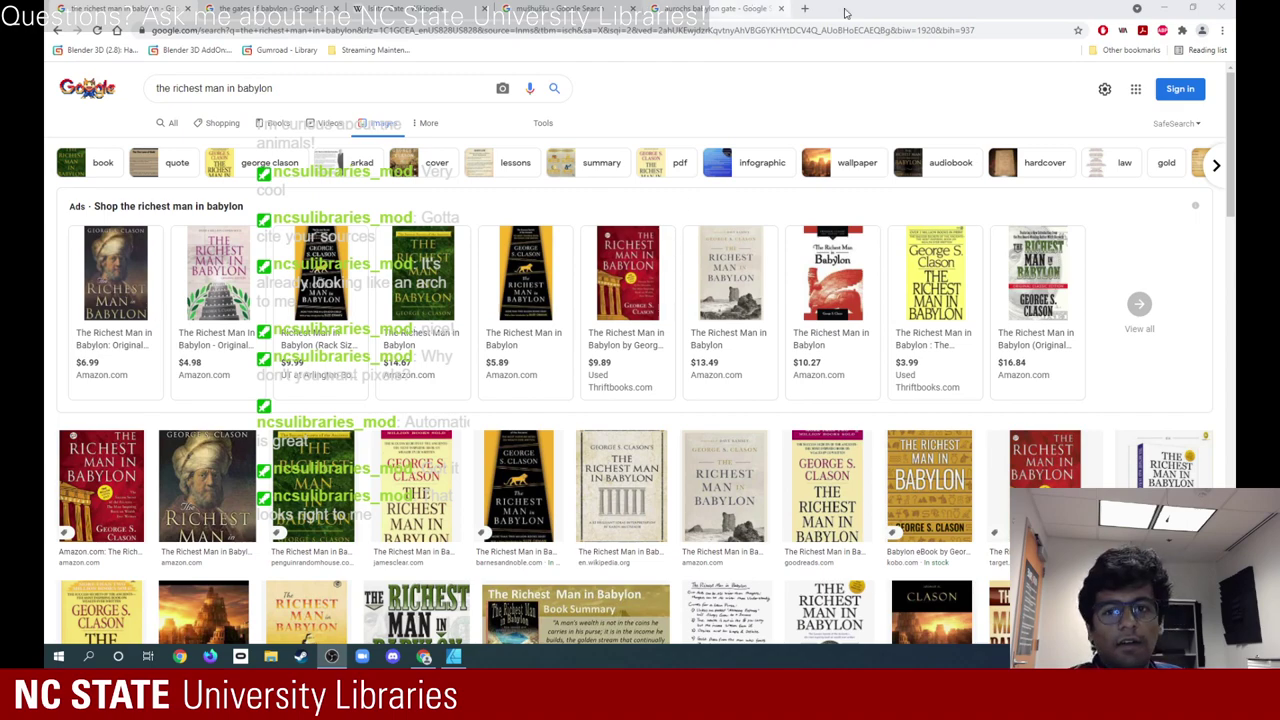
- Hide the Chrome book-cover image results and return to the Affinity Designer double arch
key(super+d)
key(super+d)
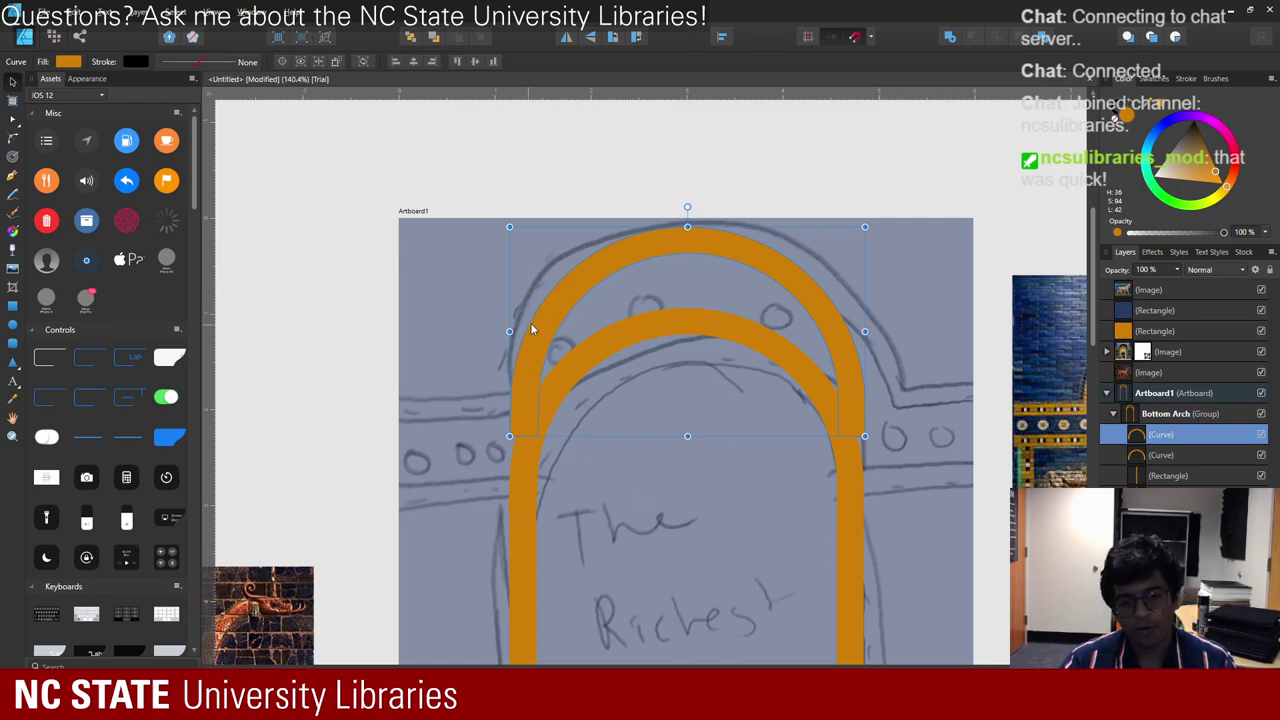
- Resize the outer orange arch wider and snap its crown to the artboard's top edge
mouse_move(573, 318)
mouse_down()
mouse_move(637, 346)
mouse_move(590, 296)
mouse_move(576, 324)
mouse_up()
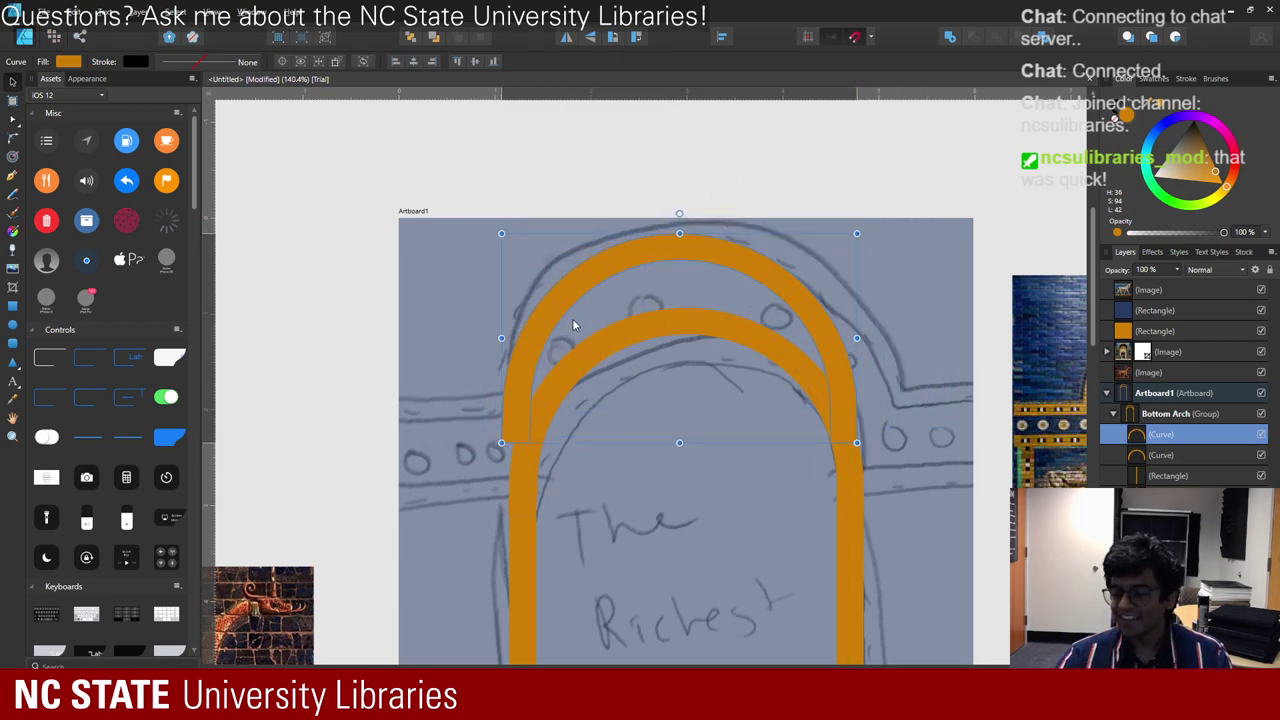
double_click(842, 428)
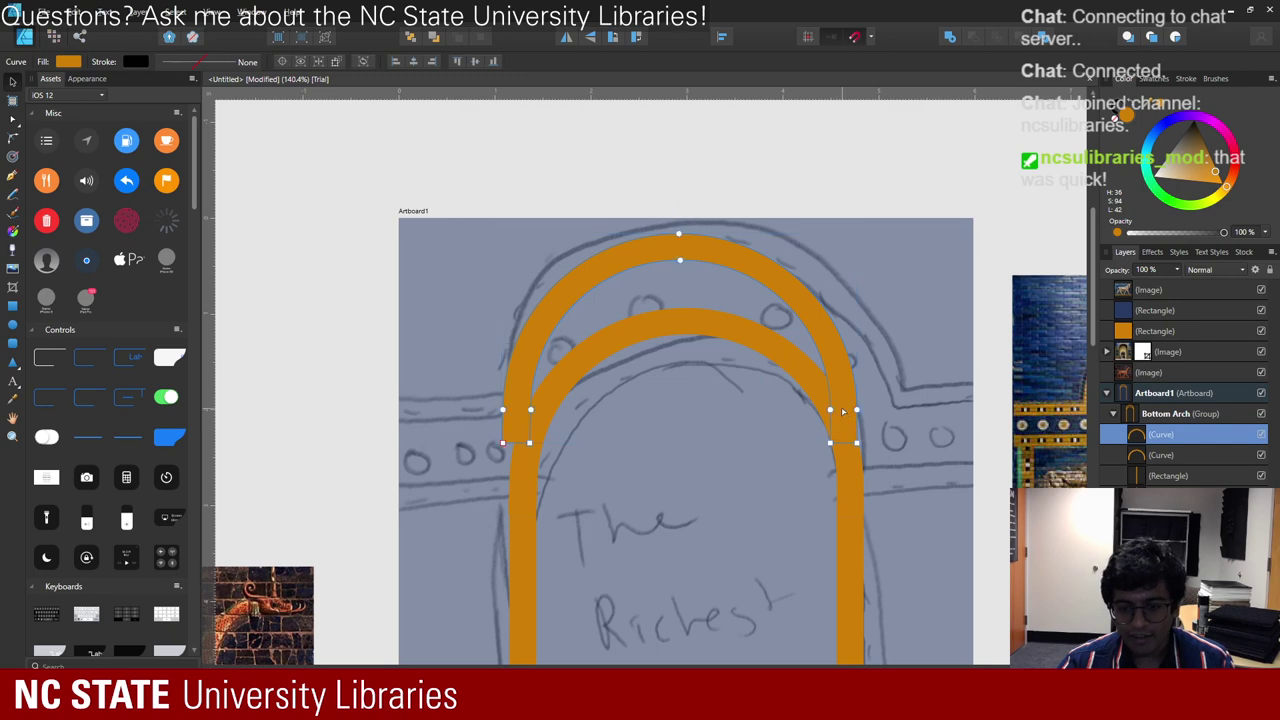
scroll(840, 425, up, 1)
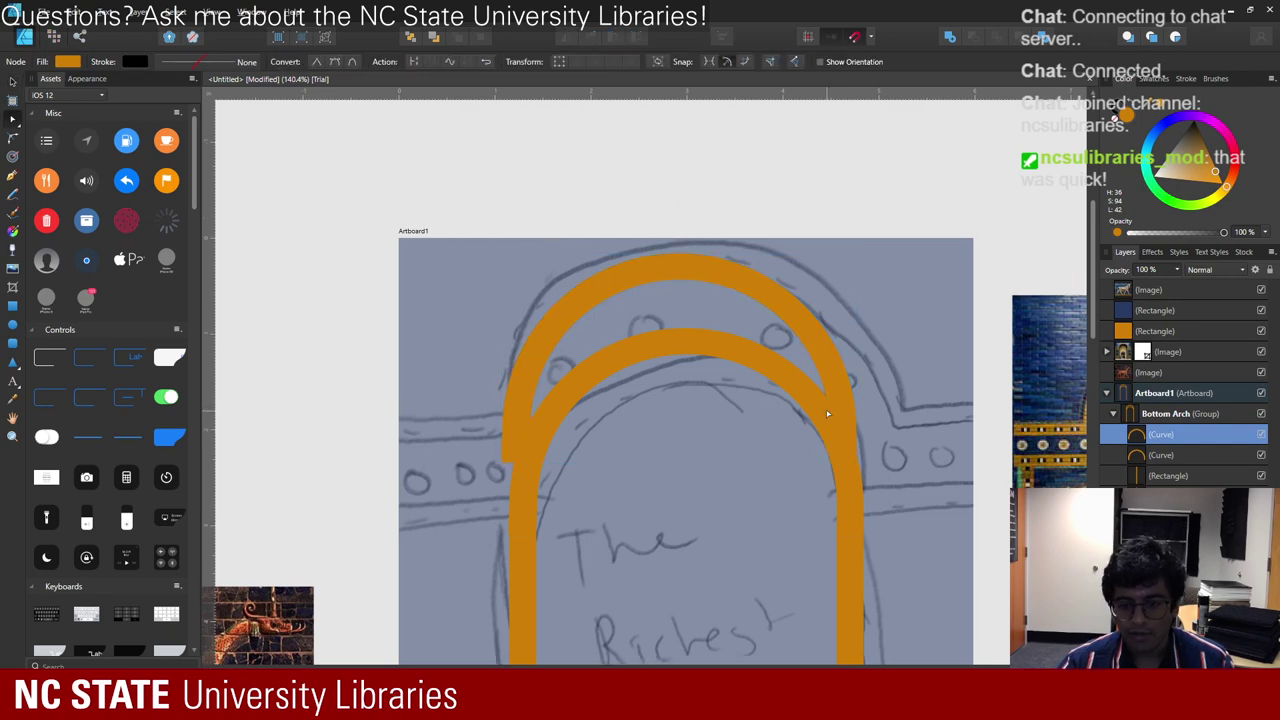
click(13, 81)
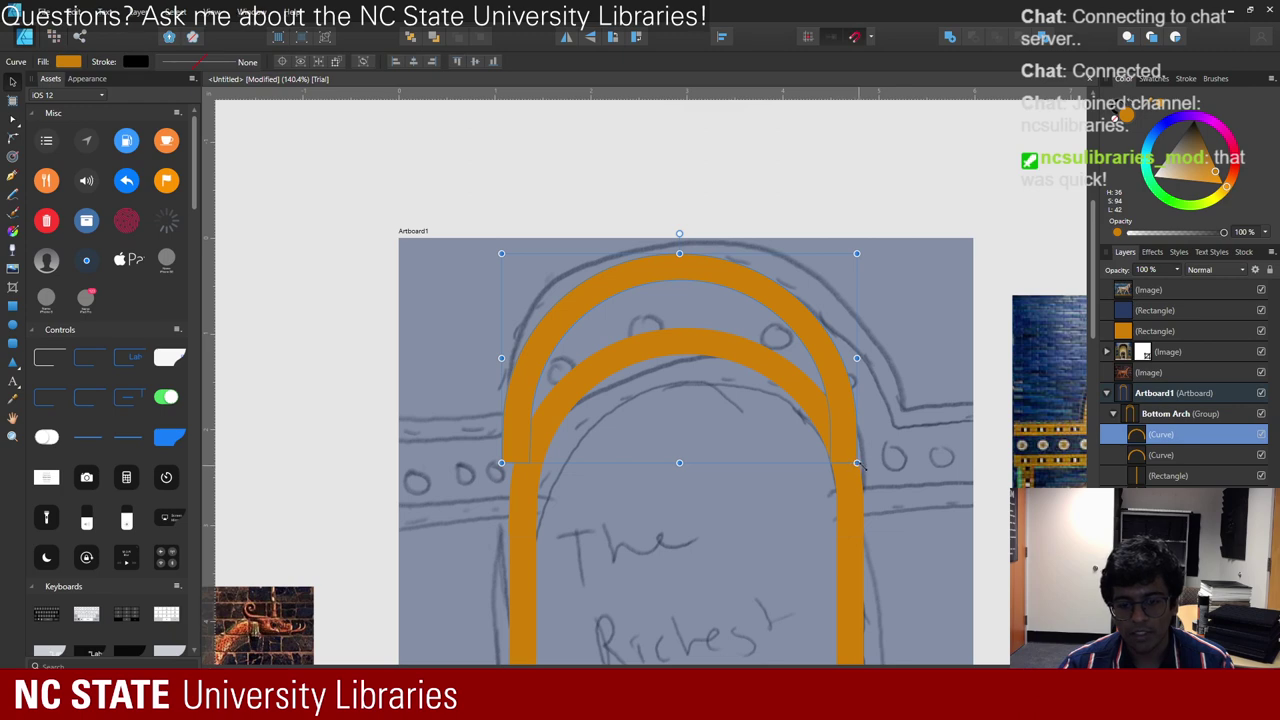
drag(856, 463, 909, 500)
drag(896, 490, 895, 466)
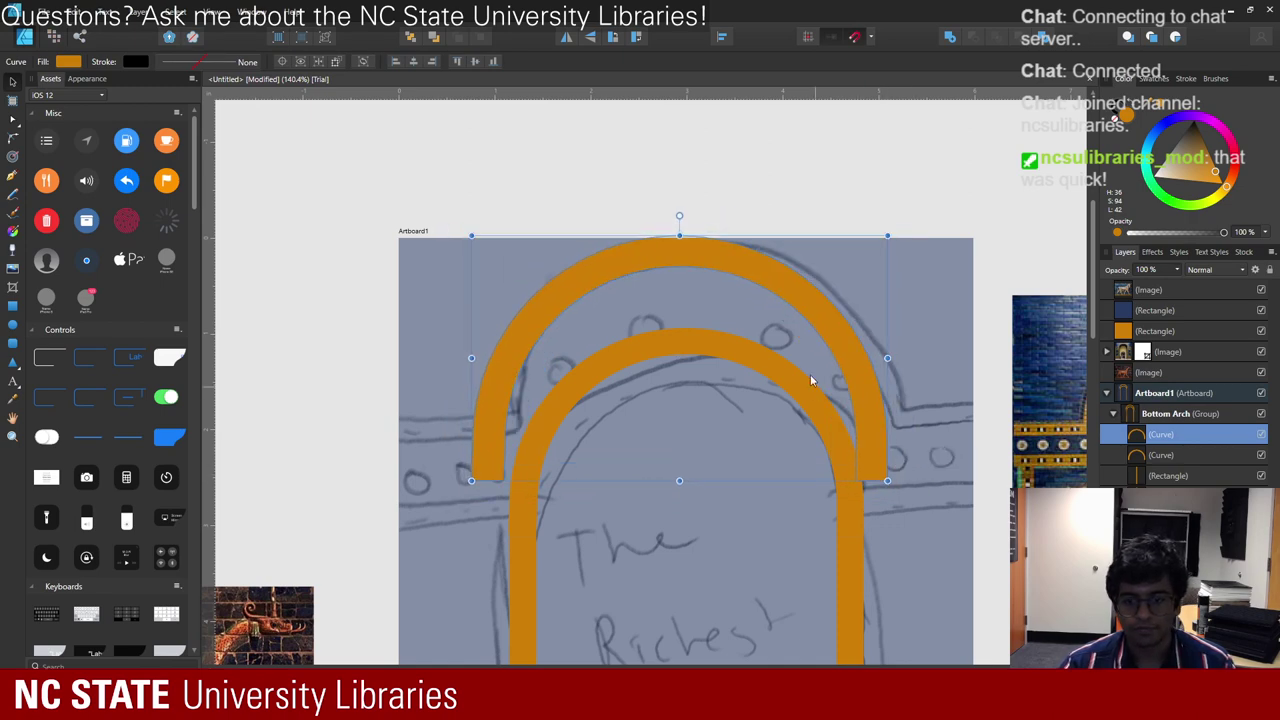
drag(828, 312, 845, 323)
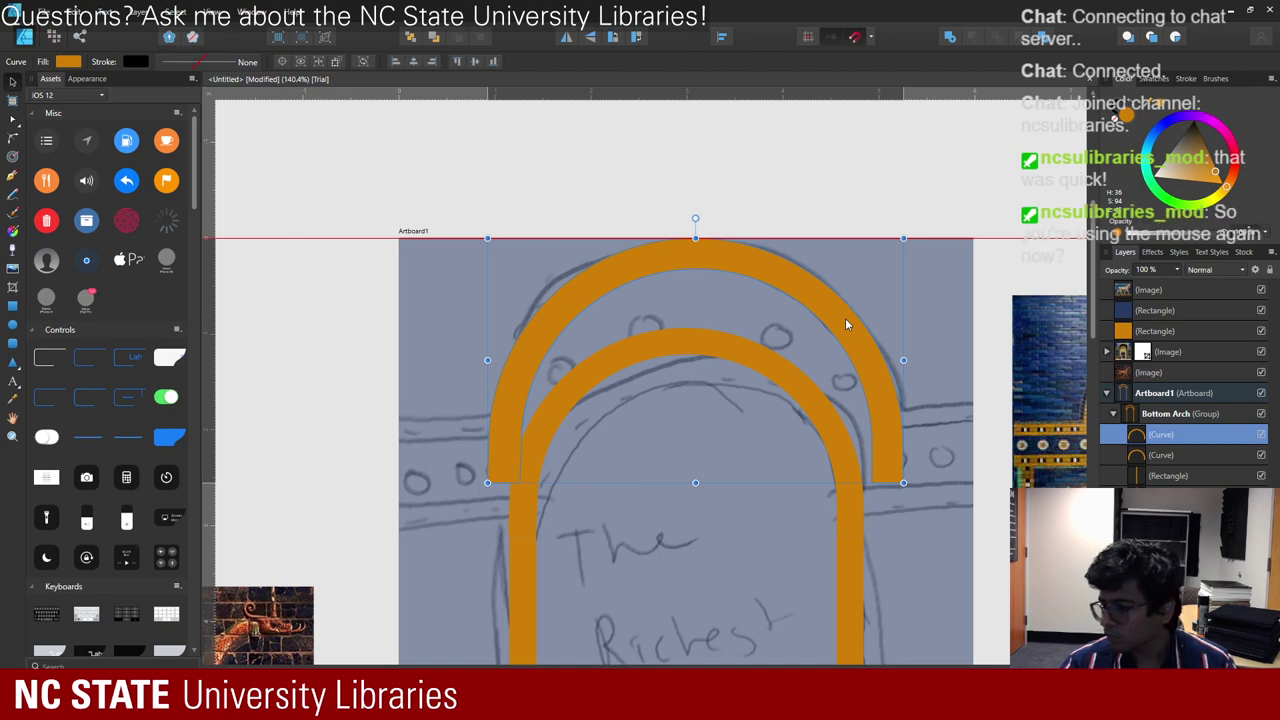
drag(846, 324, 846, 324)
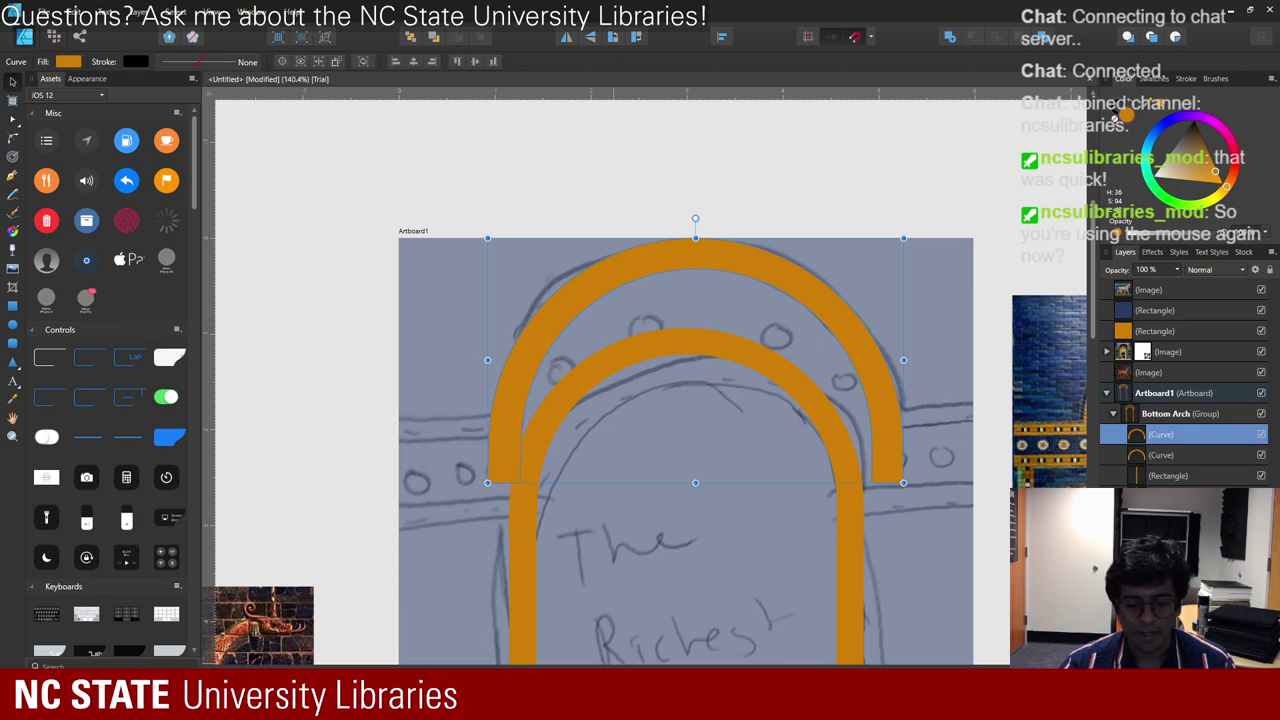
scroll(866, 560, down, 3)
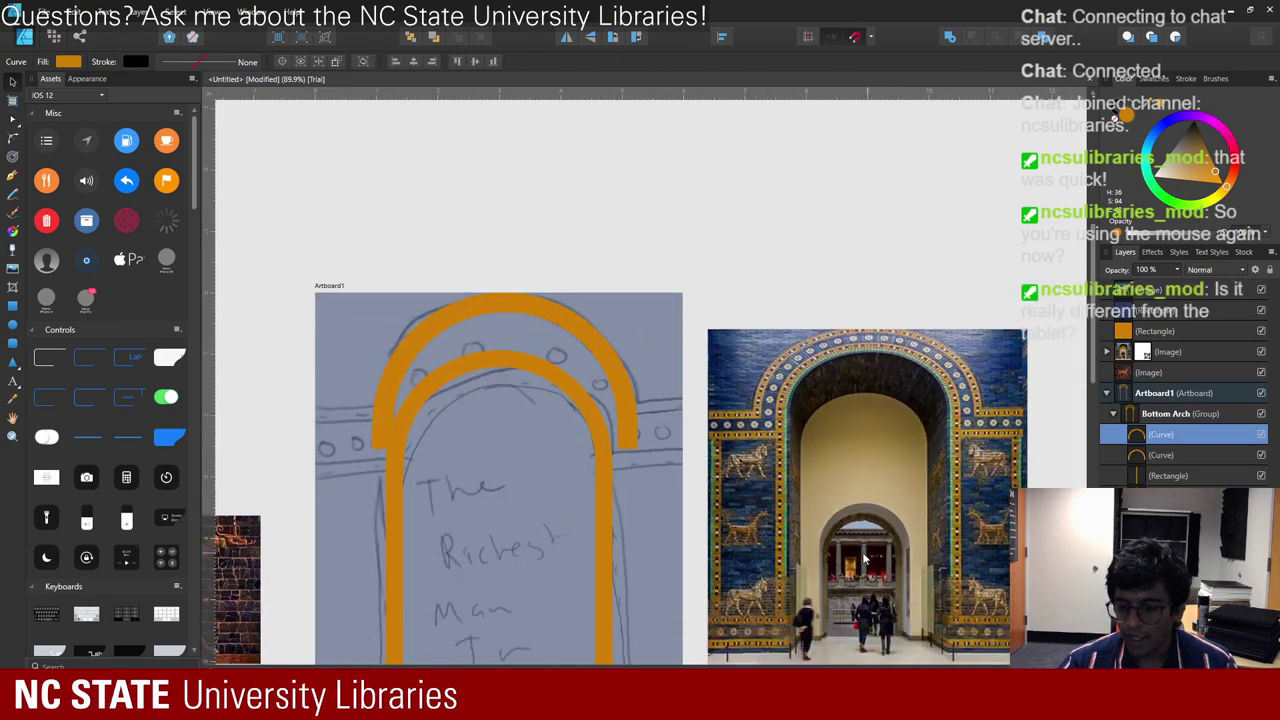
- Move the gate reference photo farther right, away from the cover
scroll(866, 560, down, 2)
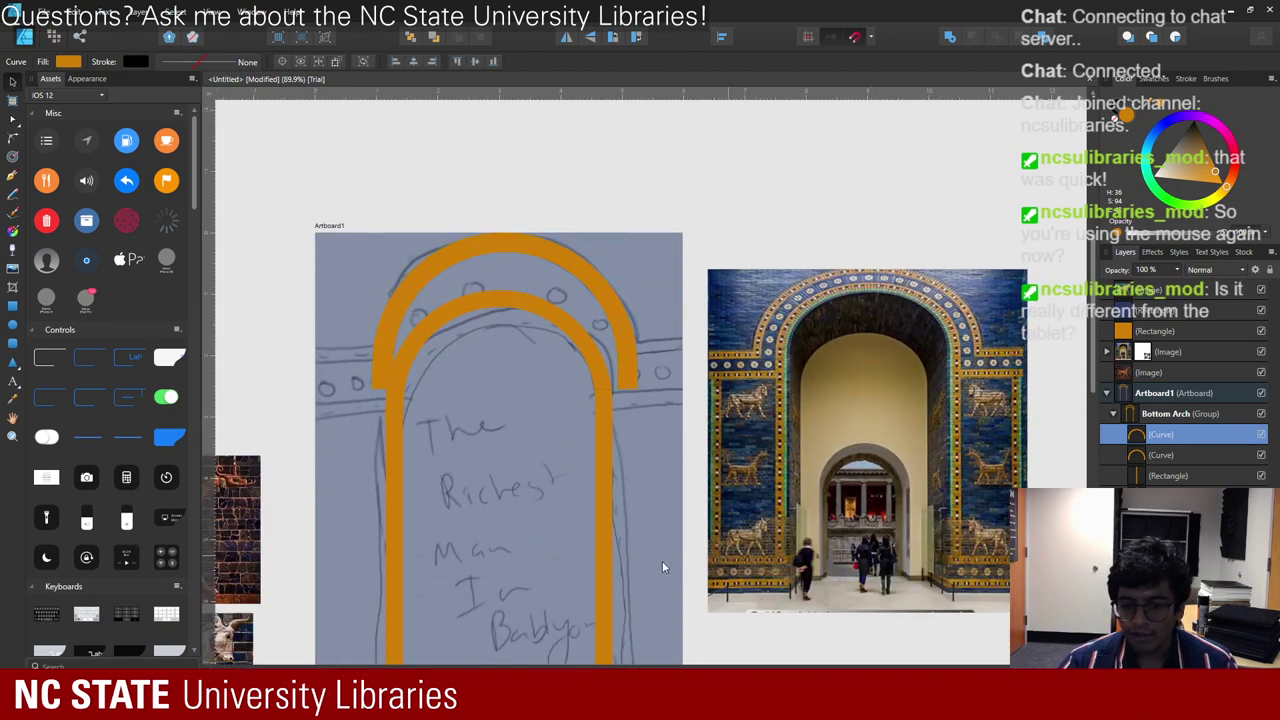
click(903, 413)
mouse_move(760, 448)
mouse_down()
mouse_move(743, 429)
mouse_move(420, 430)
mouse_move(663, 427)
mouse_move(499, 422)
mouse_move(419, 443)
mouse_move(408, 489)
mouse_move(914, 333)
mouse_move(888, 375)
mouse_up()
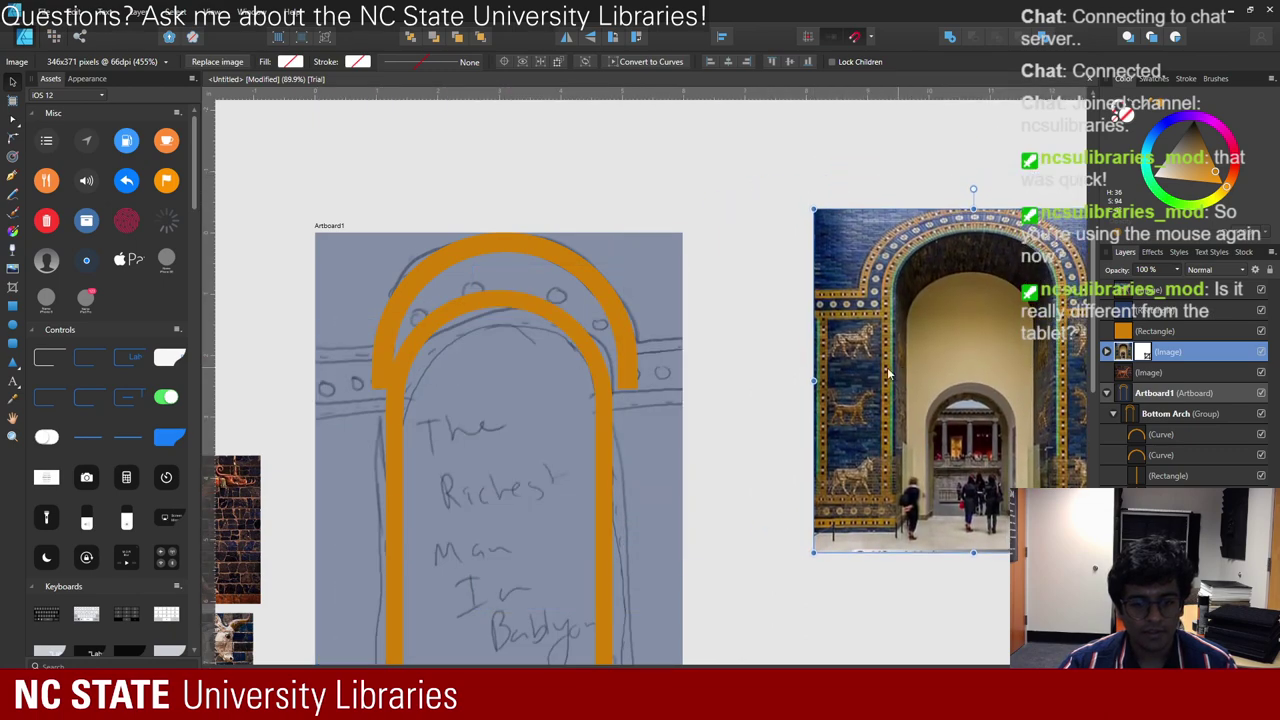
scroll(433, 332, up, 5)
scroll(915, 220, down, 4)
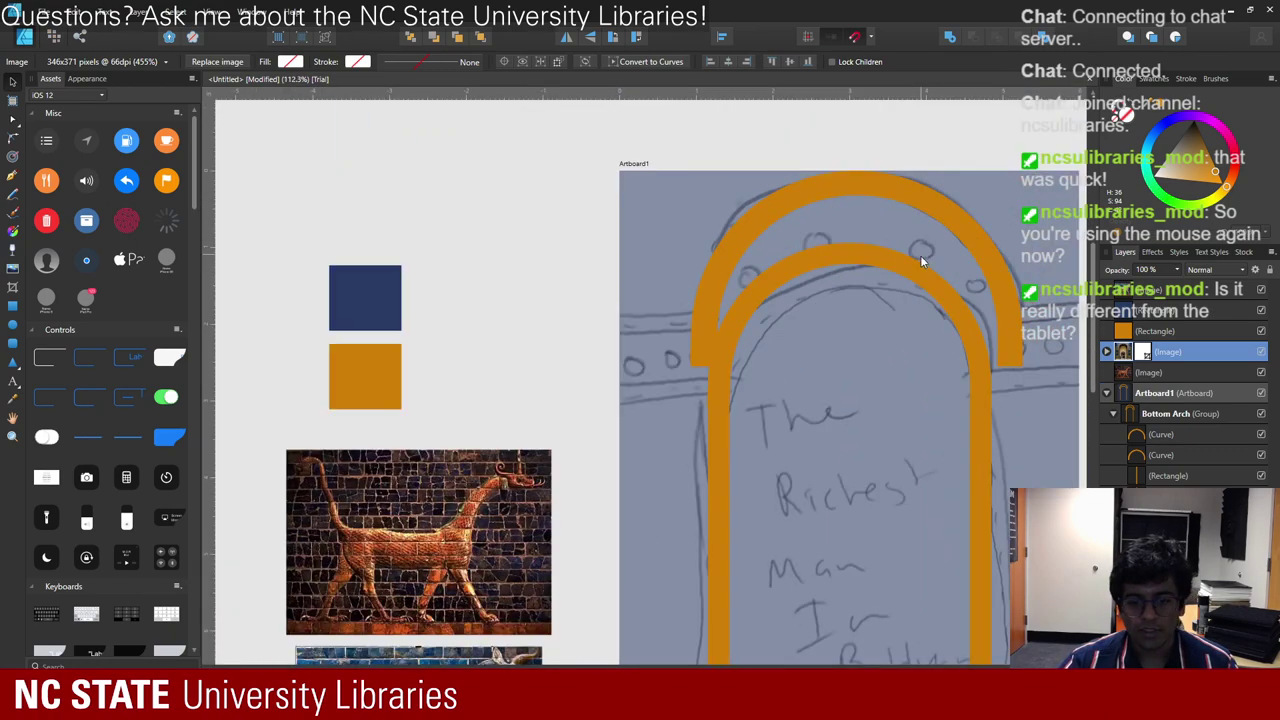
drag(922, 262, 790, 380)
- Line the rough sketch's edge up with the artboard edge and deselect it
click(596, 330)
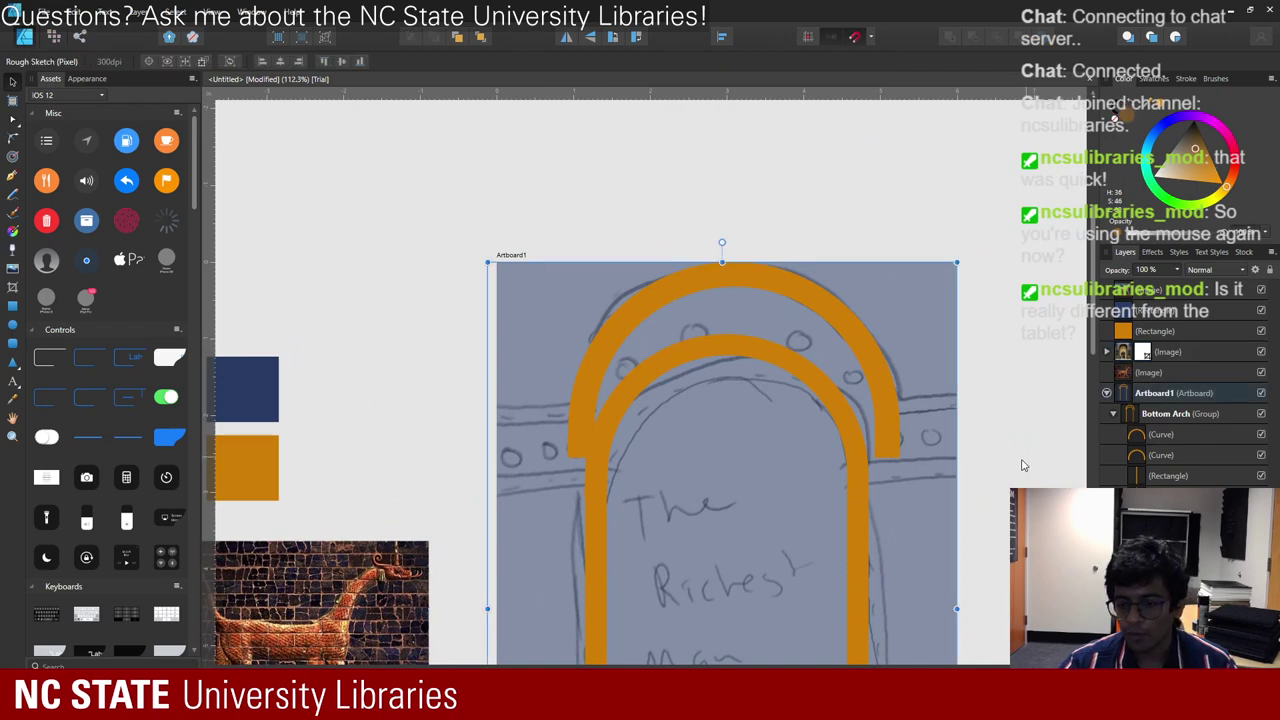
scroll(1010, 480, down, 3)
drag(1010, 480, 833, 426)
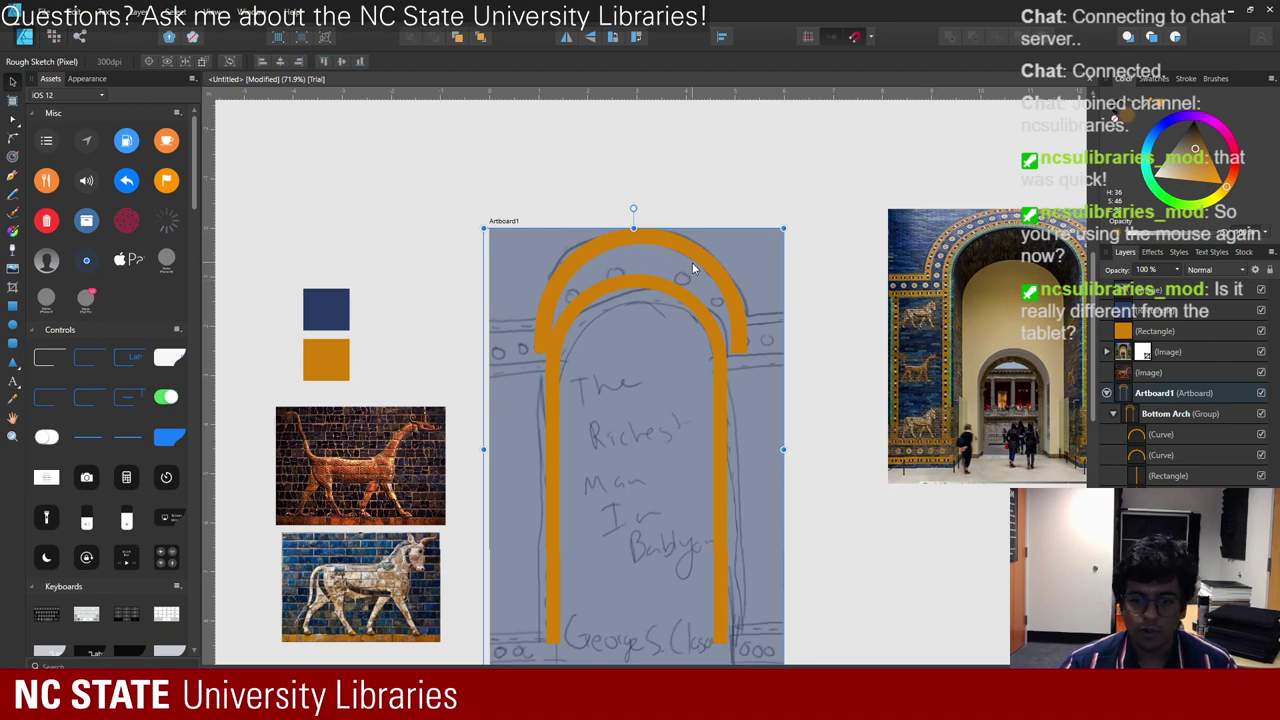
drag(765, 300, 767, 291)
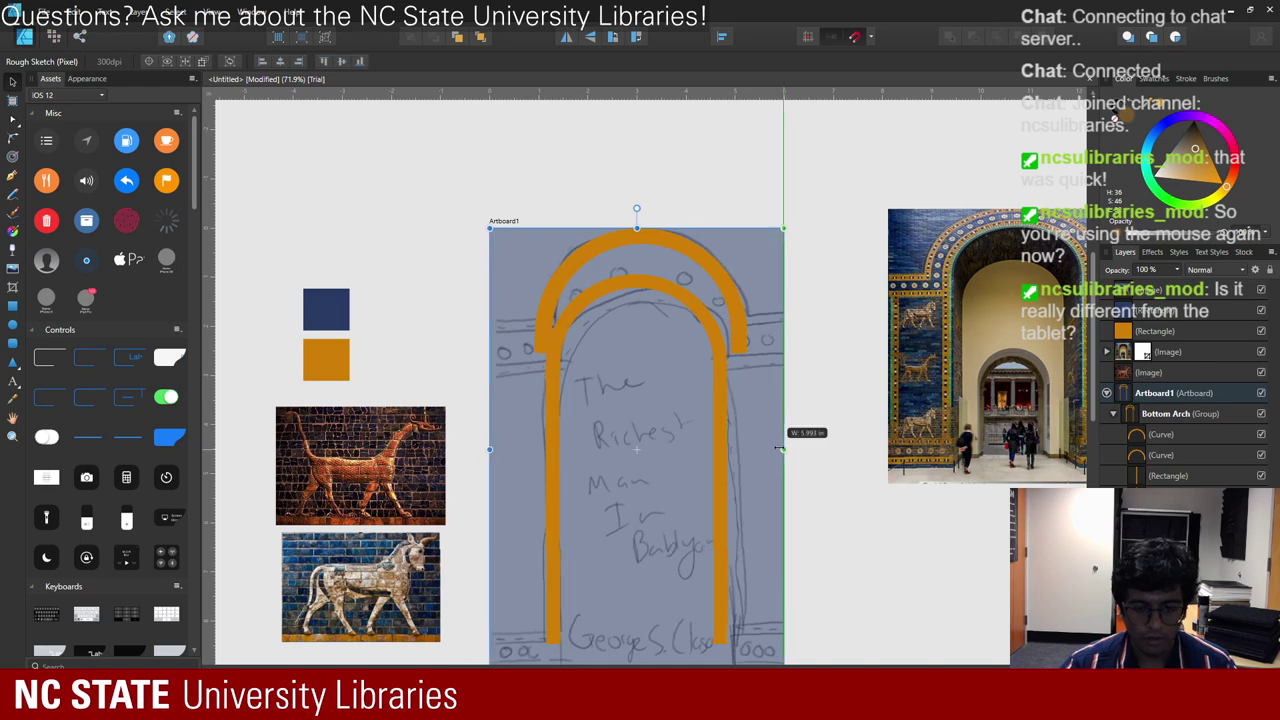
click(837, 421)
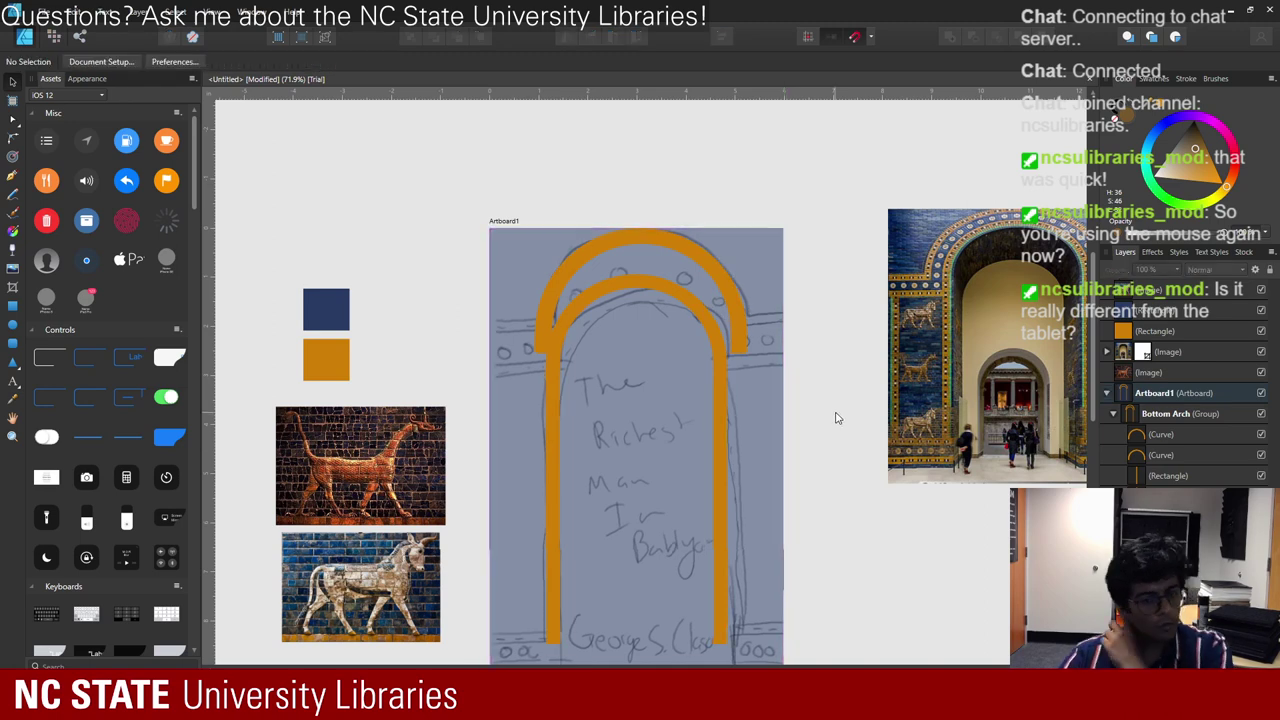
- Check the Bottom Arch group's contents, collapse and deselect it, then pick the Ellipse Tool
click(708, 262)
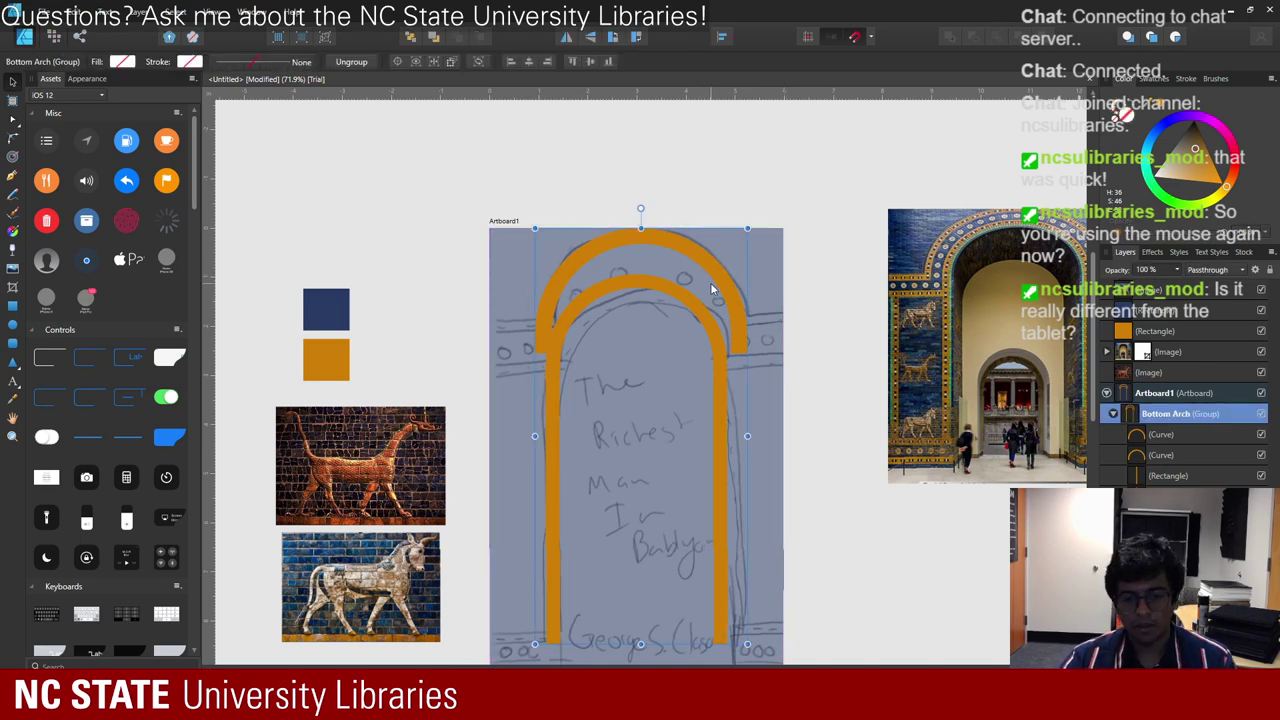
click(1162, 436)
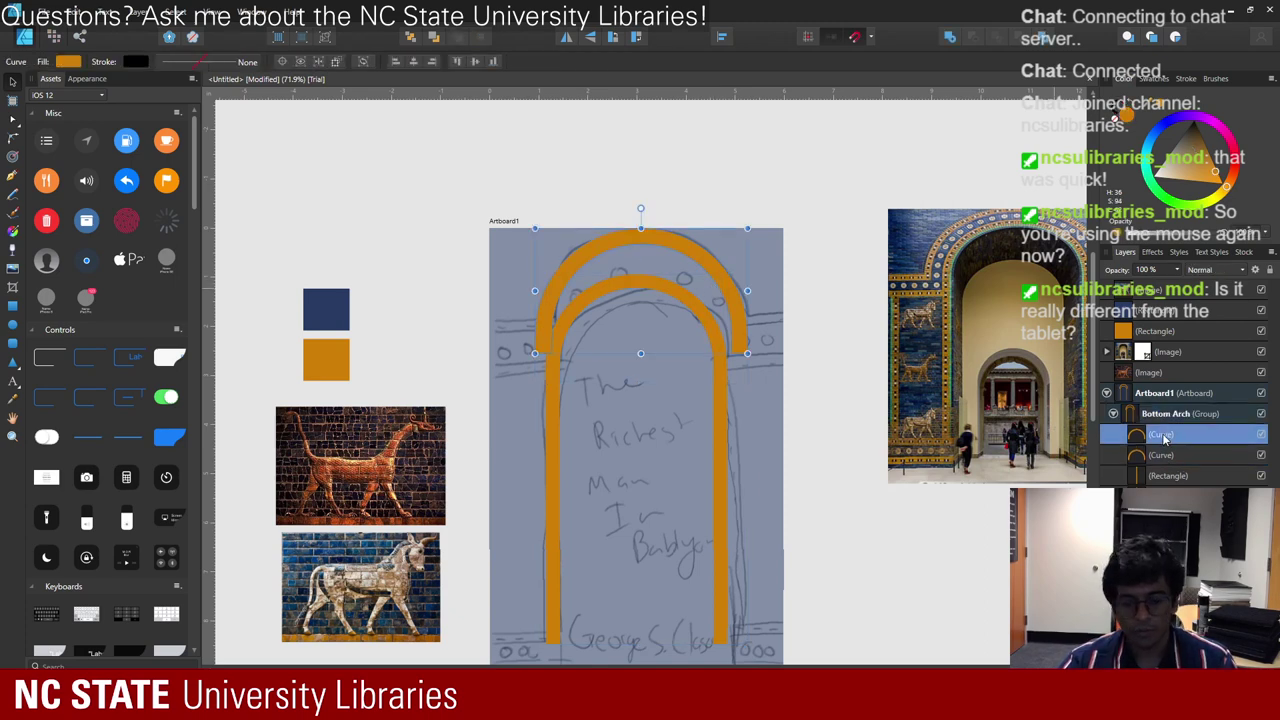
click(1113, 413)
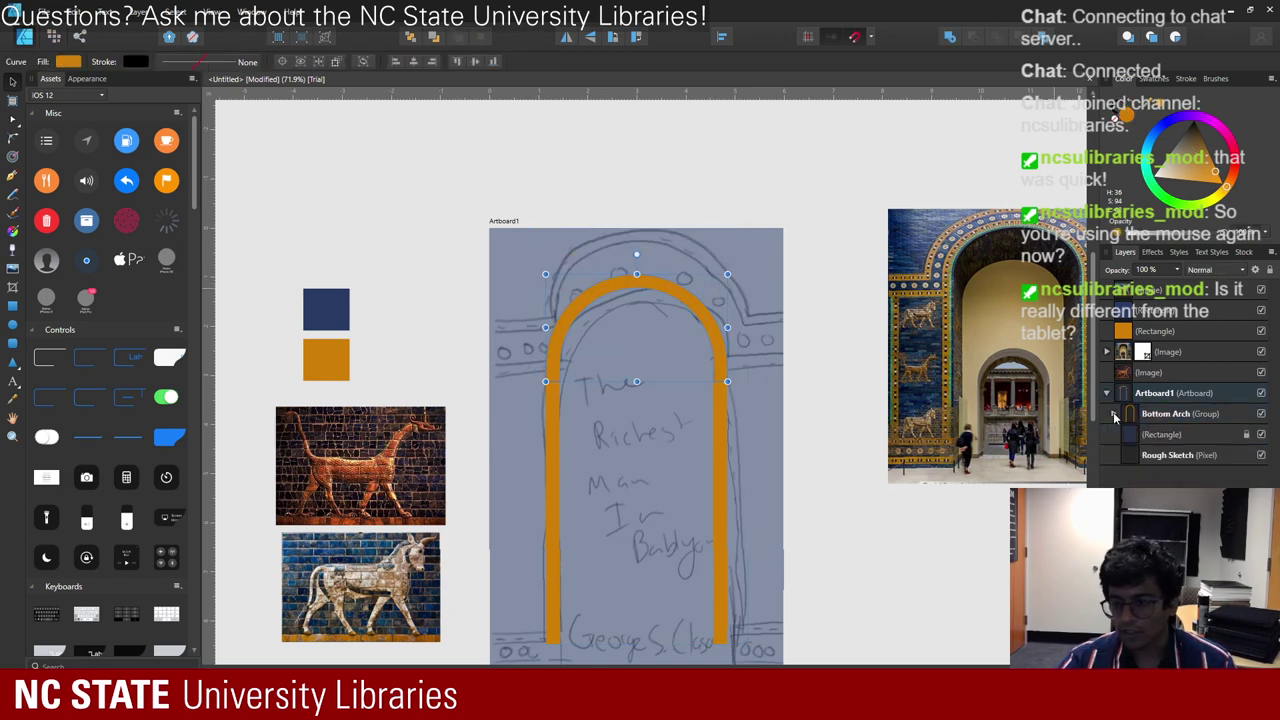
click(921, 517)
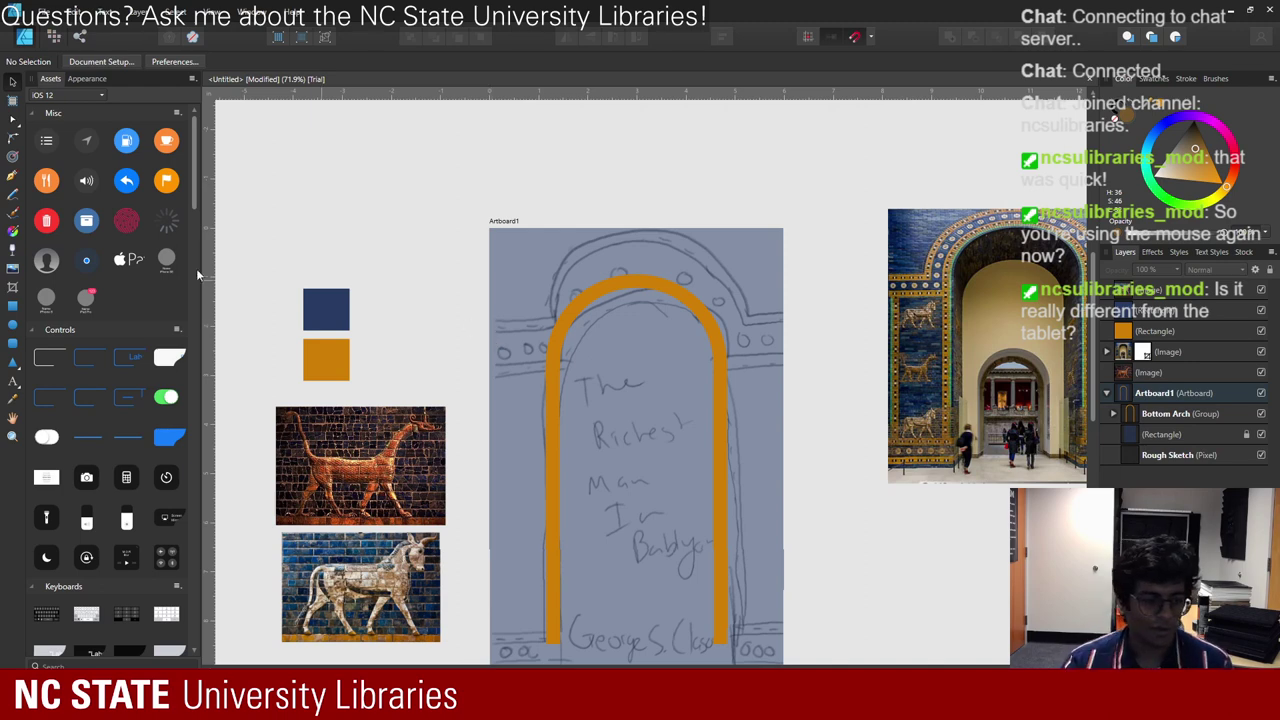
click(12, 323)
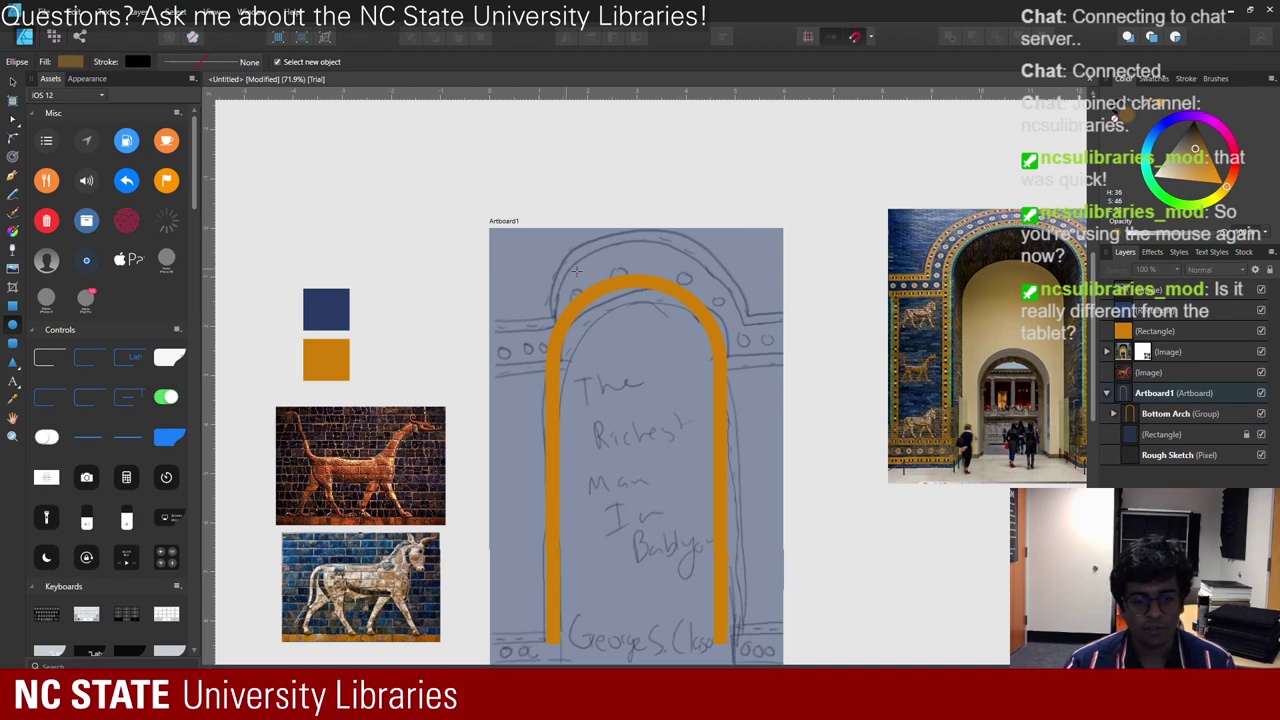
- Draw a brown circle off the artboard, shrink it, and drag it onto the cover's top
scroll(576, 270, down, 5)
mouse_move(369, 145)
mouse_down()
mouse_move(497, 258)
mouse_move(434, 206)
mouse_move(443, 215)
mouse_up()
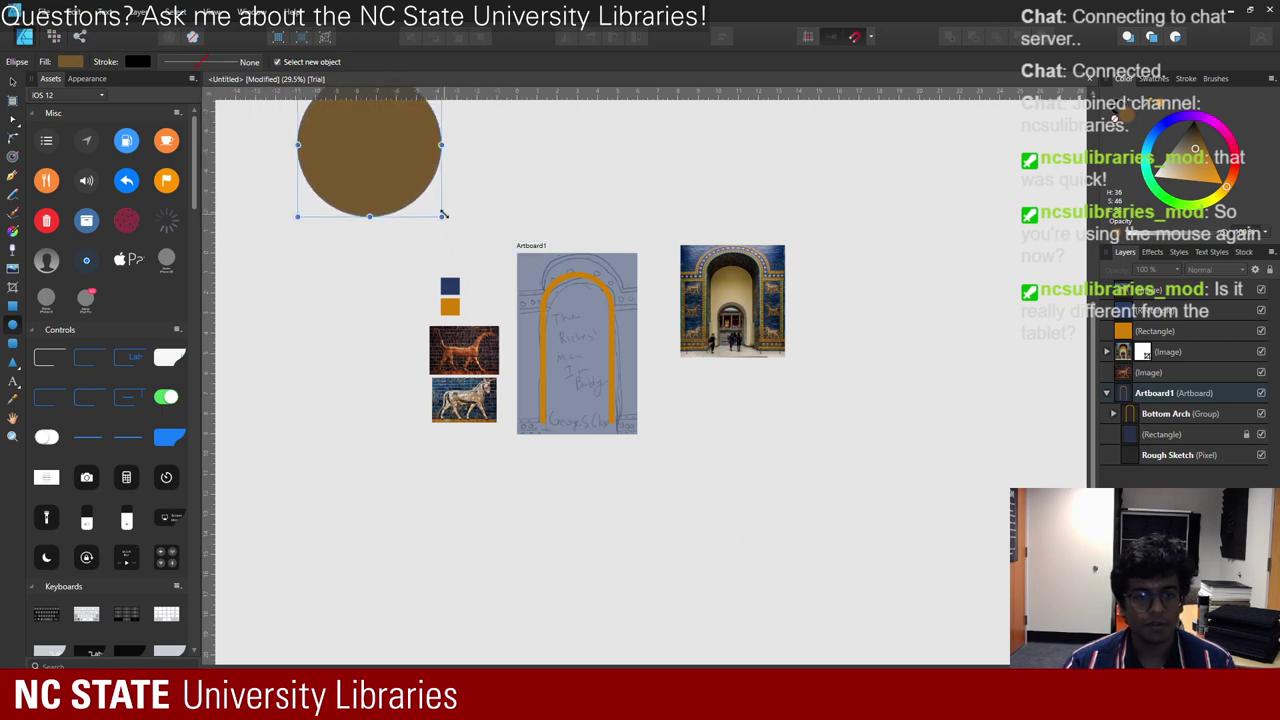
drag(378, 145, 348, 362)
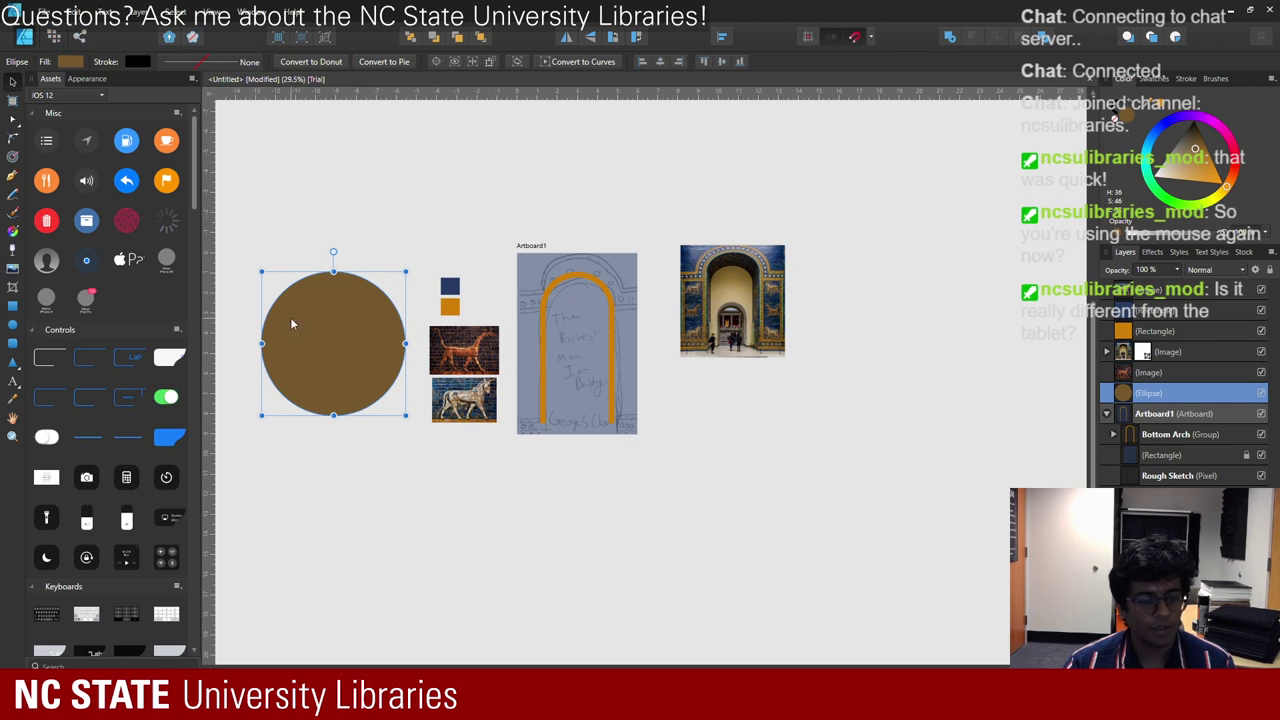
drag(405, 272, 378, 299)
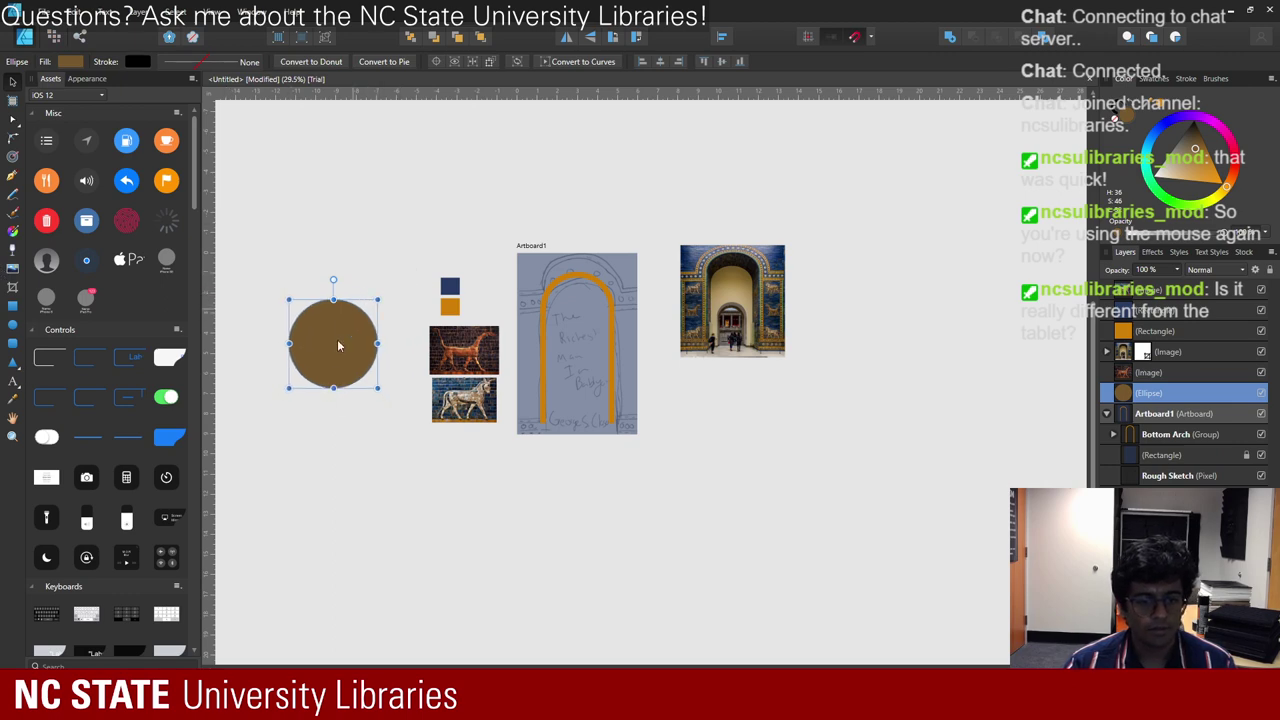
drag(338, 346, 582, 298)
- Centre the brown circle horizontally, snapped against the artboard's top edge
scroll(590, 282, up, 3)
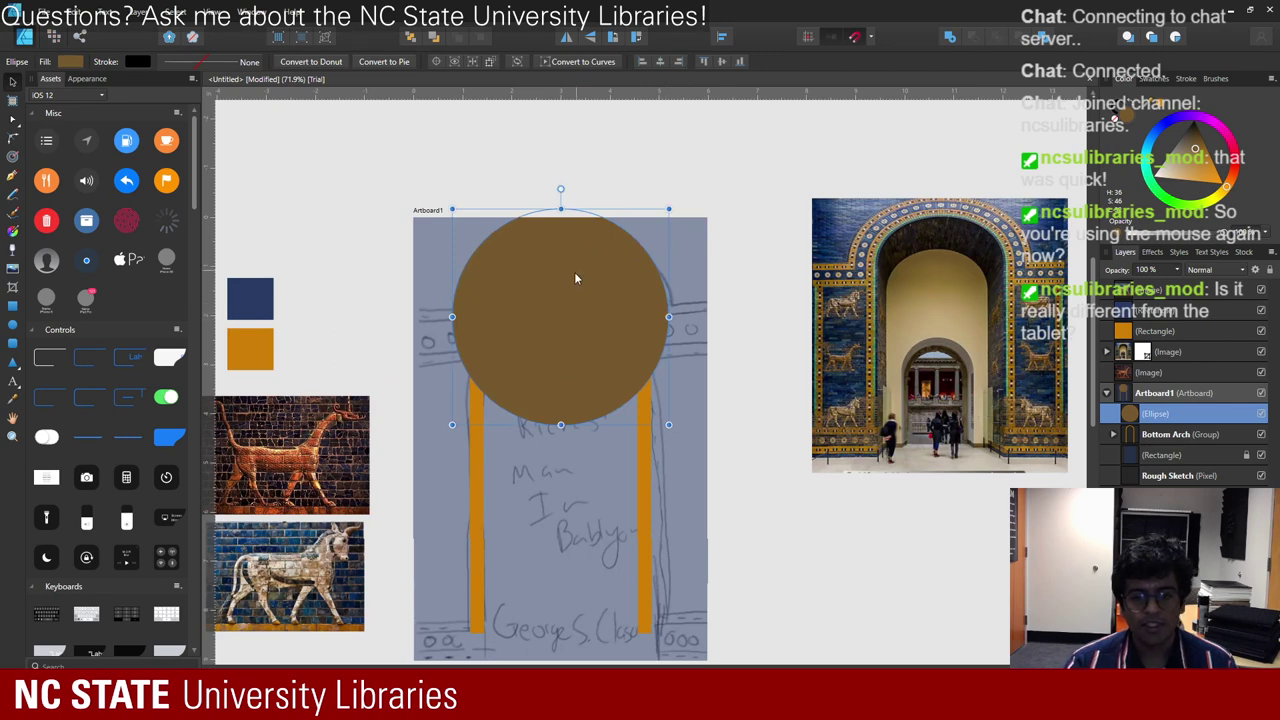
drag(574, 276, 577, 293)
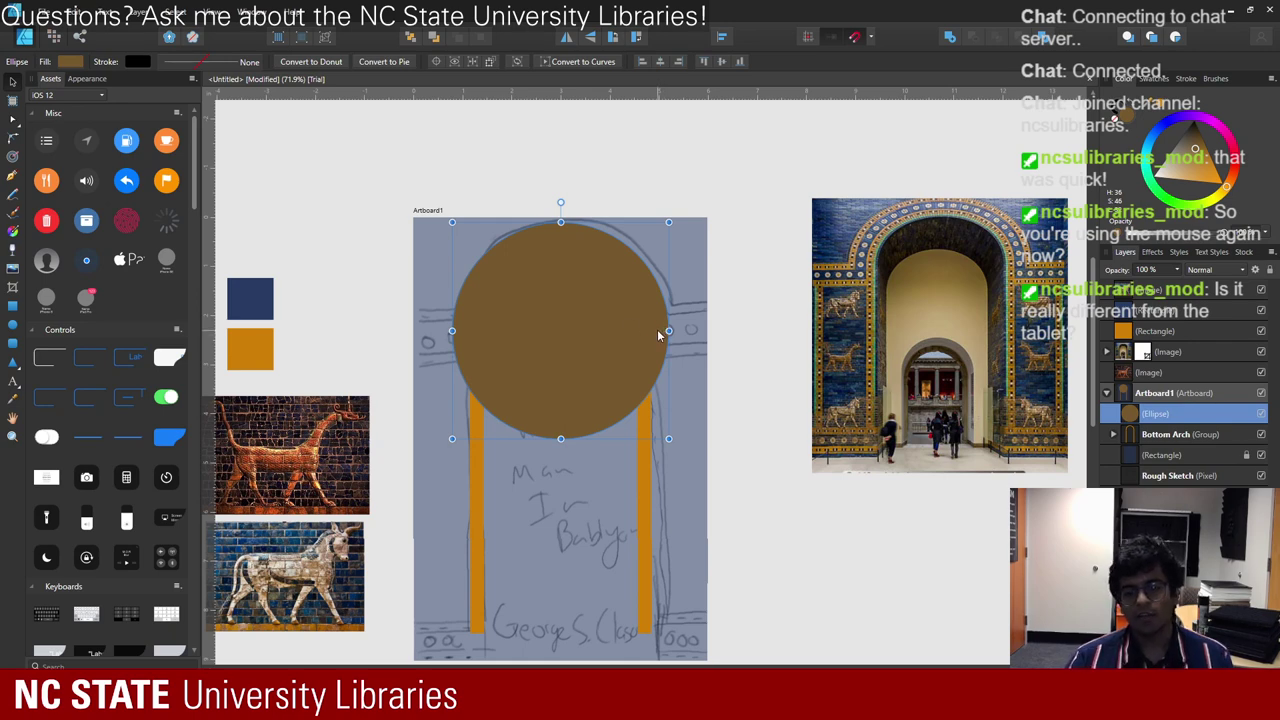
drag(558, 314, 467, 331)
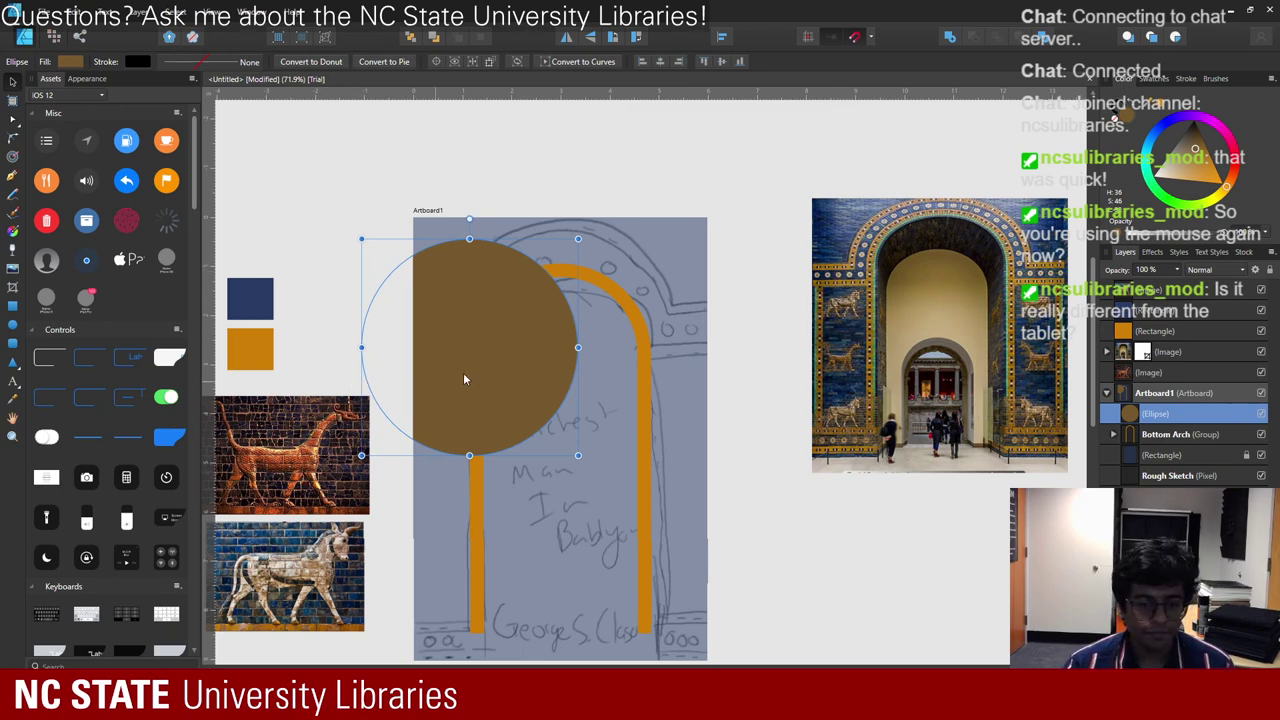
drag(464, 378, 673, 325)
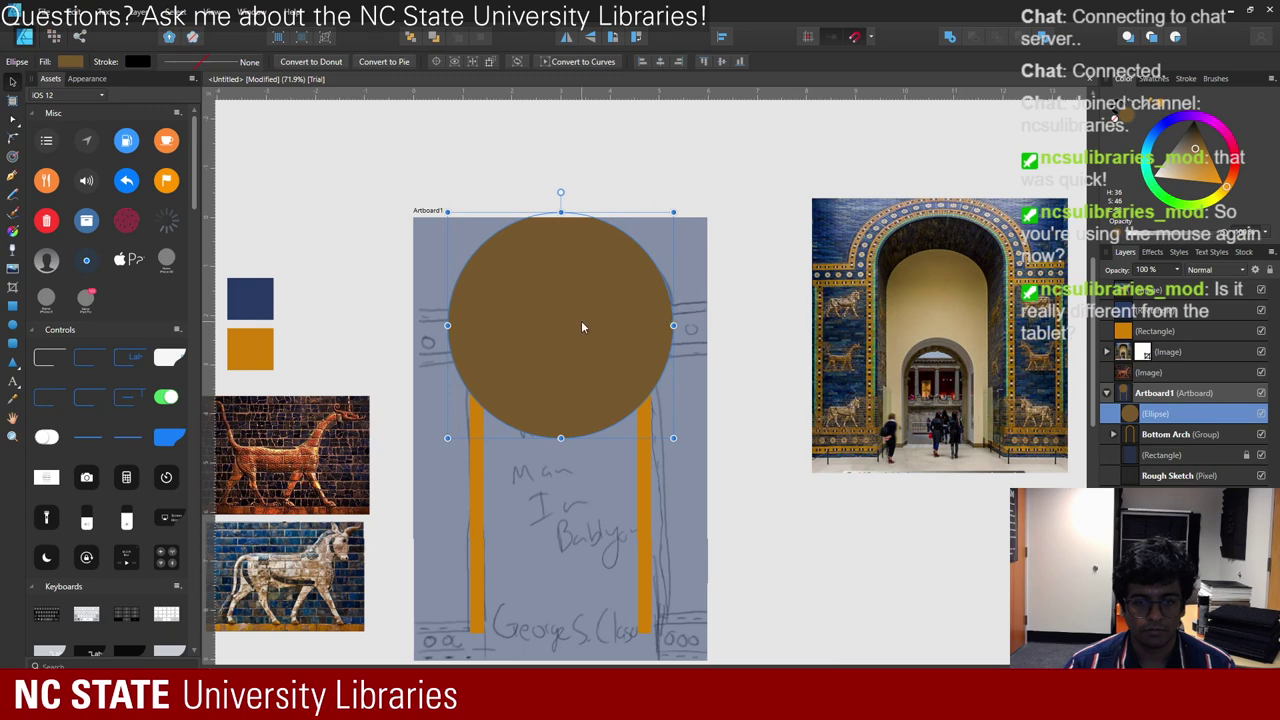
drag(583, 327, 599, 329)
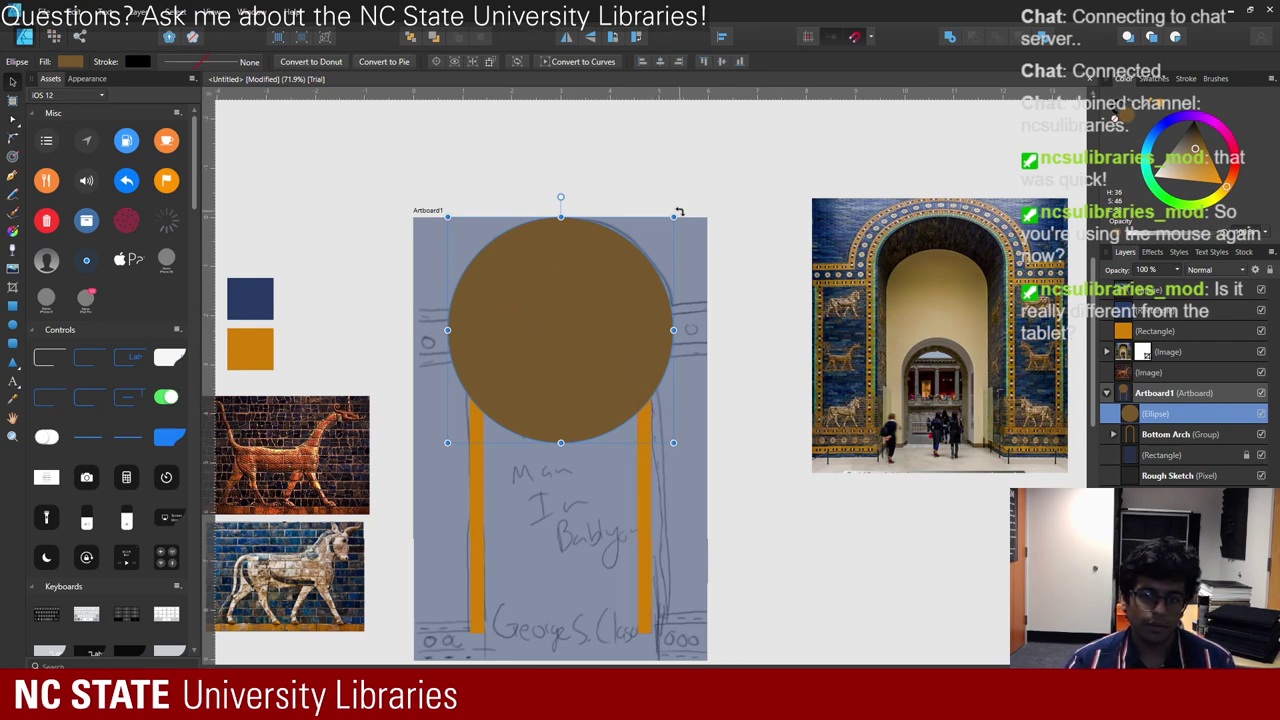
- Shrink the circle slightly and settle it over the arch's rounded top
drag(671, 218, 665, 225)
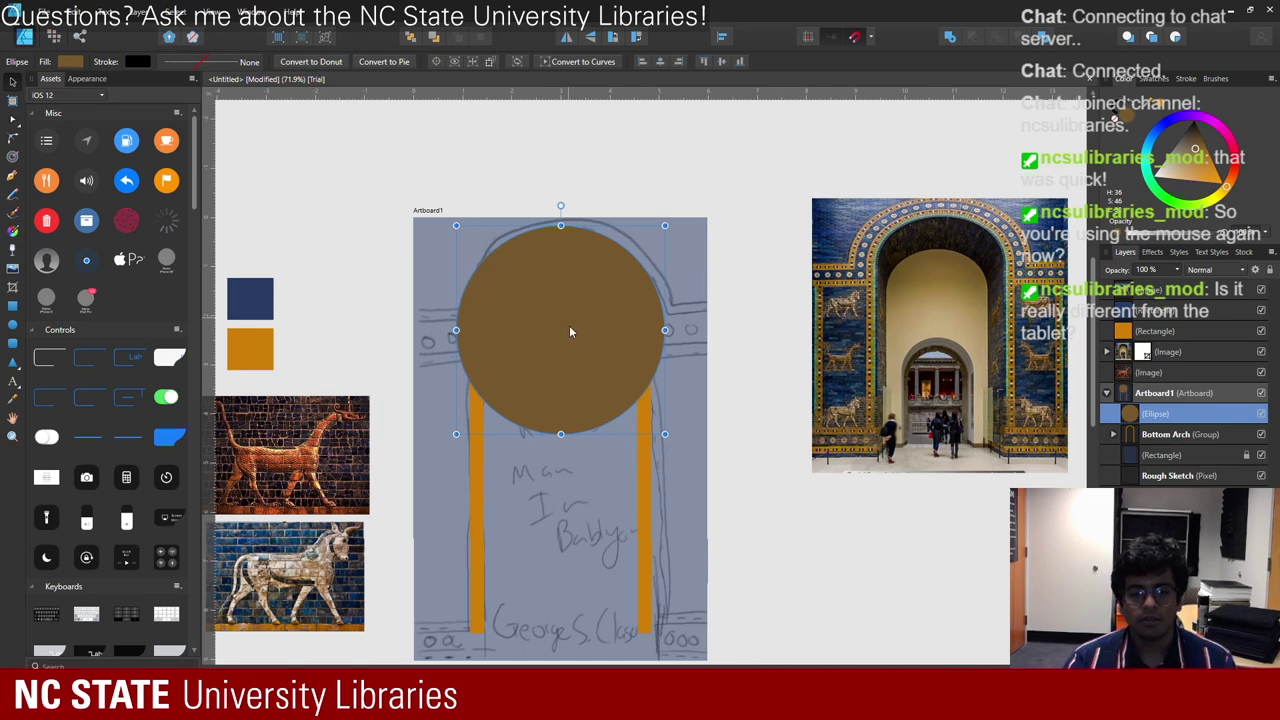
drag(570, 332, 570, 450)
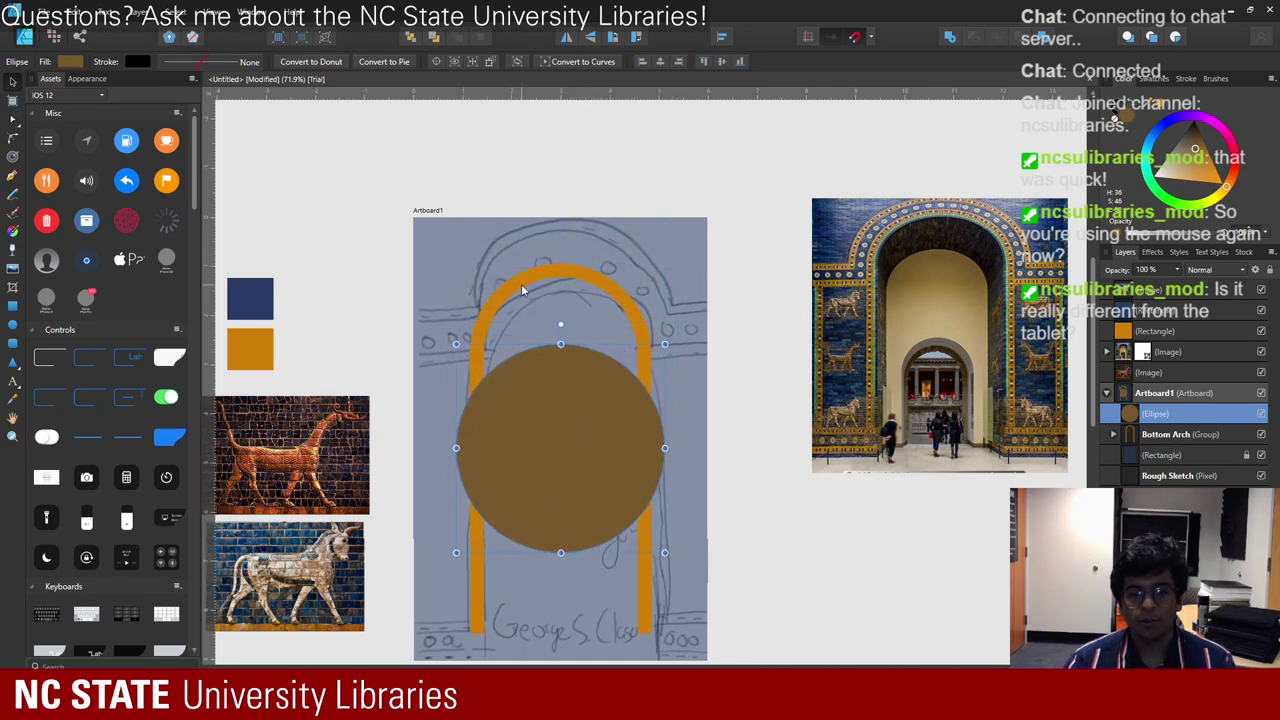
click(520, 290)
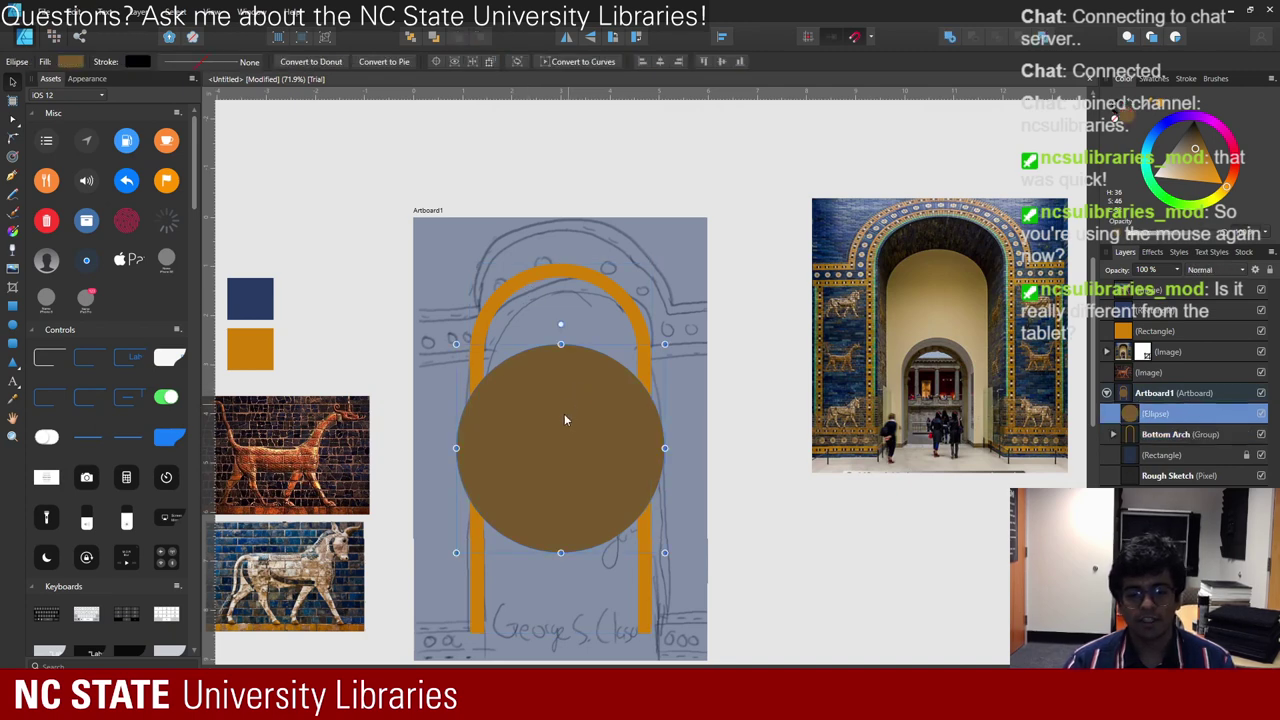
drag(564, 413, 571, 307)
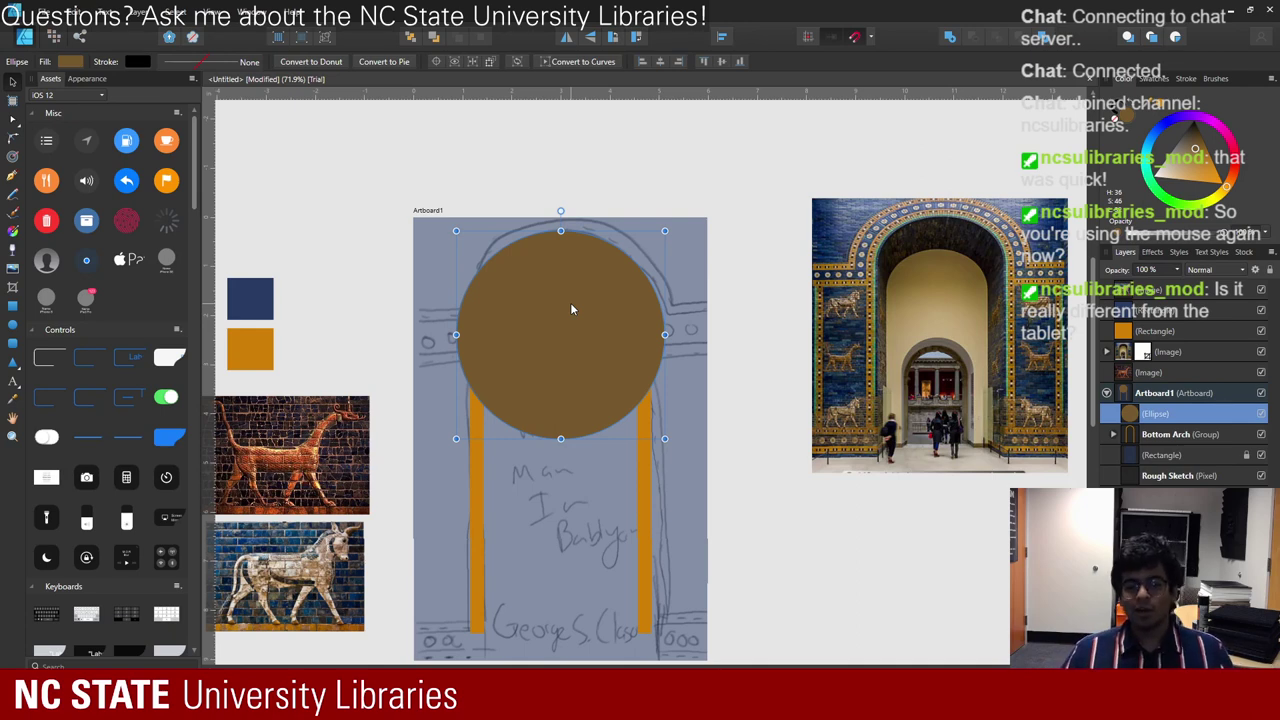
- Duplicate the circle, colour the copy gold, and move it below the brown one in Layers
click(14, 325)
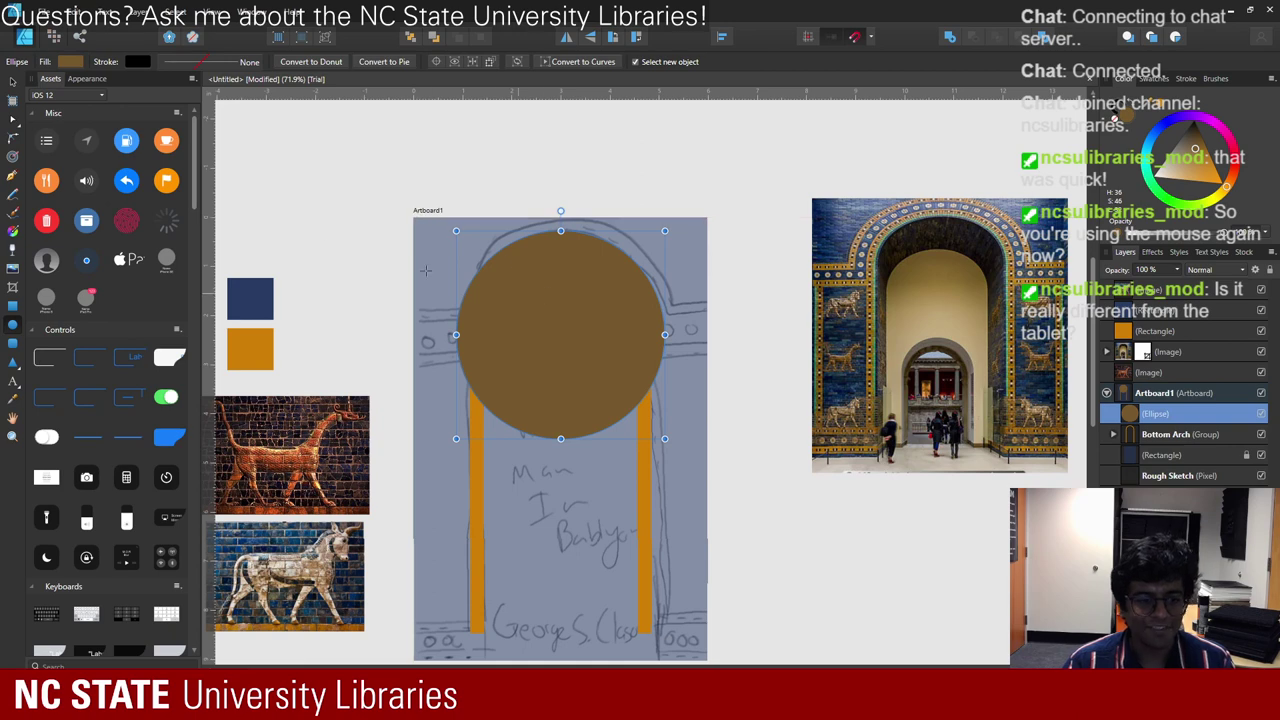
click(10, 80)
drag(571, 335, 544, 519)
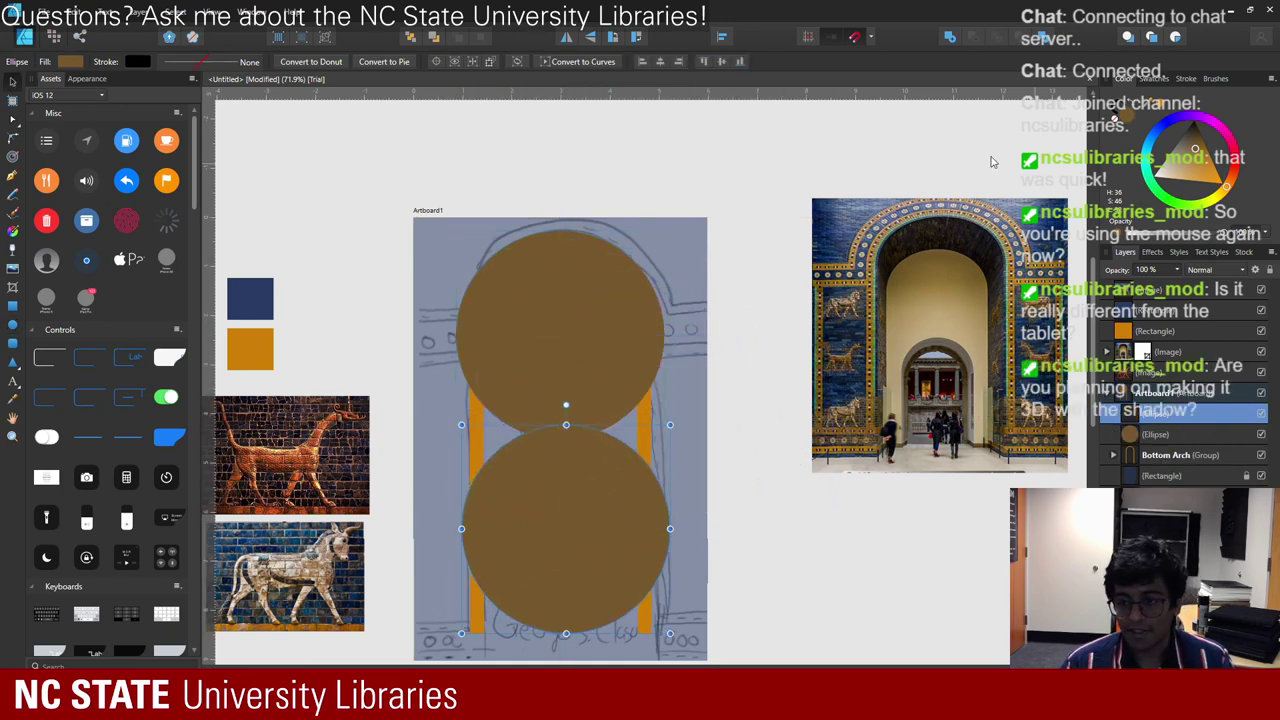
click(1215, 172)
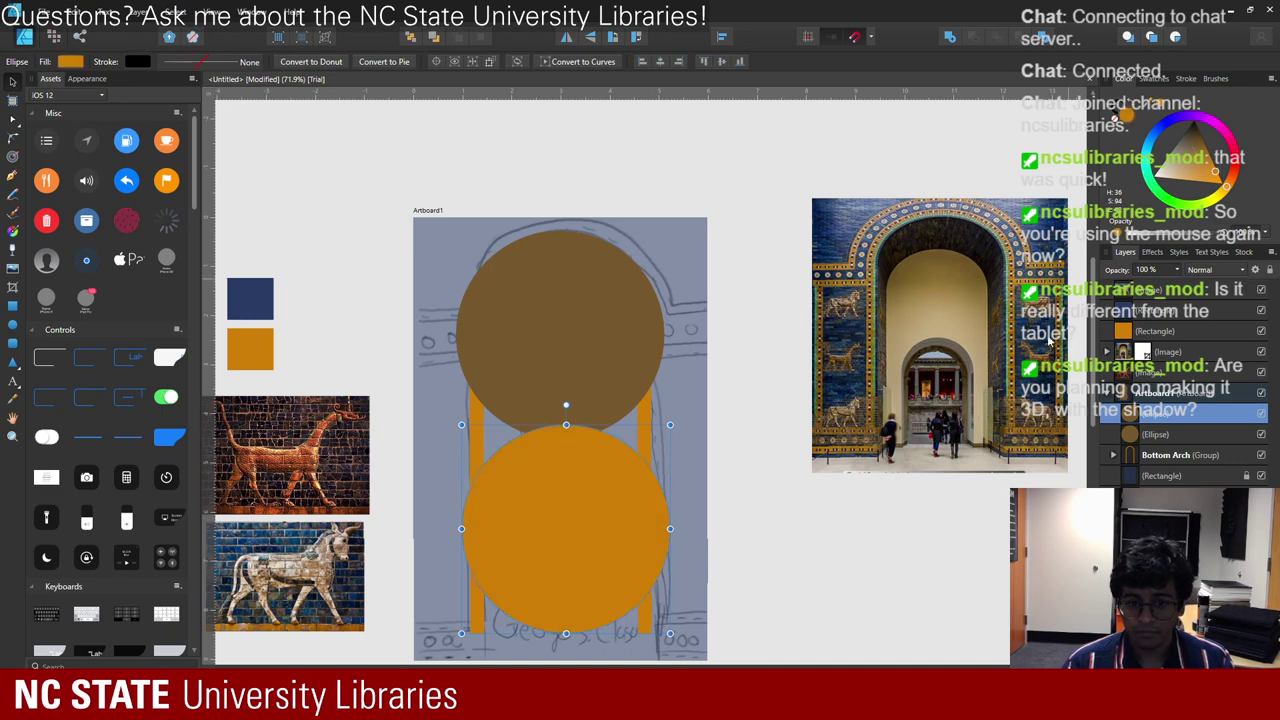
drag(1150, 412, 1150, 440)
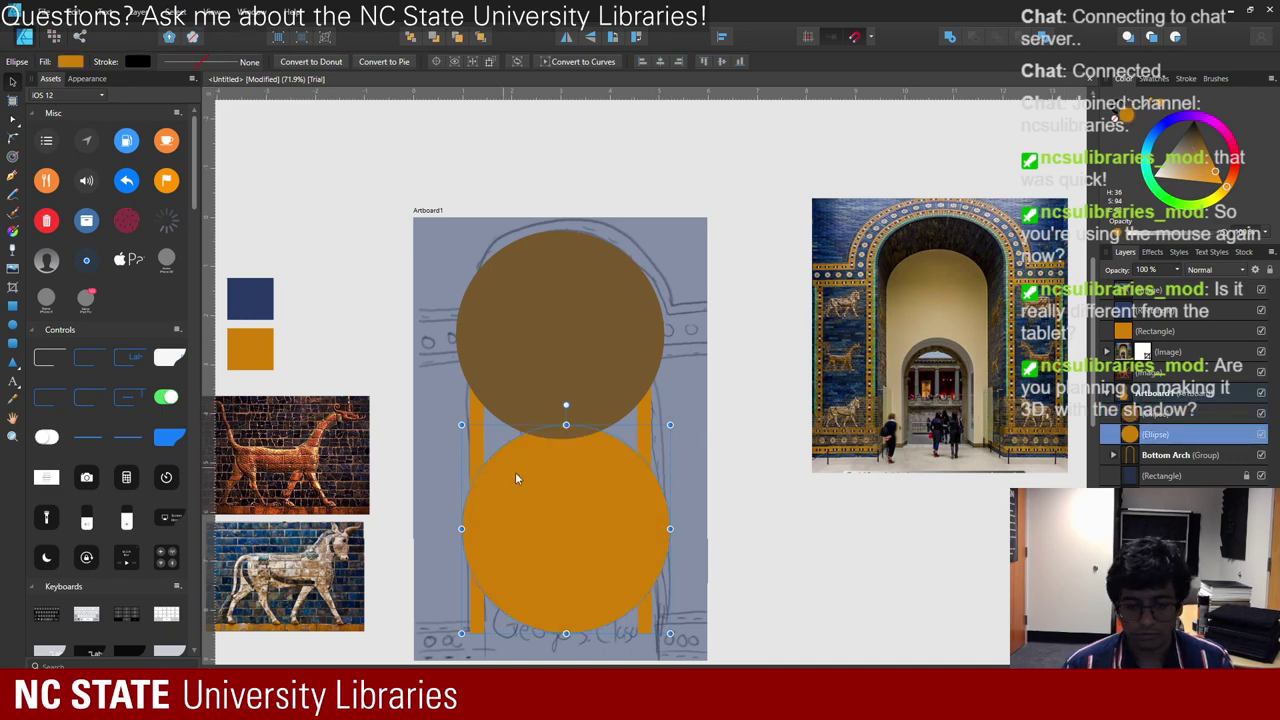
- Enlarge the gold circle, snap it centred behind the brown circle, and select both circles
mouse_move(668, 424)
mouse_down()
mouse_move(700, 388)
mouse_move(687, 408)
mouse_up()
drag(589, 502, 584, 318)
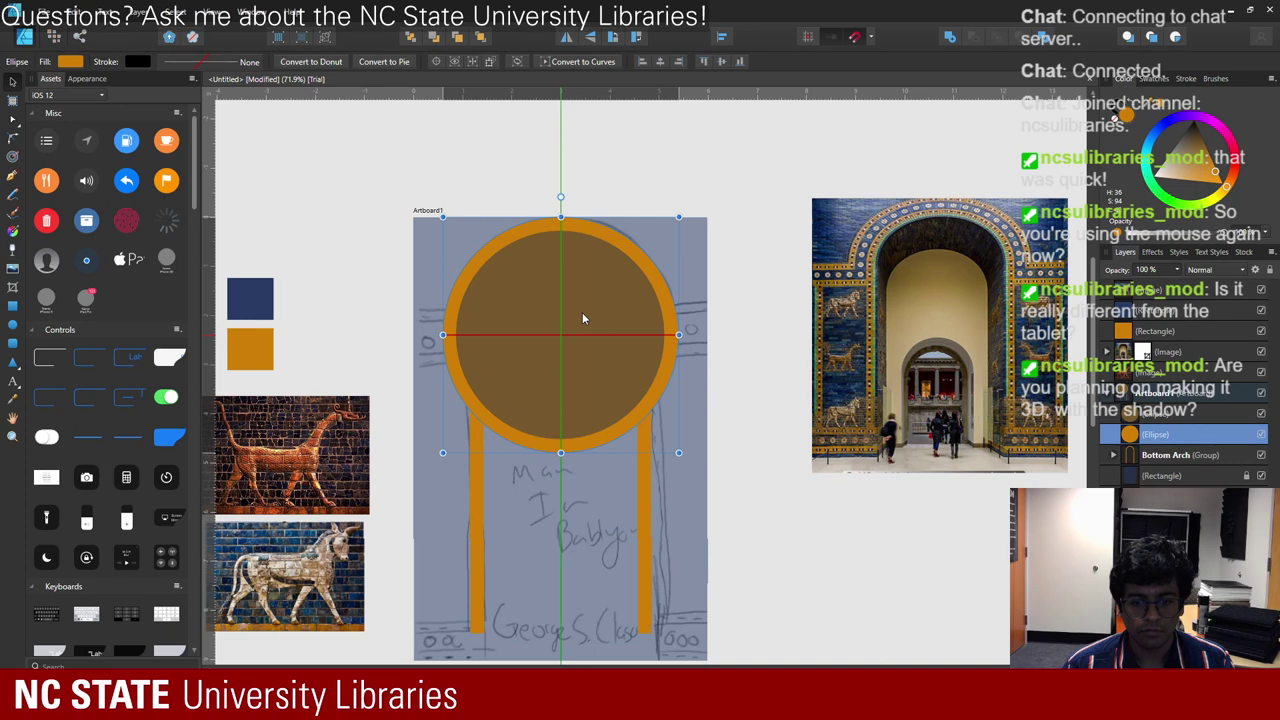
drag(584, 318, 583, 318)
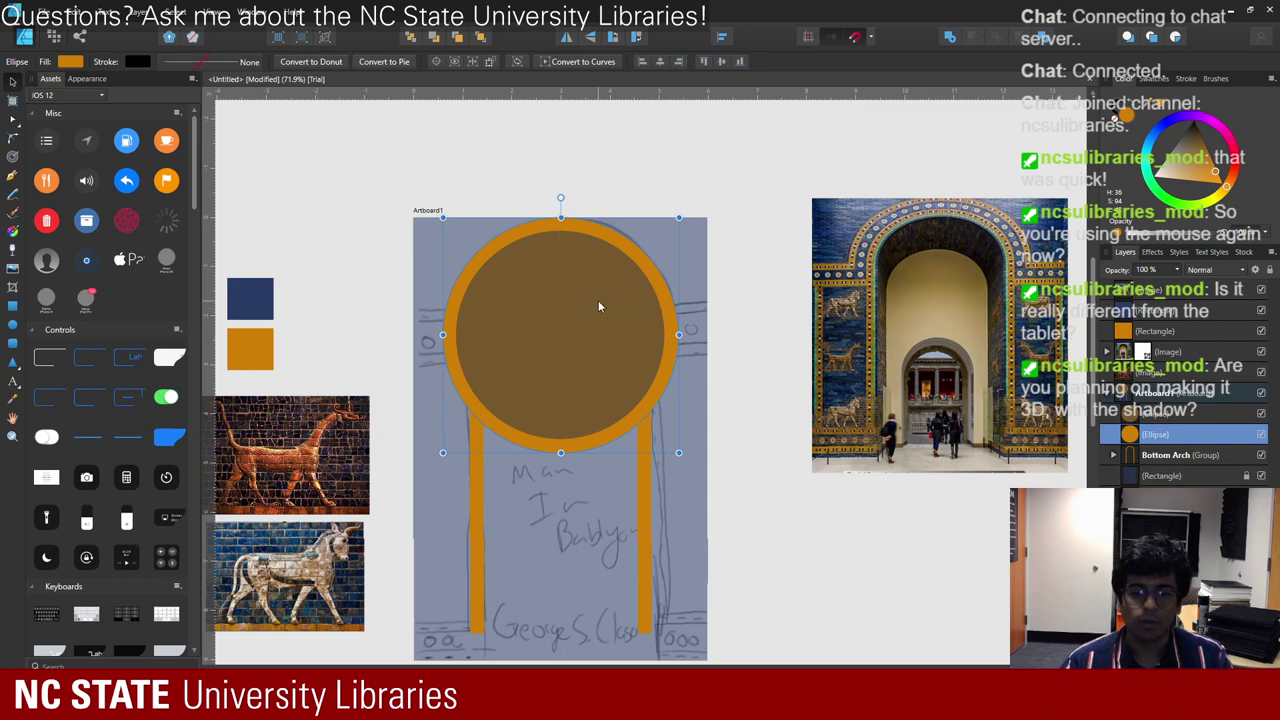
click(615, 328)
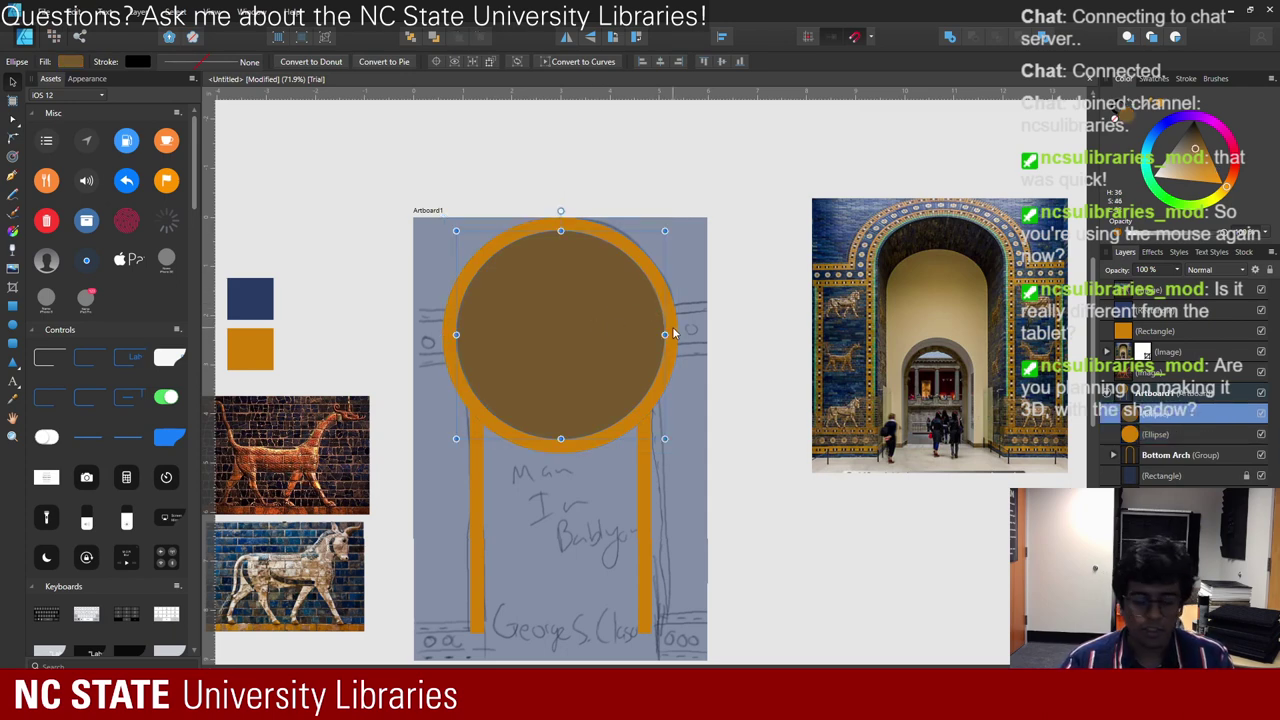
shift+click(673, 334)
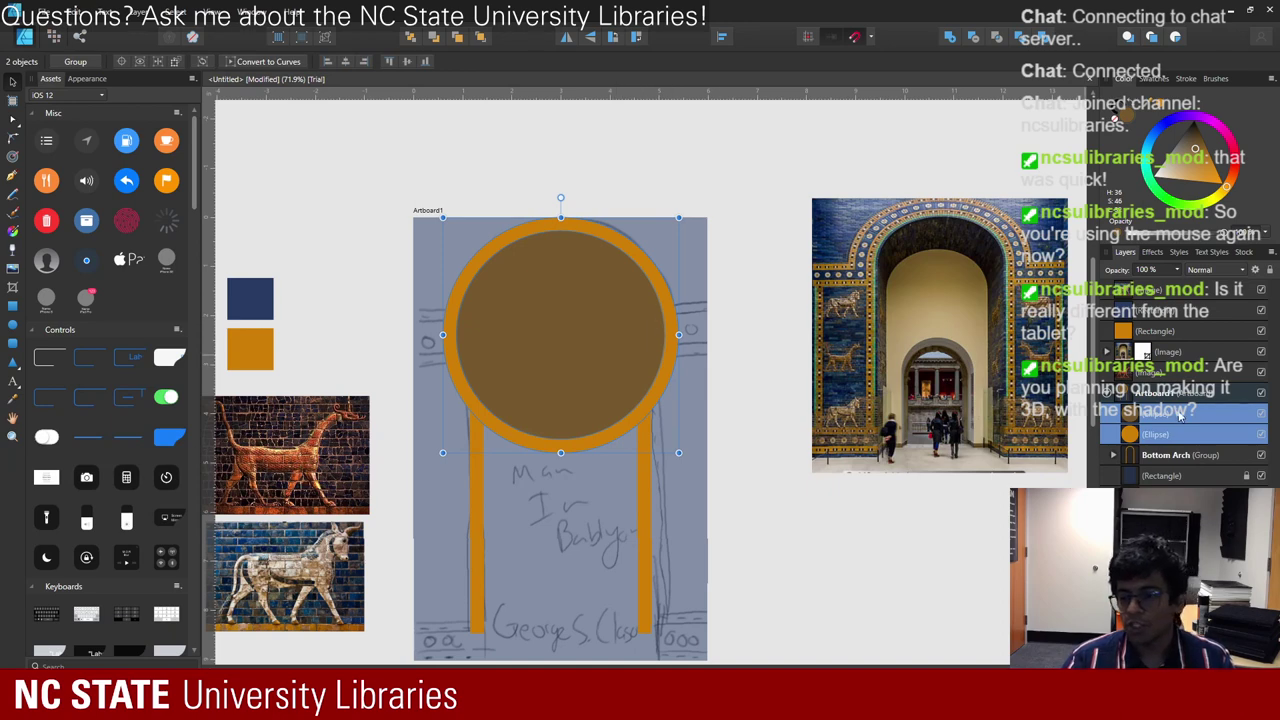
- Subtract the brown circle to form a gold ring, then cover its lower half with a rectangle
click(973, 36)
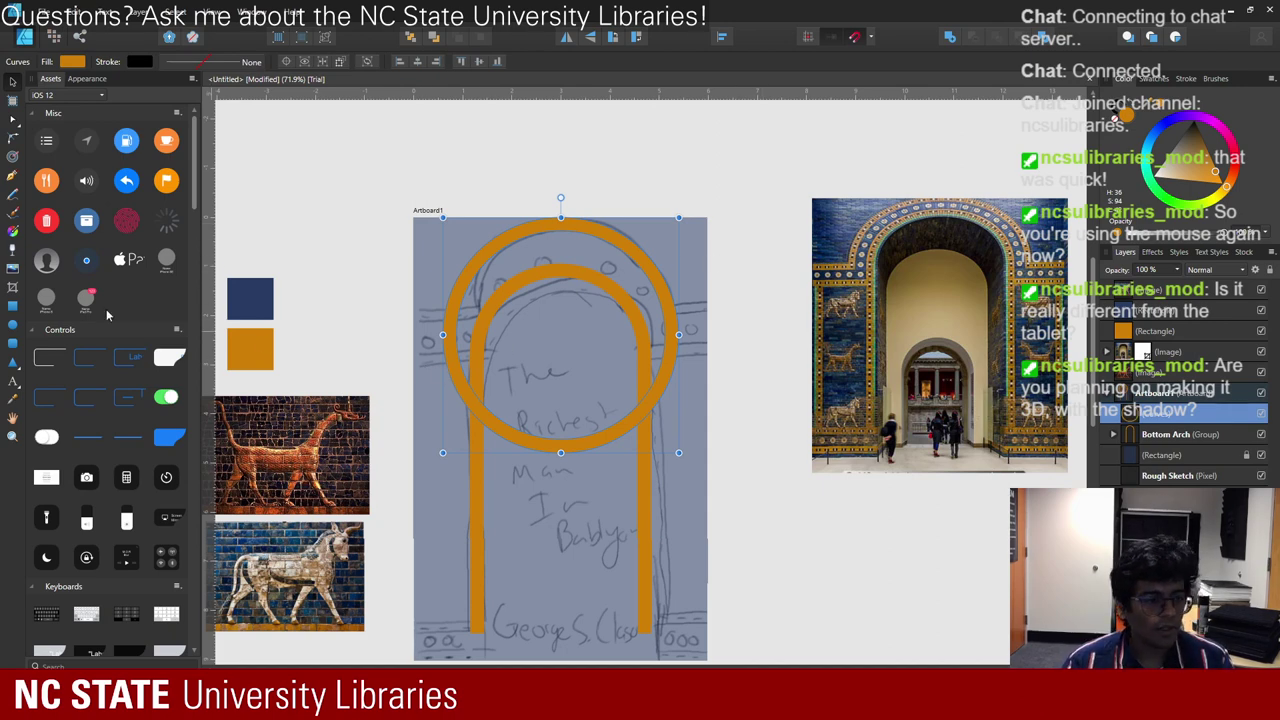
click(12, 310)
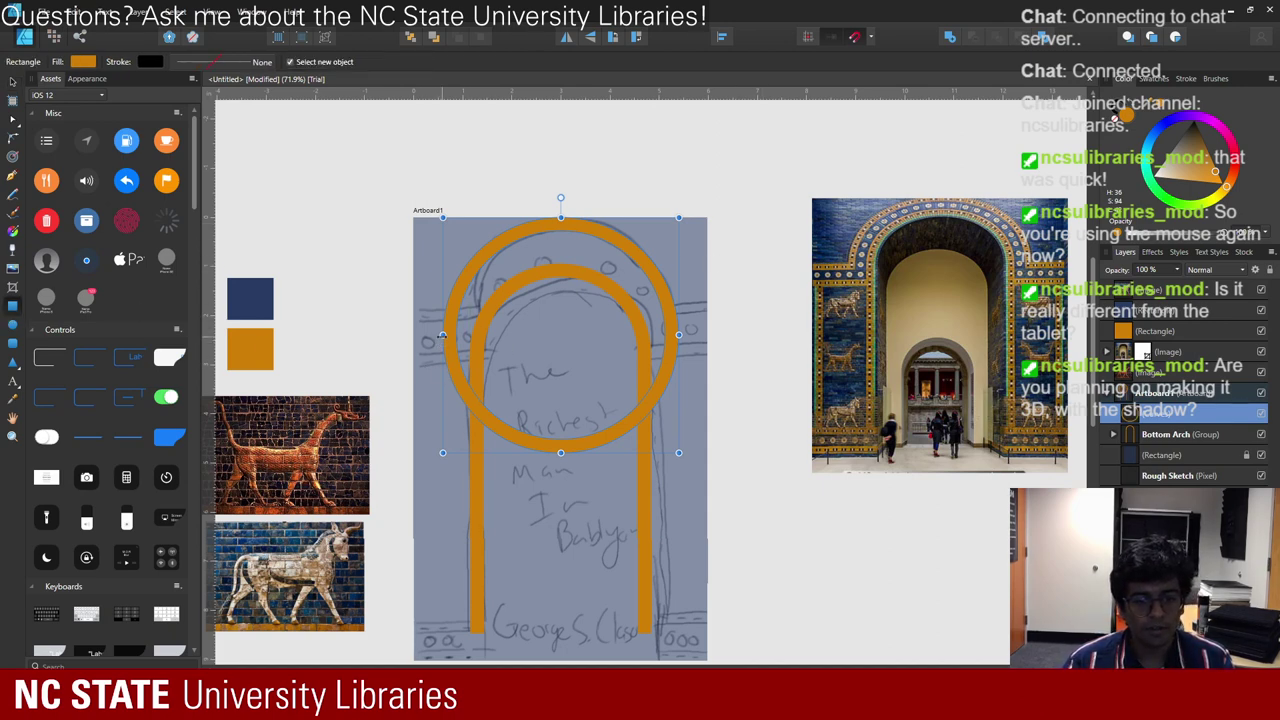
drag(444, 335, 678, 473)
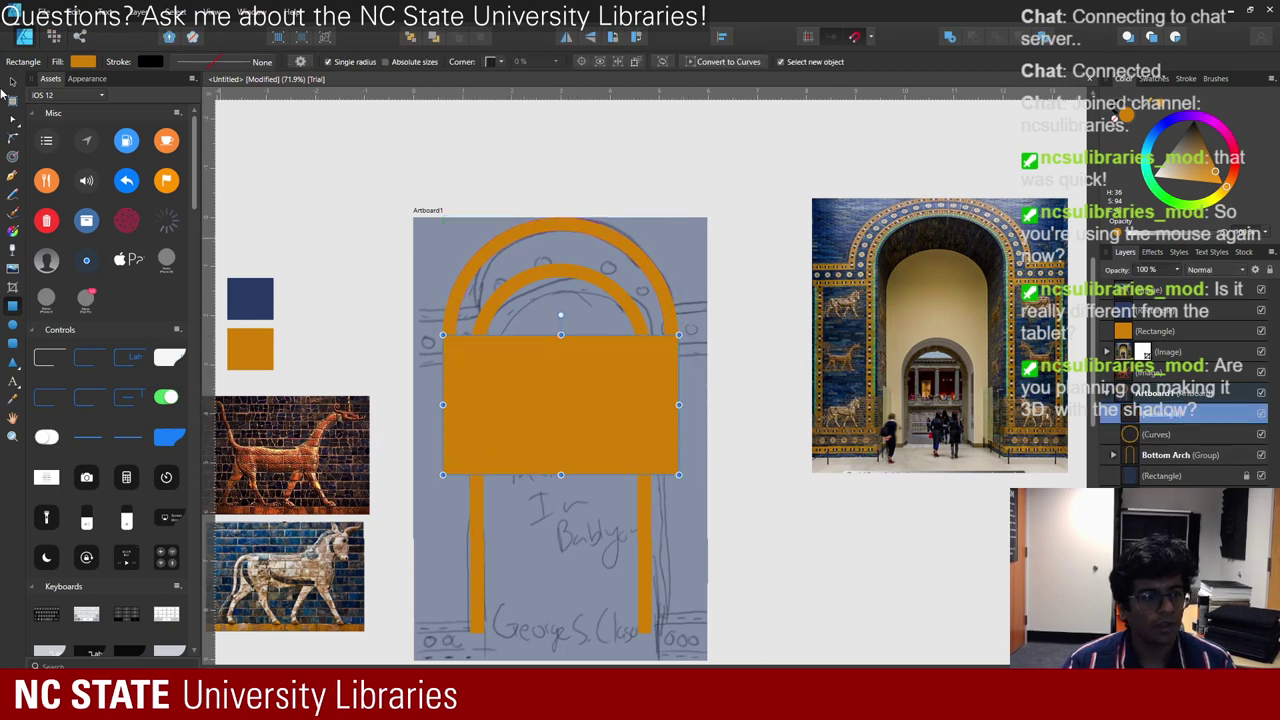
shift+click(474, 272)
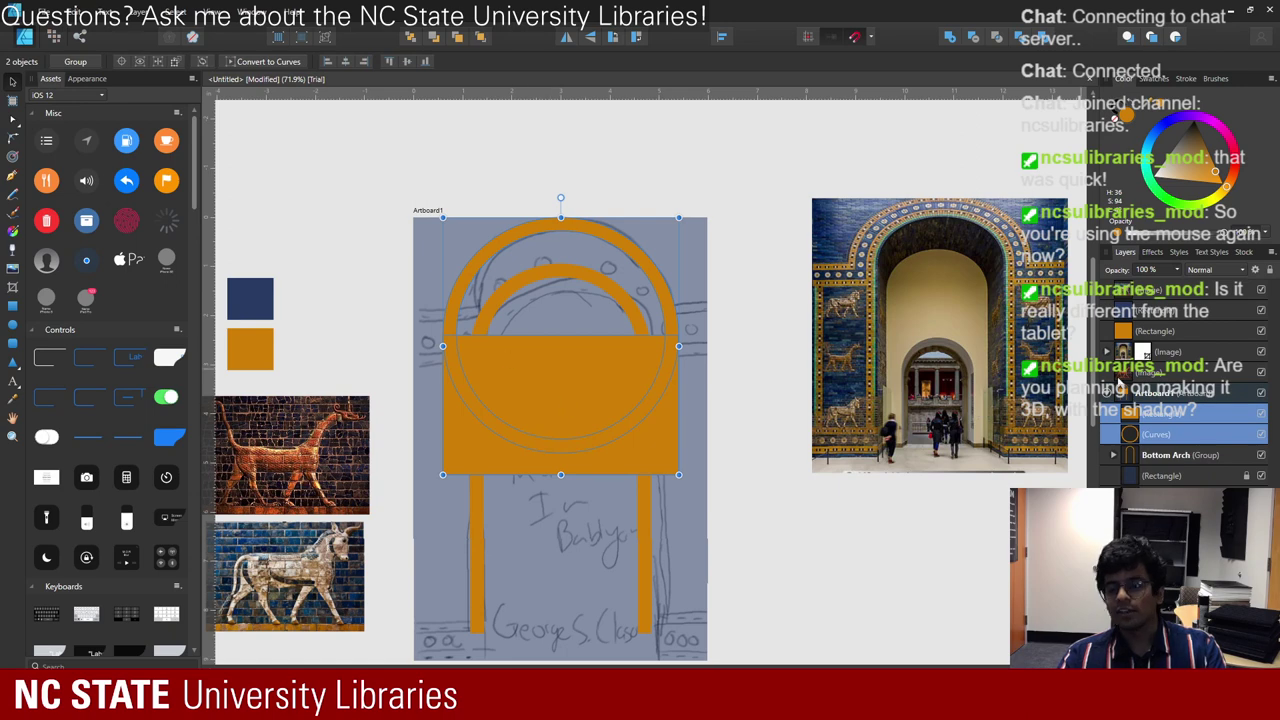
- Subtract the rectangle from the ring, leaving an upper half-arch centred on the artboard
click(1170, 421)
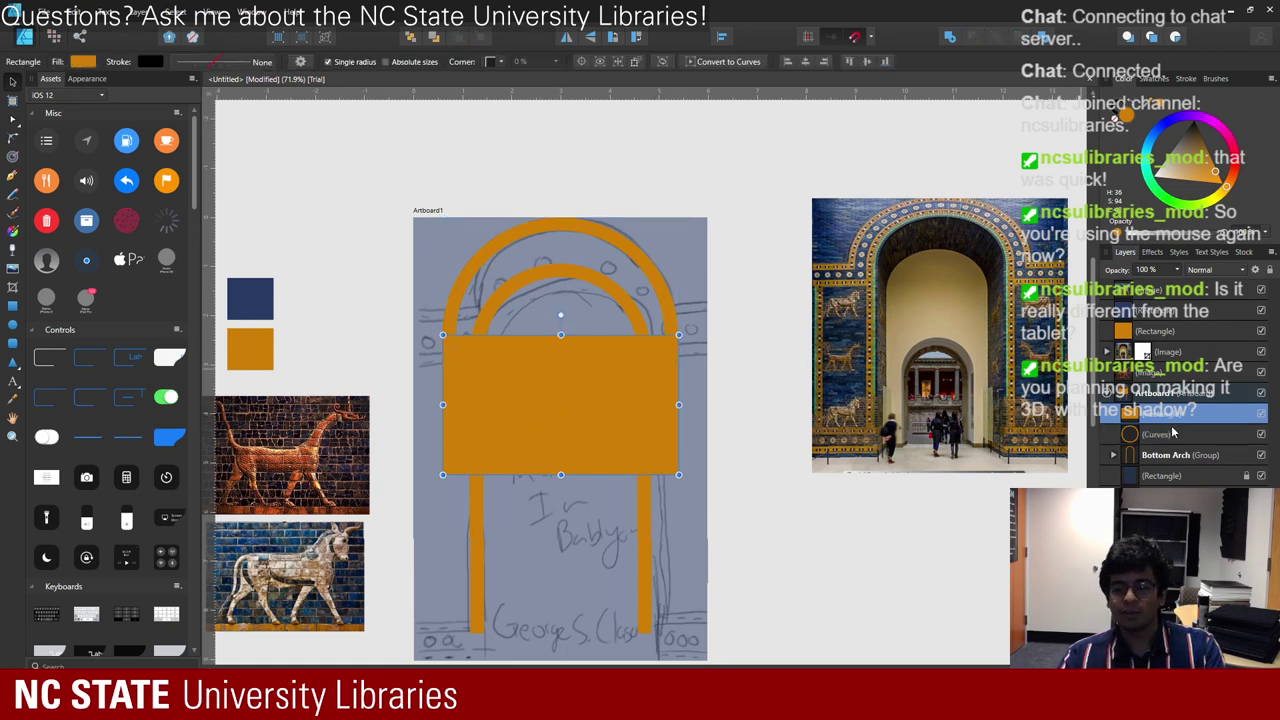
click(1174, 436)
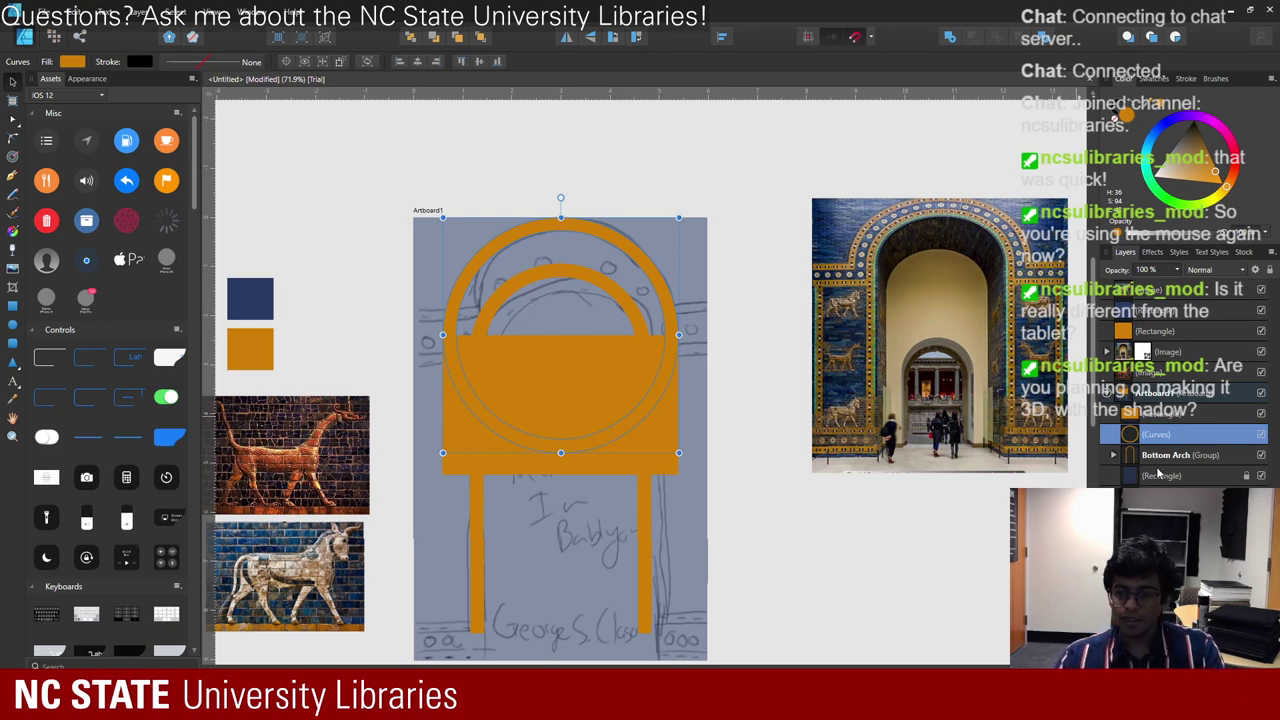
shift+click(1168, 414)
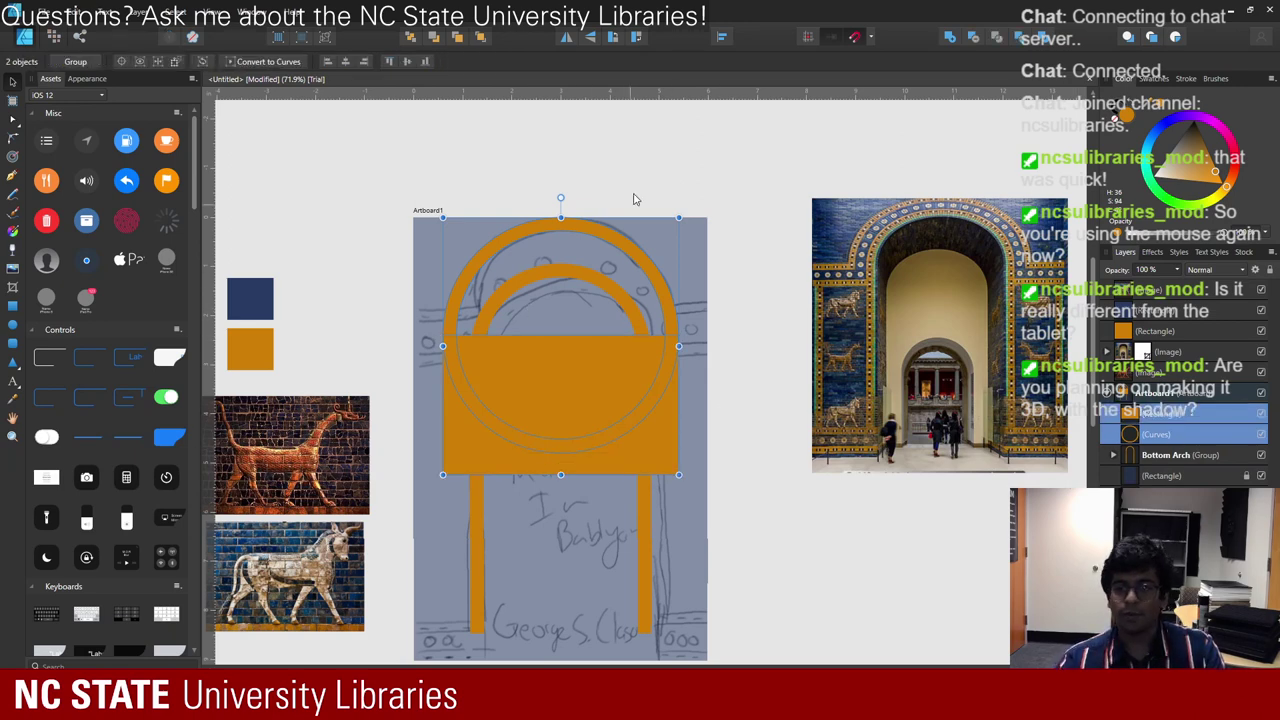
click(976, 38)
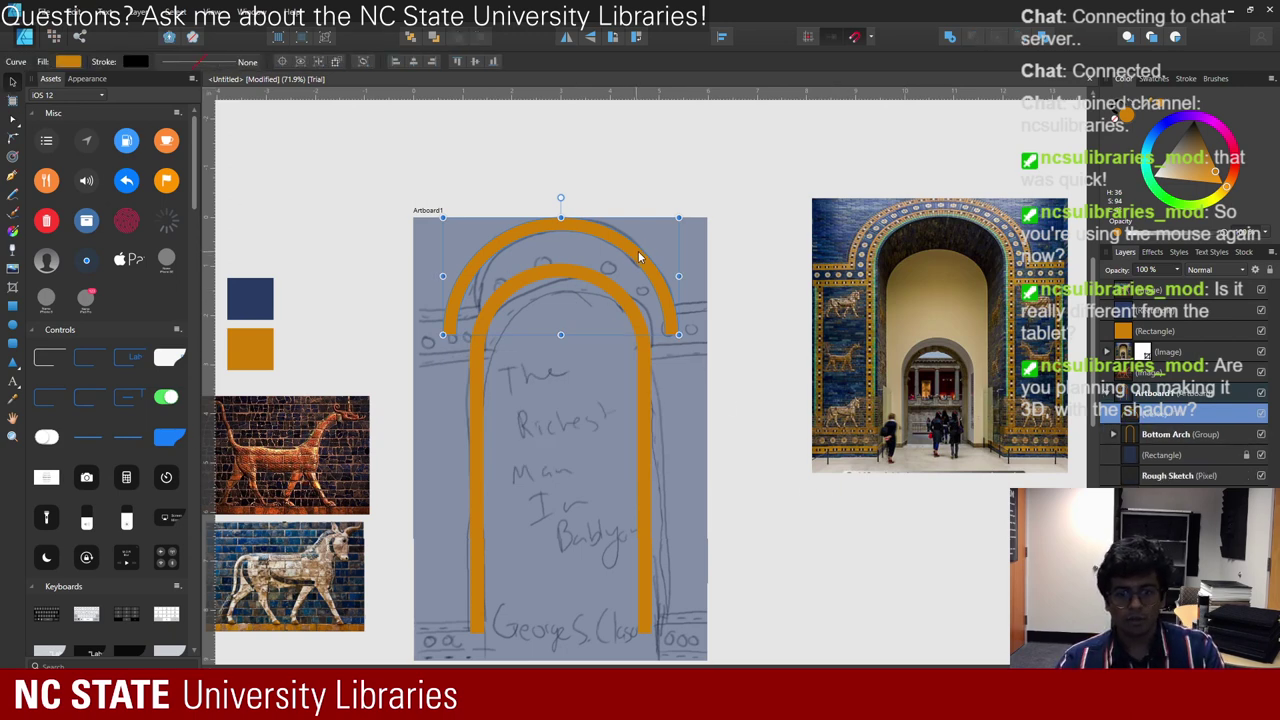
drag(637, 260, 640, 256)
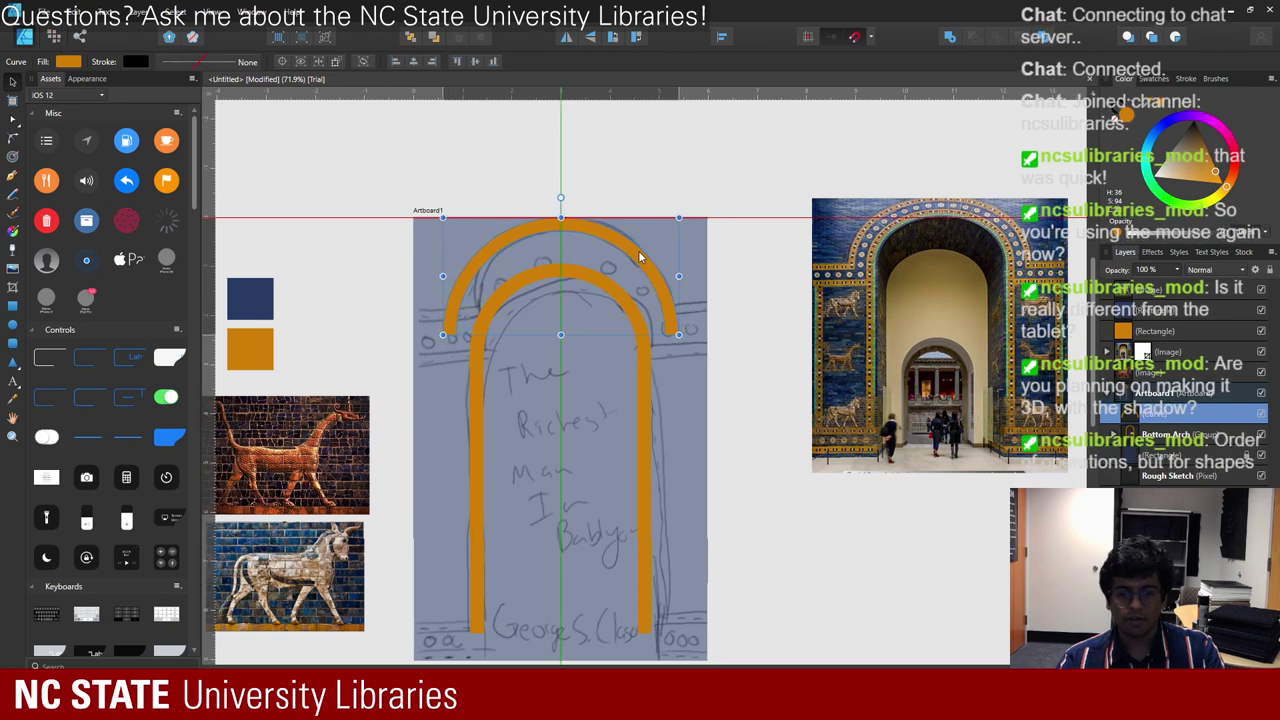
scroll(668, 335, up, 3)
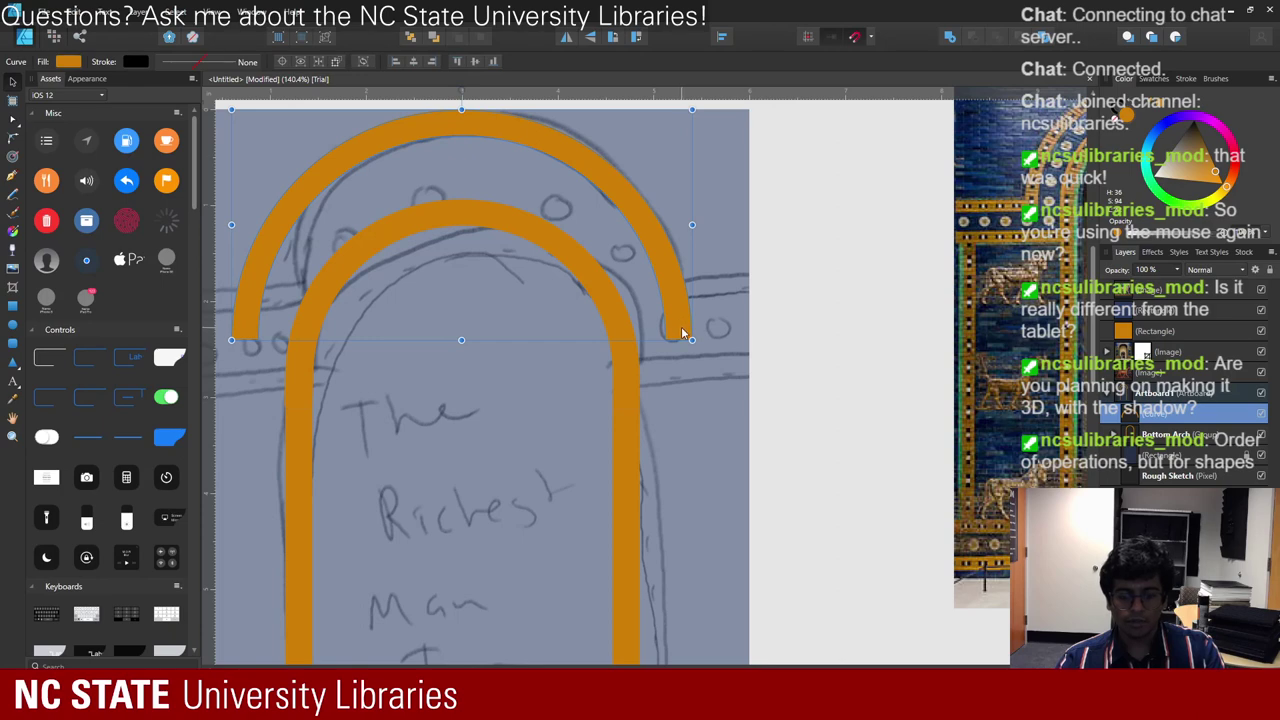
- Draw a small orange block under the outer arch's right end
click(11, 118)
scroll(655, 330, up, 5)
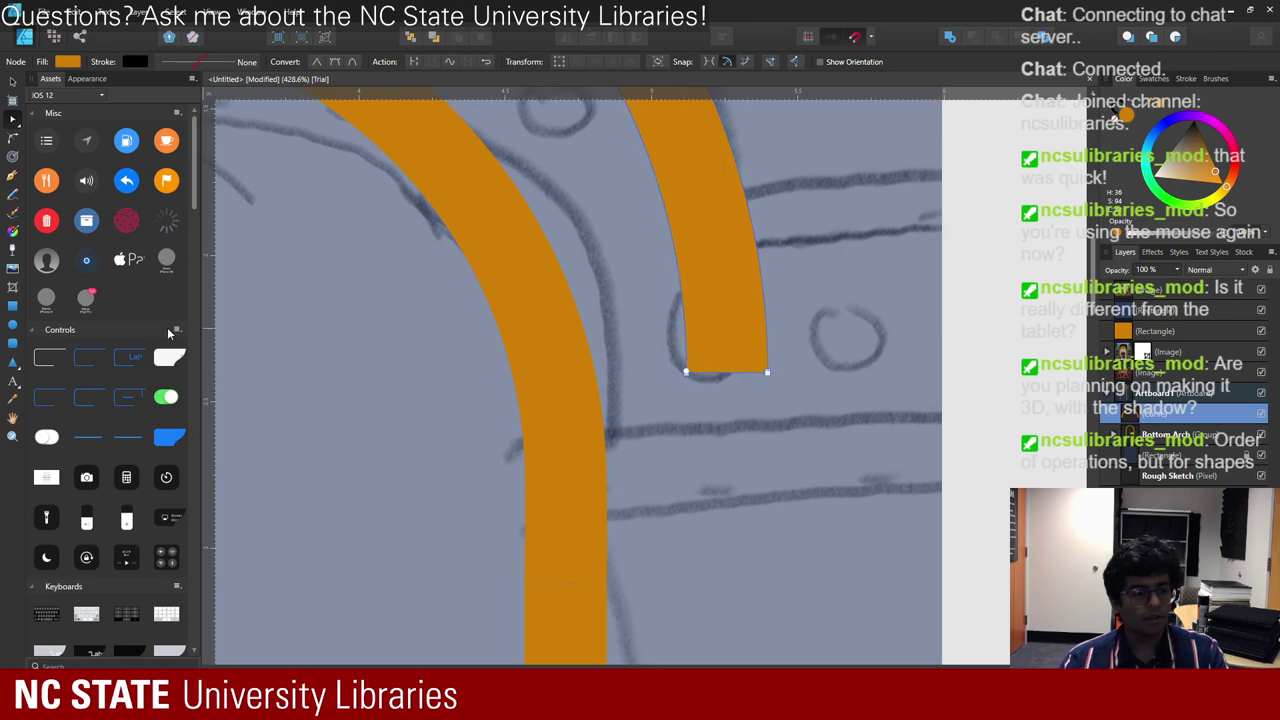
key(m)
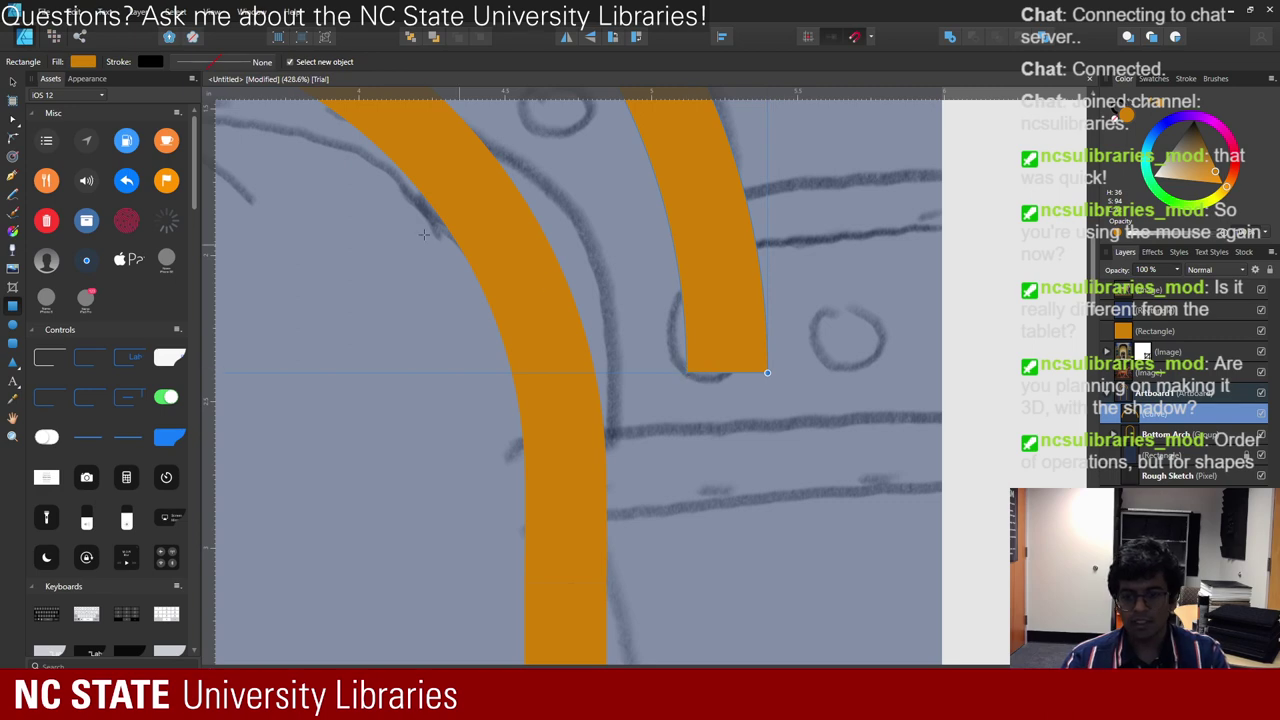
click(14, 78)
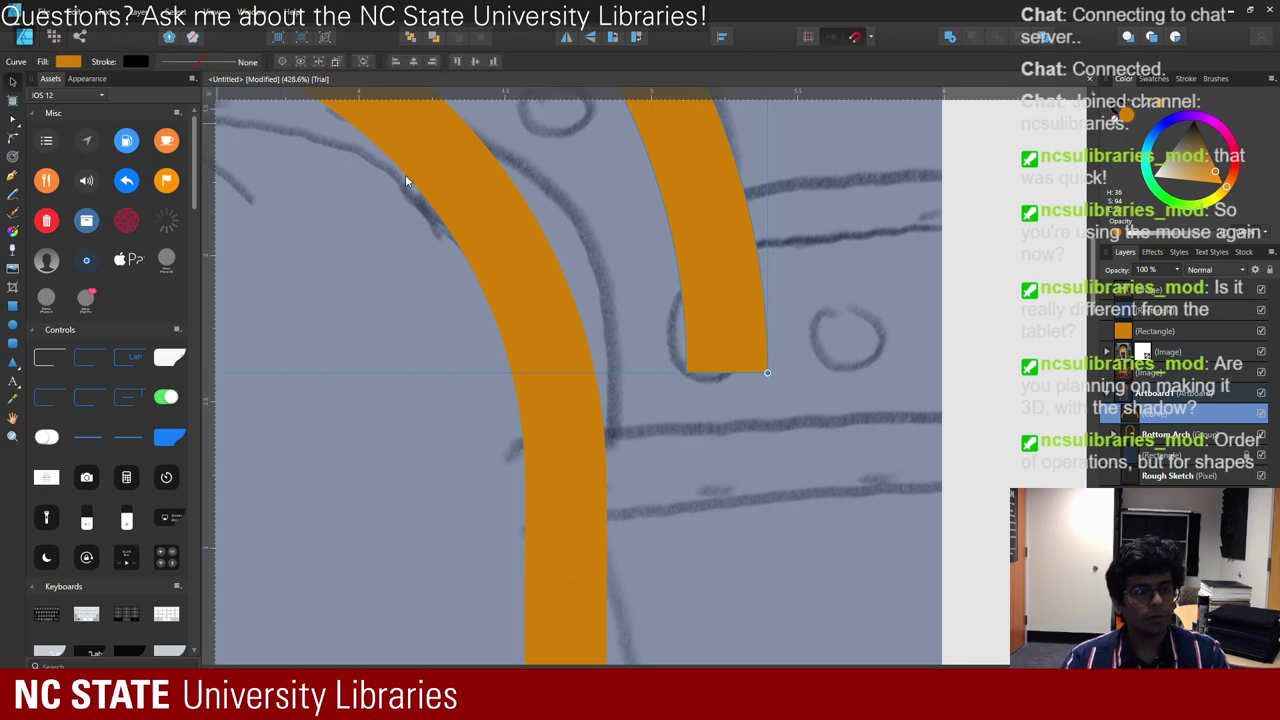
click(12, 305)
click(732, 405)
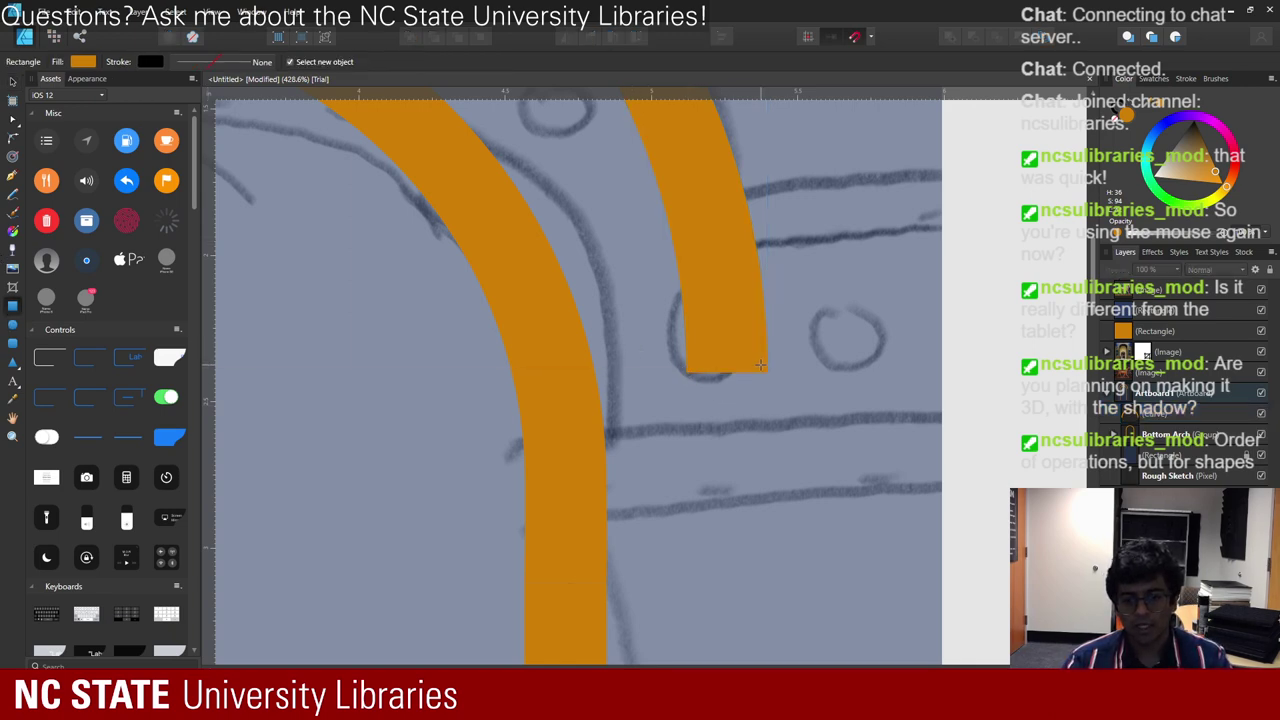
drag(763, 375, 686, 420)
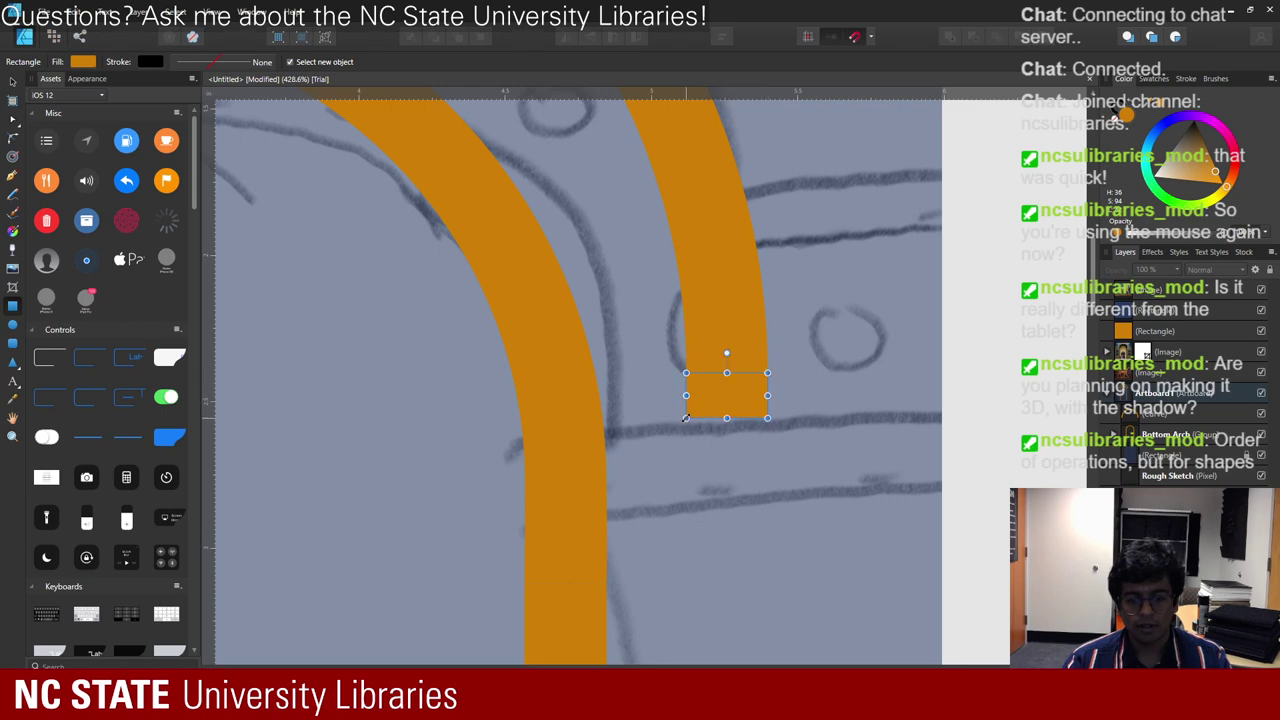
- Line up the block's left edge with the arch and raise its top into the arch end
scroll(686, 420, up, 5)
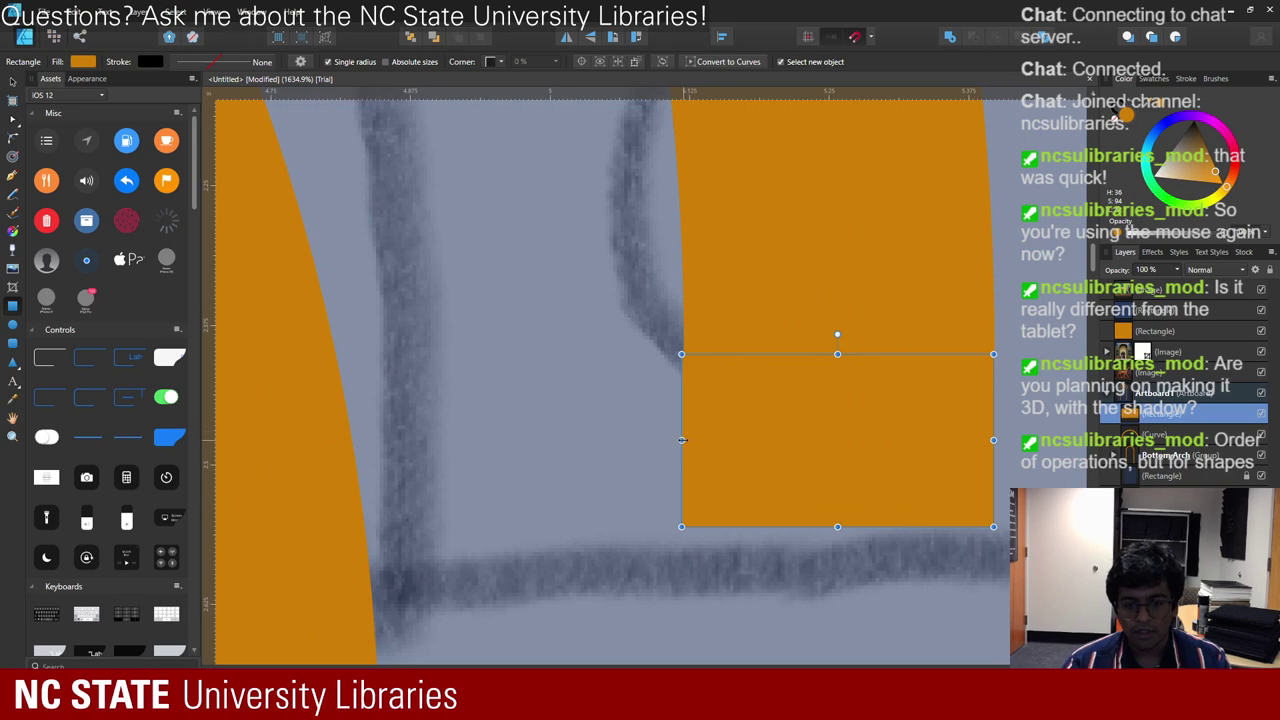
drag(684, 440, 683, 440)
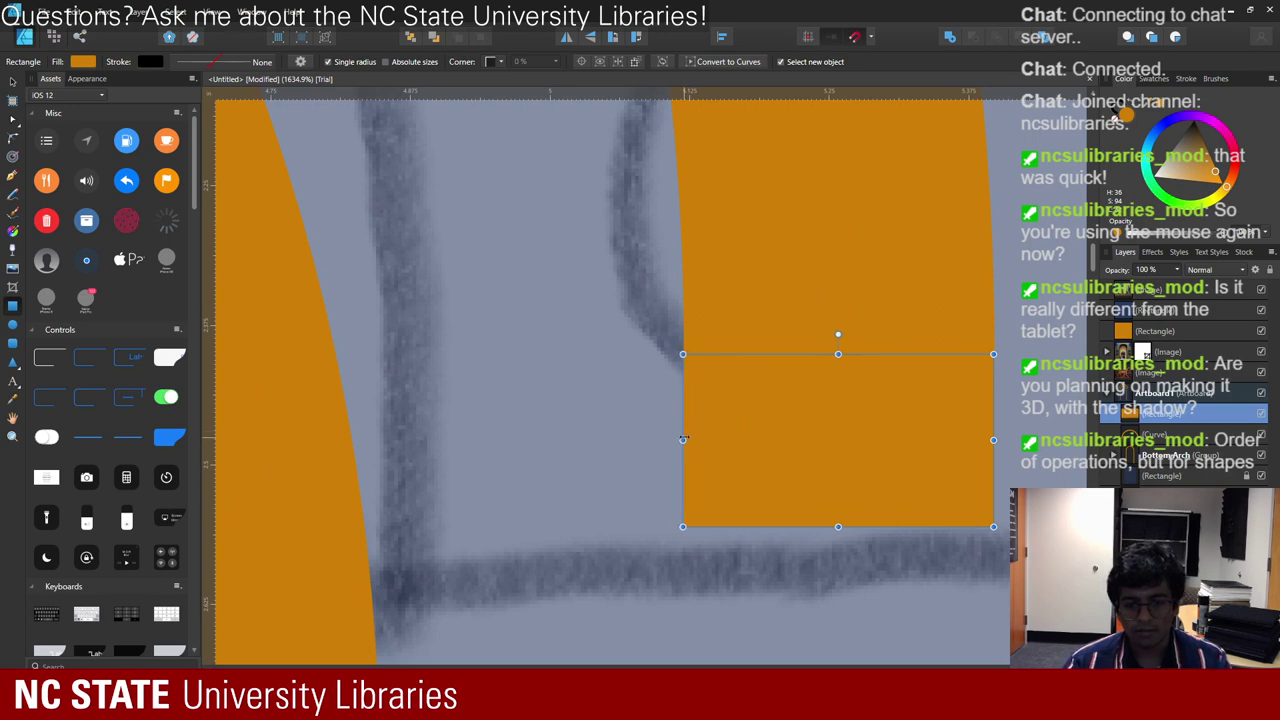
click(610, 412)
scroll(600, 425, down, 12)
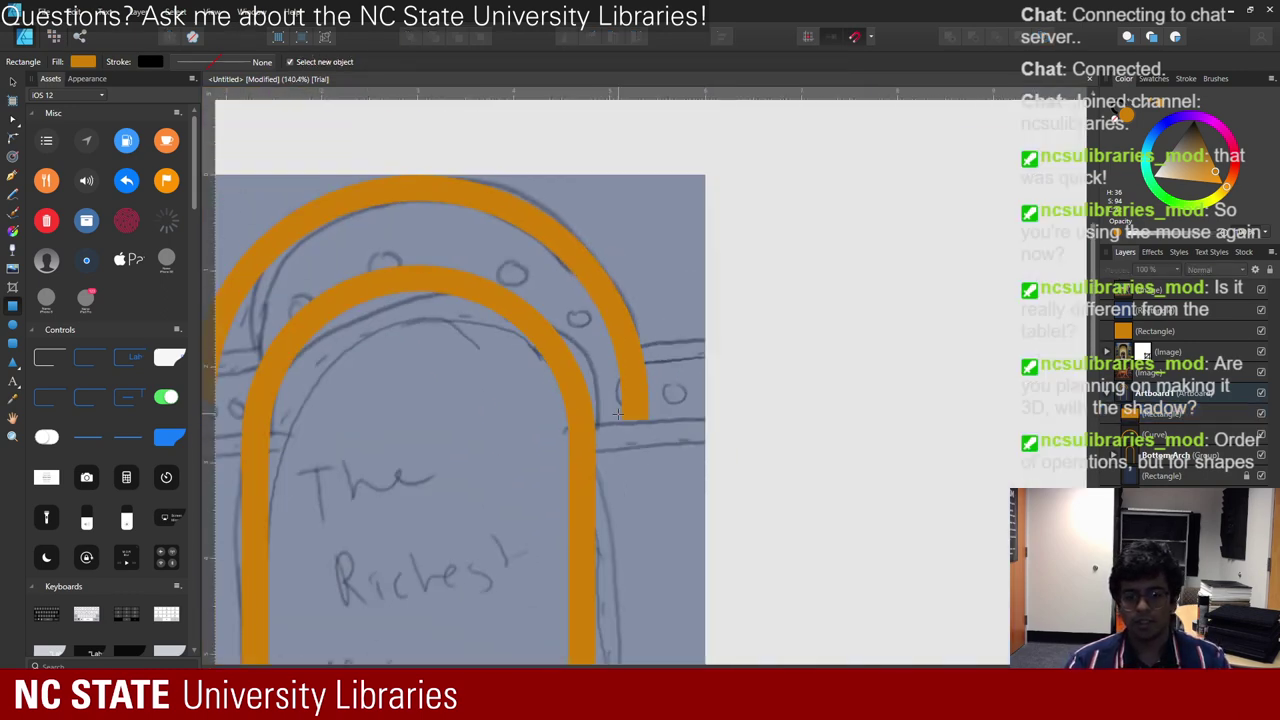
scroll(600, 430, up, 9)
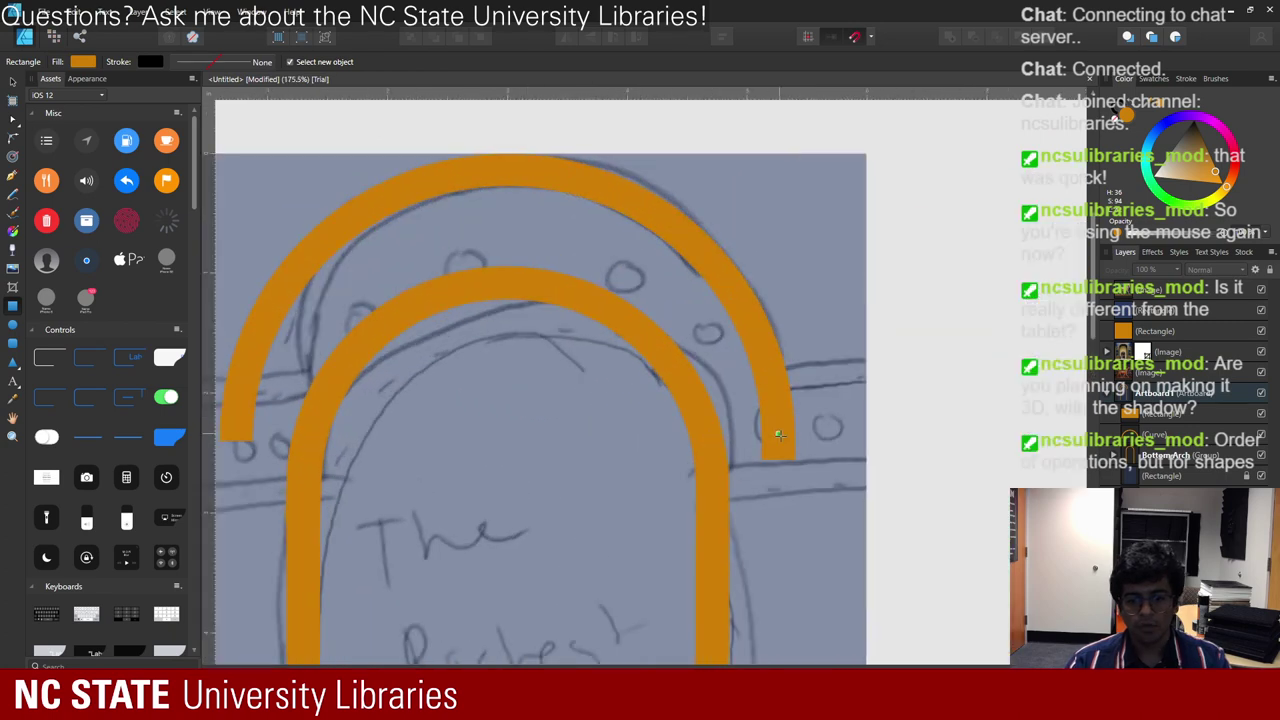
click(733, 441)
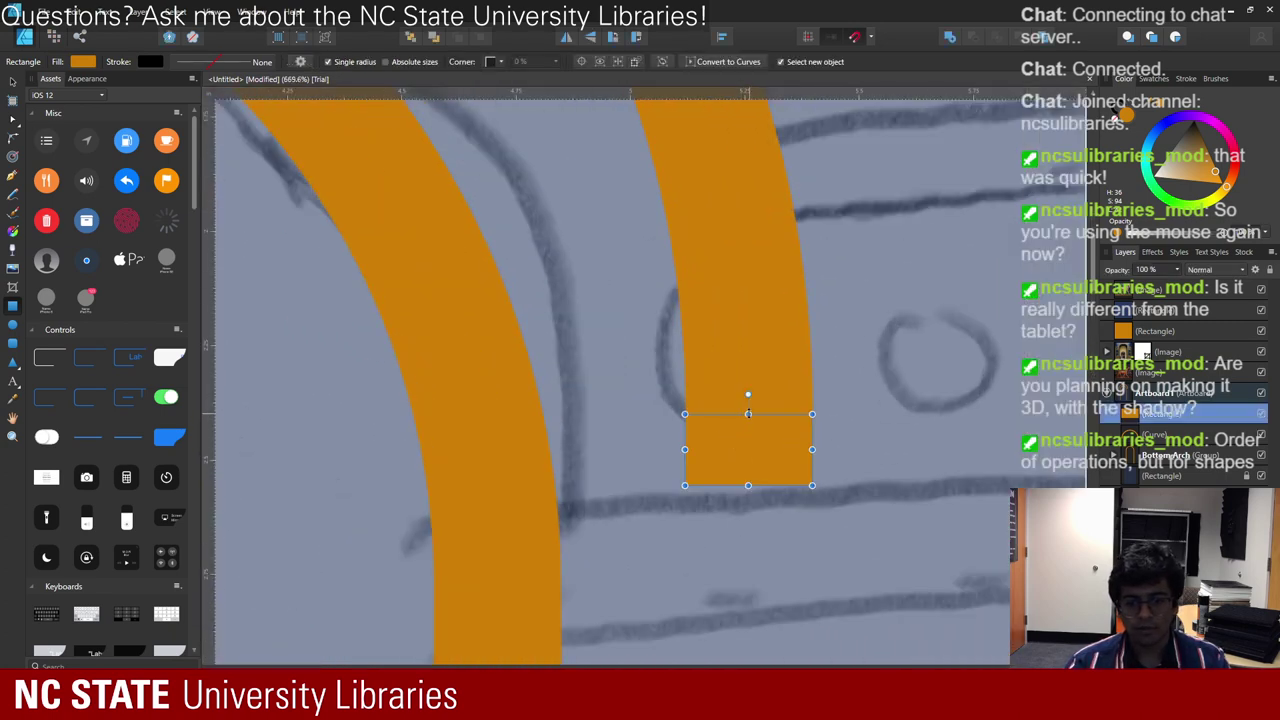
drag(748, 413, 748, 403)
click(576, 453)
scroll(576, 453, down, 3)
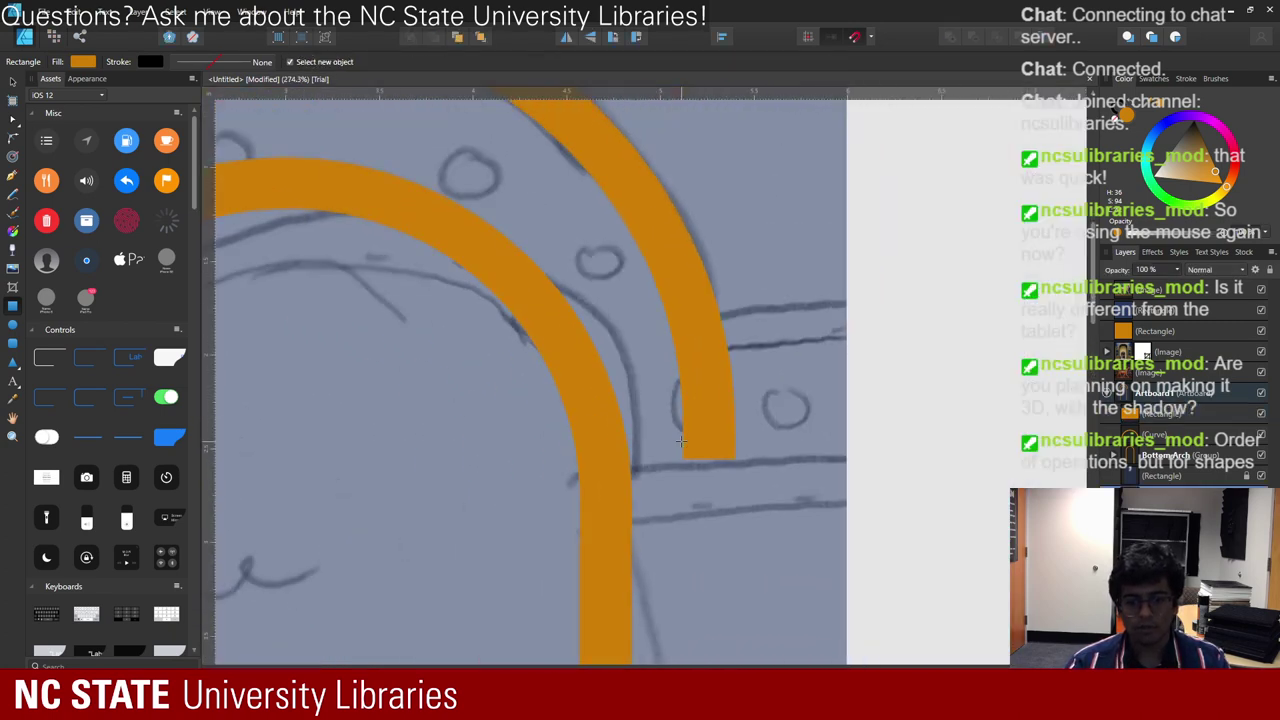
click(12, 78)
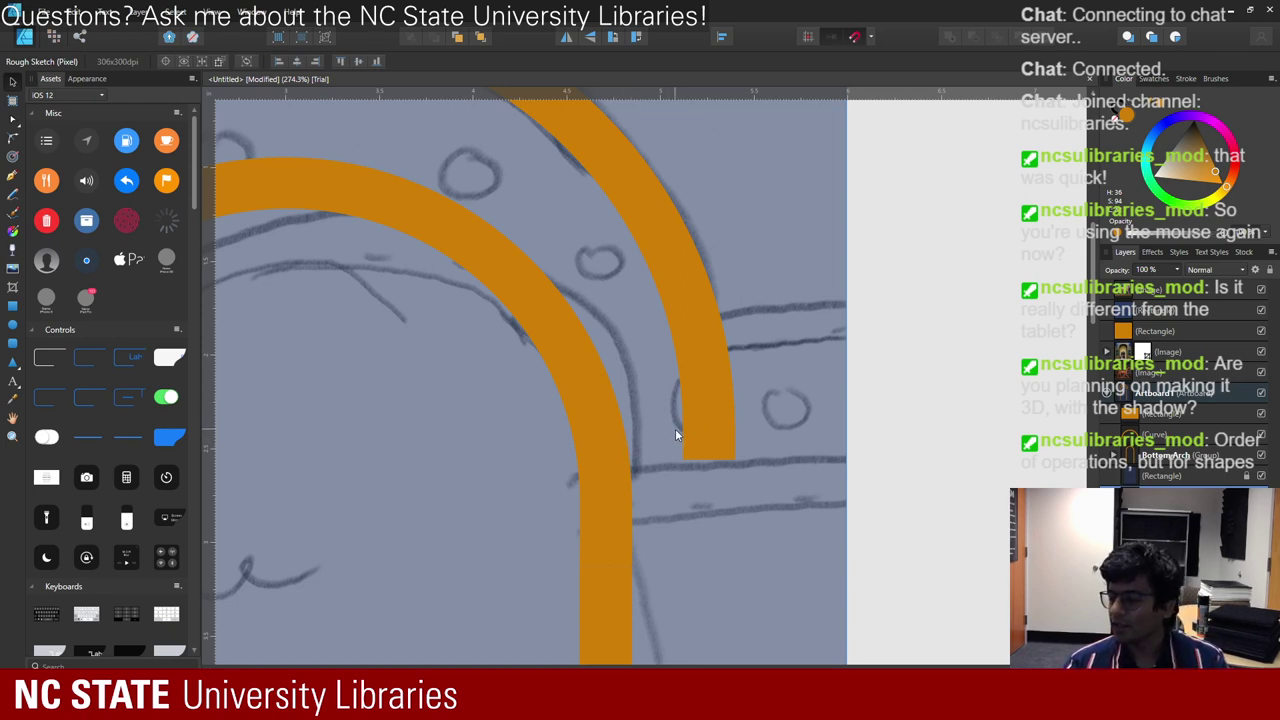
scroll(671, 426, down, 5)
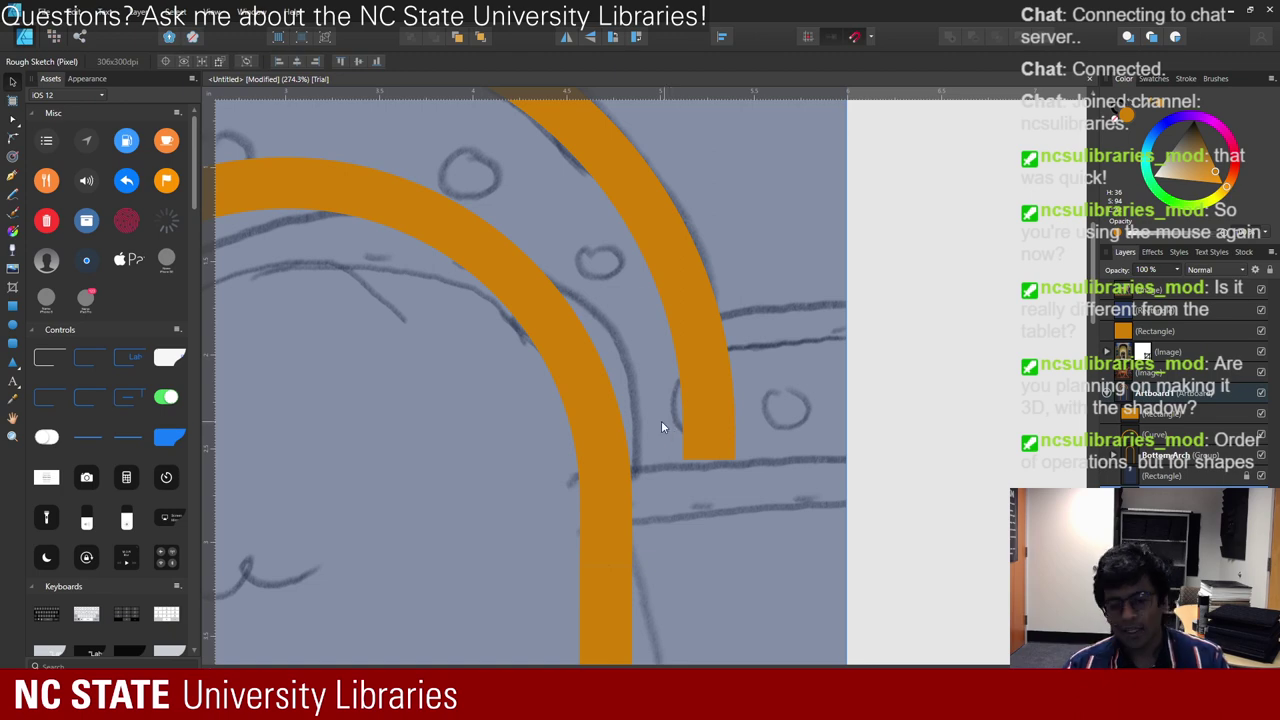
- Reposition the small block back at the outer arch's right end after an accidental move
scroll(560, 500, down, 3)
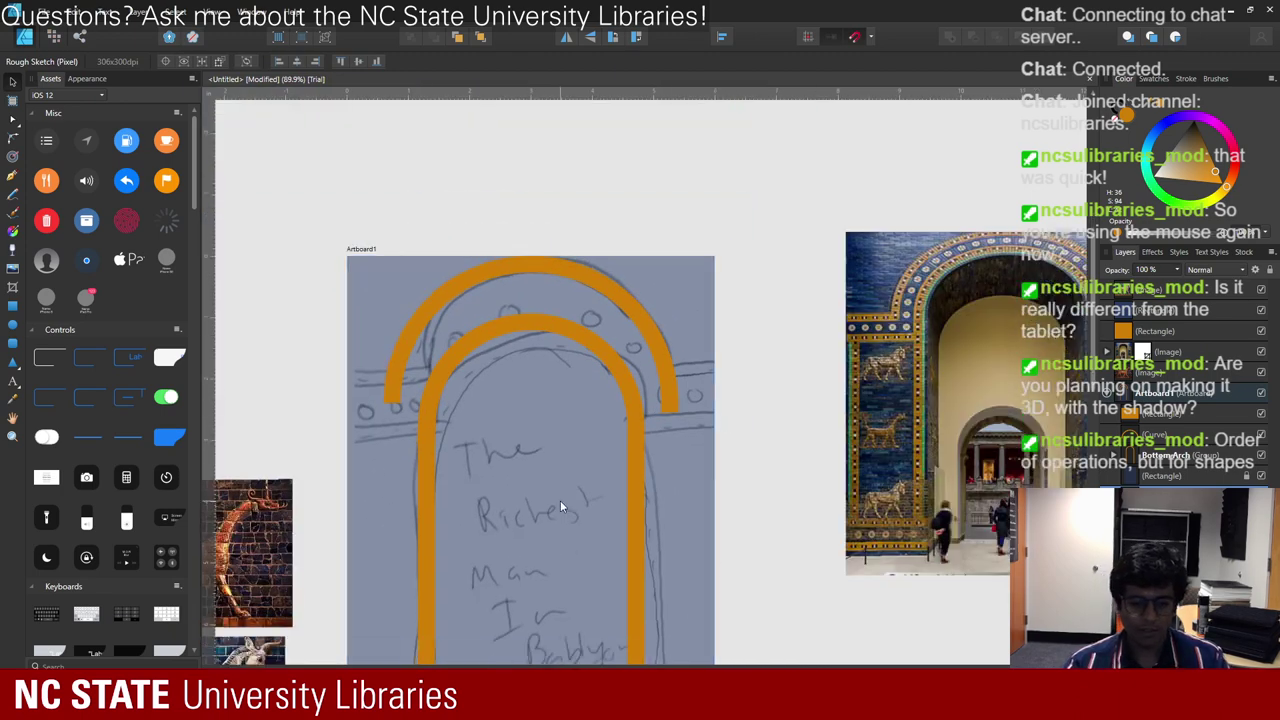
scroll(593, 488, down, 3)
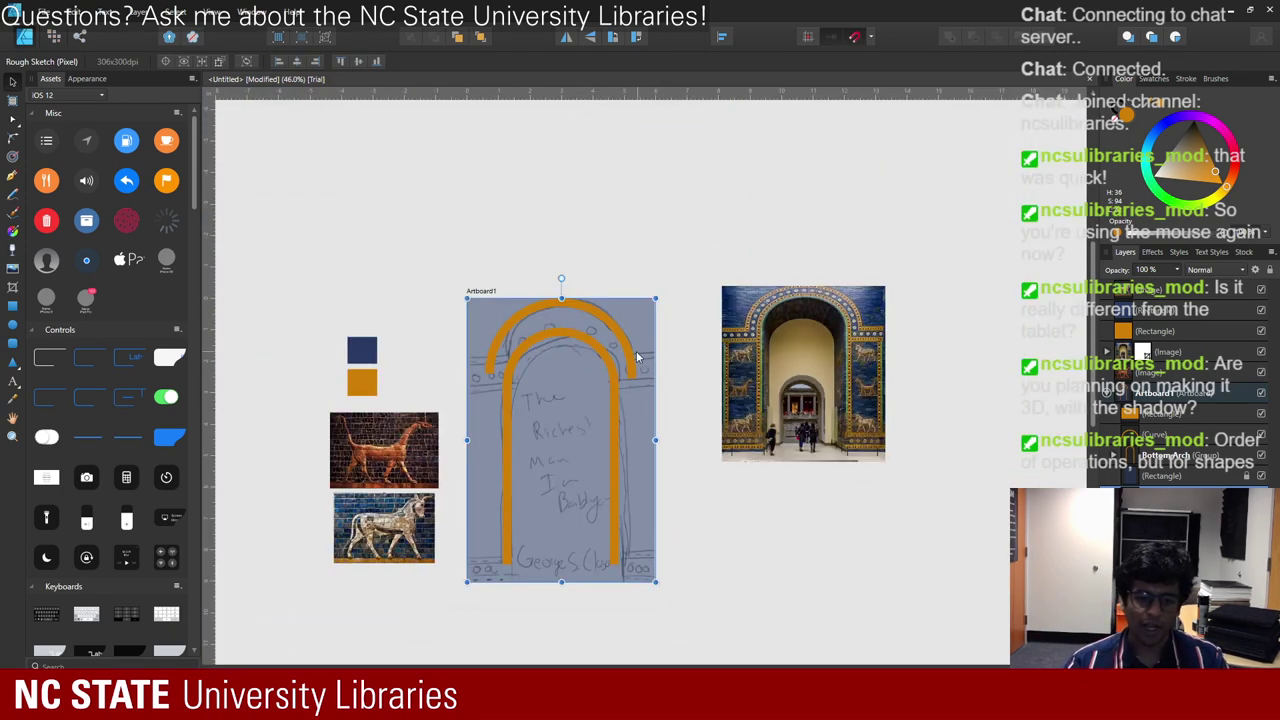
scroll(638, 370, up, 2)
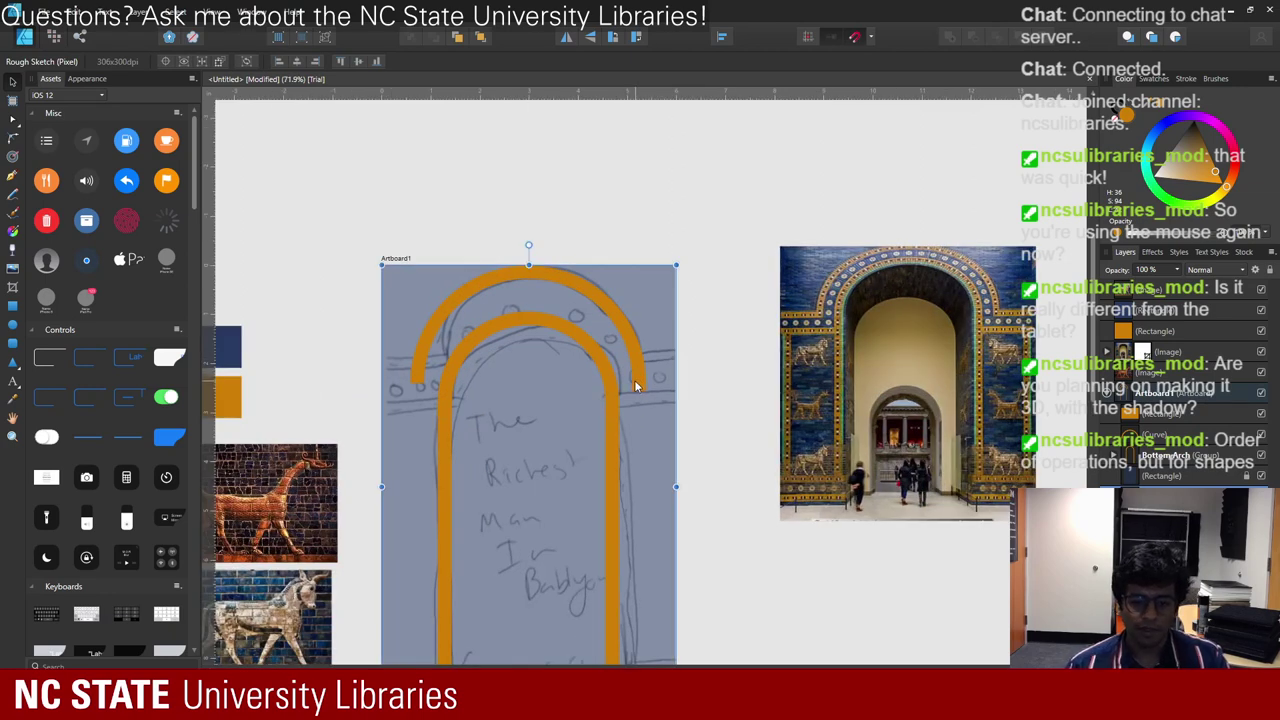
scroll(575, 400, up, 2)
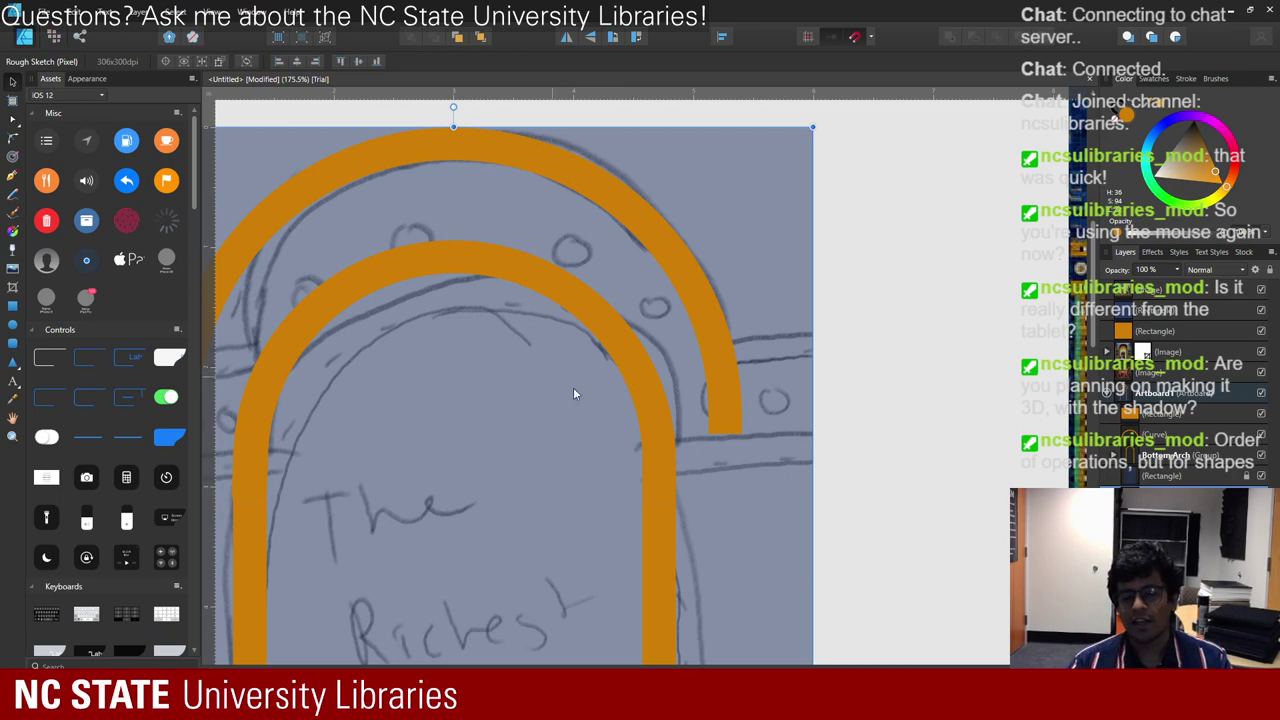
click(726, 420)
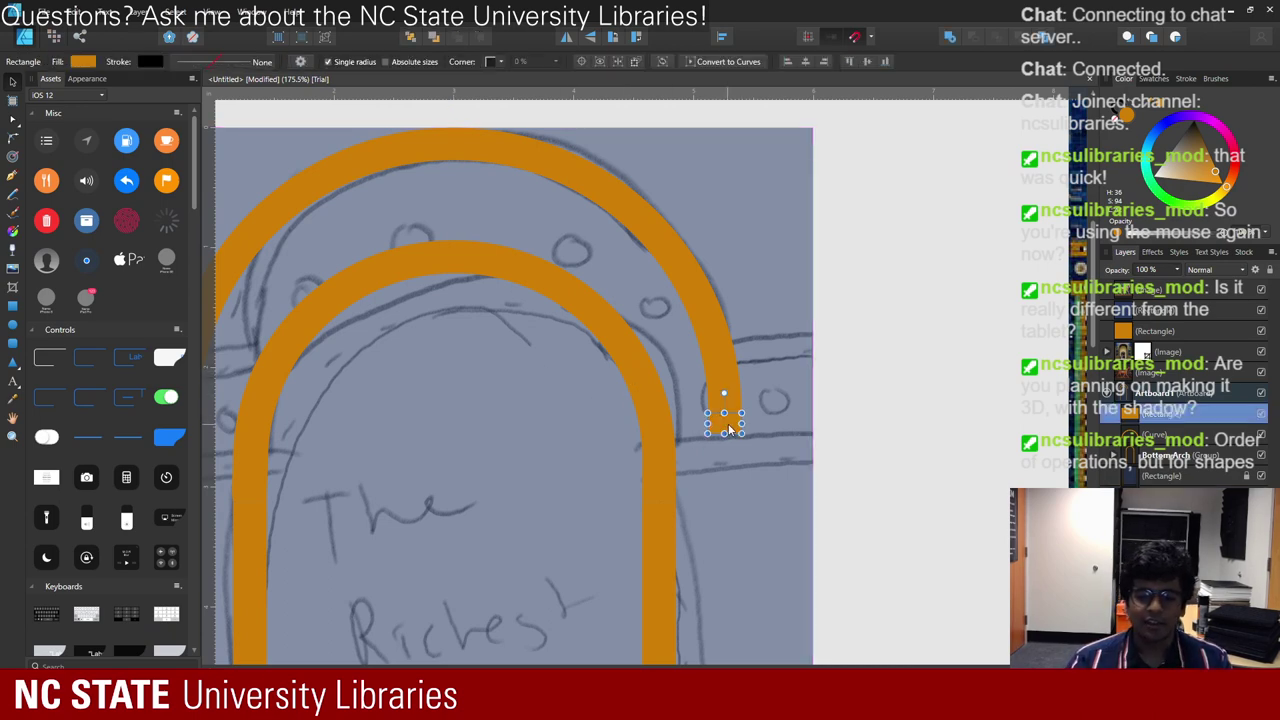
drag(733, 425, 552, 476)
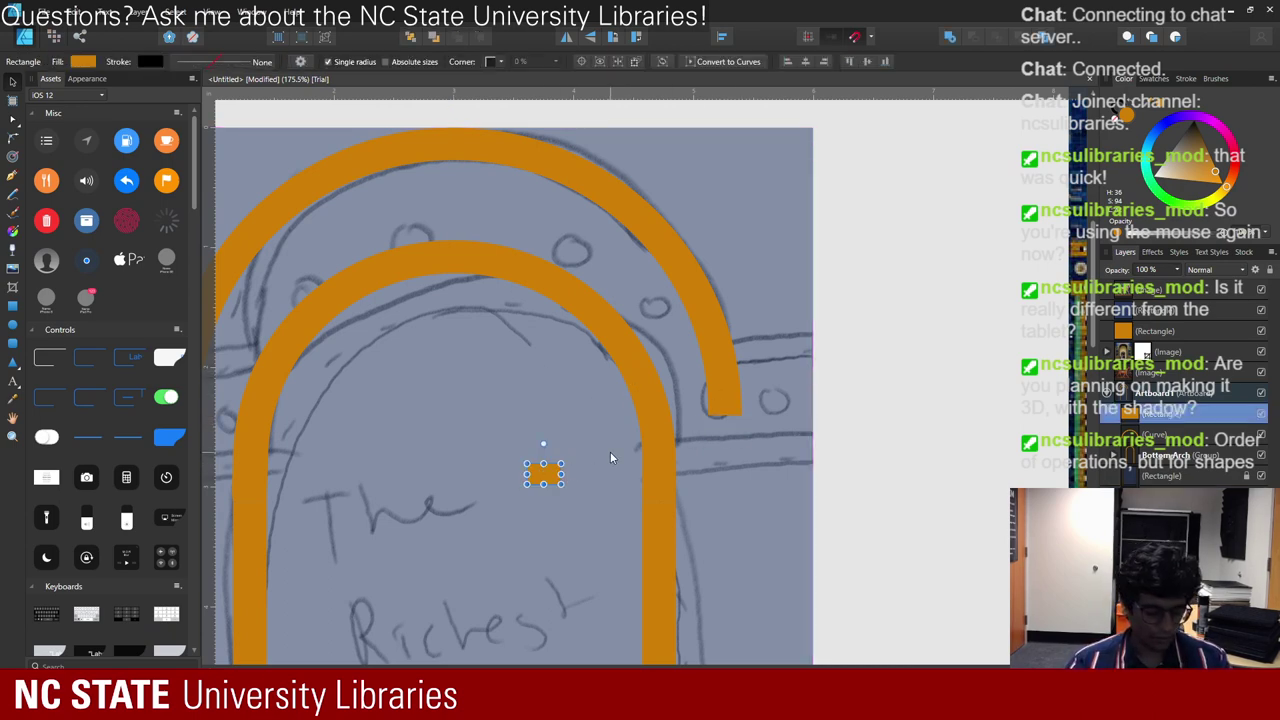
key(ctrl+z)
drag(728, 417, 378, 426)
scroll(671, 466, left, 5)
scroll(671, 466, up, 1)
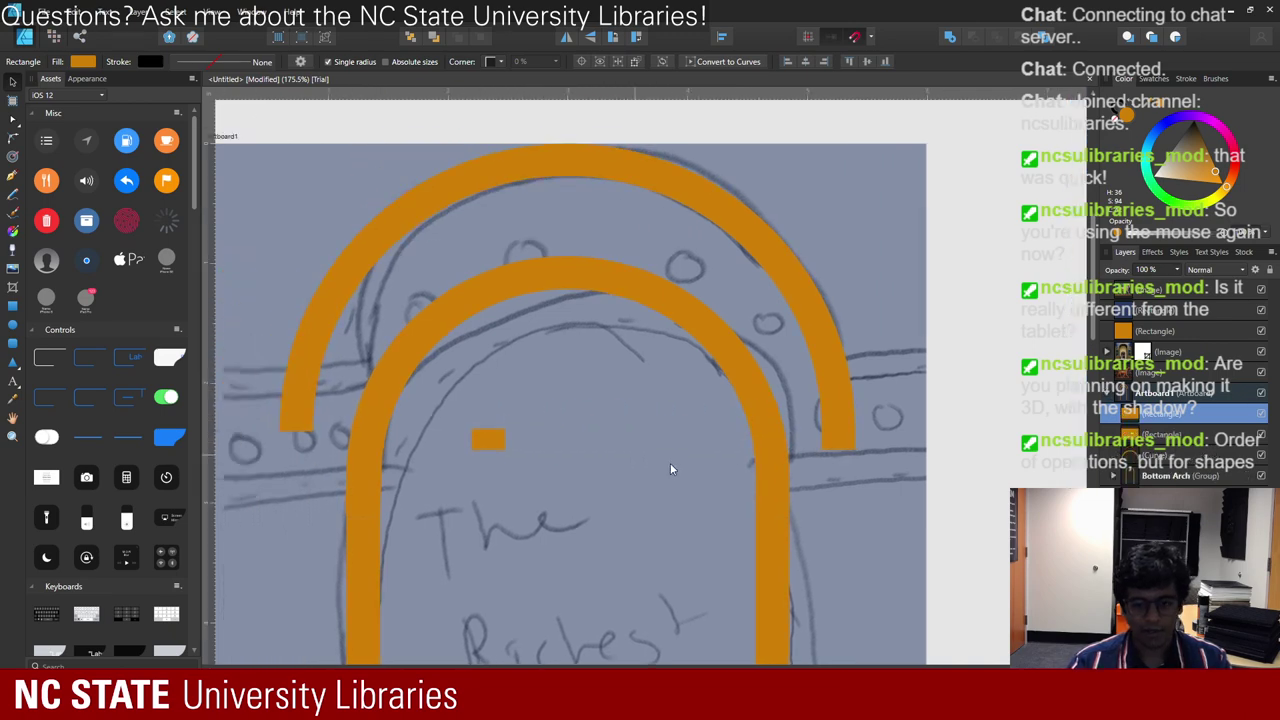
drag(588, 460, 393, 455)
click(578, 445)
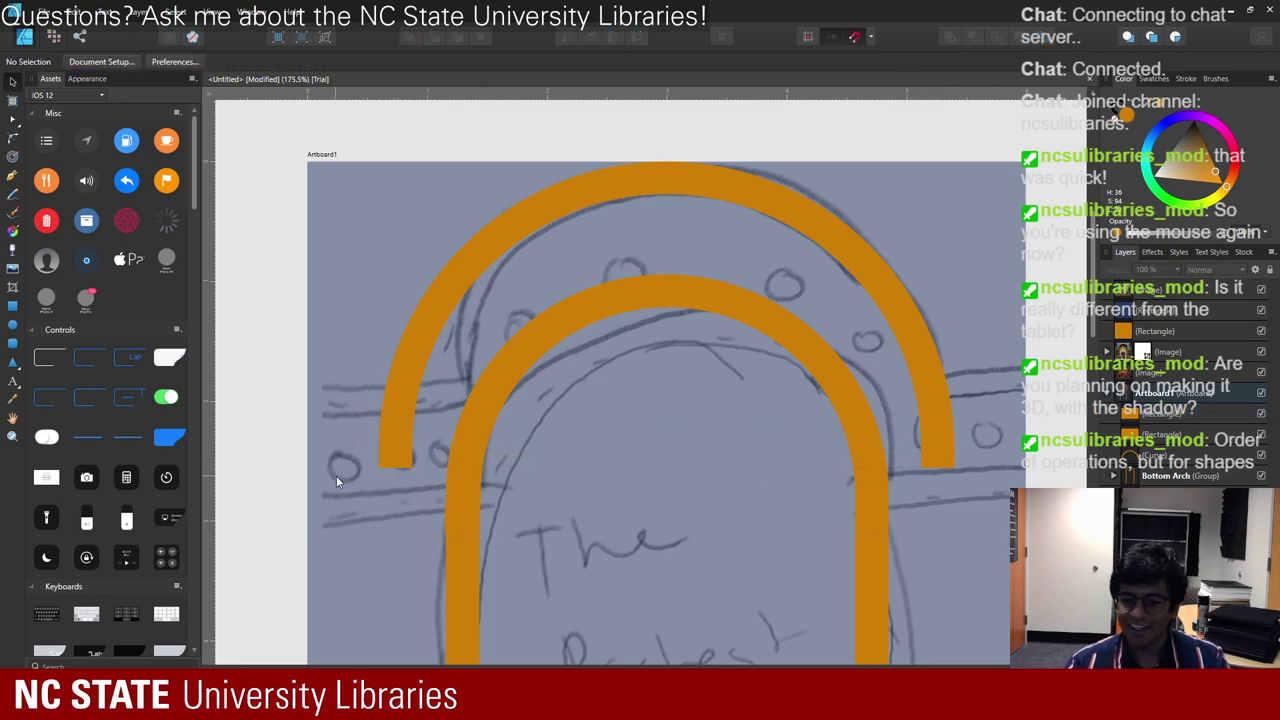
- Convert the inner arch's left leg to curves and drag a node to straighten its bulge
scroll(425, 475, down, 5)
scroll(525, 474, up, 2)
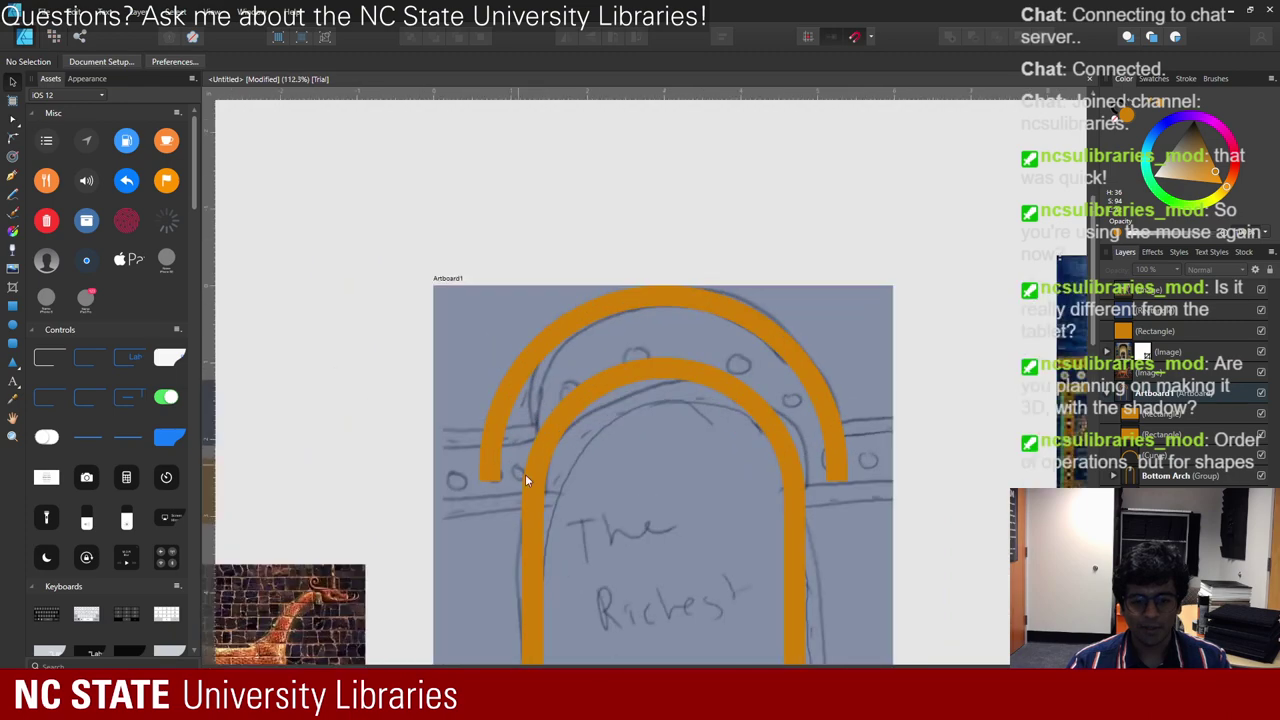
scroll(522, 478, up, 4)
scroll(458, 479, down, 2)
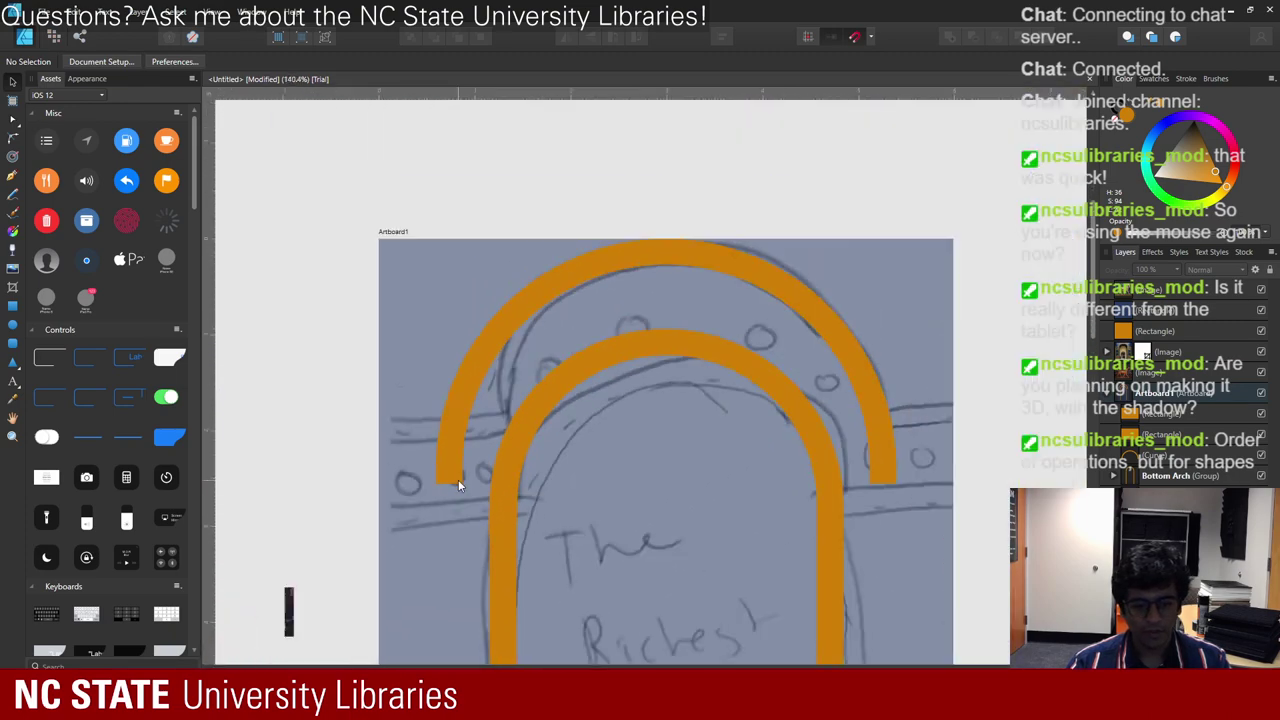
scroll(458, 485, down, 1)
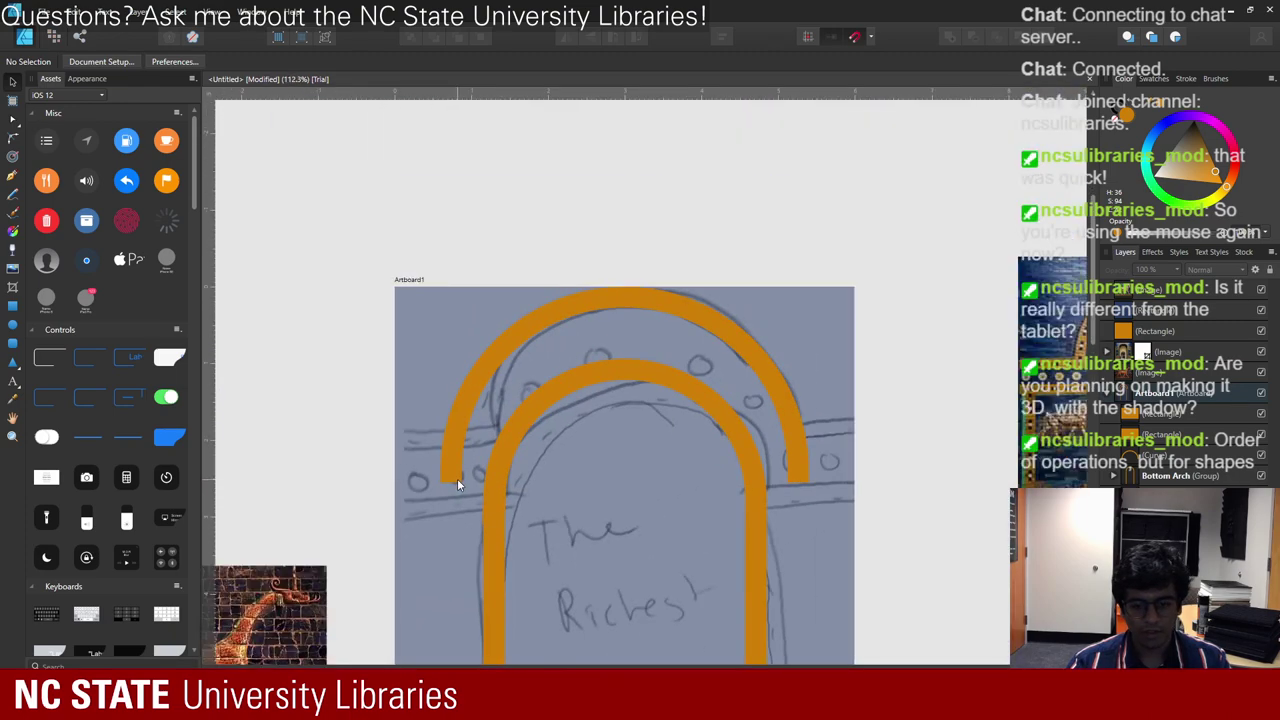
scroll(489, 537, up, 8)
click(498, 516)
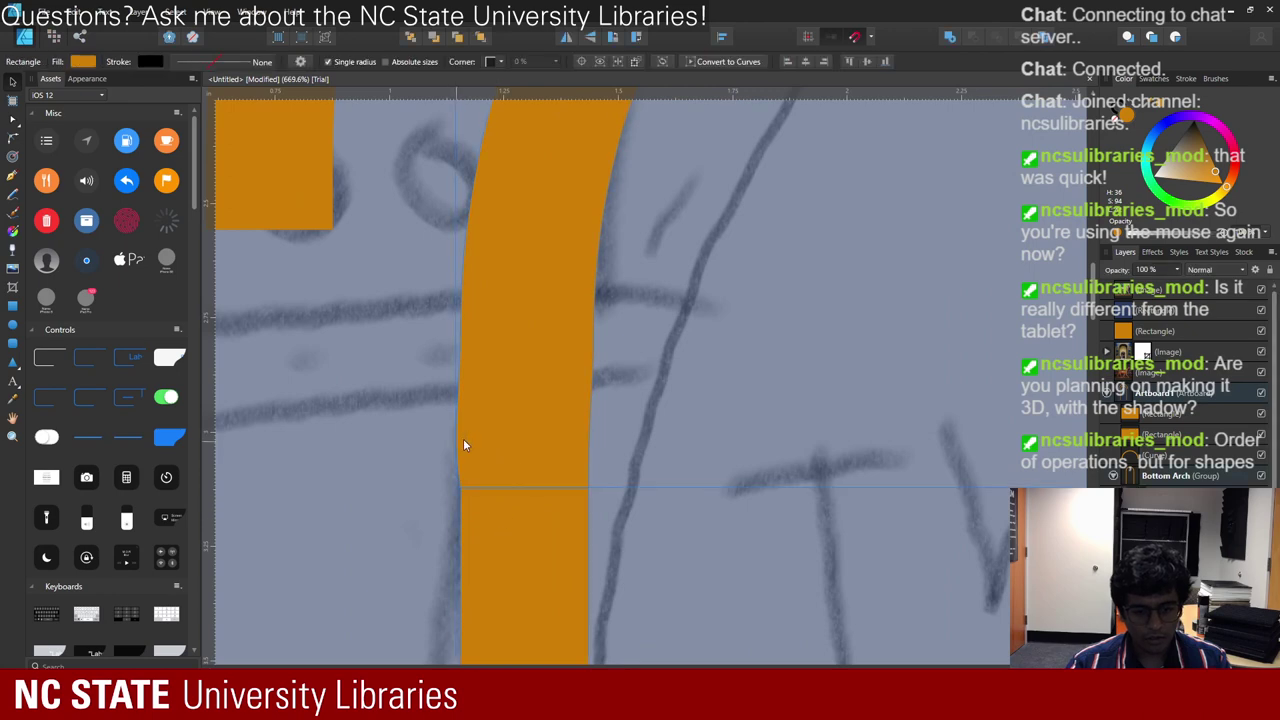
scroll(463, 445, up, 3)
key(ctrl+Return)
scroll(463, 421, down, 2)
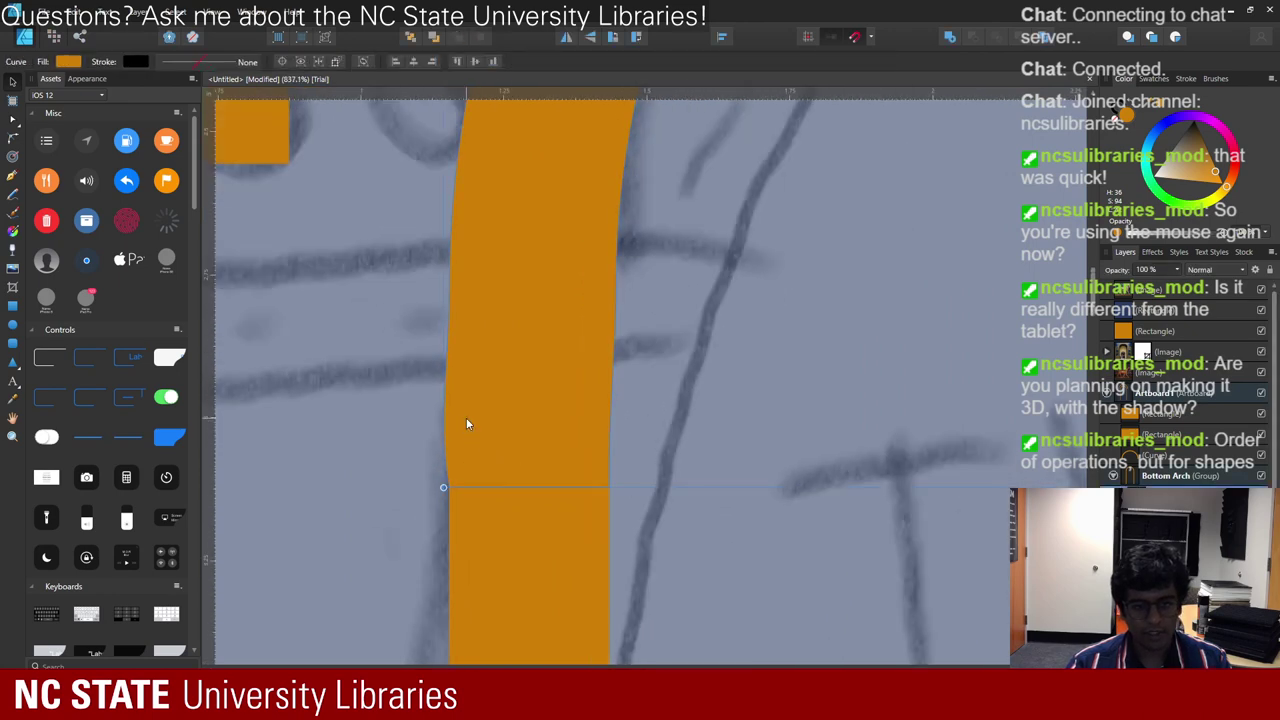
key(a)
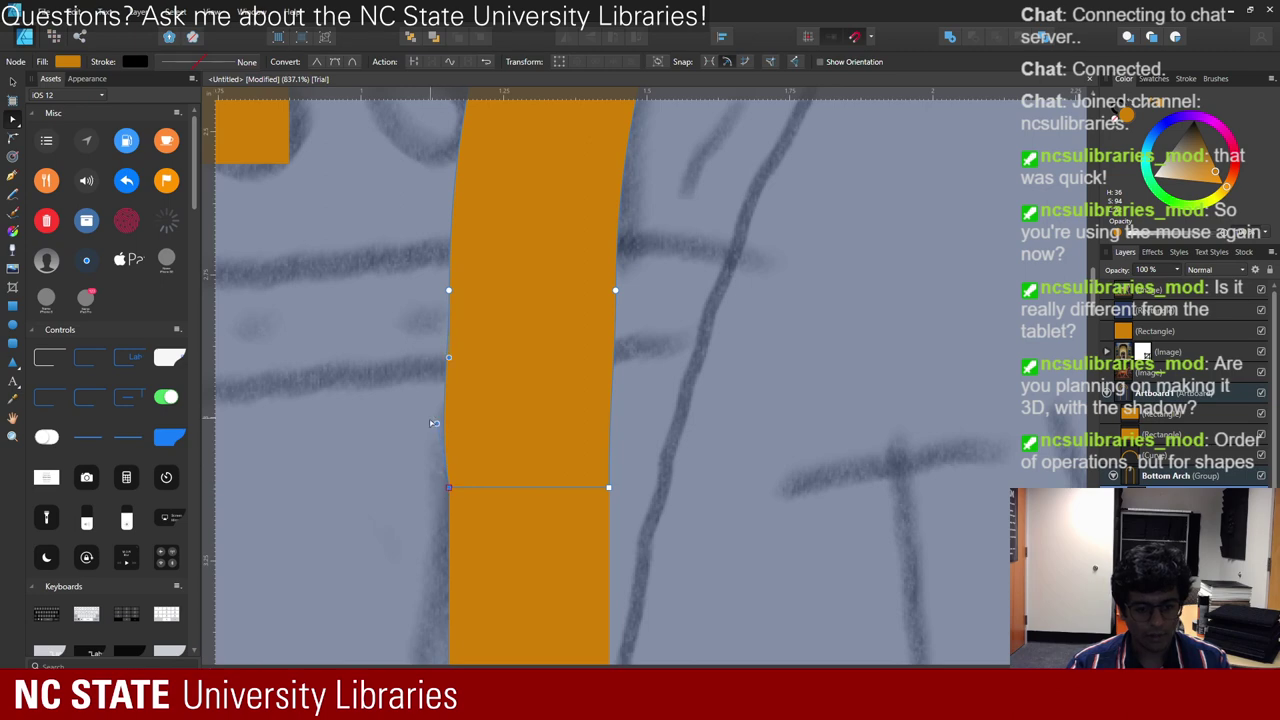
drag(436, 426, 449, 402)
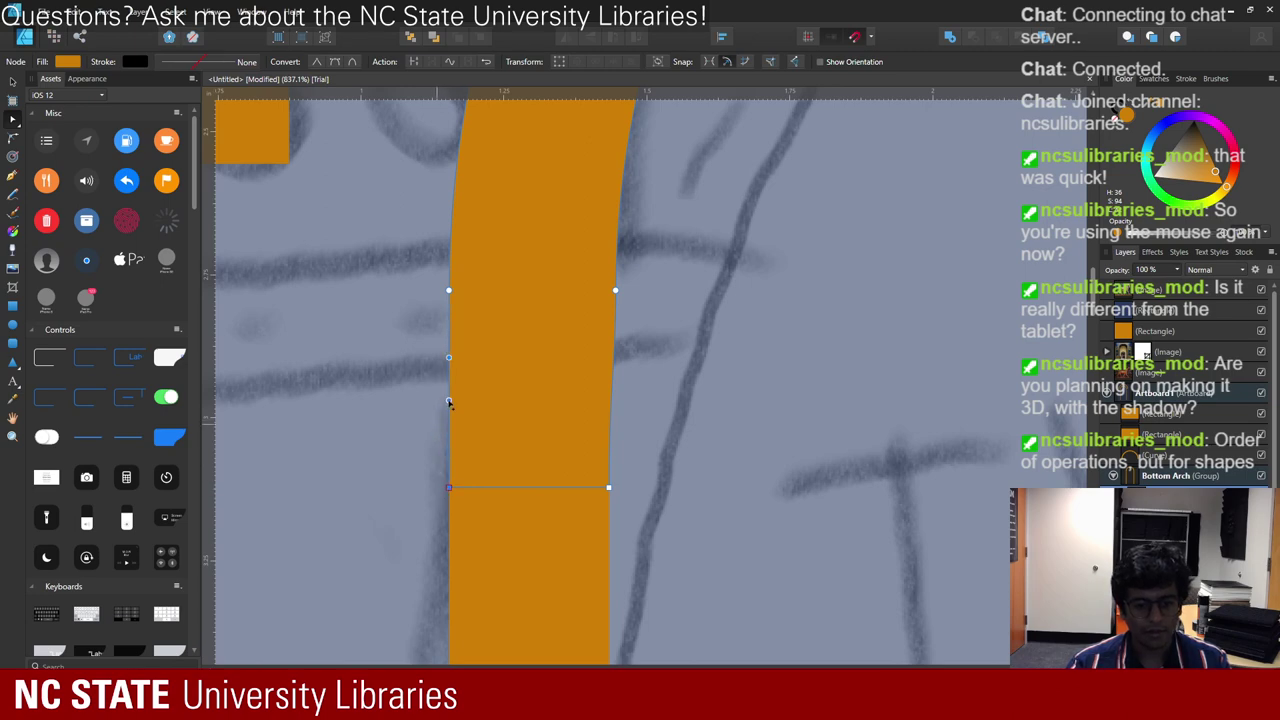
scroll(603, 383, down, 10)
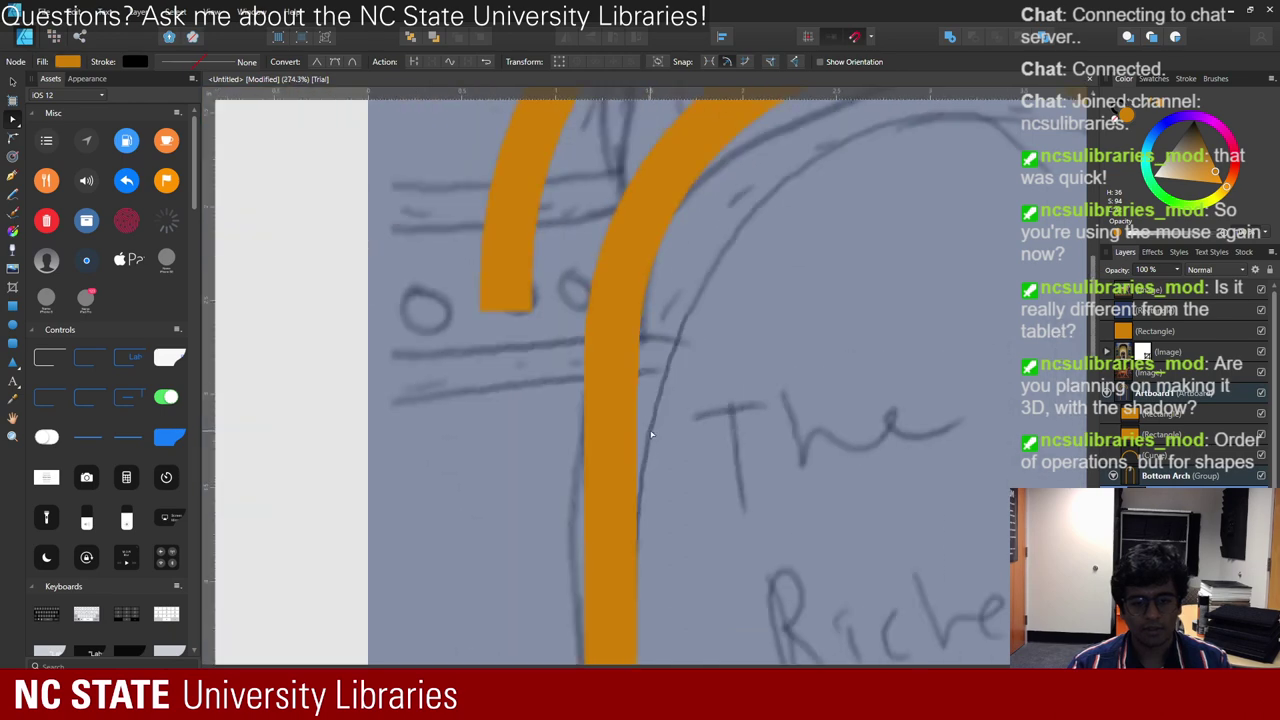
click(817, 446)
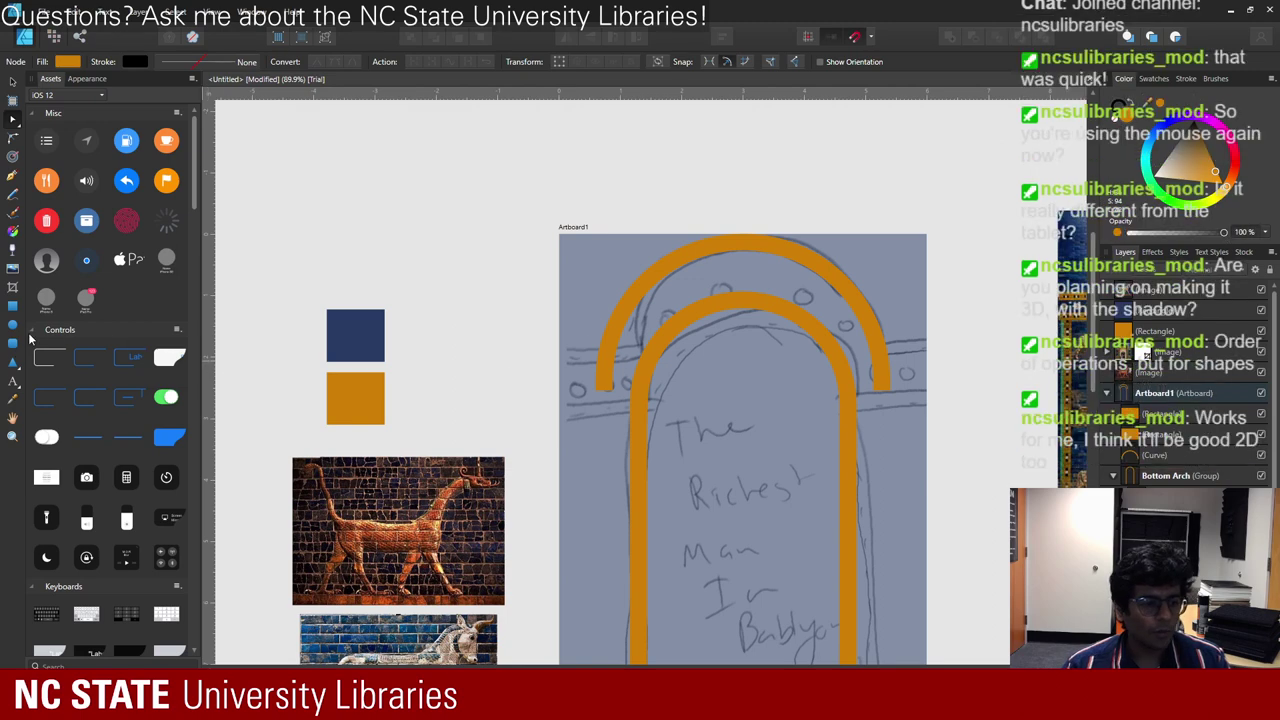
- Move the loose orange bar onto the pasteboard, left of and above the artboard
click(12, 306)
scroll(766, 621, down, 5)
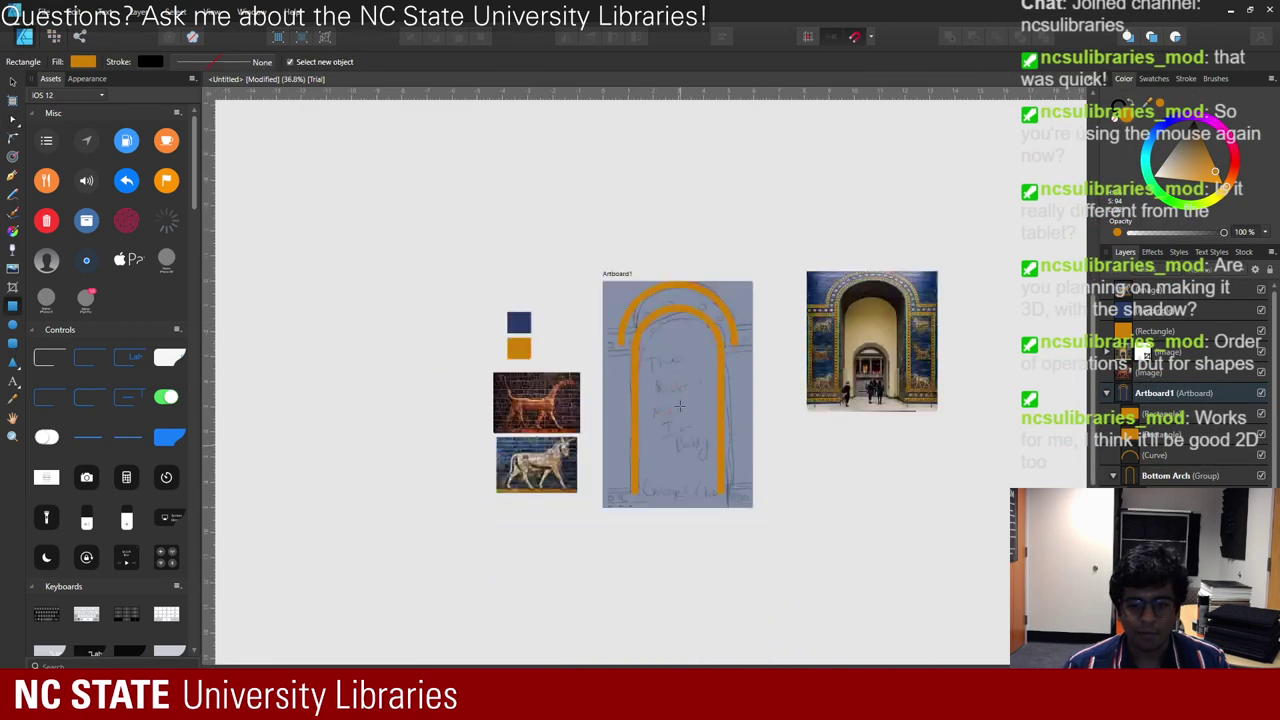
scroll(715, 418, up, 10)
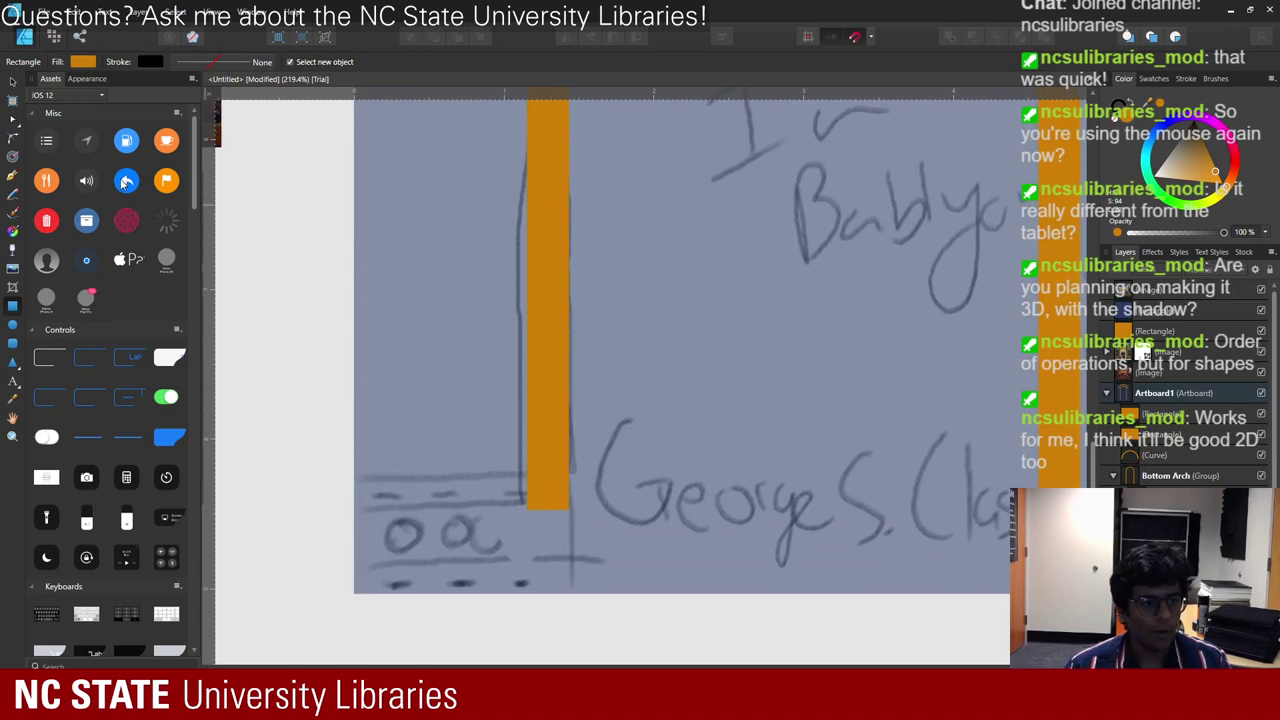
click(10, 80)
scroll(798, 484, down, 7)
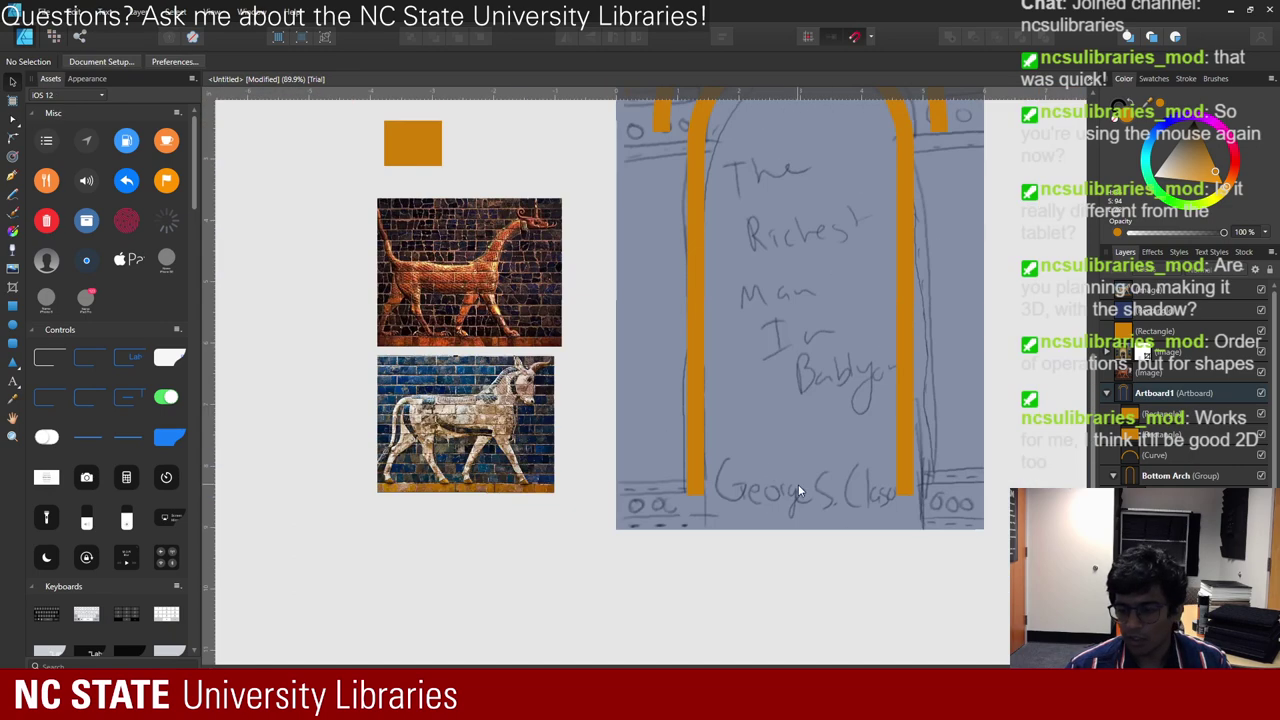
click(695, 361)
key(ctrl+z)
key(ctrl+z)
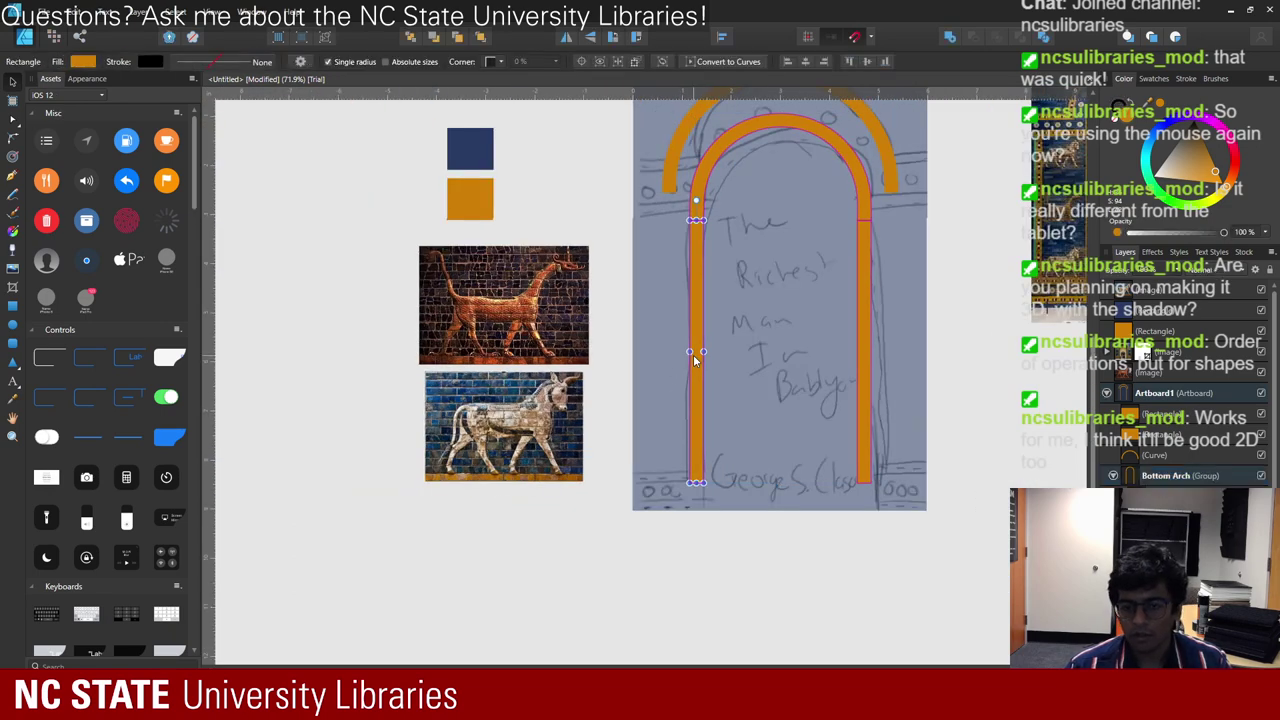
drag(534, 580, 331, 448)
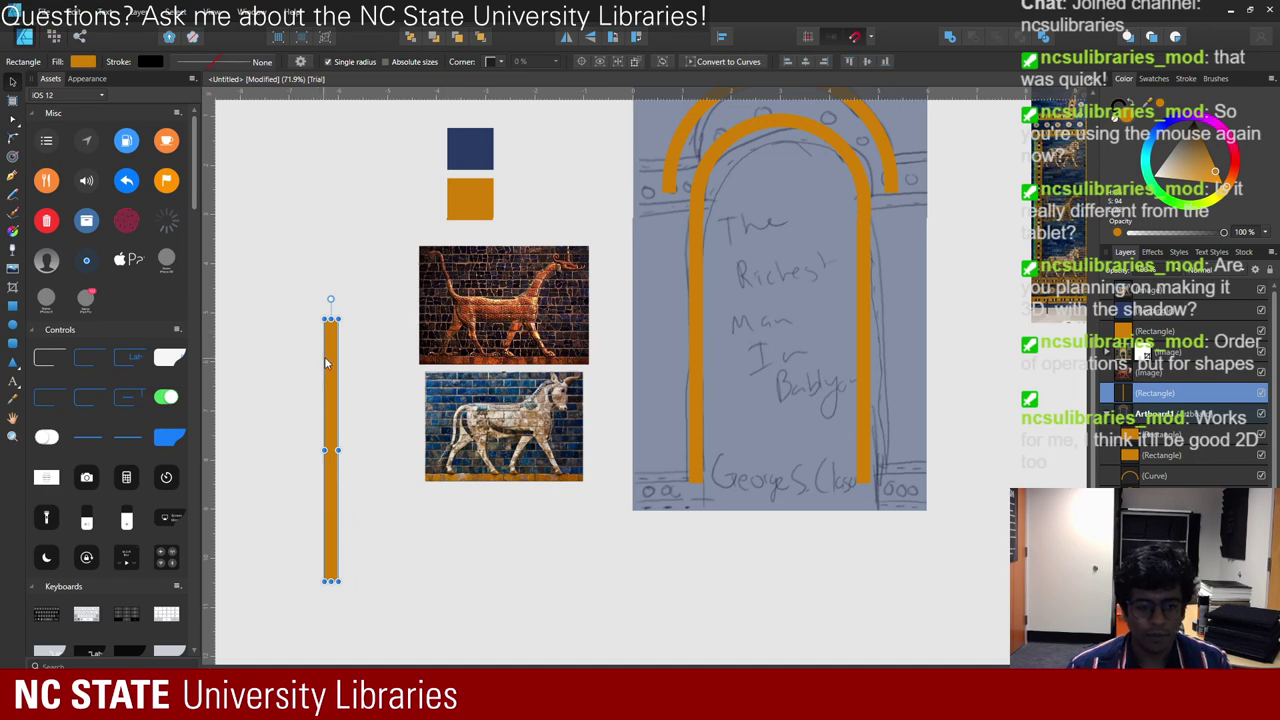
drag(331, 362, 318, 183)
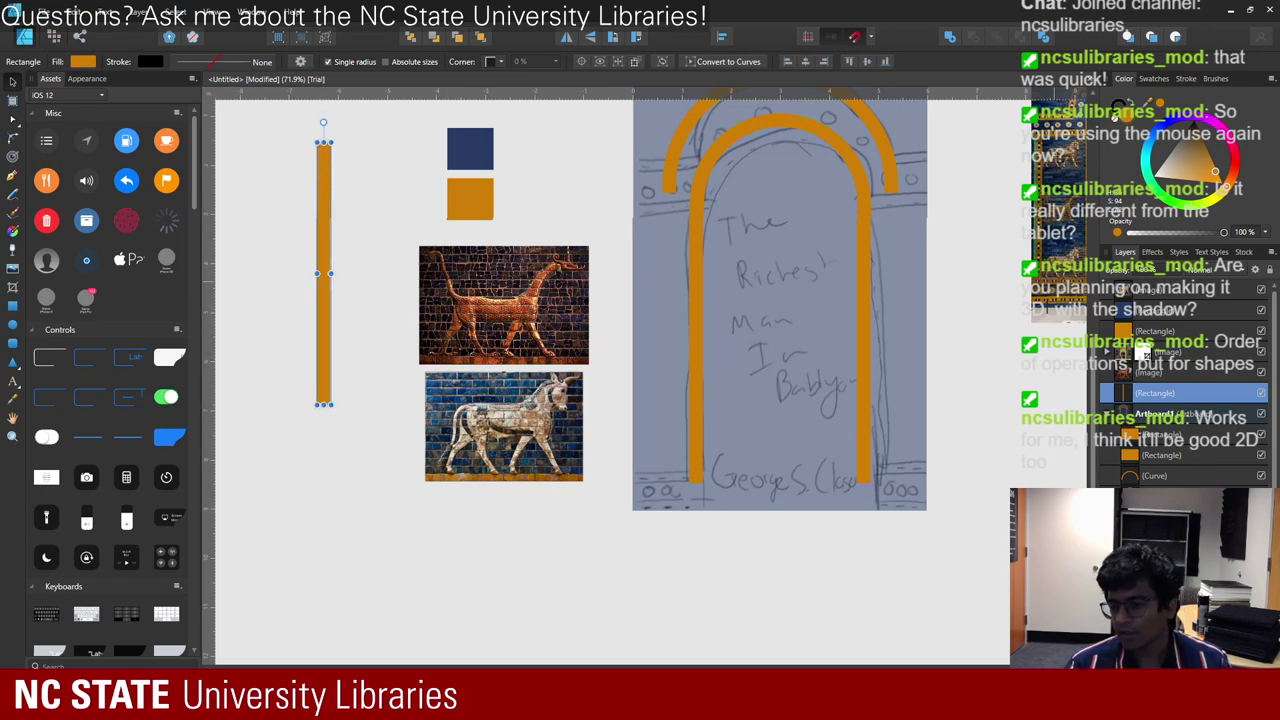
click(957, 583)
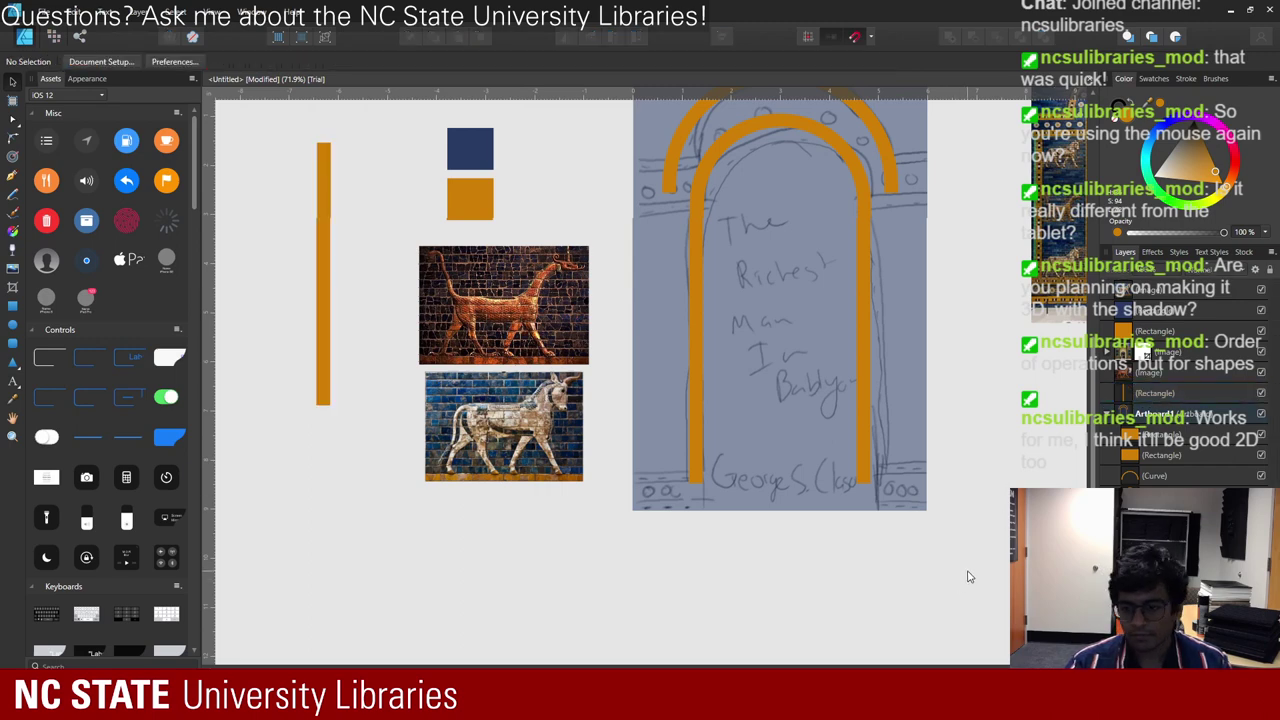
- Merge the outer arch and its leg pieces into one shape with Boolean Add
click(1147, 443)
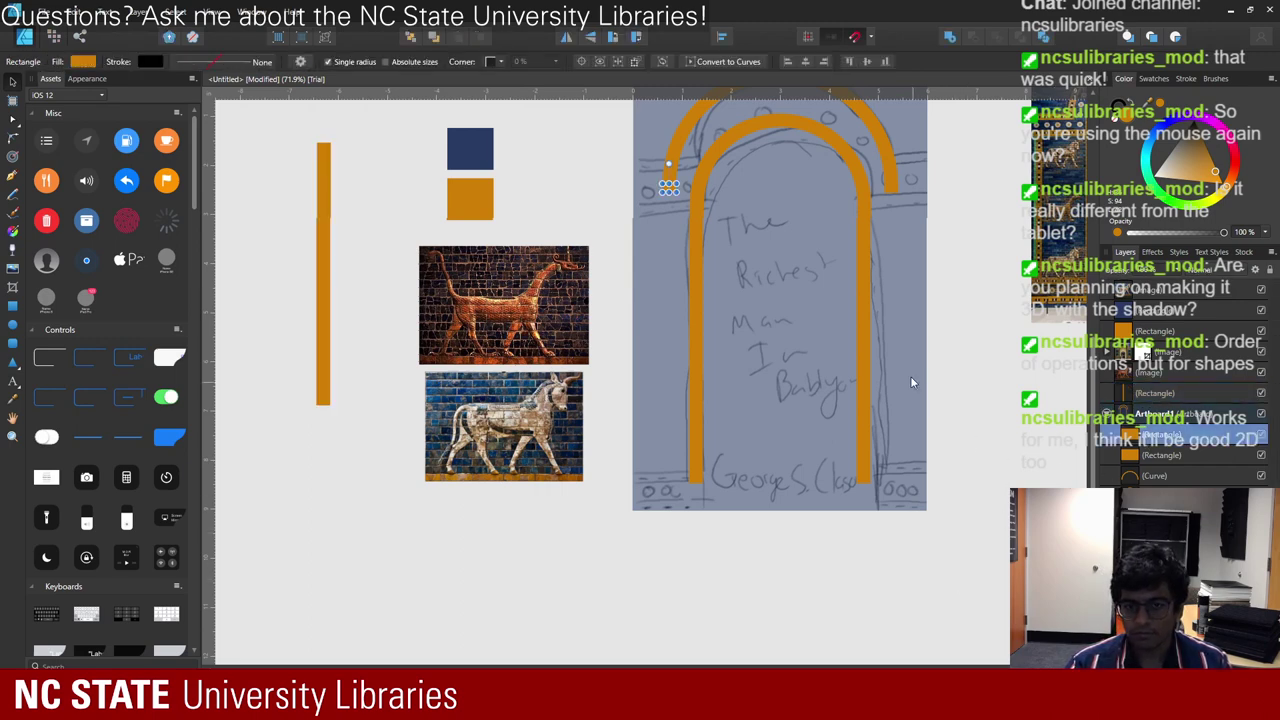
scroll(910, 376, up, 3)
shift+click(1153, 476)
shift+click(1153, 476)
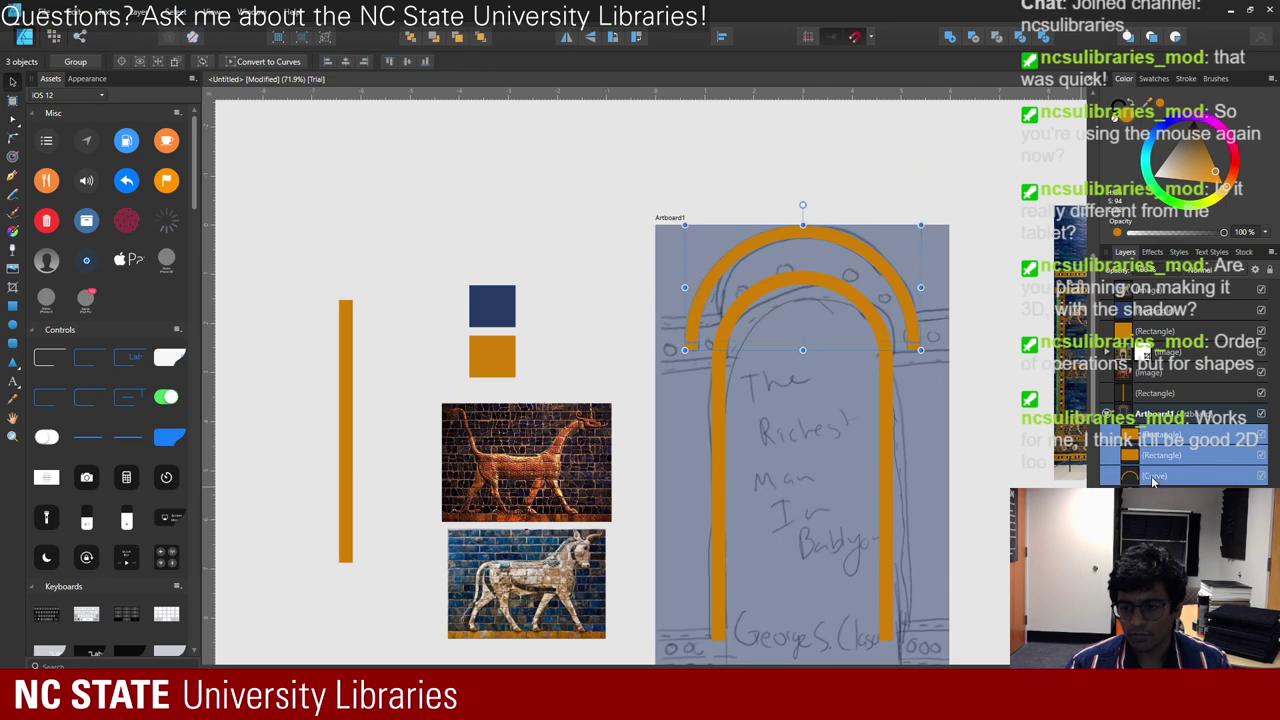
click(950, 38)
click(998, 300)
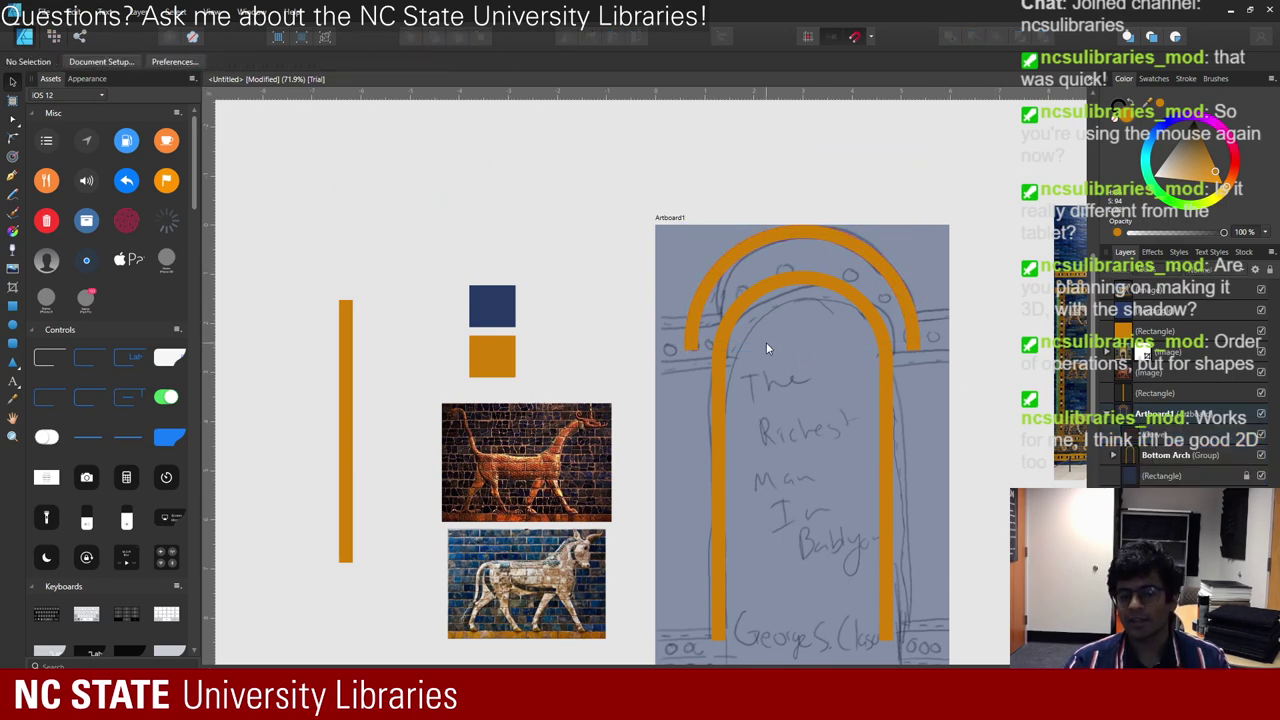
- Pull the merged arch end's edge nodes left with the Node tool so the edge runs straight down
scroll(692, 377, up, 1)
scroll(700, 328, up, 10)
click(641, 391)
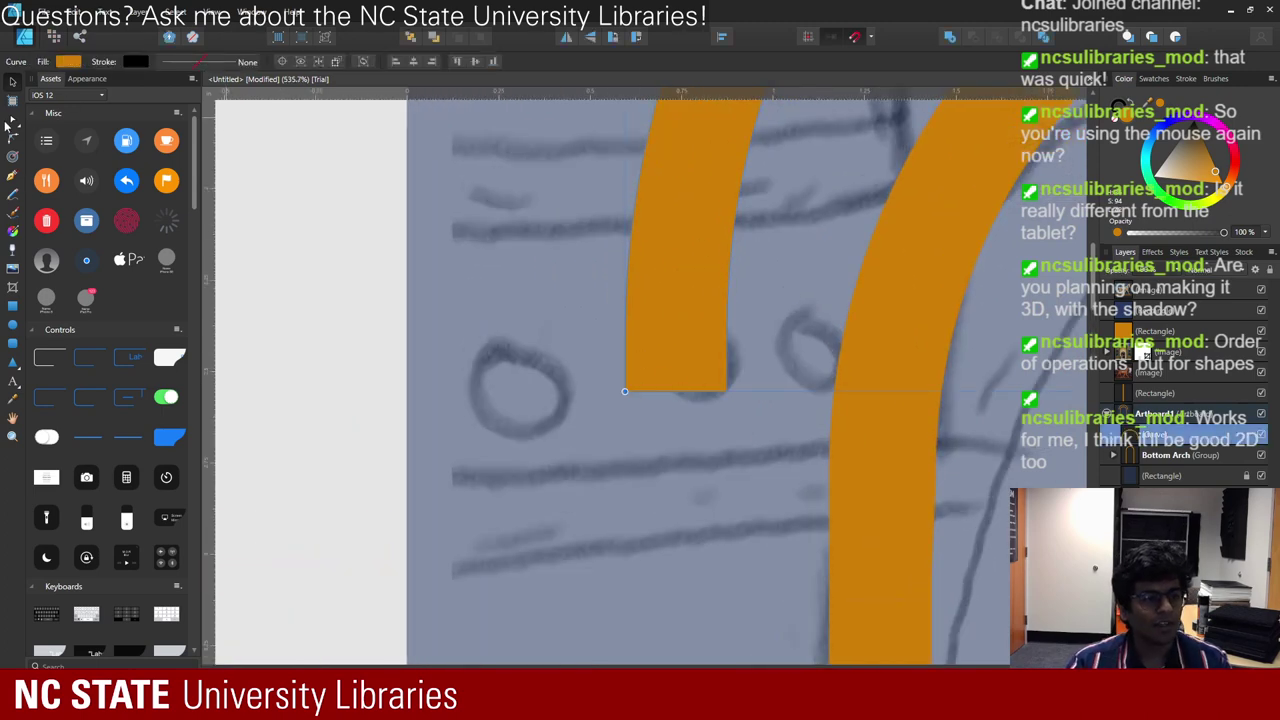
click(13, 121)
scroll(968, 390, down, 5)
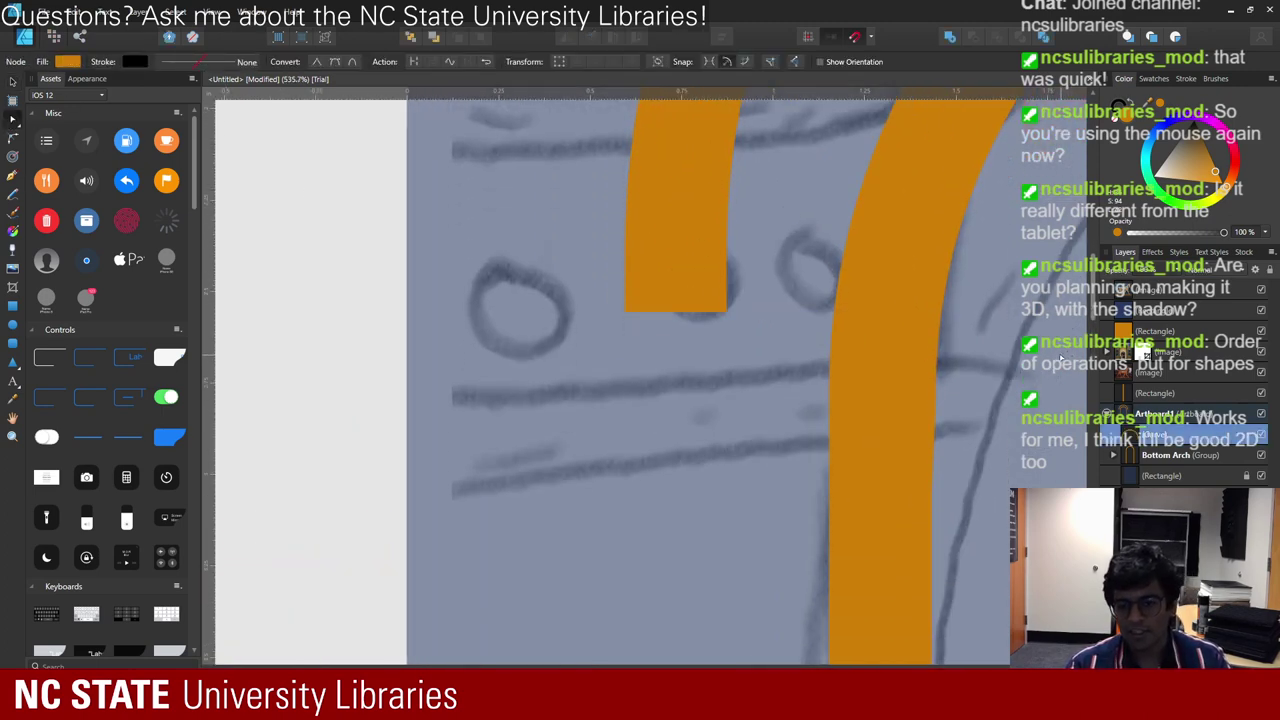
scroll(796, 453, up, 8)
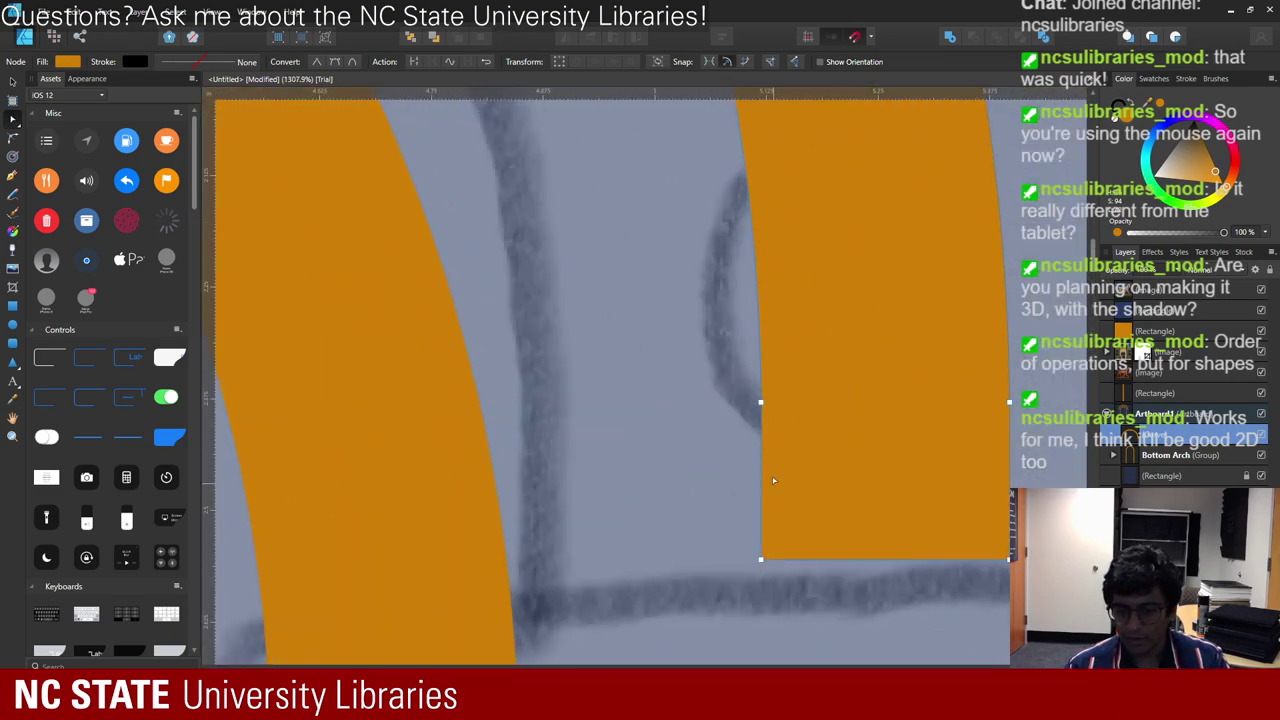
scroll(773, 480, down, 7)
scroll(782, 459, up, 5)
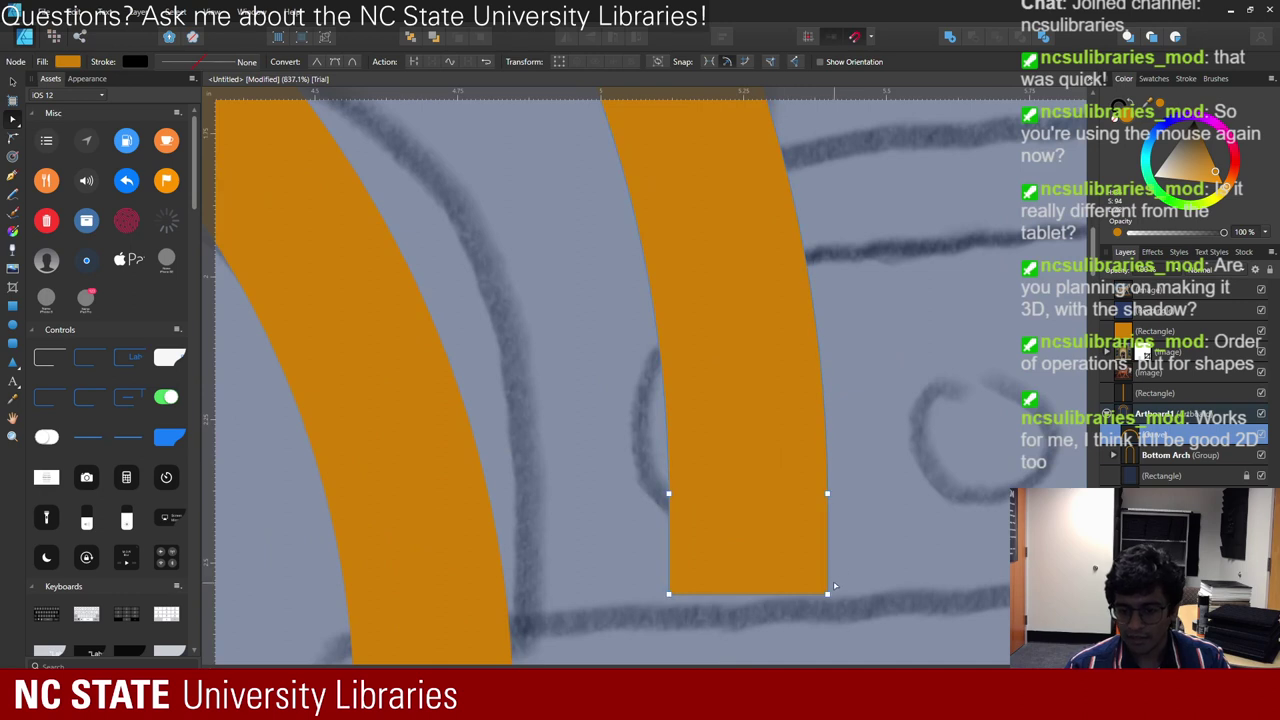
drag(825, 595, 820, 594)
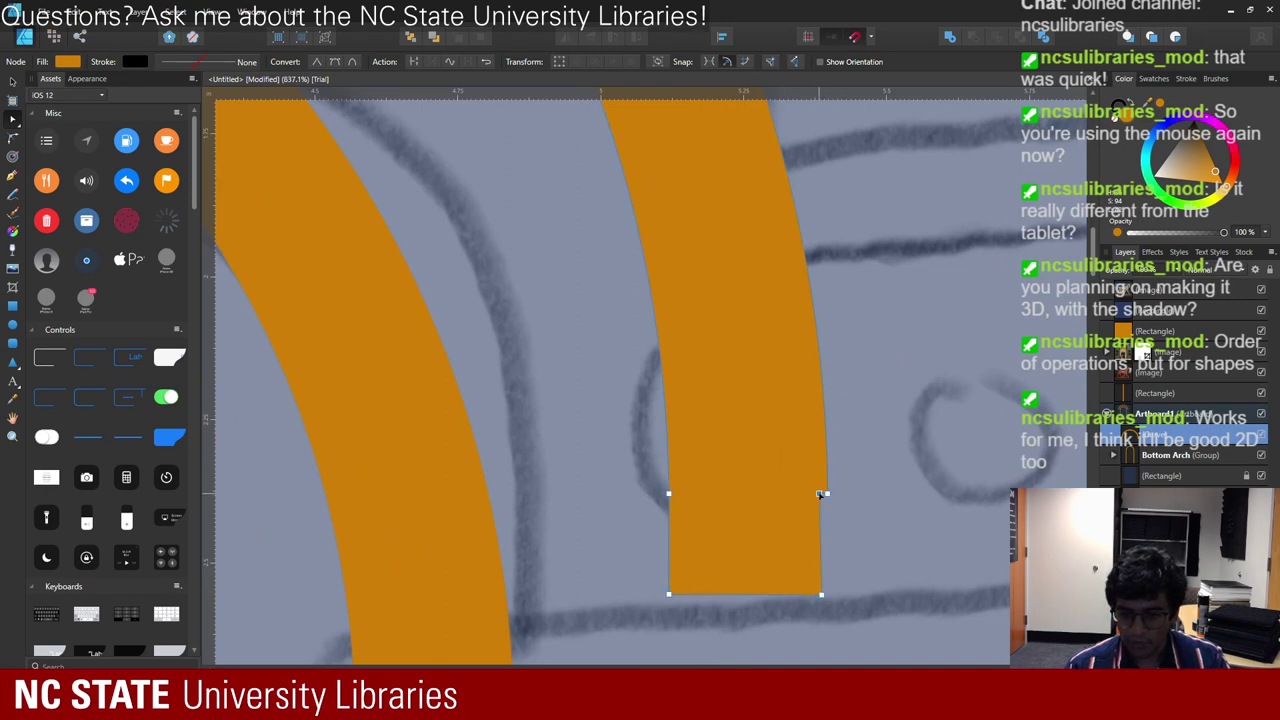
scroll(826, 495, up, 5)
click(830, 500)
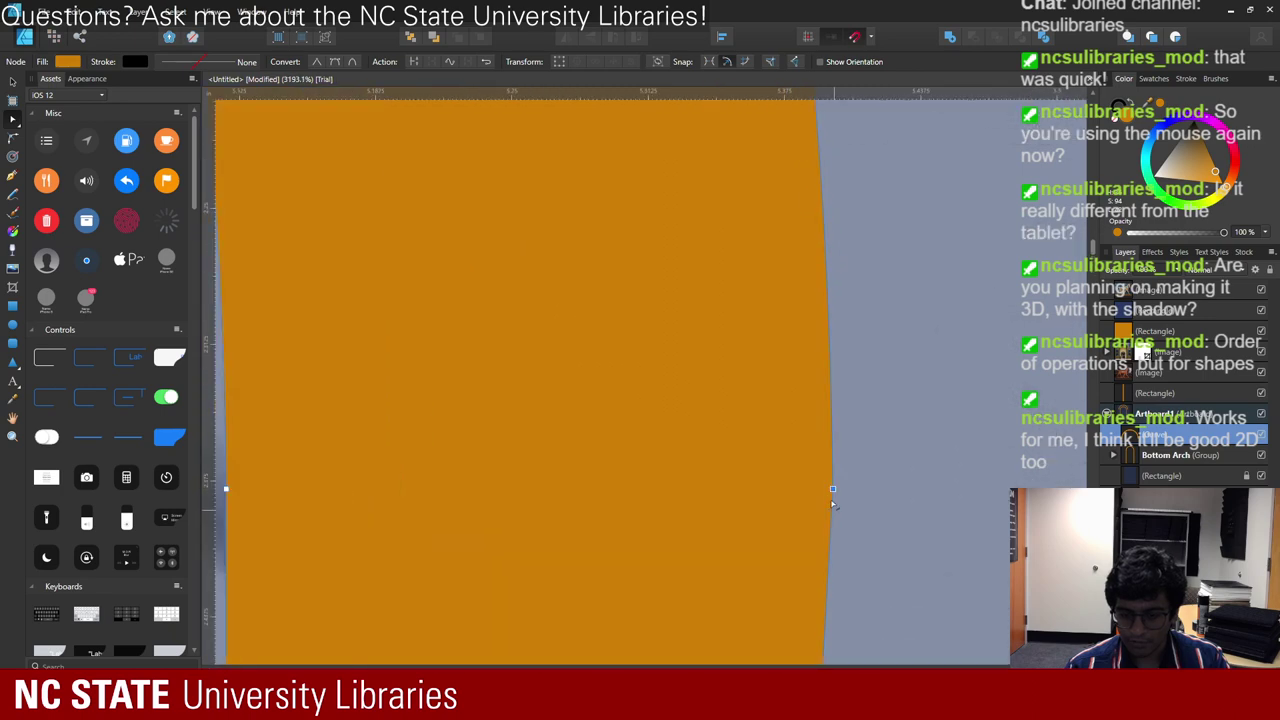
key(Left)
key(Left)
scroll(830, 488, down, 8)
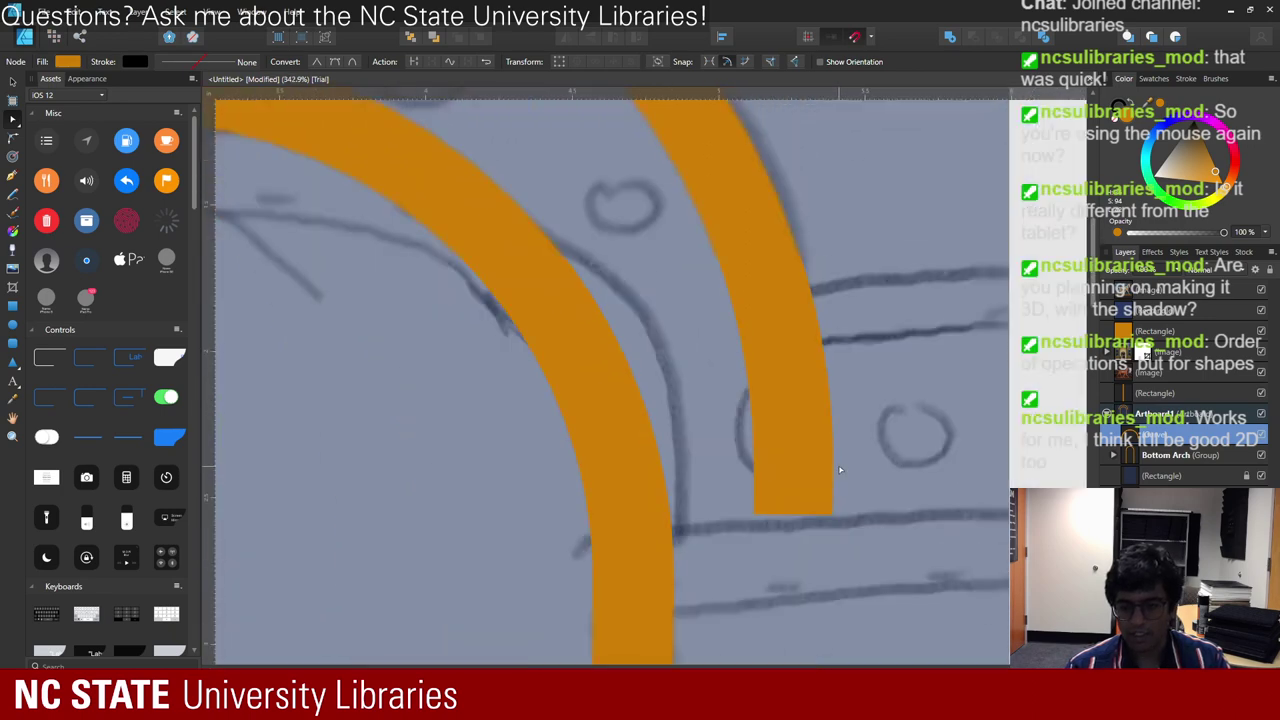
scroll(840, 470, down, 5)
- Nudge the outer arch's lower-right node slightly right twice so the right end finishes squarely
scroll(520, 465, left, 2)
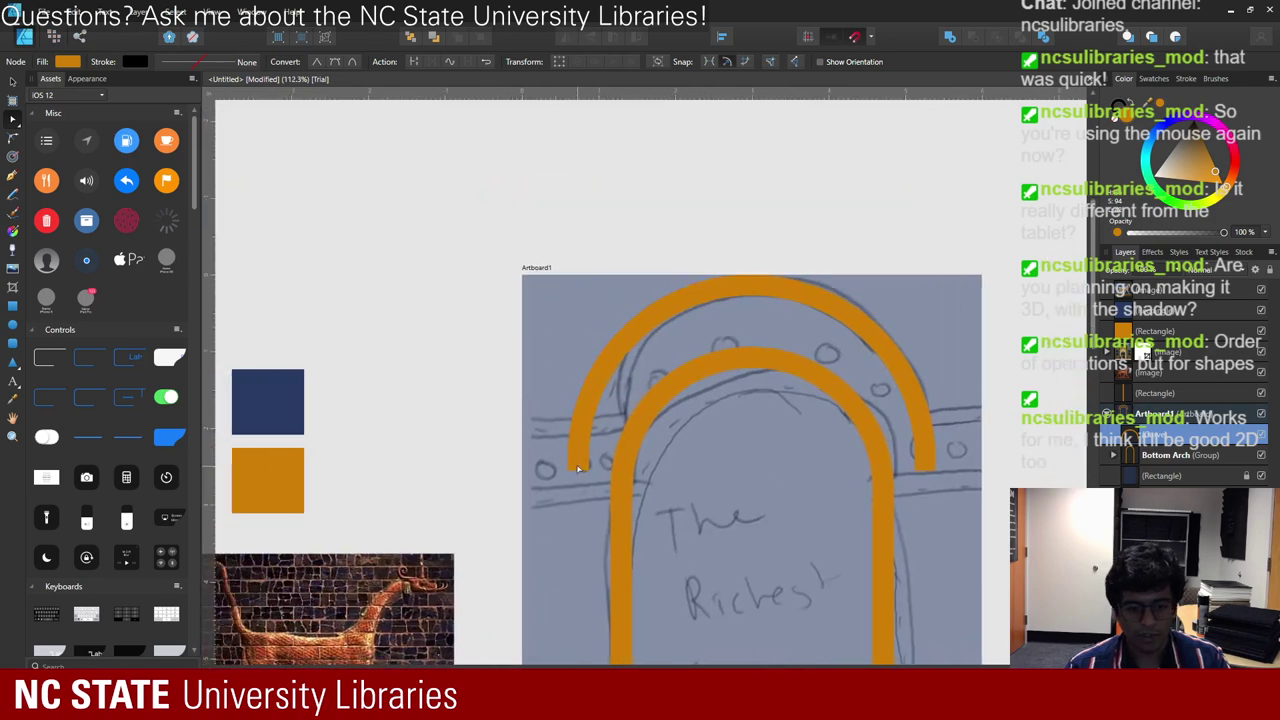
click(577, 467)
scroll(590, 469, up, 3)
scroll(600, 470, down, 2)
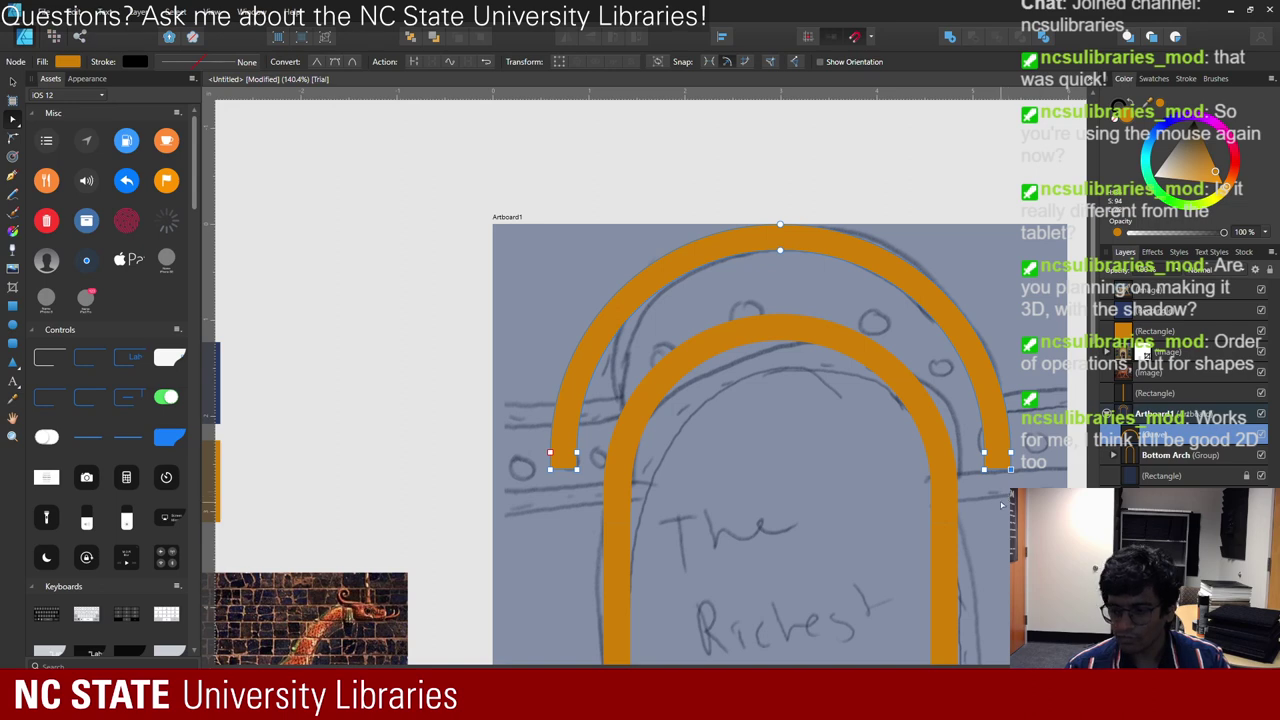
scroll(998, 457, up, 5)
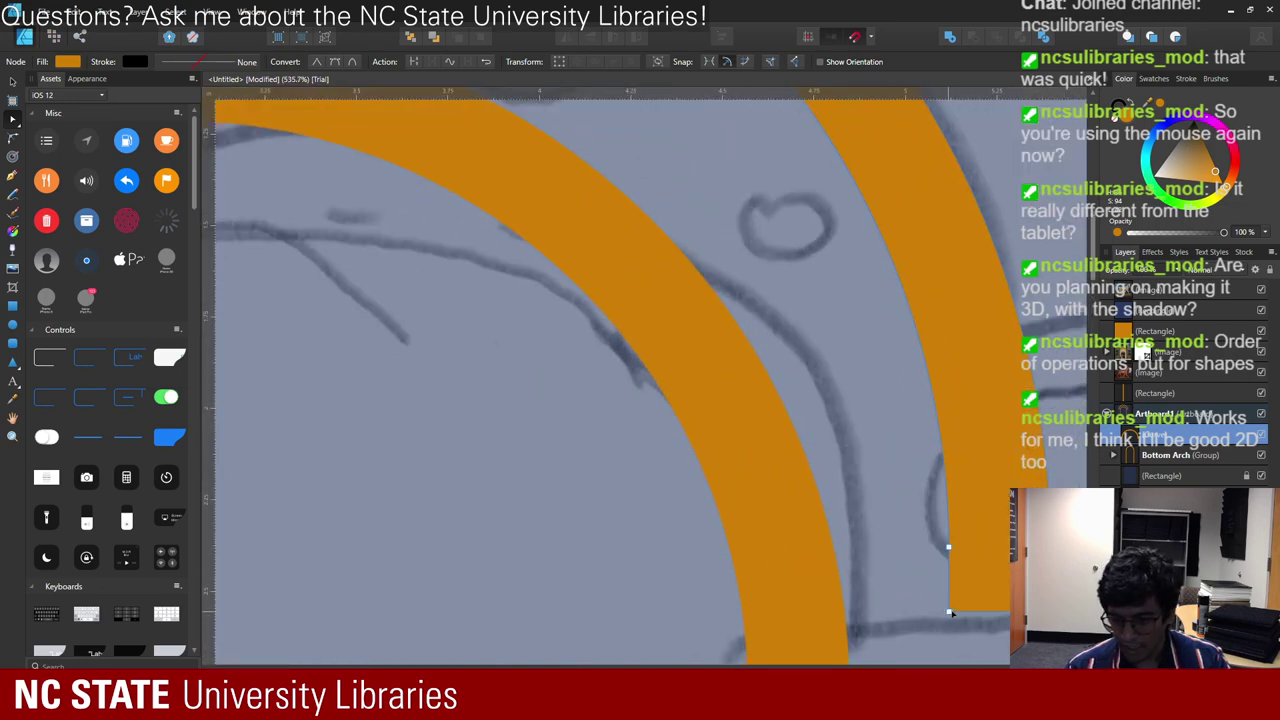
drag(950, 613, 954, 613)
scroll(967, 612, up, 3)
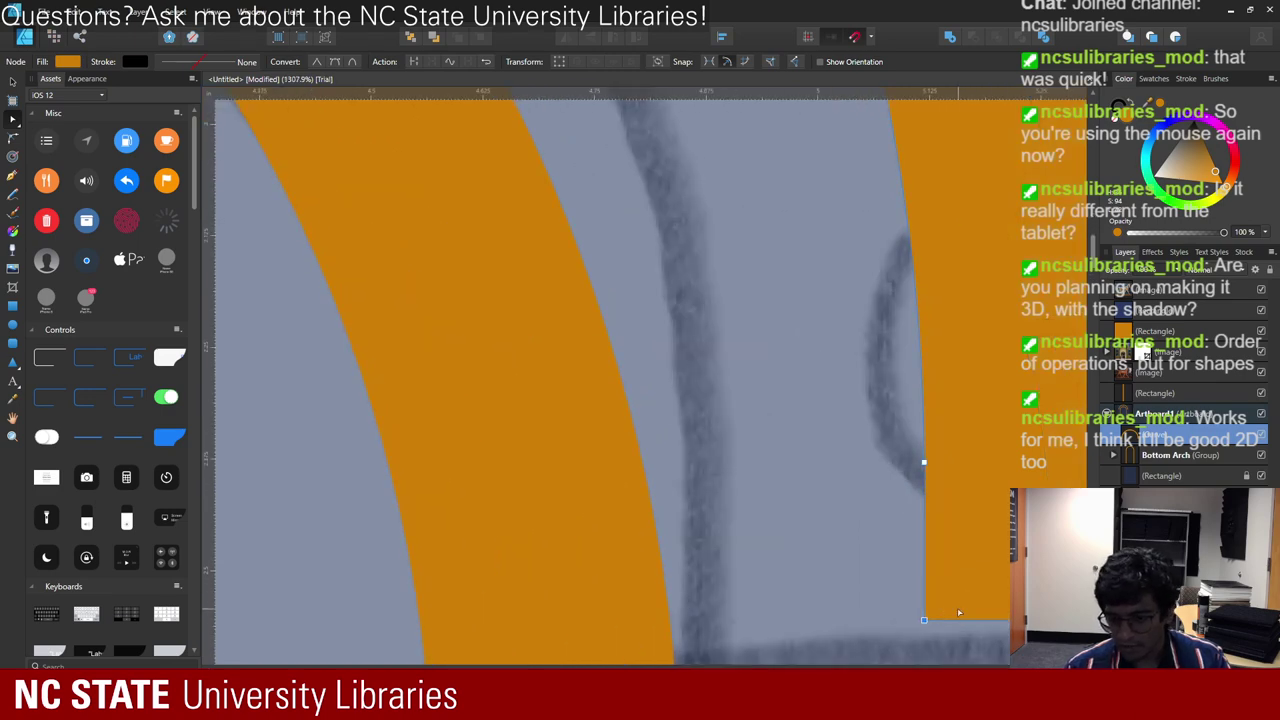
scroll(957, 607, down, 1)
scroll(930, 584, up, 3)
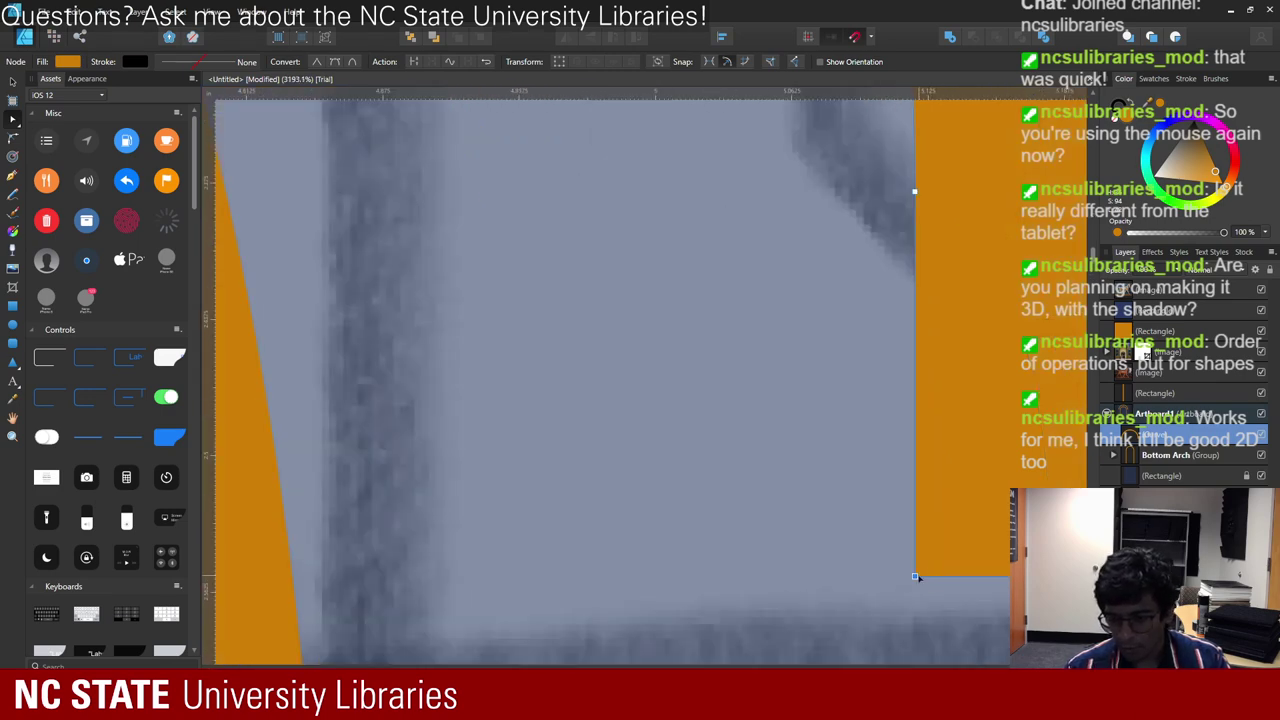
drag(924, 577, 924, 578)
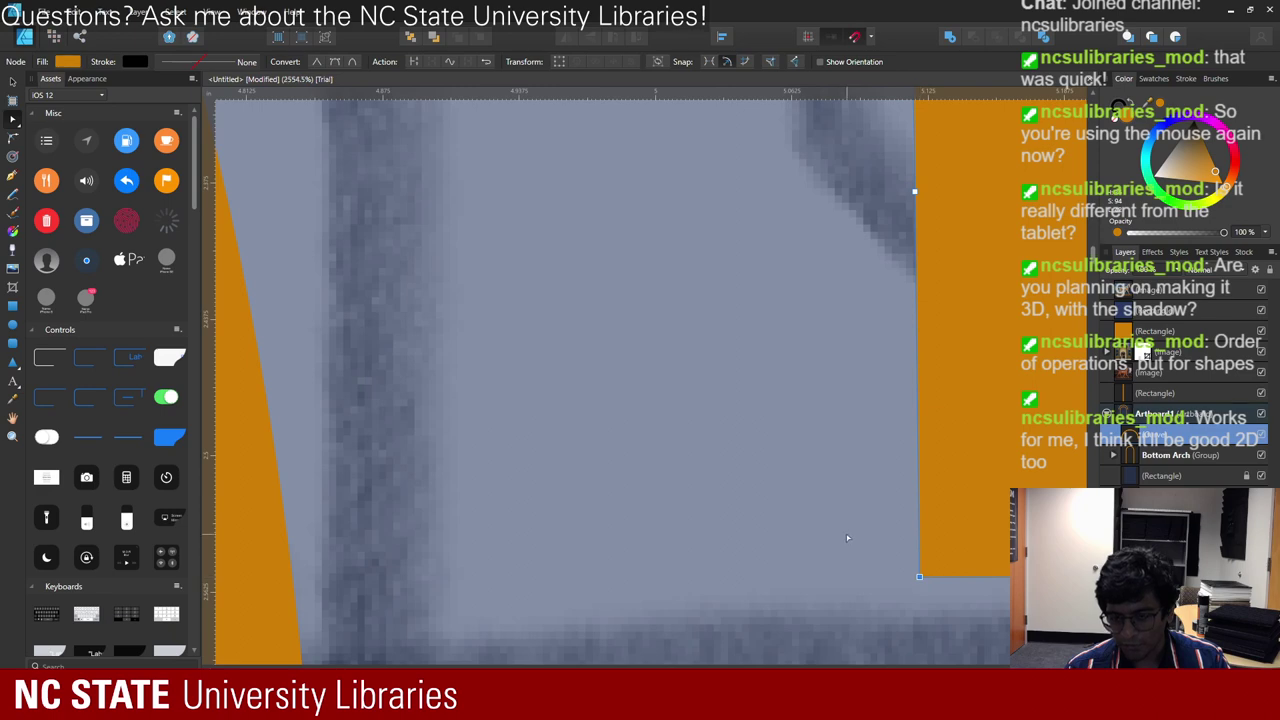
scroll(846, 538, down, 6)
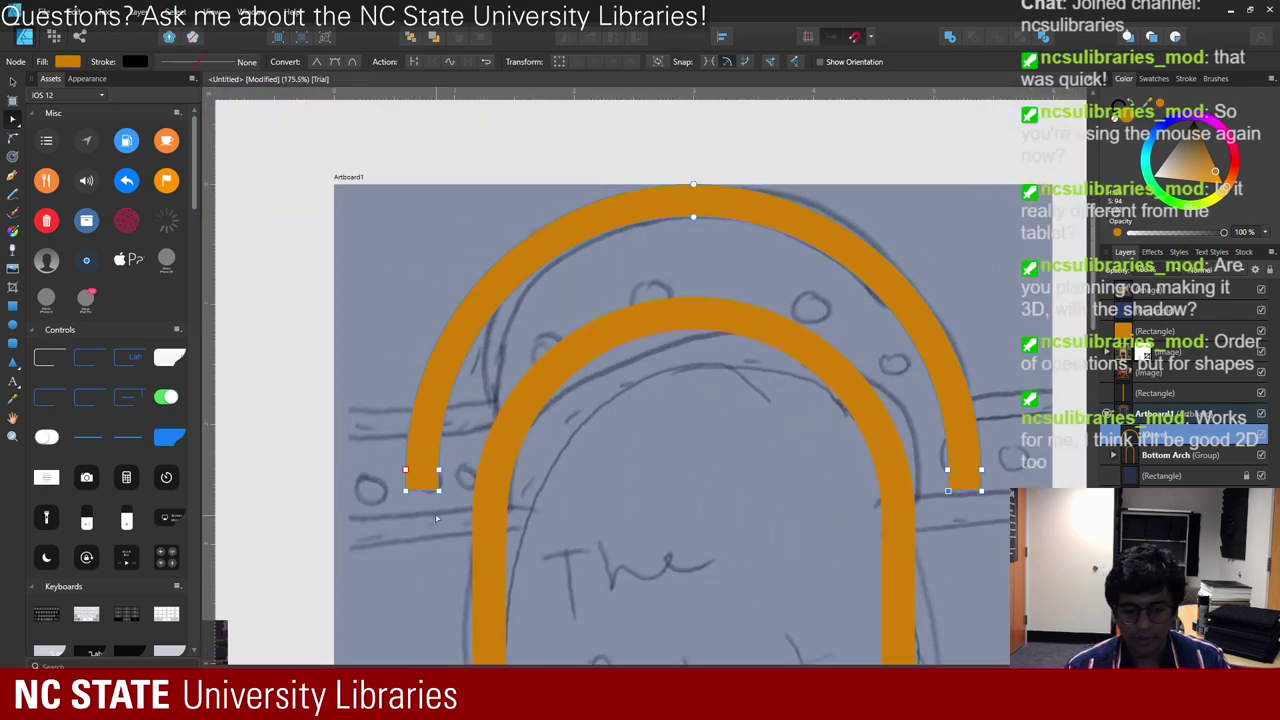
- Nudge the bottom-right node of the outer arch's left leg left so its inner edge runs vertically
click(436, 518)
scroll(420, 468, up, 4)
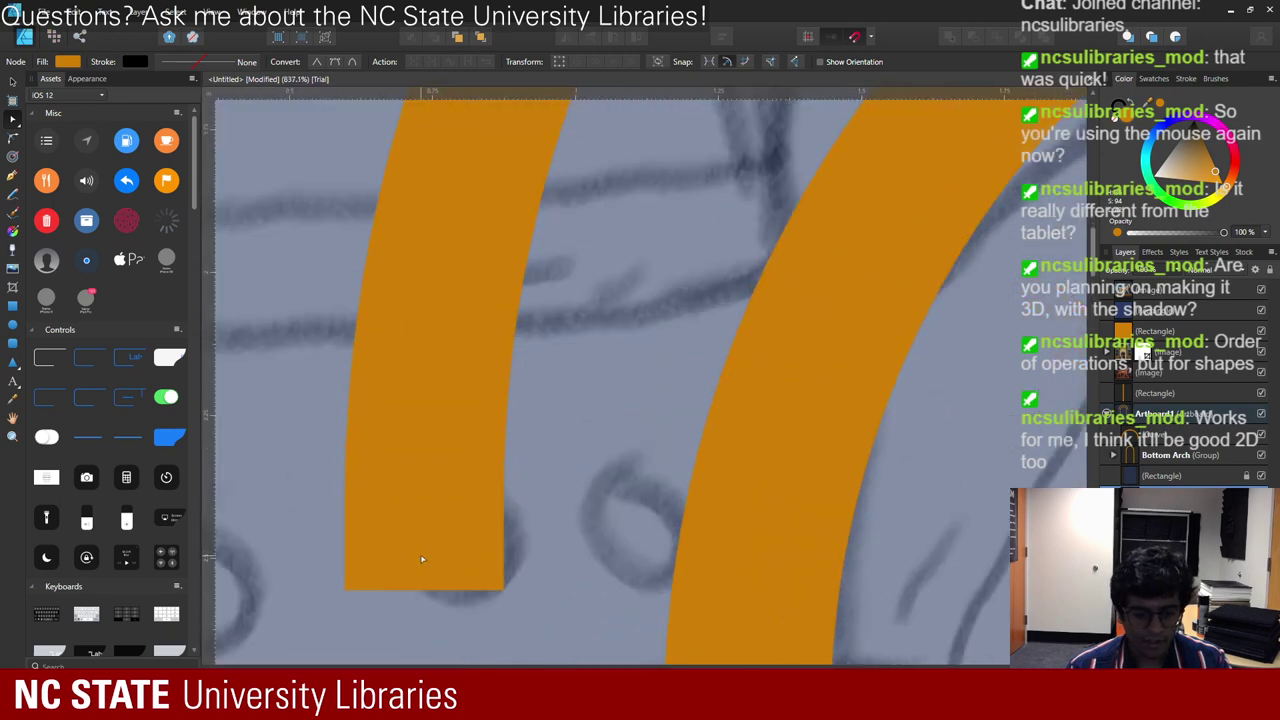
click(422, 559)
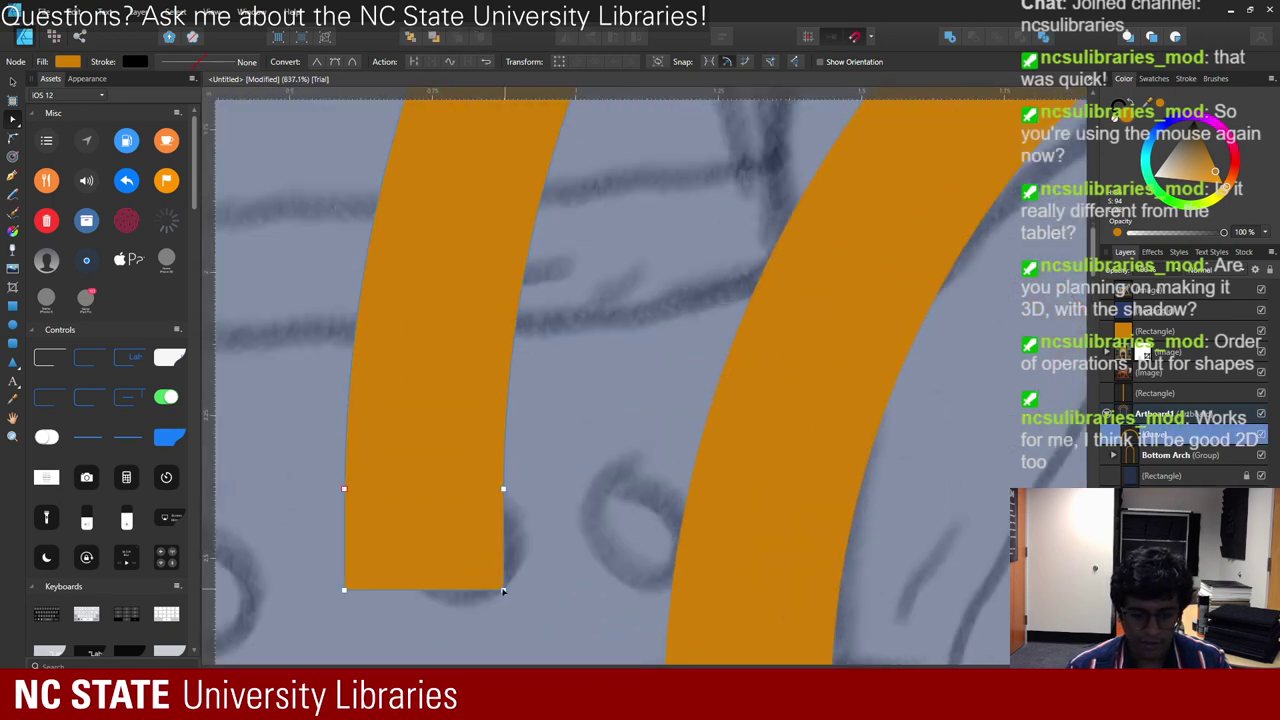
drag(503, 591, 504, 591)
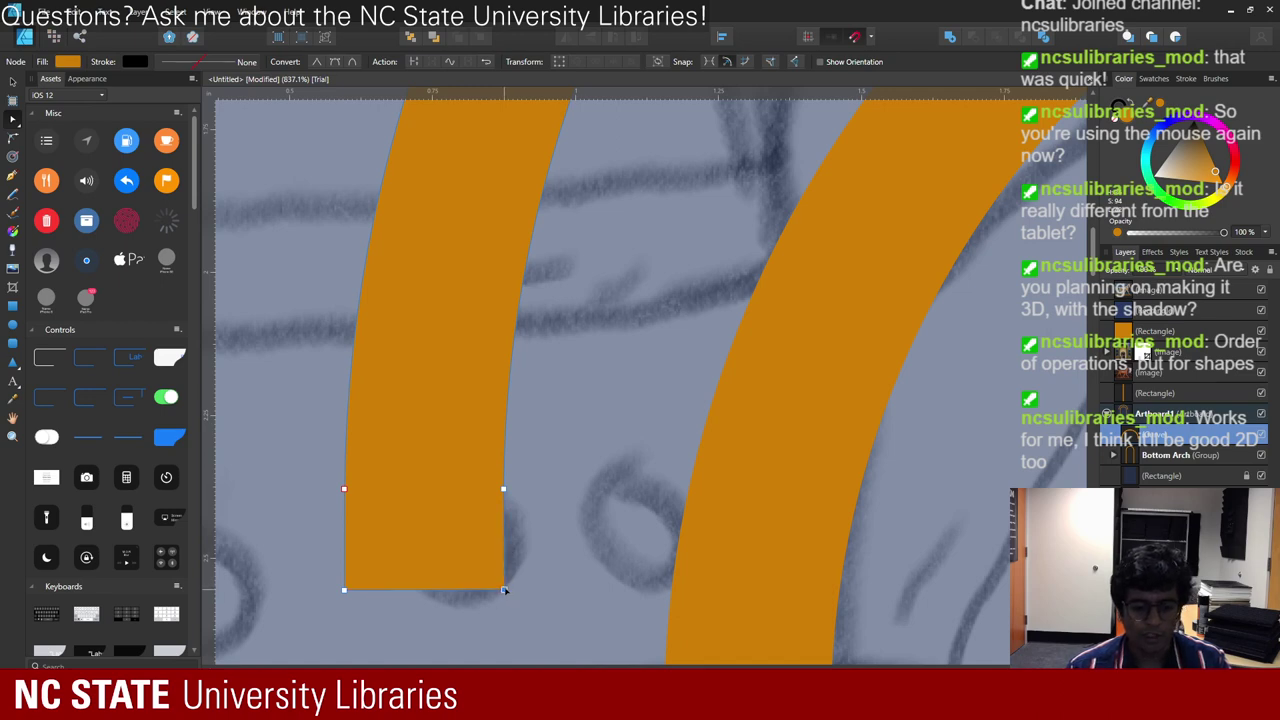
scroll(504, 591, down, 5)
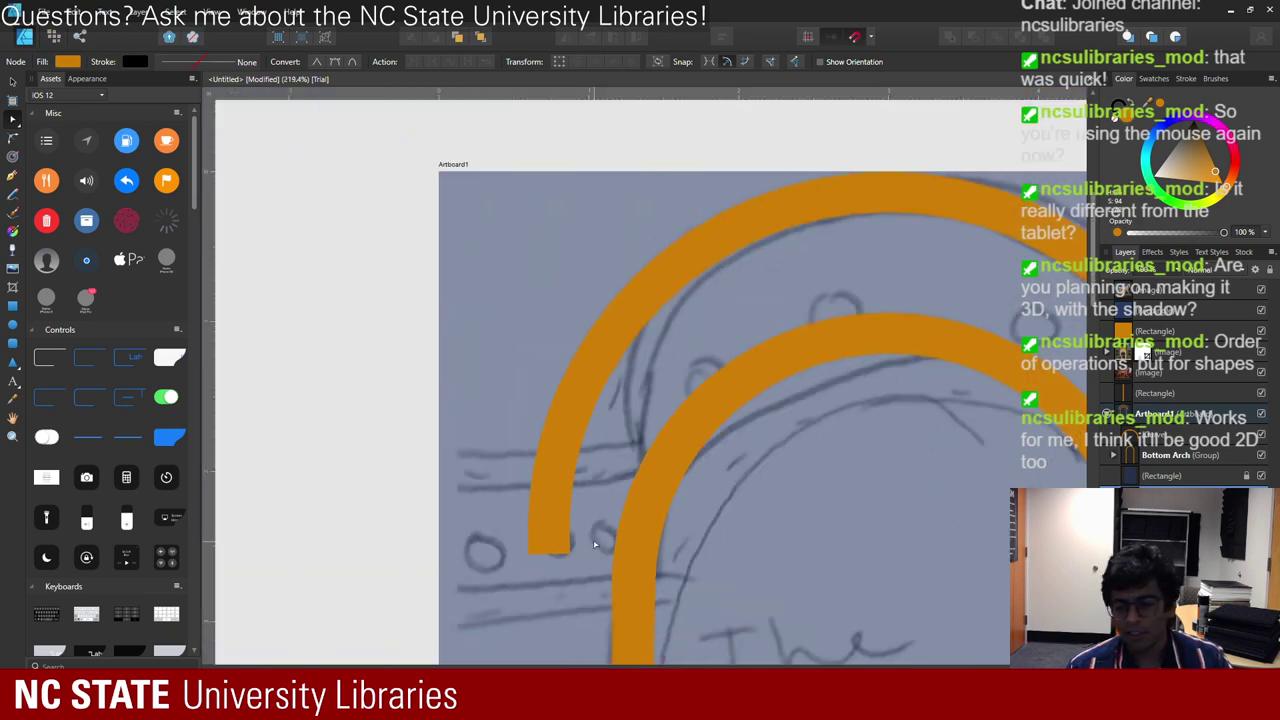
scroll(563, 557, down, 3)
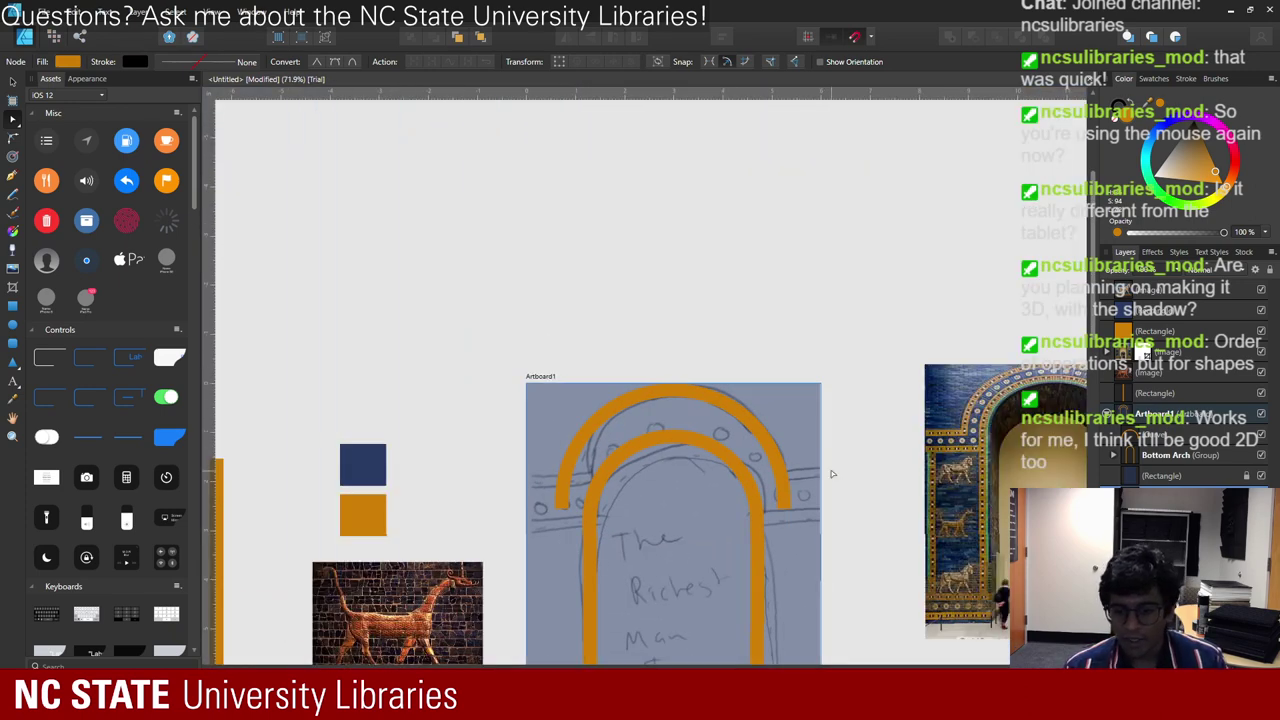
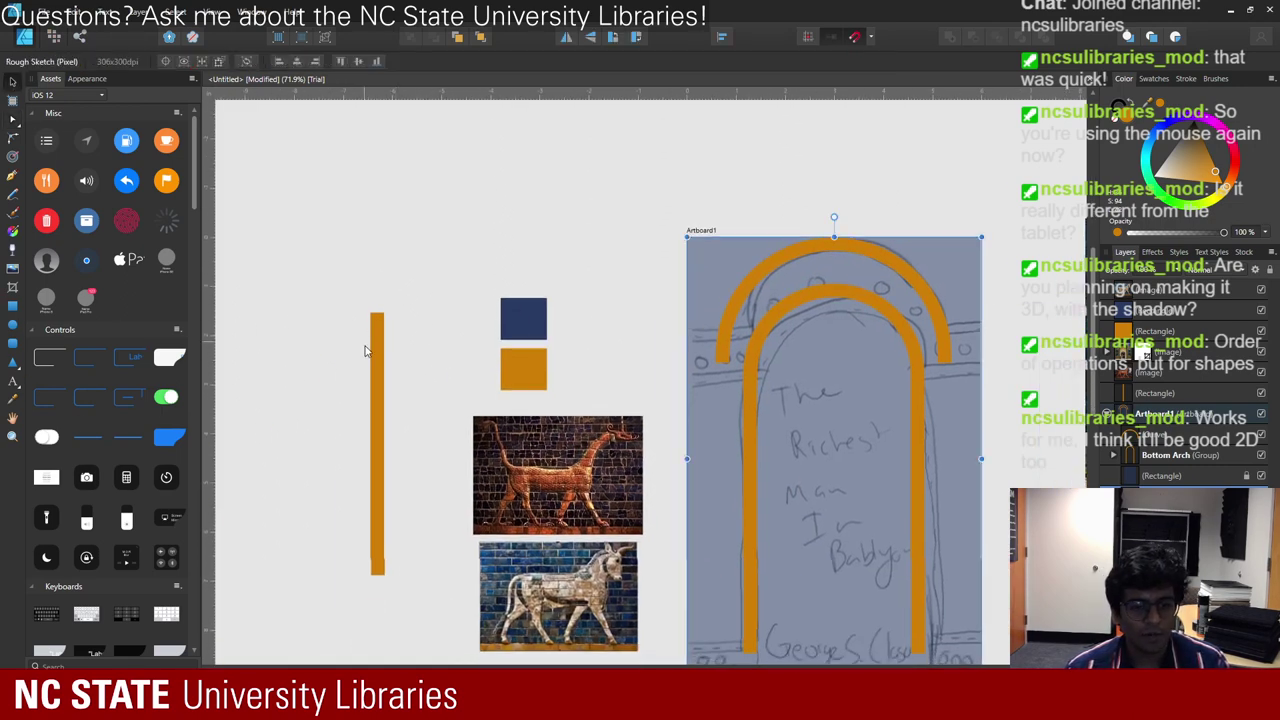
- Duplicate the orange bar beside the colour swatches and nest the copy inside Artboard1 in the Layers panel
click(377, 350)
drag(380, 348, 571, 333)
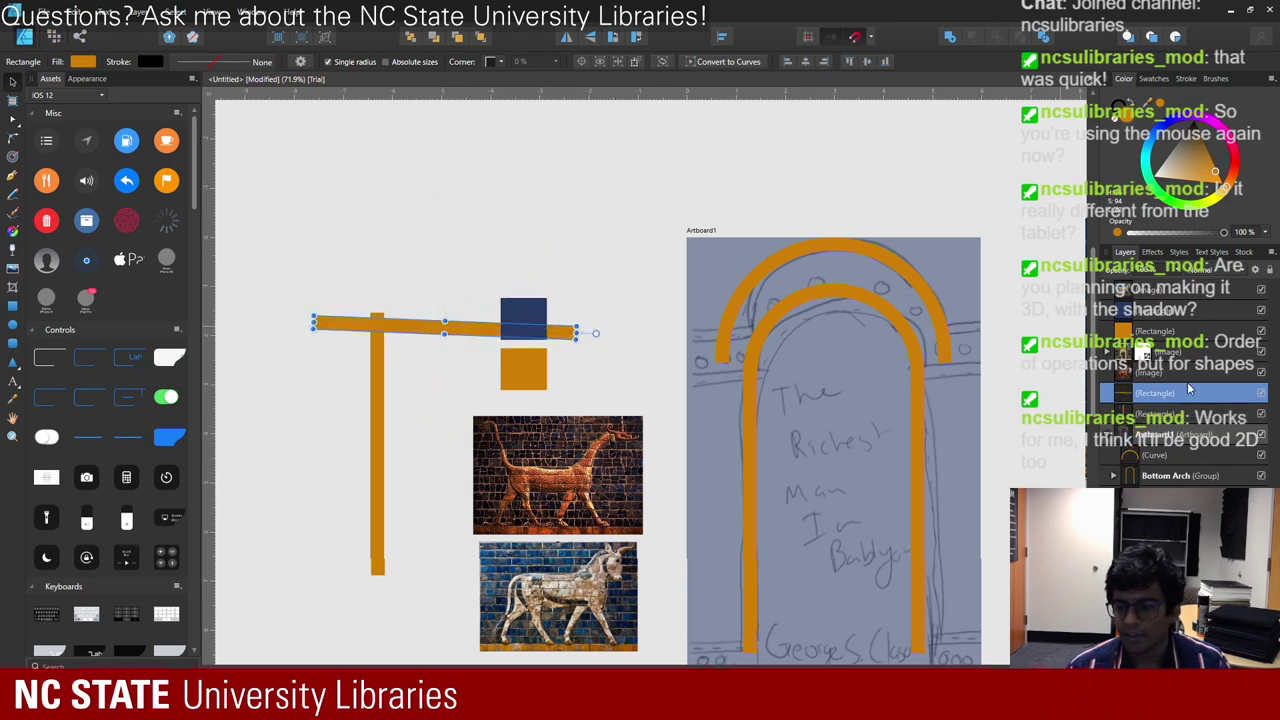
drag(1170, 395, 1197, 468)
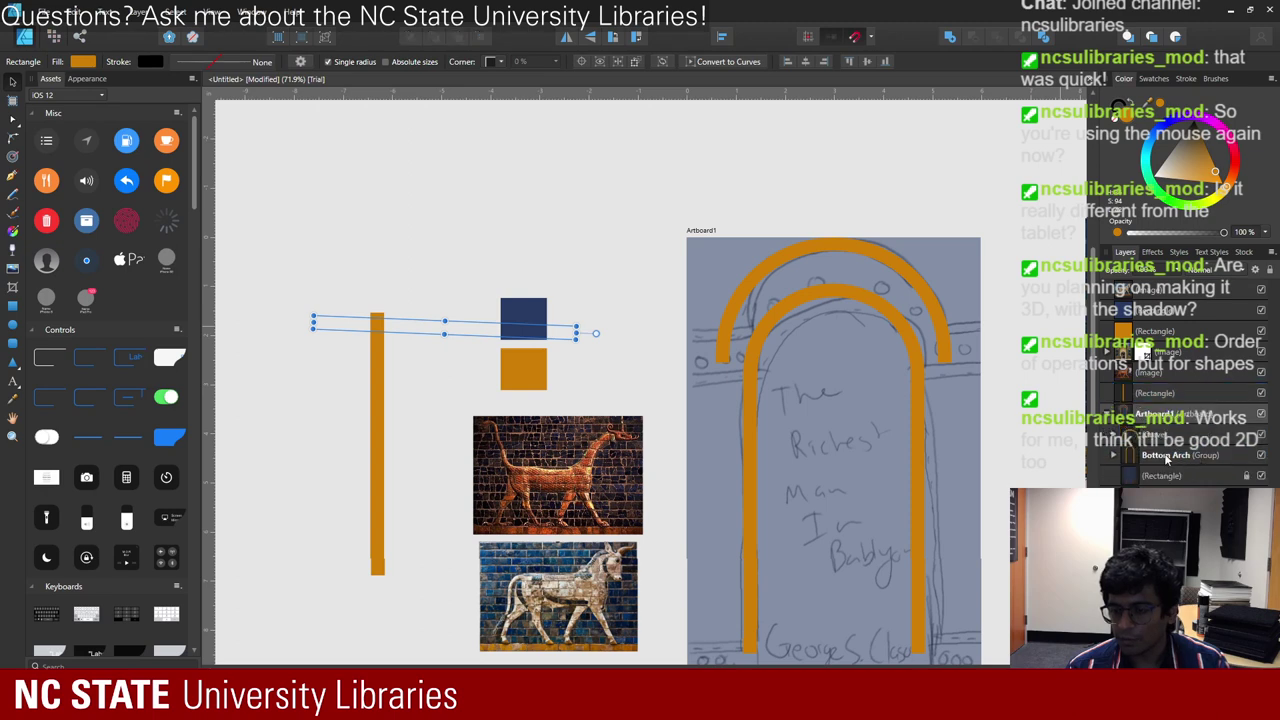
drag(1113, 439, 1112, 438)
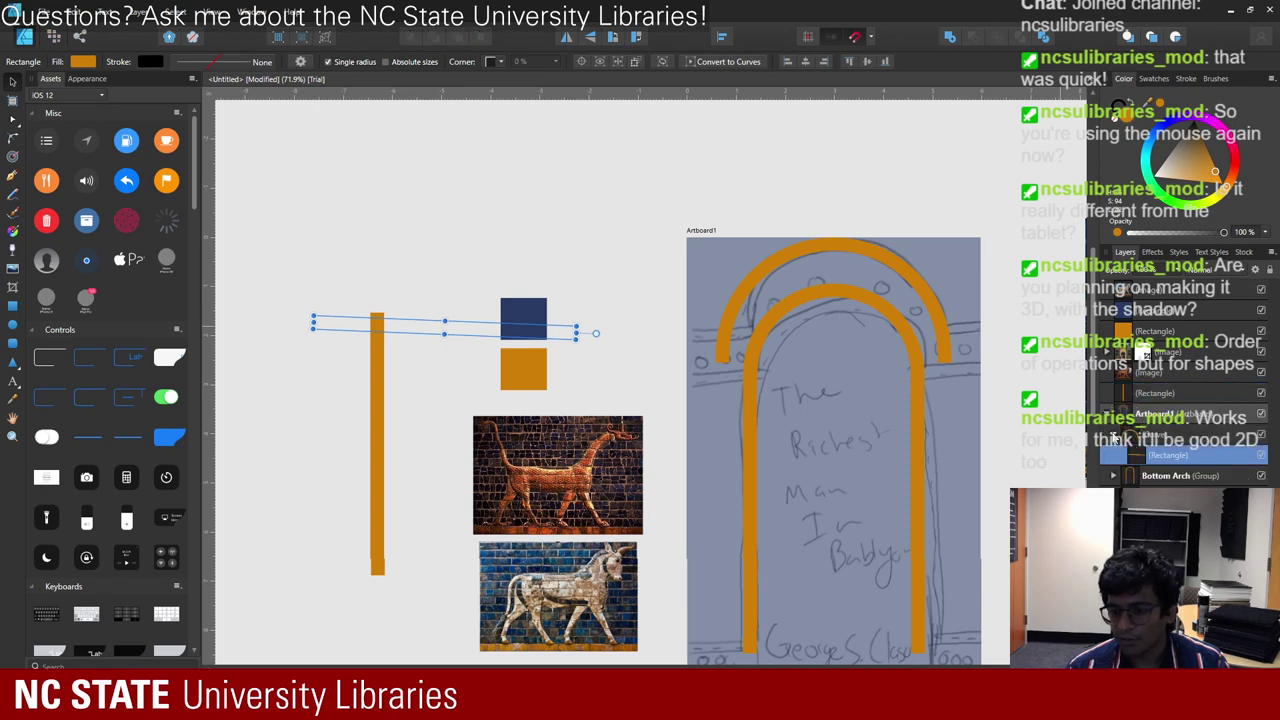
key(ctrl+z)
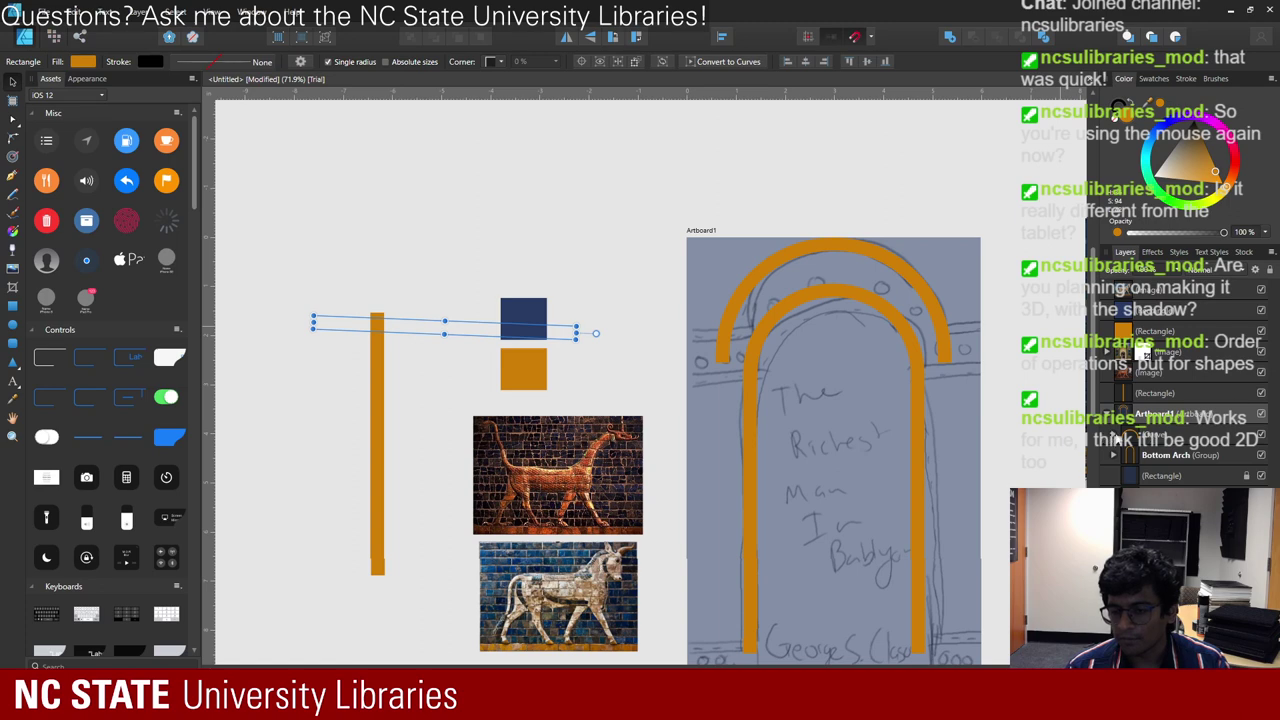
drag(1113, 436, 1160, 452)
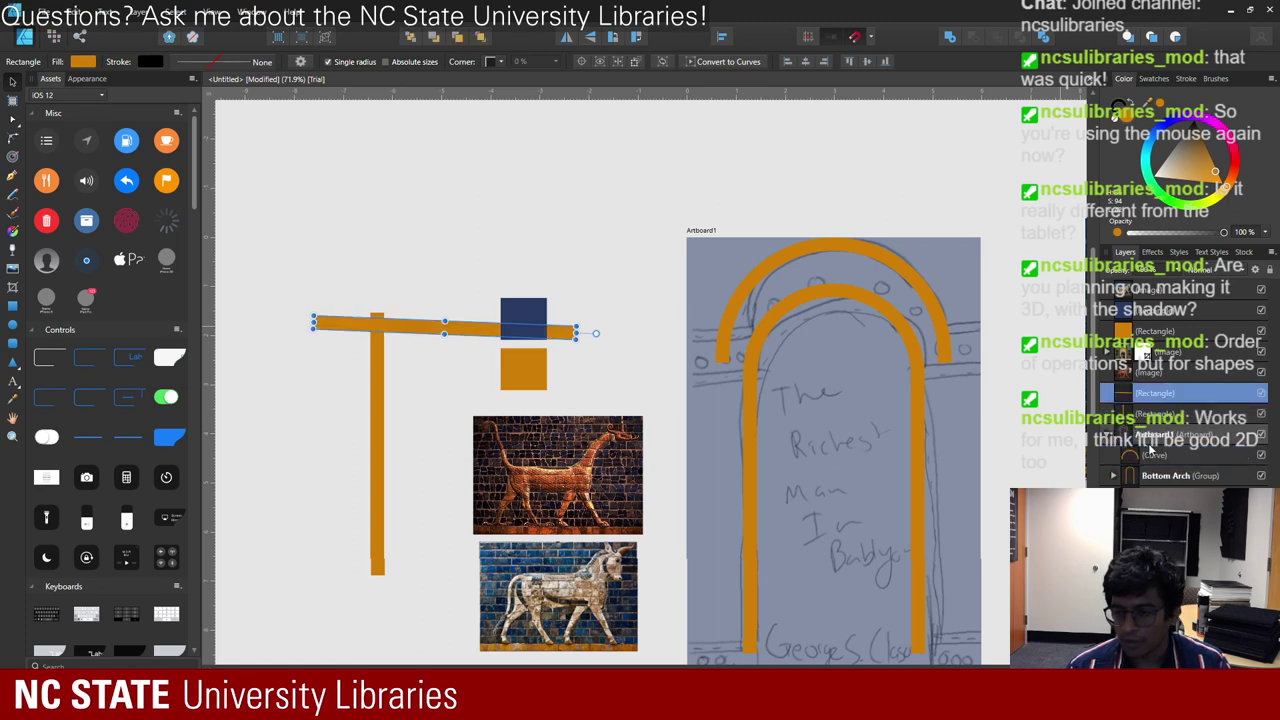
drag(1138, 392, 1115, 453)
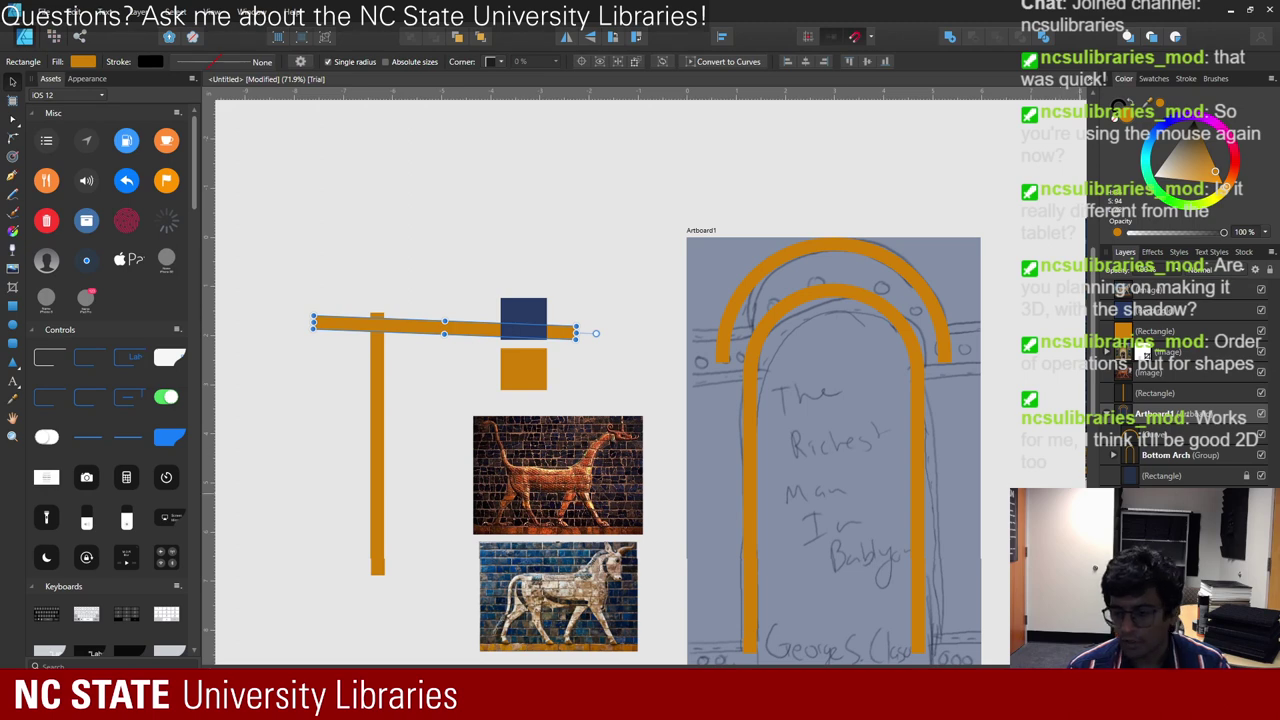
drag(1120, 475, 1120, 430)
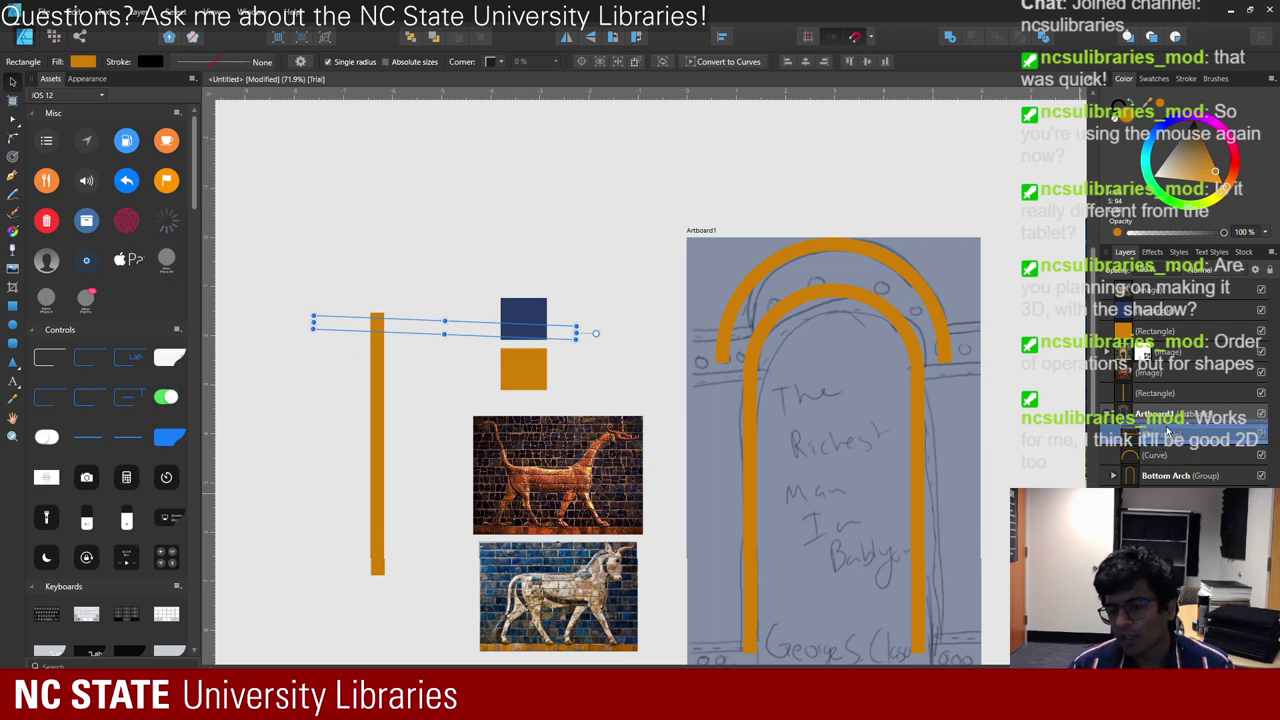
drag(1168, 430, 1168, 436)
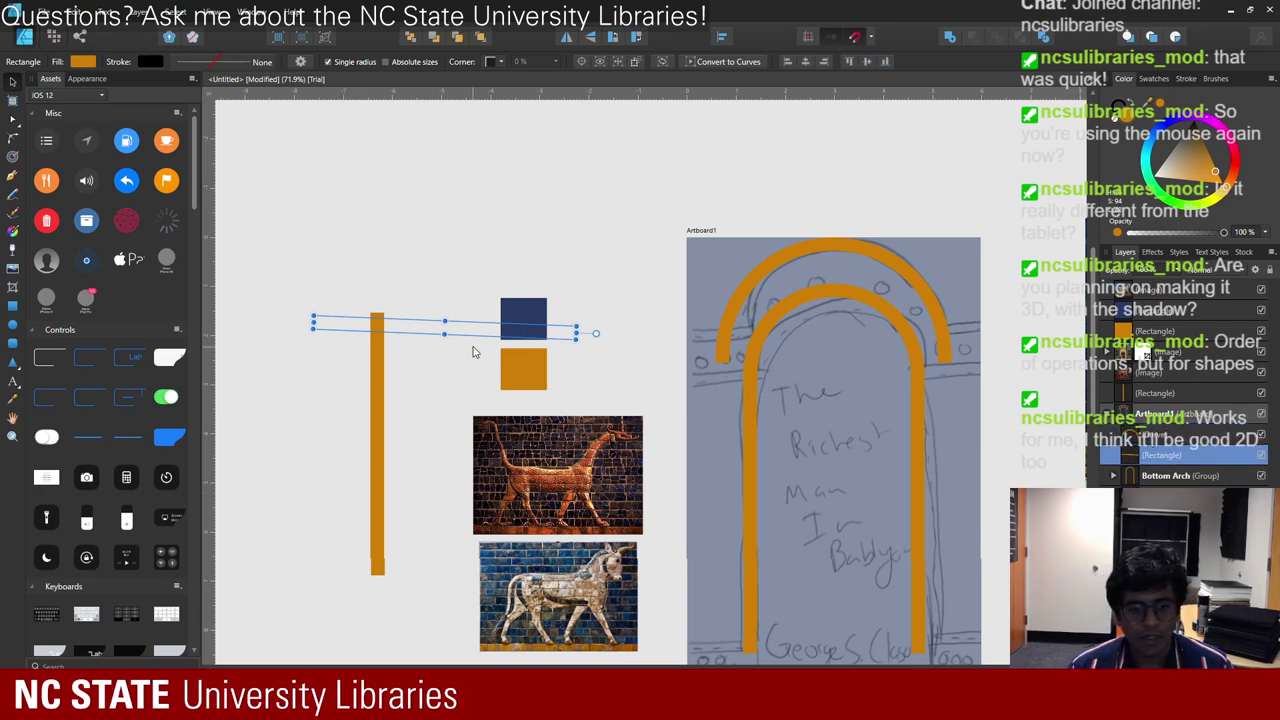
- Move the bar onto the artboard, rotate it level and shorten it to a short stub
drag(468, 335, 830, 367)
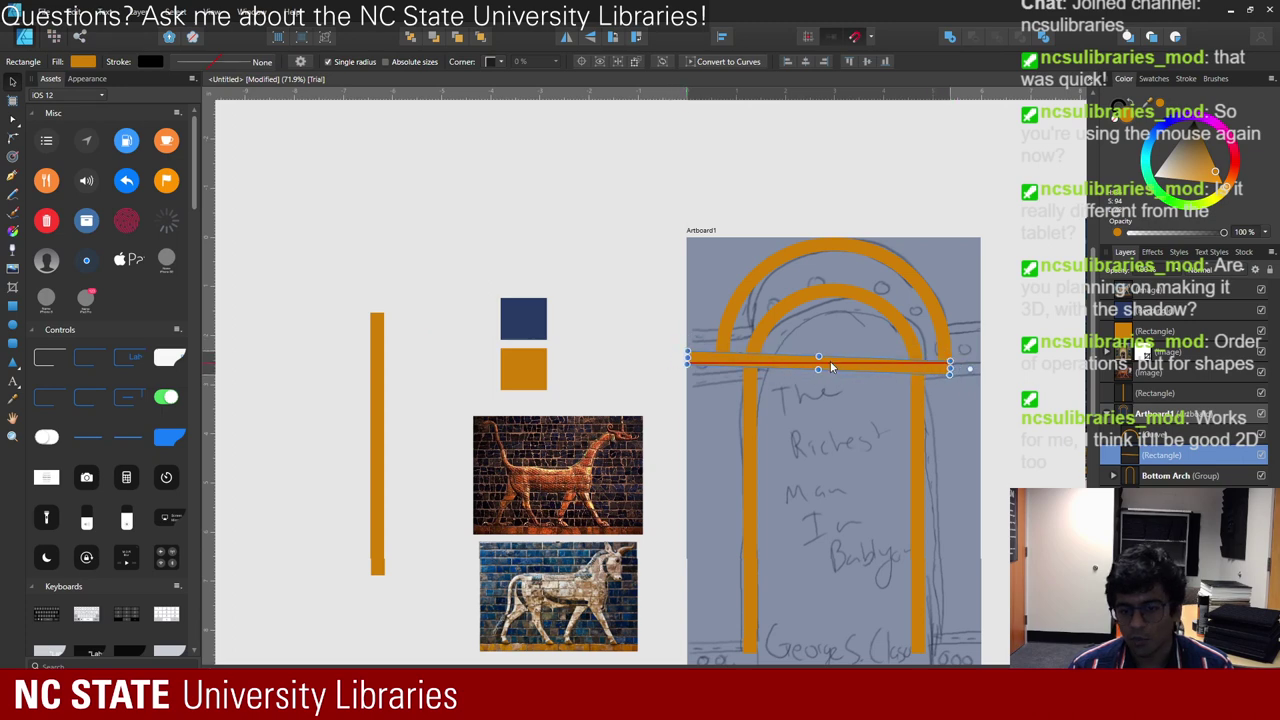
drag(969, 369, 969, 354)
scroll(779, 338, up, 4)
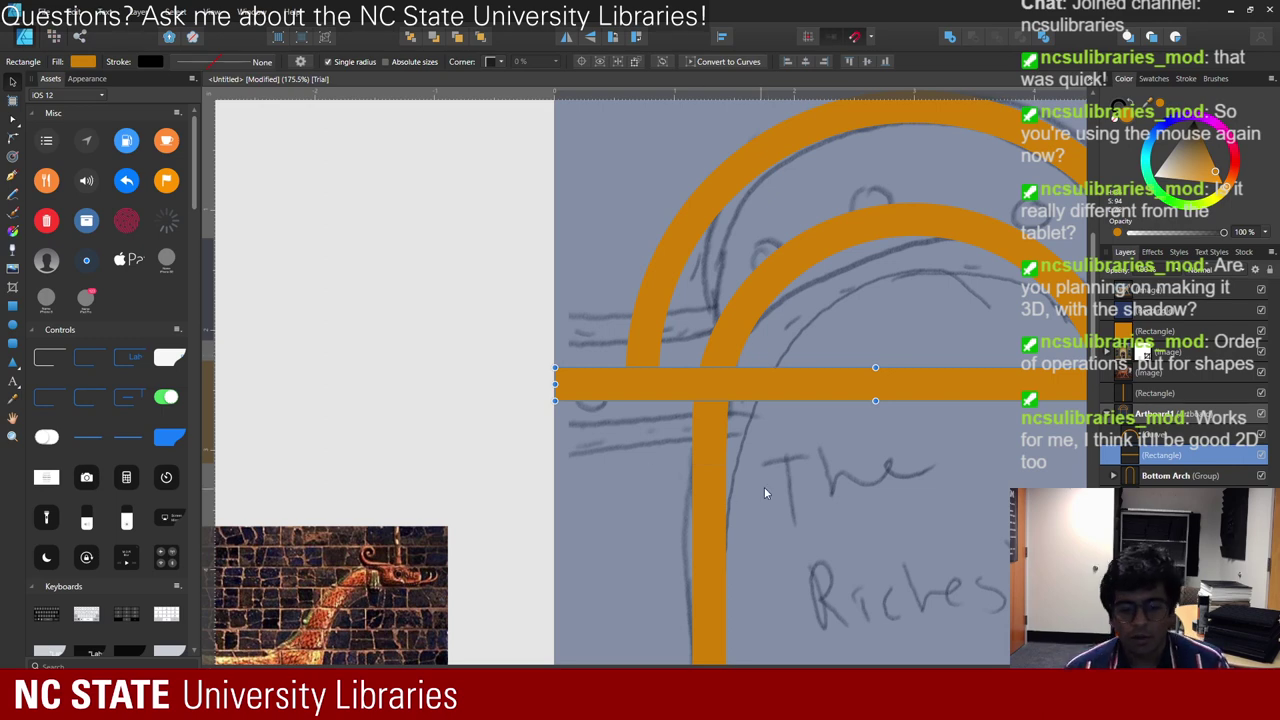
scroll(764, 487, down, 4)
scroll(875, 432, up, 6)
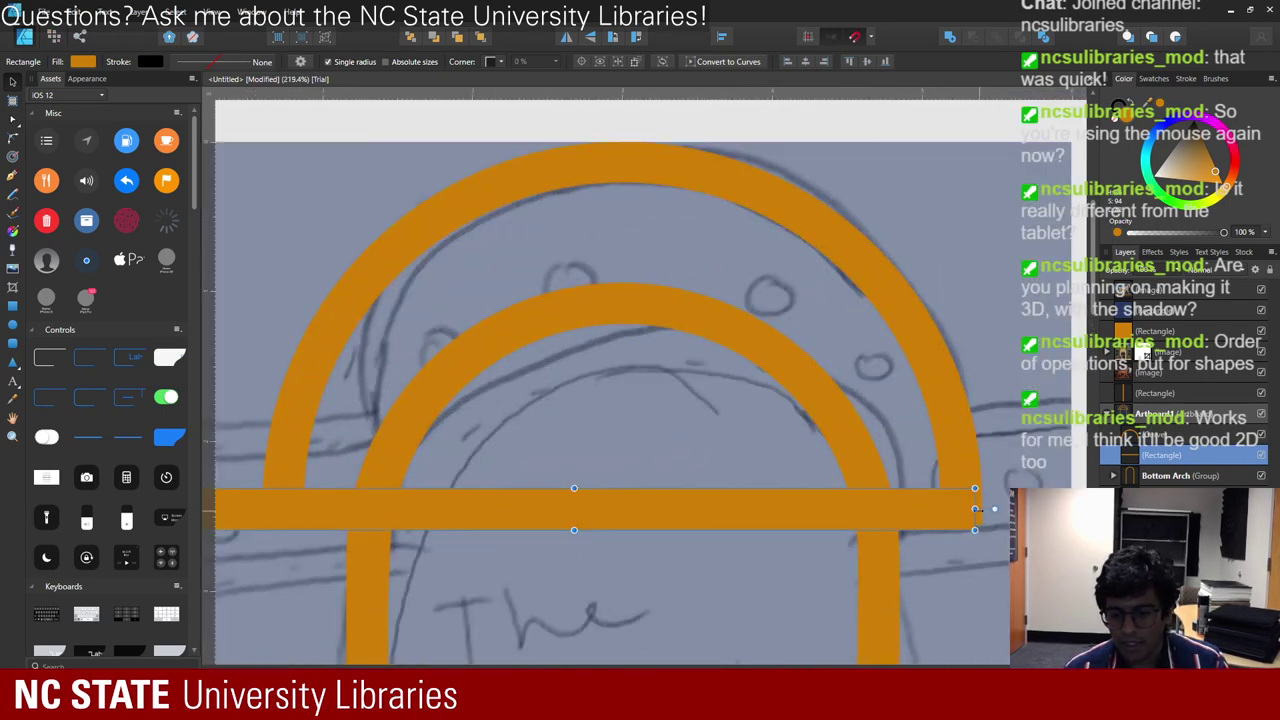
drag(975, 508, 275, 510)
scroll(577, 512, left, 2)
scroll(577, 512, left, 3)
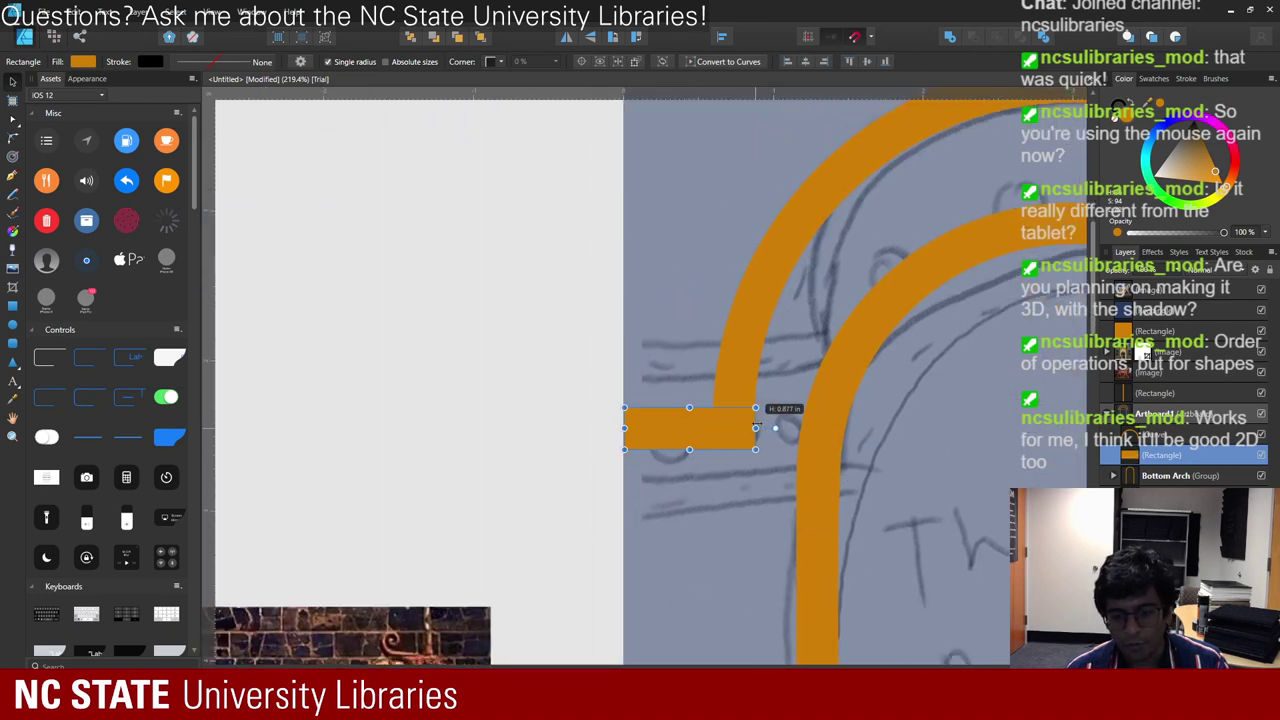
scroll(868, 415, down, 5)
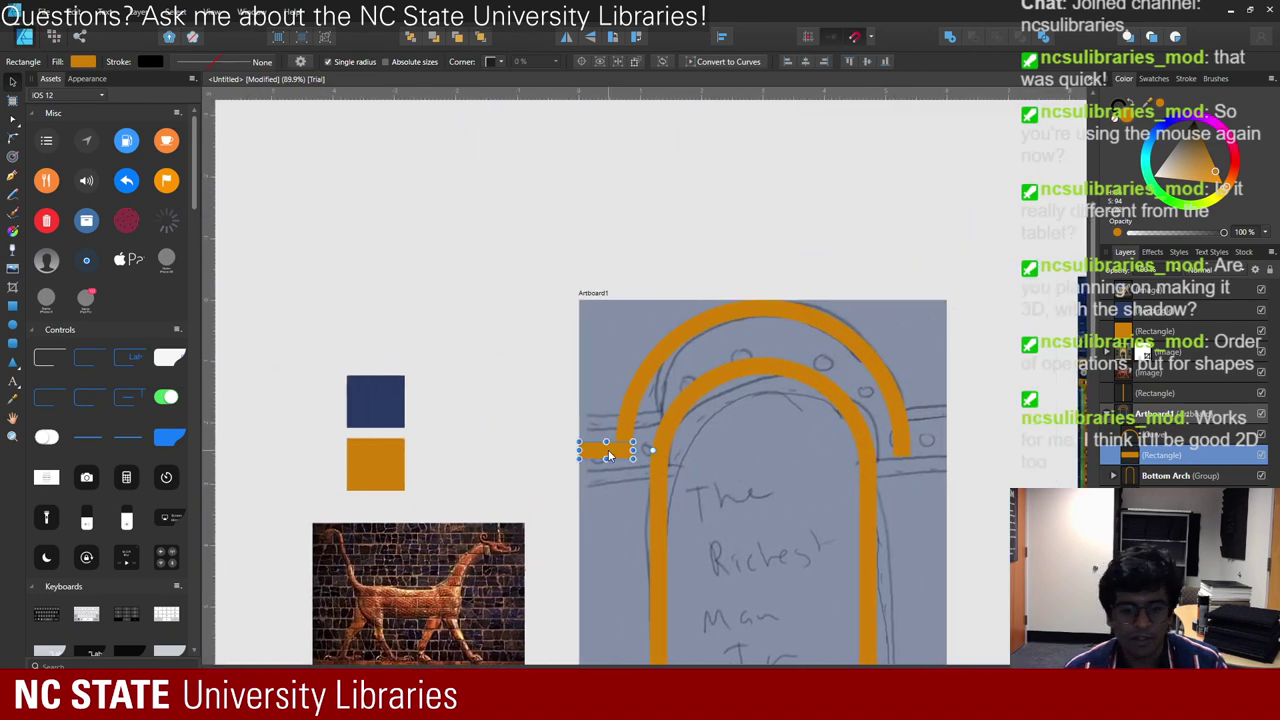
- Trim the stub's right edge and nudge it up to line up with the arch's left end
key(Escape)
click(608, 455)
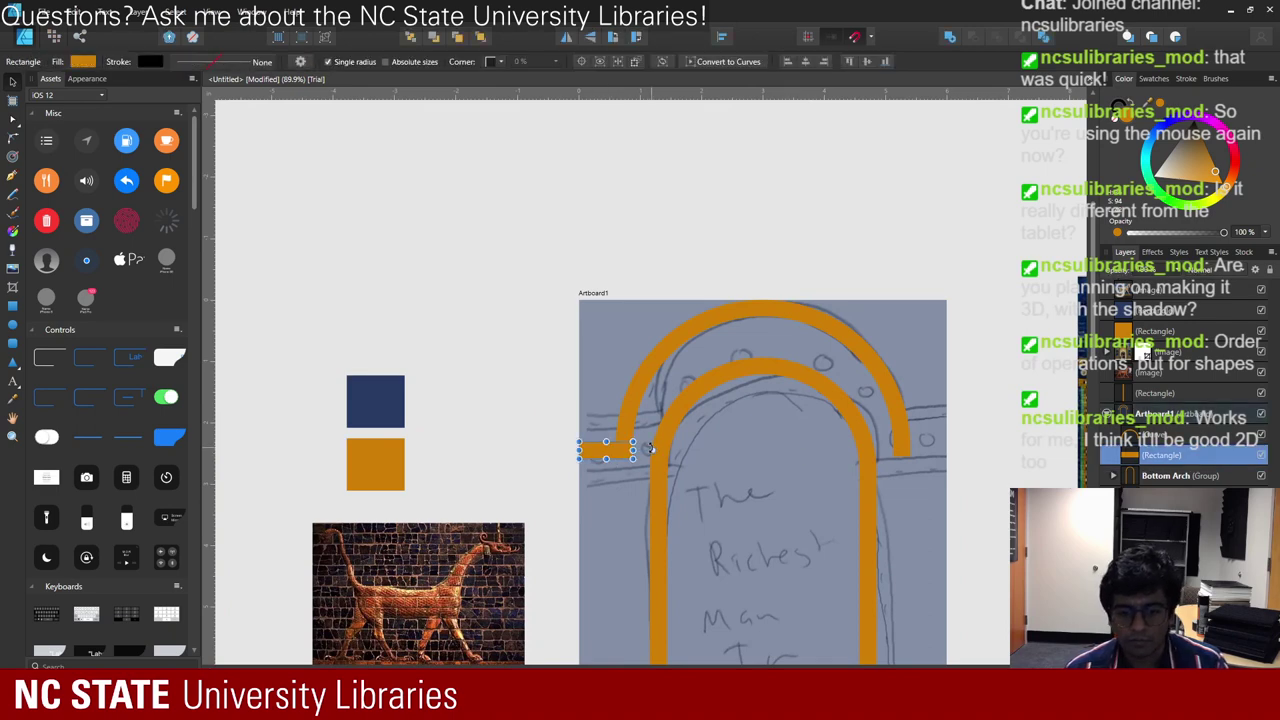
scroll(605, 456, up, 8)
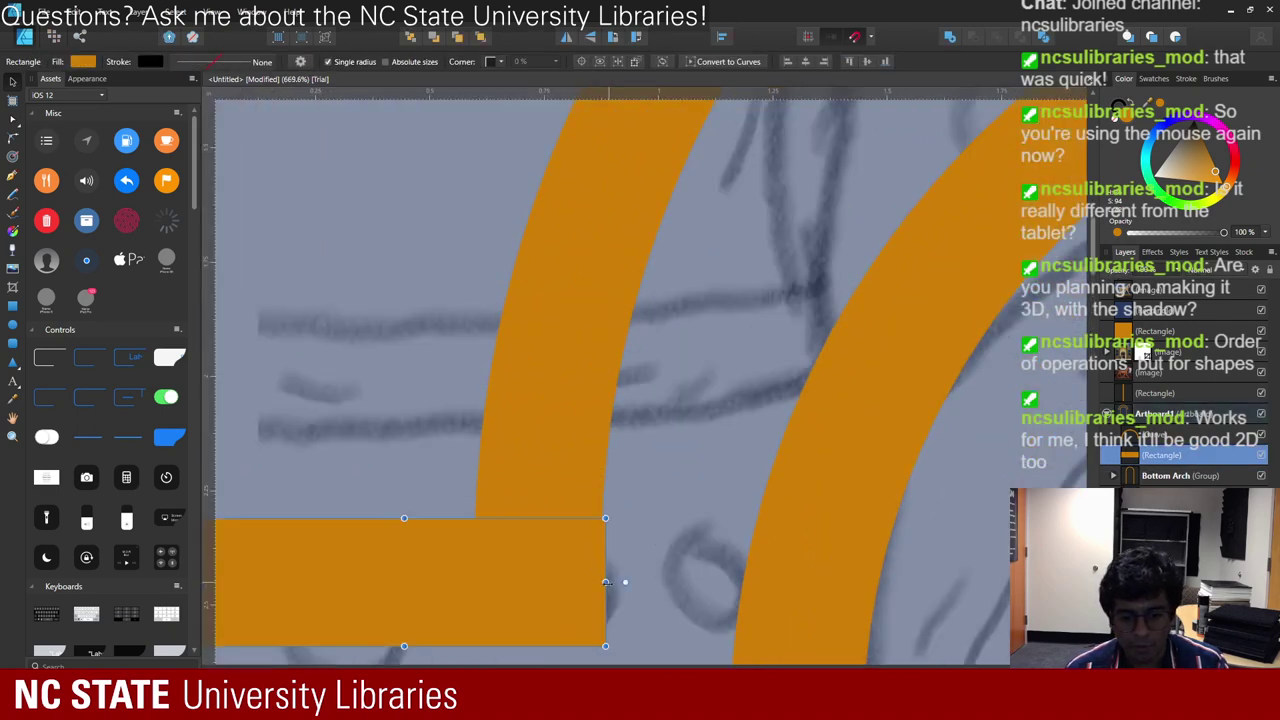
drag(604, 582, 600, 582)
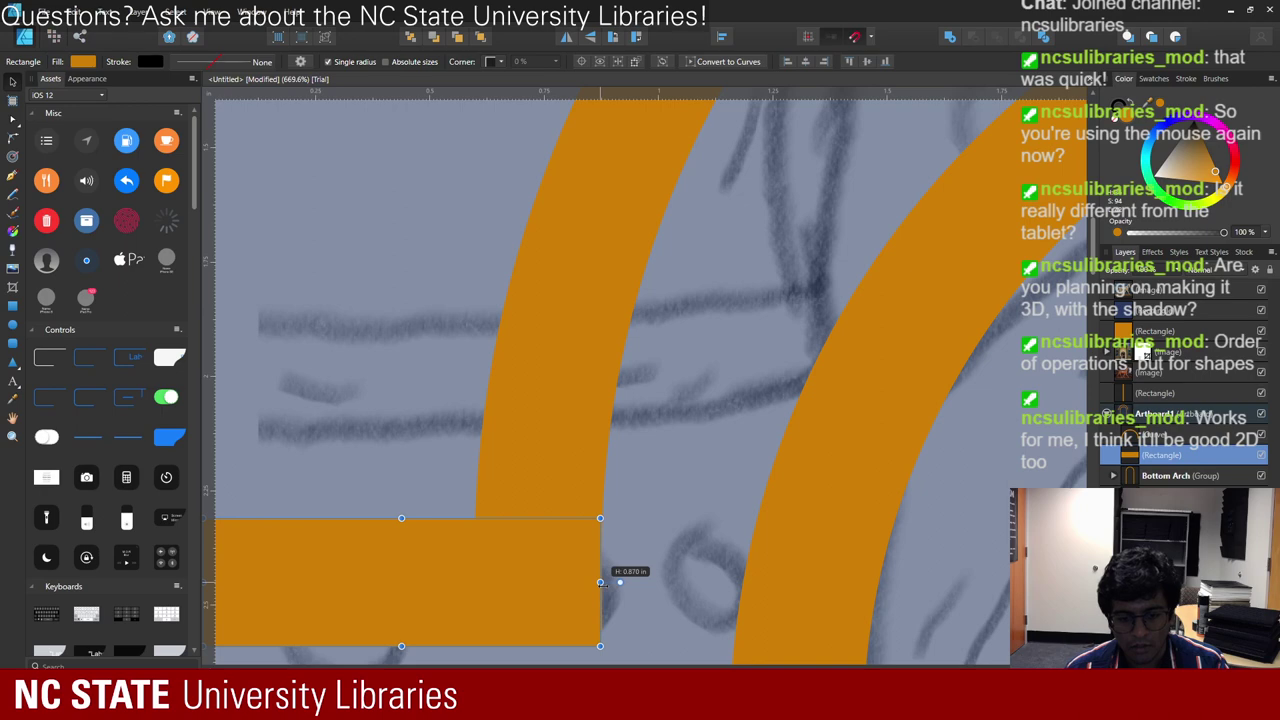
key(Escape)
scroll(645, 565, down, 4)
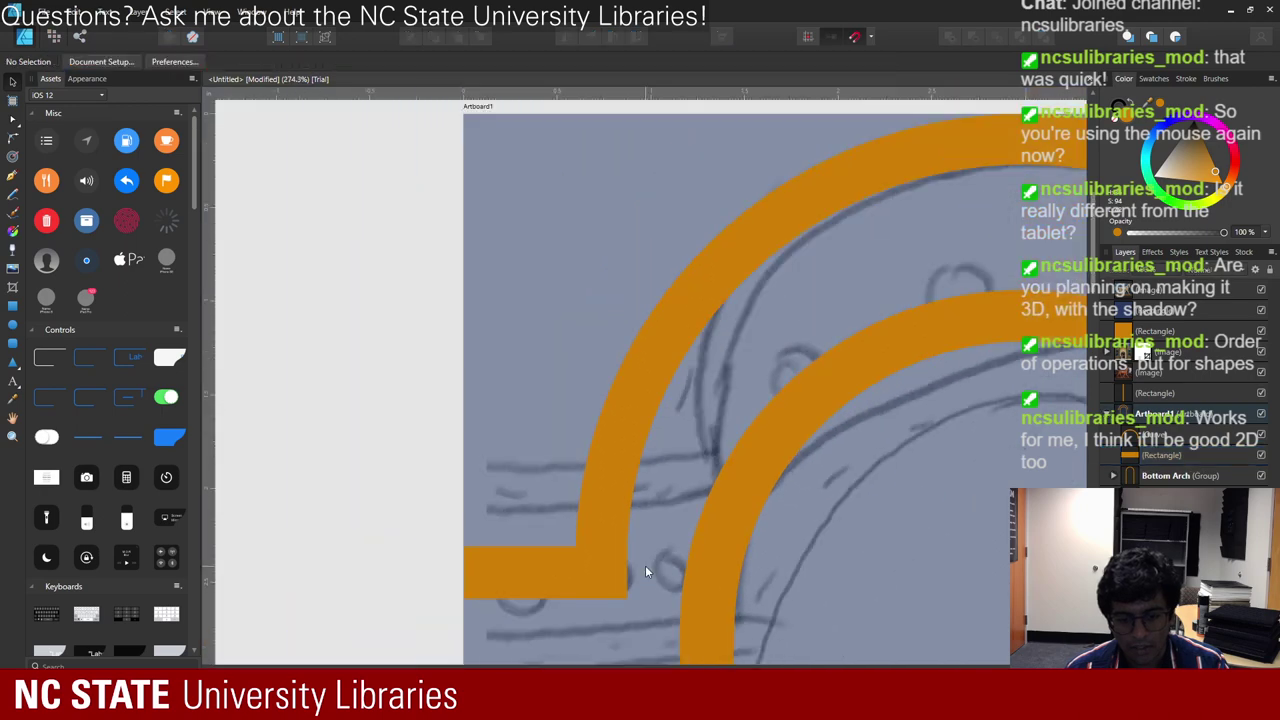
scroll(616, 603, up, 4)
click(616, 608)
scroll(392, 567, down, 2)
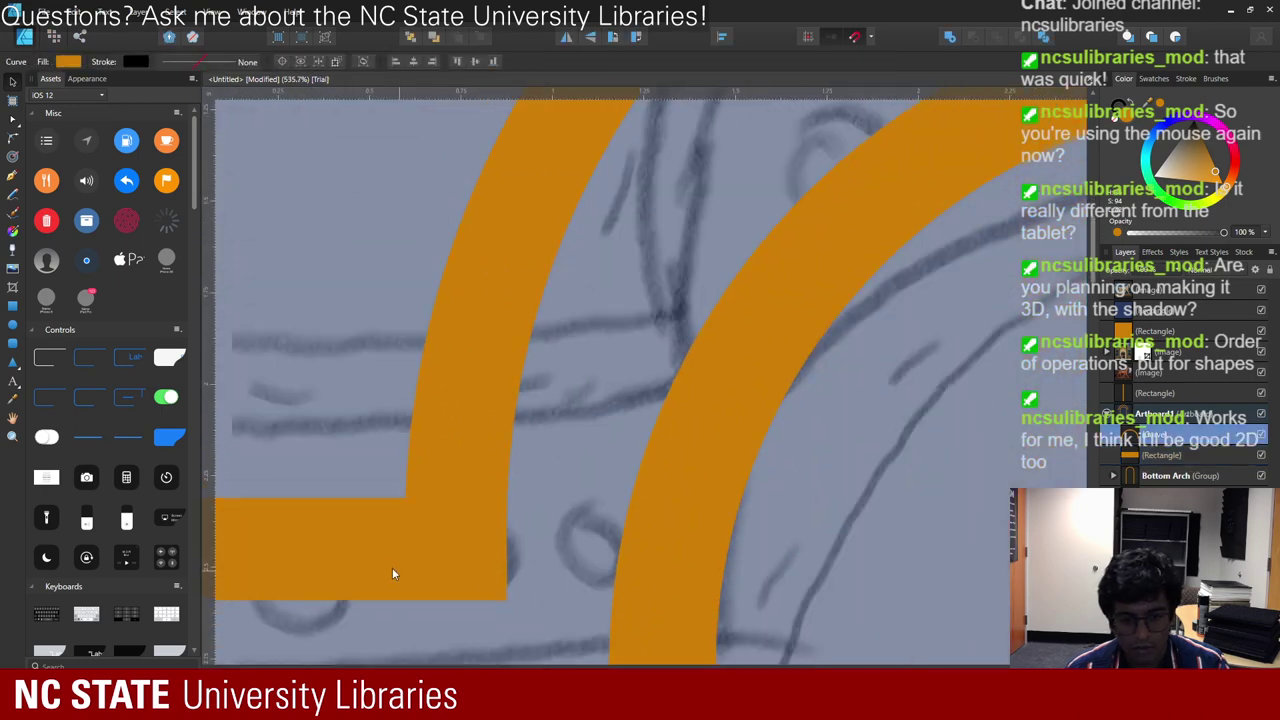
scroll(360, 565, down, 1)
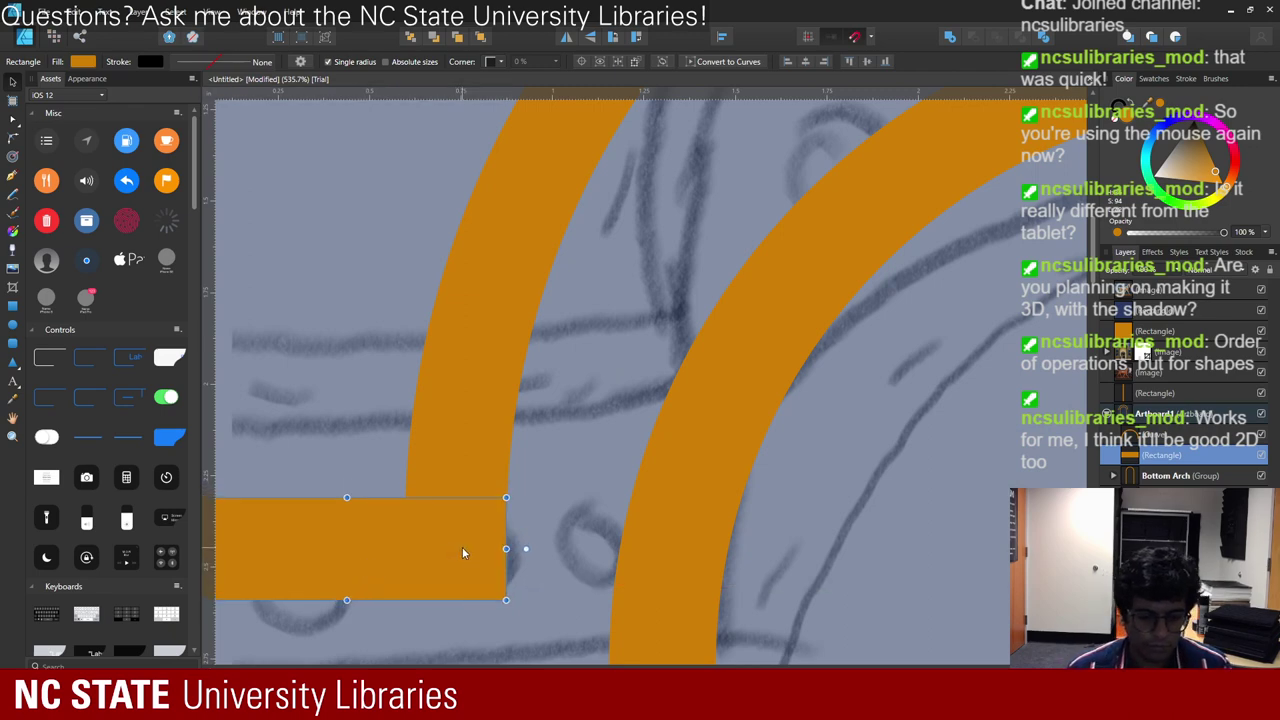
drag(442, 579, 436, 559)
click(605, 526)
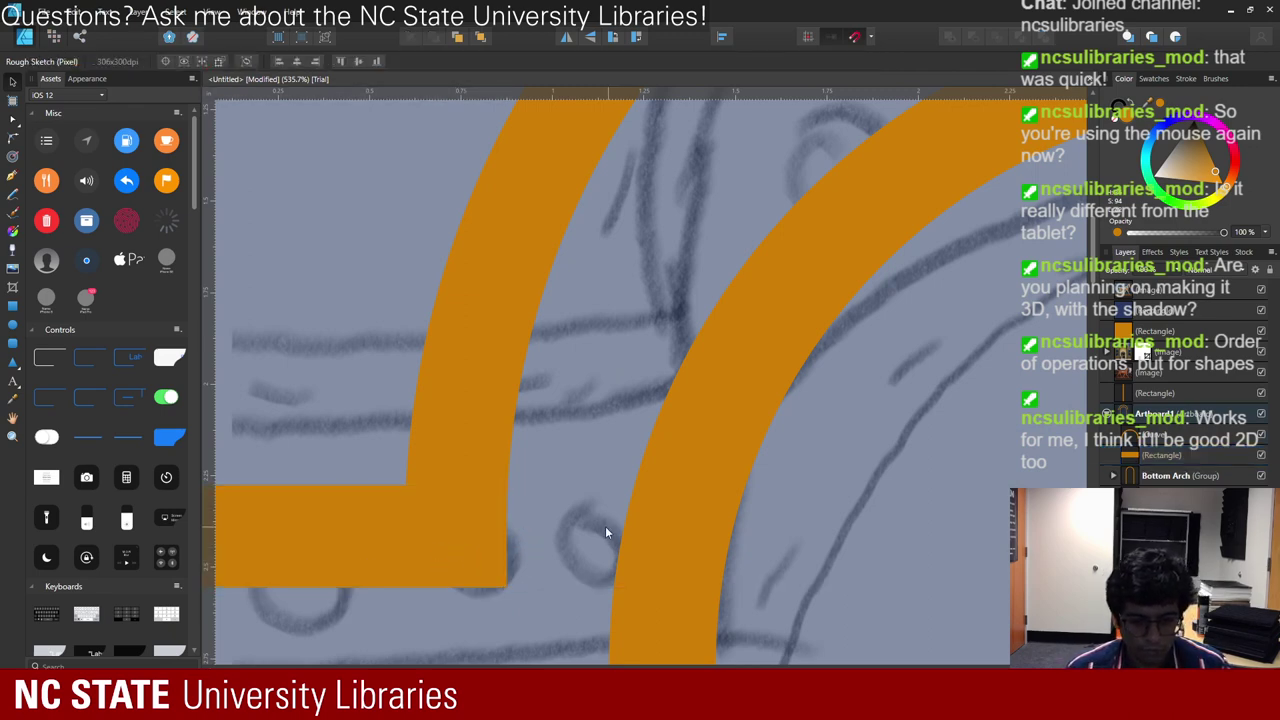
- Alt-drag a copy of the left ledge over to the arch's right end
scroll(588, 533, down, 5)
click(515, 540)
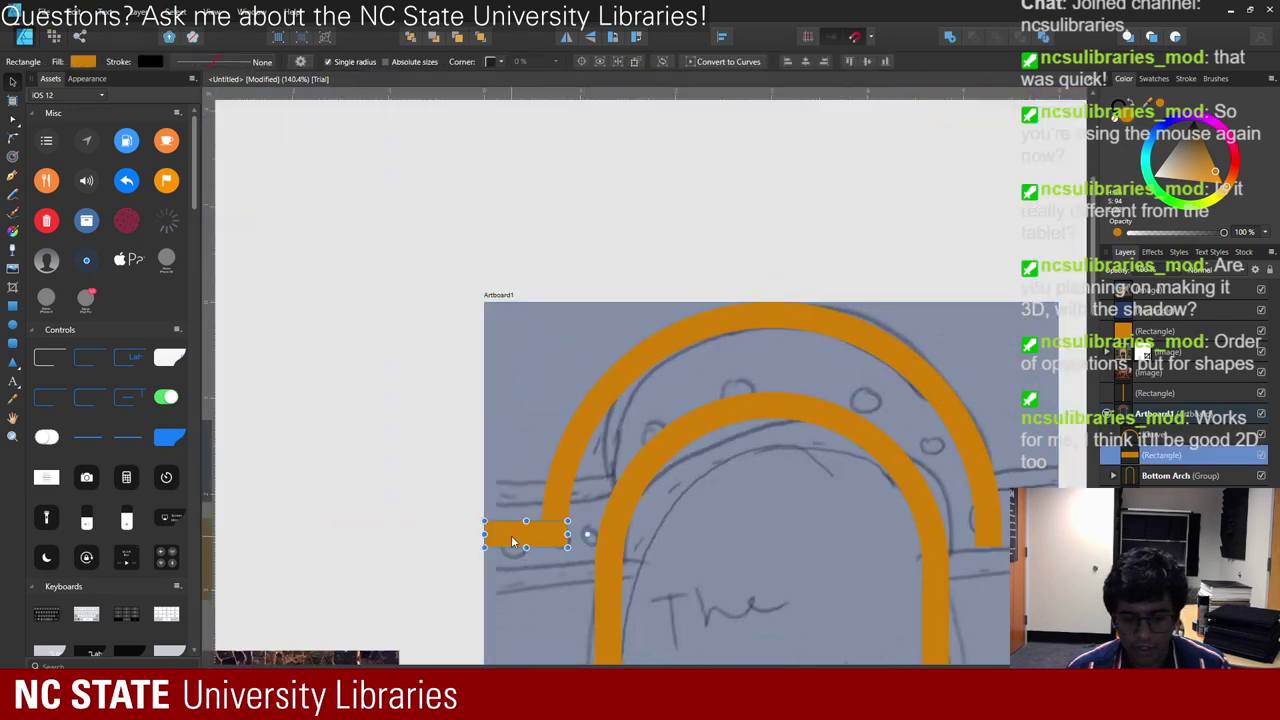
drag(515, 540, 1004, 537)
- Deselect the ledges, zoom out to review the artboard and references, then select the Bottom Arch group
key(ctrl+d)
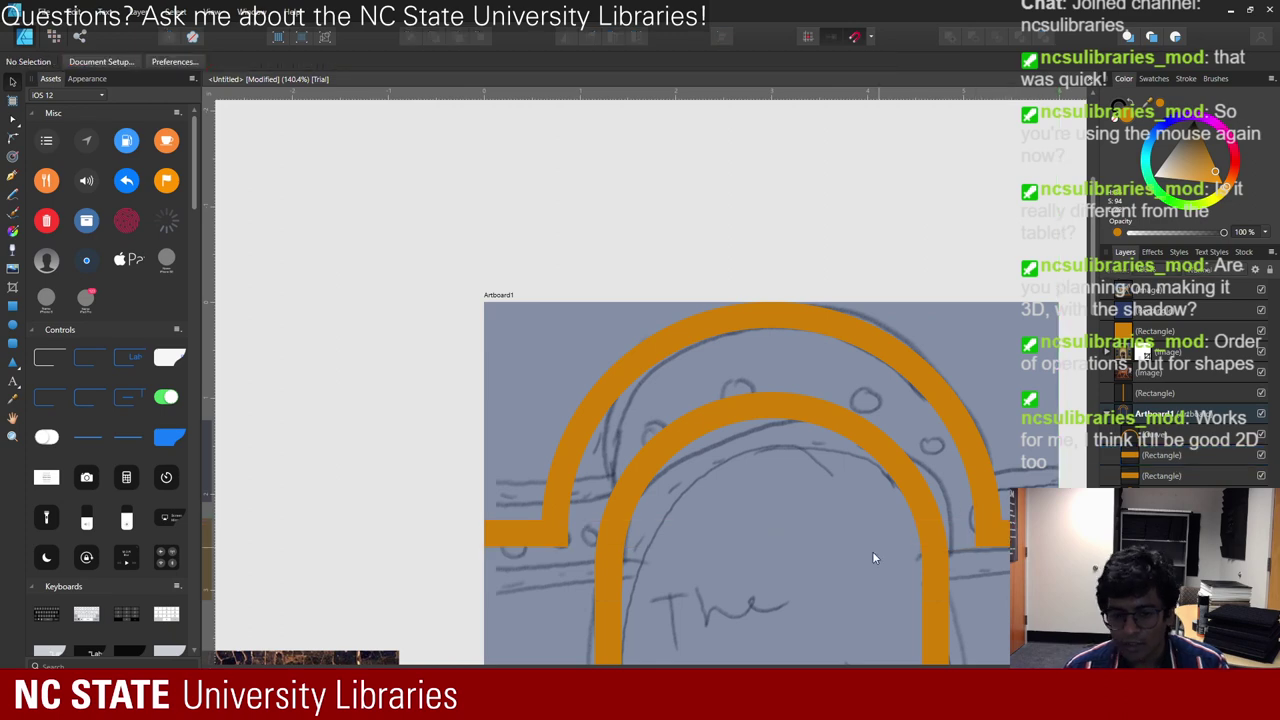
scroll(860, 555, down, 3)
scroll(780, 558, up, 4)
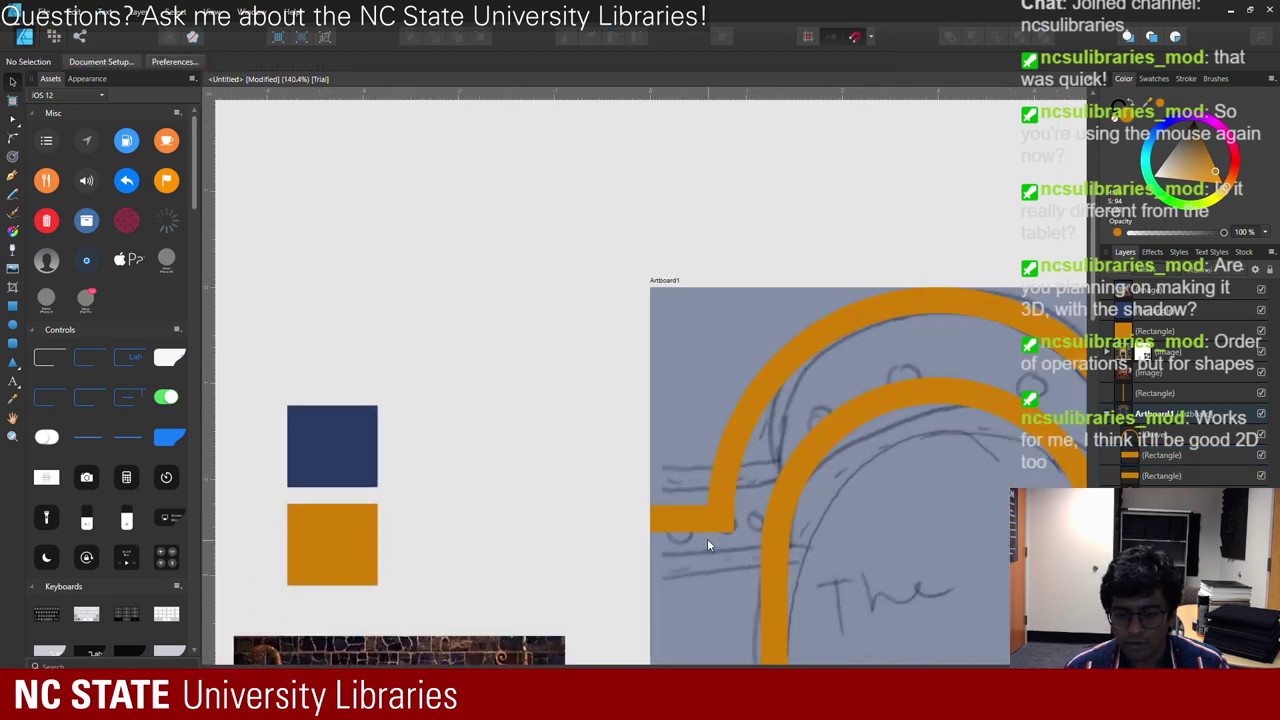
scroll(778, 535, down, 8)
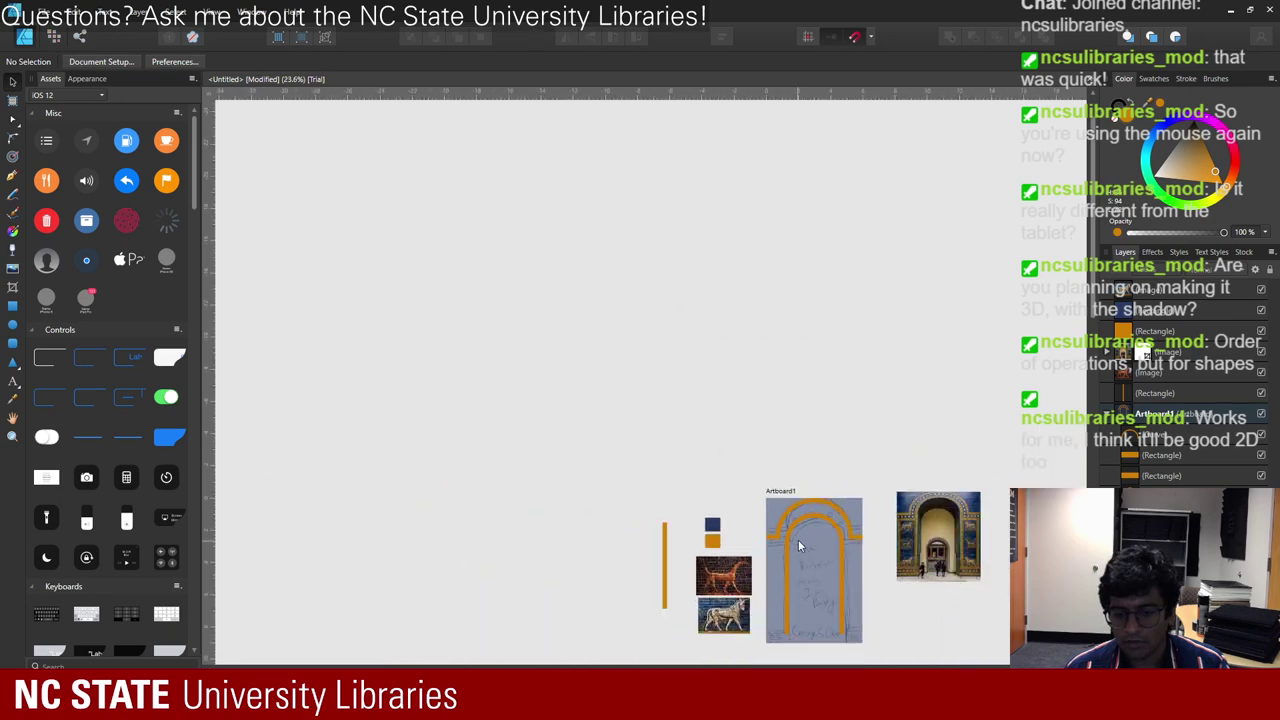
scroll(798, 545, up, 2)
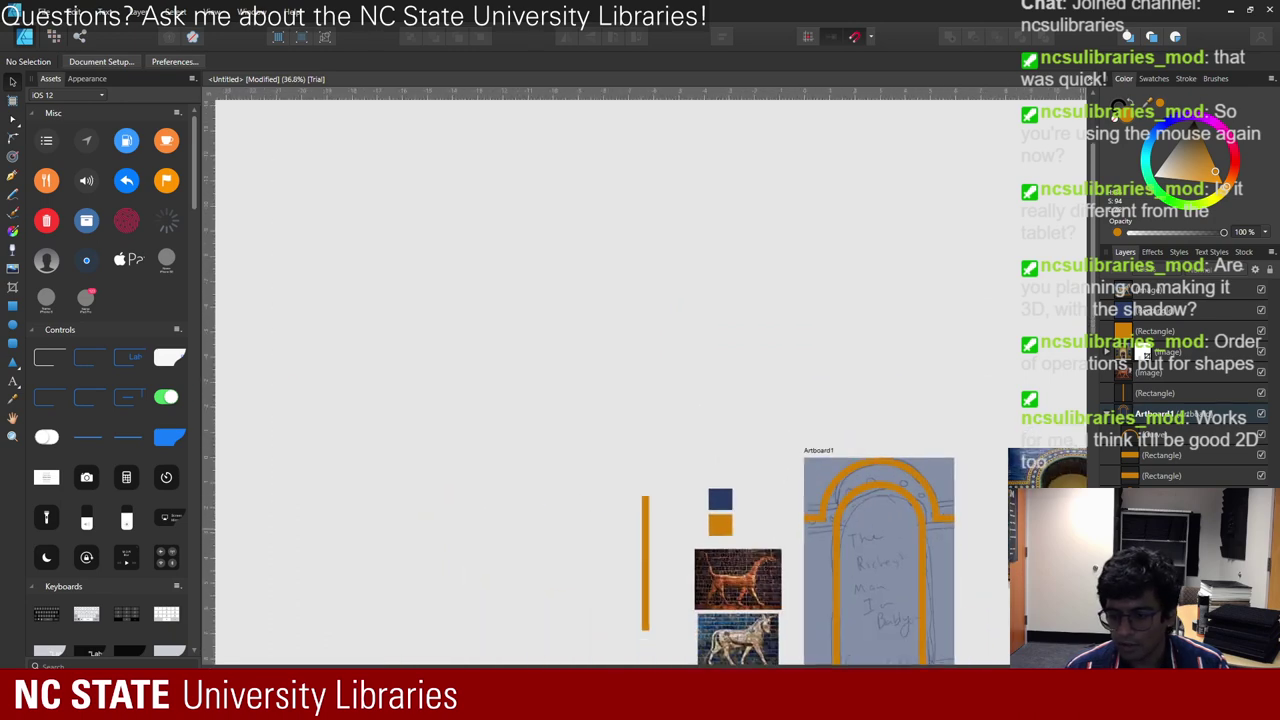
scroll(931, 574, down, 1)
drag(931, 574, 883, 414)
scroll(883, 414, up, 3)
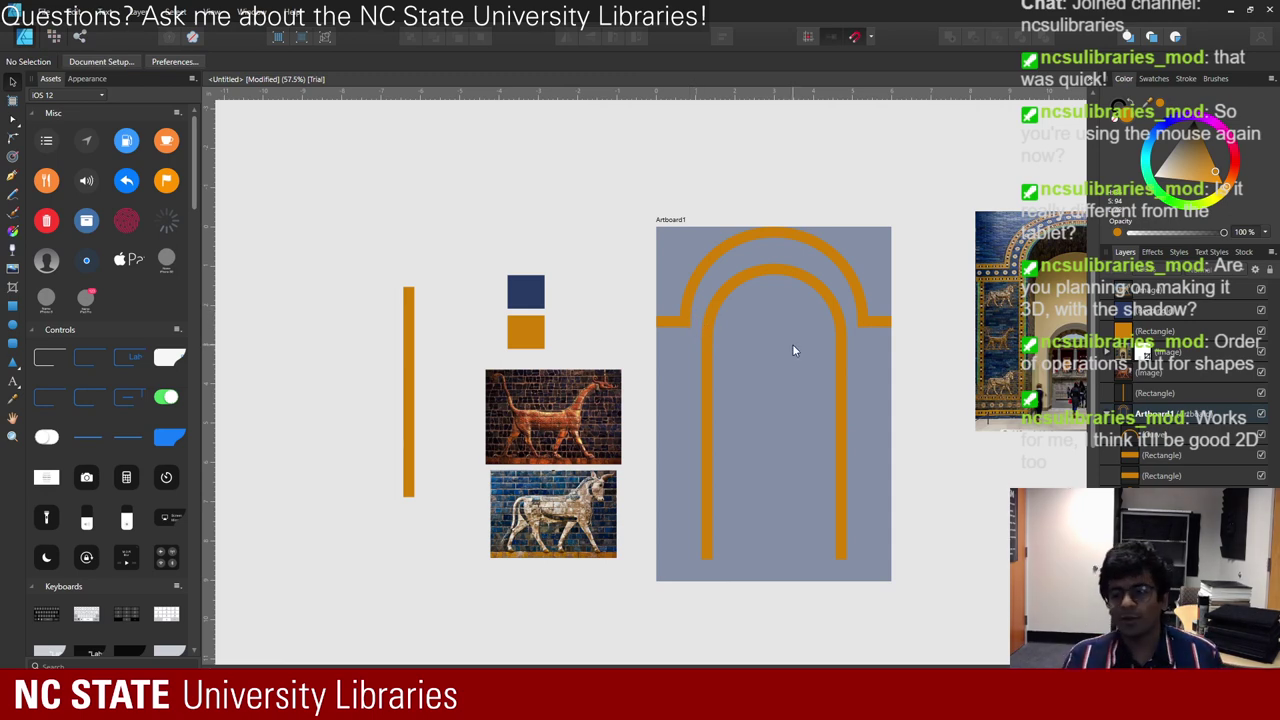
click(710, 351)
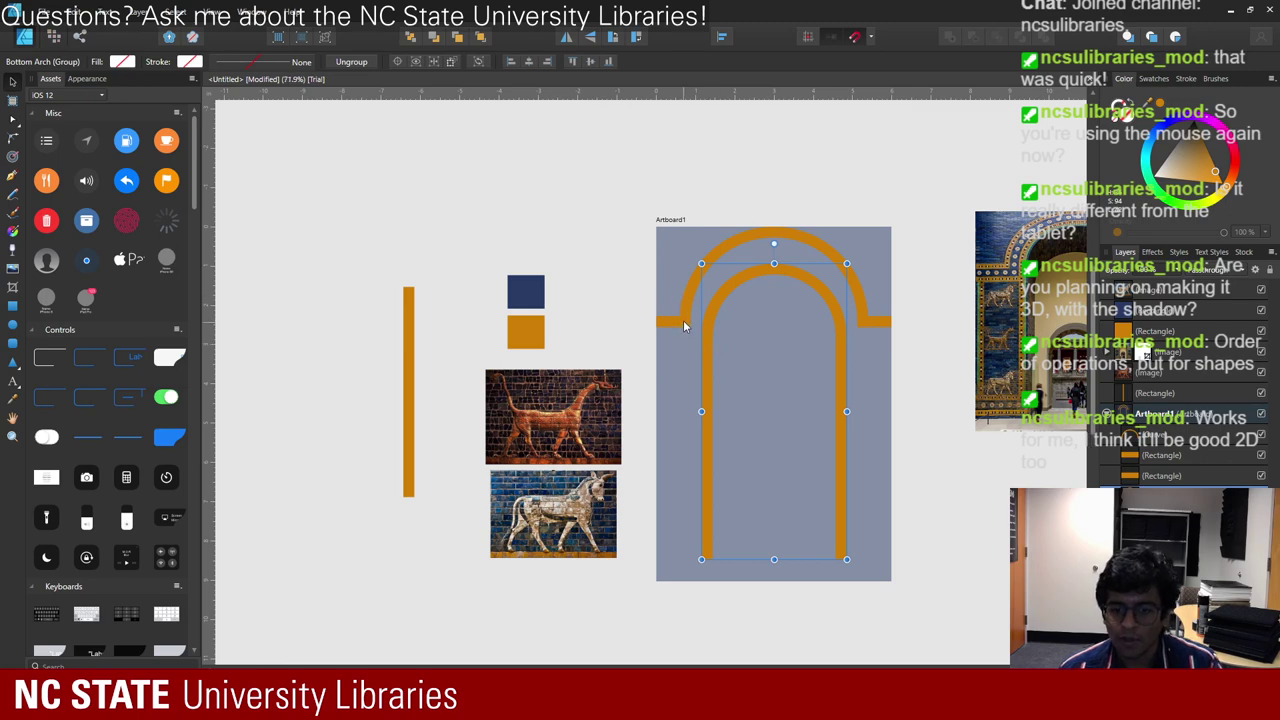
- With the Node tool, drag the first side bar's corner nodes onto the arch curve's edge
scroll(684, 326, up, 5)
double_click(677, 268)
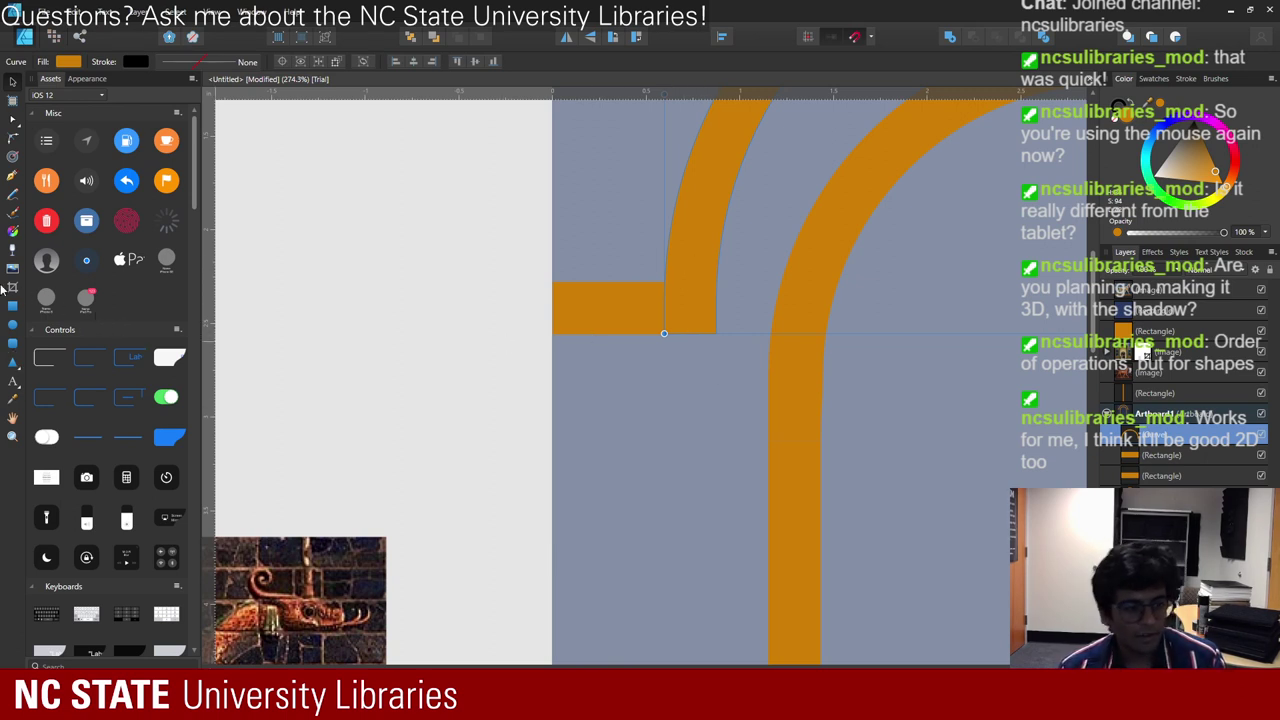
click(12, 118)
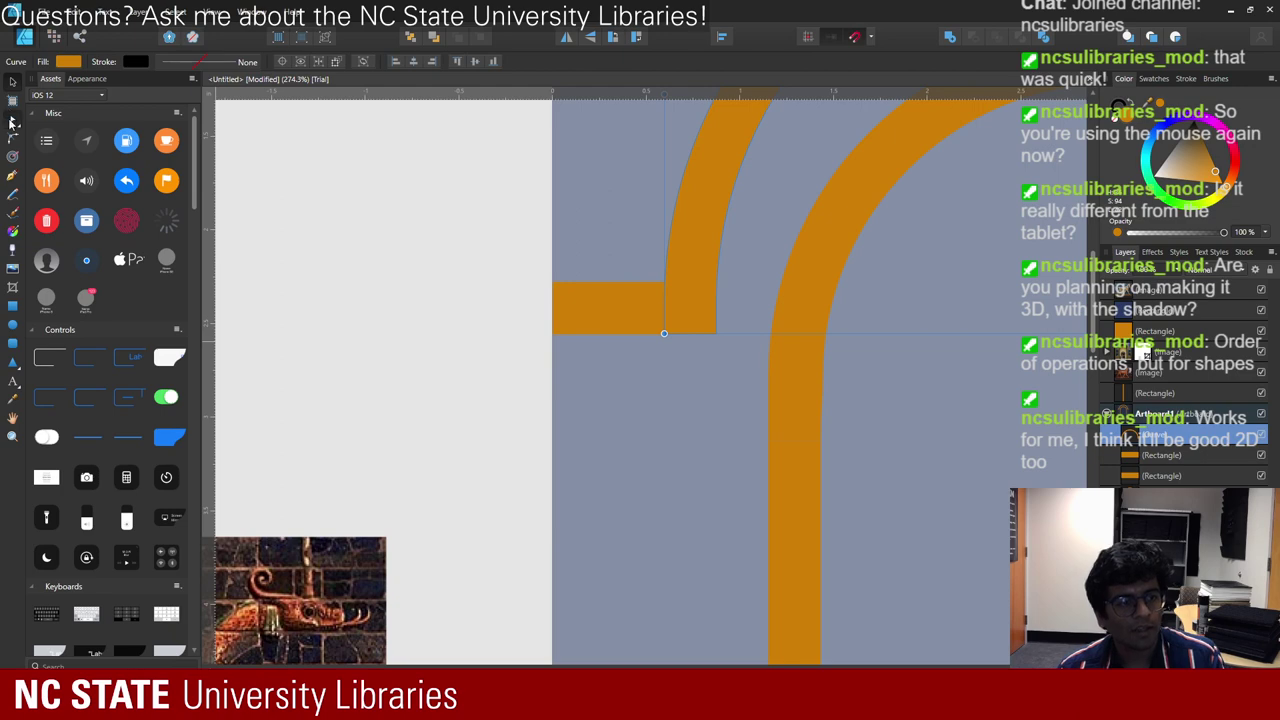
click(690, 318)
scroll(681, 230, down, 2)
scroll(681, 209, up, 3)
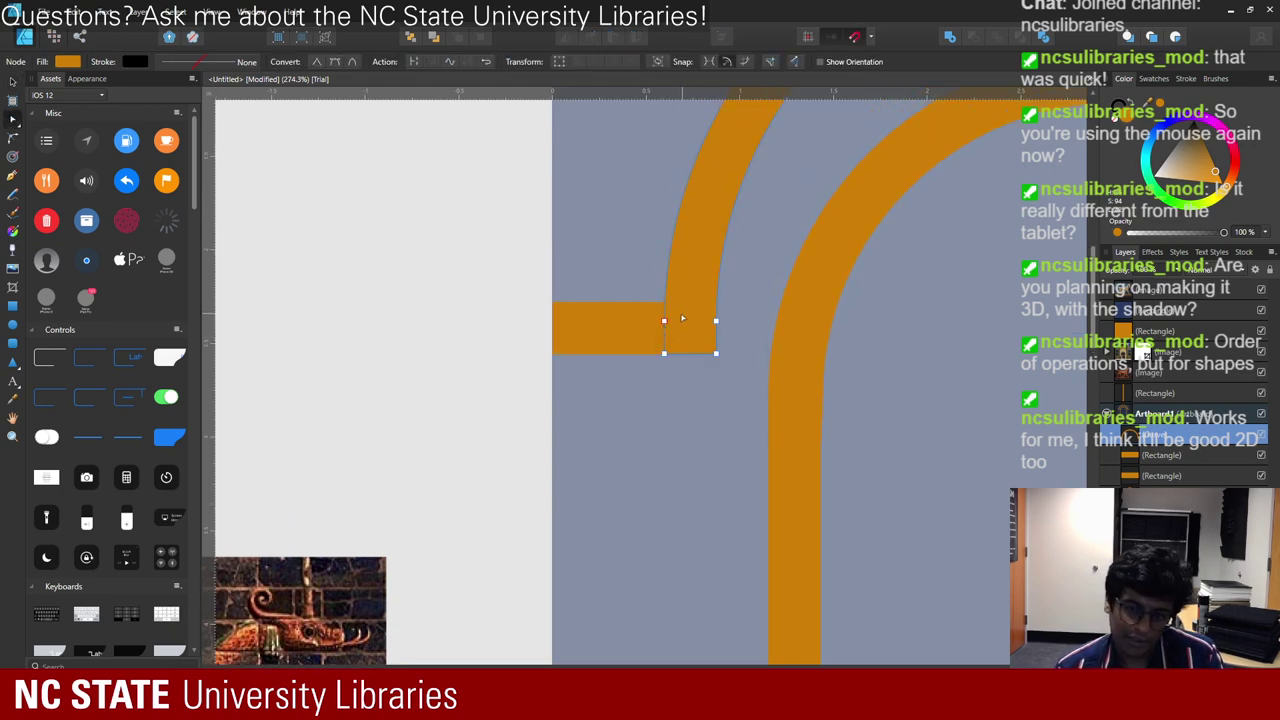
click(664, 321)
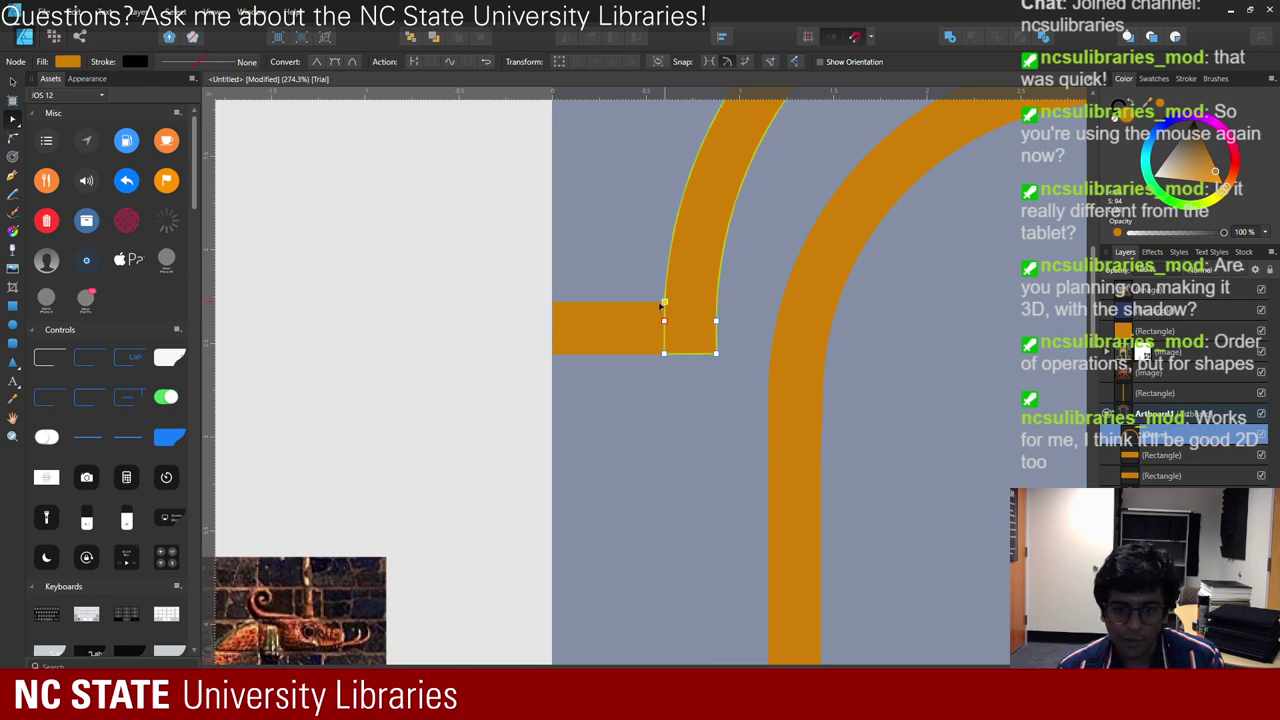
drag(716, 322, 714, 302)
scroll(758, 291, down, 2)
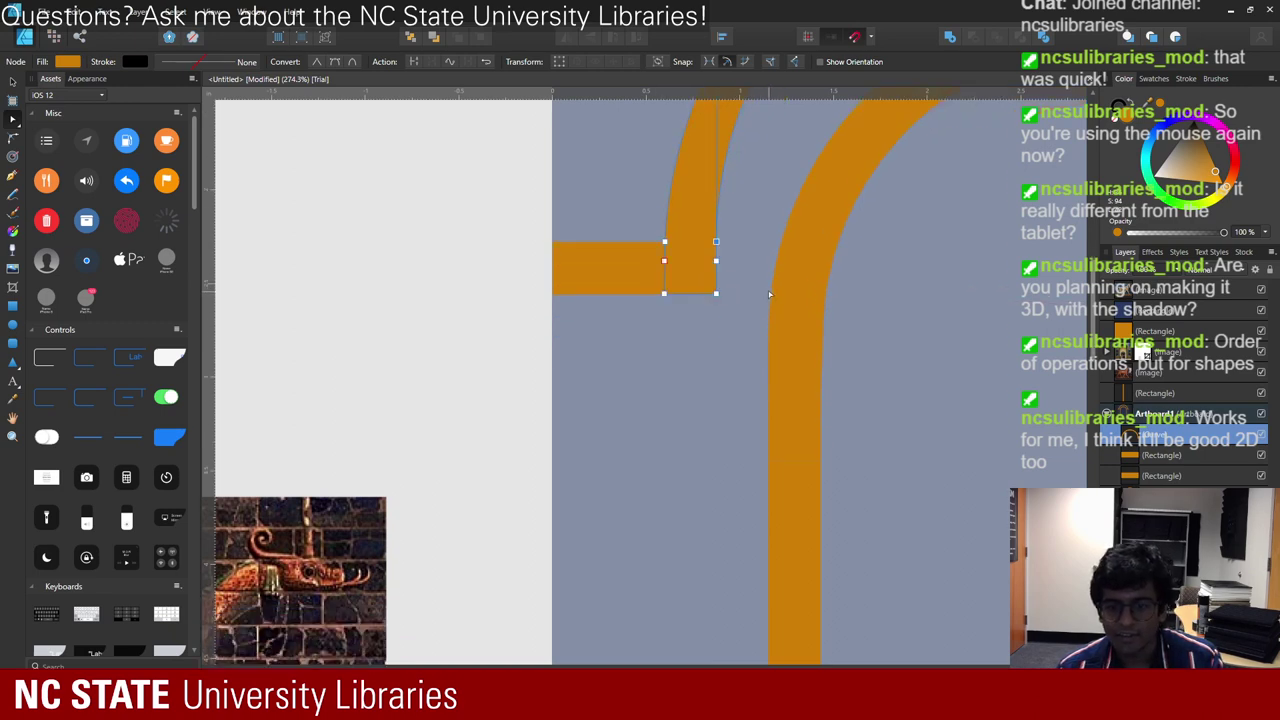
drag(714, 293, 705, 262)
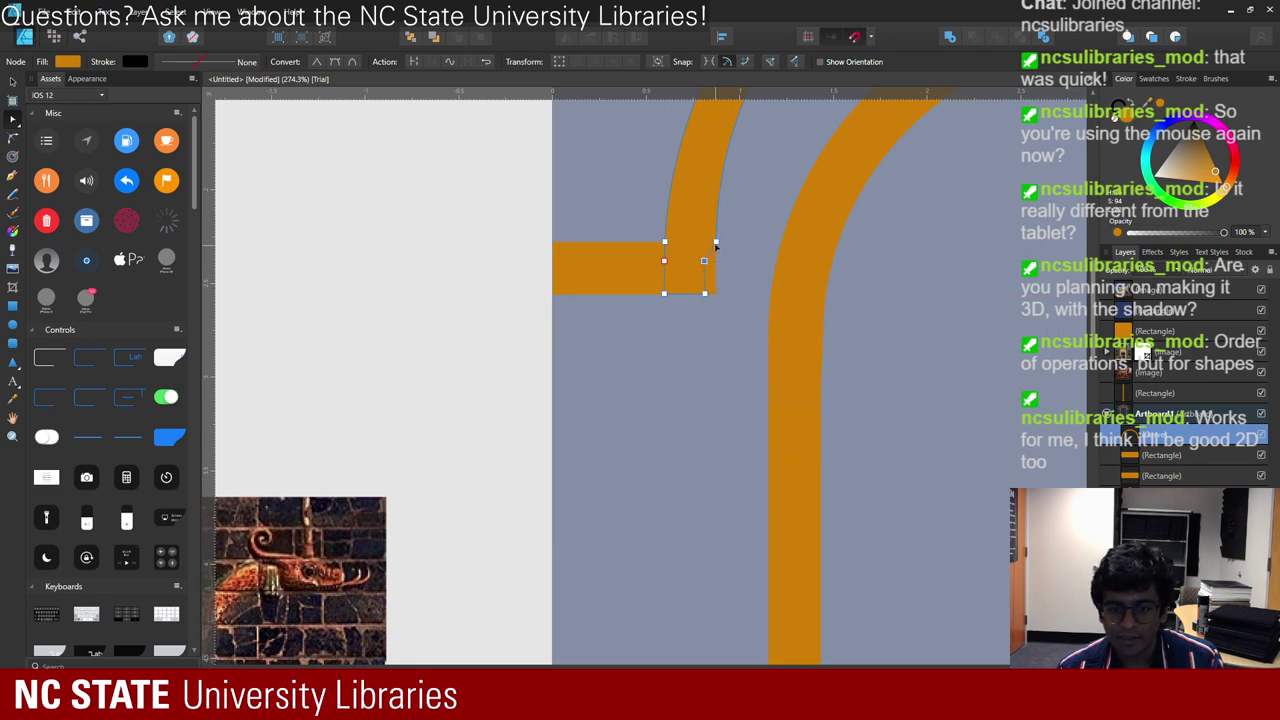
scroll(766, 180, down, 3)
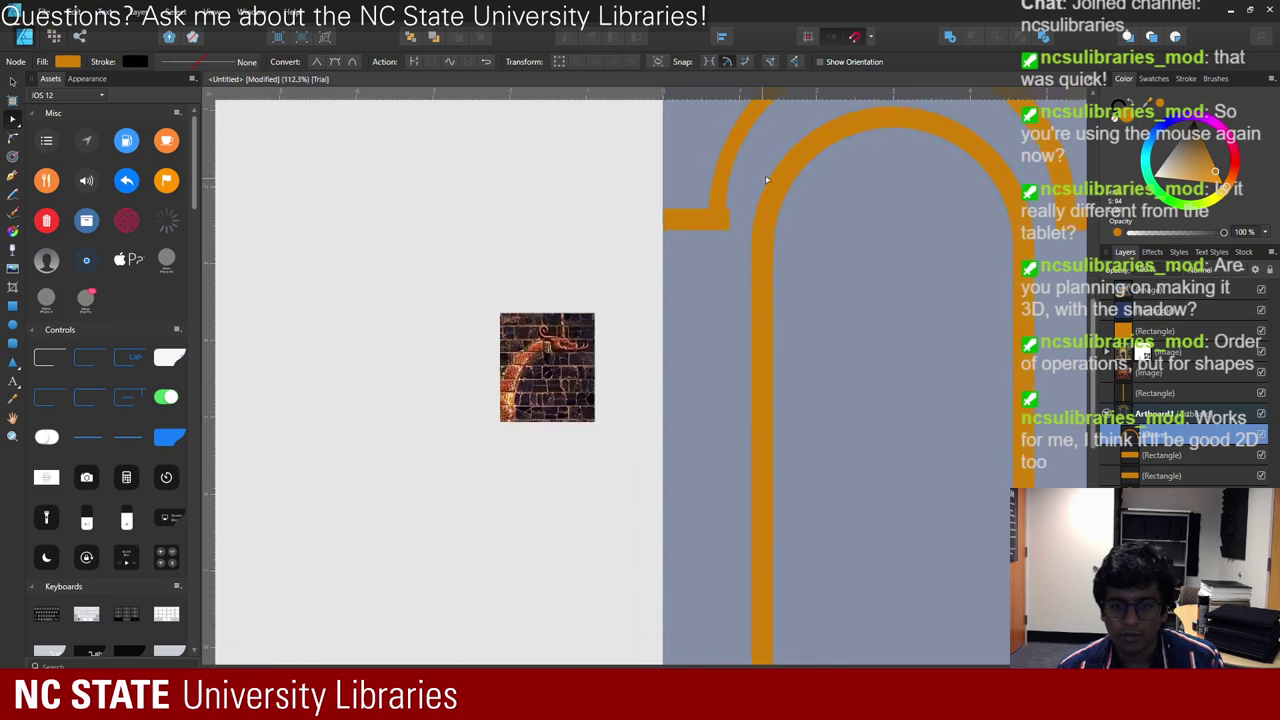
scroll(668, 440, down, 1)
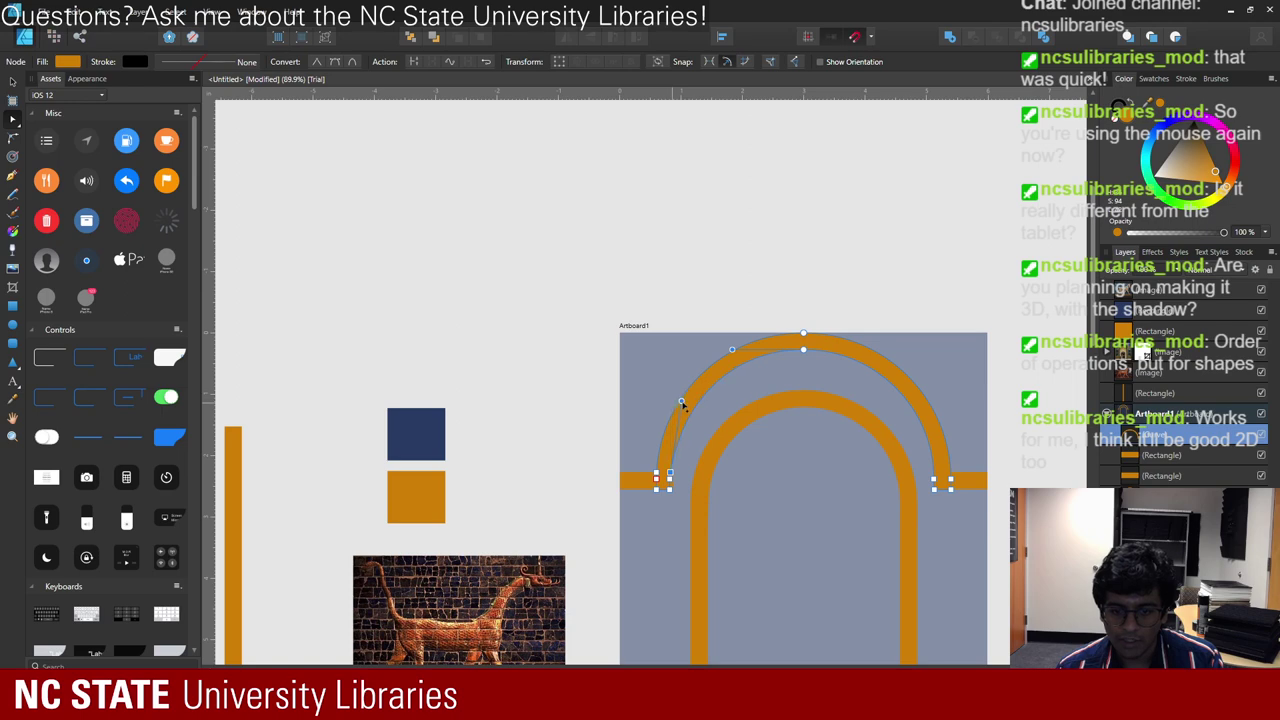
- Move and nudge the other side bar's right-edge nodes so they sit flush with the arch
click(725, 425)
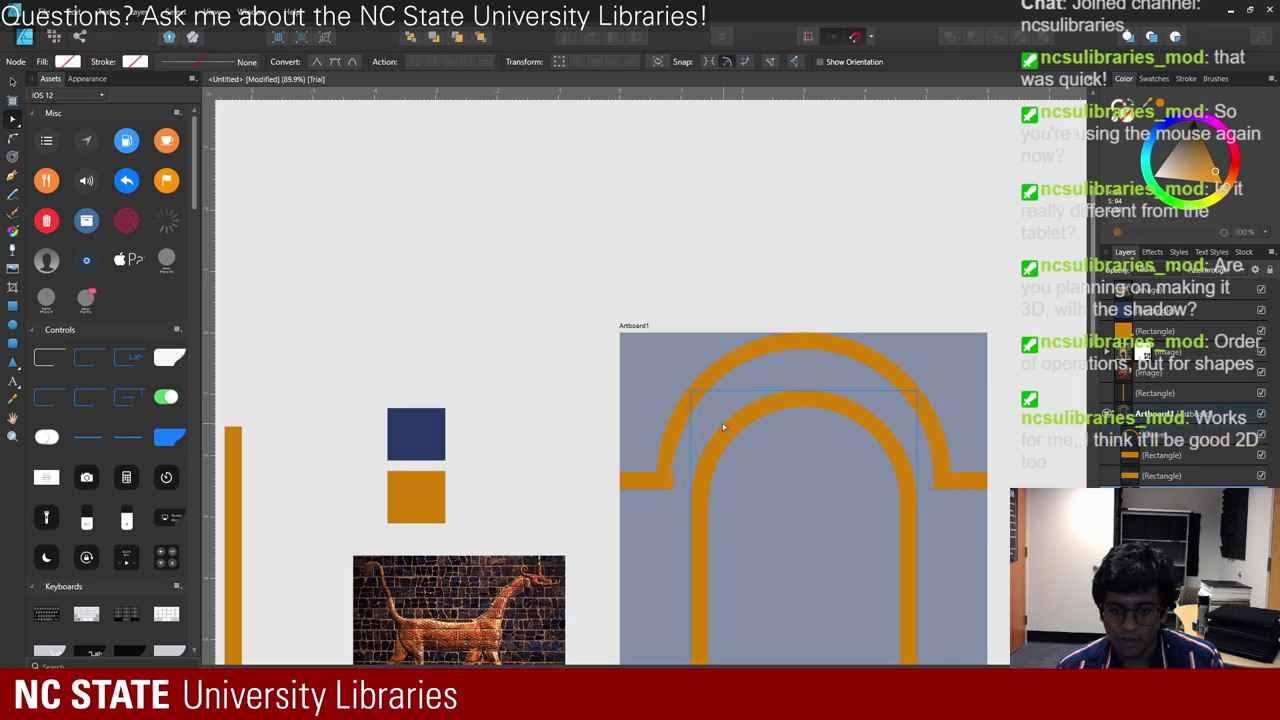
scroll(653, 472, up, 5)
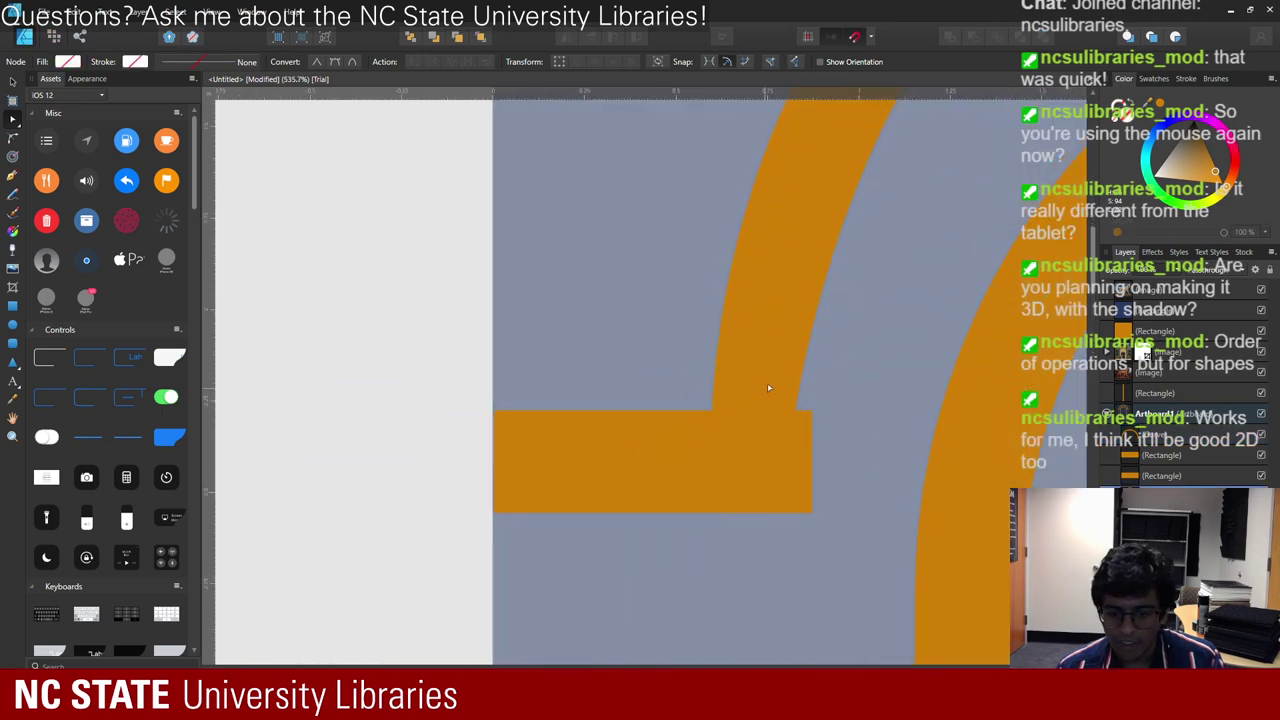
click(797, 417)
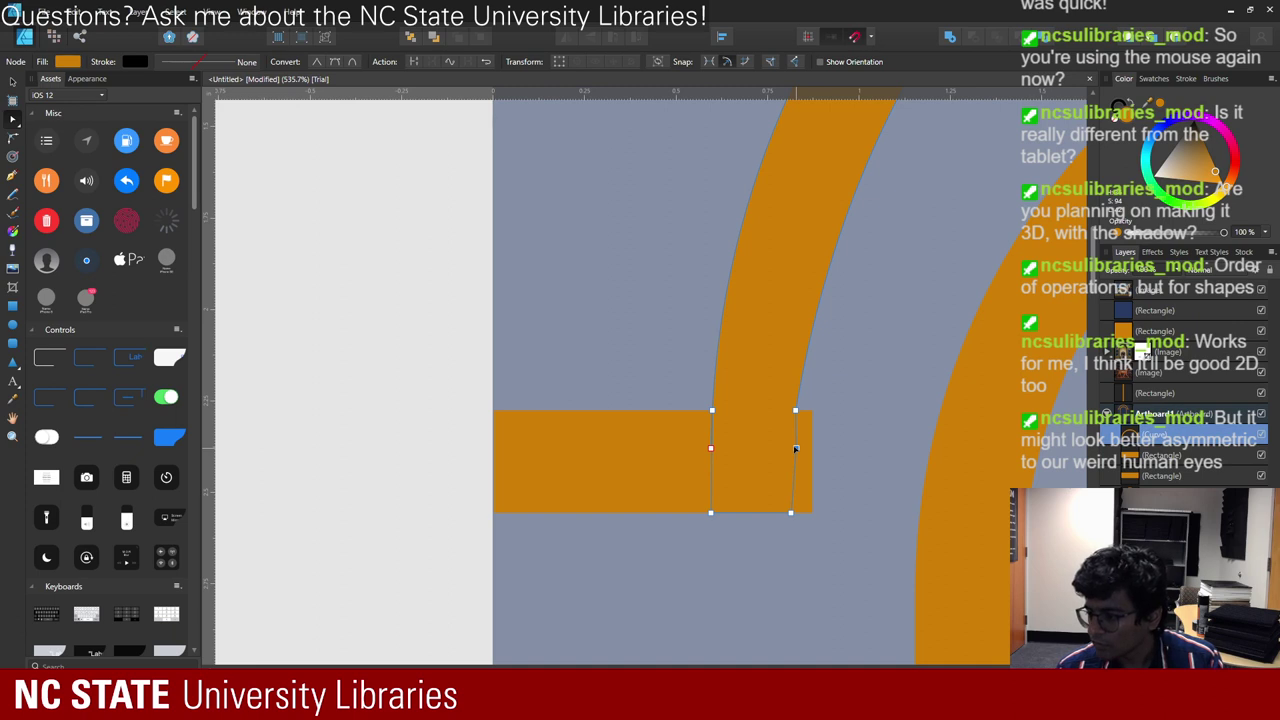
drag(796, 455, 794, 463)
scroll(840, 430, down, 3)
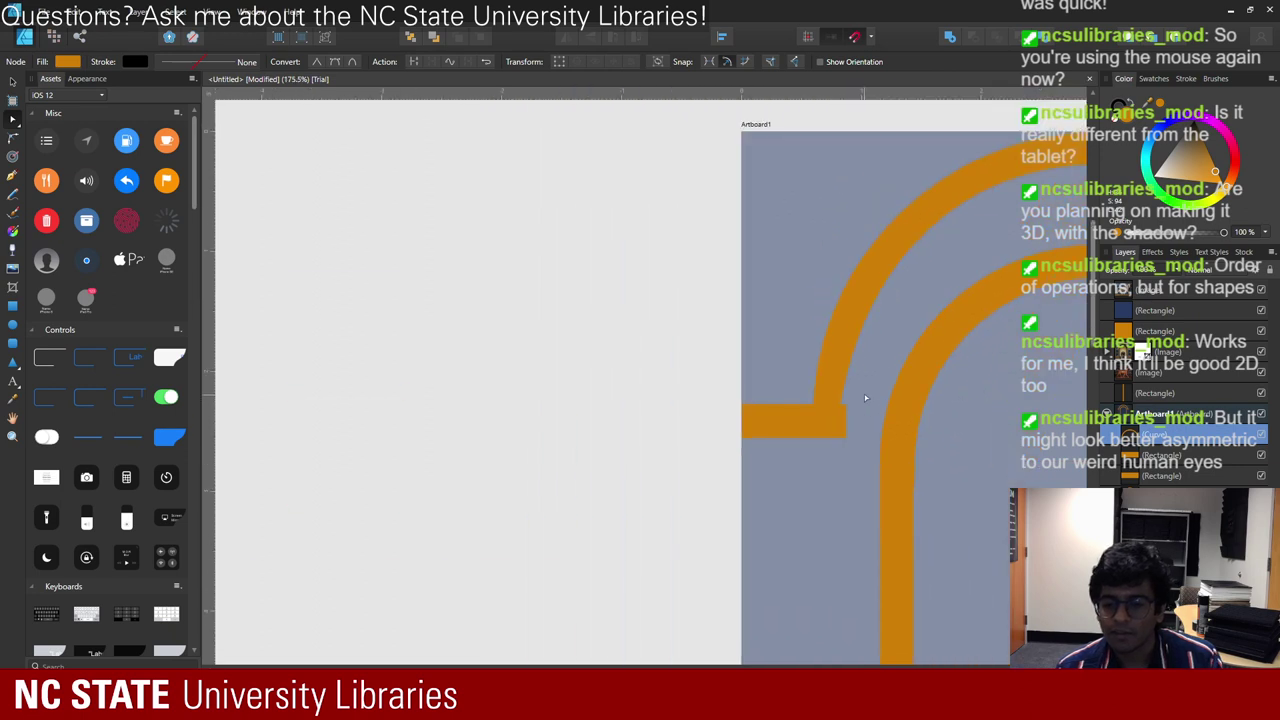
key(Right)
key(Right)
key(Right)
key(Right)
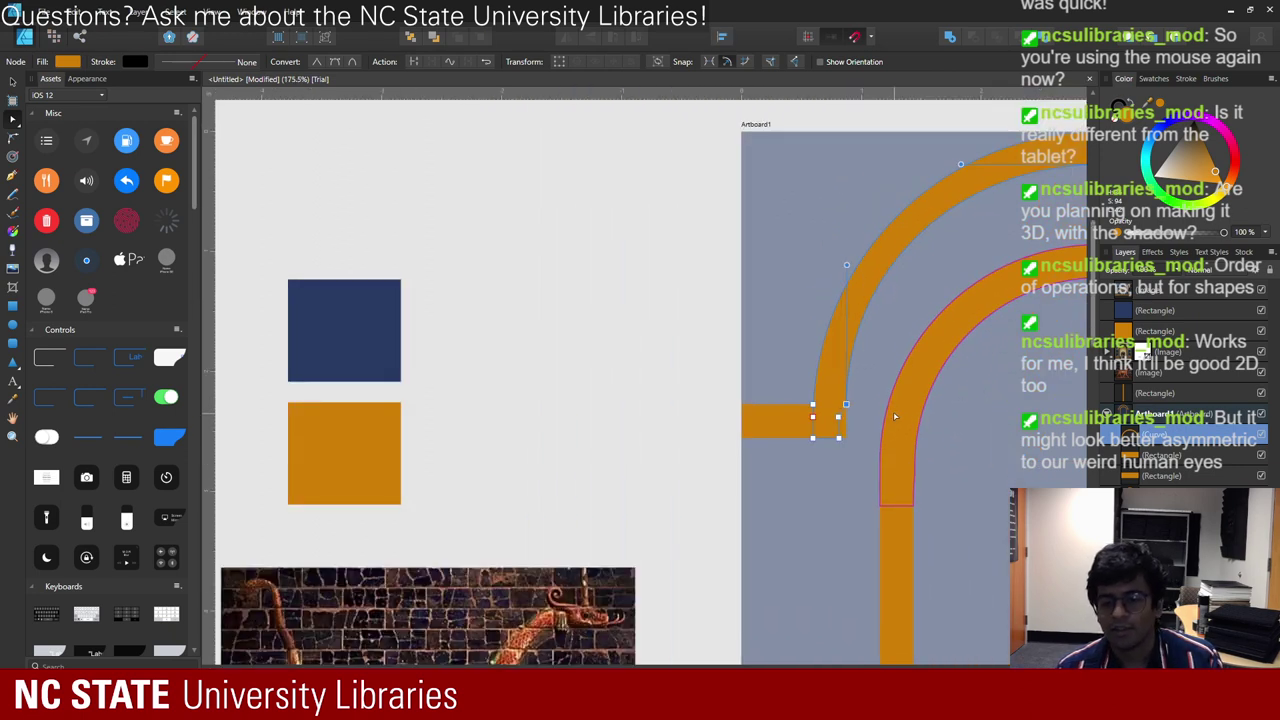
key(Right)
key(ctrl+z)
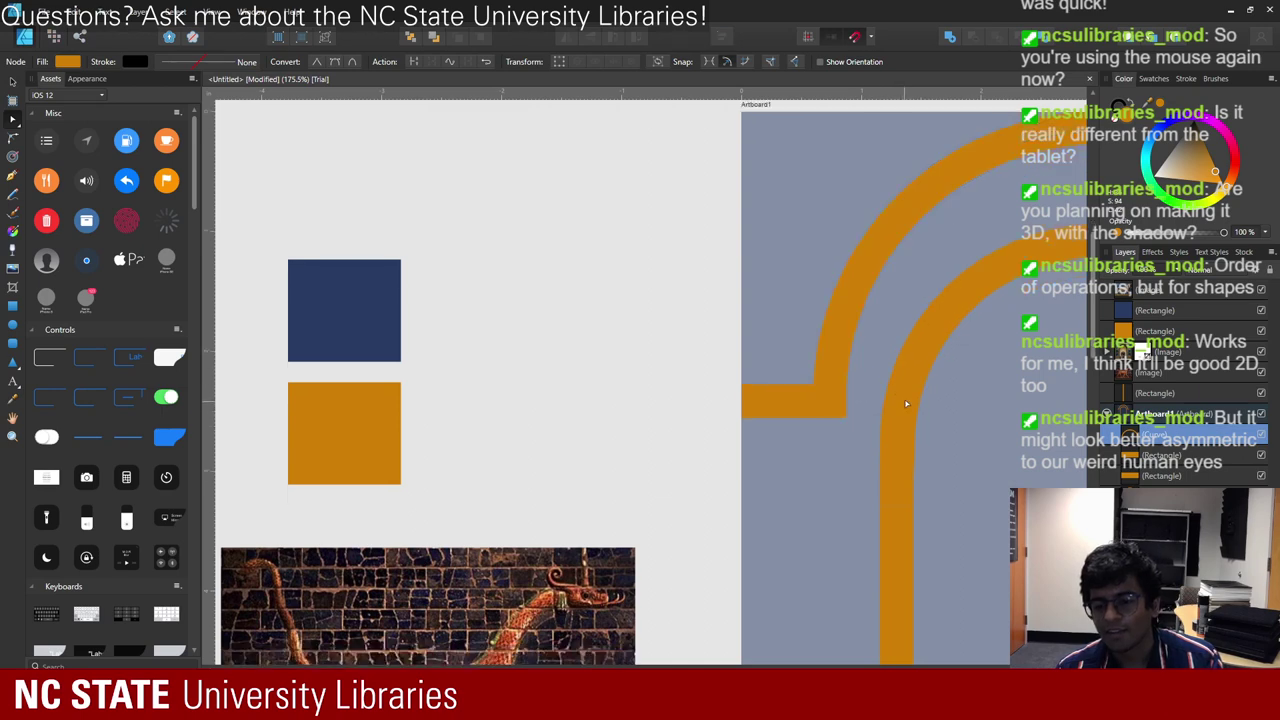
scroll(948, 414, down, 3)
scroll(948, 414, down, 4)
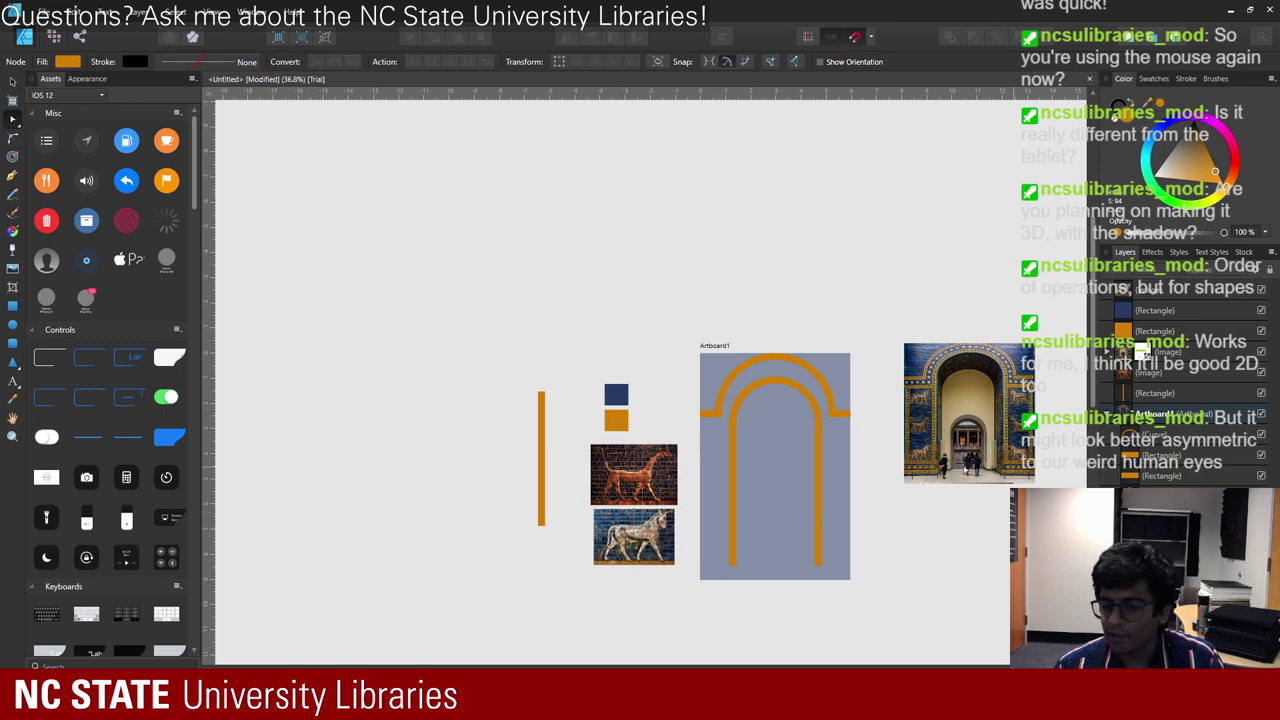
- Select the outer arch curve together with both side bars in the Layers panel
scroll(806, 436, up, 4)
click(1178, 436)
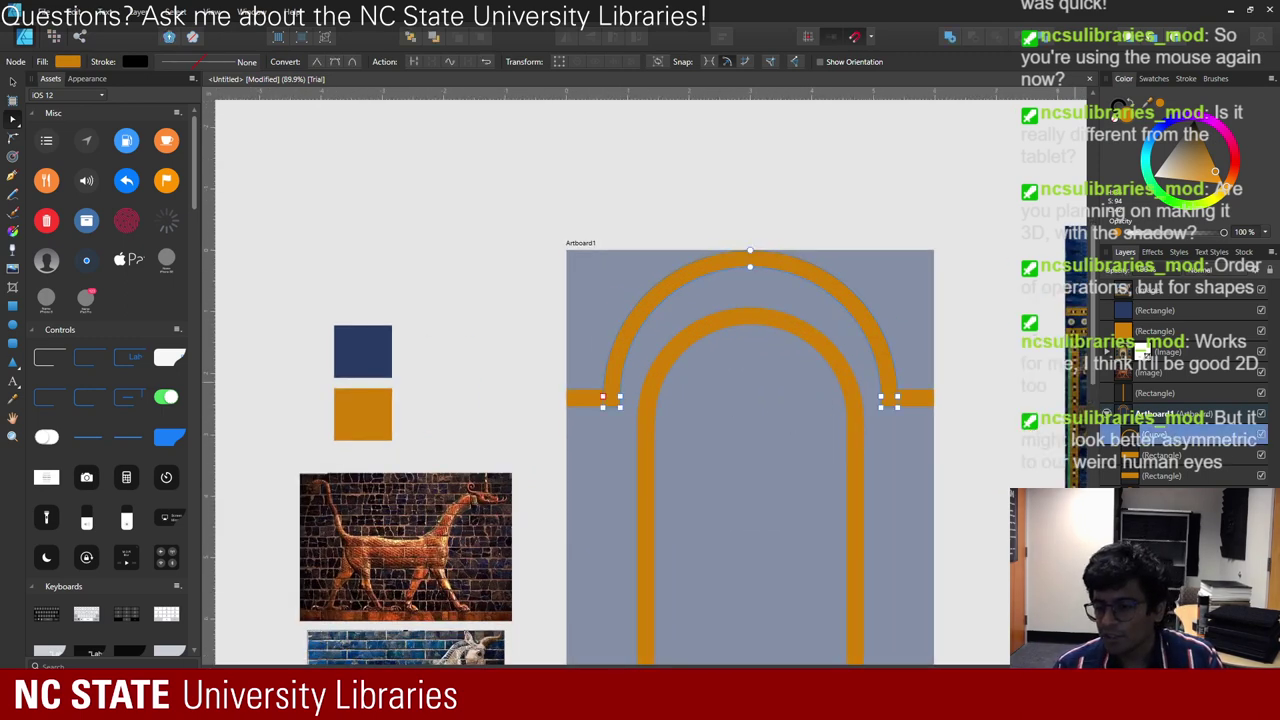
shift+click(1174, 478)
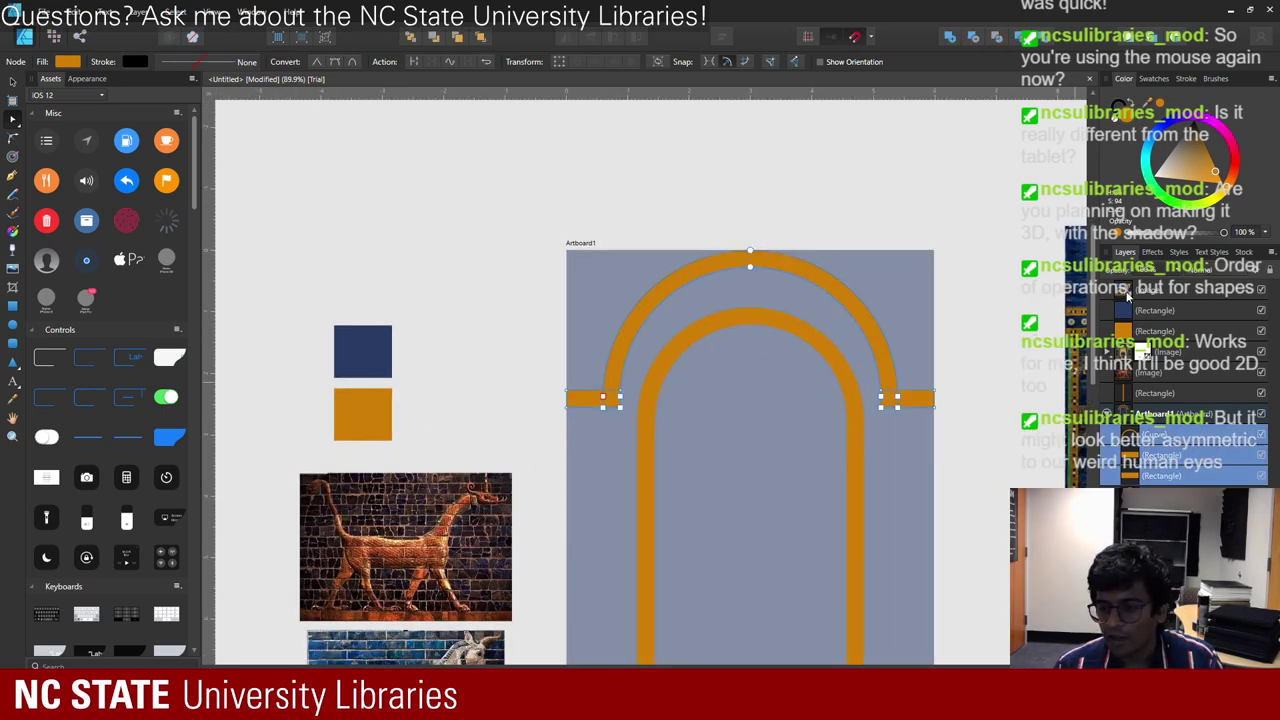
- Group the outer arch and its two ledges and rename the group 'Top Curve'
key(ctrl+g)
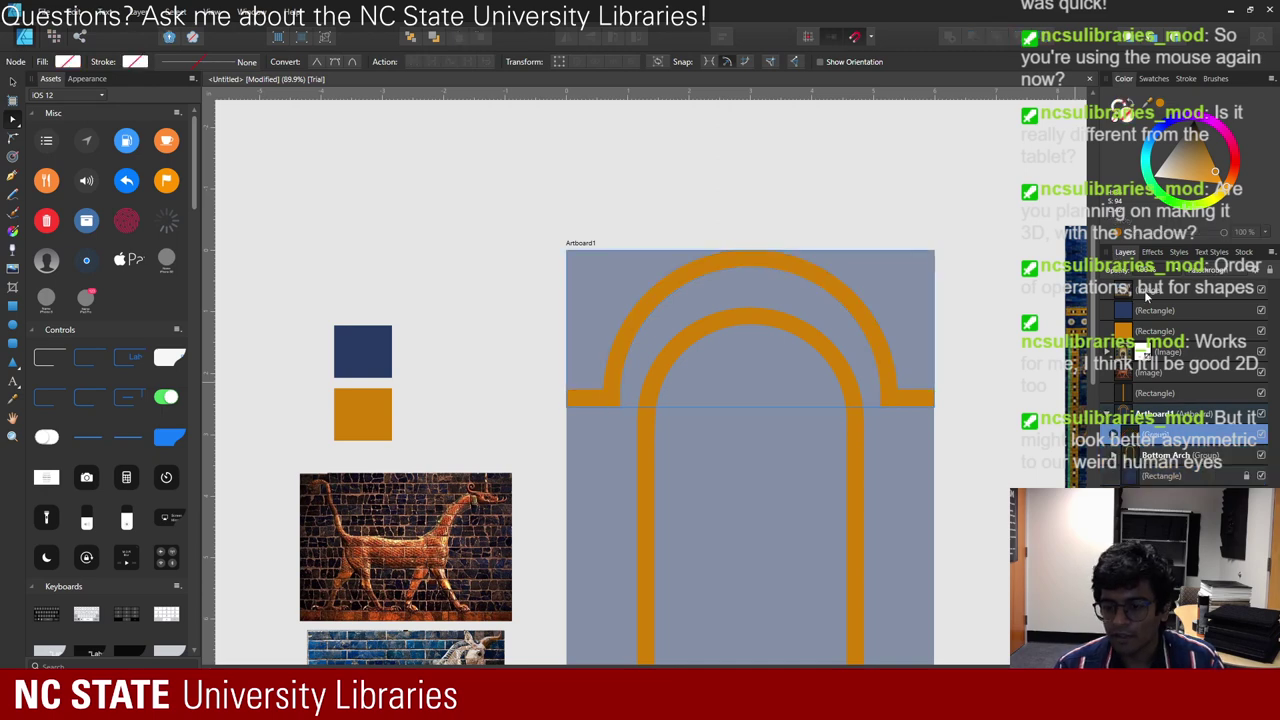
double_click(1176, 434)
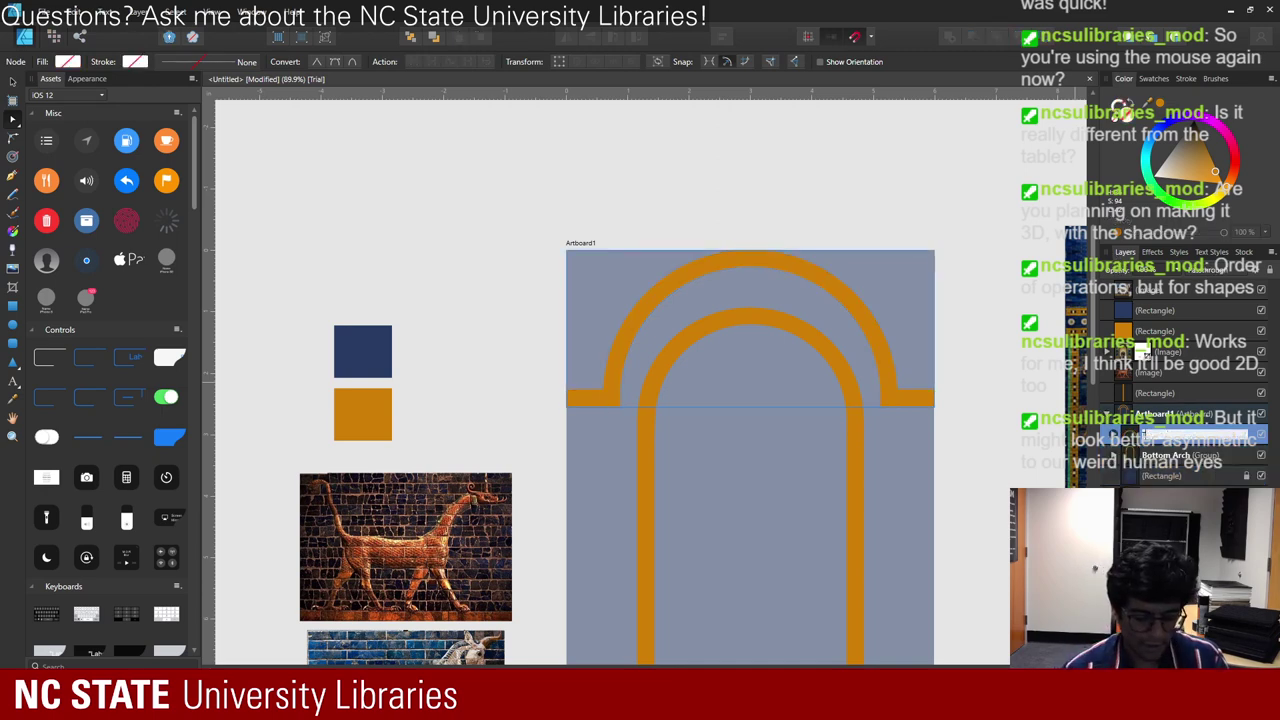
text(Top Cur)
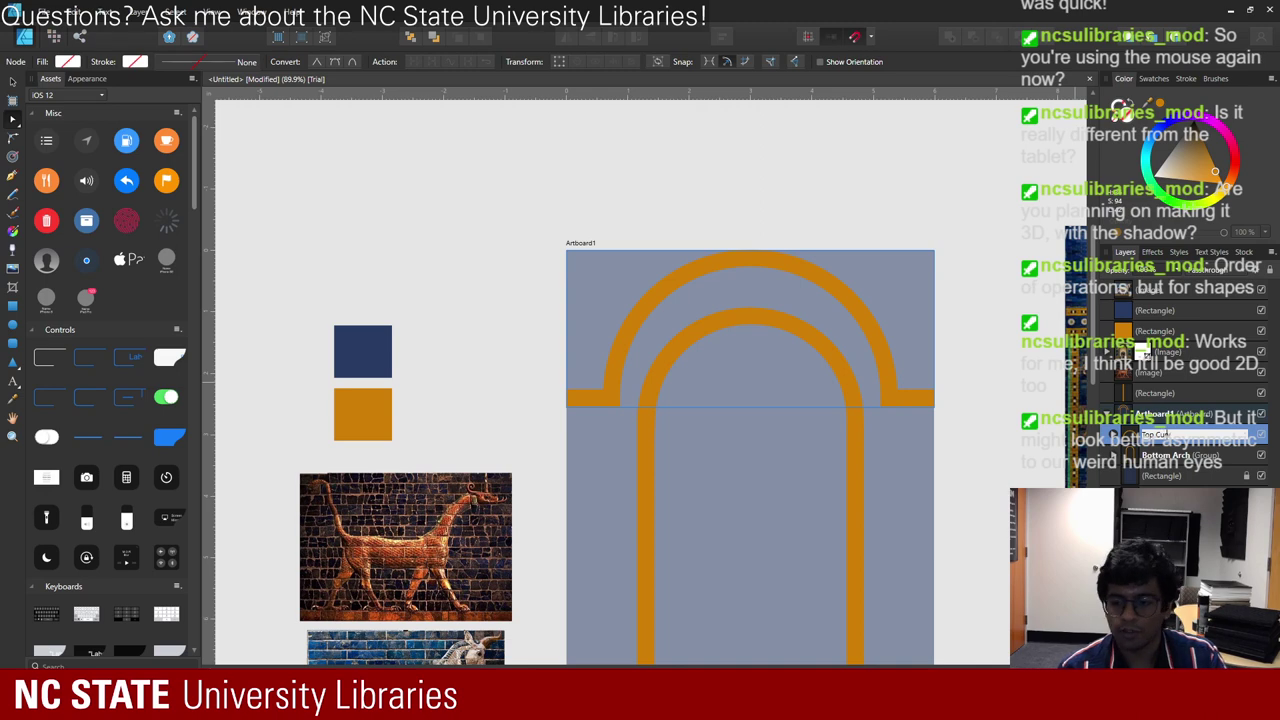
text(ve)
key(Return)
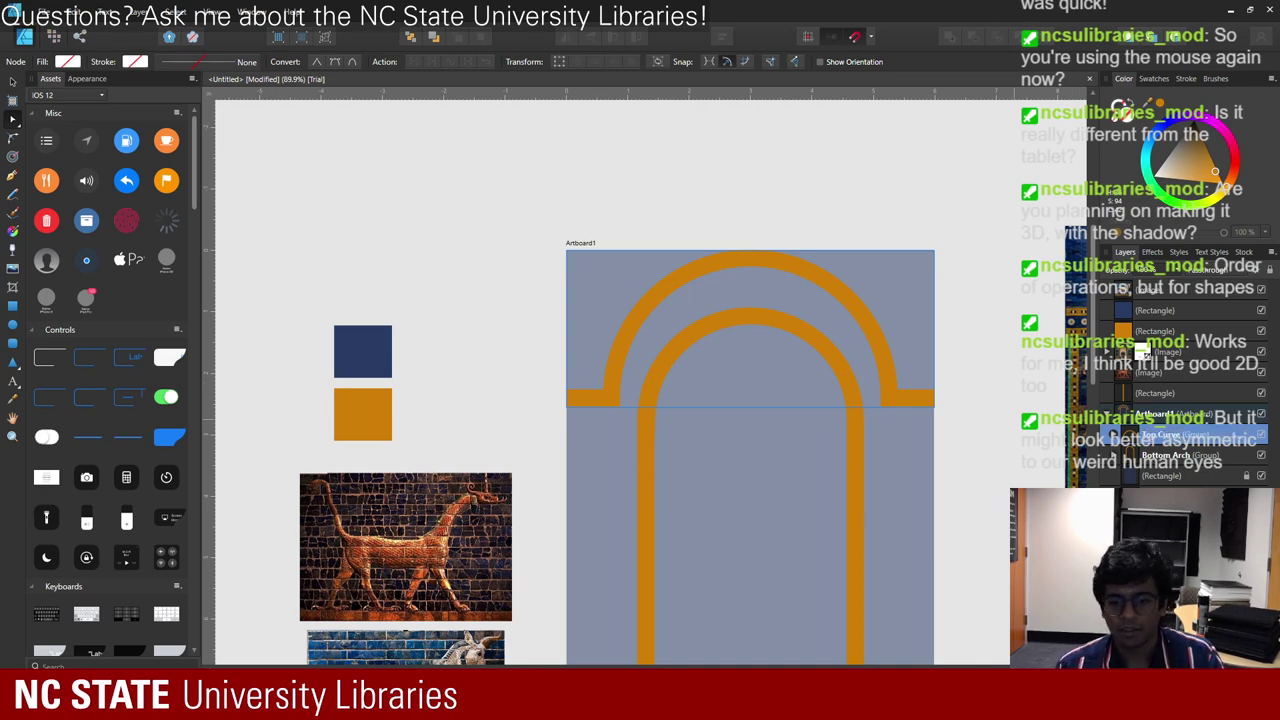
click(972, 459)
scroll(976, 540, down, 4)
scroll(918, 606, up, 2)
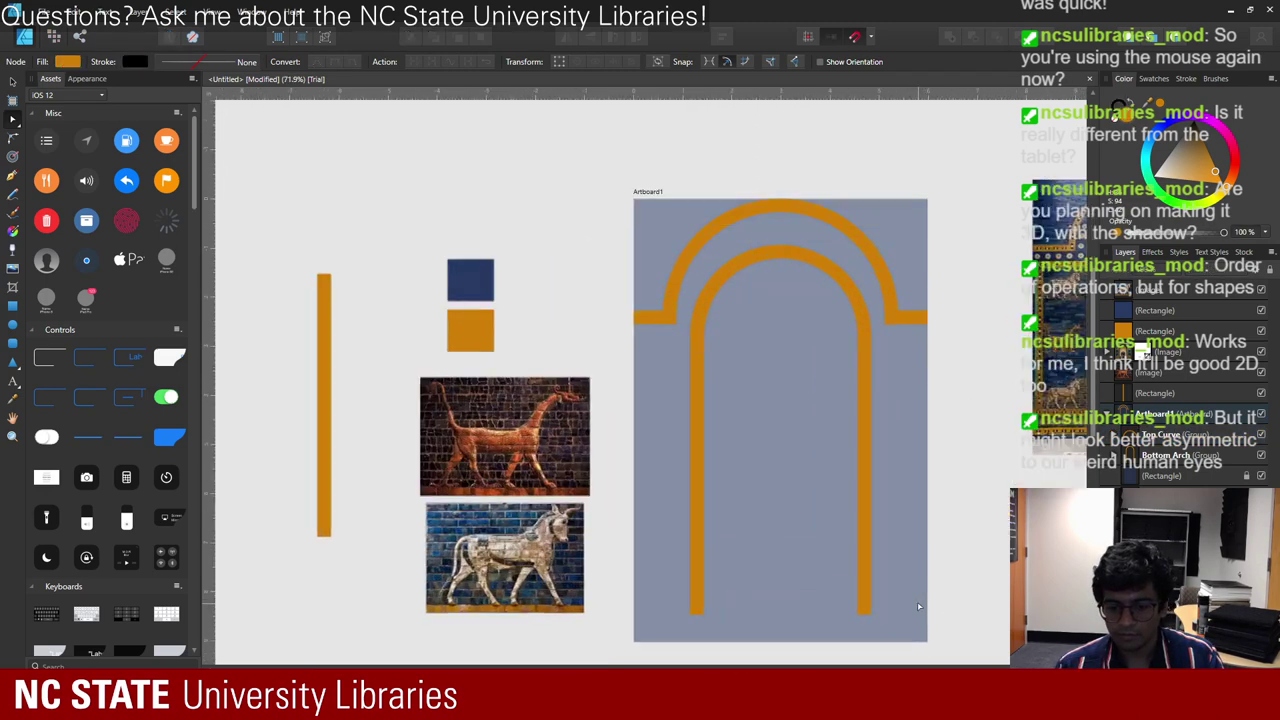
scroll(752, 558, up, 1)
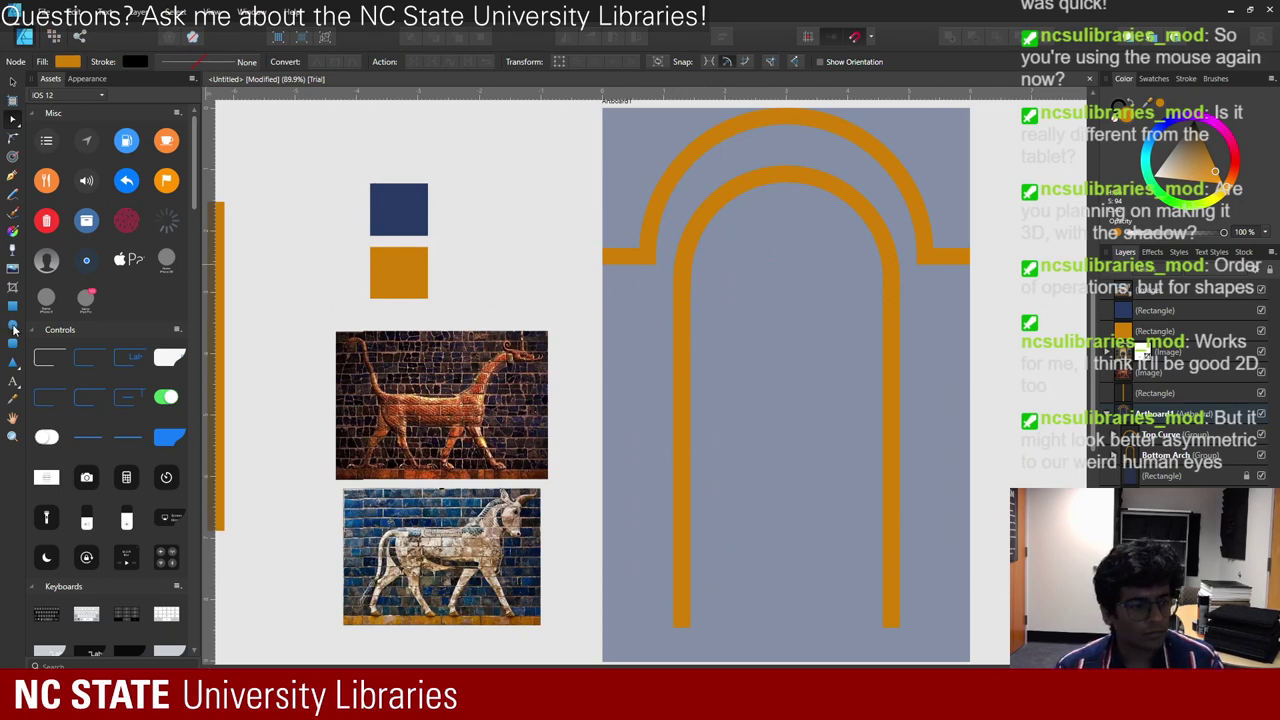
scroll(257, 347, down, 2)
- Select the tall orange vertical bar and pan to show the artboard and Ishtar Gate photo
scroll(257, 347, left, 2)
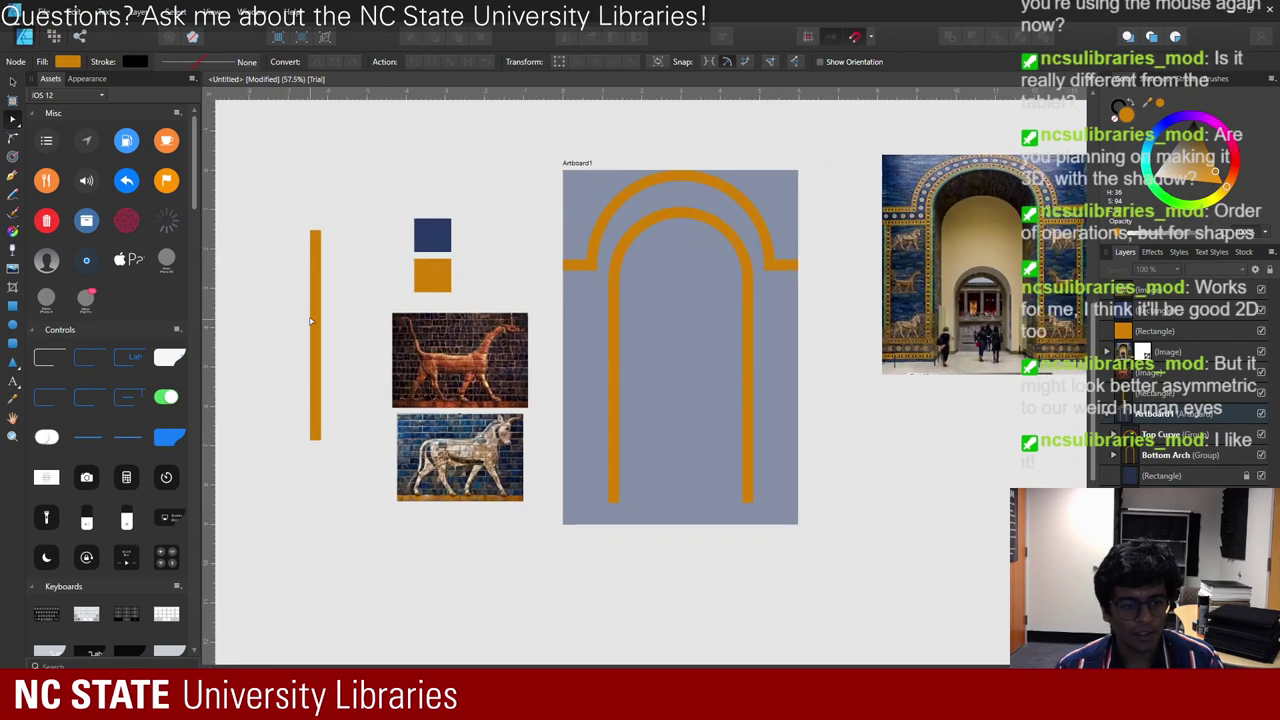
click(316, 320)
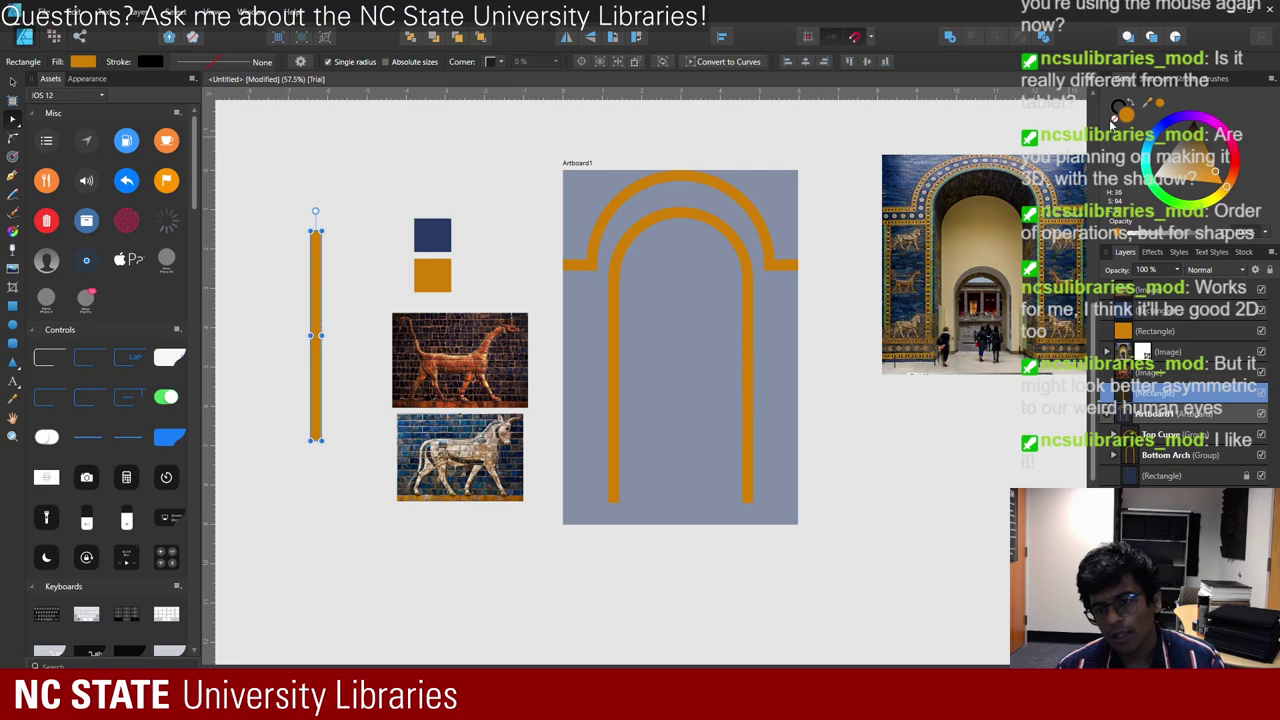
scroll(876, 315, up, 4)
scroll(876, 315, up, 2)
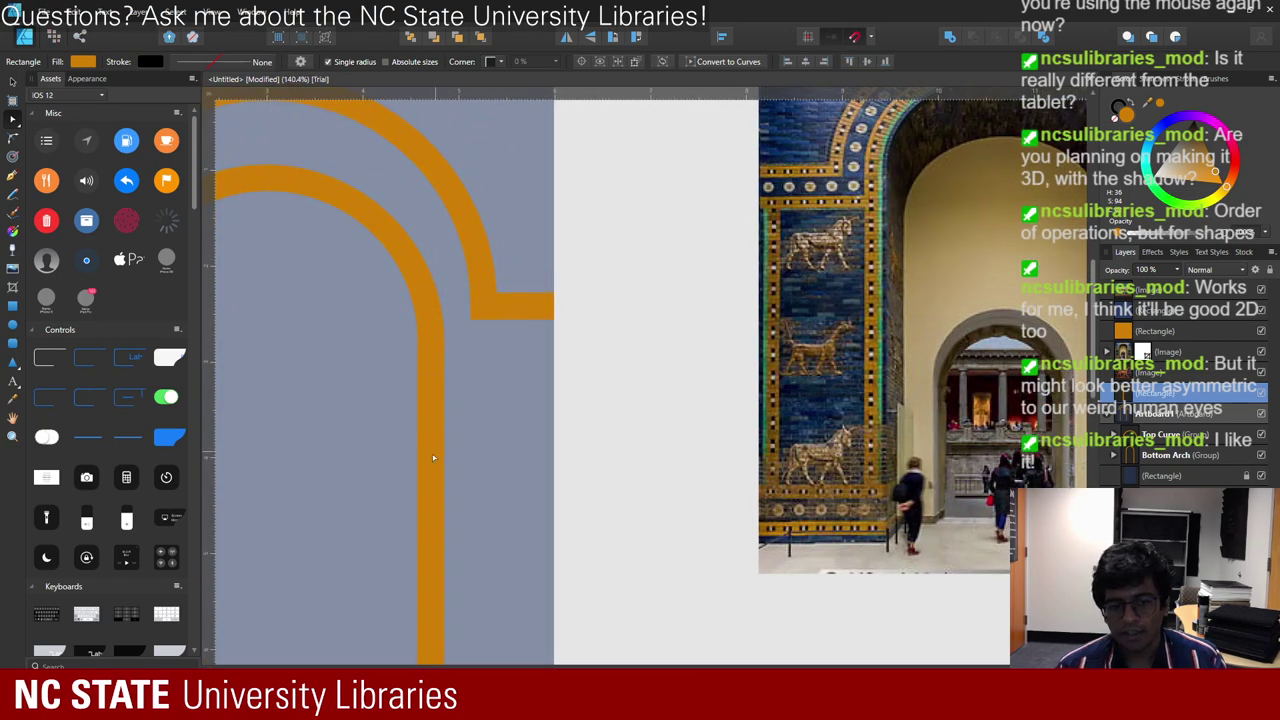
scroll(433, 458, down, 6)
drag(383, 463, 649, 354)
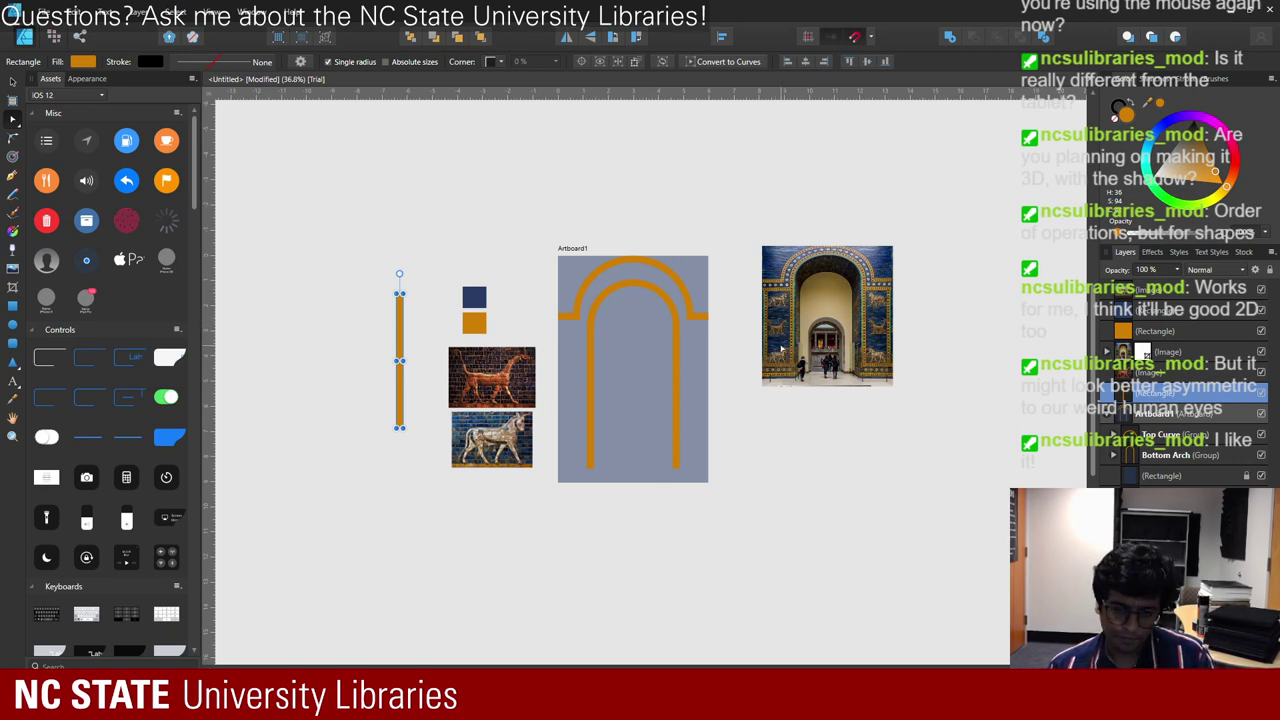
scroll(554, 403, up, 3)
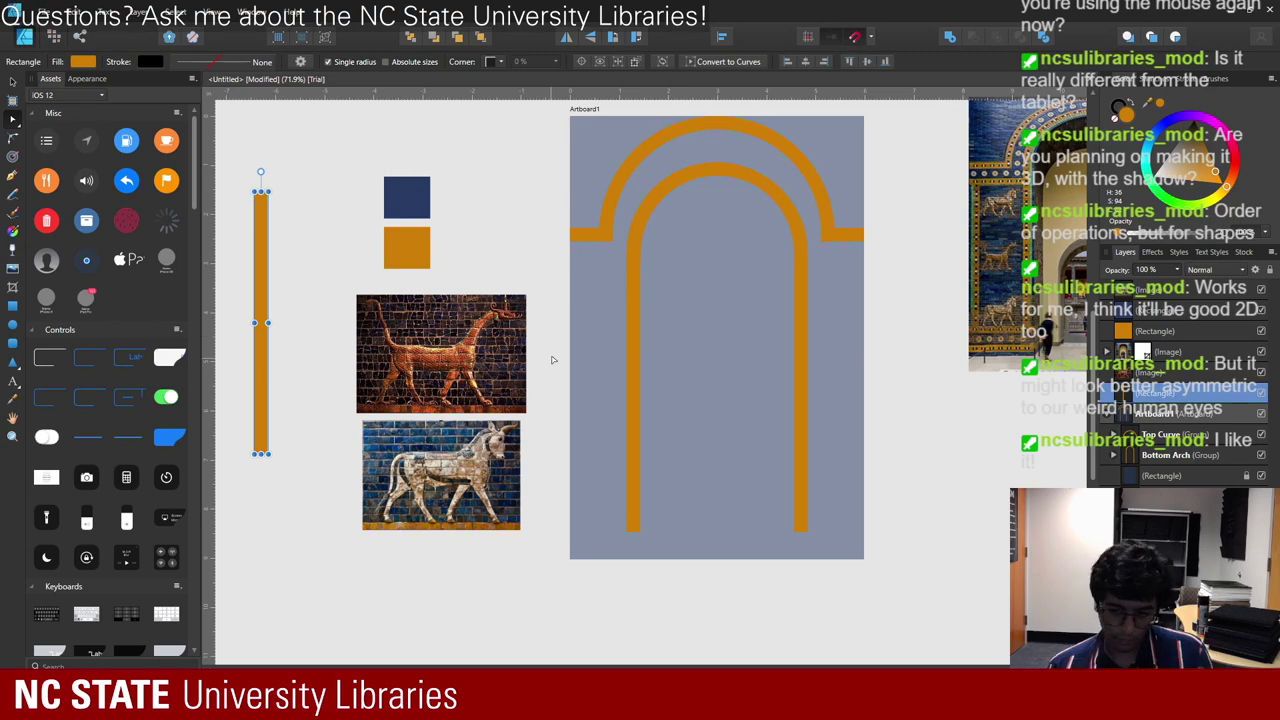
drag(918, 344, 664, 421)
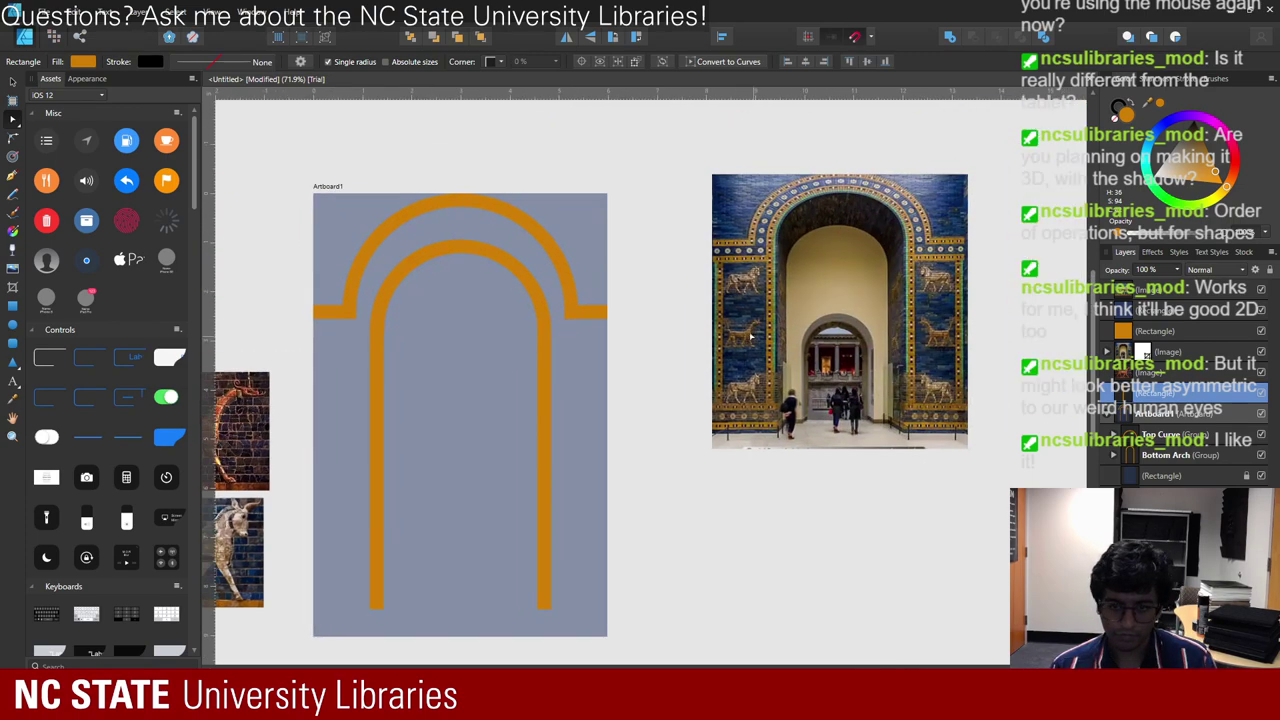
- Duplicate the long orange bar beside the swatches and rotate the copy horizontal
scroll(750, 336, up, 5)
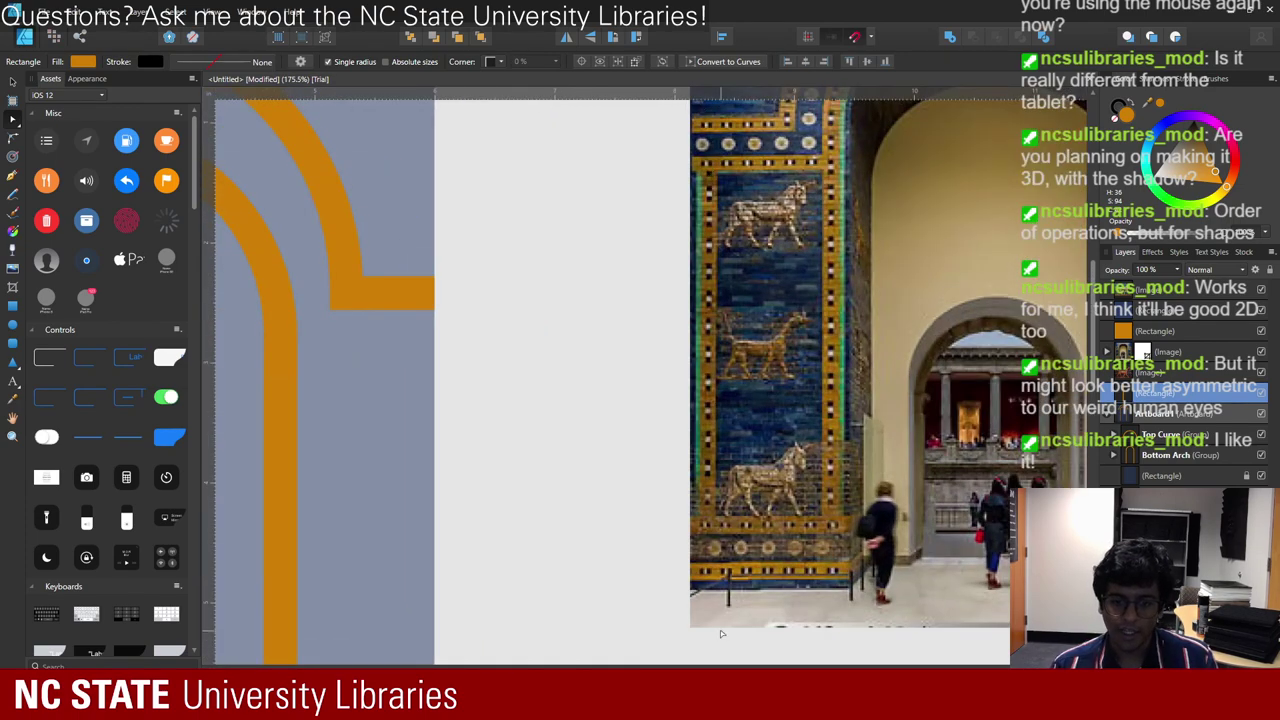
scroll(535, 598, down, 5)
scroll(505, 483, up, 6)
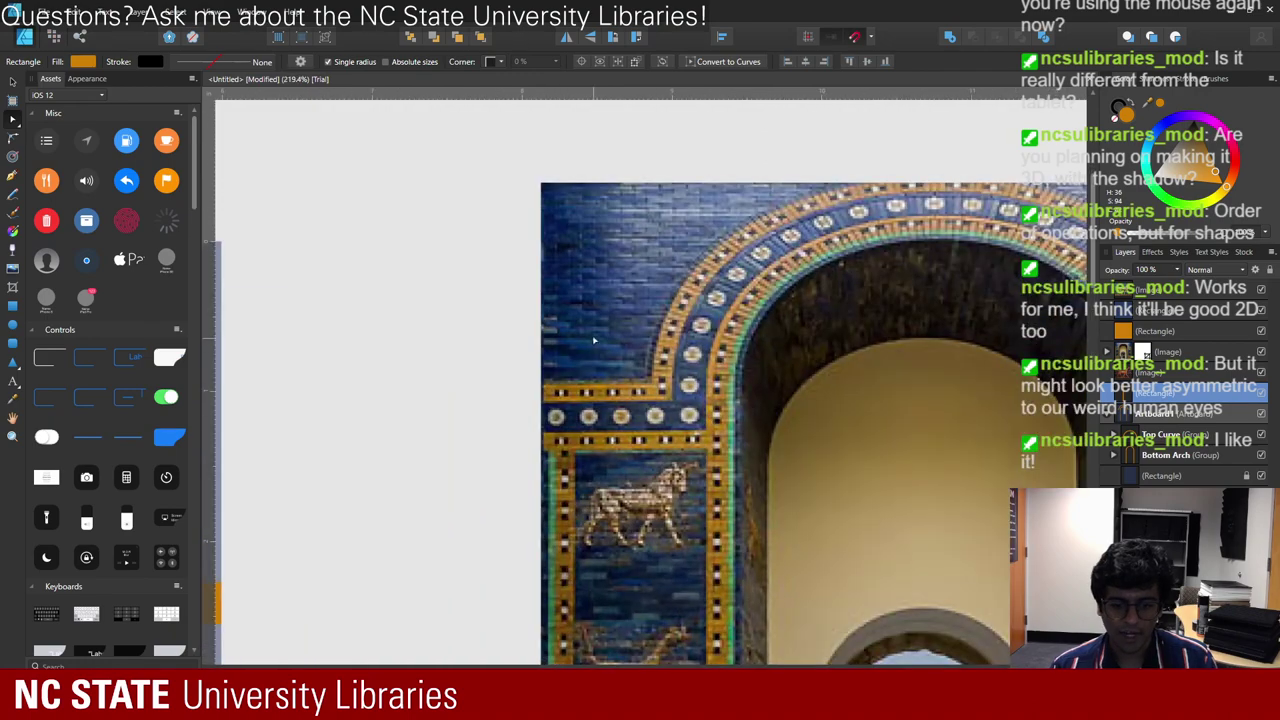
scroll(505, 483, down, 5)
scroll(517, 346, up, 3)
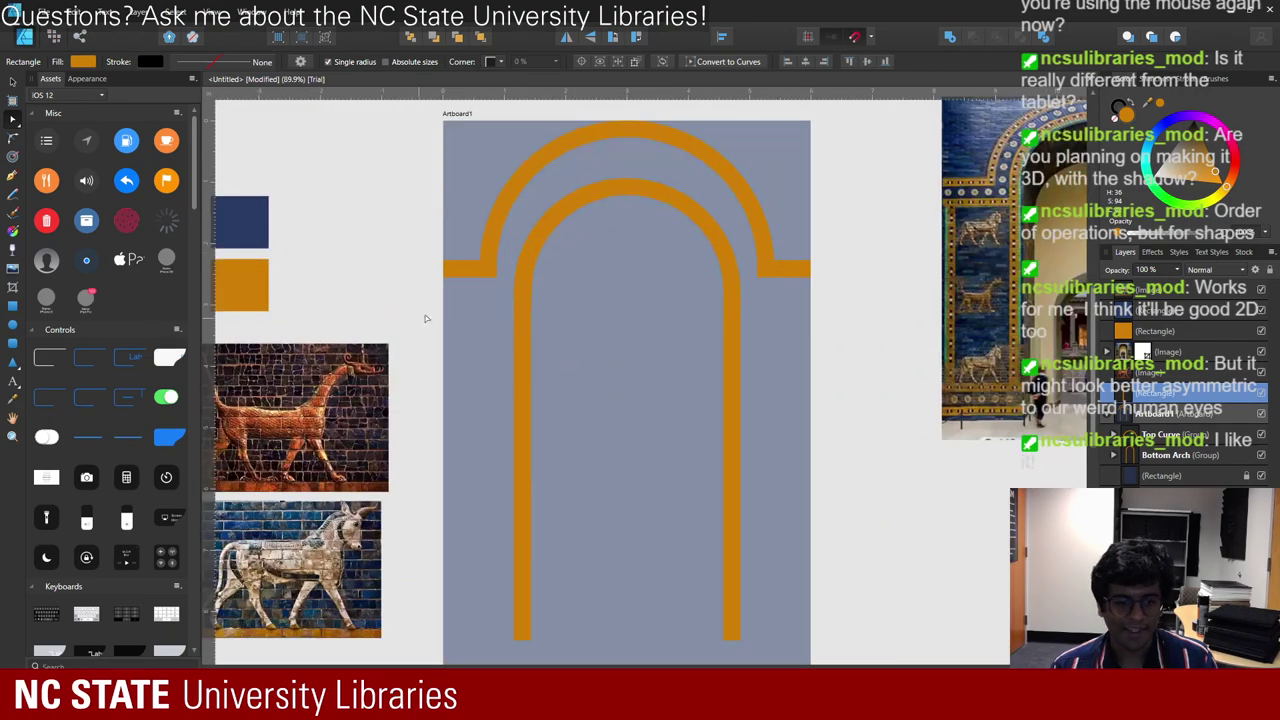
scroll(366, 370, down, 2)
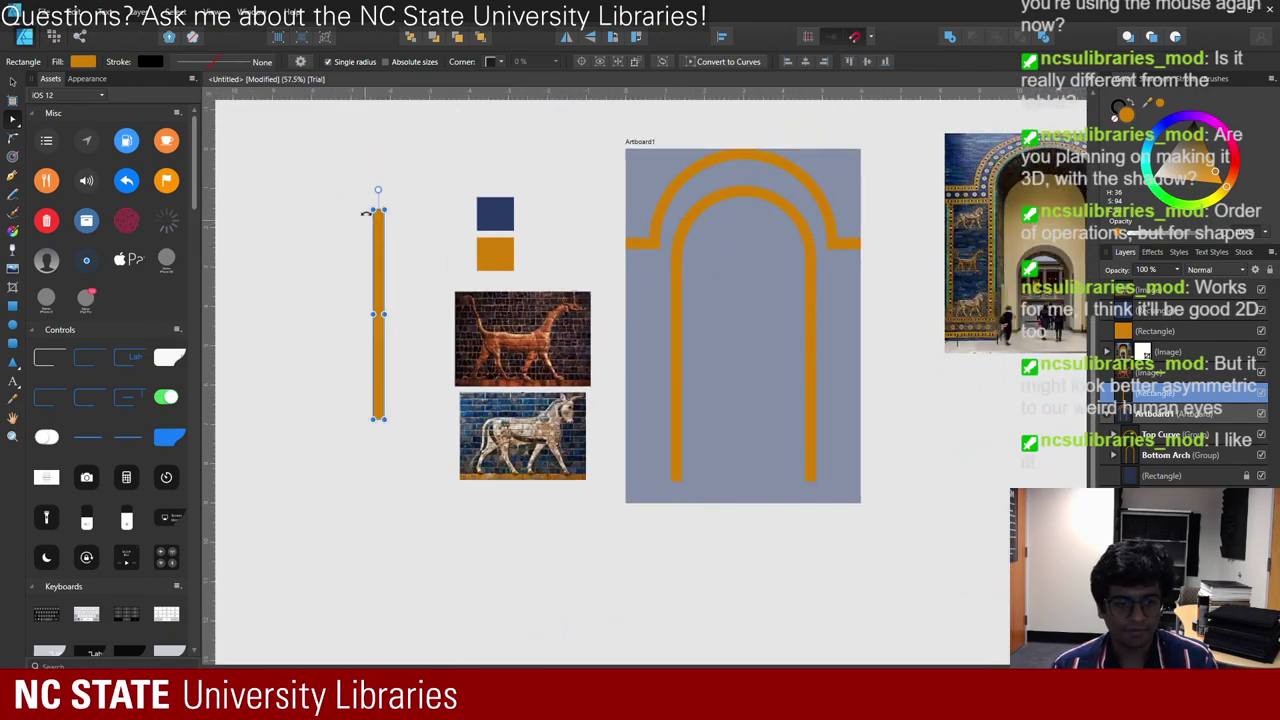
drag(382, 245, 480, 232)
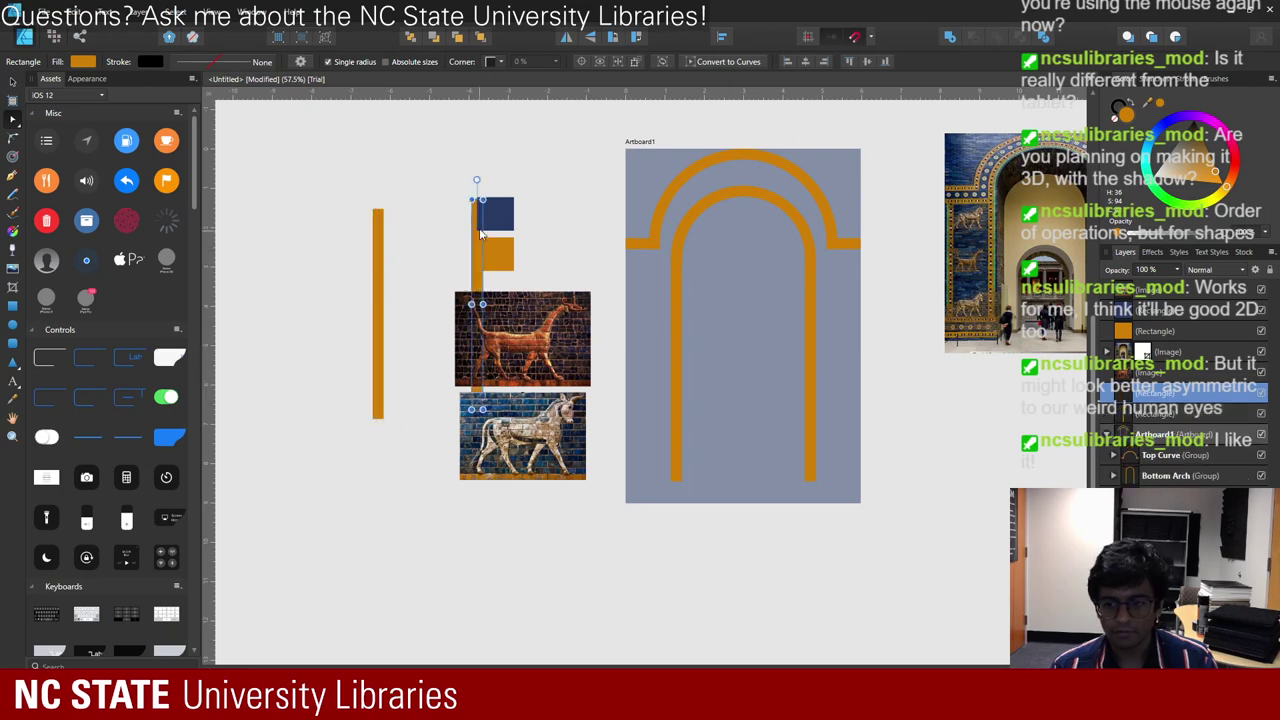
drag(476, 180, 634, 277)
- Set the horizontal bar across the arch's left side and copy it to the right side
click(694, 266)
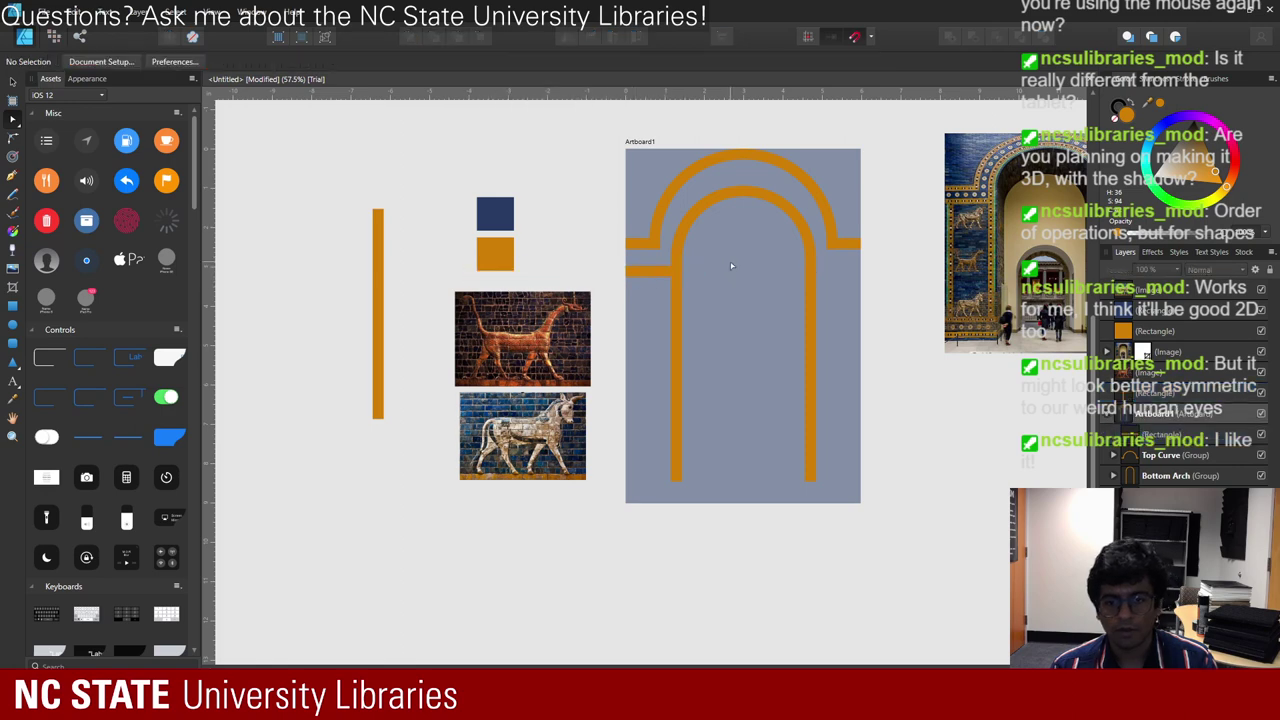
click(648, 272)
drag(662, 276, 920, 268)
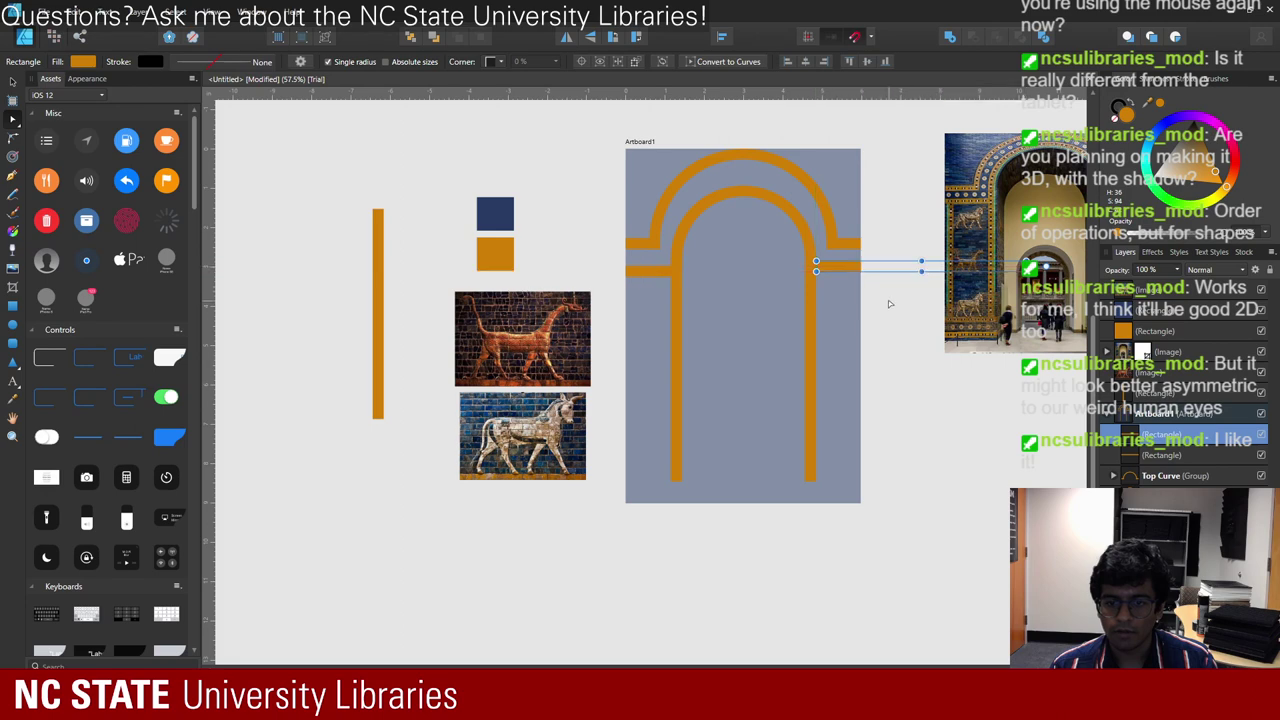
click(889, 304)
- Lower the right-hand orange band so it is level with the left one
scroll(818, 278, up, 3)
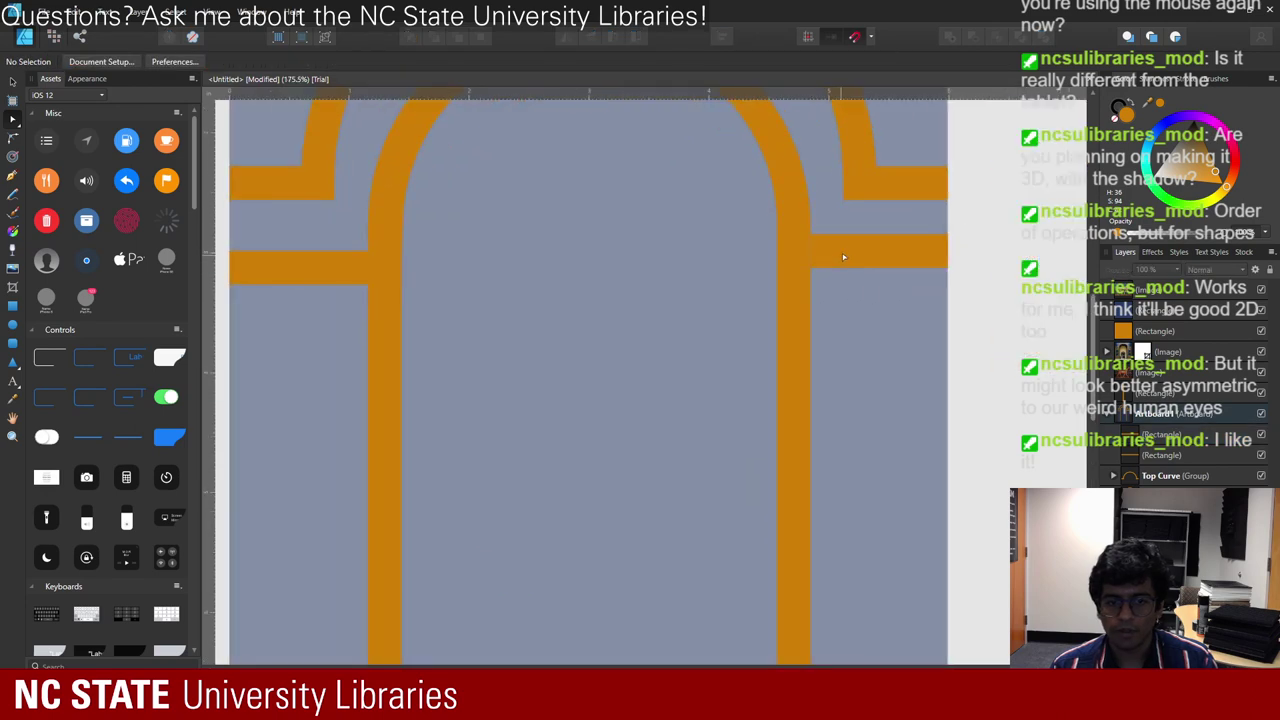
click(825, 265)
drag(857, 252, 856, 266)
scroll(870, 276, down, 1)
click(1046, 413)
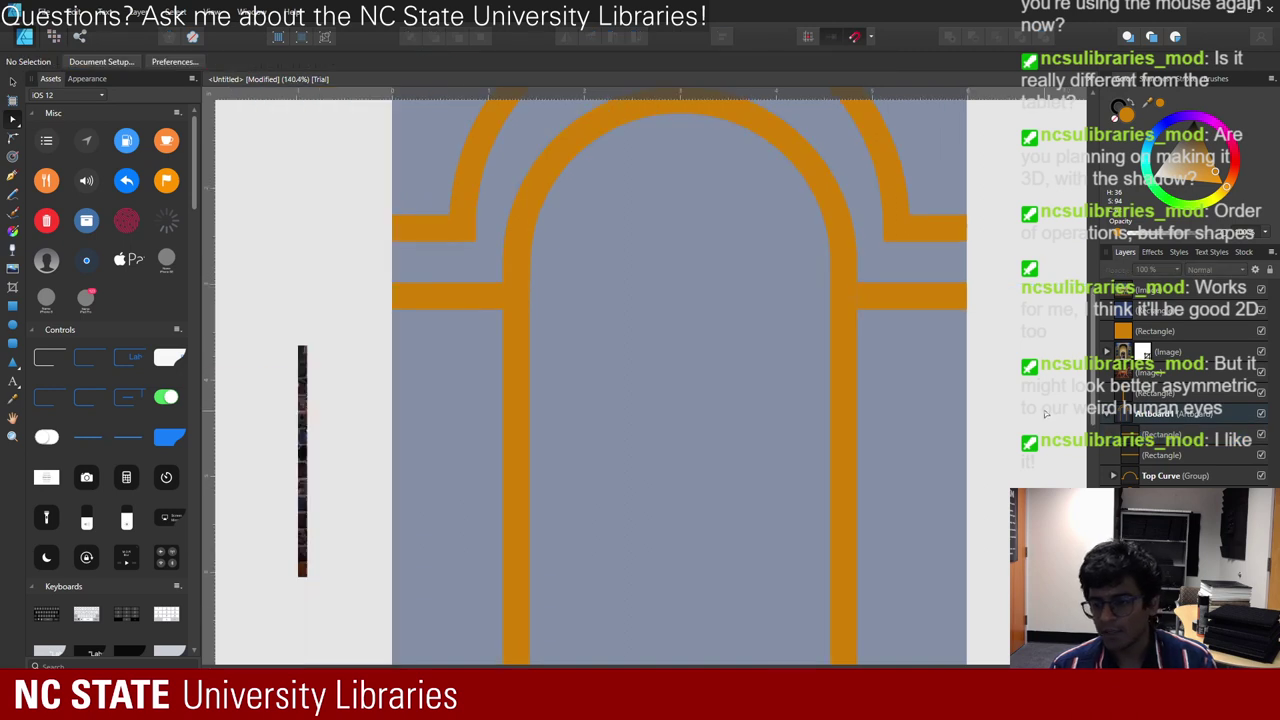
- Select both new bands in the Layers panel and inspect the Top Curve group's contents
scroll(1046, 413, down, 1)
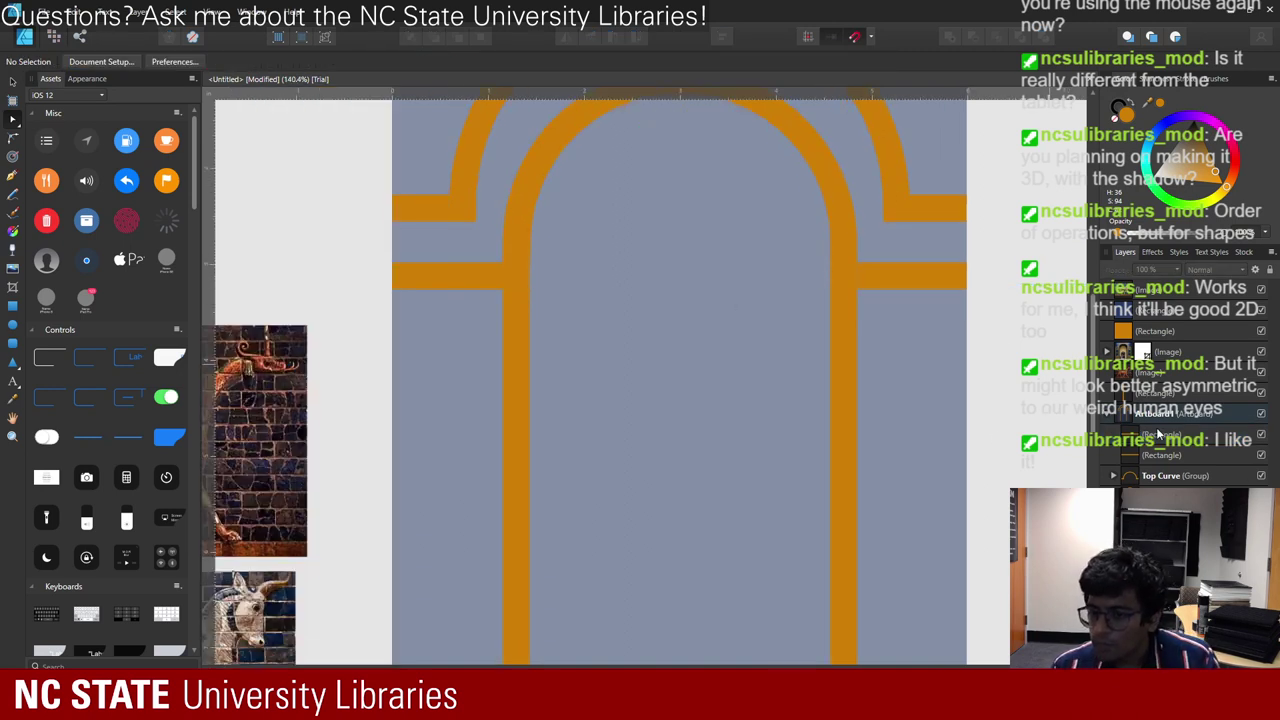
click(1158, 438)
shift+click(1157, 455)
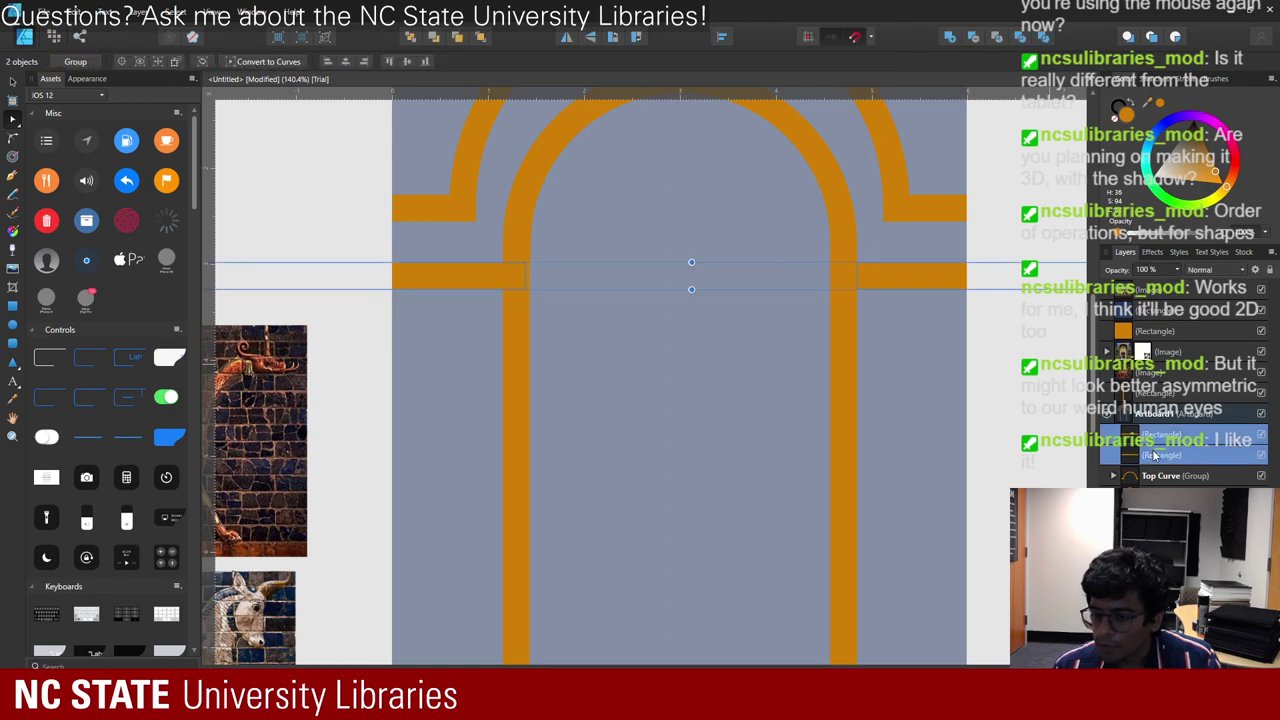
scroll(1168, 480, down, 1)
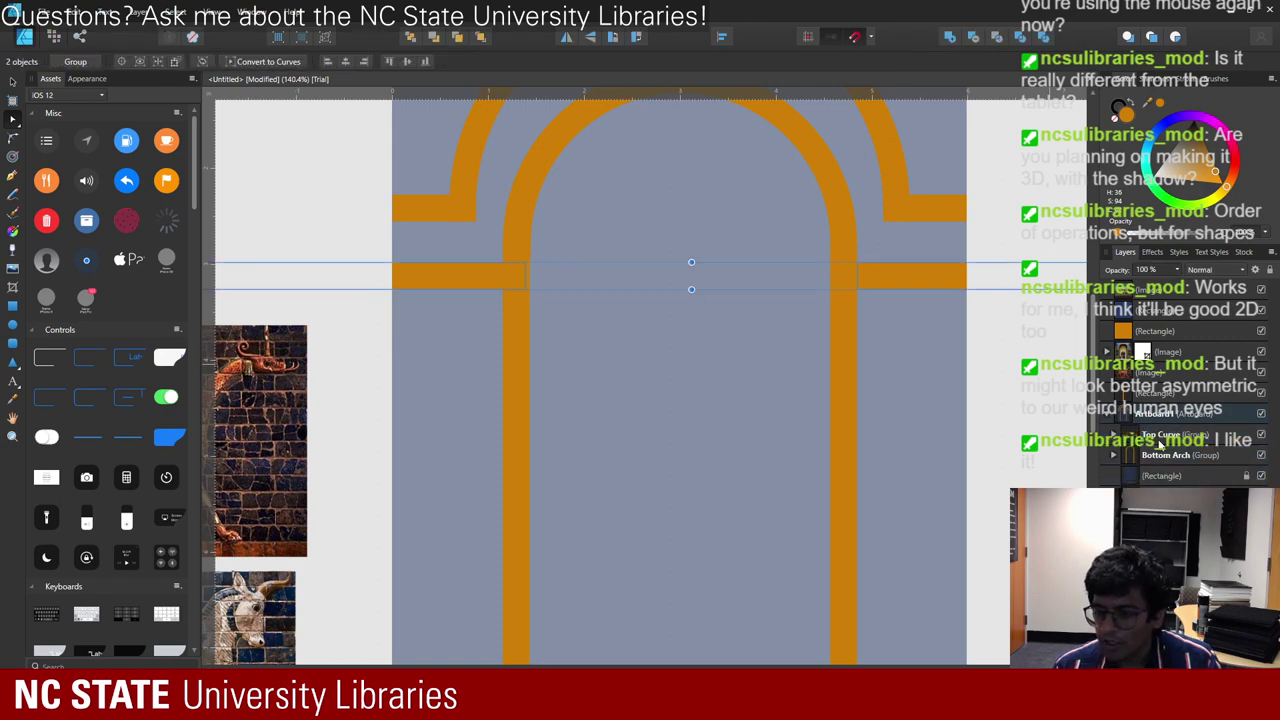
click(1112, 436)
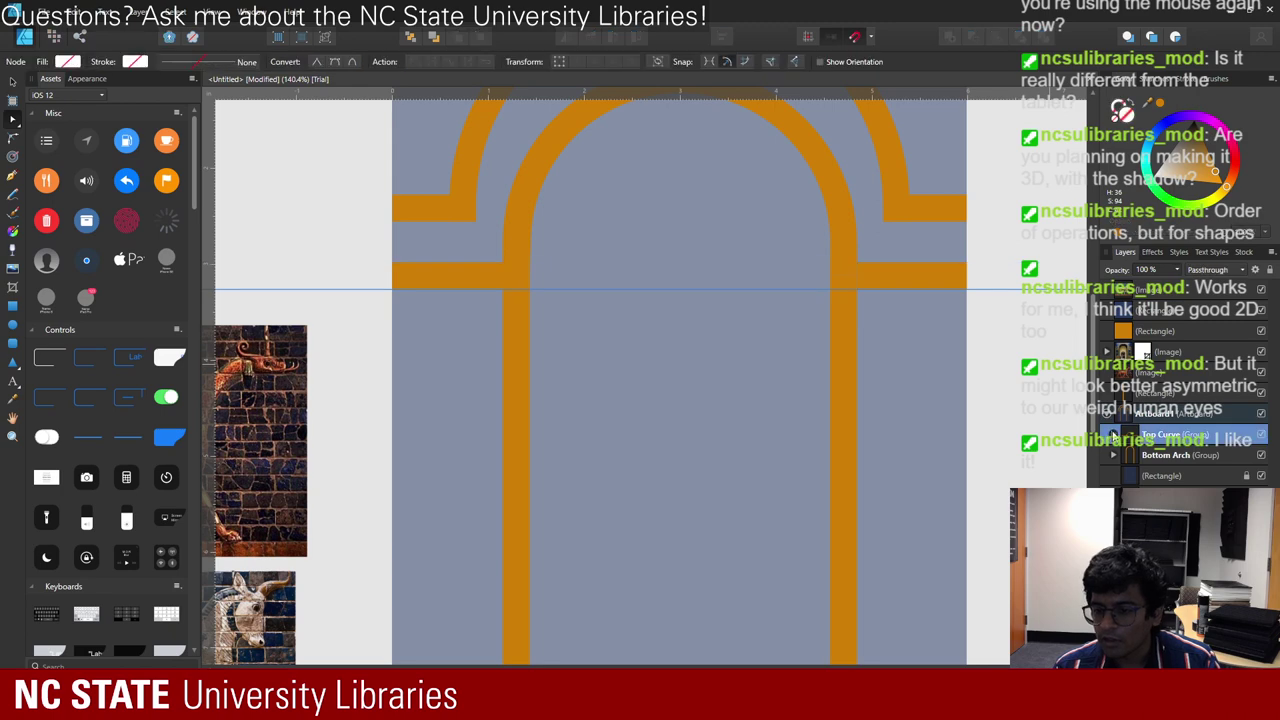
click(1113, 434)
click(1113, 434)
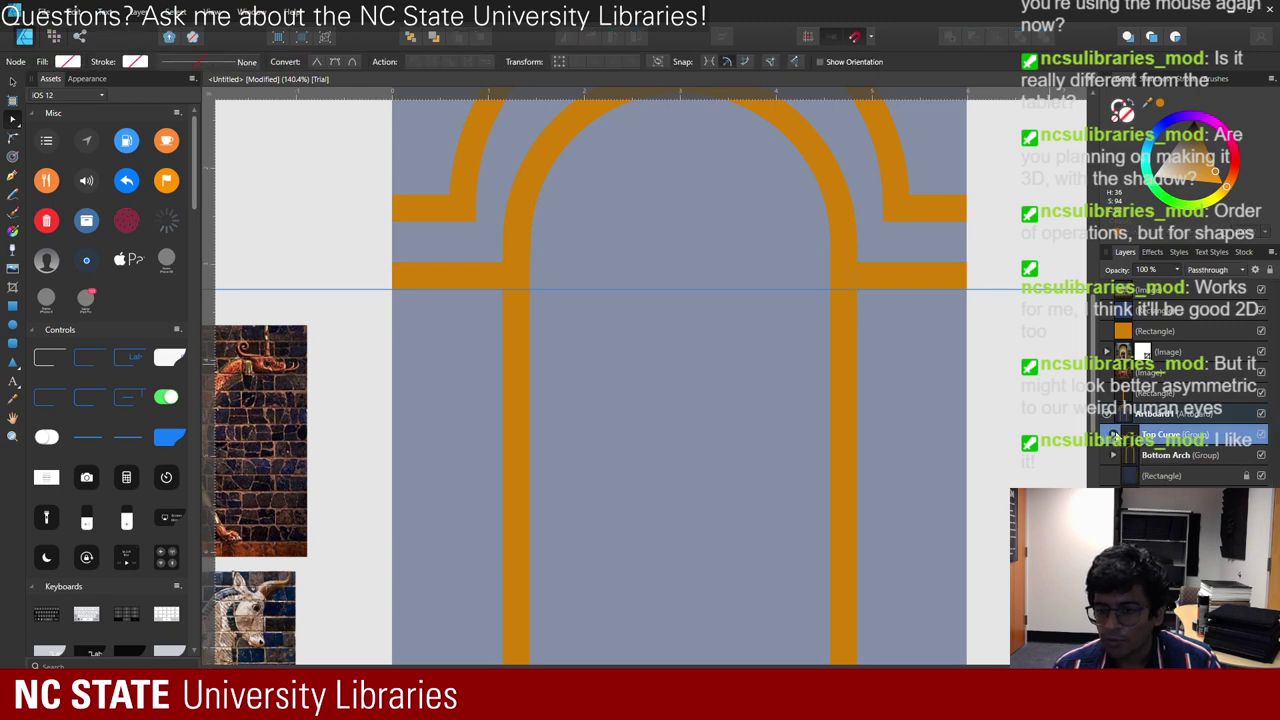
scroll(852, 520, down, 5)
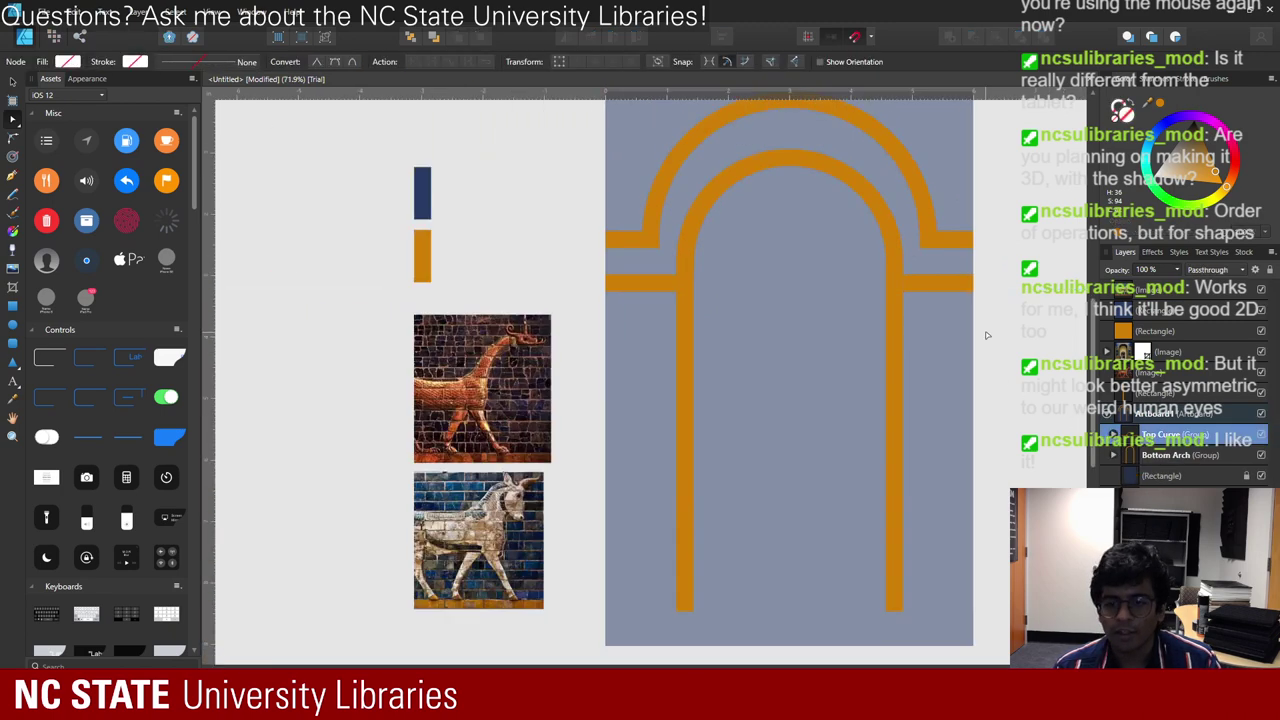
drag(854, 340, 870, 256)
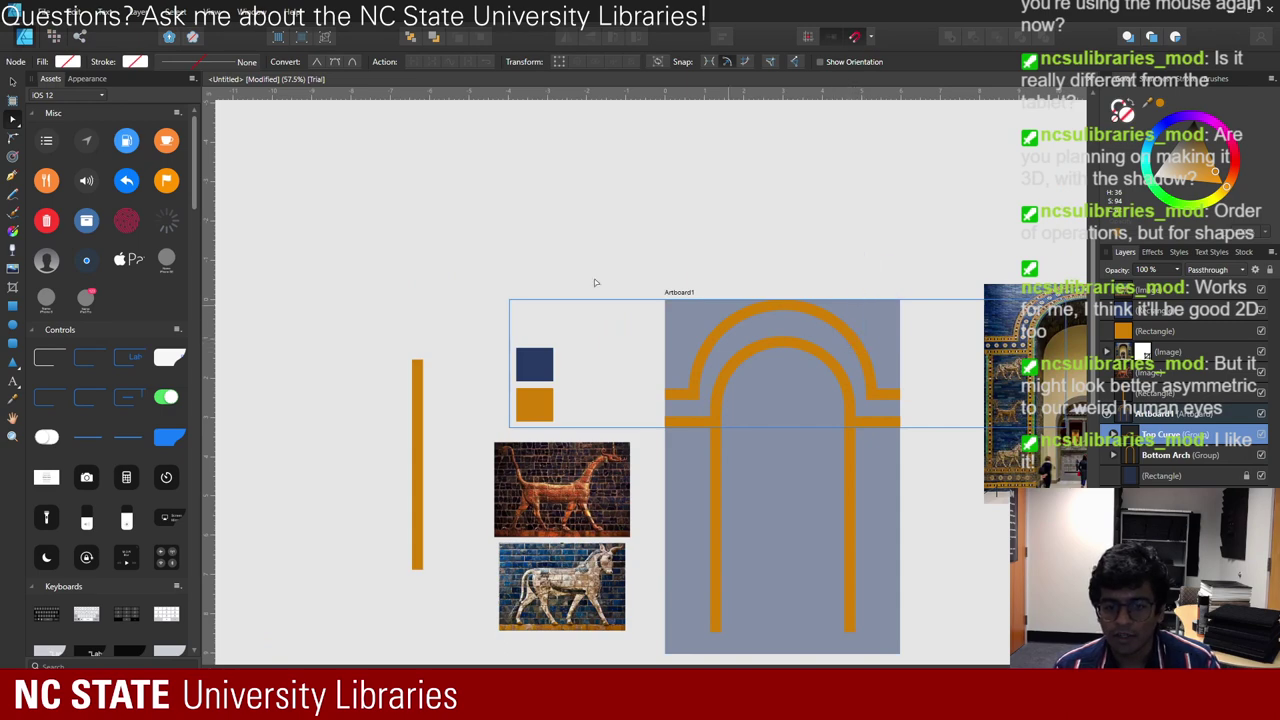
key(v)
drag(840, 343, 900, 345)
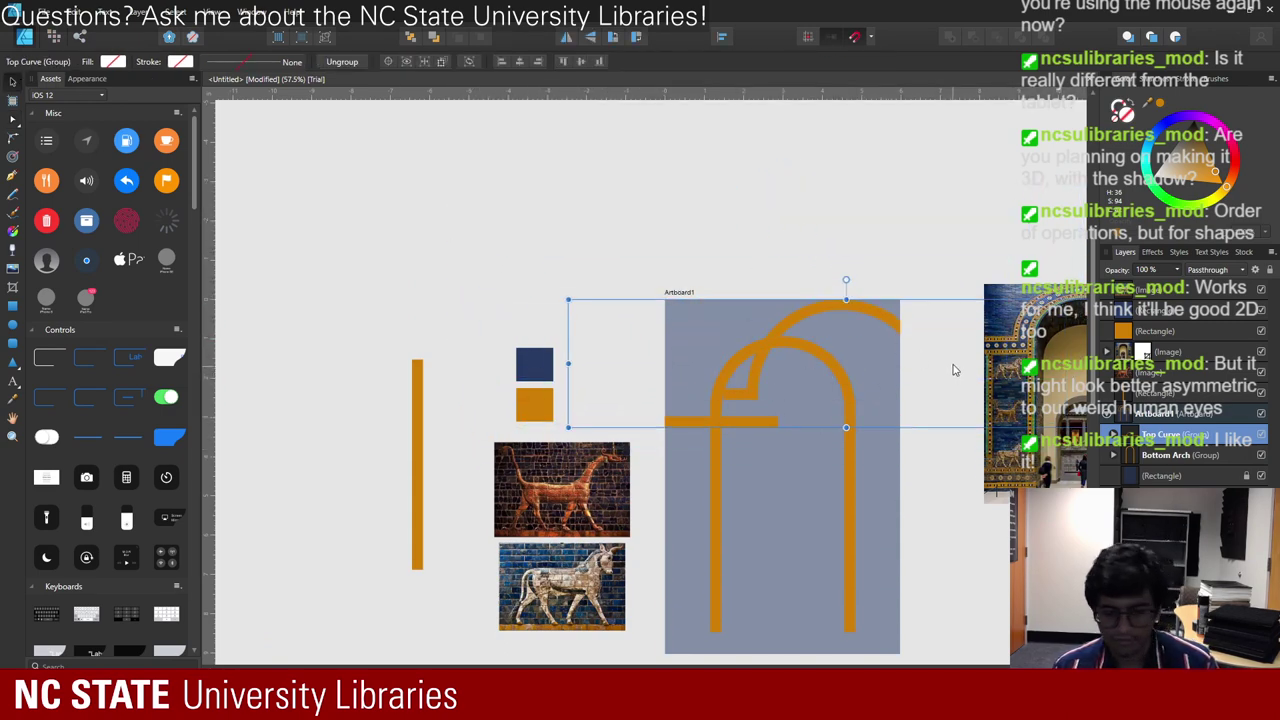
key(ctrl+z)
click(946, 530)
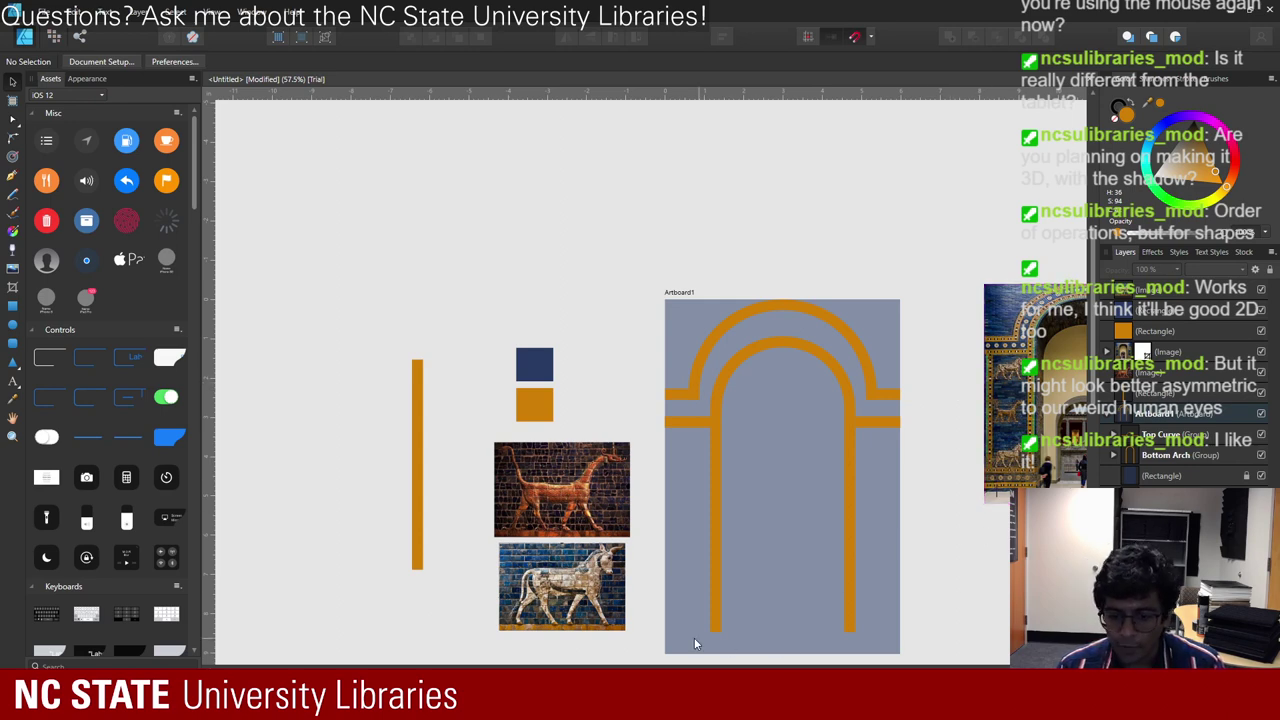
scroll(926, 597, up, 3)
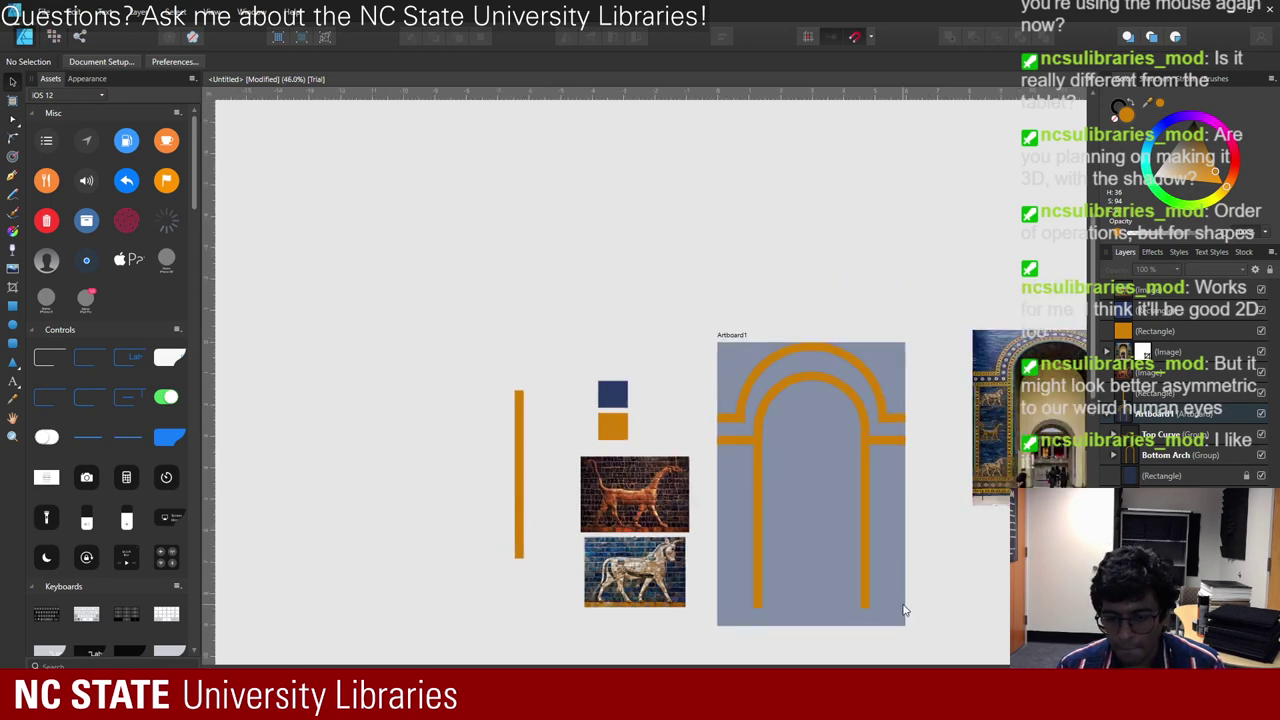
click(678, 588)
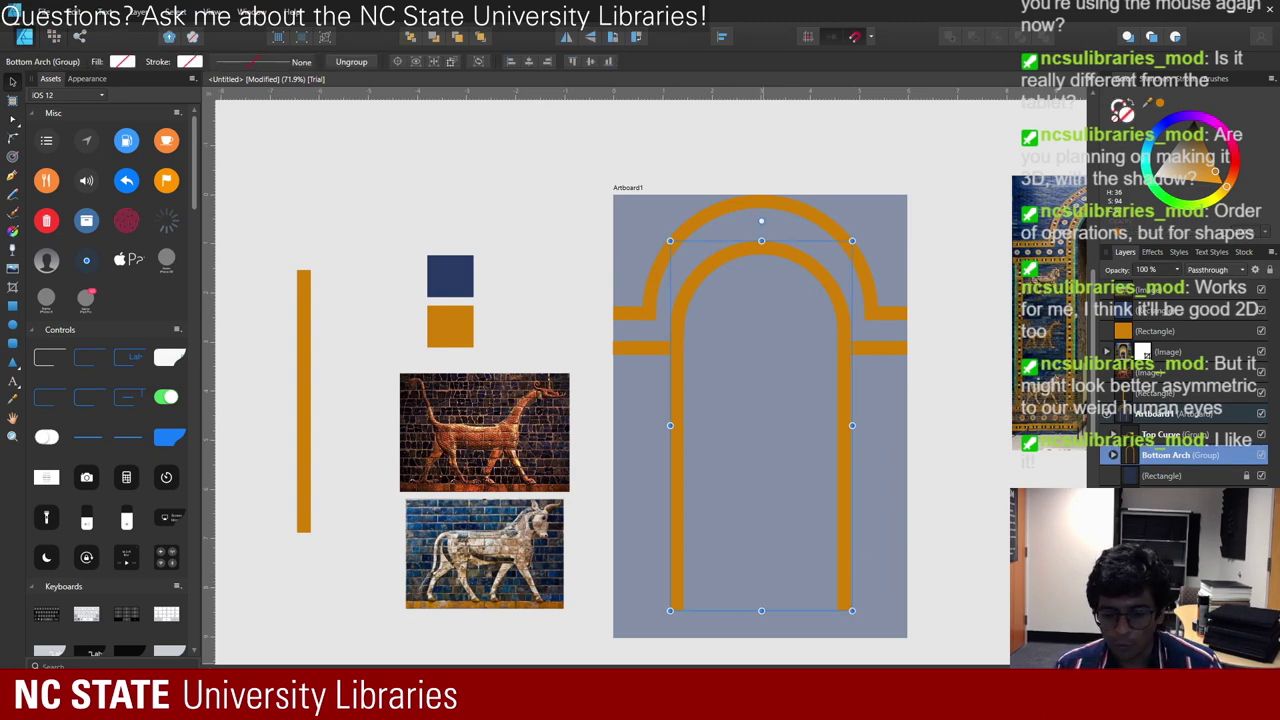
- Try shortening the Bottom Arch legs from the bottom, then undo the change
scroll(754, 600, right, 3)
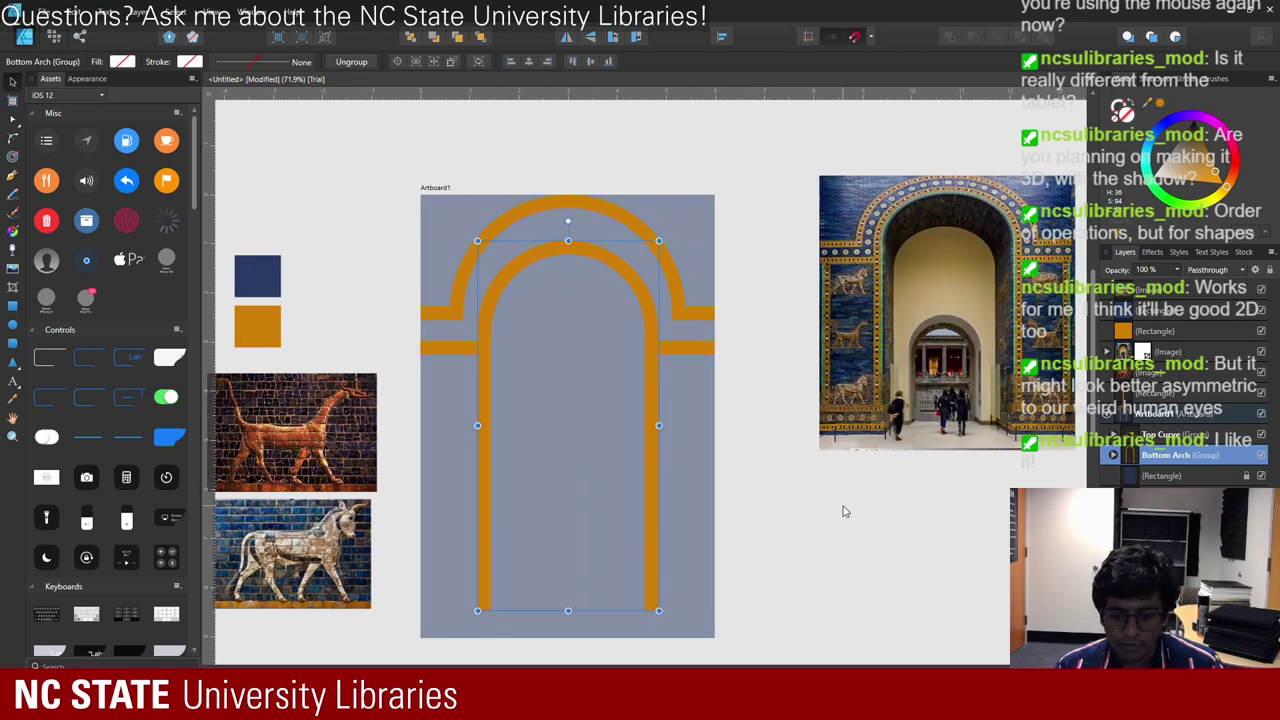
scroll(843, 486, up, 4)
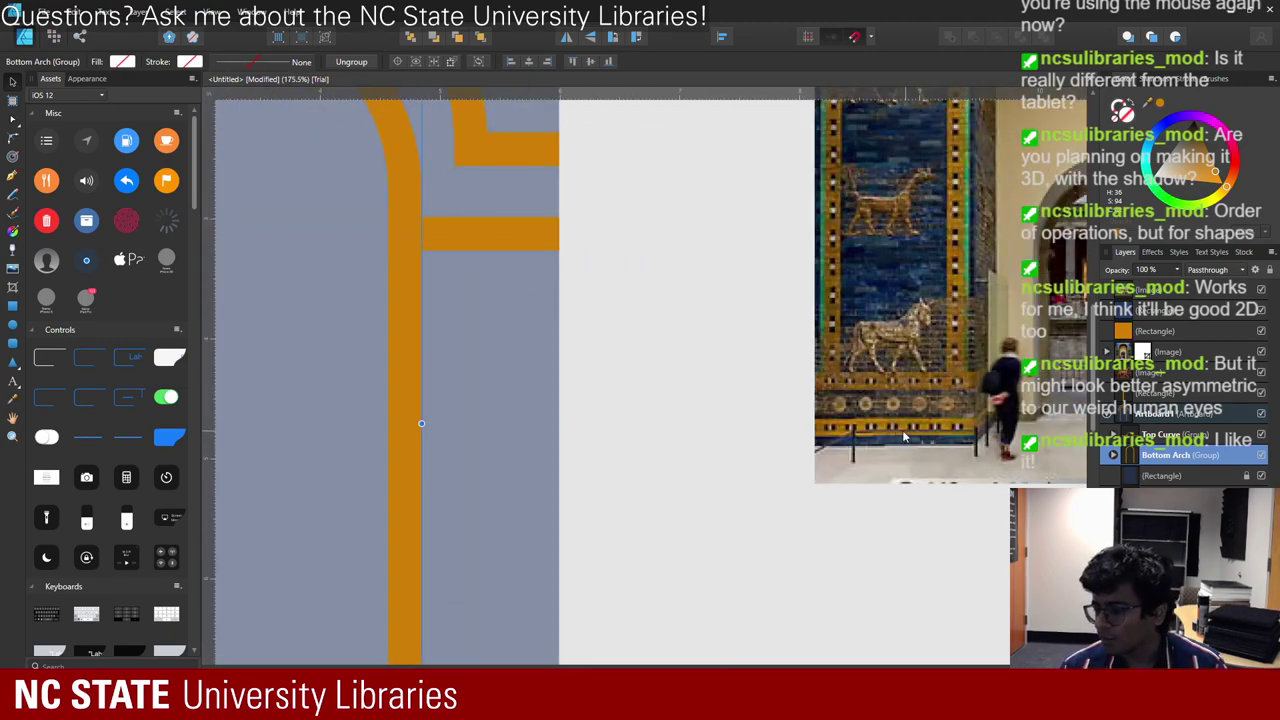
scroll(777, 420, down, 4)
scroll(583, 428, up, 1)
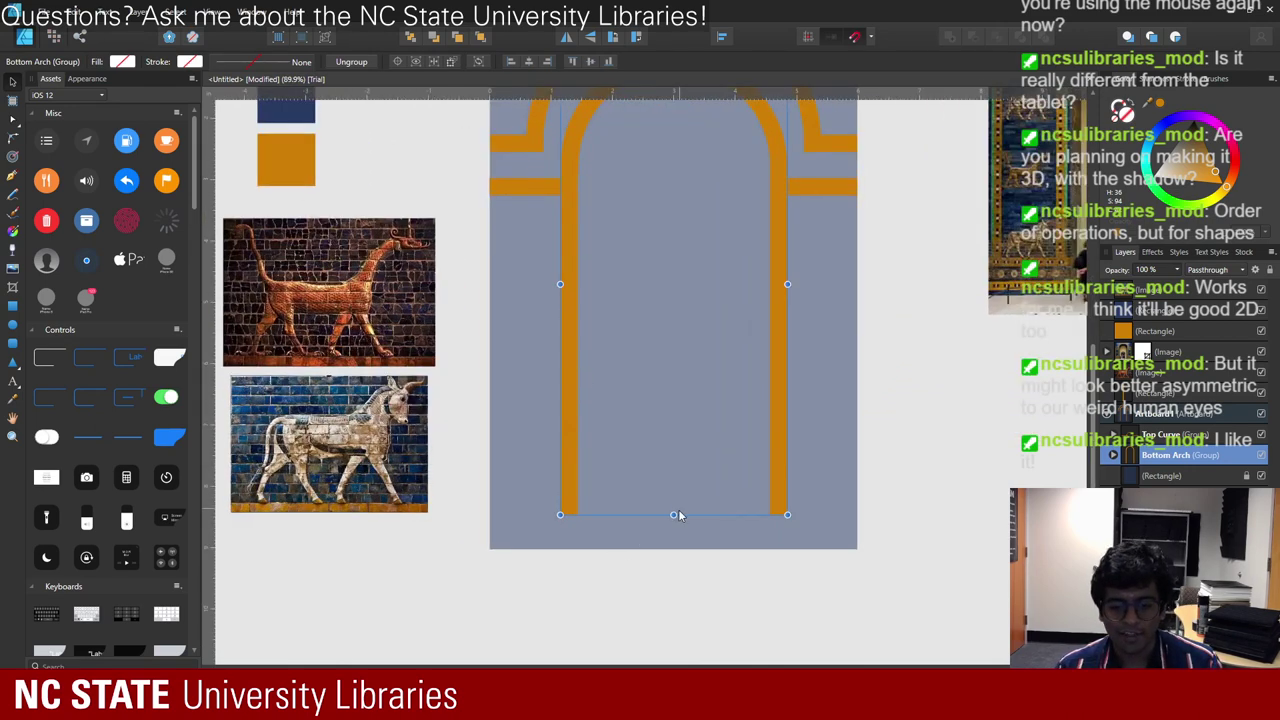
drag(673, 515, 680, 437)
click(697, 427)
scroll(682, 453, down, 3)
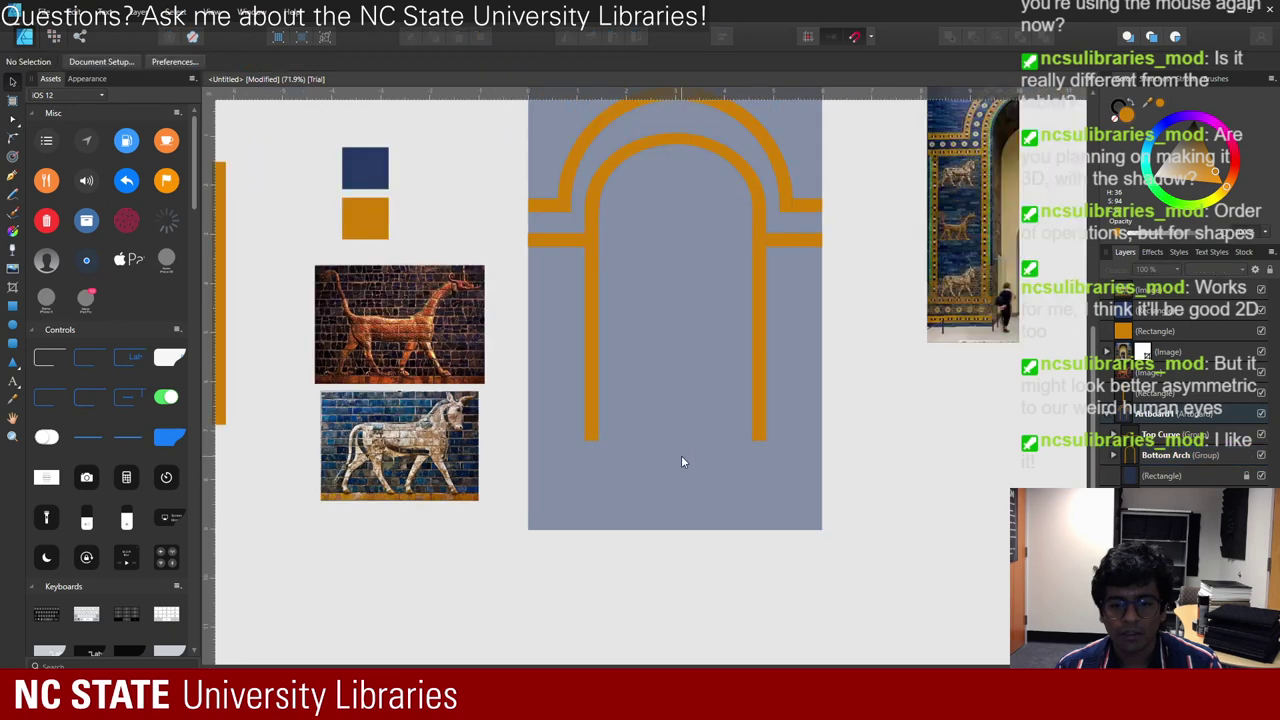
click(607, 423)
key(ctrl+z)
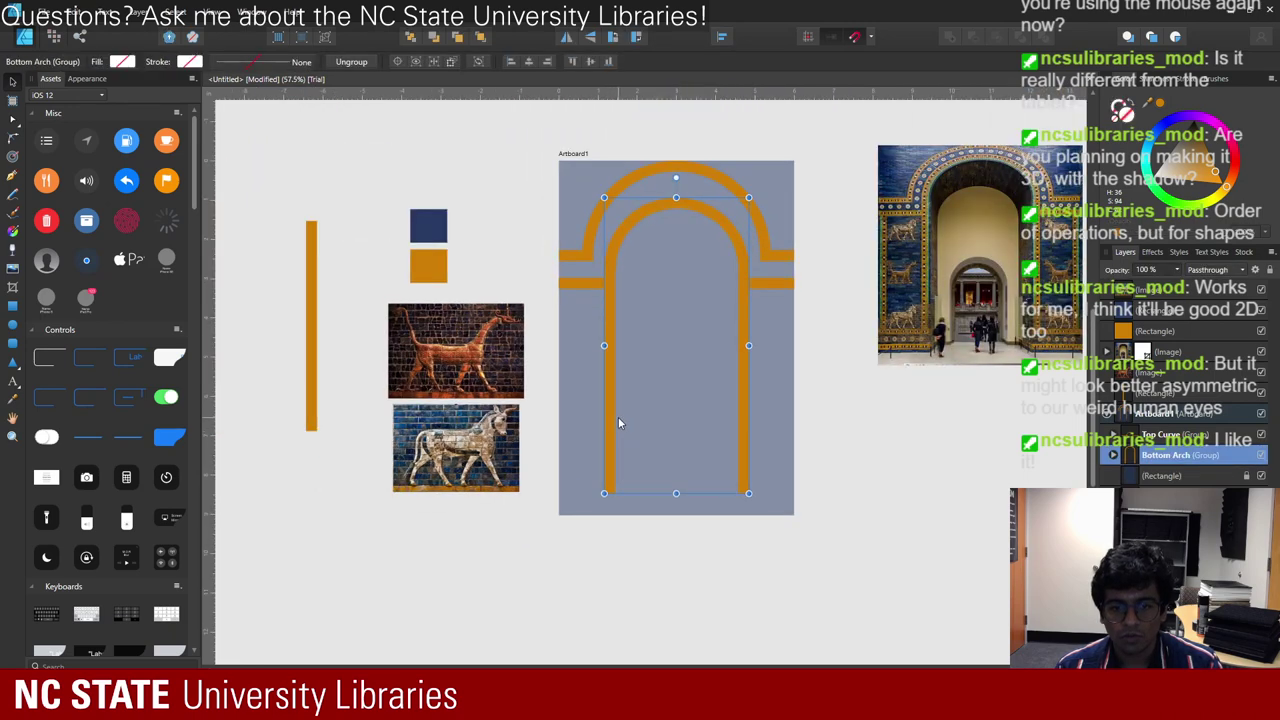
- Shorten the Bottom Arch group to about 7.078 in tall and view the whole layout
drag(676, 492, 676, 472)
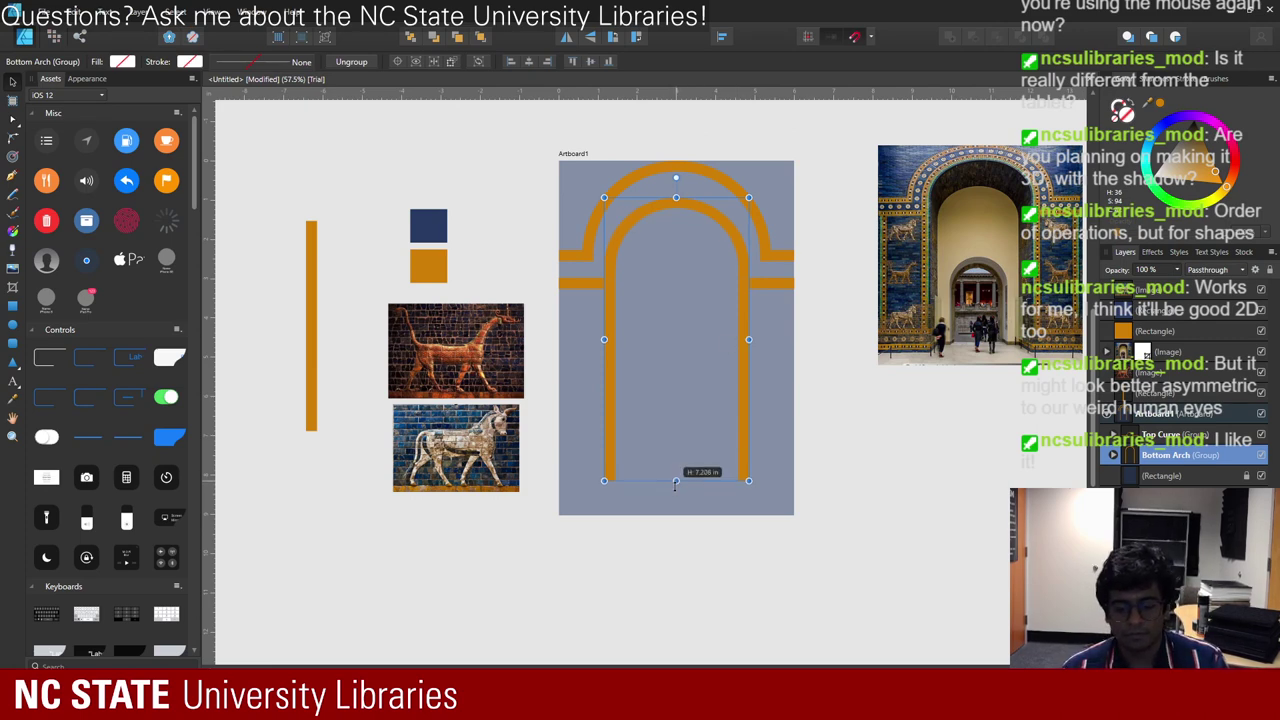
scroll(677, 500, up, 3)
drag(675, 465, 675, 452)
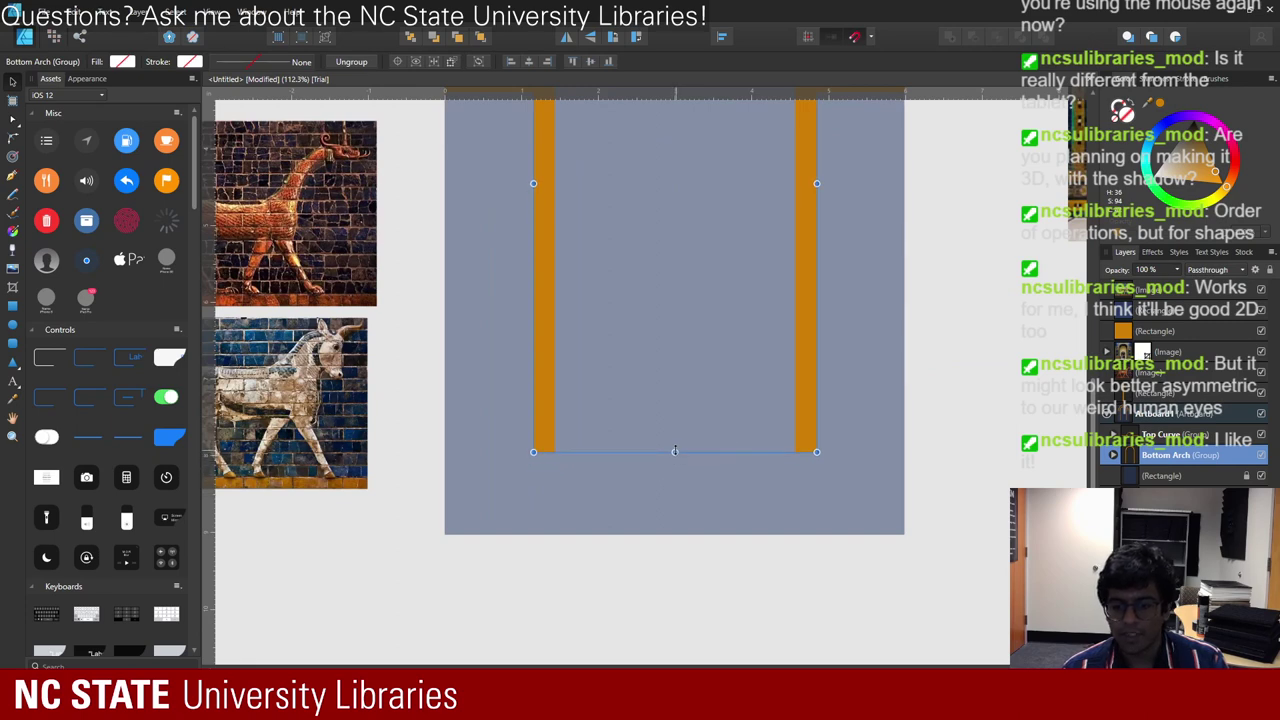
click(608, 484)
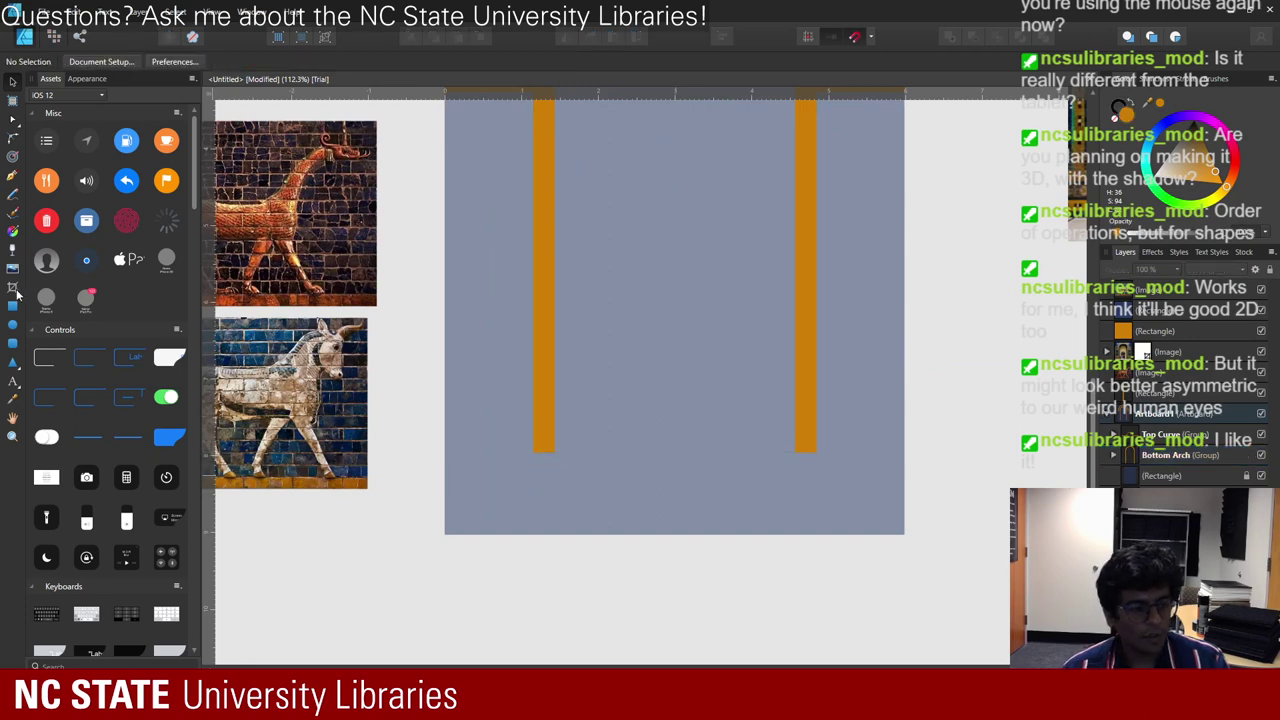
scroll(209, 353, down, 3)
drag(209, 353, 380, 388)
- Duplicate the spare orange bar and turn the copy horizontal
click(415, 315)
key(ctrl+z)
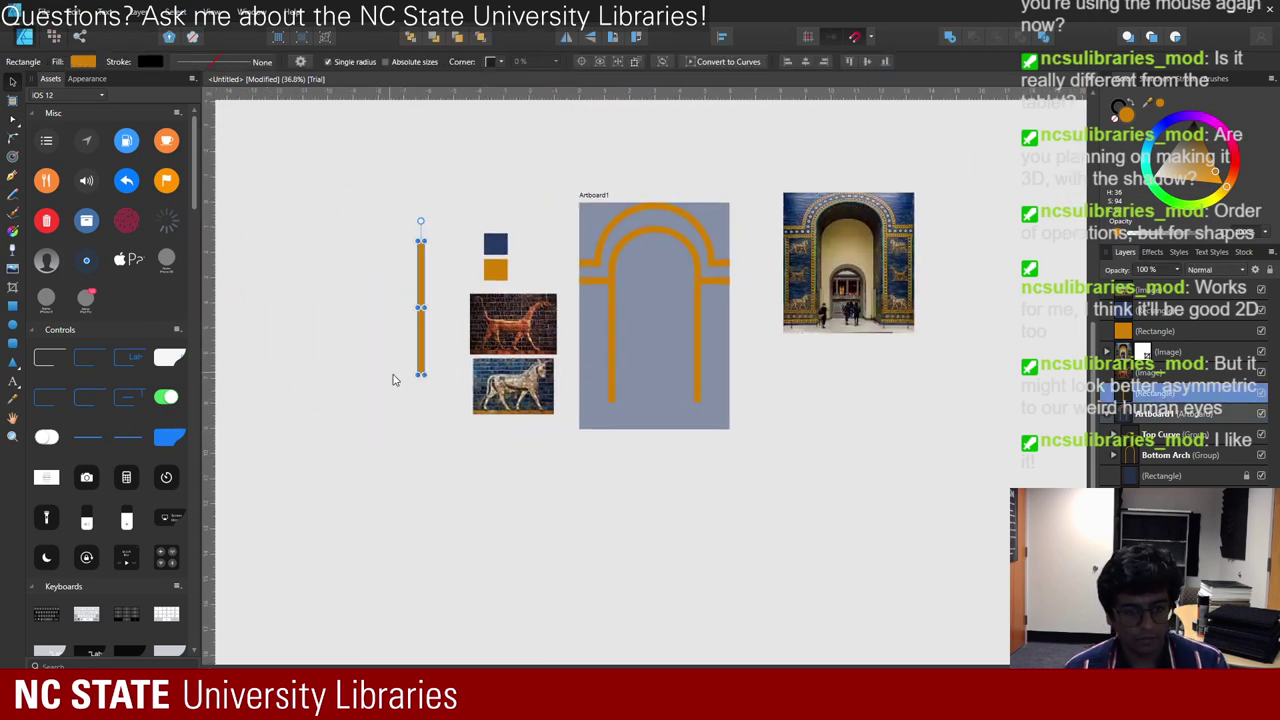
drag(419, 342, 404, 420)
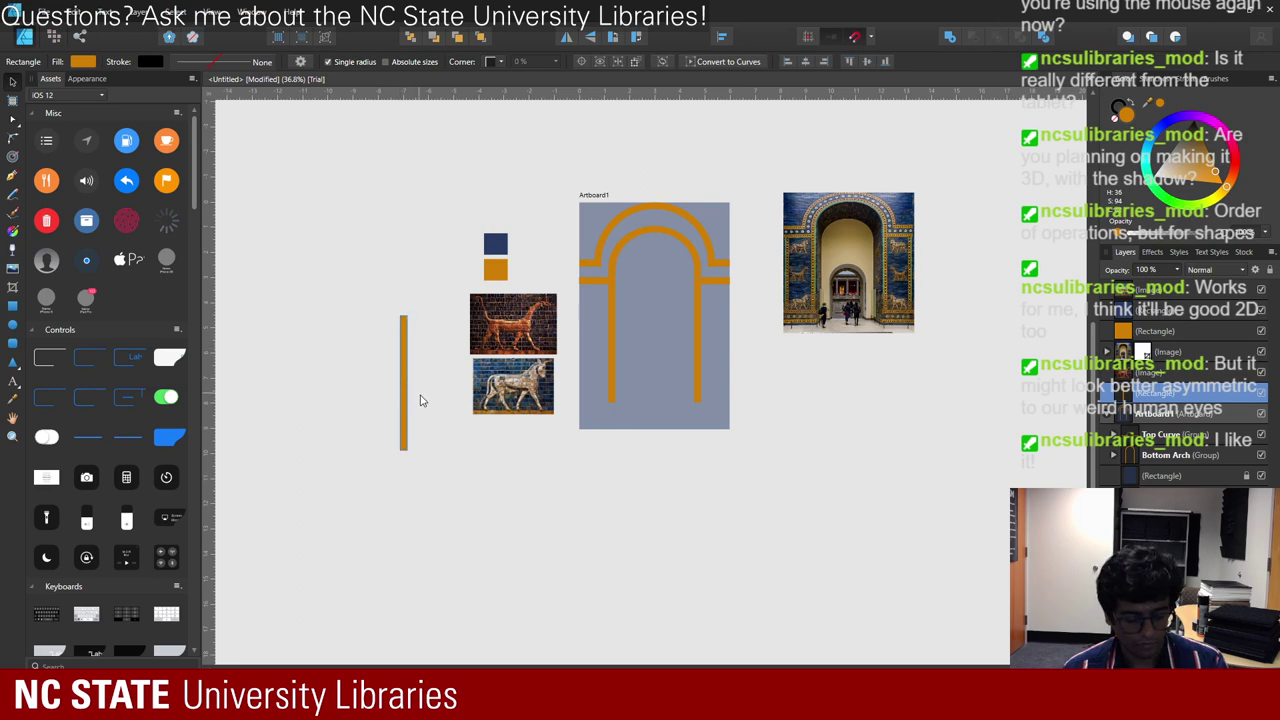
key(ctrl+z)
drag(421, 355, 414, 452)
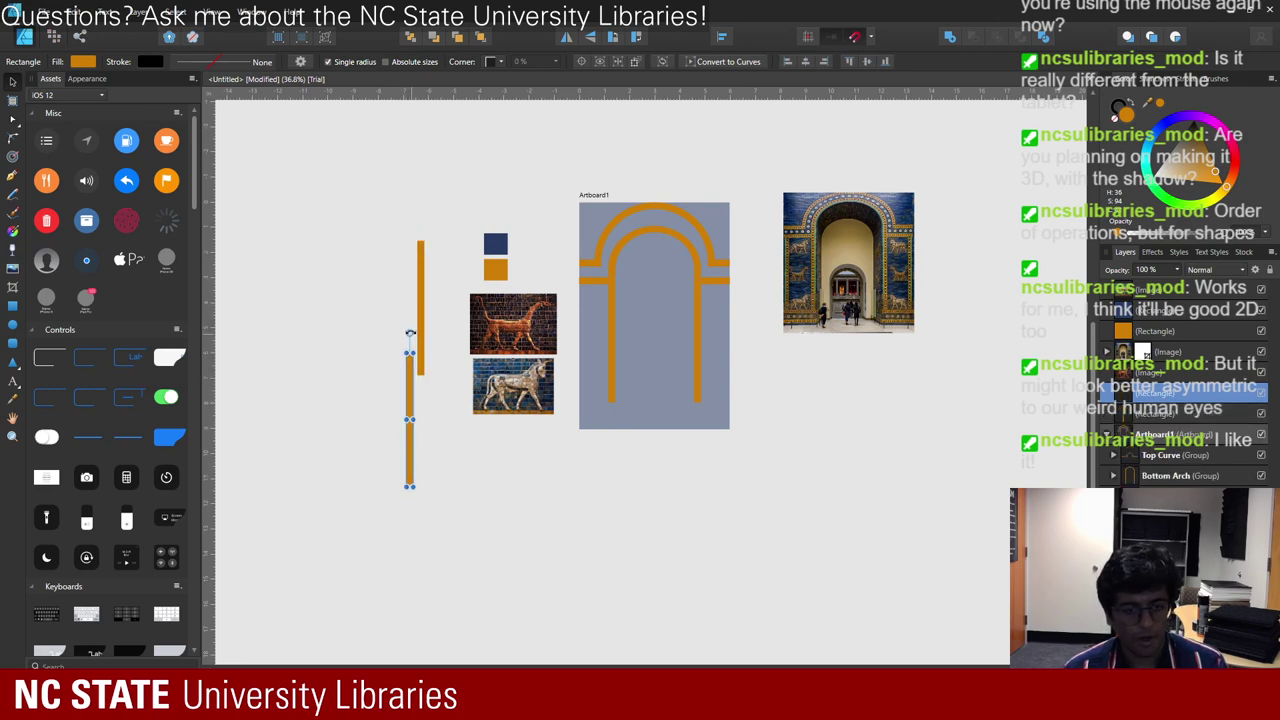
drag(413, 331, 997, 368)
- Slide the horizontal bar to the foot of the right arch leg
scroll(590, 406, up, 5)
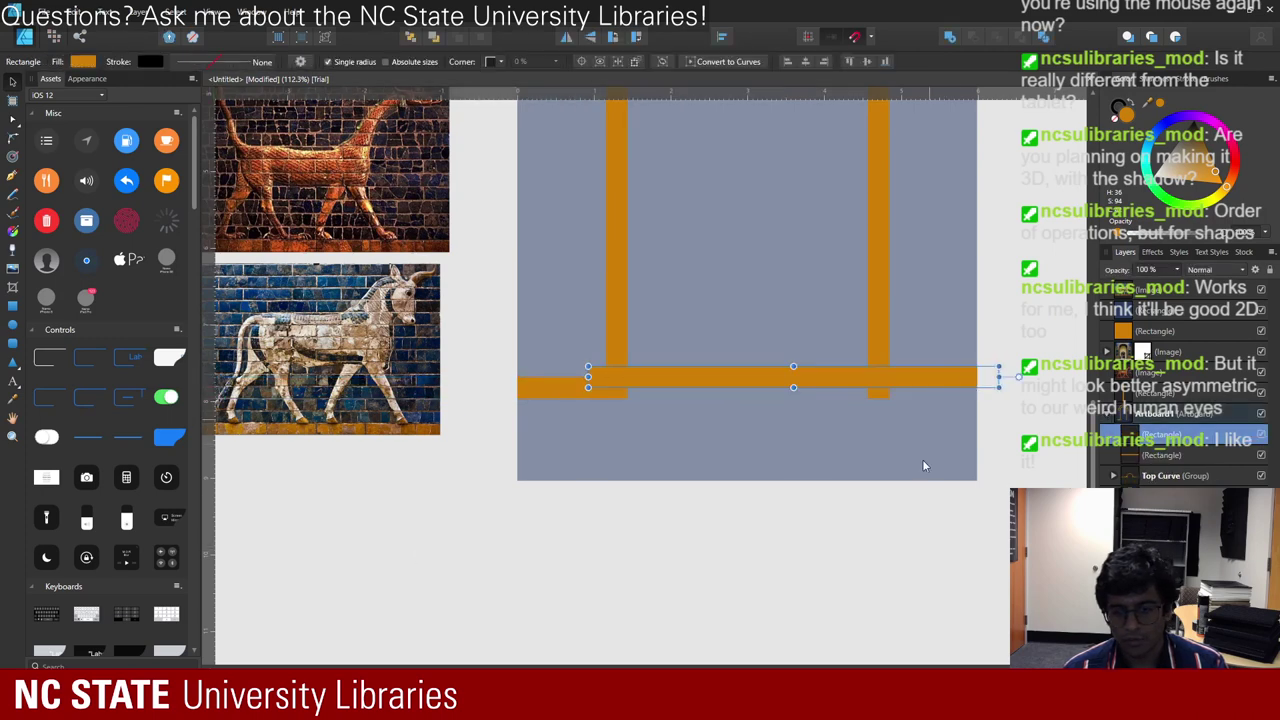
scroll(616, 478, right, 5)
scroll(616, 478, up, 2)
drag(616, 478, 903, 486)
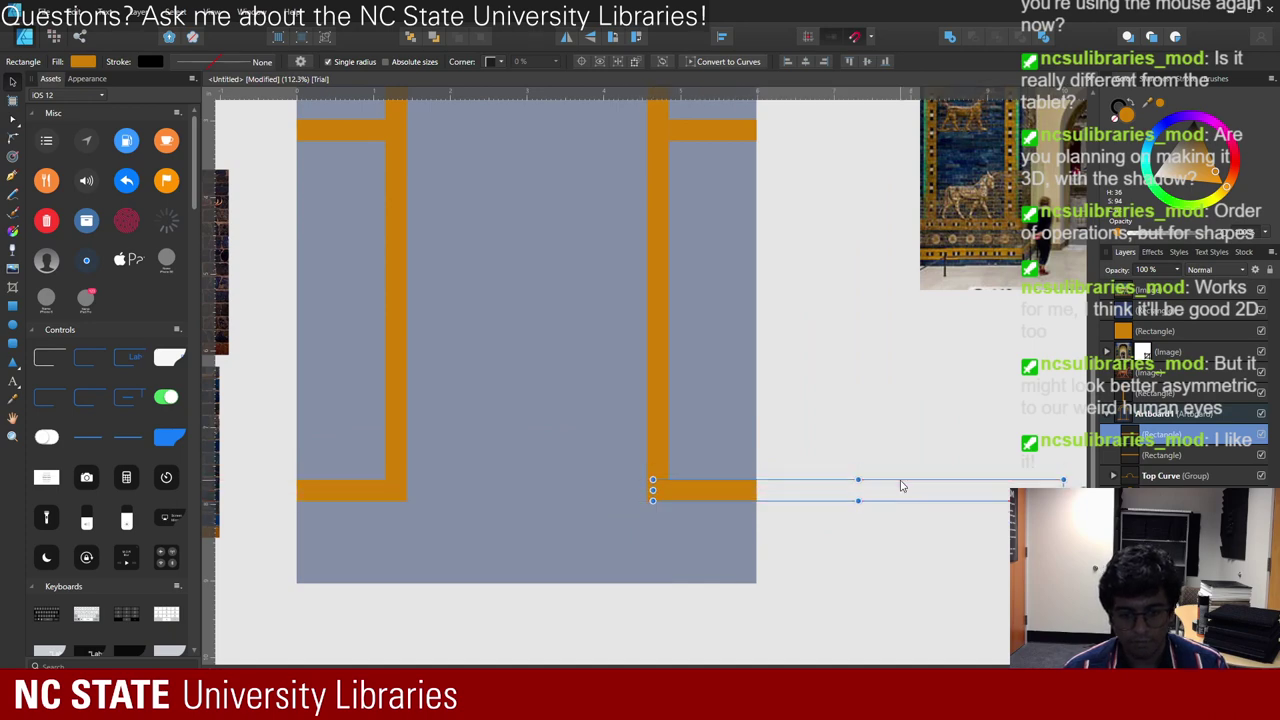
click(860, 531)
scroll(572, 553, down, 3)
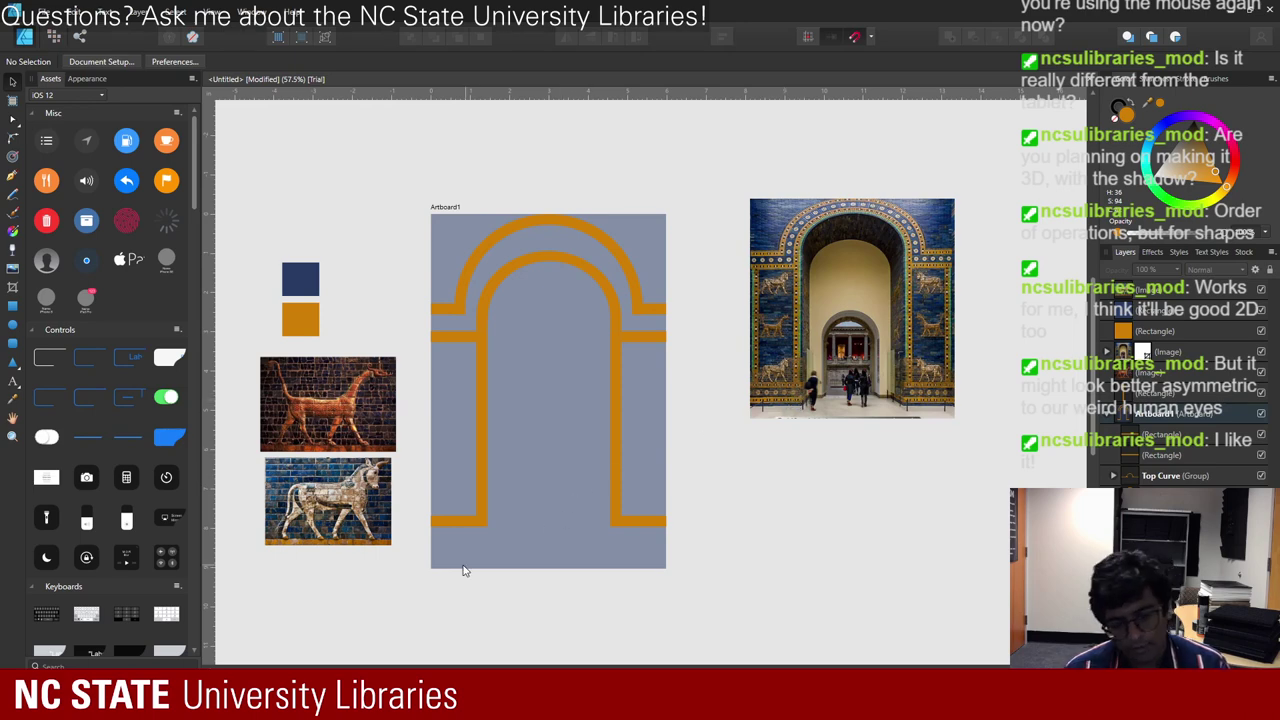
scroll(507, 542, up, 2)
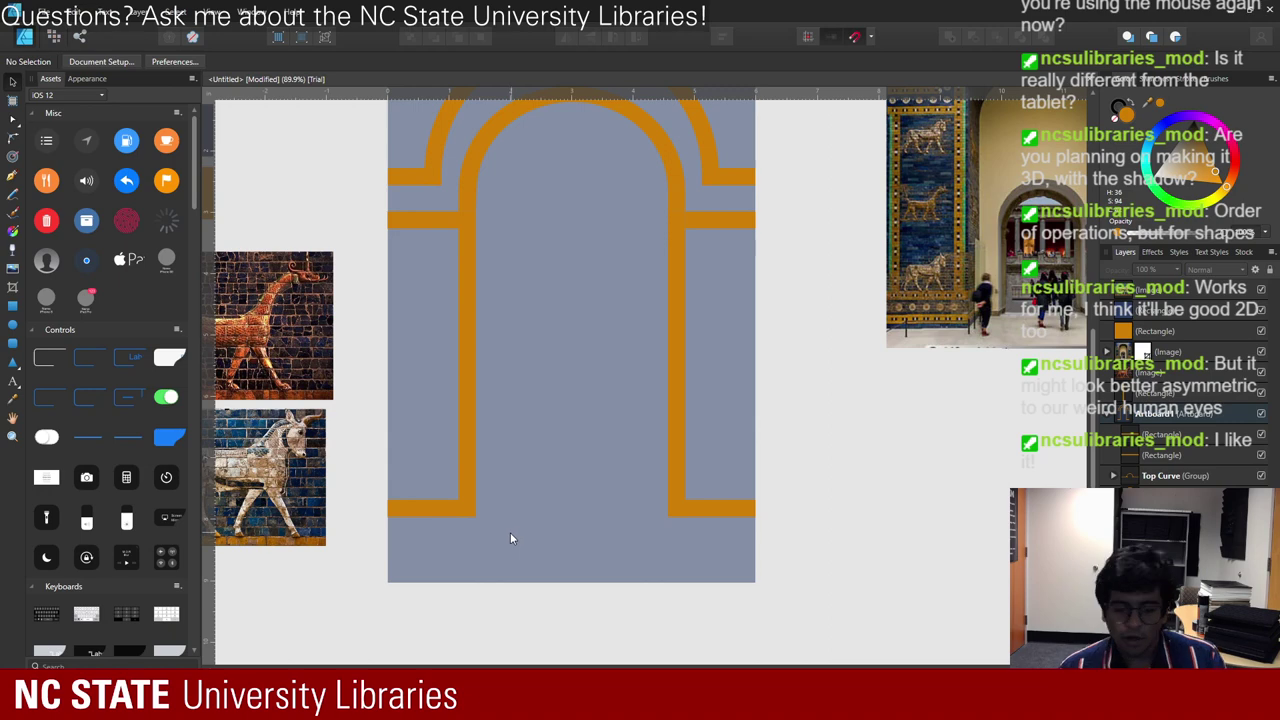
scroll(510, 536, down, 1)
- Paste a copy of the orange bar and move it to the artboard's bottom-left edge
scroll(530, 524, down, 2)
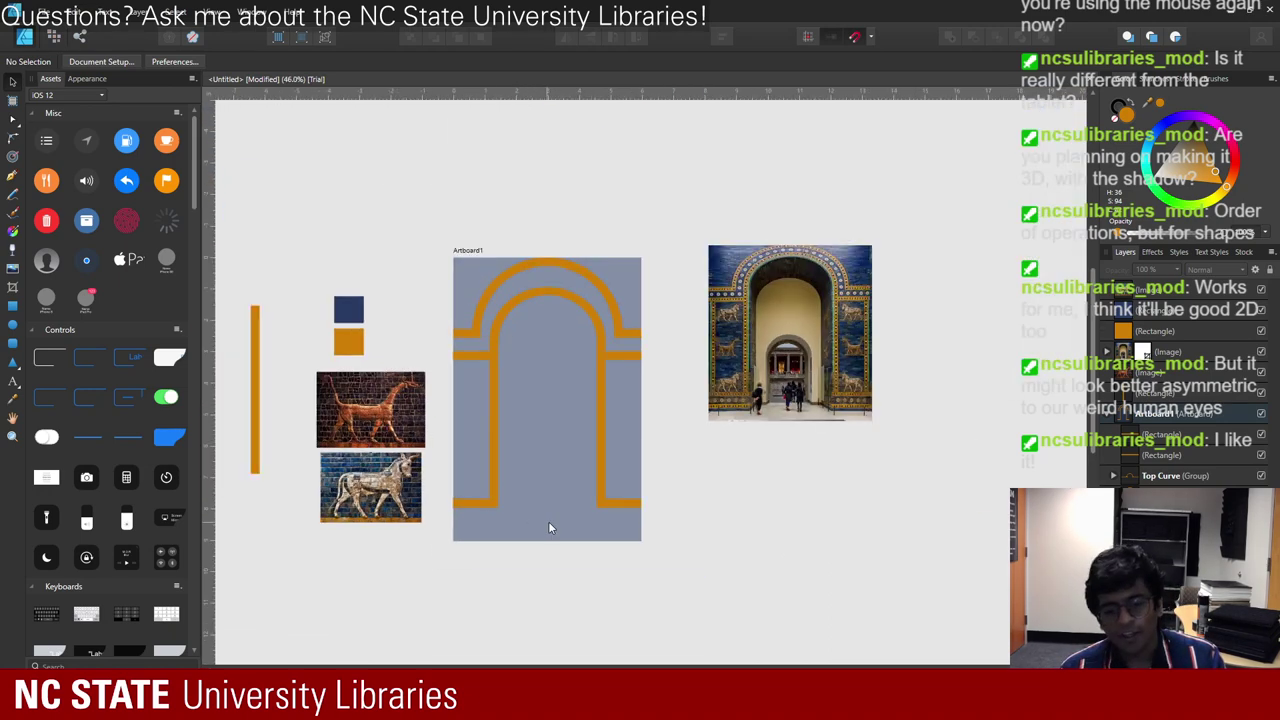
scroll(480, 535, up, 4)
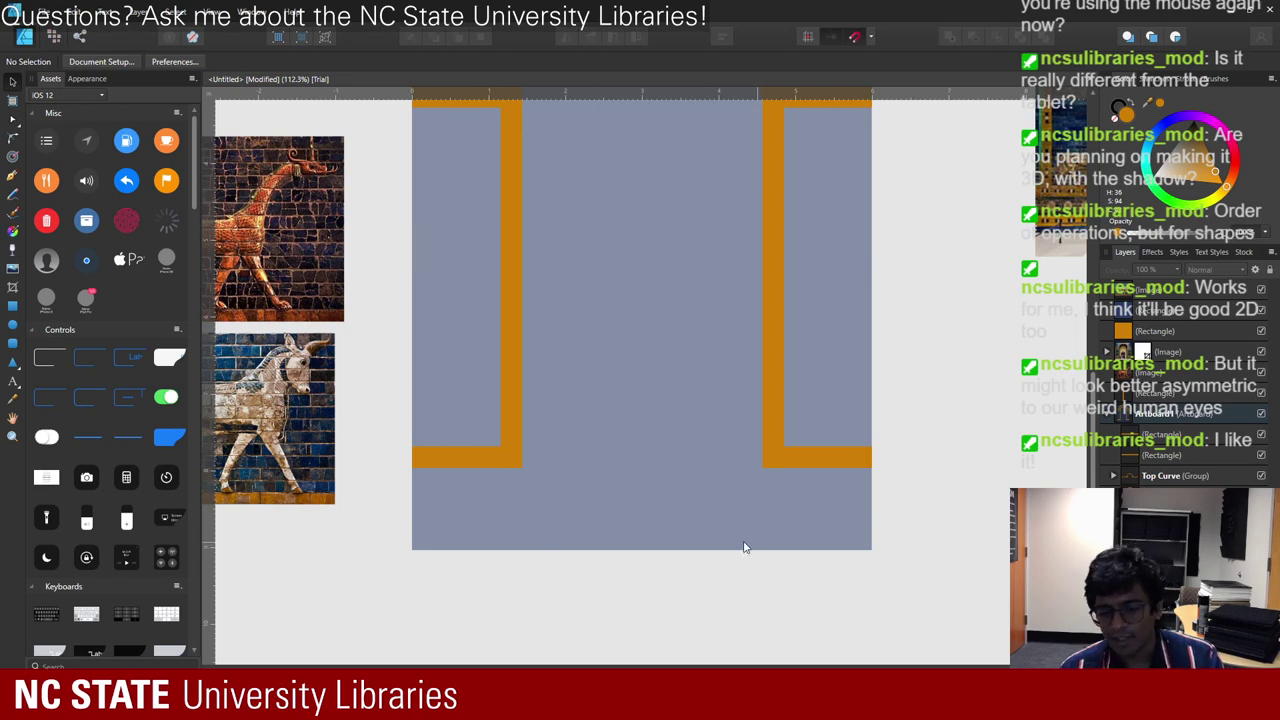
key(ctrl+v)
drag(470, 459, 482, 545)
- Stretch the left arch leg down until it meets the new bottom bar
click(512, 459)
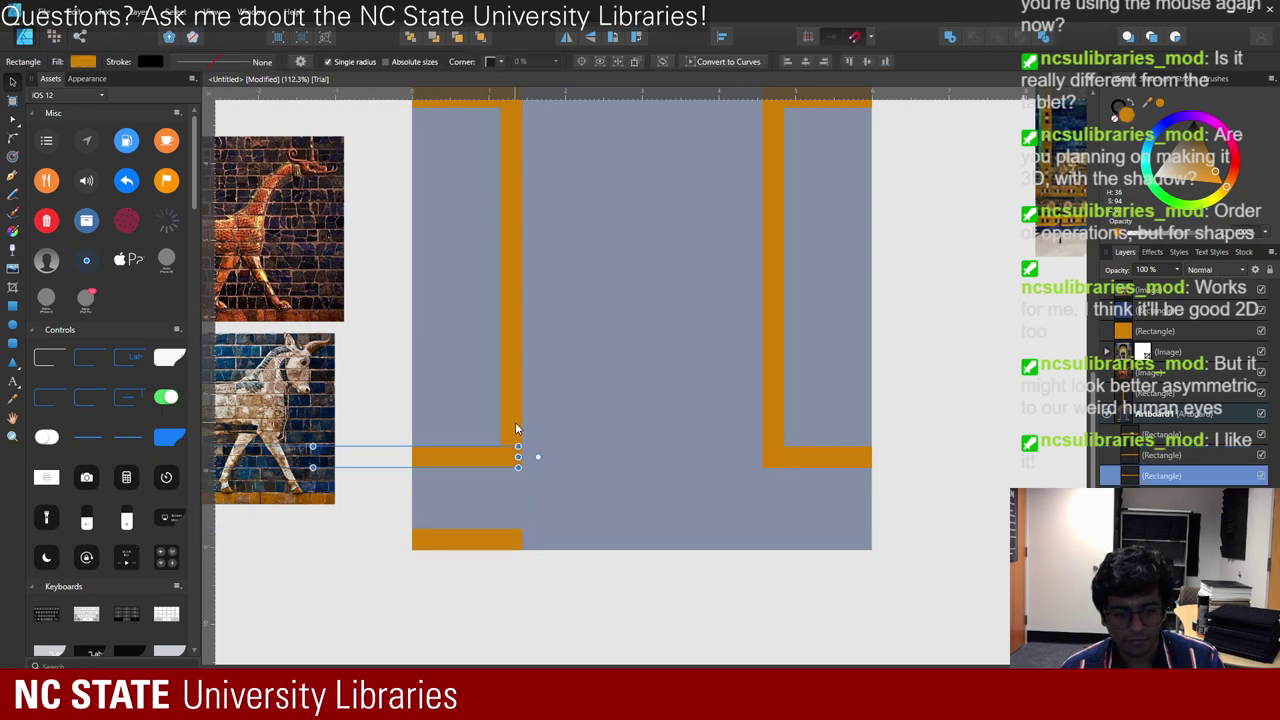
click(516, 428)
drag(511, 467, 520, 548)
click(545, 580)
scroll(547, 583, down, 5)
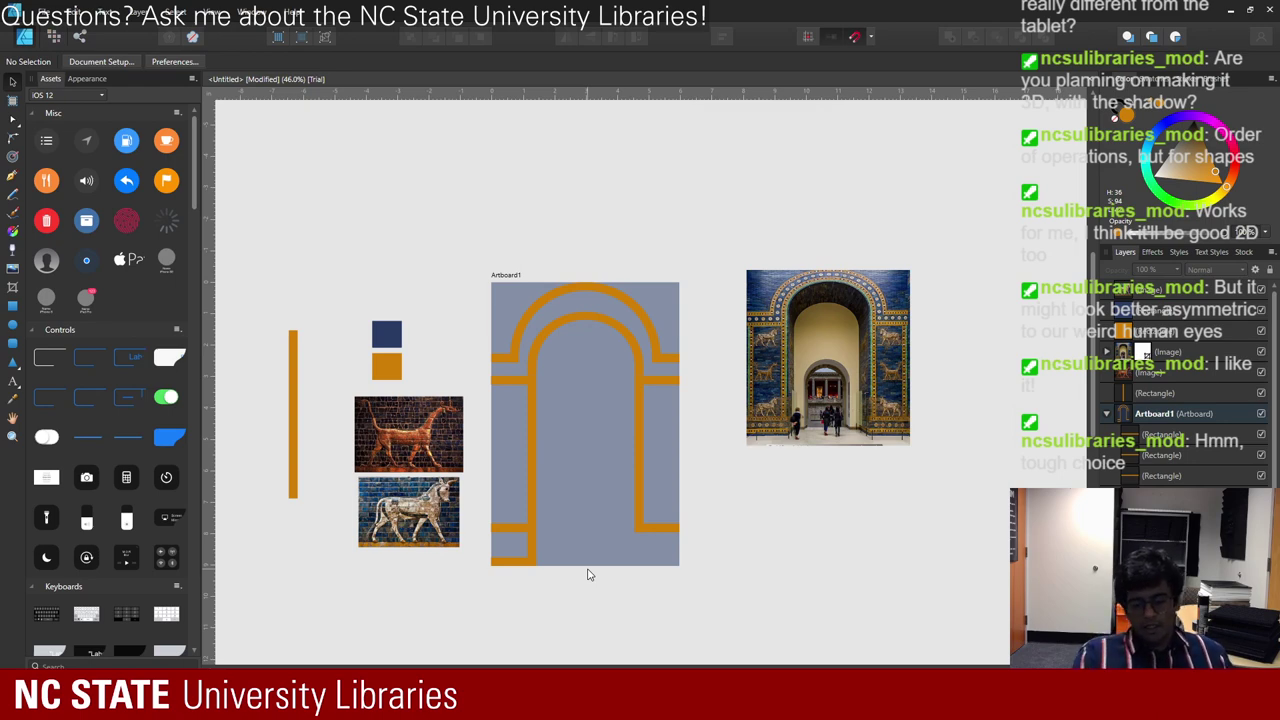
- Lengthen the right arch leg down to the artboard's bottom edge
click(641, 497)
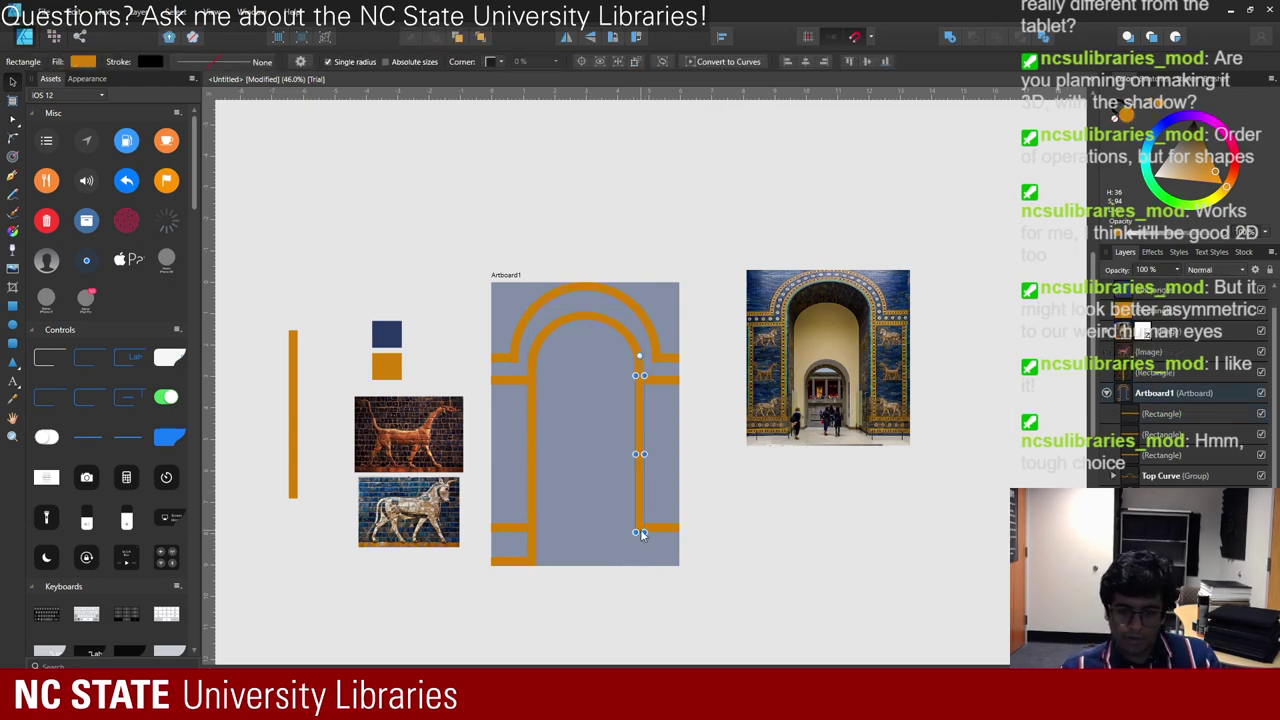
scroll(641, 533, up, 5)
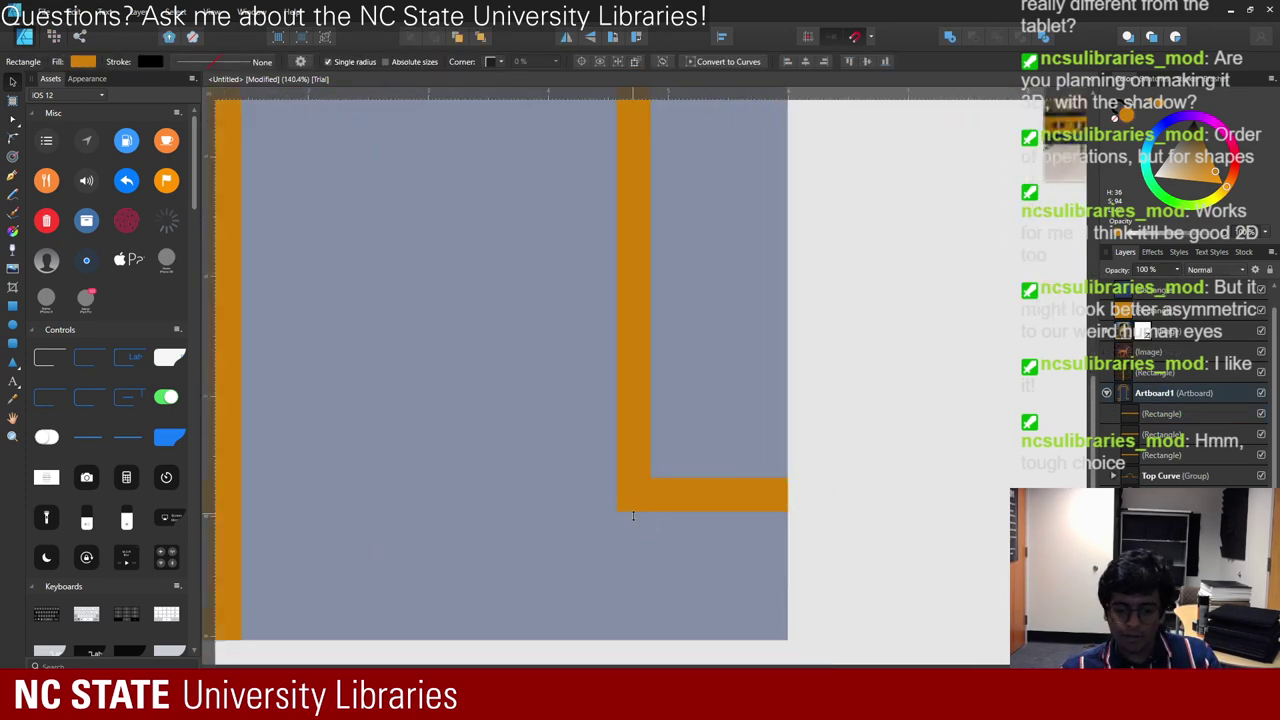
drag(633, 512, 633, 613)
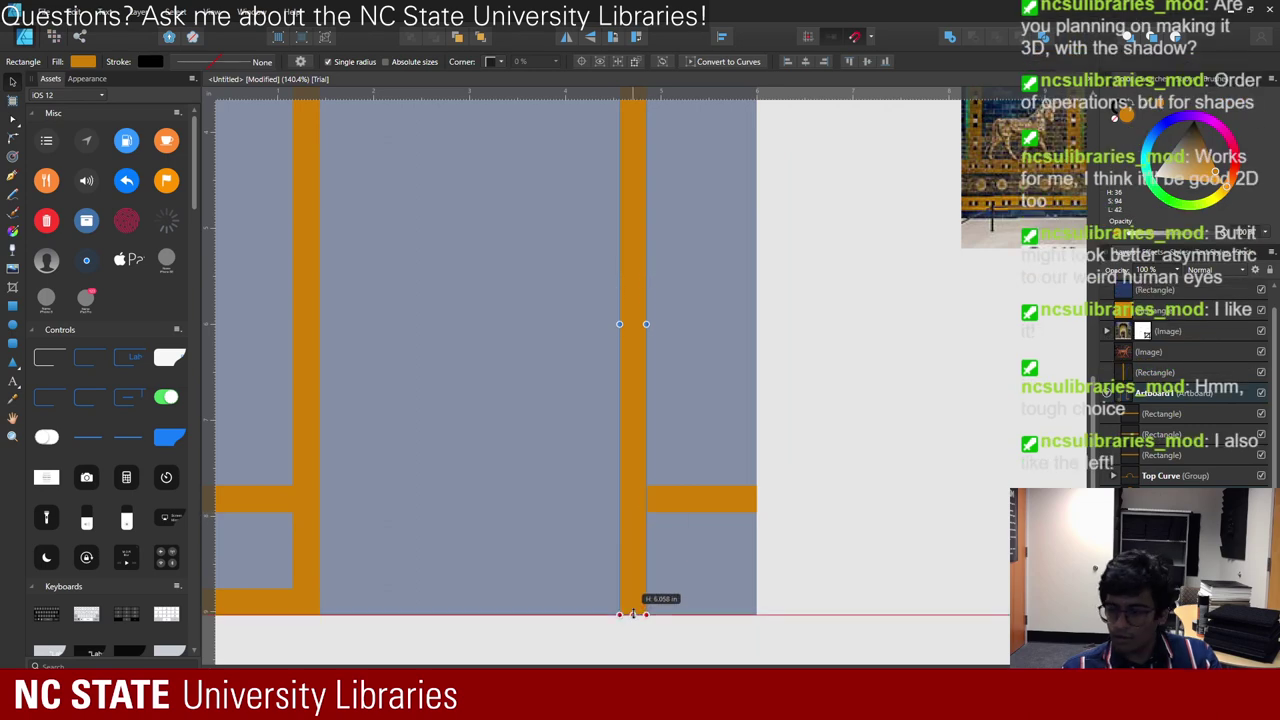
scroll(631, 609, down, 5)
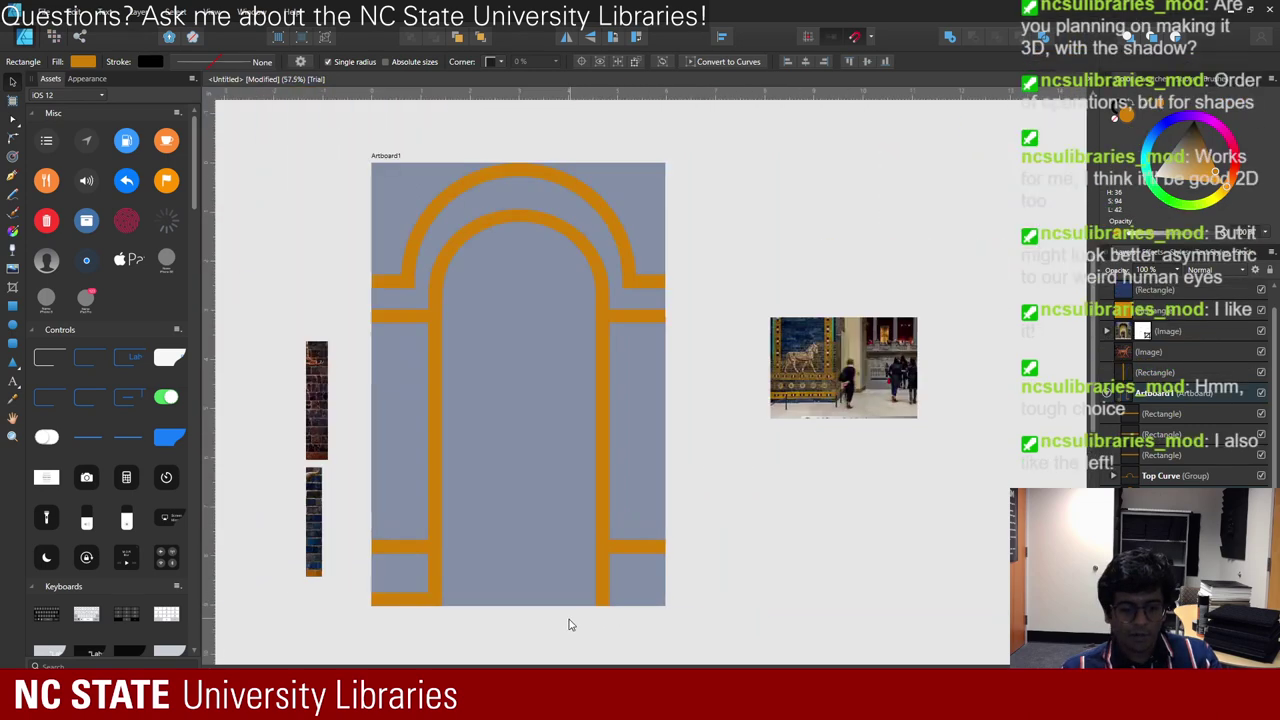
click(551, 617)
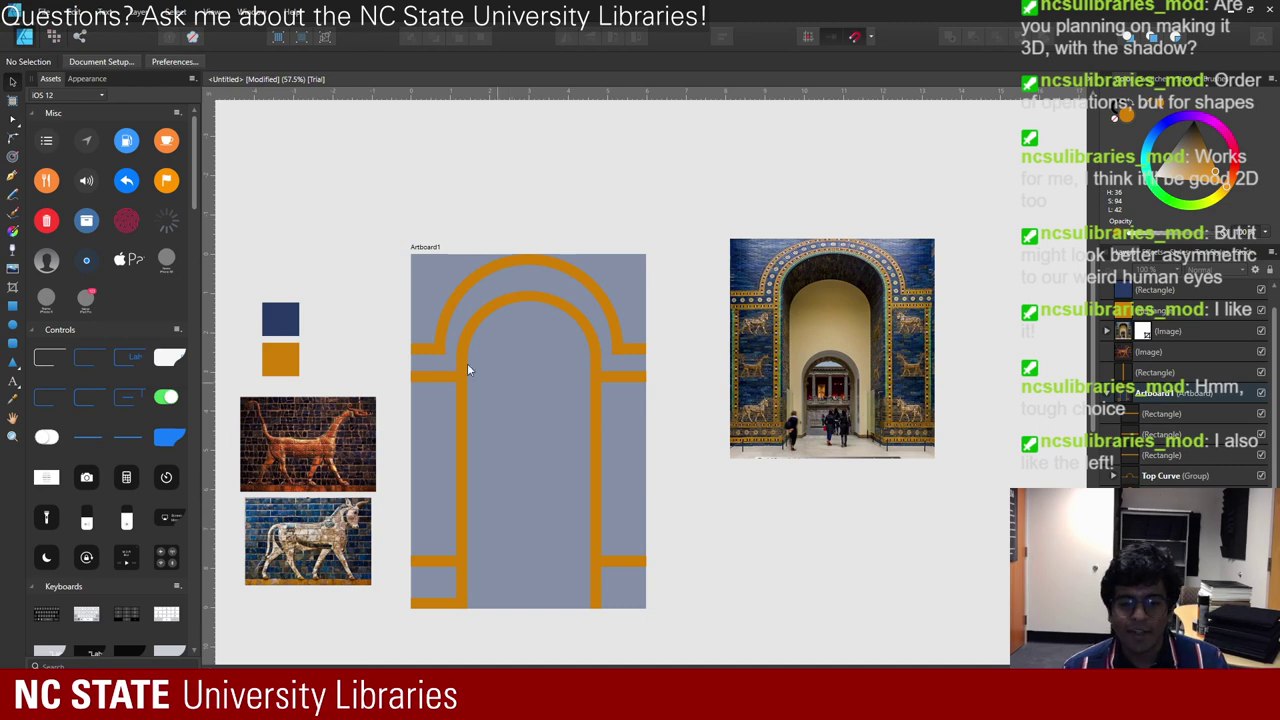
- Copy the bottom-left orange bar across to the artboard's bottom-right corner
click(440, 600)
drag(440, 600, 640, 600)
click(683, 563)
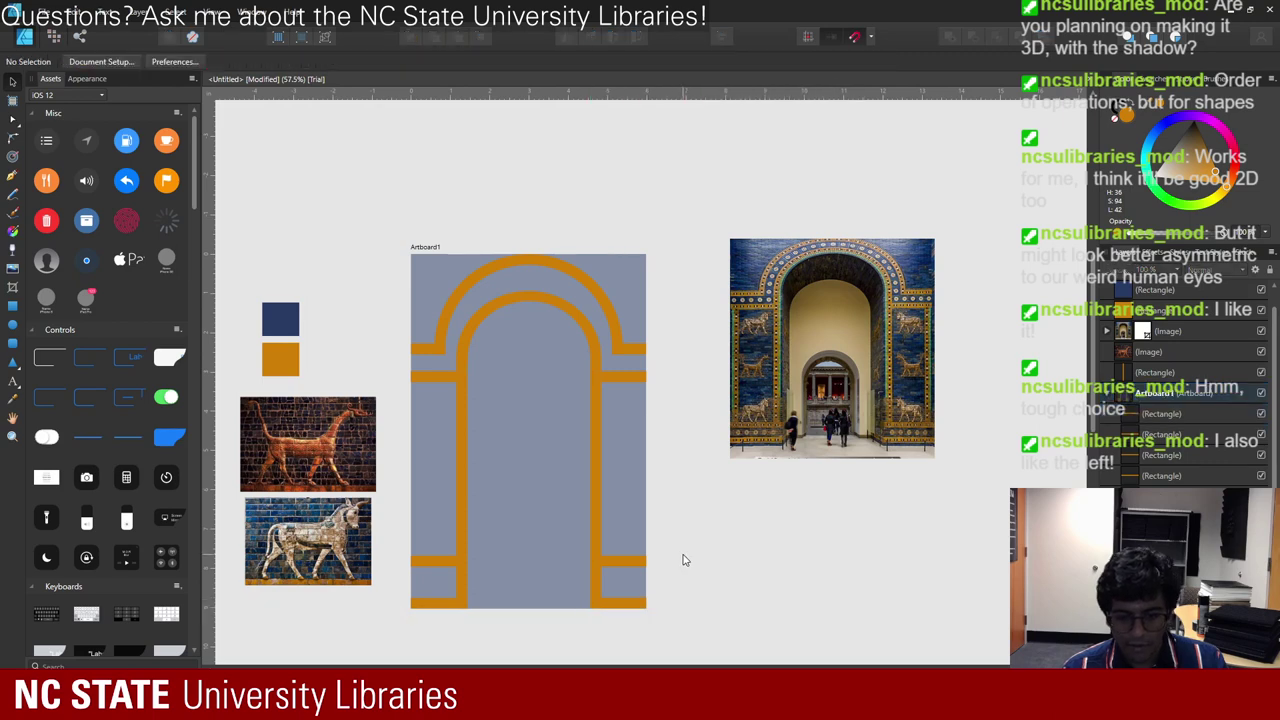
scroll(494, 546, down, 5)
drag(490, 537, 571, 549)
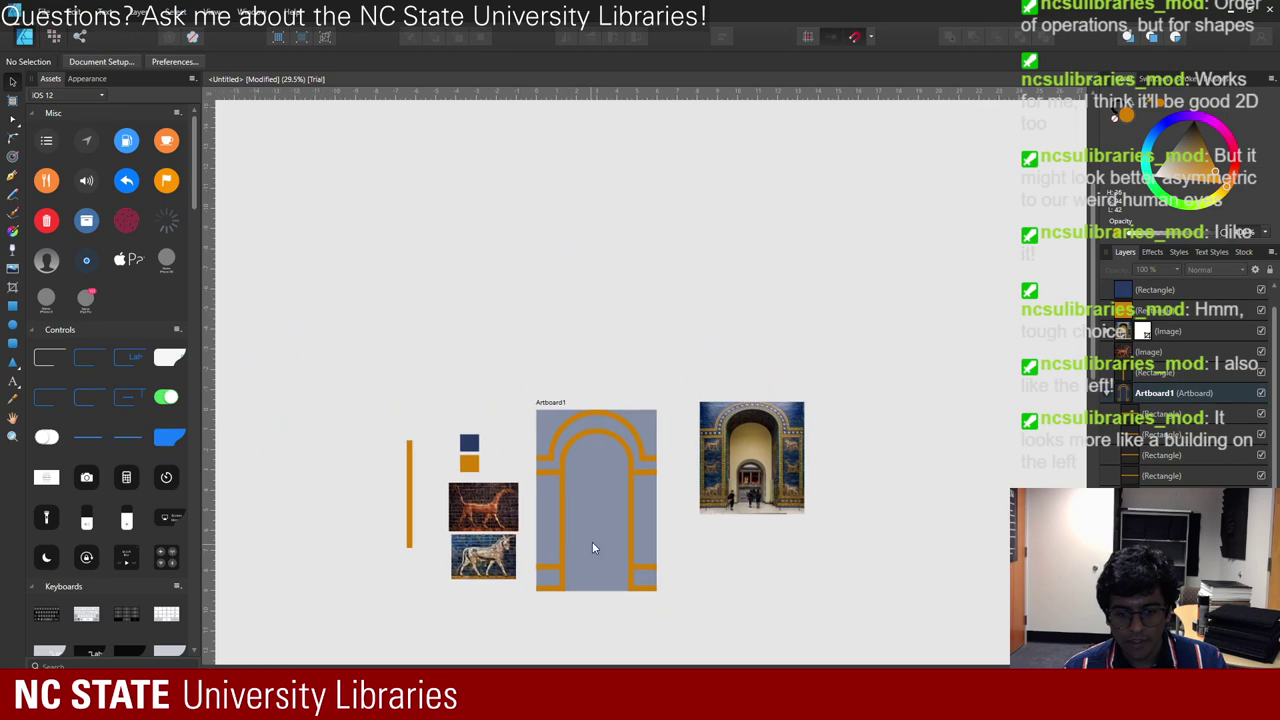
scroll(601, 598, up, 3)
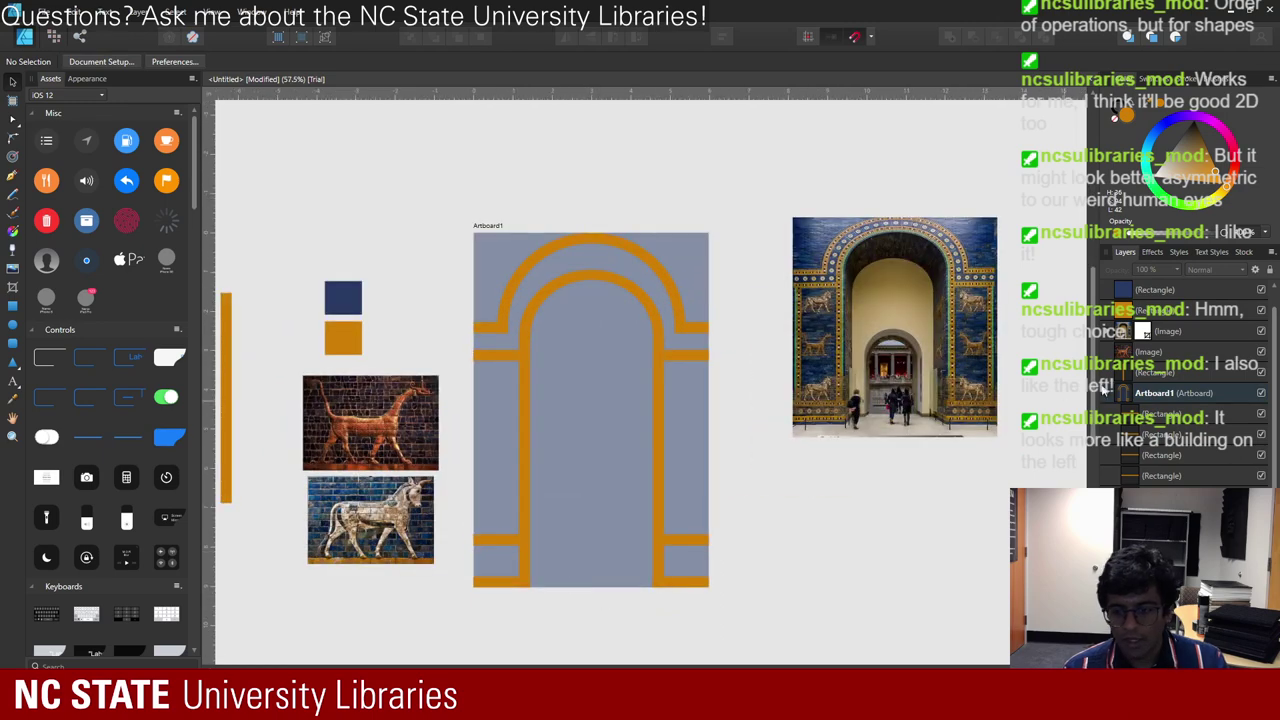
- Group the four bottom orange bars and name the group 'Bottom Step Thing'
click(1148, 415)
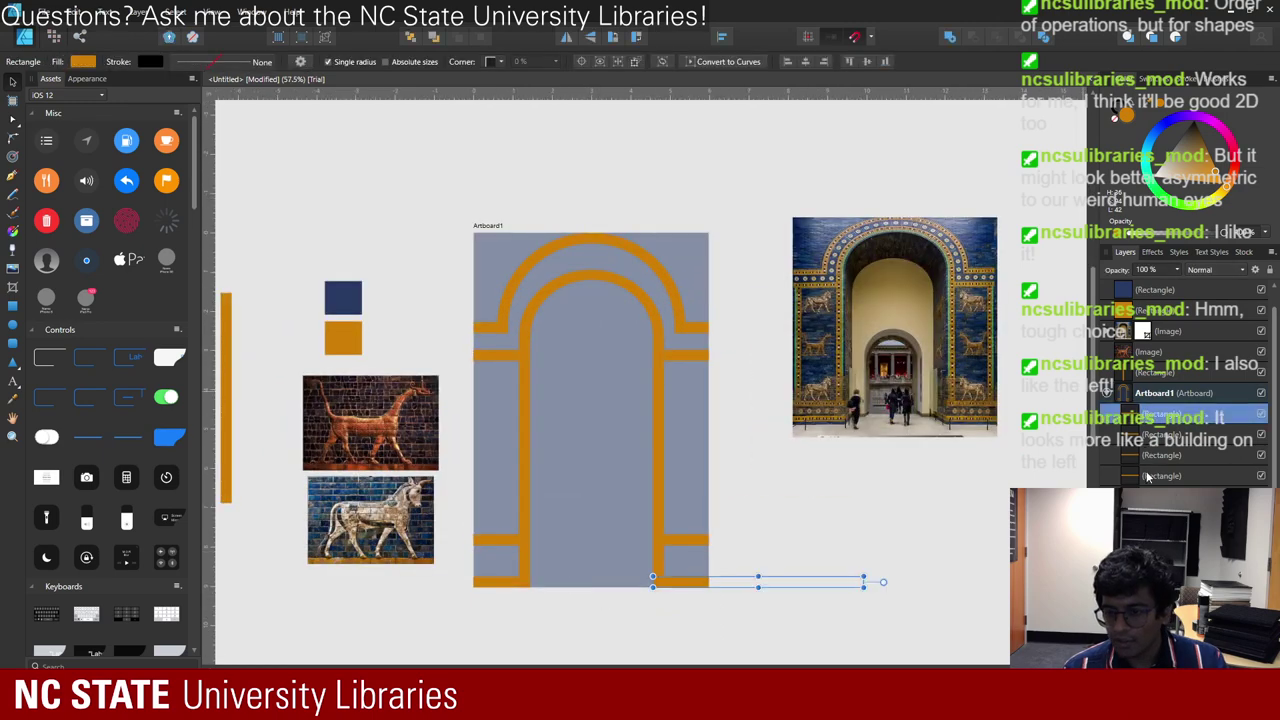
shift+click(1159, 477)
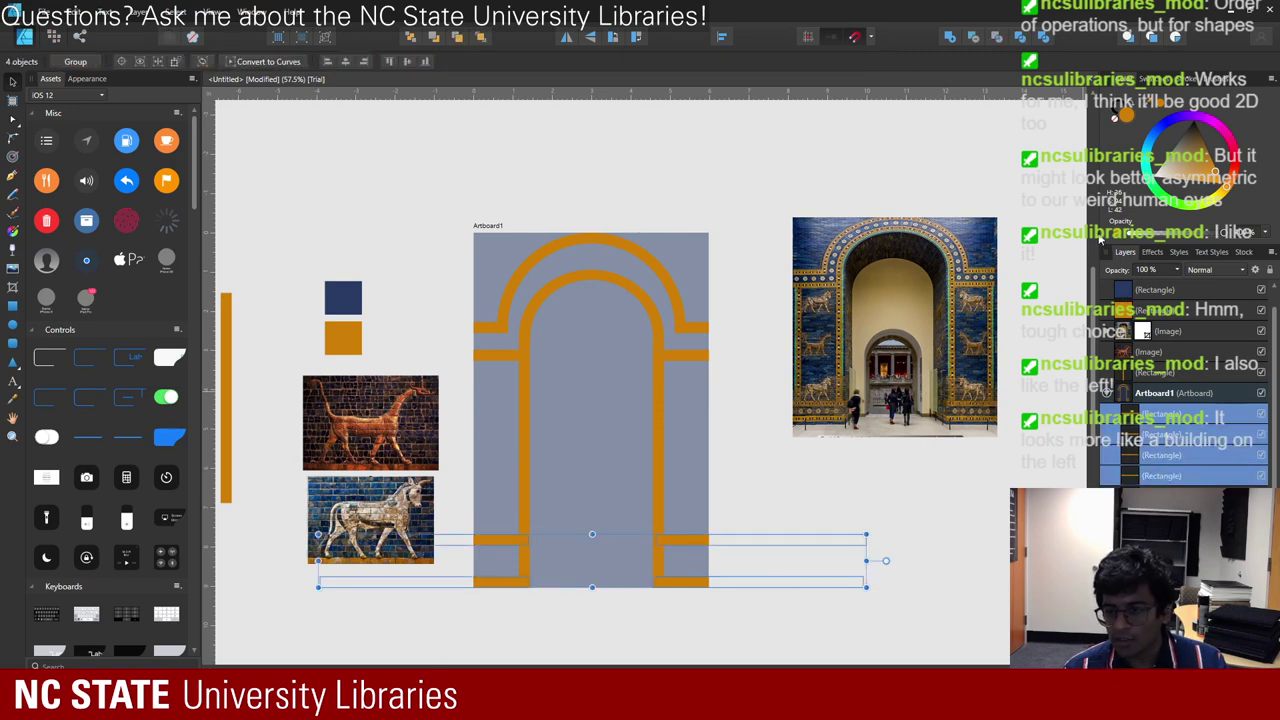
key(ctrl+g)
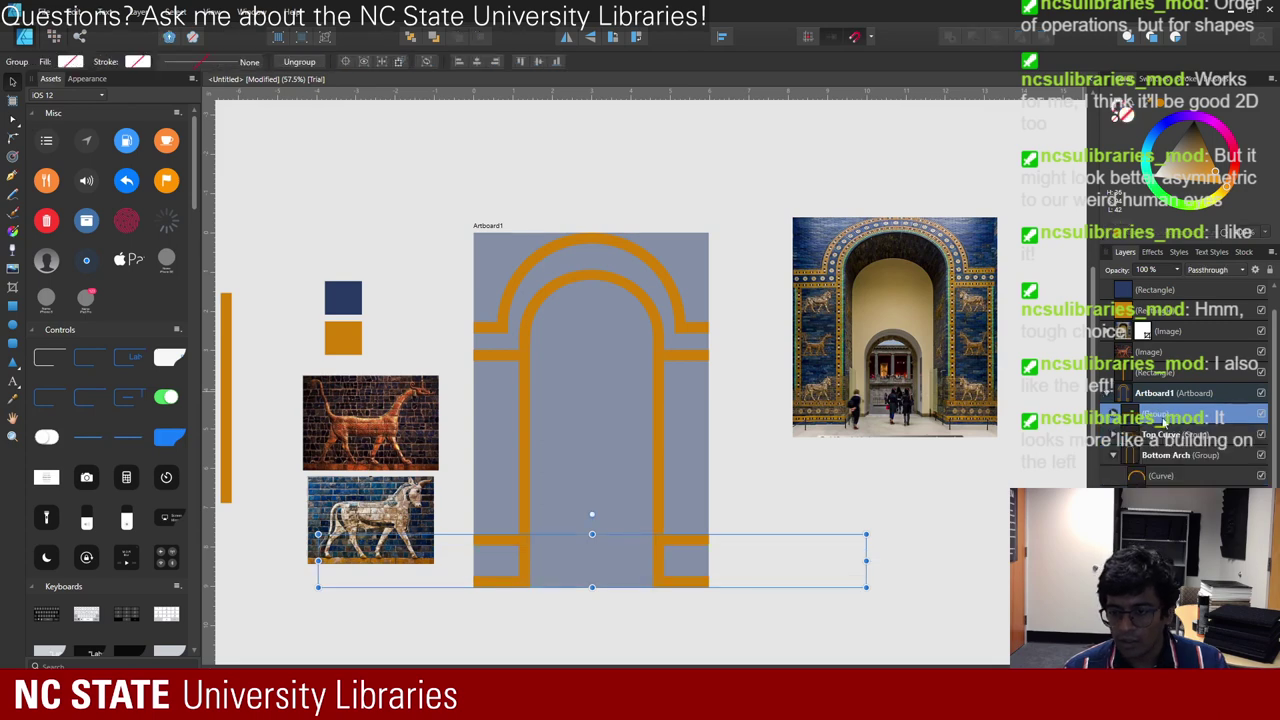
double_click(1160, 414)
text(Bot)
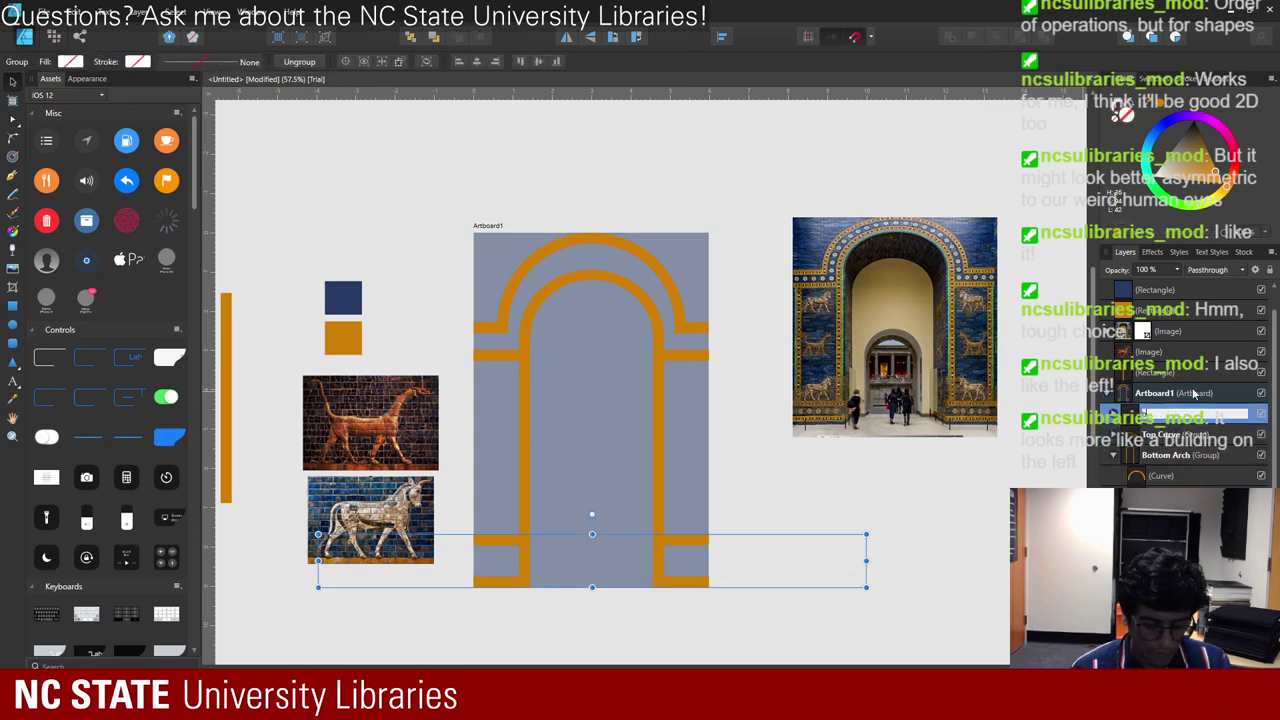
key(BackSpace)
key(BackSpace)
key(BackSpace)
key(BackSpace)
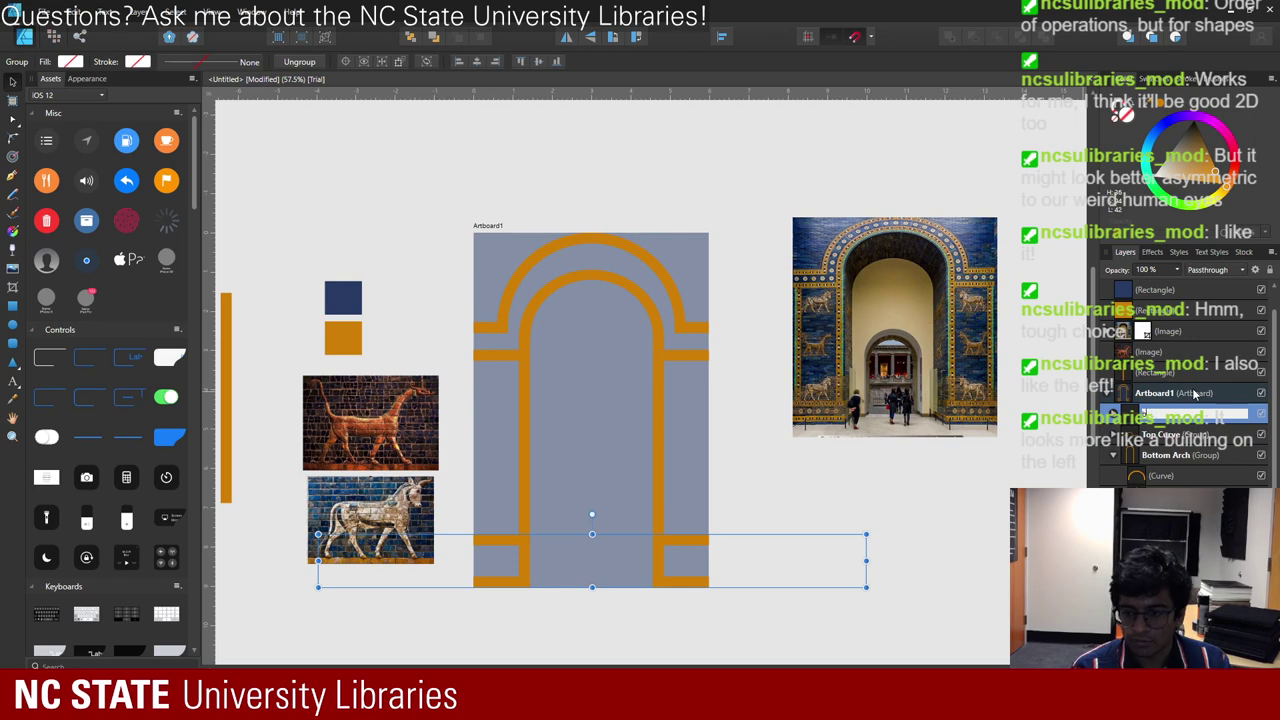
text(Bo)
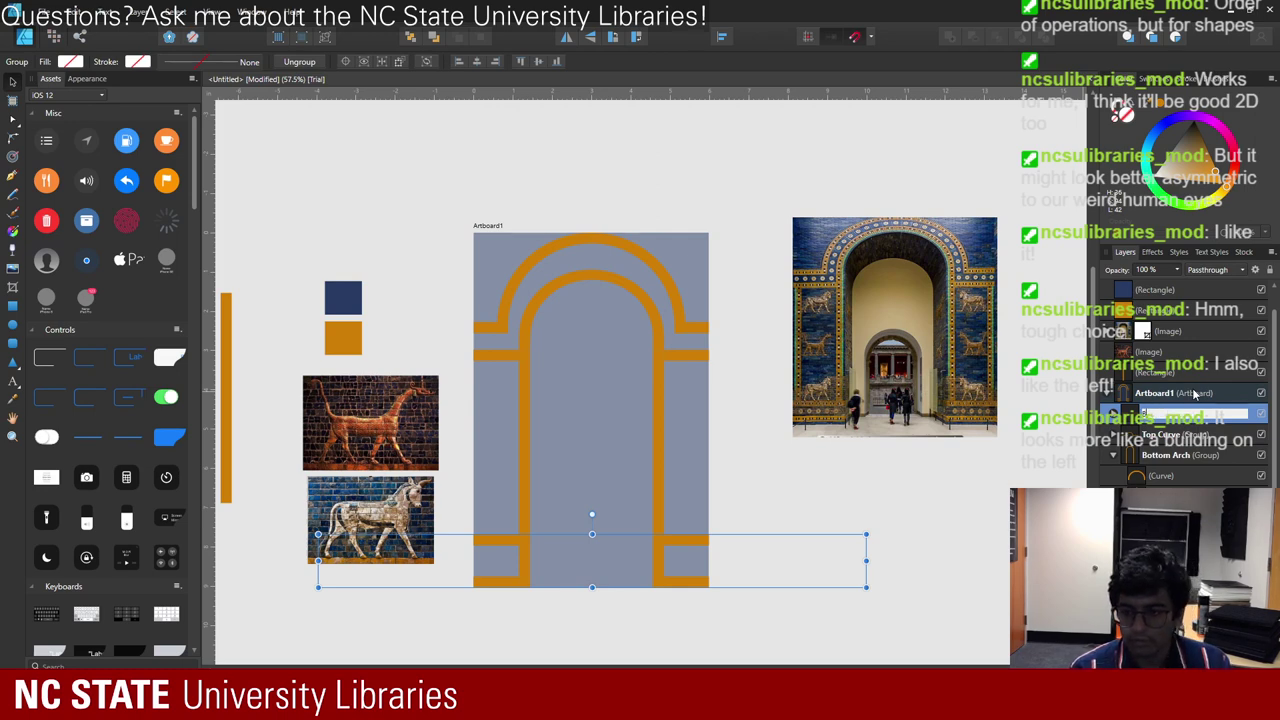
text(ttom)
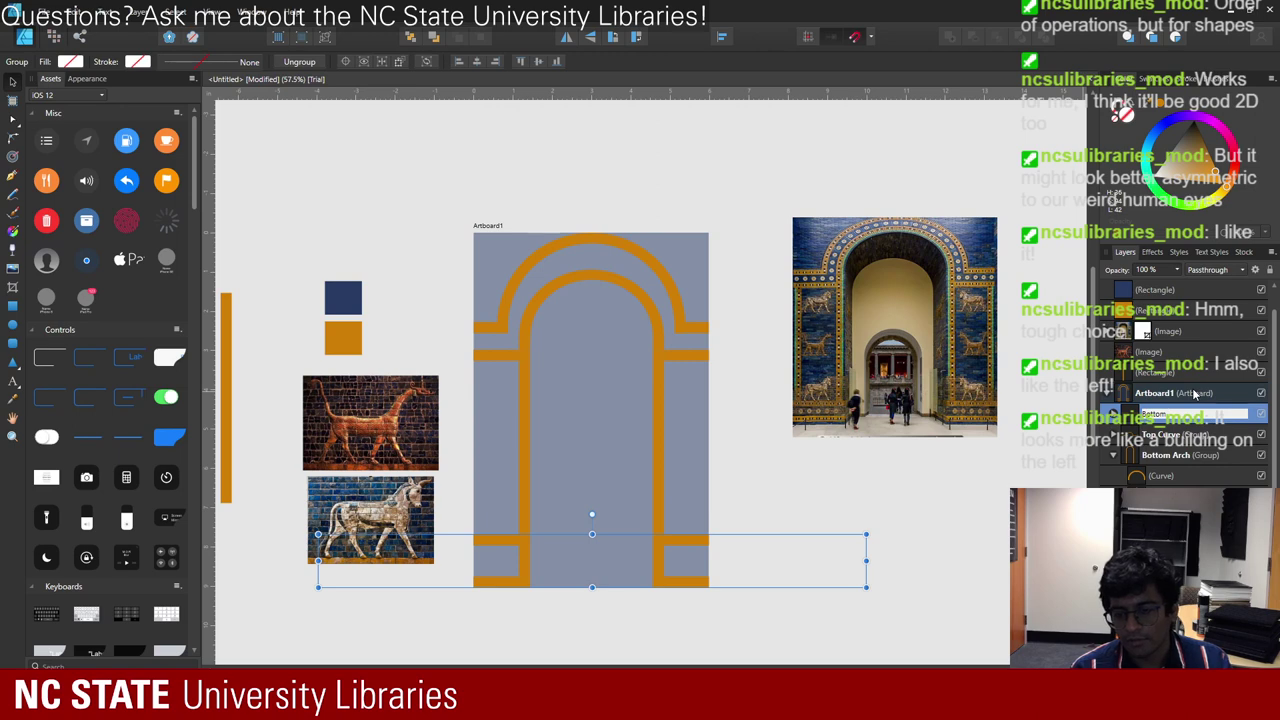
text( St)
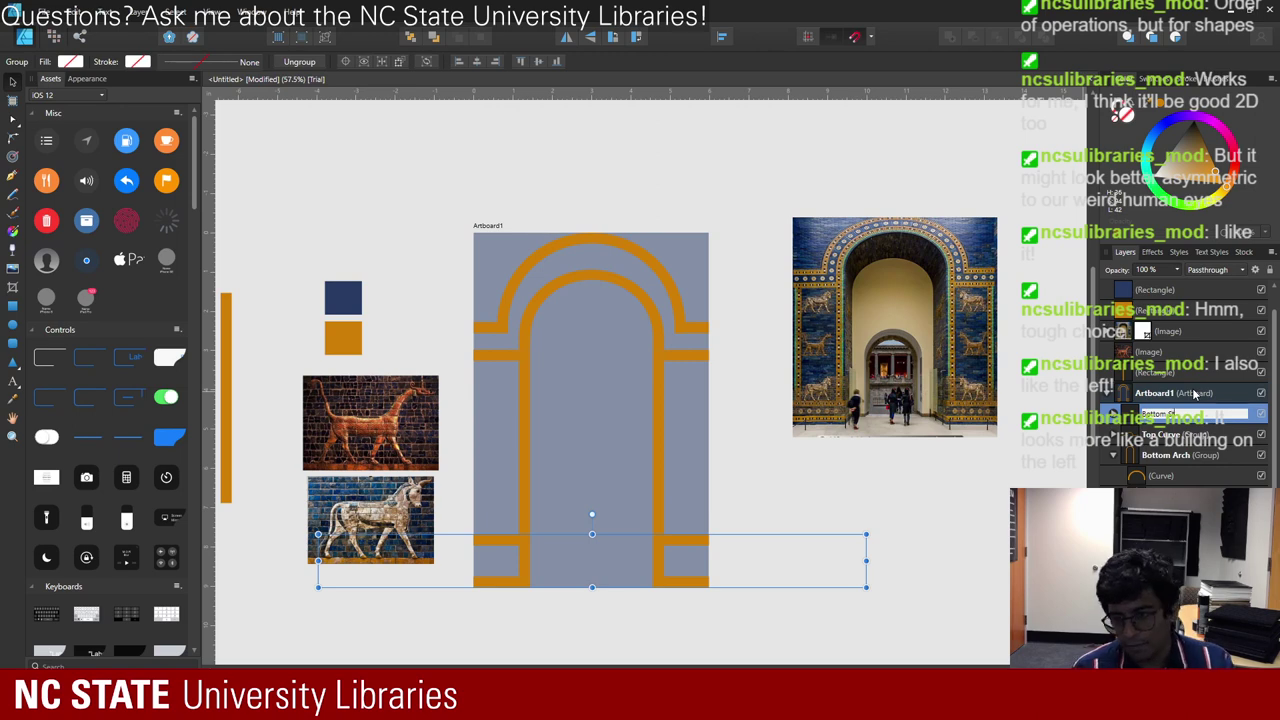
text(ep Thing)
key(Return)
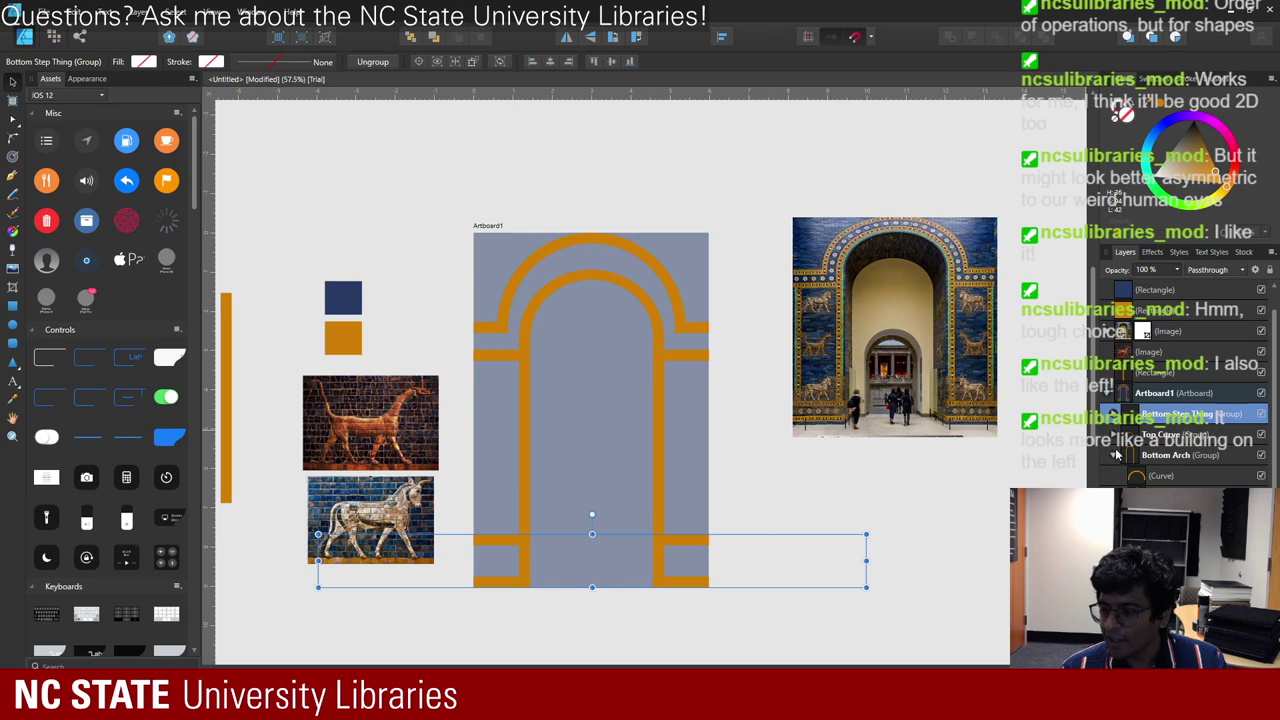
click(745, 485)
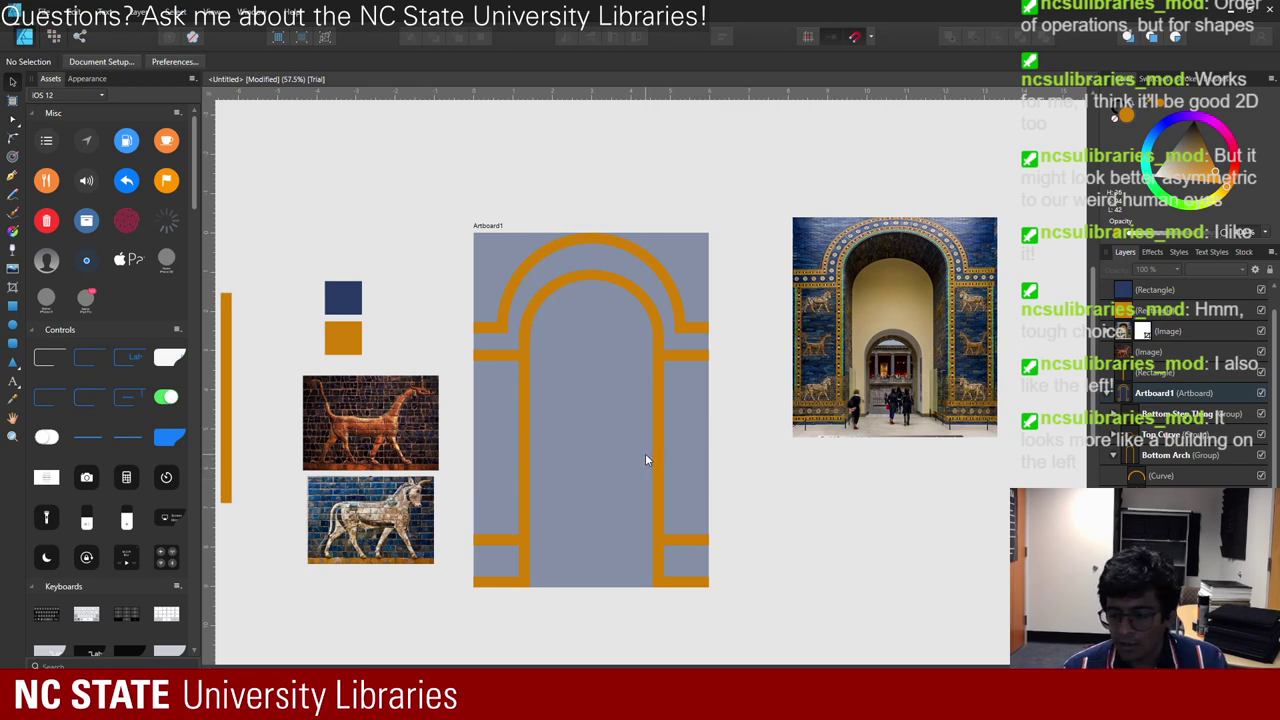
- Type the title 'The Richest Man In Babylon' on separate lines at about 71.6 pt inside the arch
click(14, 384)
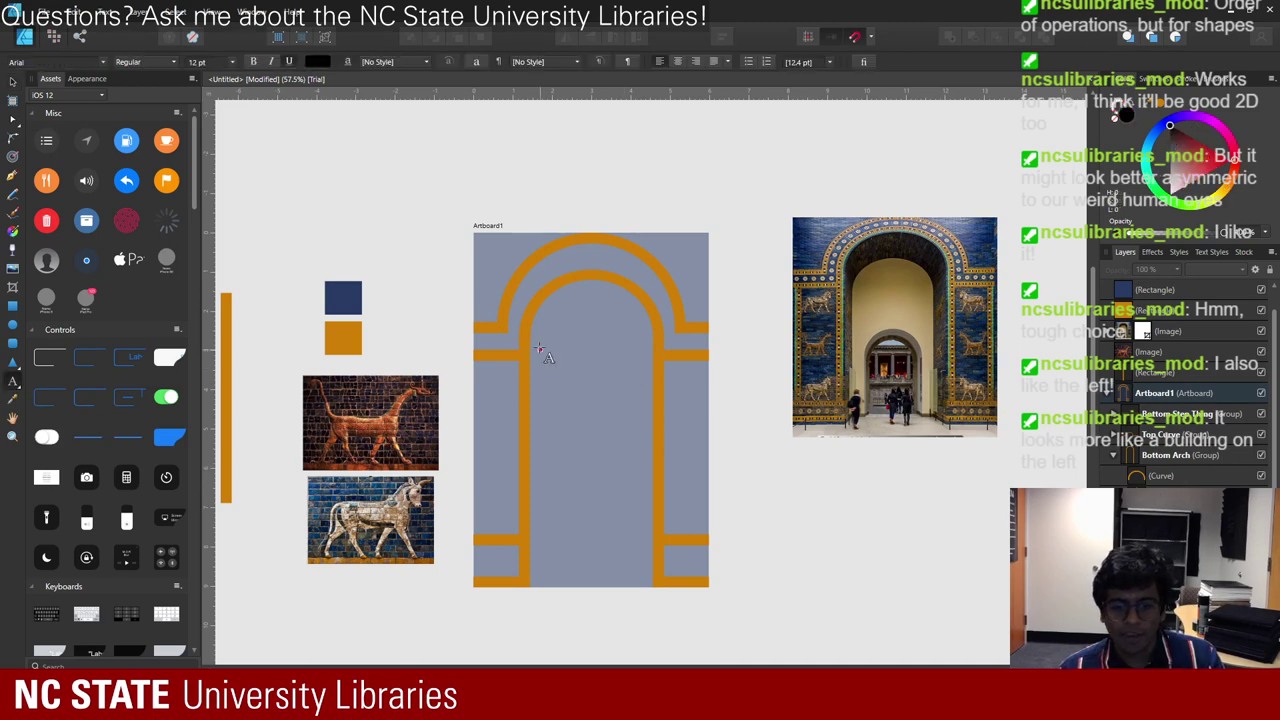
drag(545, 343, 577, 380)
drag(564, 374, 571, 376)
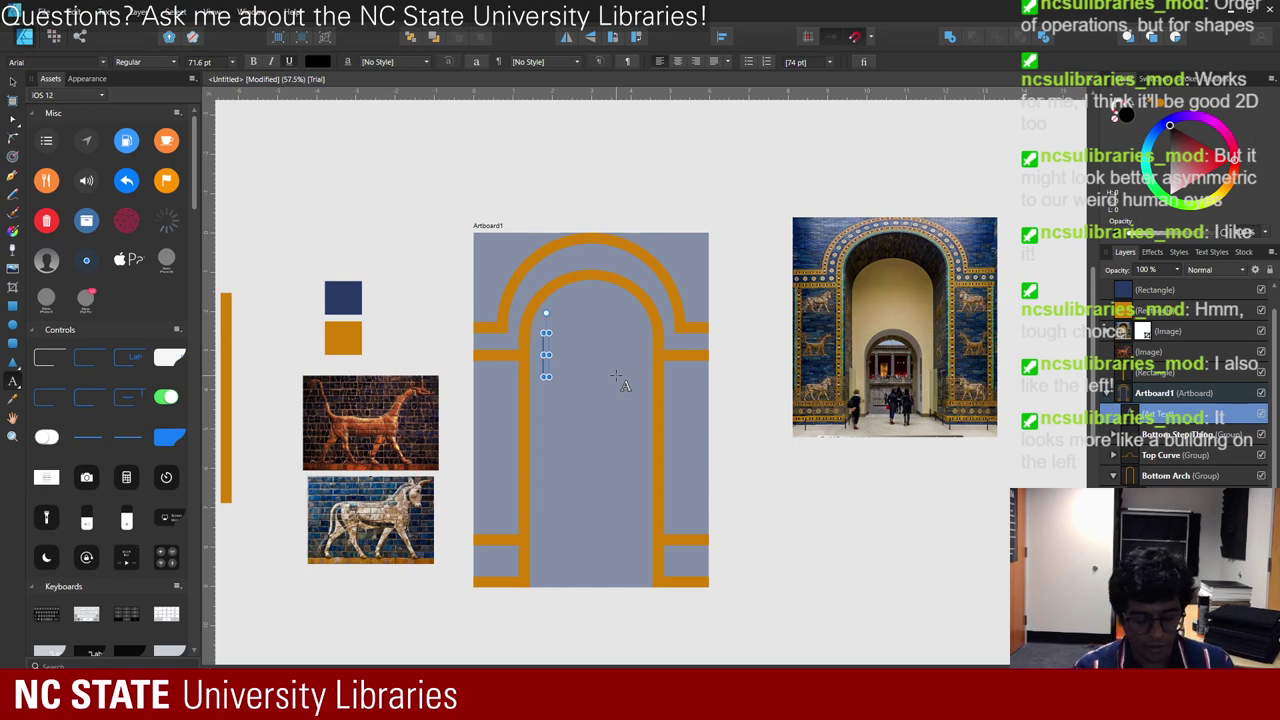
text(The Riche)
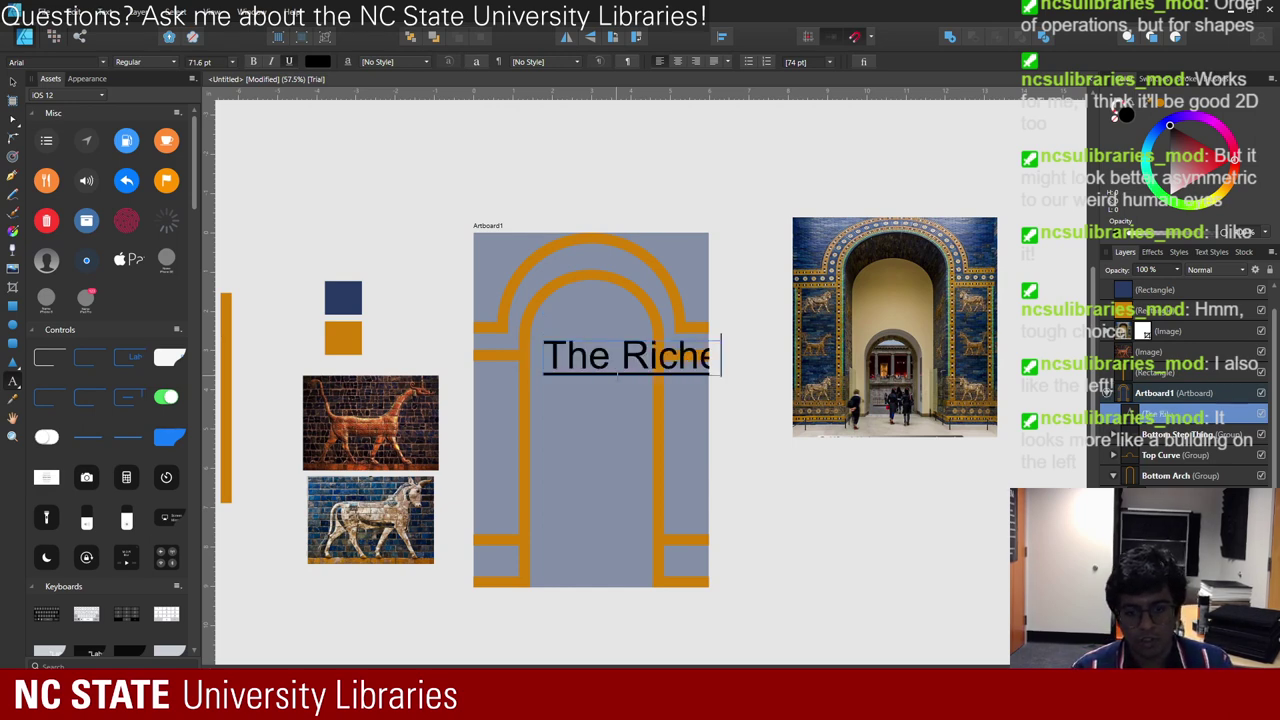
key(BackSpace)
key(BackSpace)
key(BackSpace)
key(BackSpace)
key(BackSpace)
key(BackSpace)
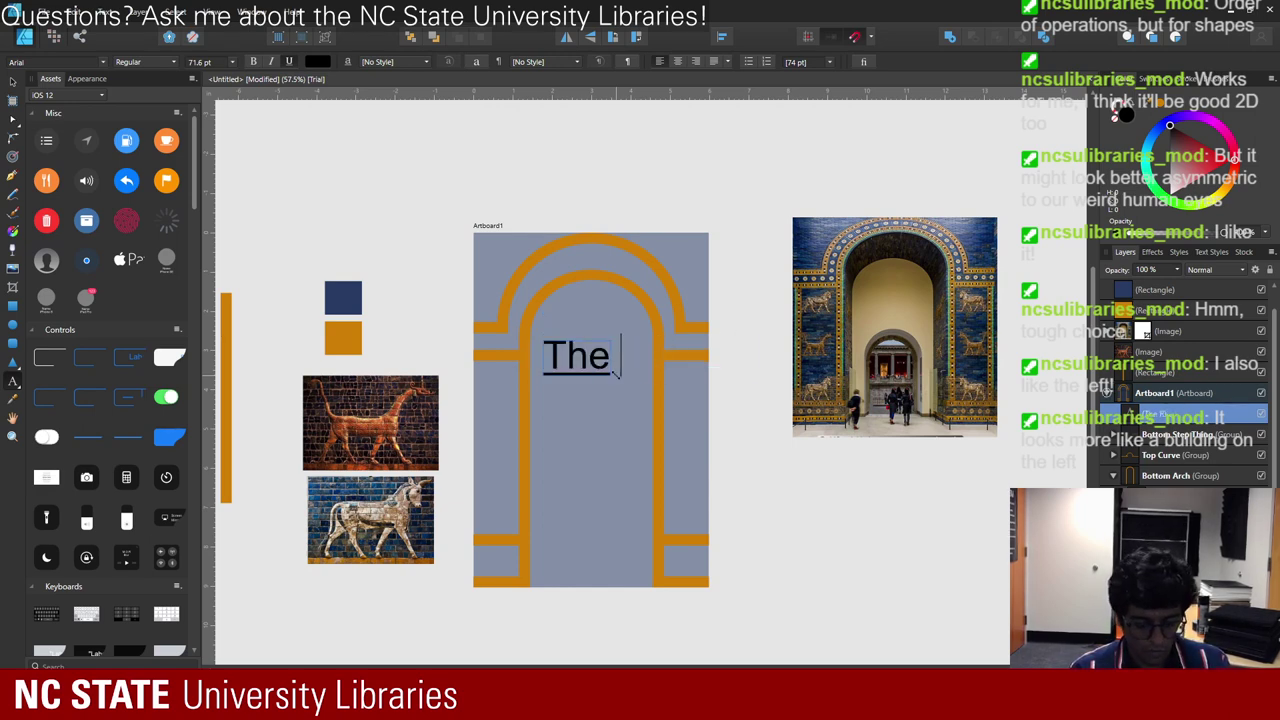
text(Richest)
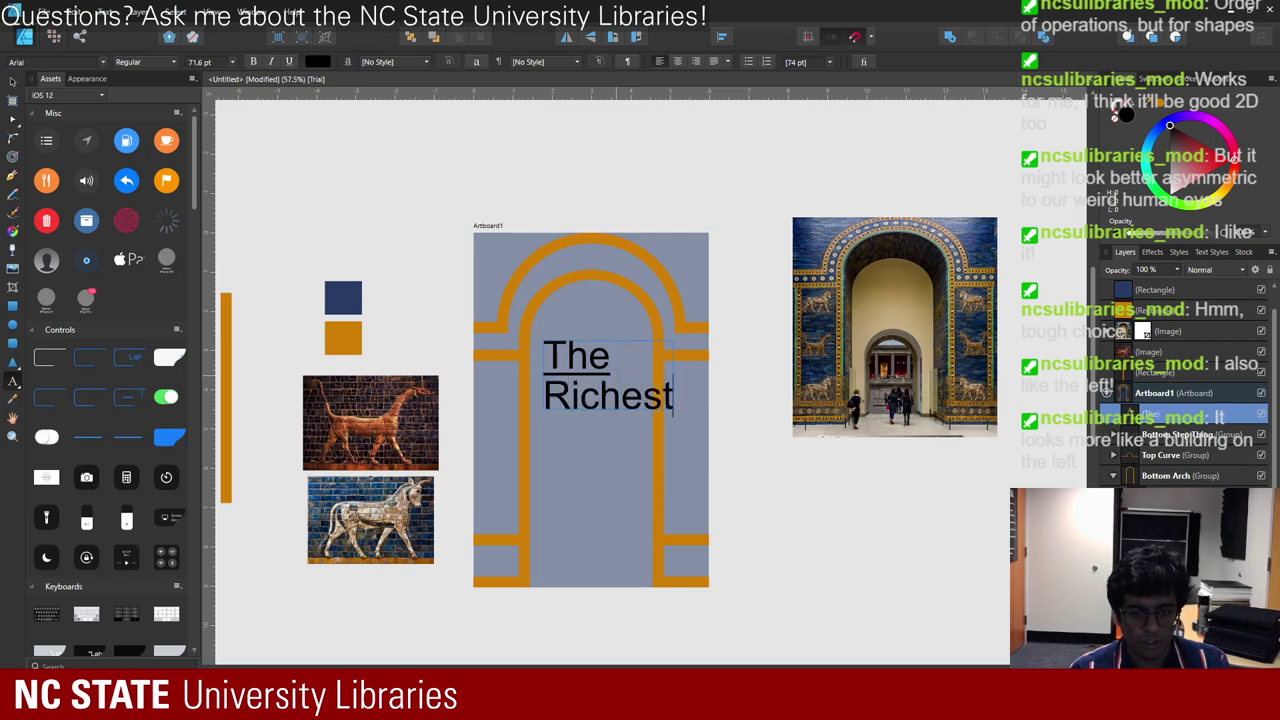
key(Return)
text(Man In)
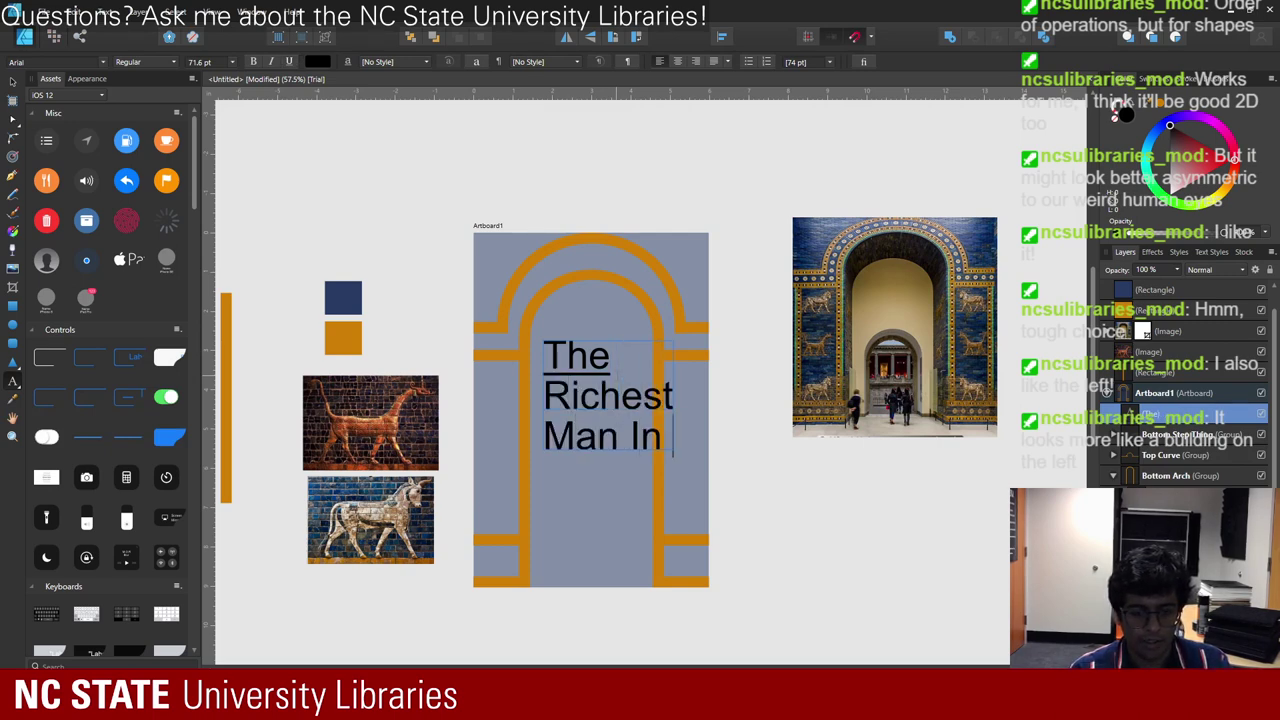
key(Return)
text(Babylon)
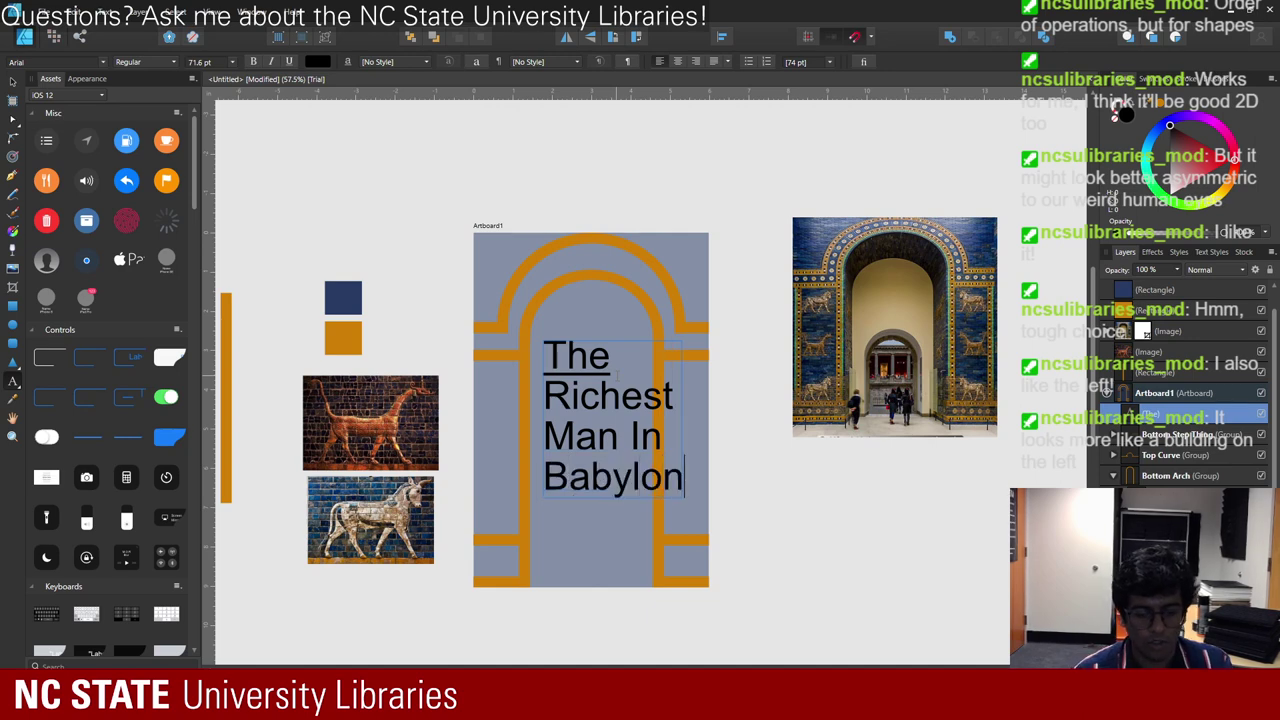
key(Escape)
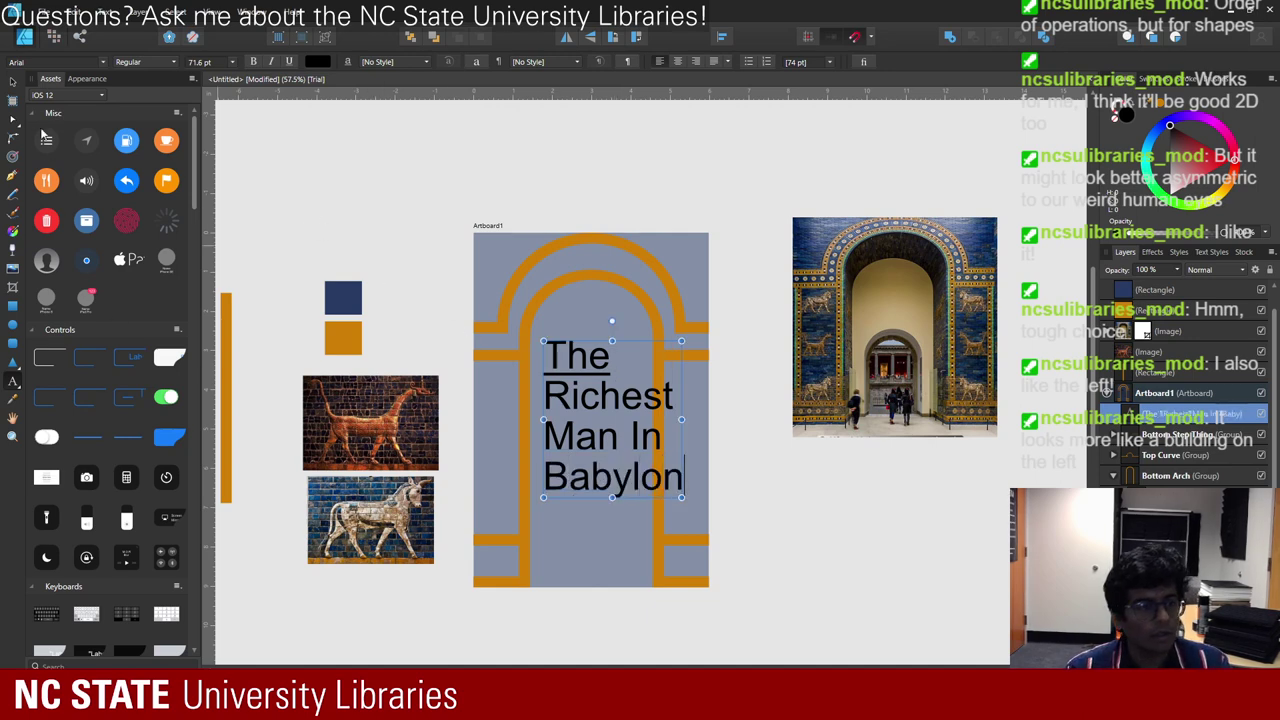
- Remove the underline, colour the title orange, shrink its frame, and select all its text
key(v)
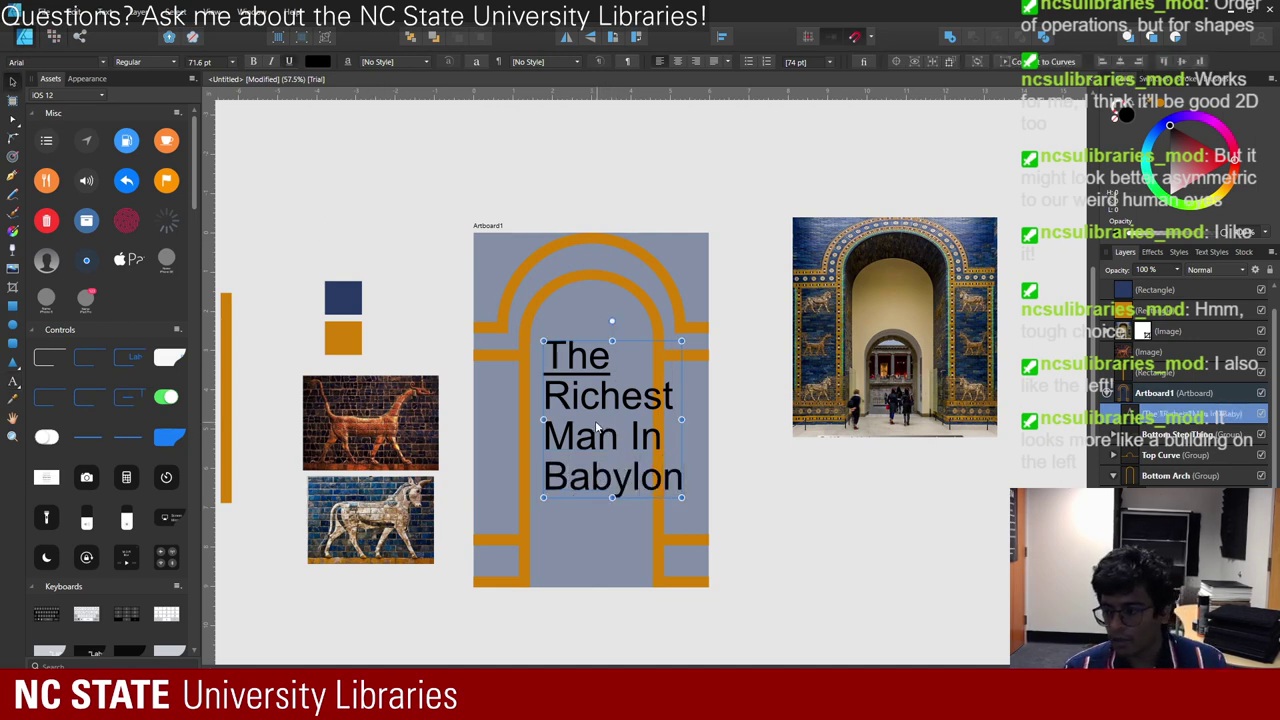
key(t)
double_click(610, 356)
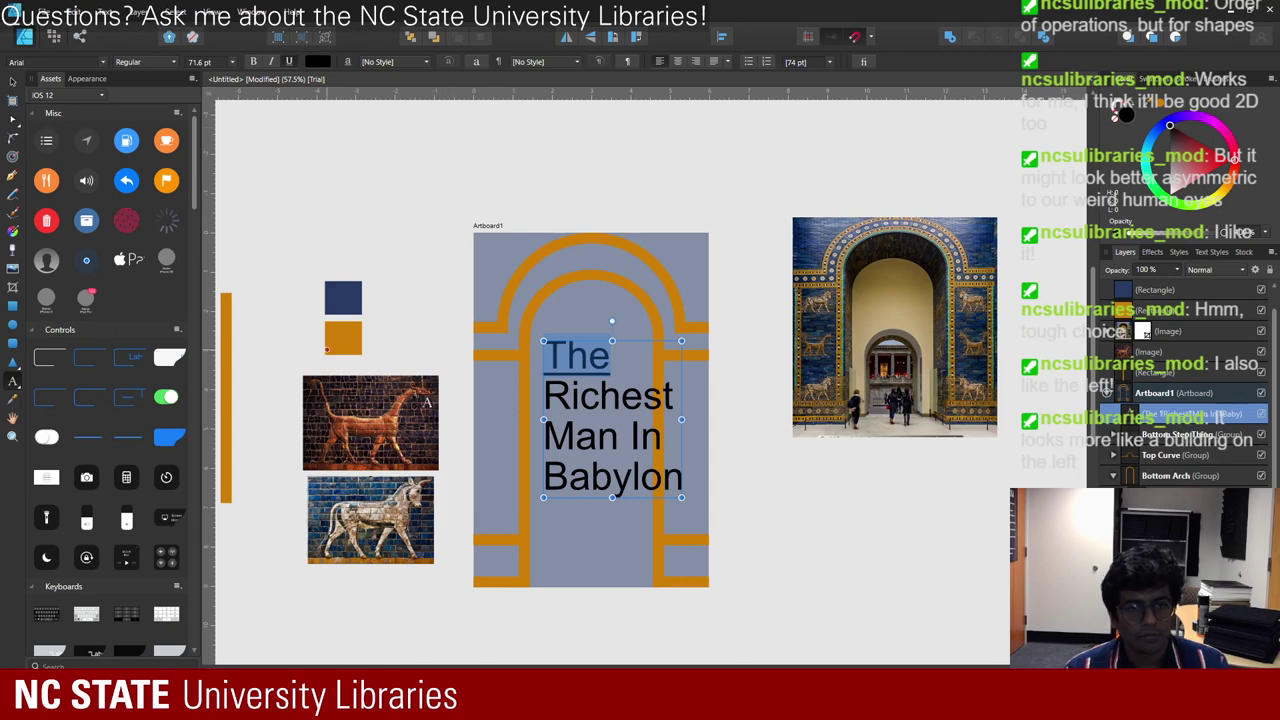
click(290, 62)
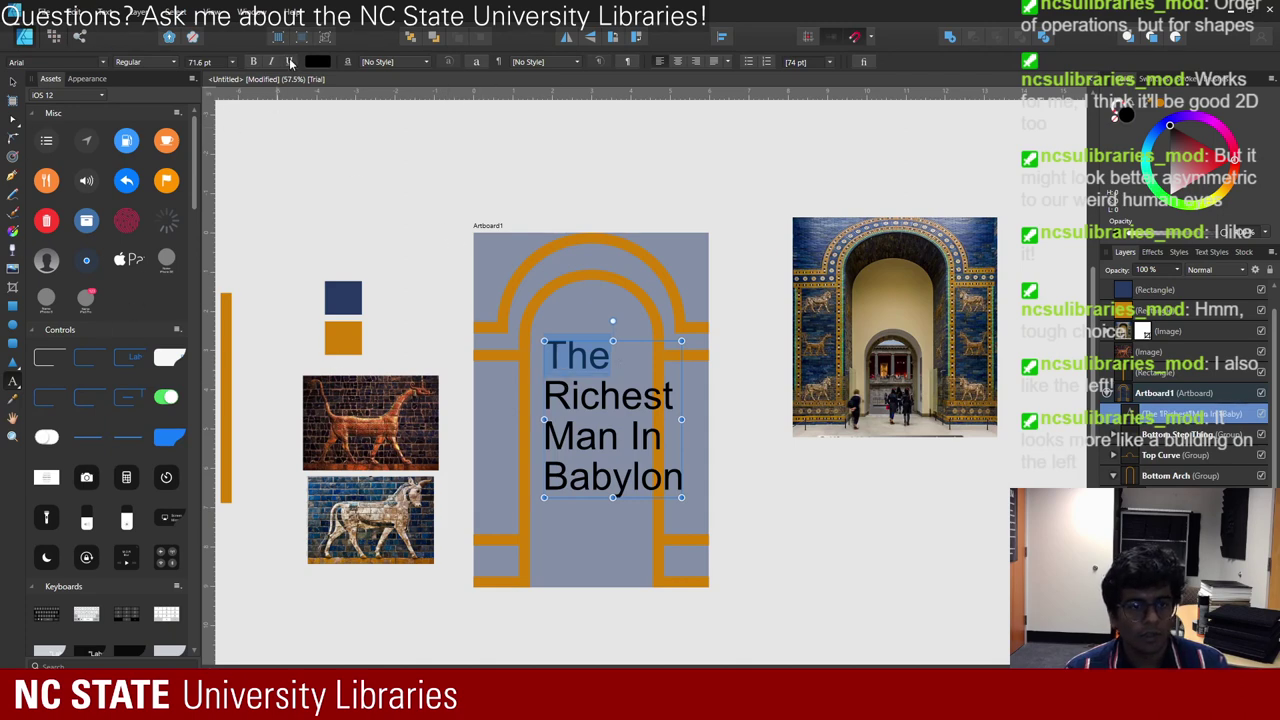
drag(641, 396, 620, 440)
click(10, 79)
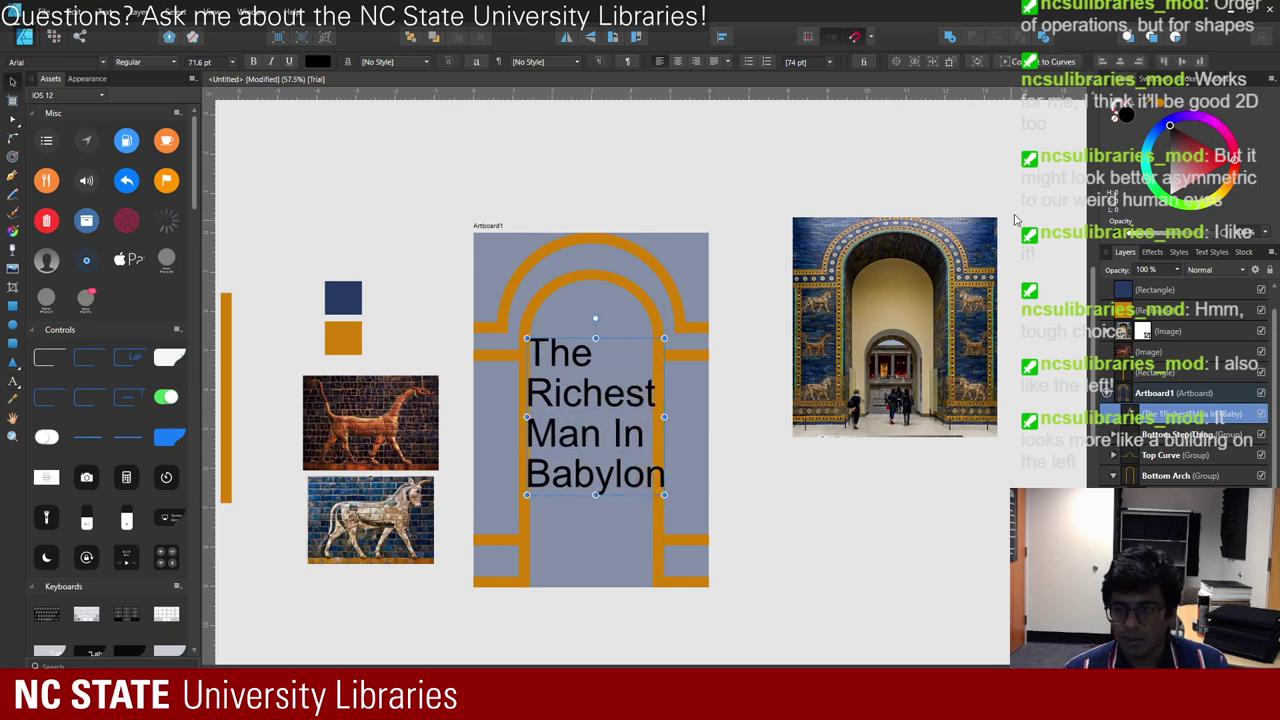
click(1158, 105)
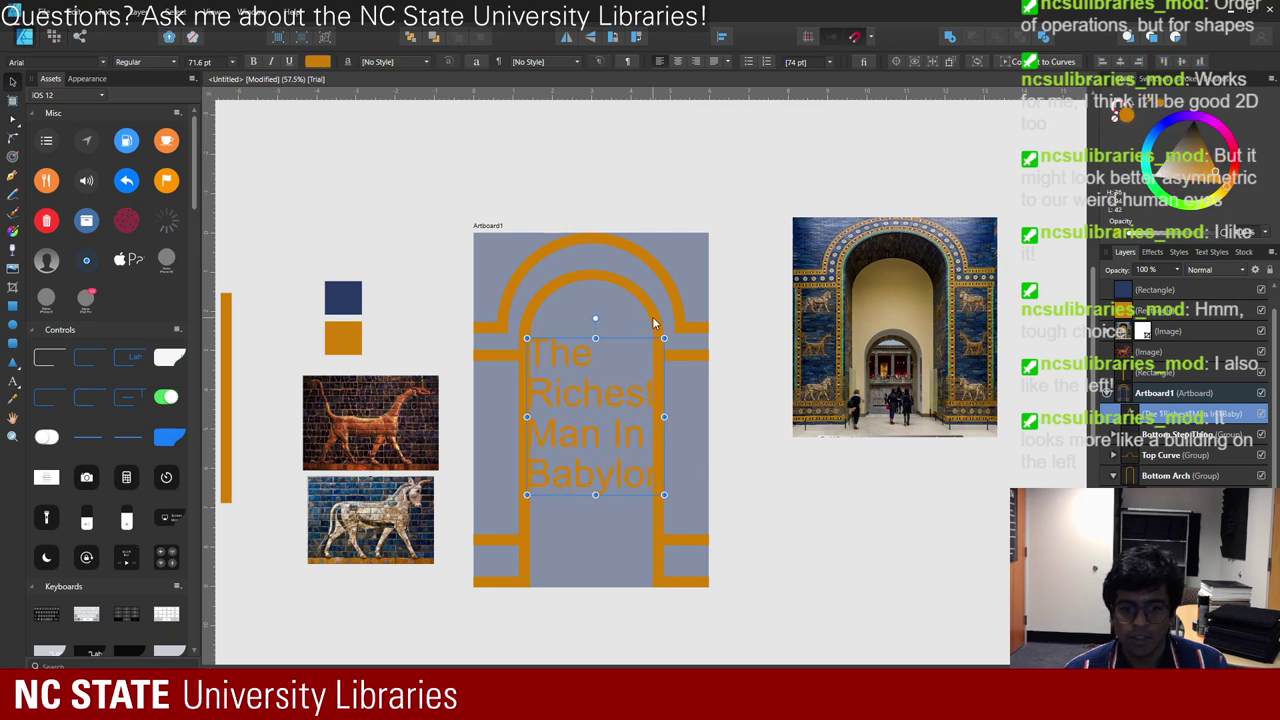
drag(665, 338, 650, 356)
double_click(634, 458)
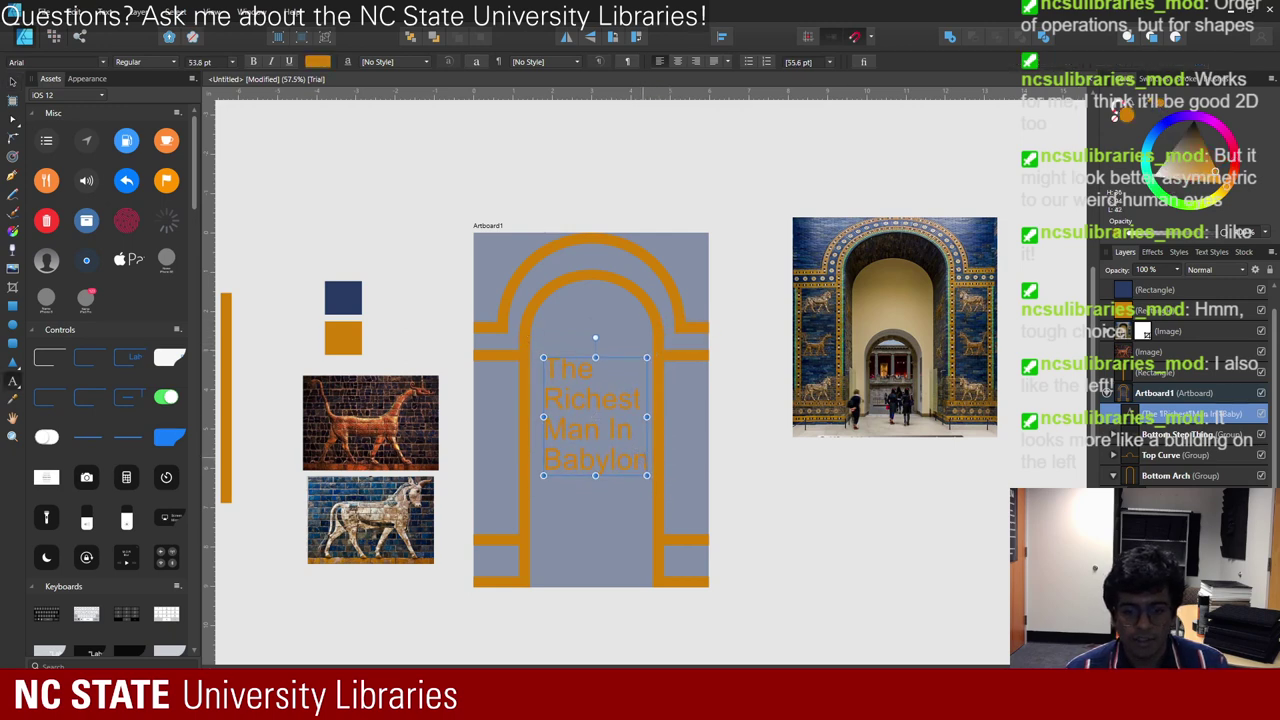
drag(648, 462, 543, 368)
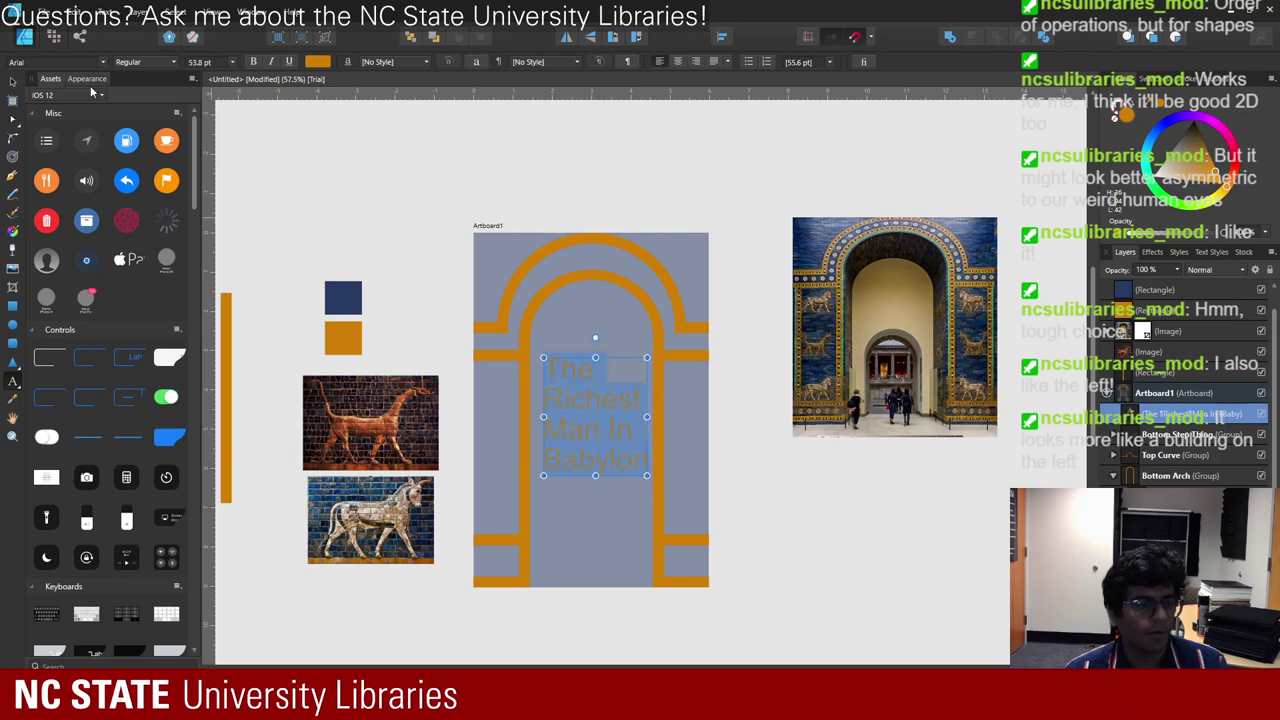
- Change the title's font to Bernard MT Condensed
click(96, 63)
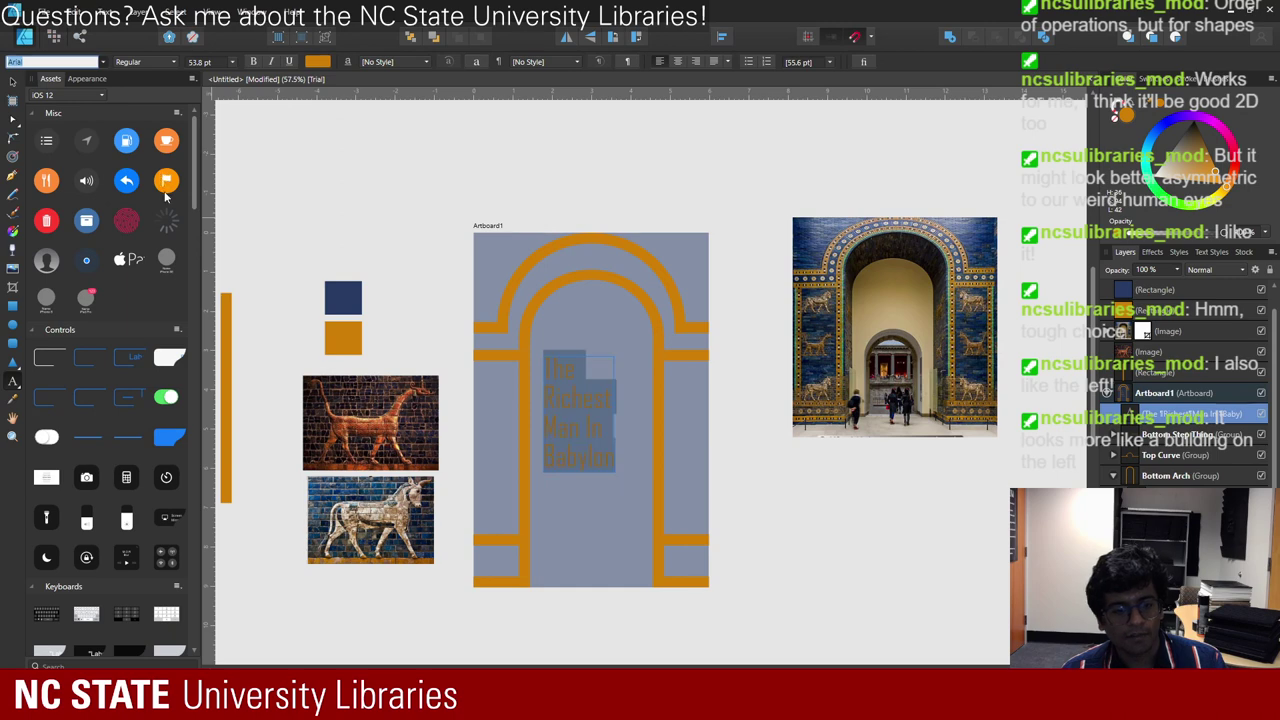
key(Down)
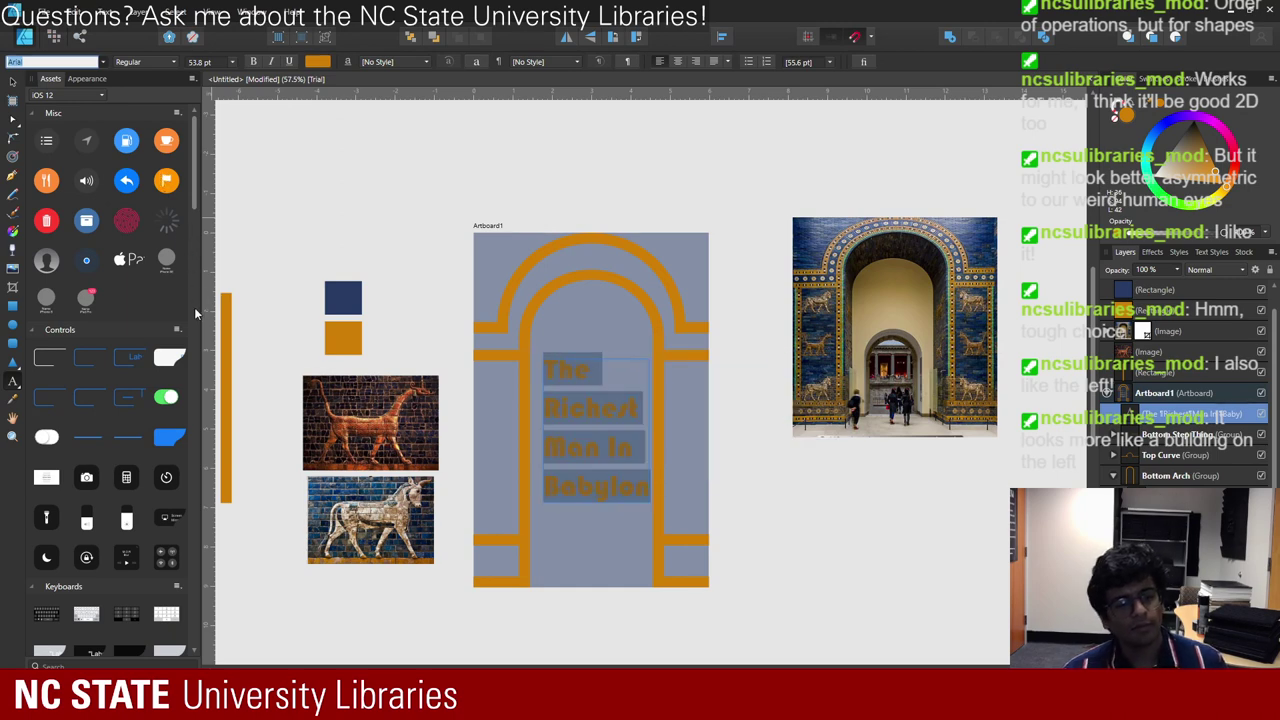
key(Down)
key(Down)
key(Down)
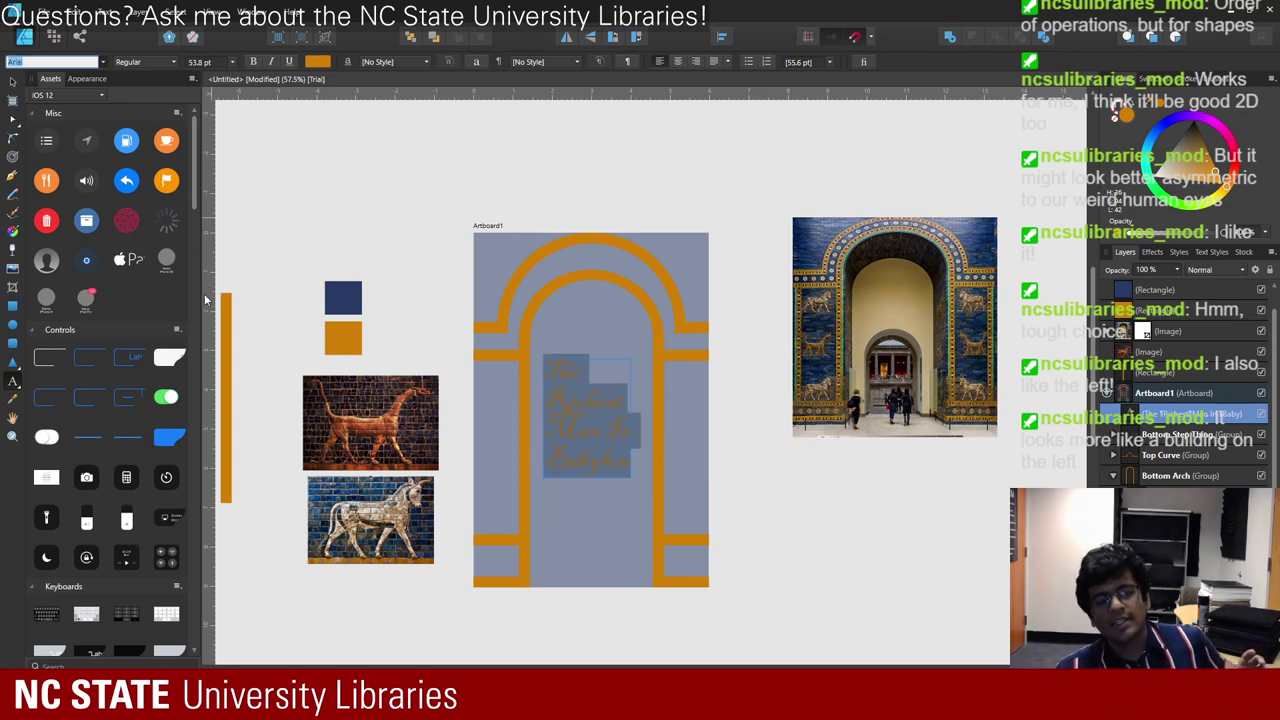
key(Down)
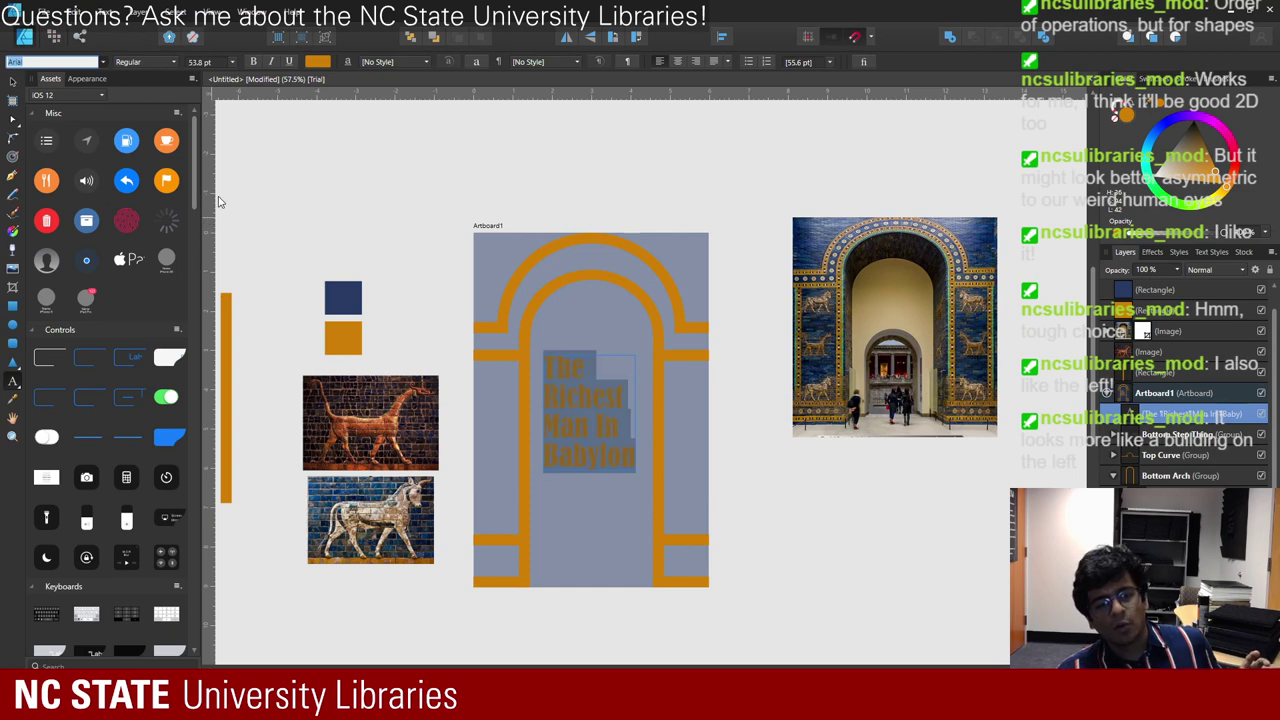
click(560, 512)
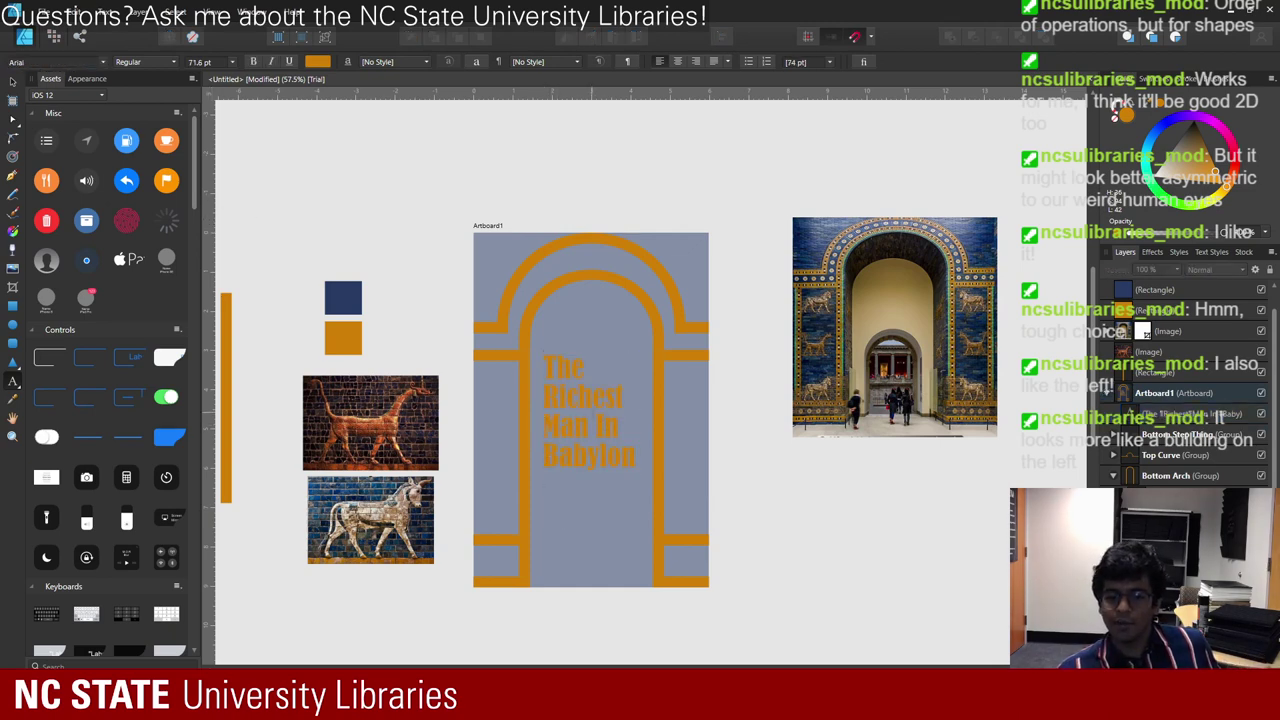
- Reselect all the title text, adjust it in the colour panel, and deselect everything
click(590, 410)
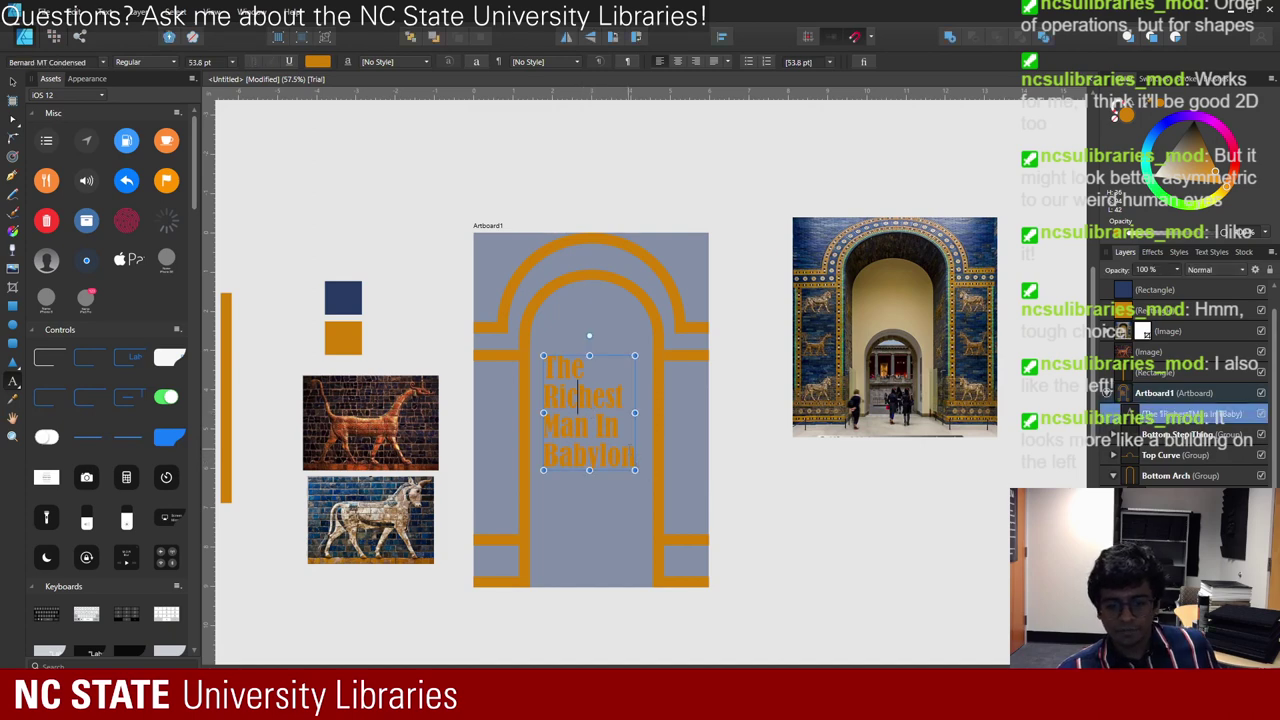
key(ctrl+a)
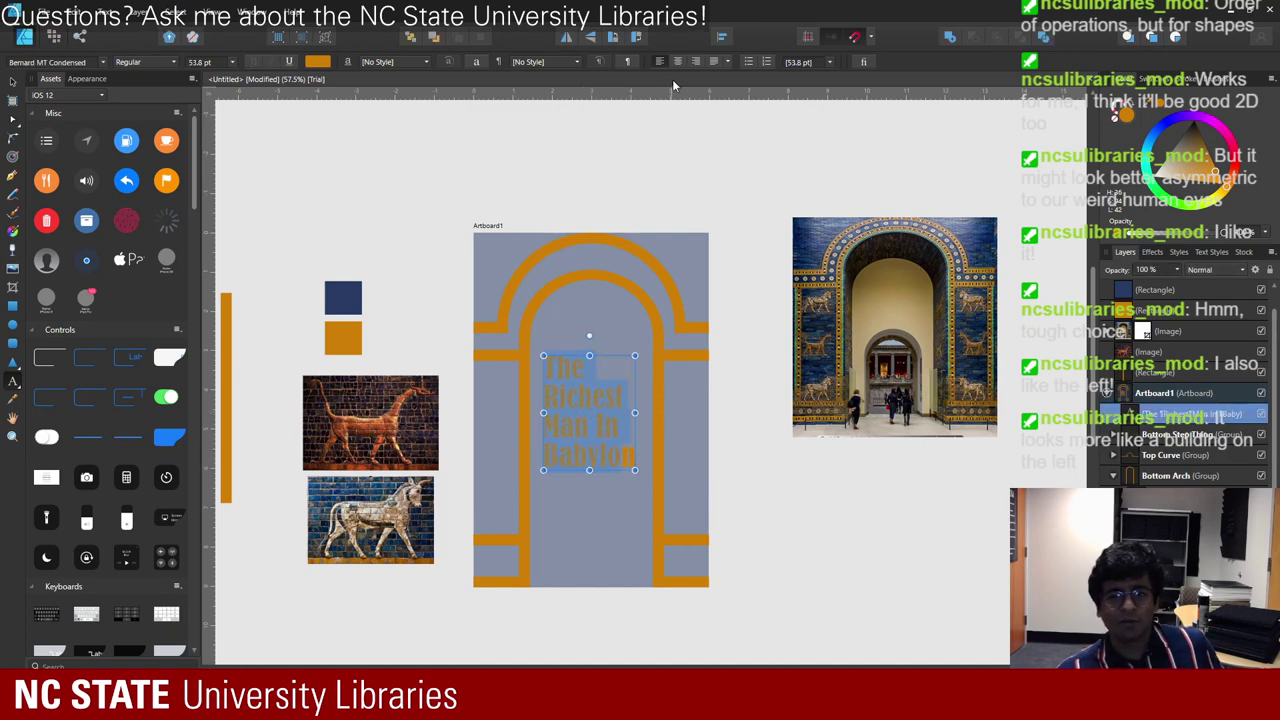
click(763, 496)
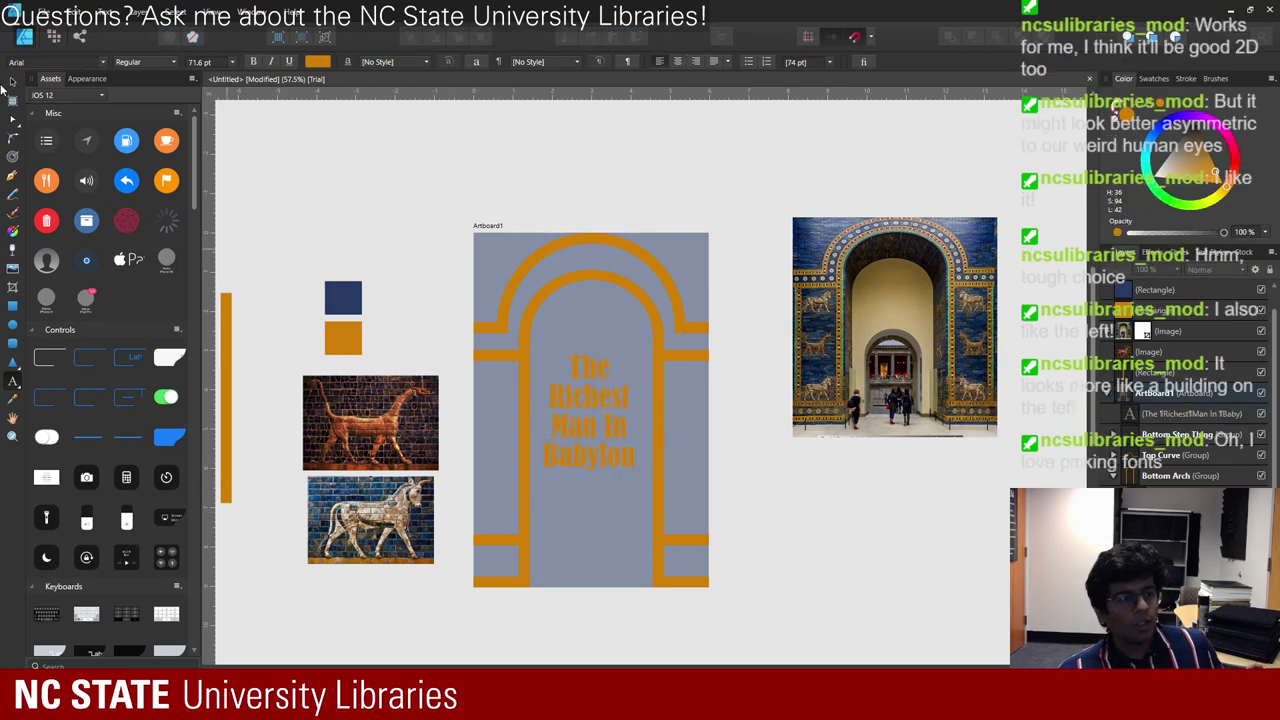
click(13, 78)
double_click(618, 422)
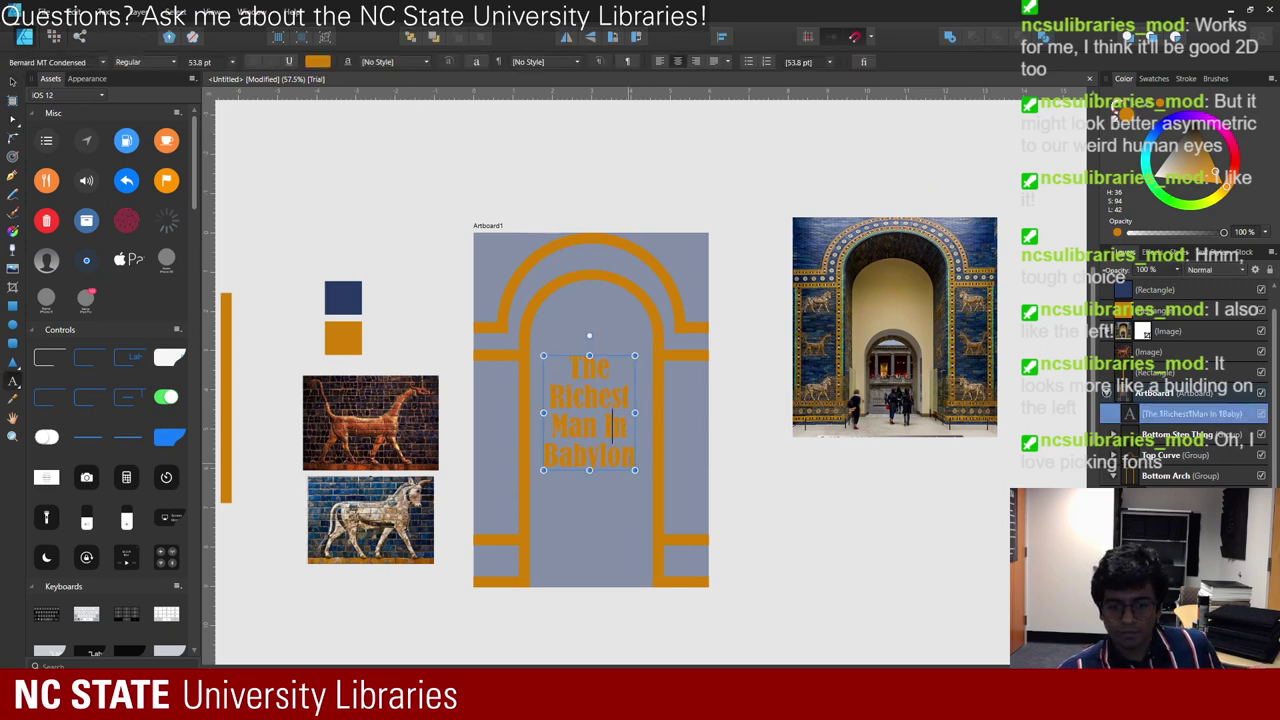
key(ctrl+a)
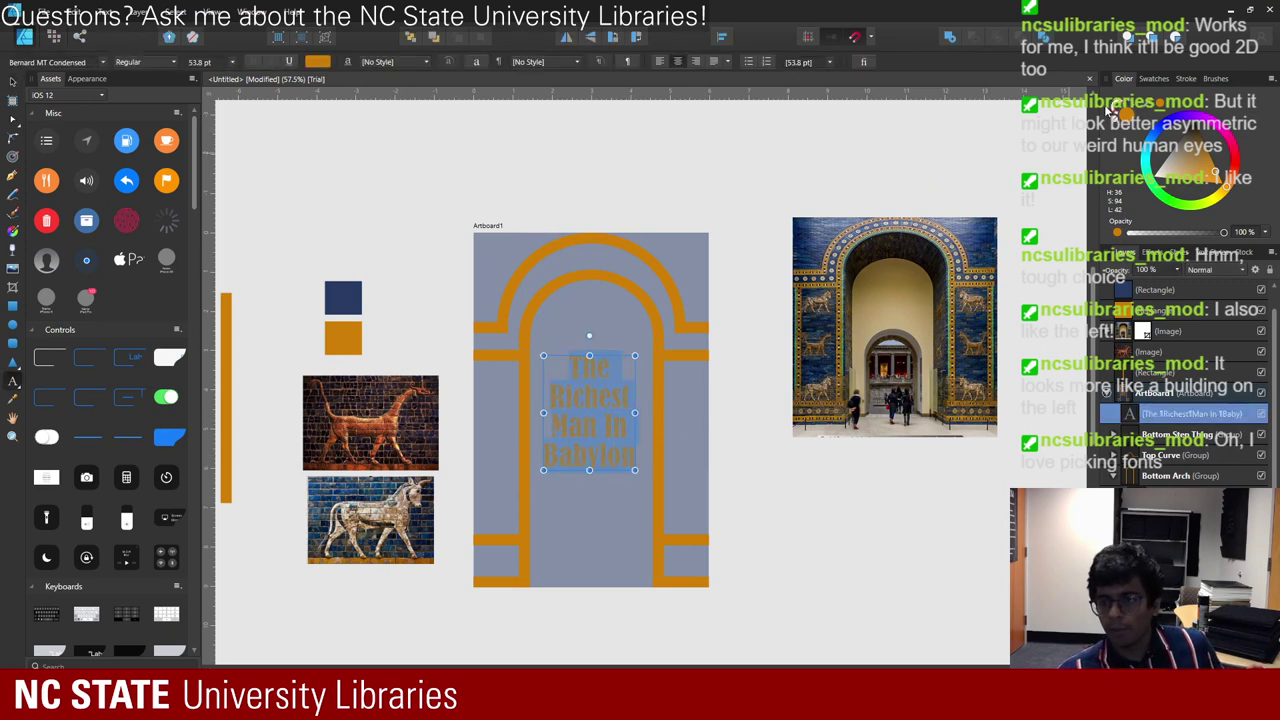
click(1118, 109)
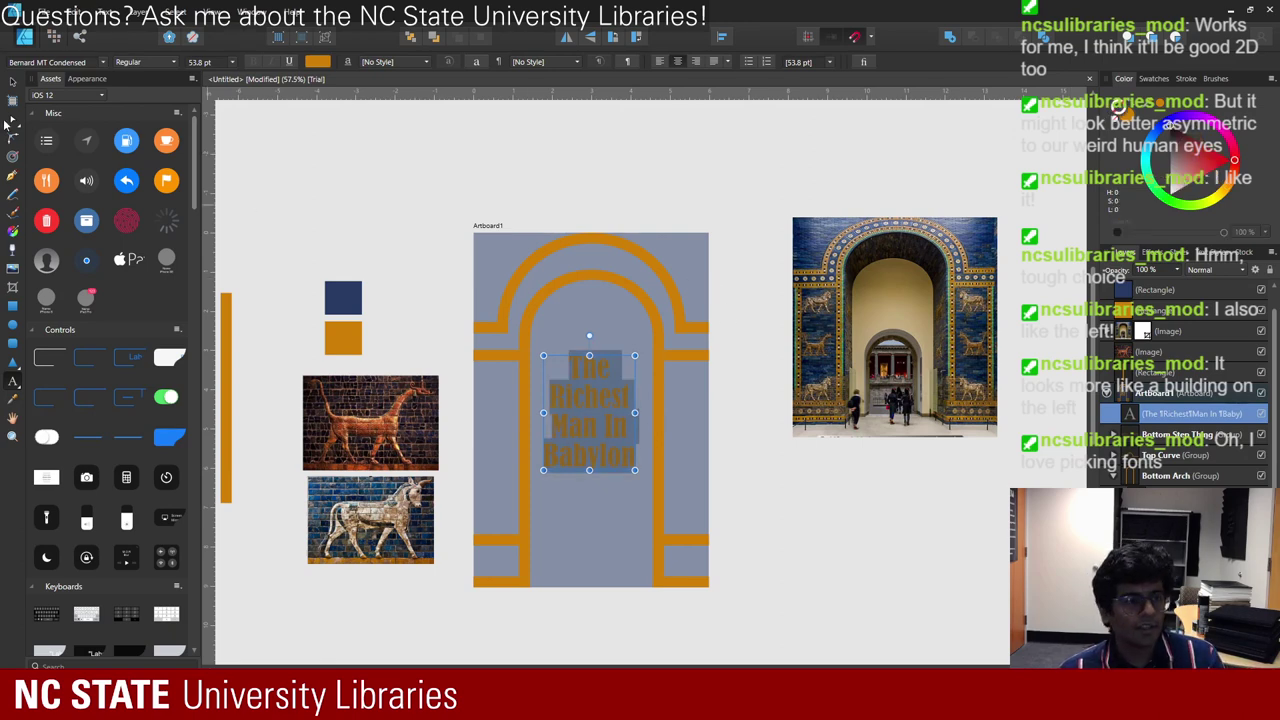
click(13, 80)
click(687, 254)
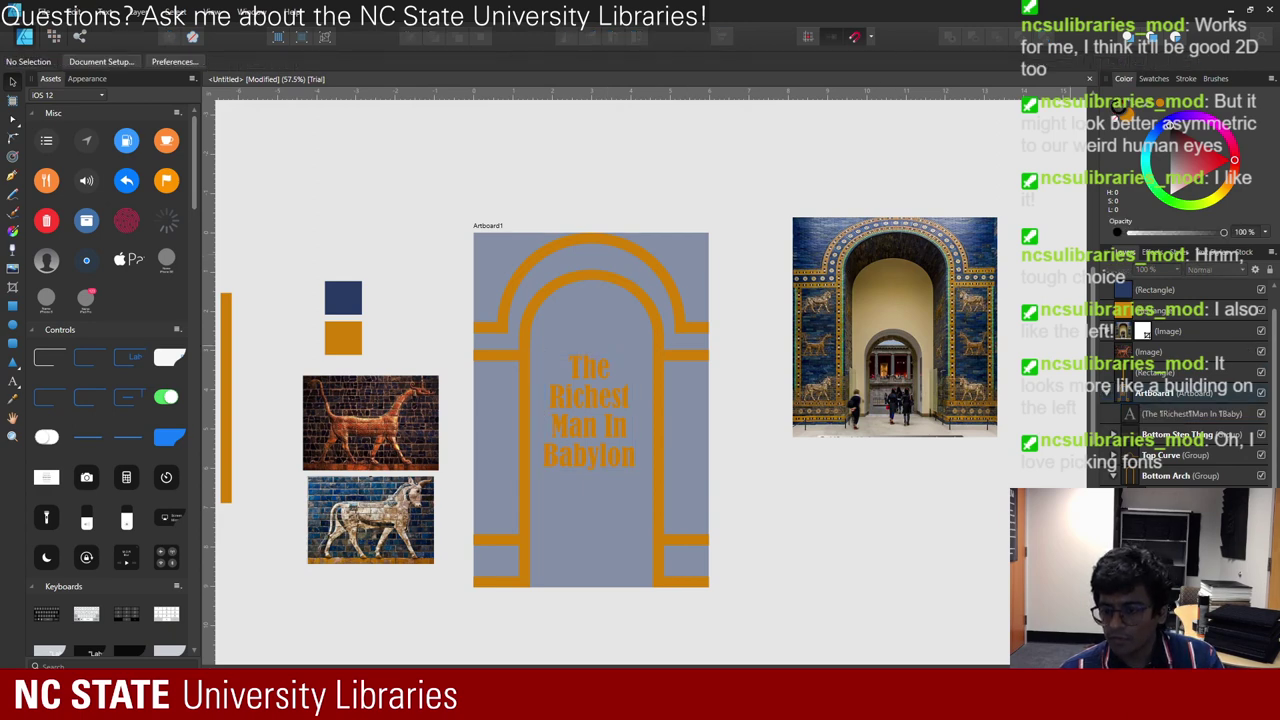
- Set the grey background rectangle's opacity to 100%
click(702, 442)
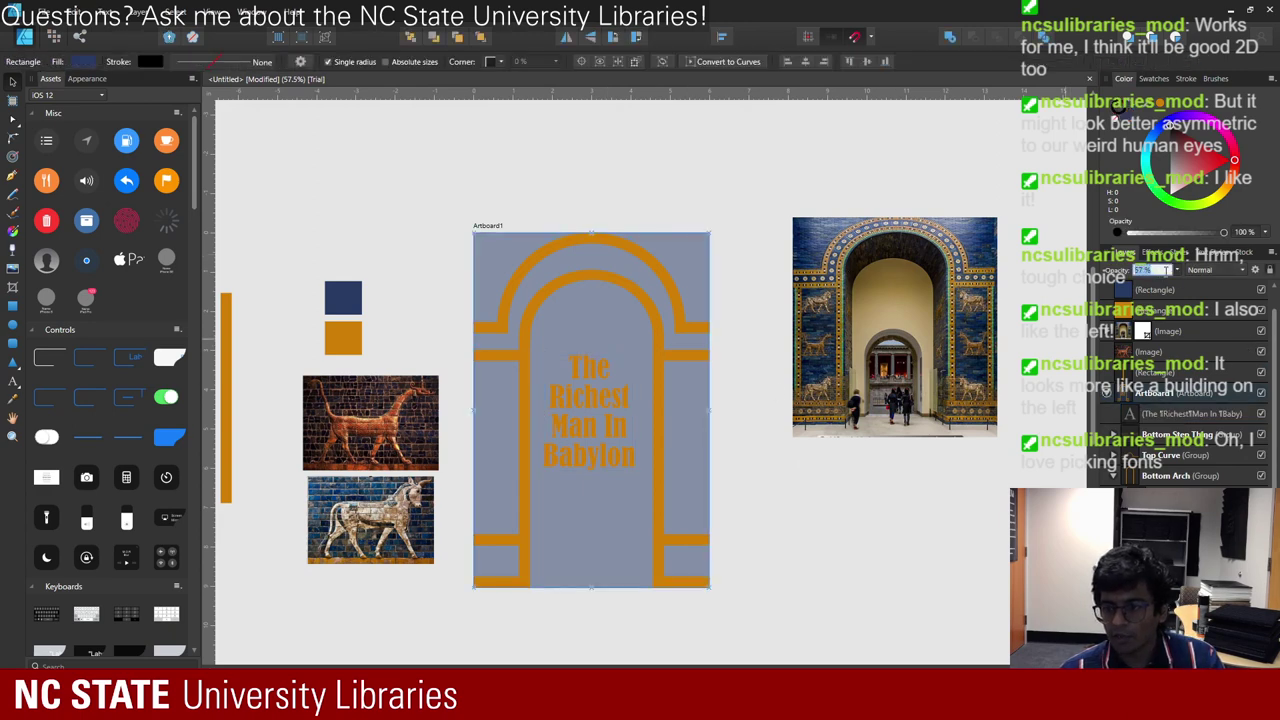
text(100)
key(Return)
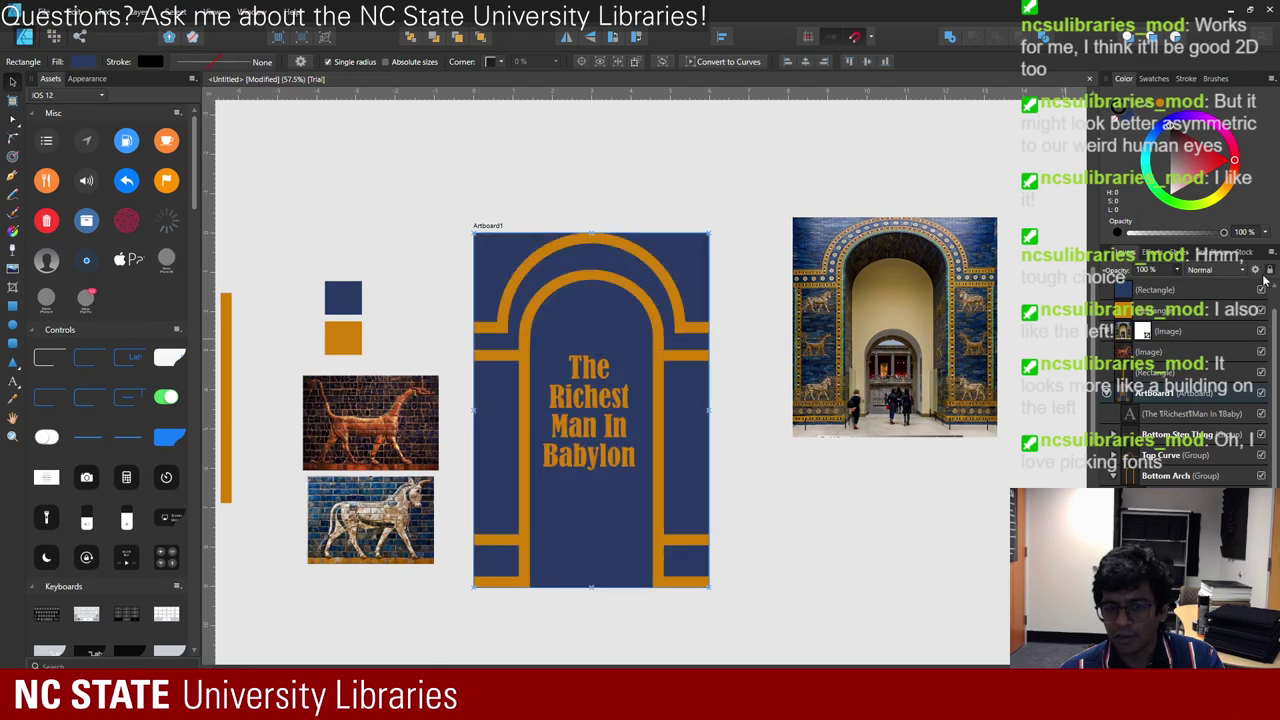
click(991, 481)
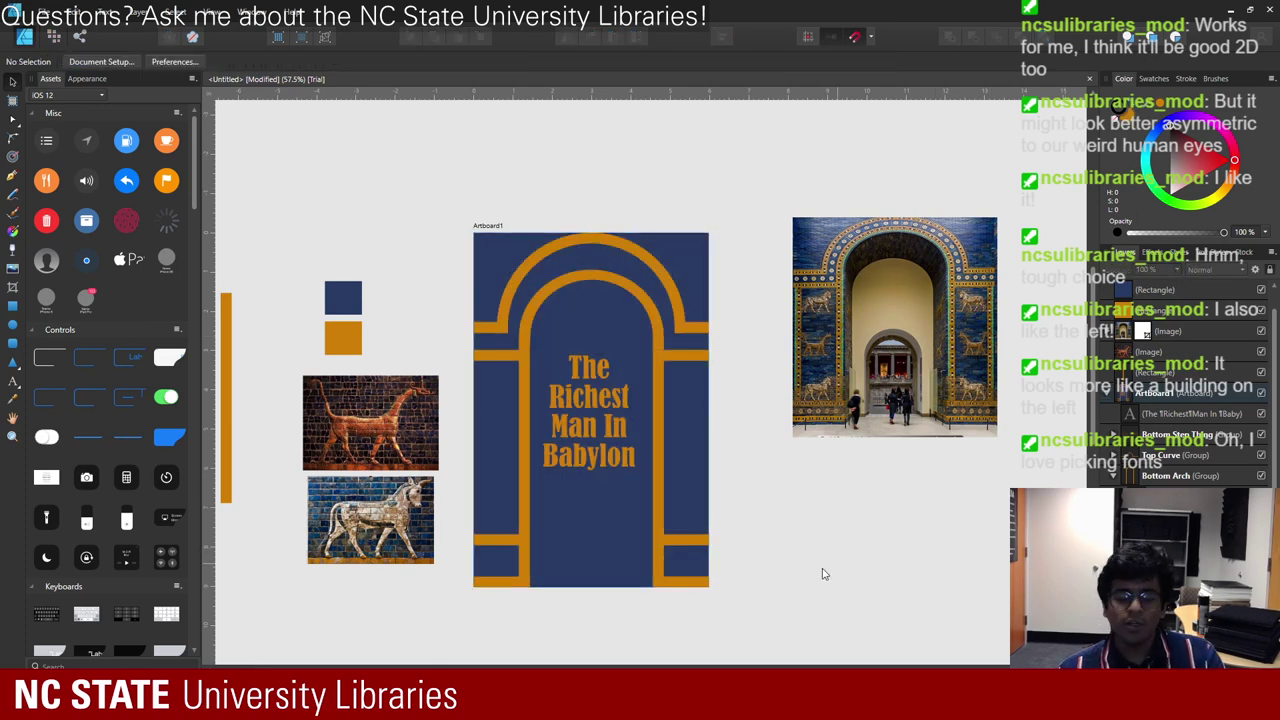
- Try a white outline on the title lettering, then remove it again
click(601, 444)
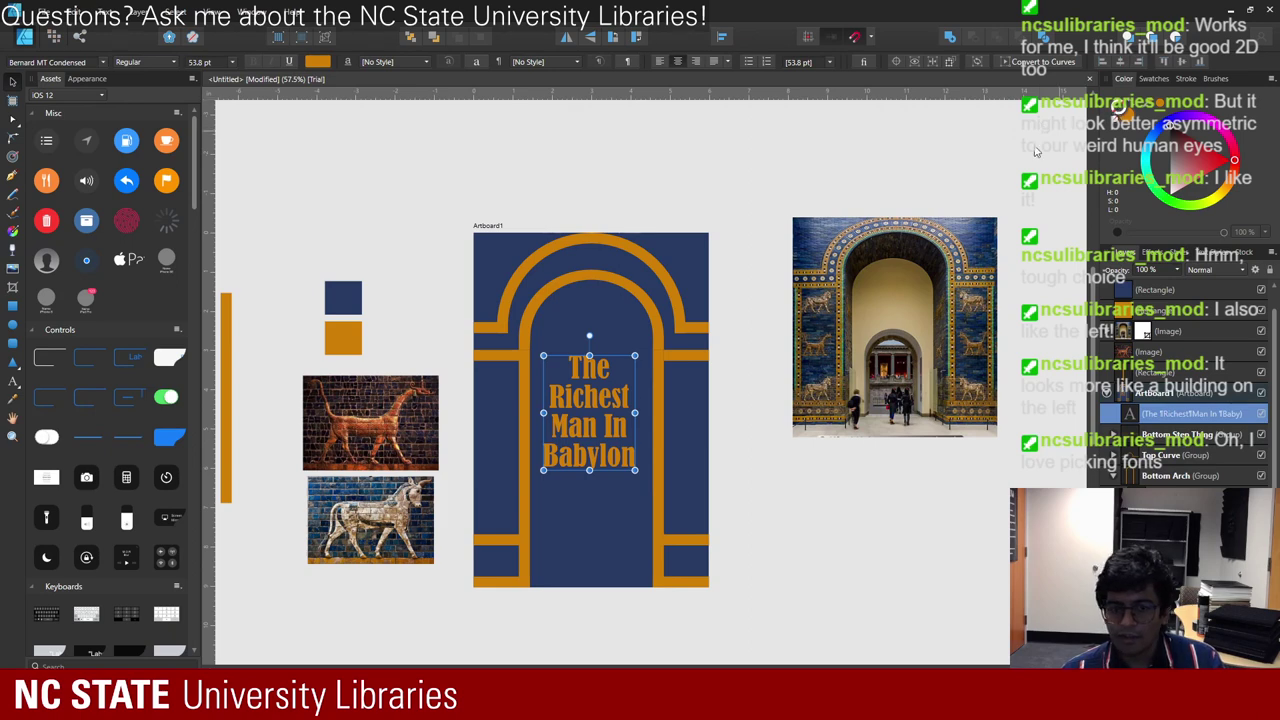
click(1185, 160)
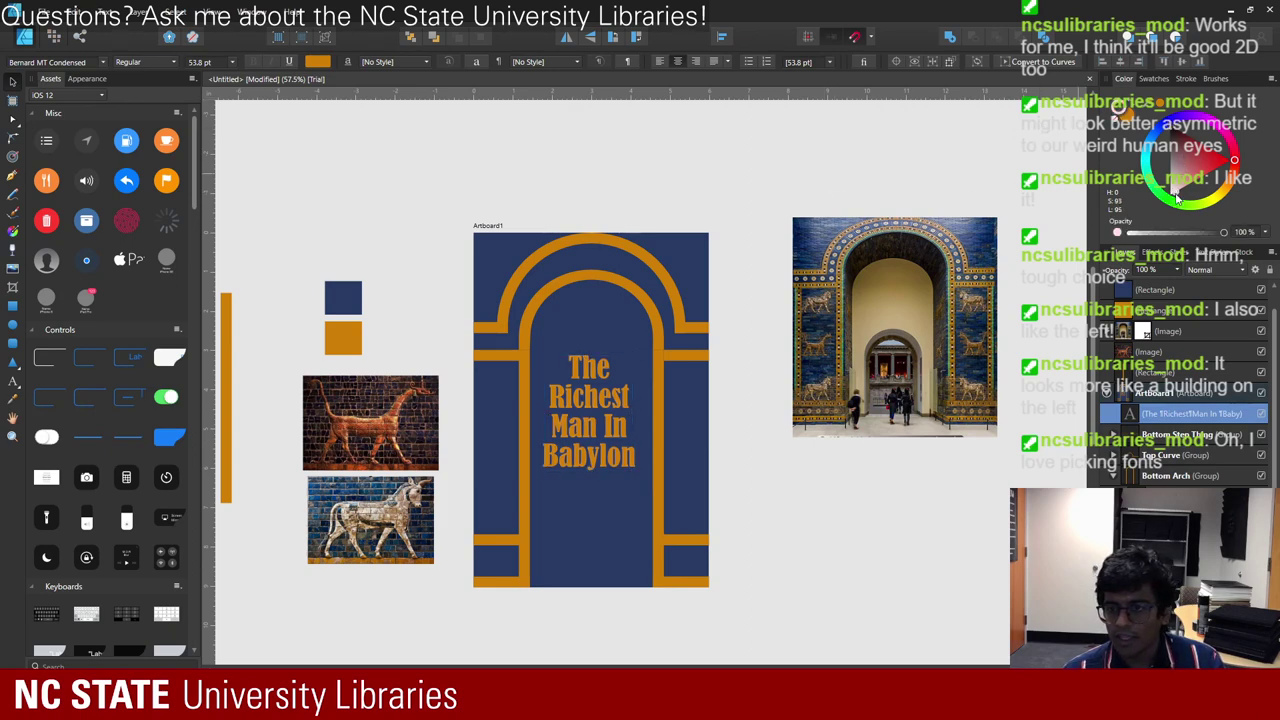
key(ctrl+z)
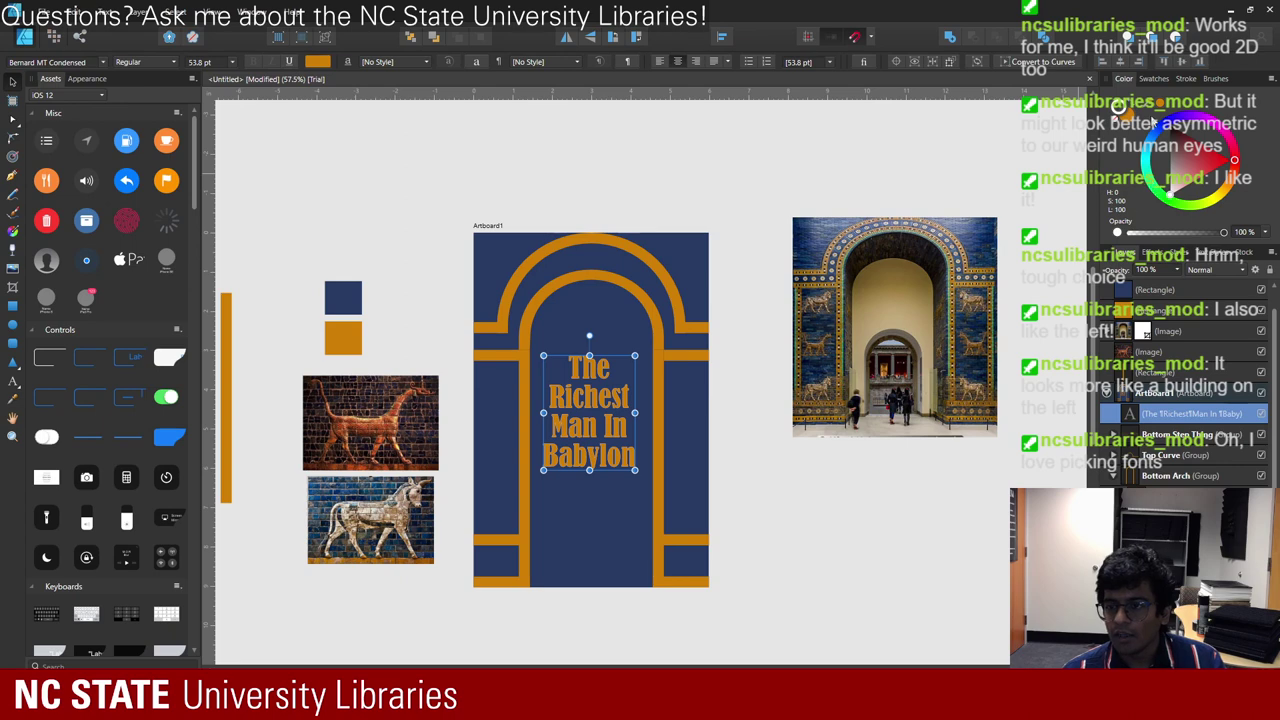
click(1180, 78)
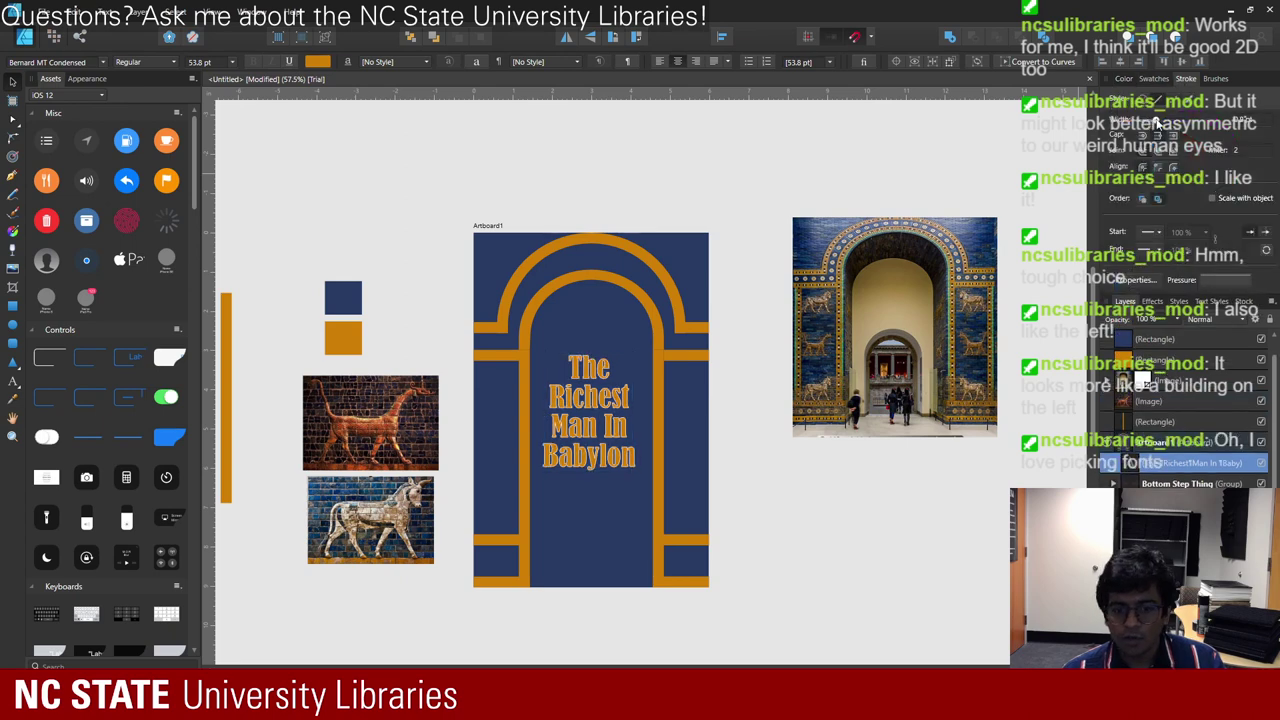
click(1160, 122)
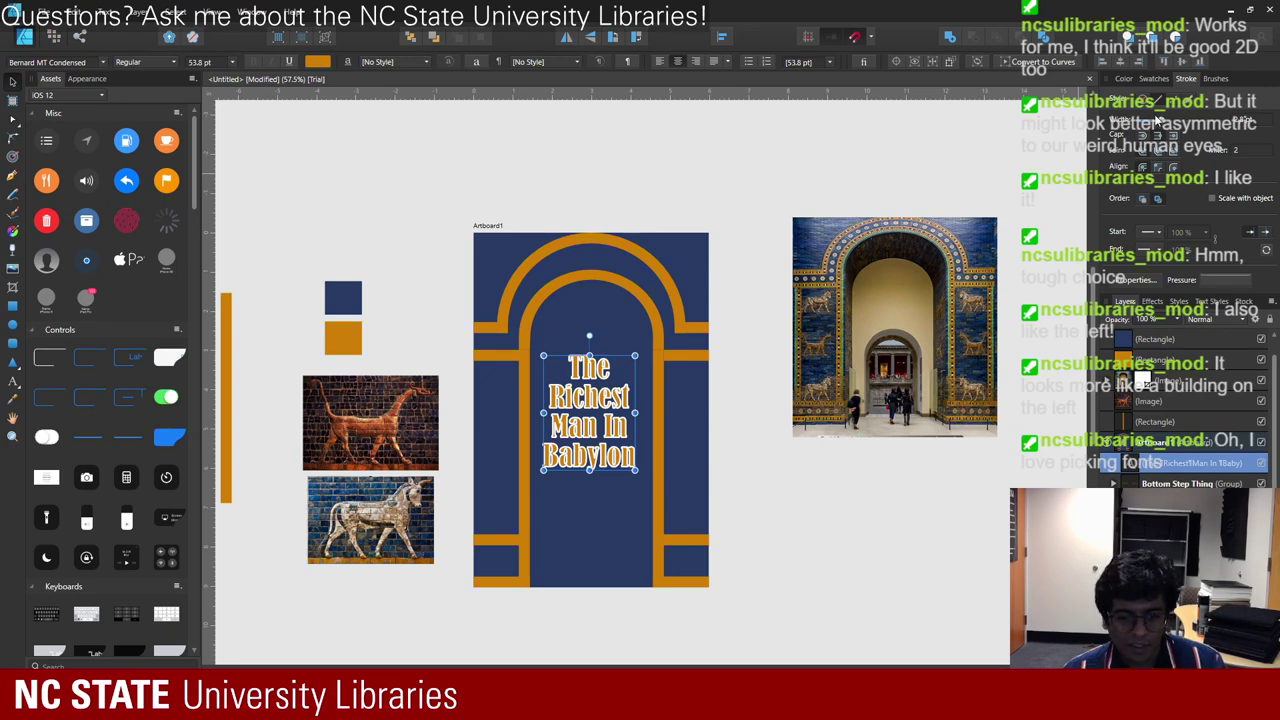
click(1157, 121)
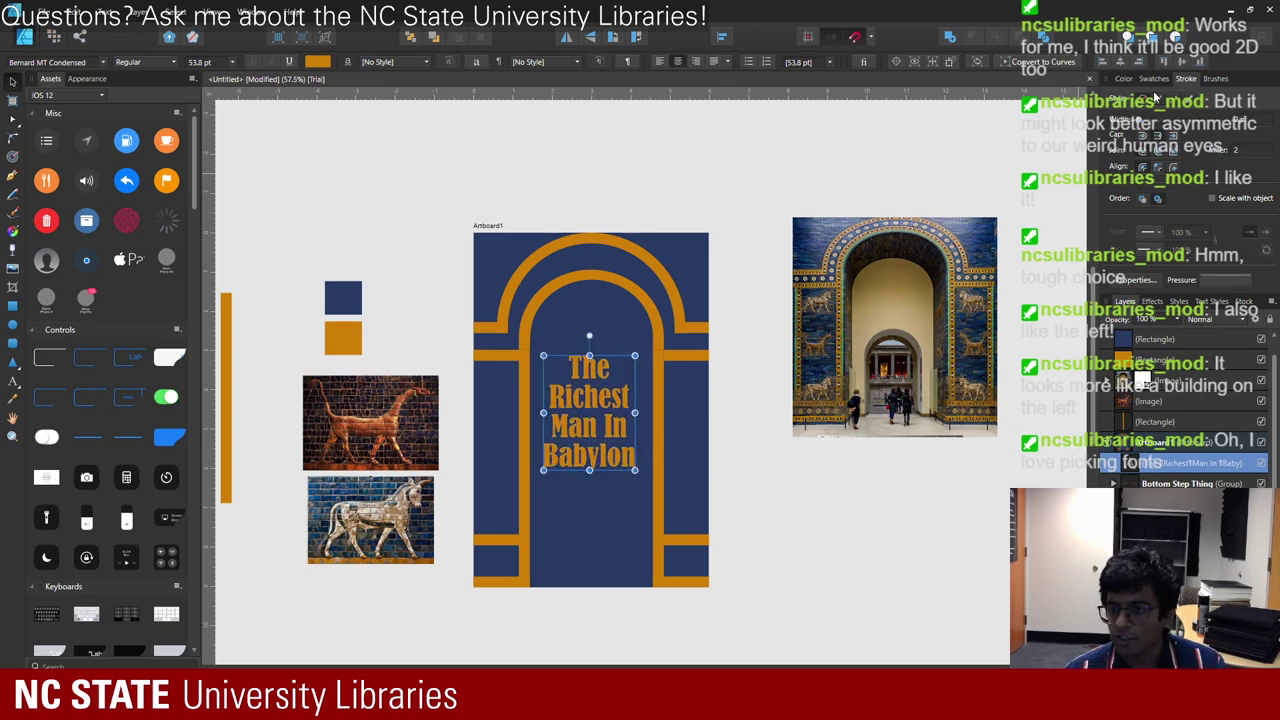
click(1152, 80)
click(1124, 80)
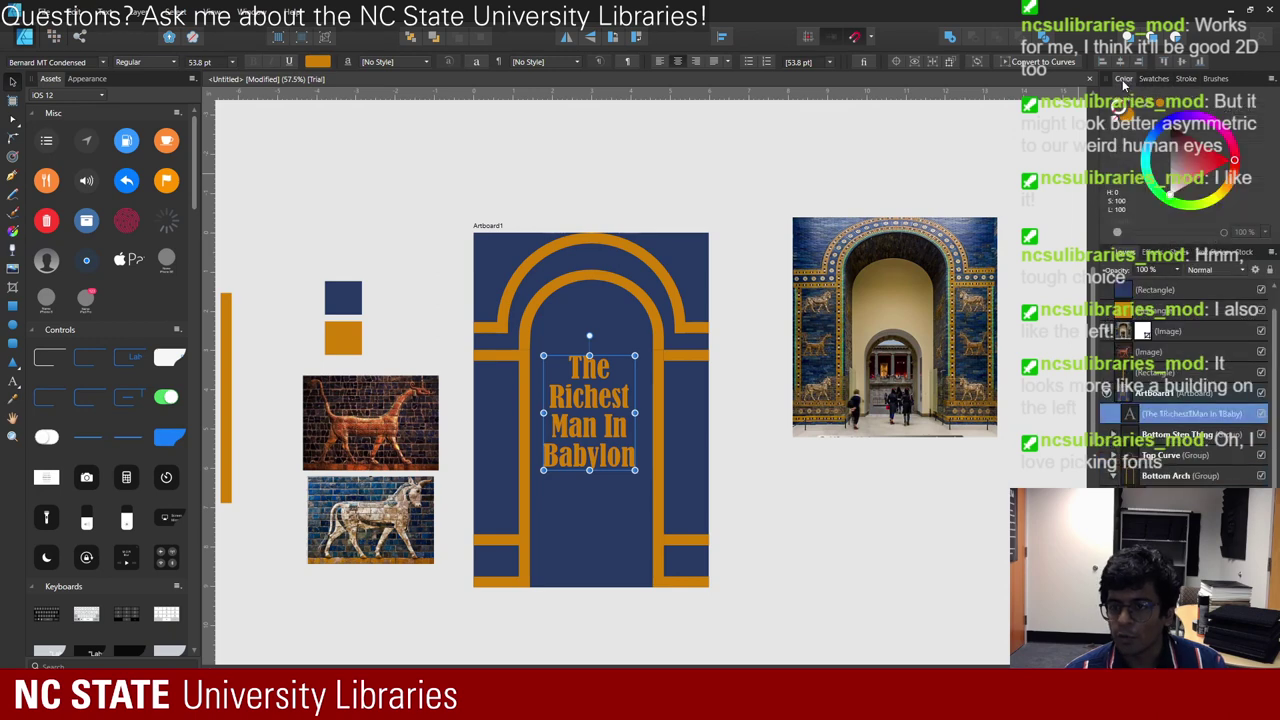
click(771, 496)
click(632, 455)
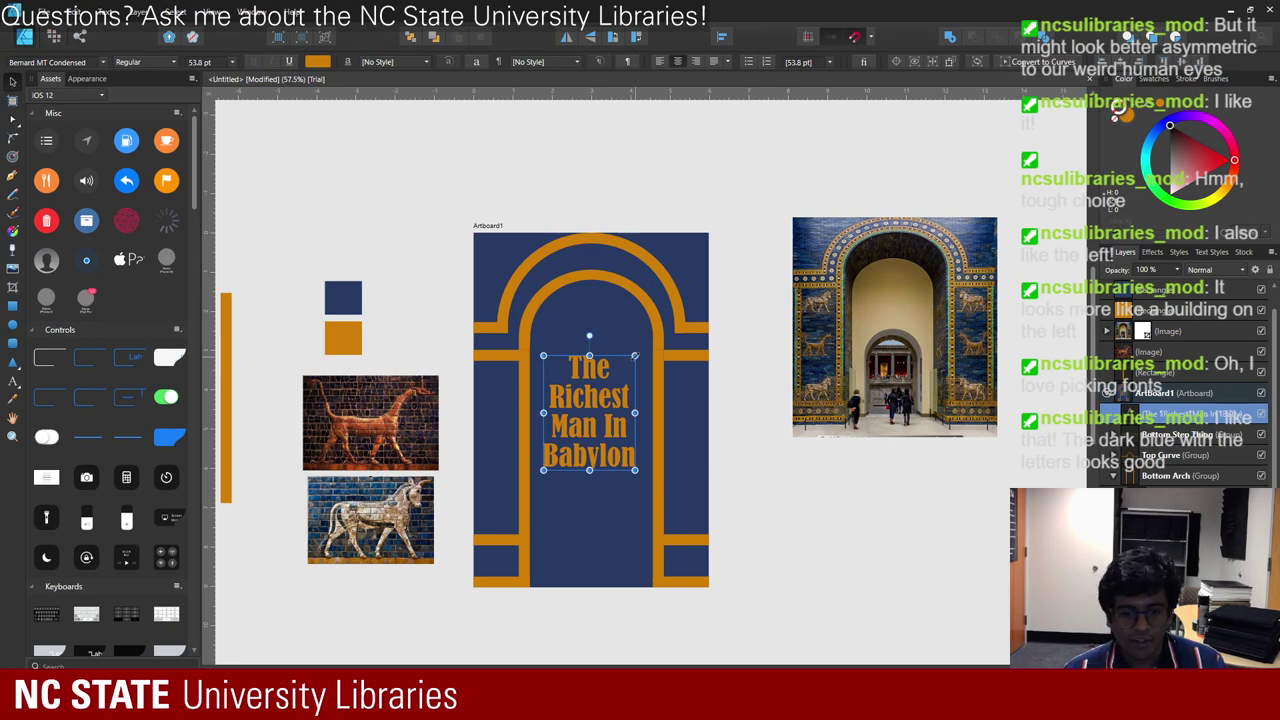
- Scale the Bernard MT Condensed title to 65.5 pt and nudge it to centre in the arch
mouse_move(634, 355)
mouse_down()
mouse_move(695, 318)
mouse_move(645, 343)
mouse_up()
key(ctrl+z)
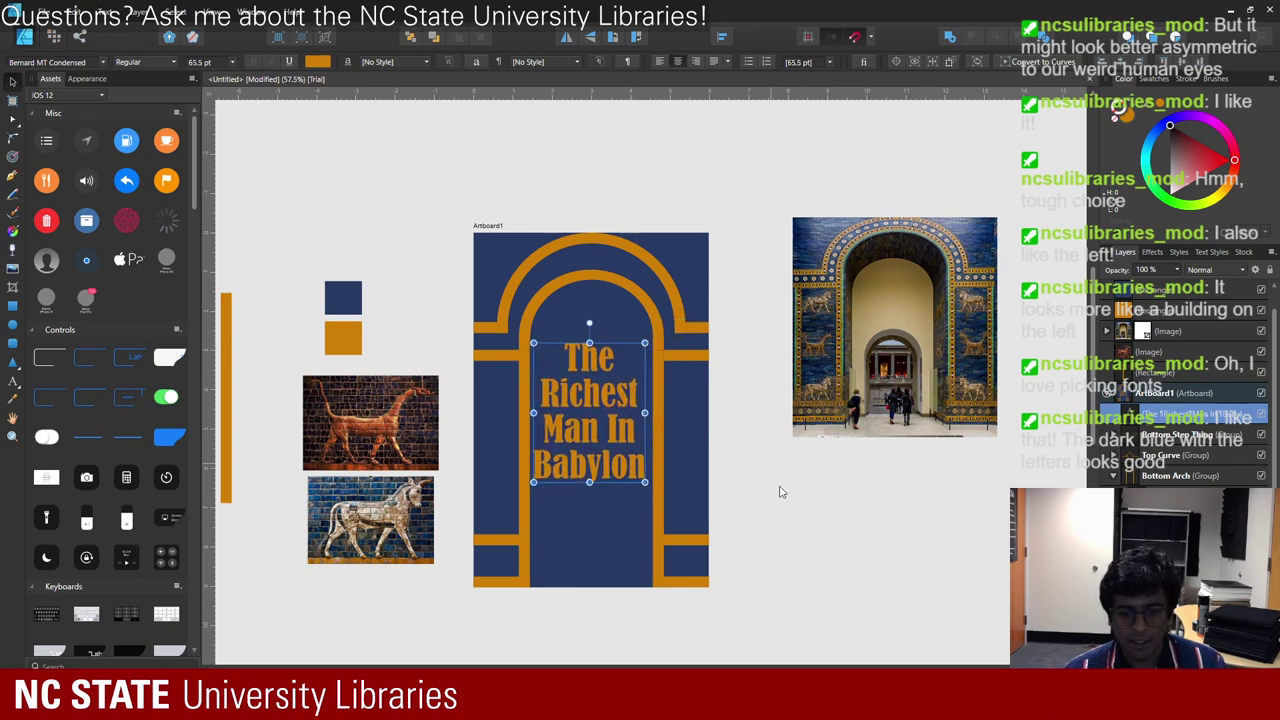
click(808, 521)
drag(612, 434, 616, 433)
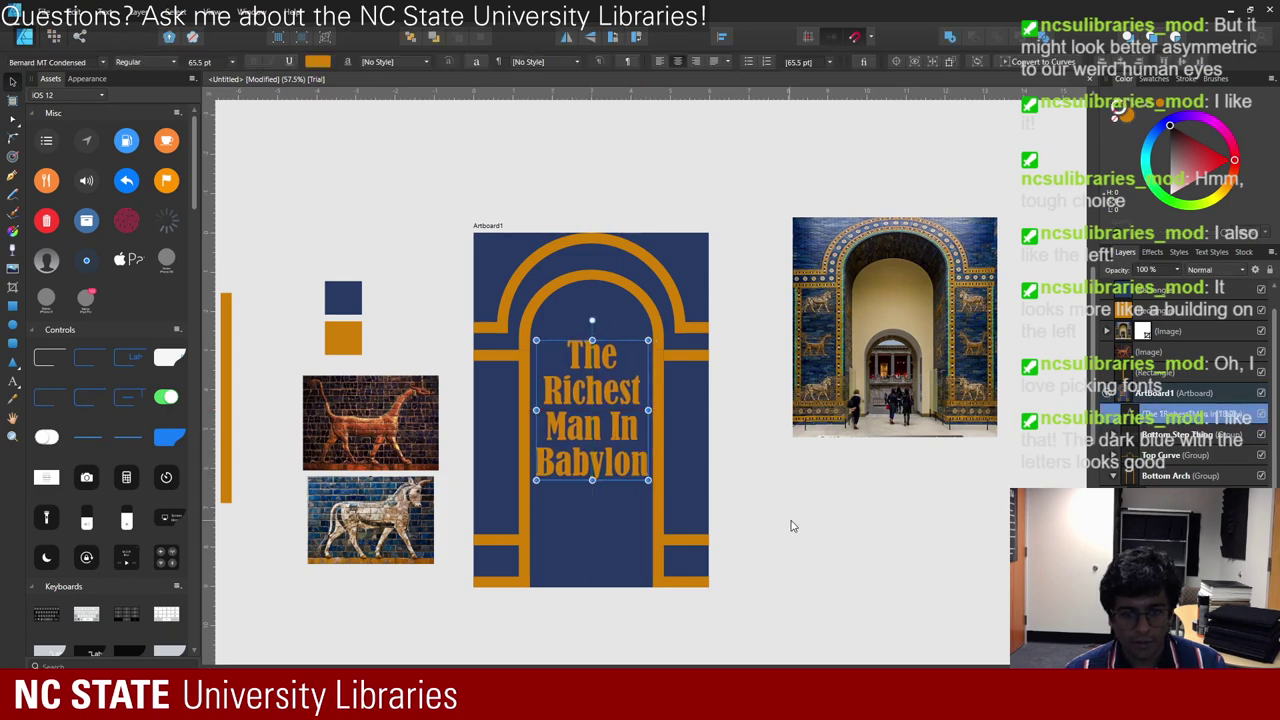
click(793, 527)
click(594, 474)
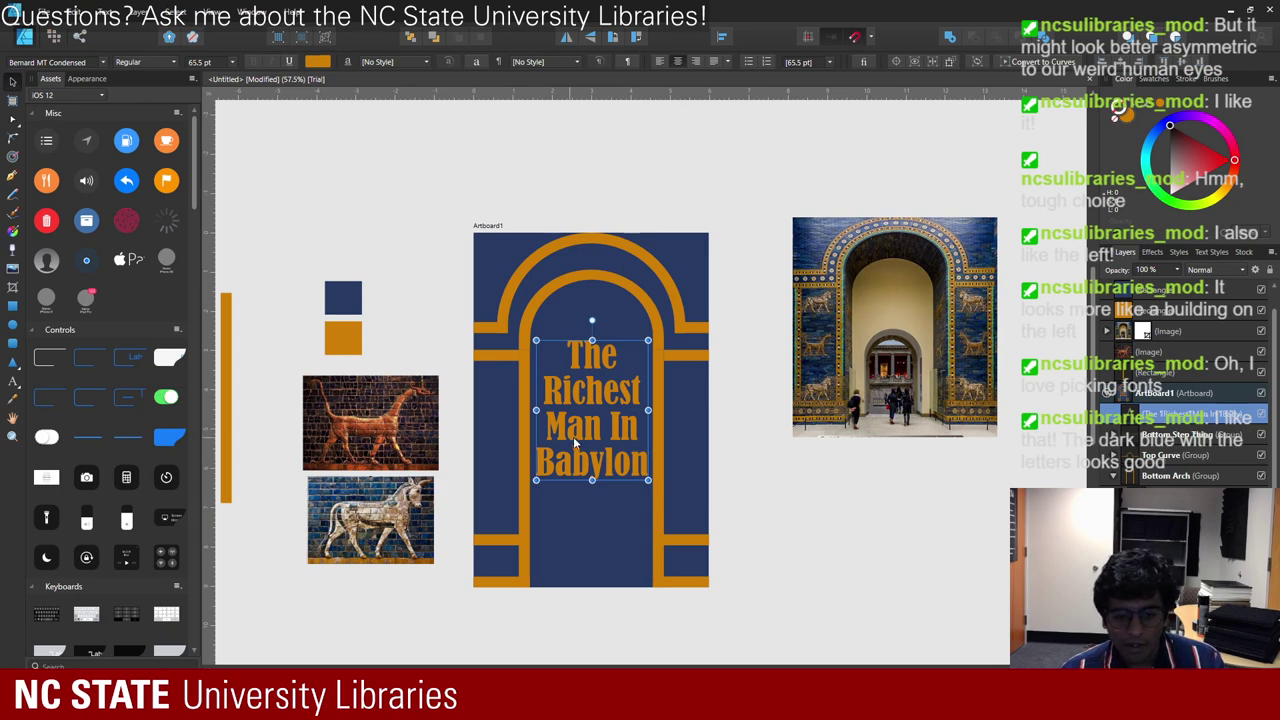
- Duplicate the title at 32.7 pt, retype it as 'George S. Clason', and place it on the lower band
alt+drag(588, 416, 618, 540)
drag(678, 462, 628, 530)
drag(600, 590, 585, 550)
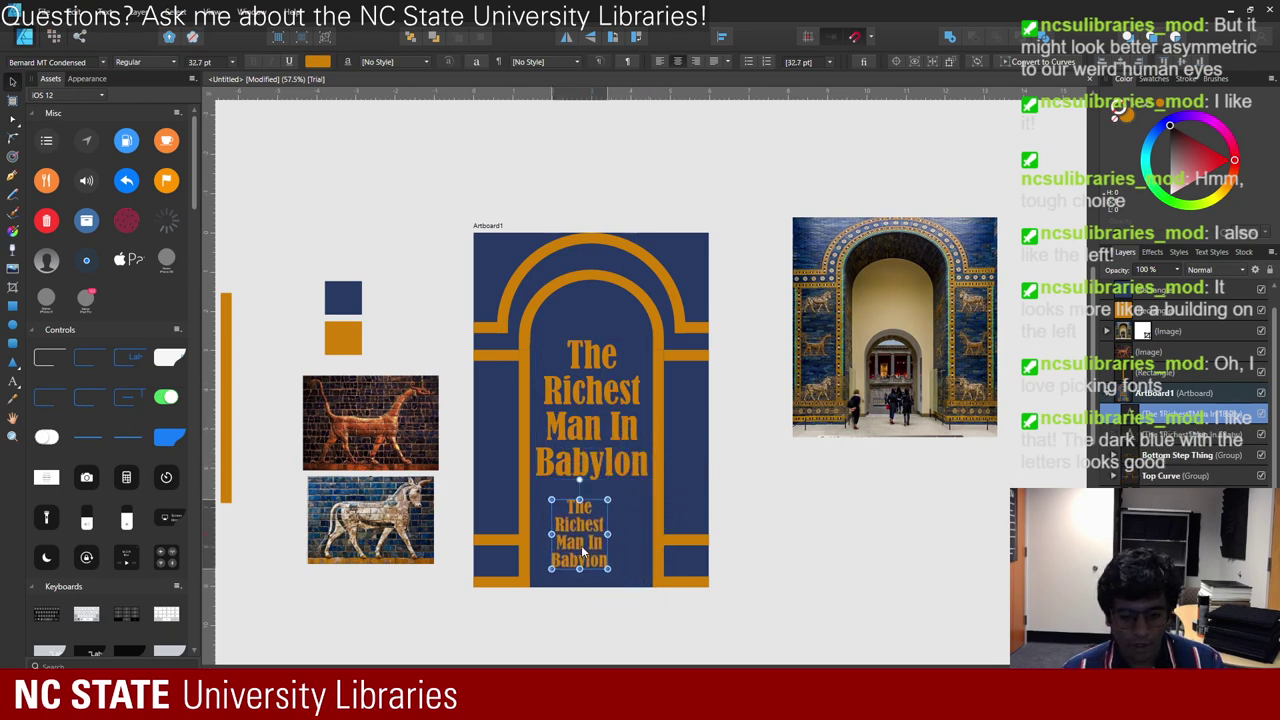
double_click(600, 560)
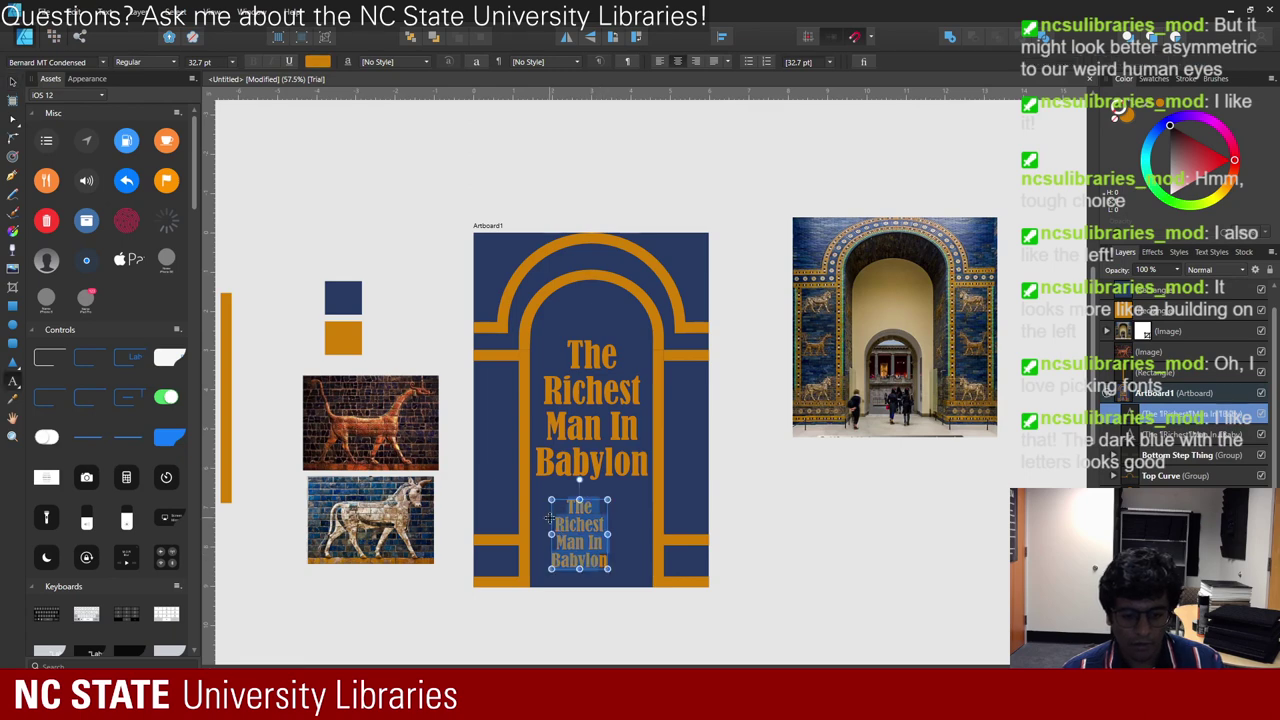
key(BackSpace)
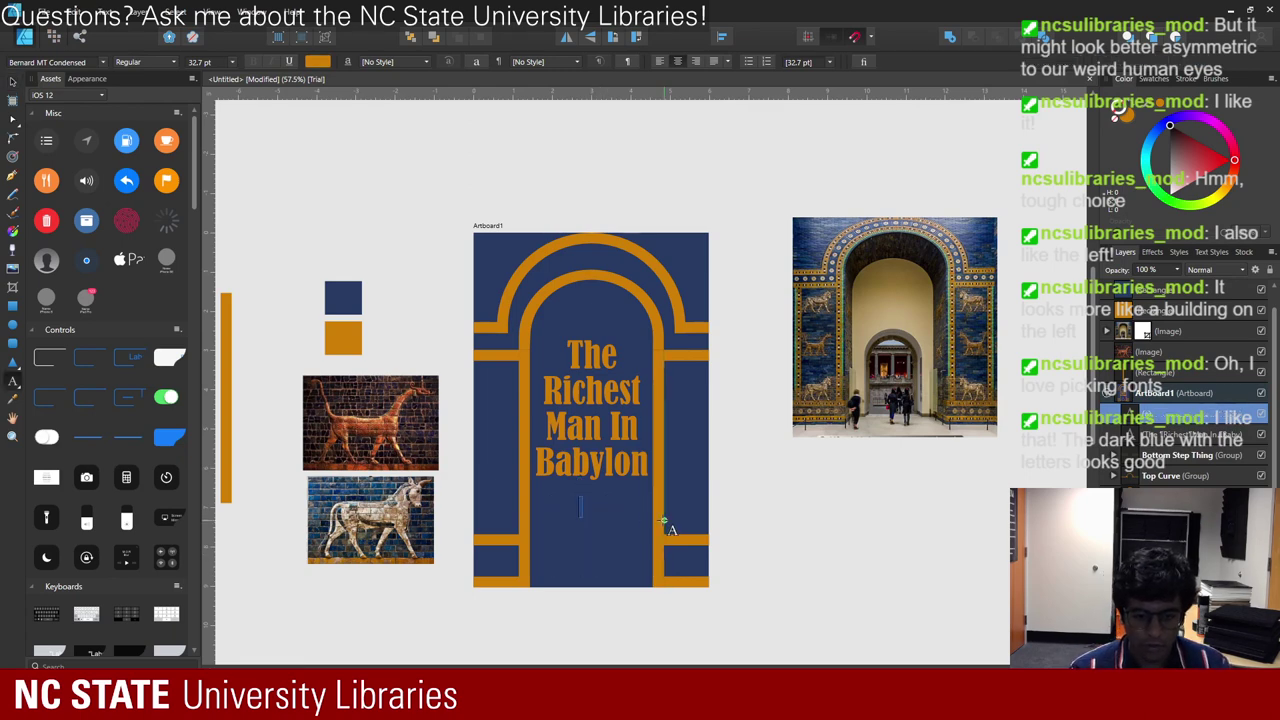
text(George S.)
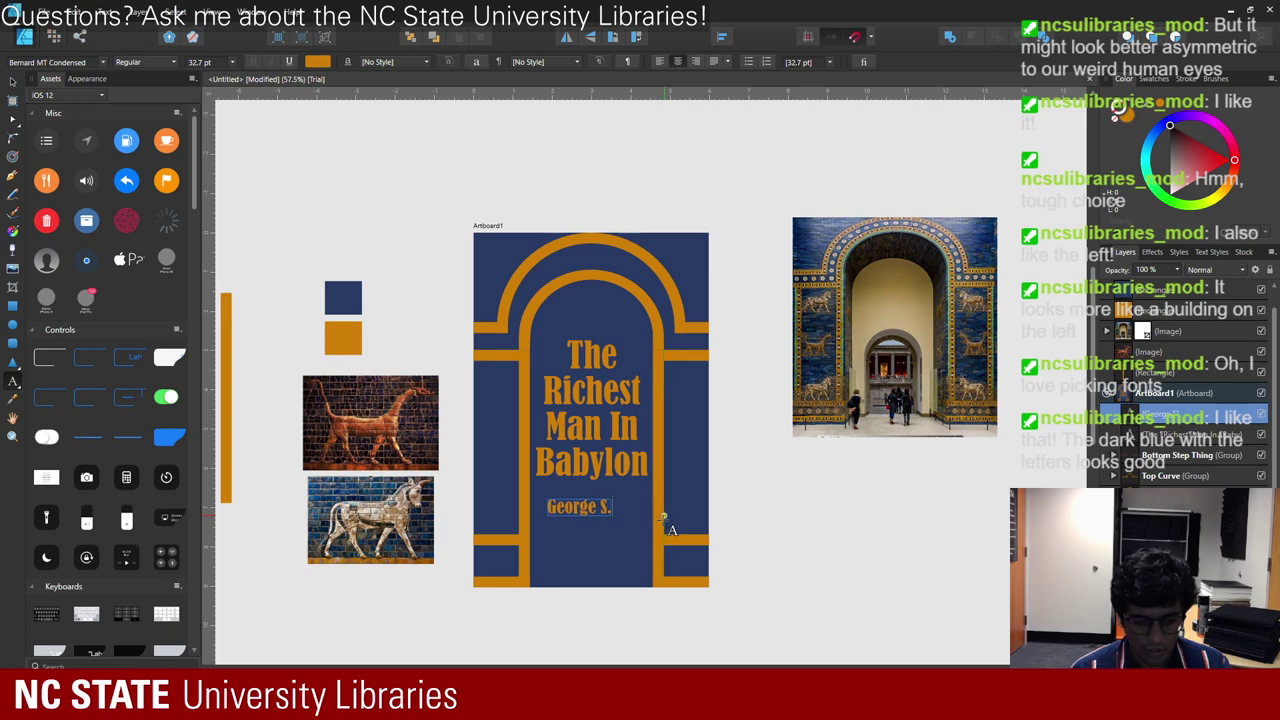
text( Clason)
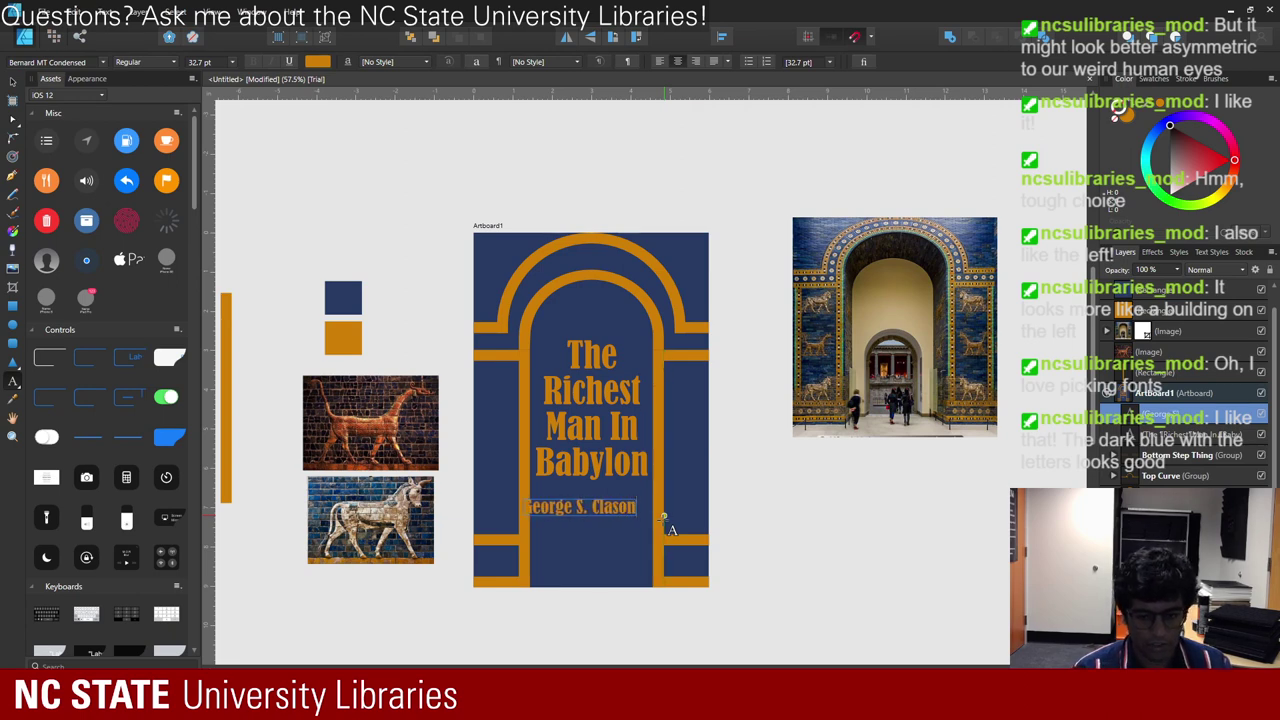
key(Escape)
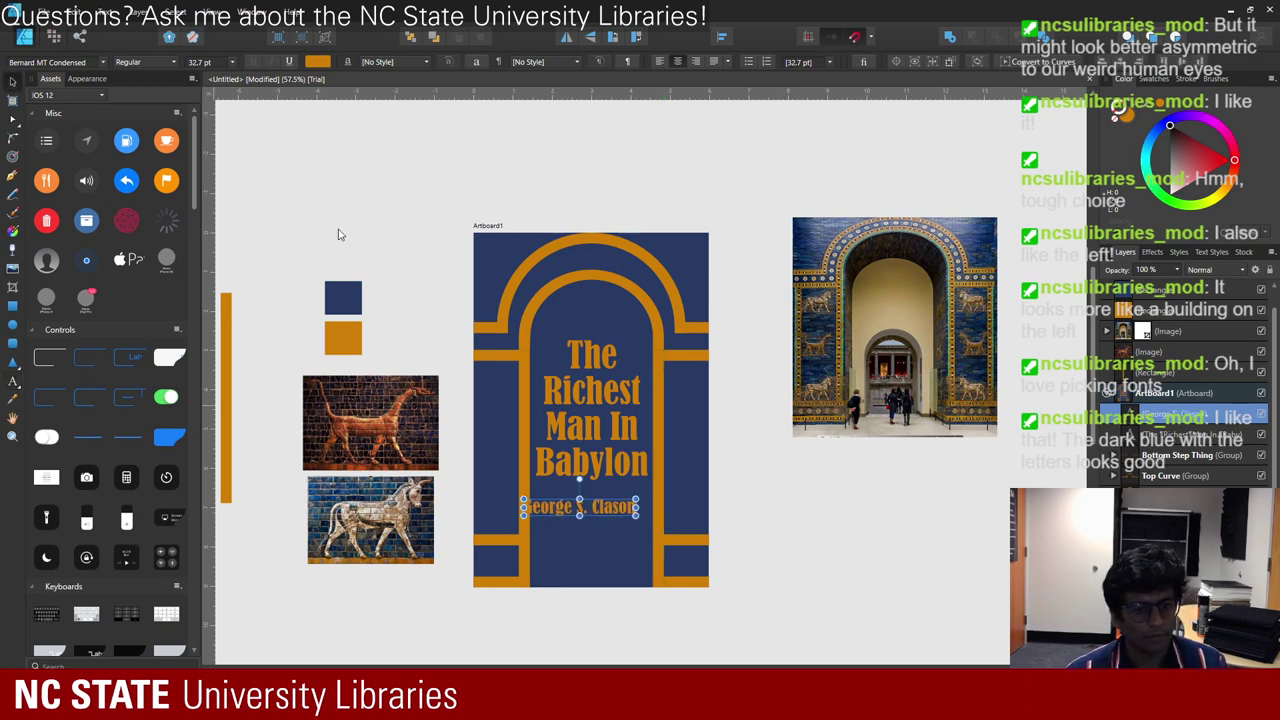
drag(601, 515, 614, 570)
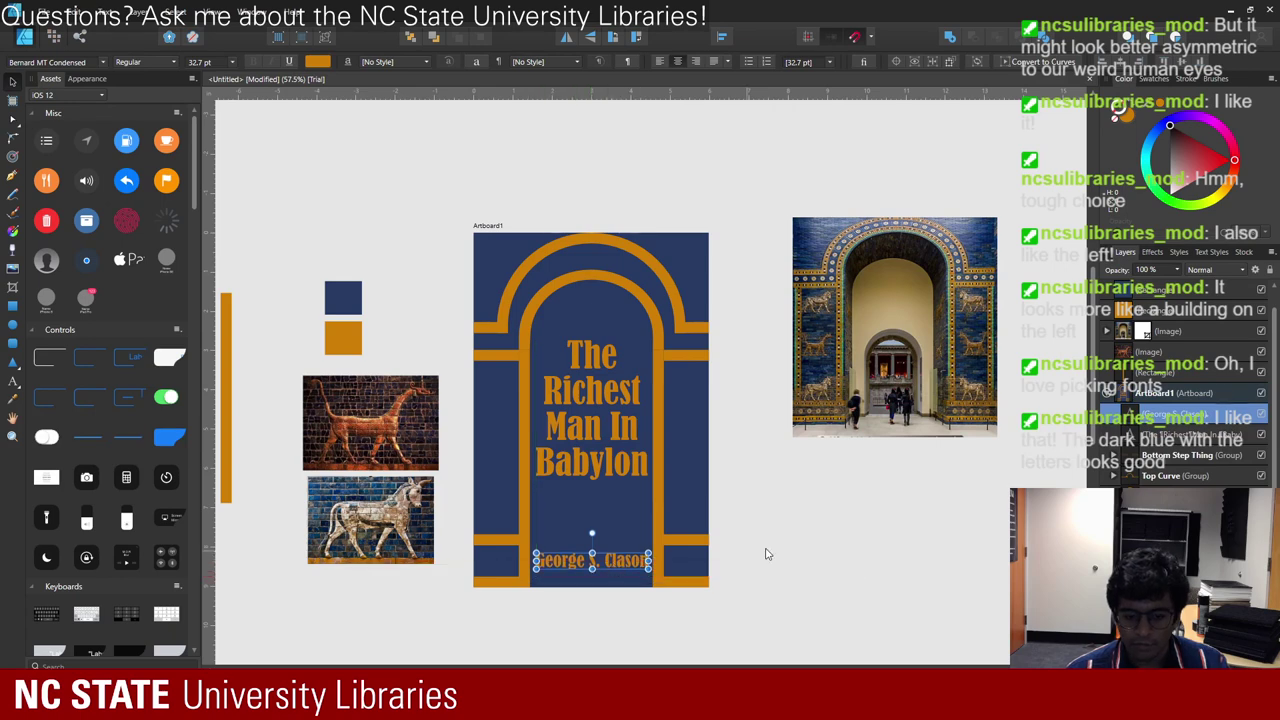
click(767, 554)
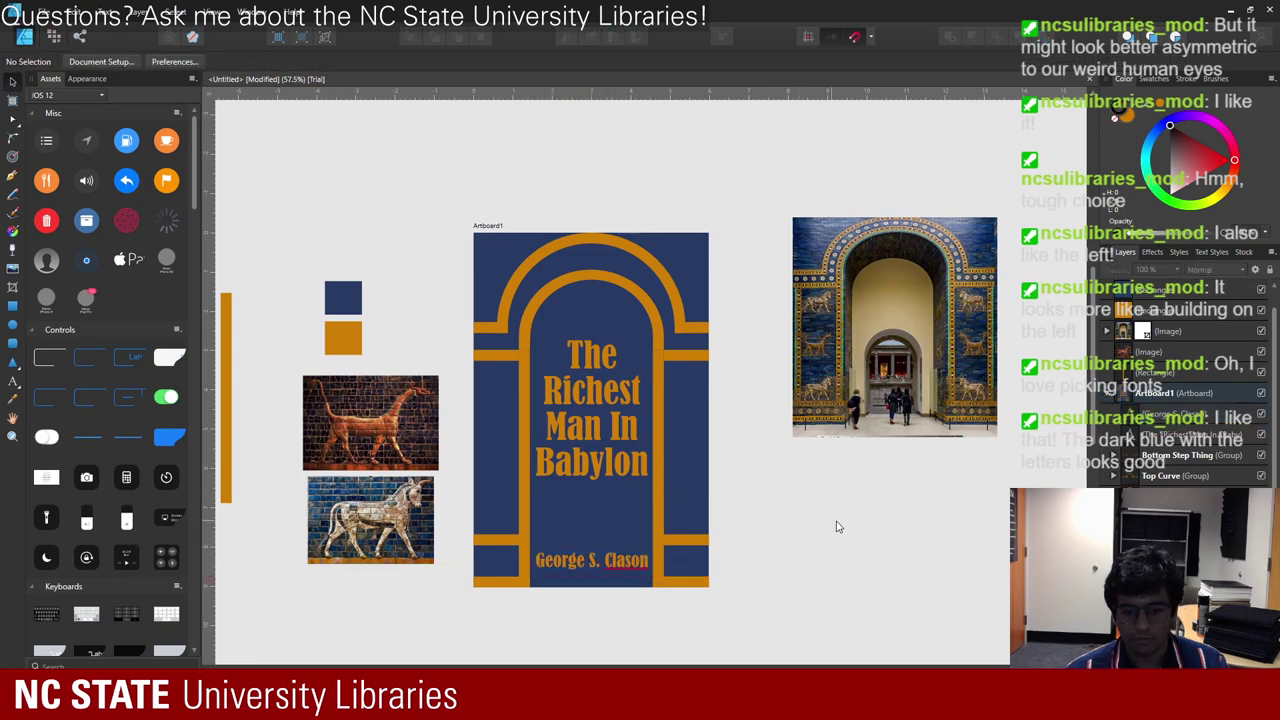